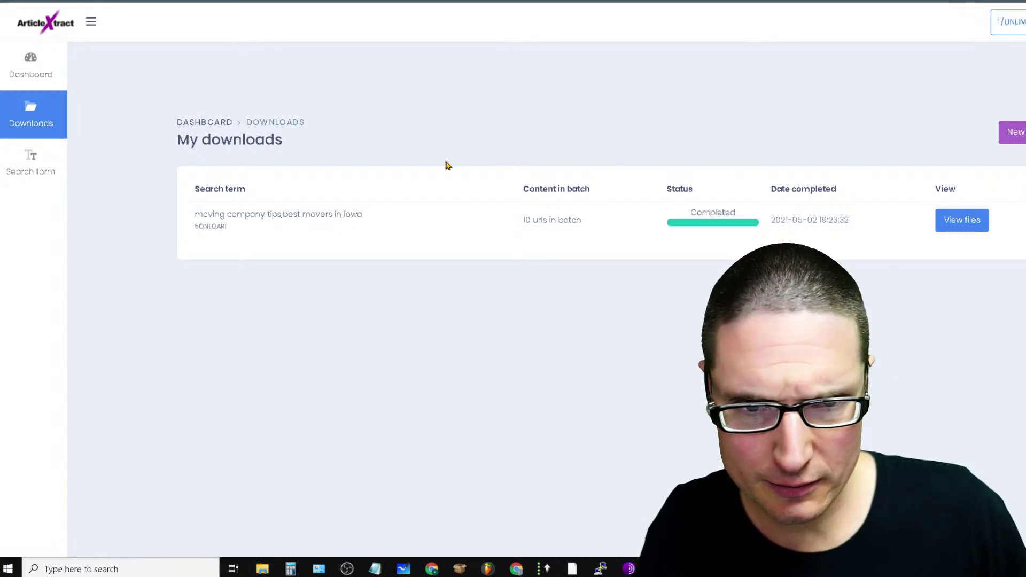
# Look over the usage dashboard and the downloaded batches list, highlighting the completed batch row
pyautogui.click(29, 73)
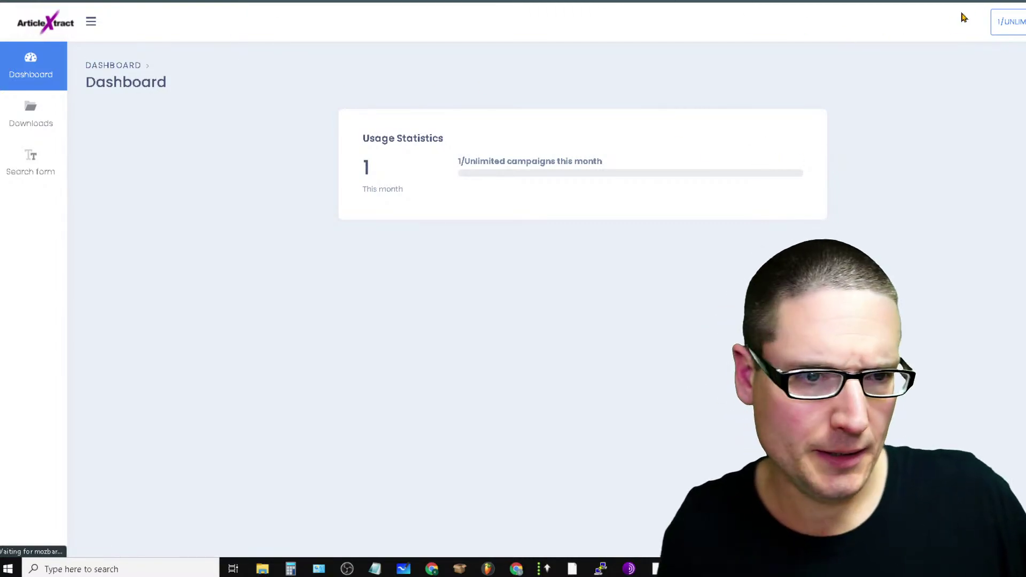
pyautogui.click(41, 125)
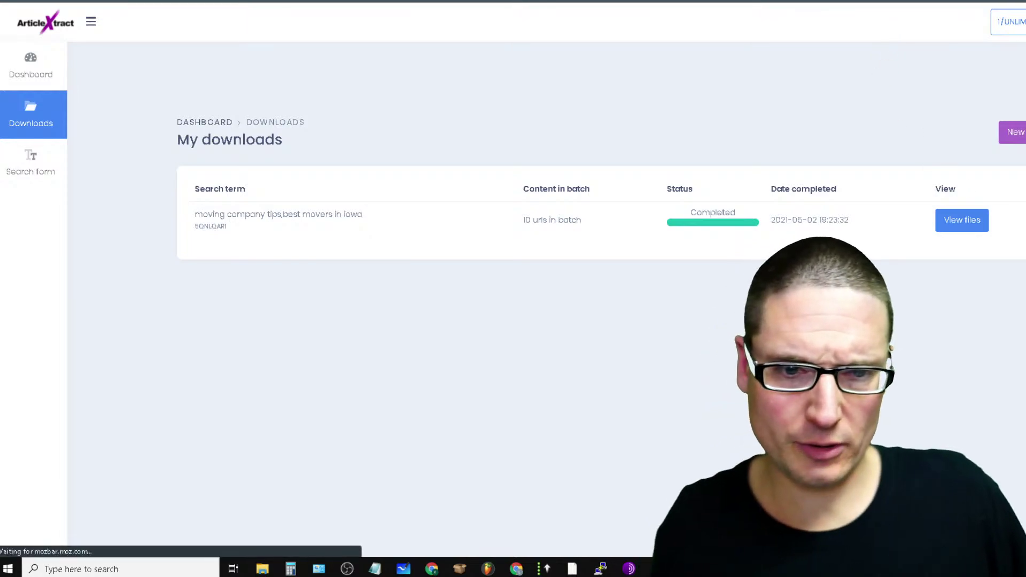
pyautogui.moveTo(184, 179); pyautogui.dragTo(722, 247)
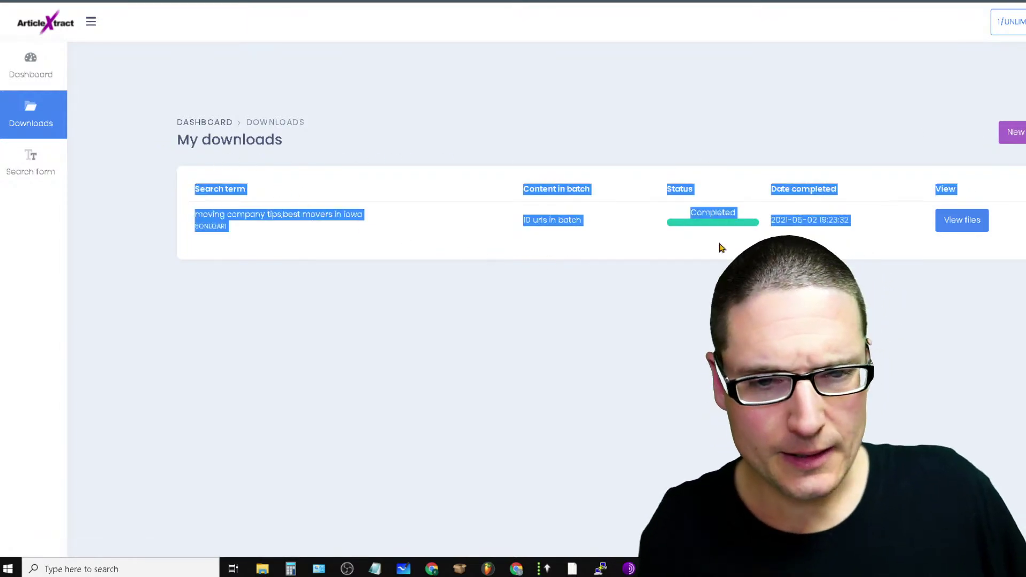
pyautogui.click(1018, 84)
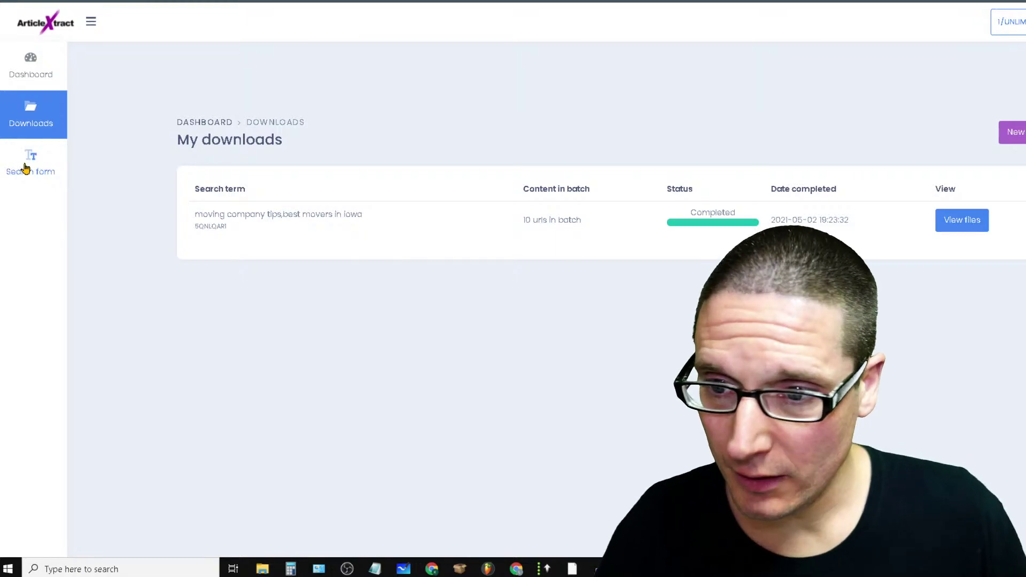
# Start a new search campaign, read the multi-term advice, and focus the empty Search terms box
pyautogui.click(29, 163)
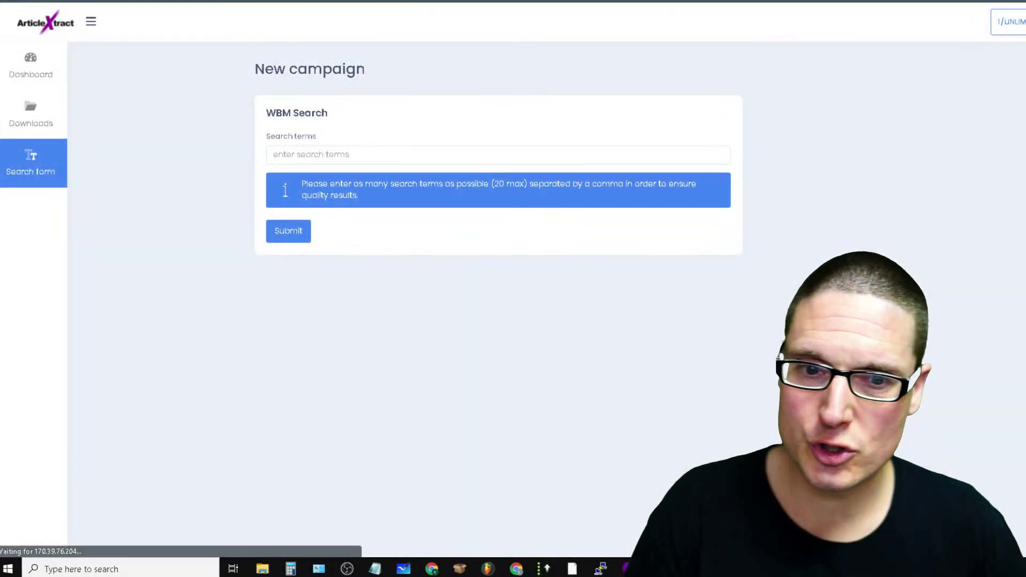
pyautogui.click(305, 155)
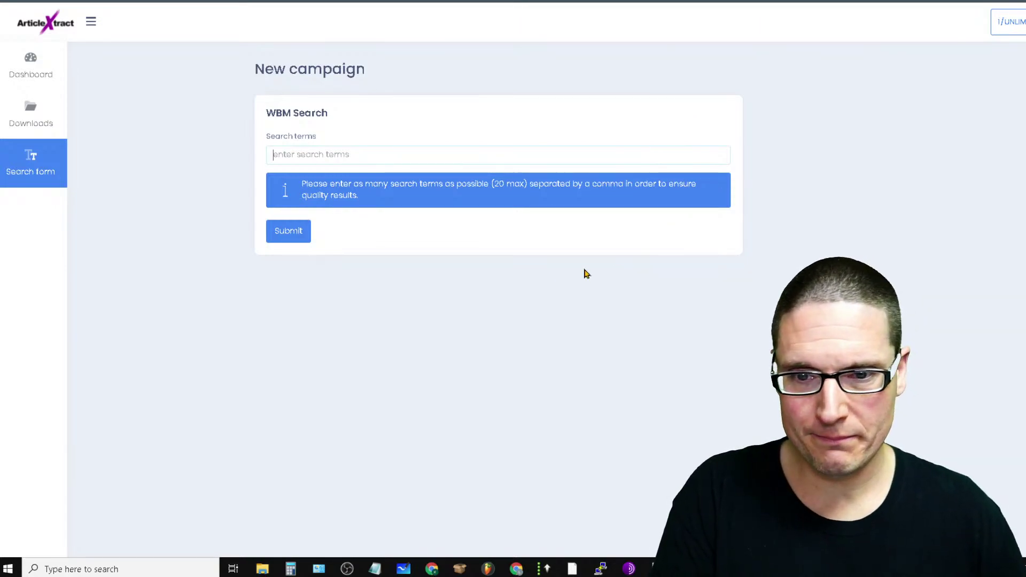
pyautogui.moveTo(330, 180); pyautogui.dragTo(475, 181)
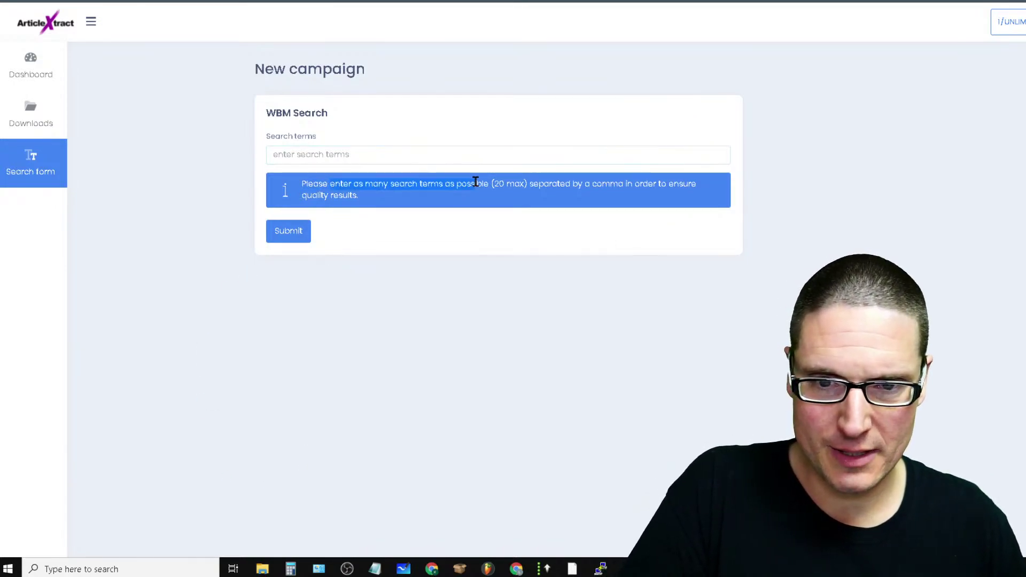
pyautogui.click(580, 195)
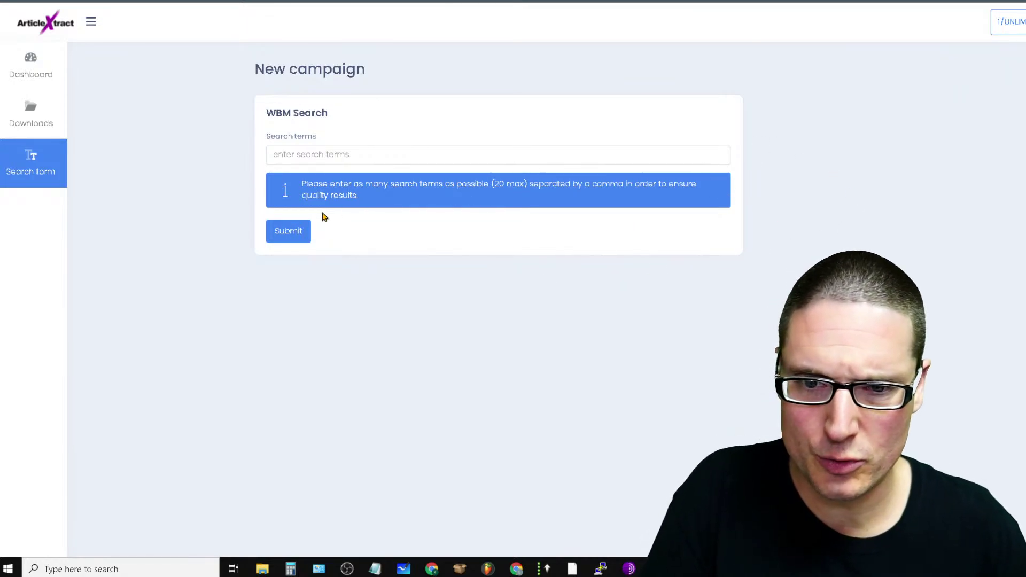
pyautogui.tripleClick(292, 198)
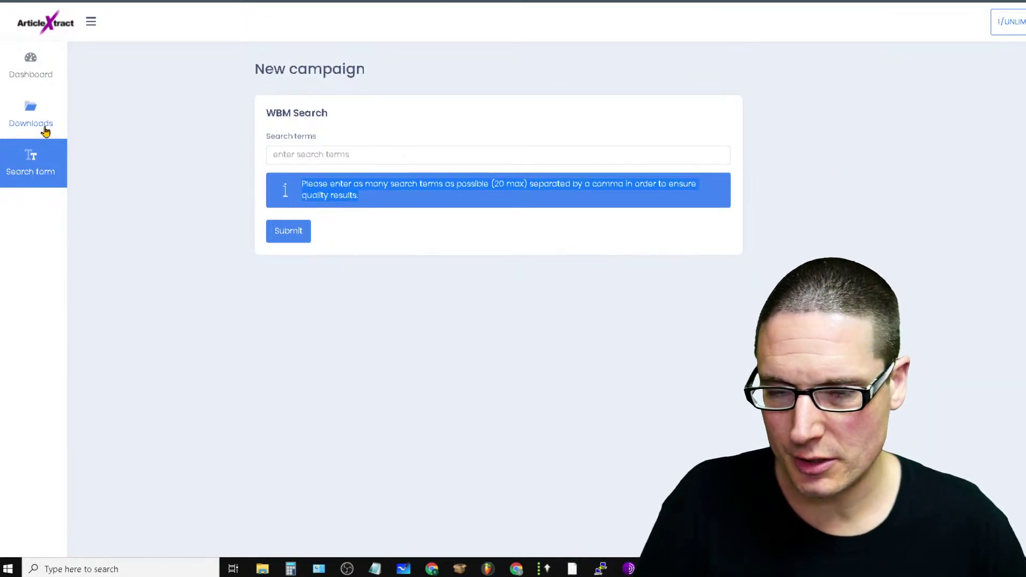
pyautogui.click(396, 154)
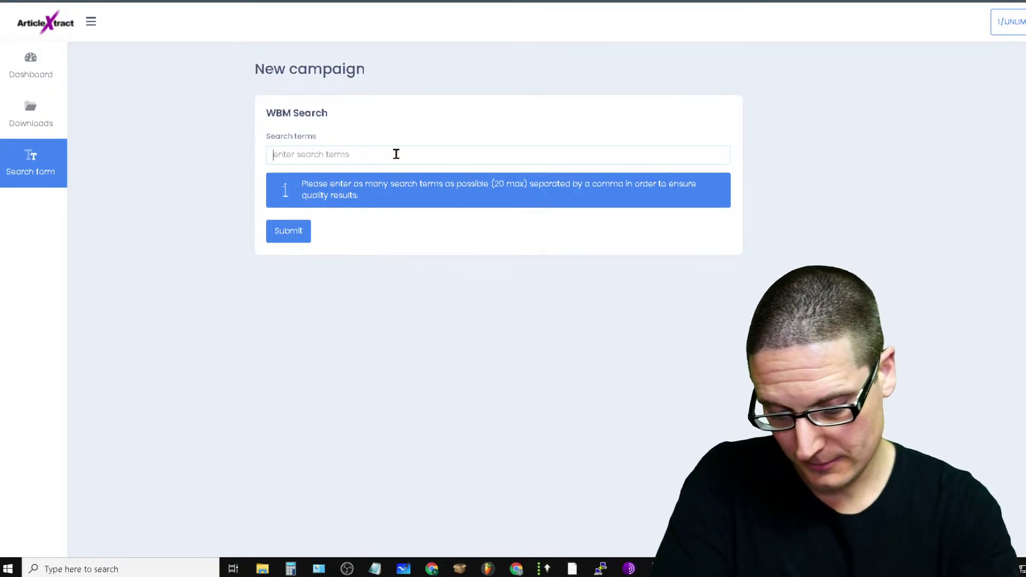
# Enter seven comma-separated SEO search terms, such as local seo and google seo, and submit the campaign
pyautogui.write('seo')
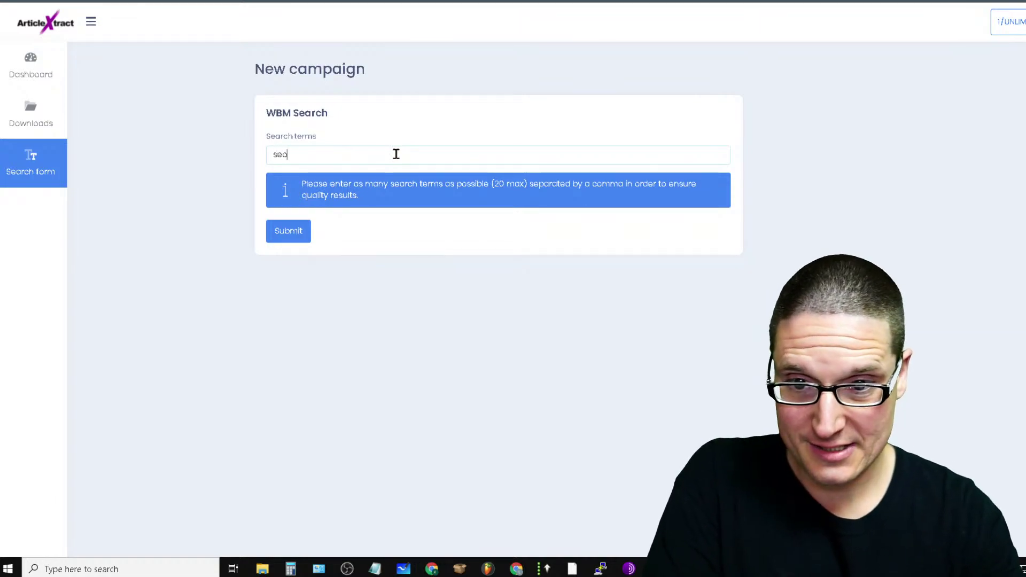
pyautogui.write(',search')
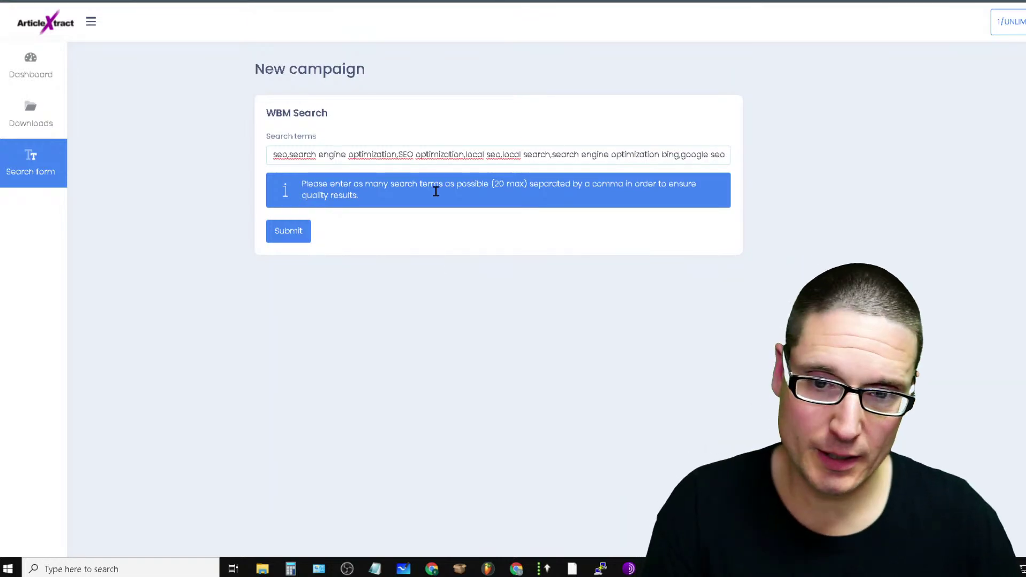
pyautogui.click(288, 238)
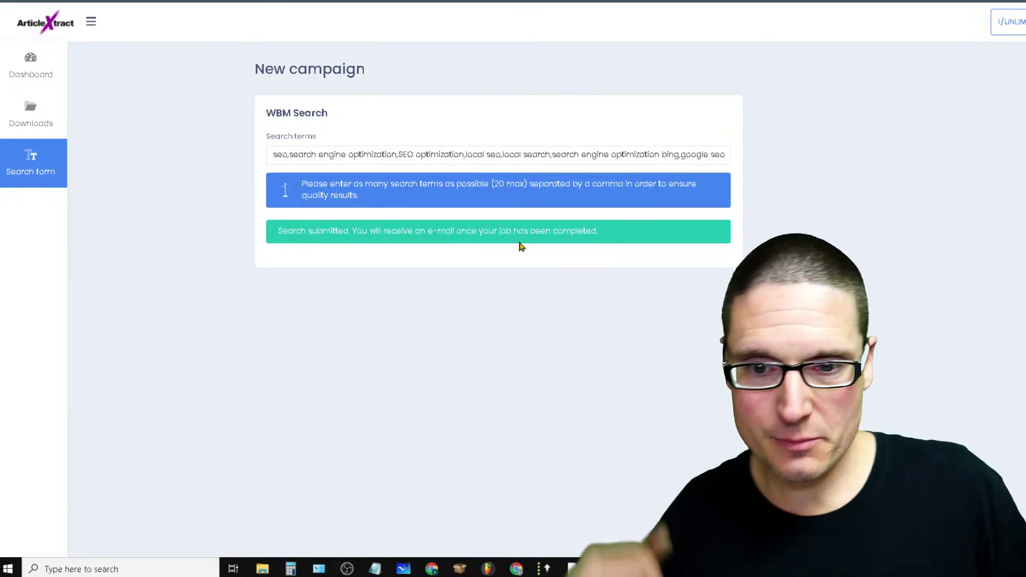
pyautogui.moveTo(637, 231); pyautogui.dragTo(235, 293)
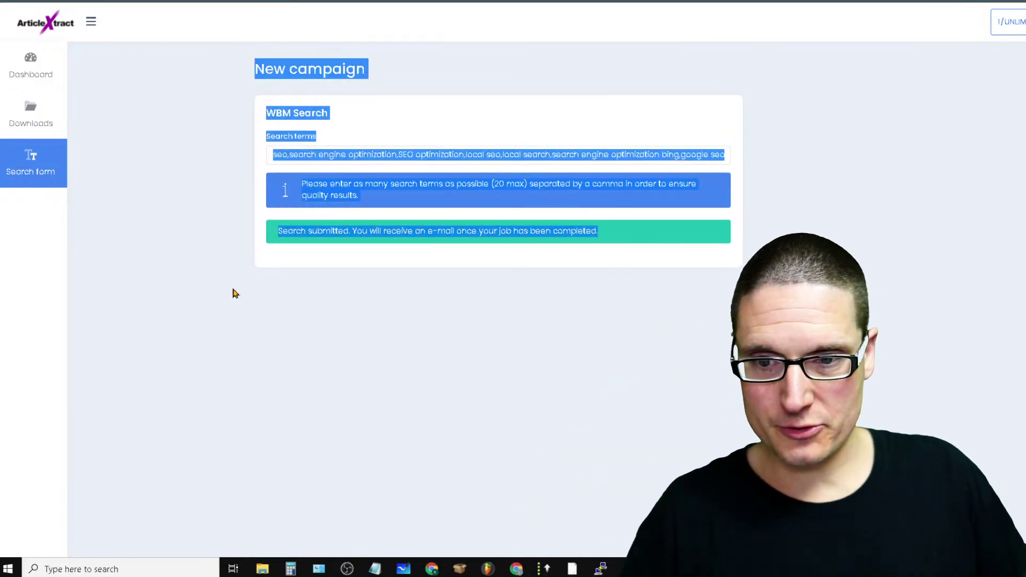
pyautogui.click(605, 395)
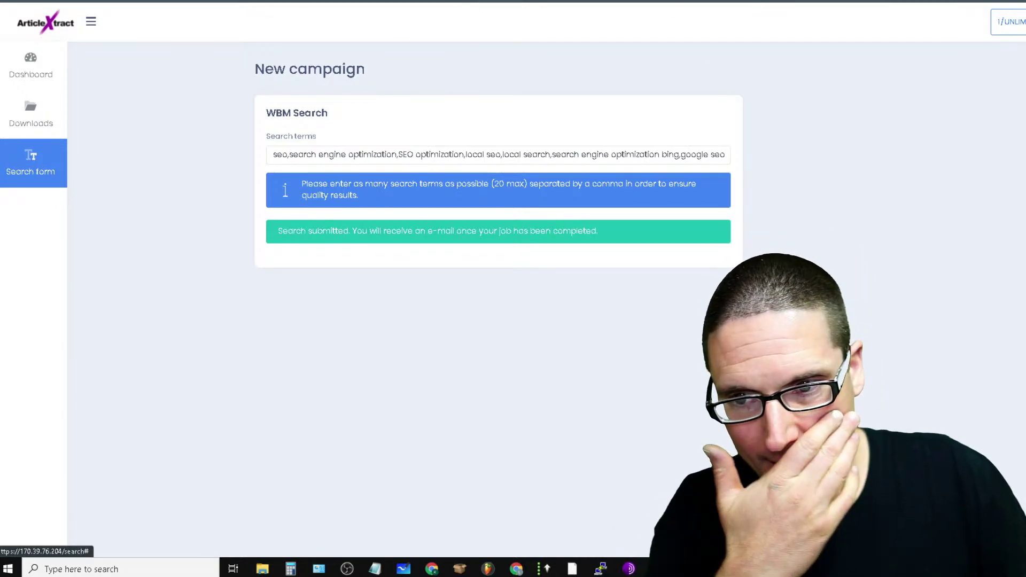
# Collapse the side navigation and return to the ArticleXtract dashboard
pyautogui.click(89, 26)
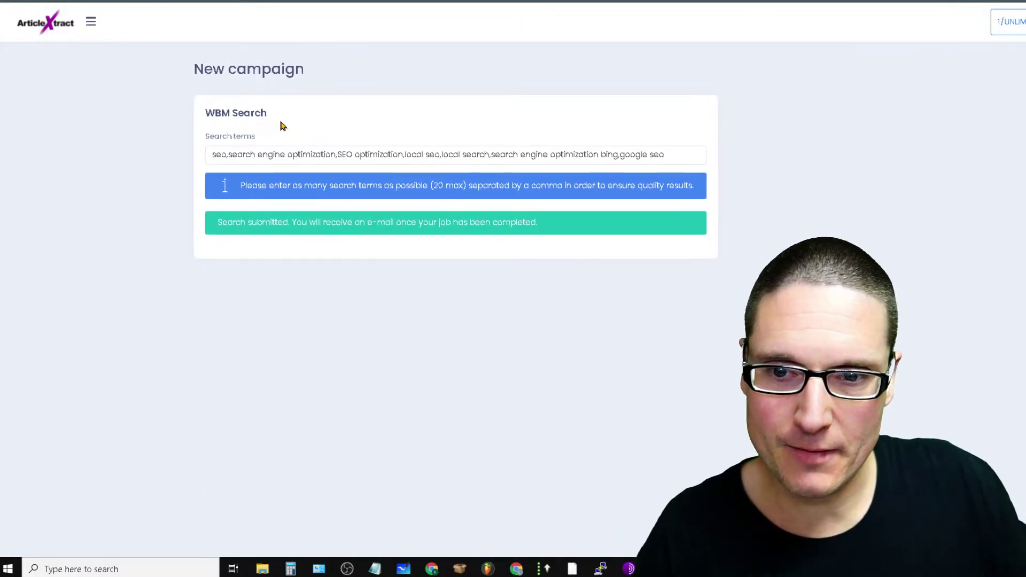
pyautogui.moveTo(291, 114); pyautogui.dragTo(196, 113)
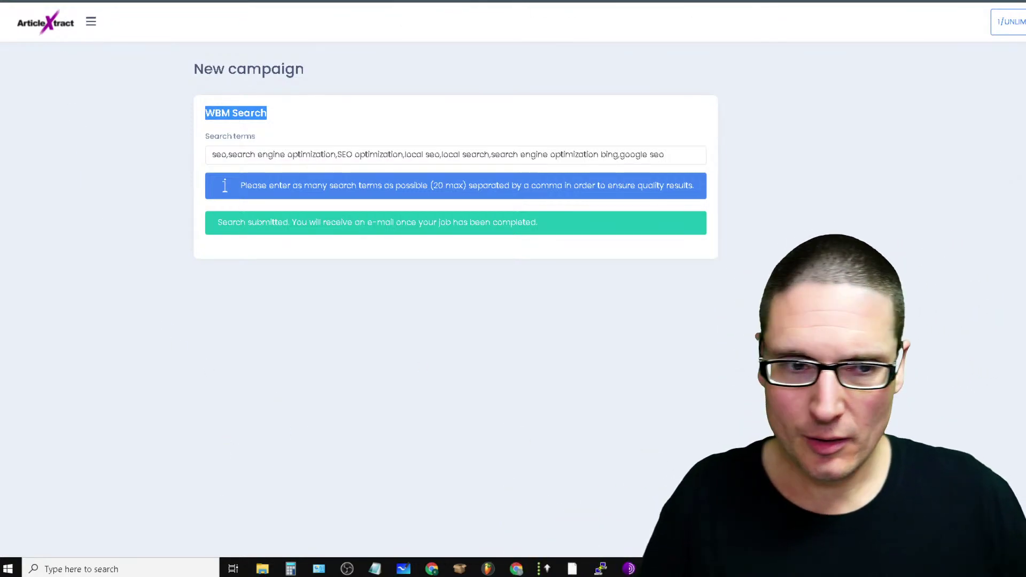
pyautogui.click(43, 33)
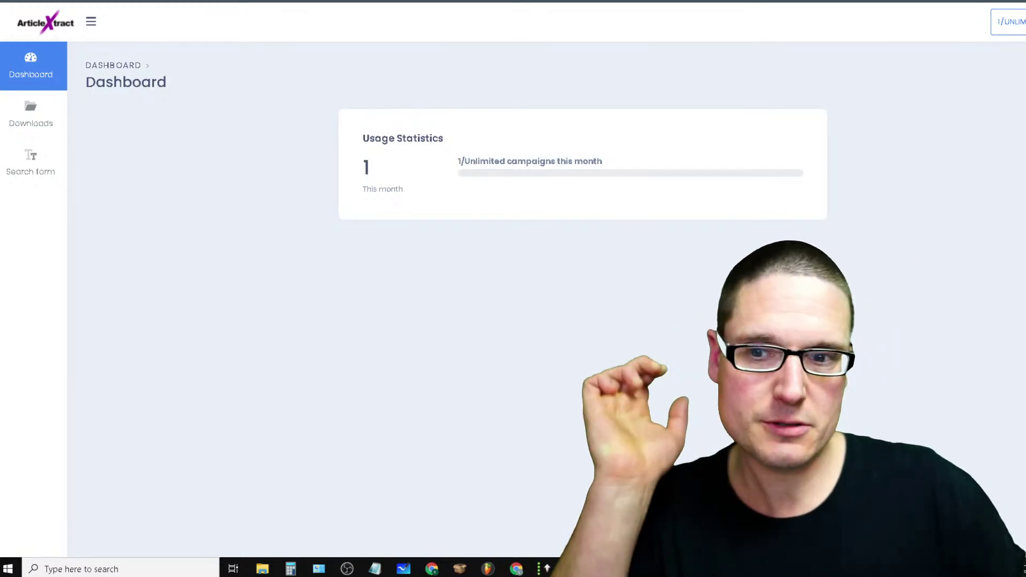
# Go to Downloads and highlight the completed batch row
pyautogui.click(19, 124)
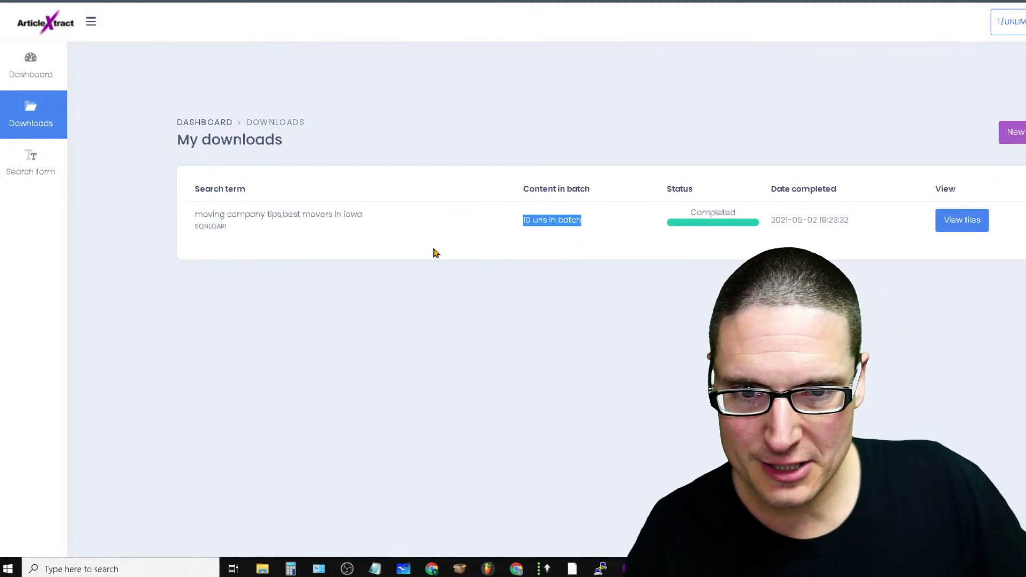
pyautogui.click(256, 231)
pyautogui.tripleClick(238, 230)
pyautogui.click(580, 288)
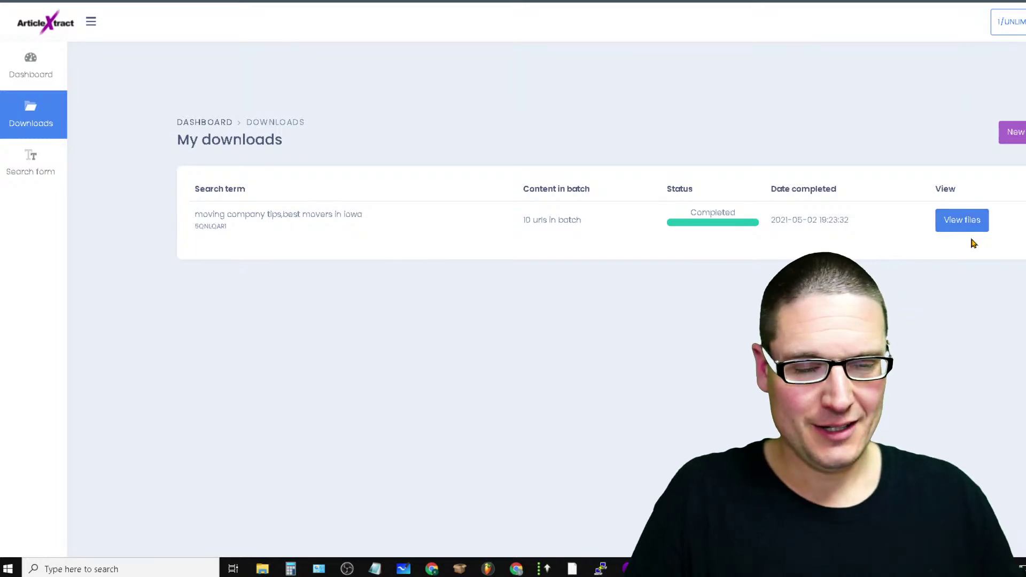
# Open the completed batch's files and highlight its list of five extracted sites
pyautogui.click(972, 221)
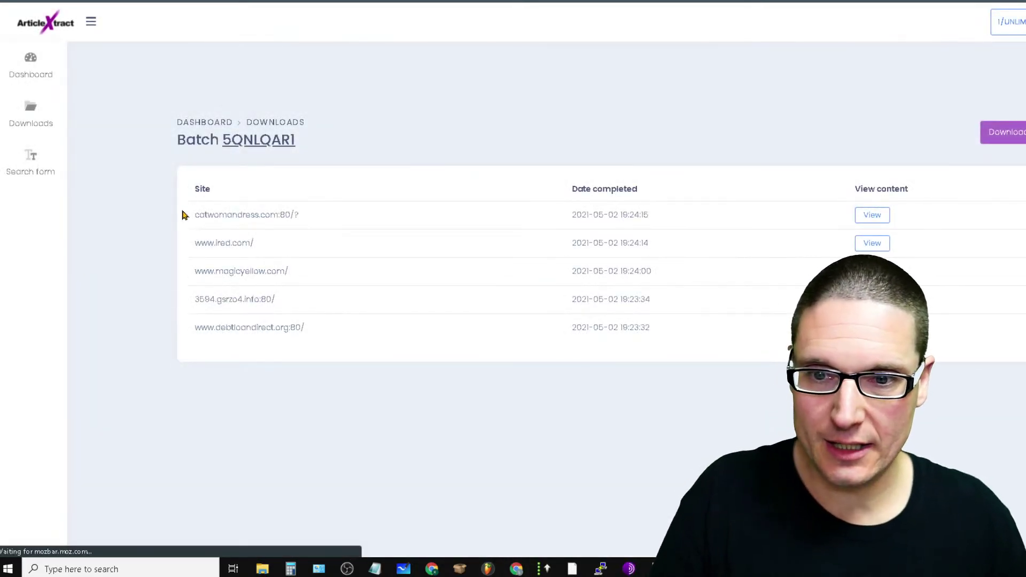
pyautogui.moveTo(198, 187); pyautogui.dragTo(278, 337)
pyautogui.click(295, 384)
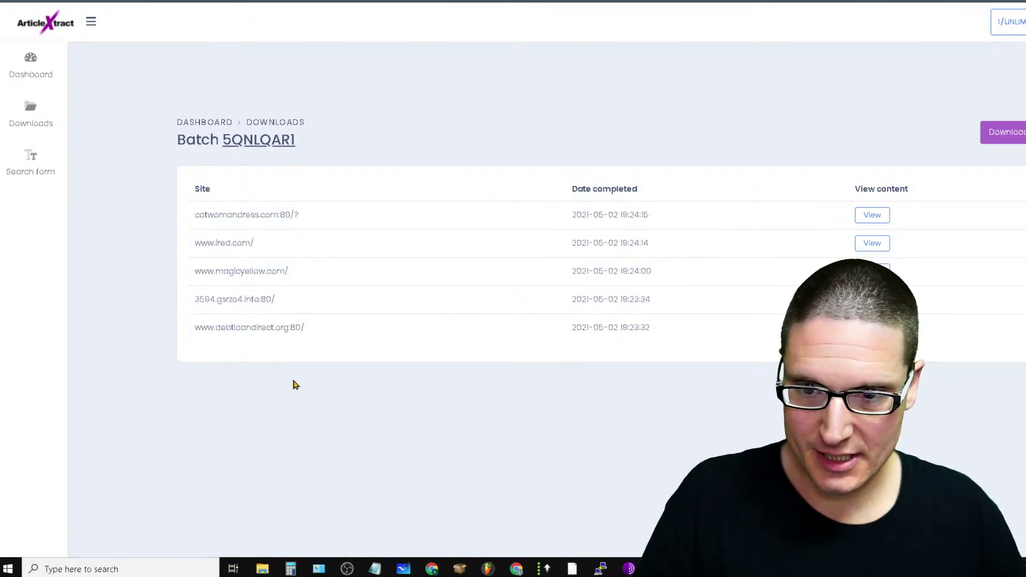
pyautogui.moveTo(377, 343); pyautogui.dragTo(178, 187)
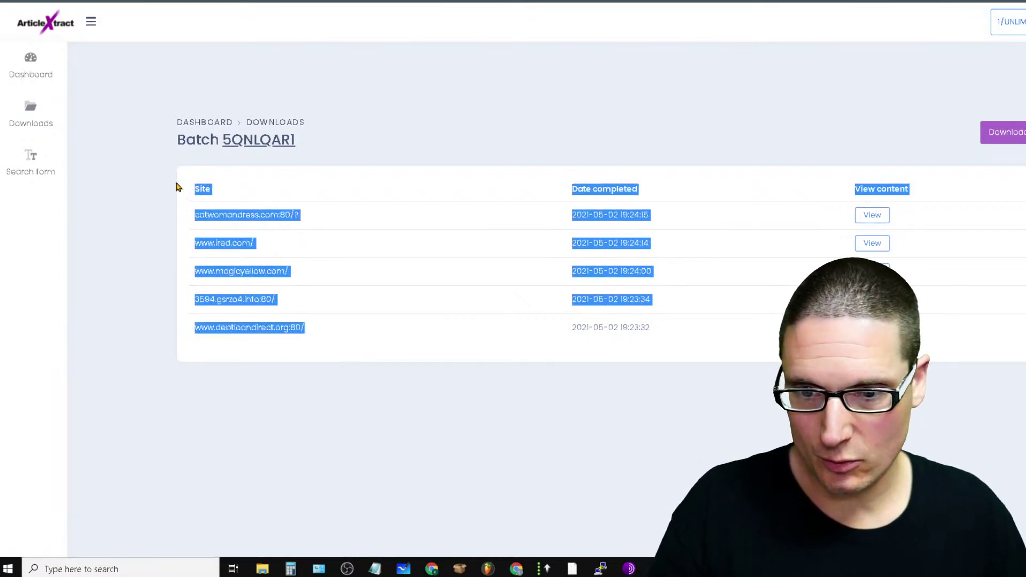
pyautogui.click(528, 119)
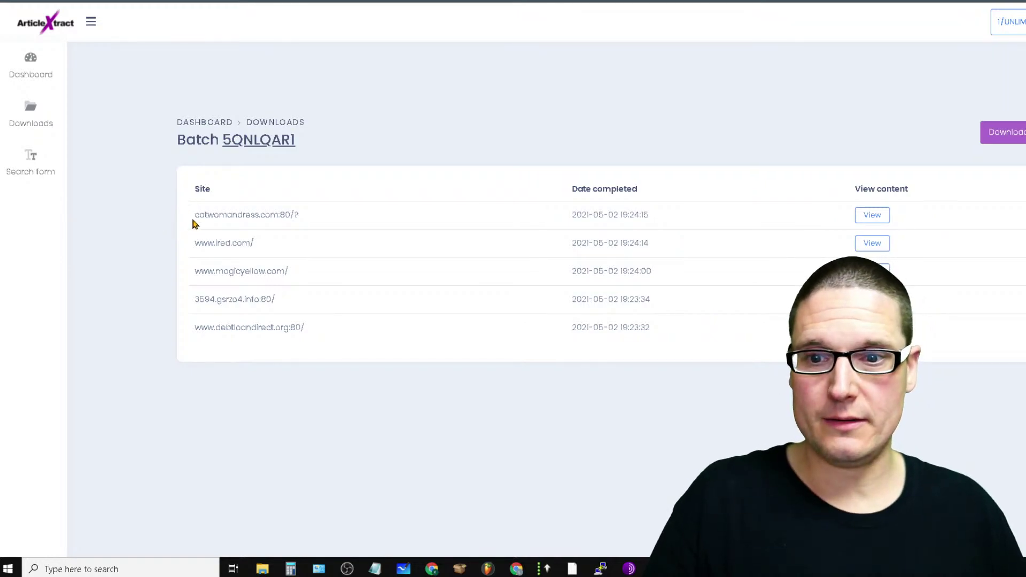
pyautogui.moveTo(193, 216); pyautogui.dragTo(303, 331)
pyautogui.click(315, 146)
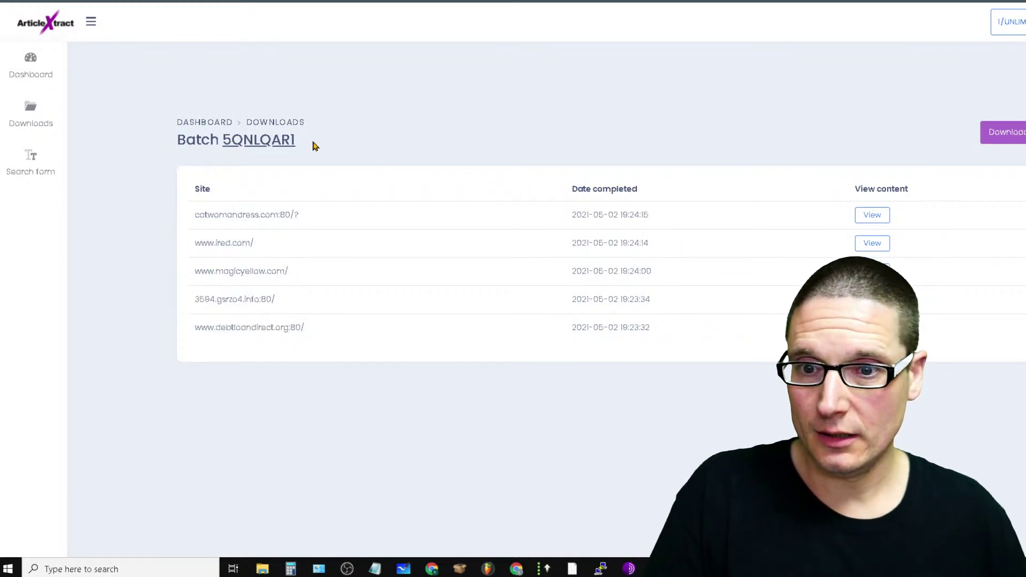
pyautogui.moveTo(193, 227); pyautogui.dragTo(344, 264)
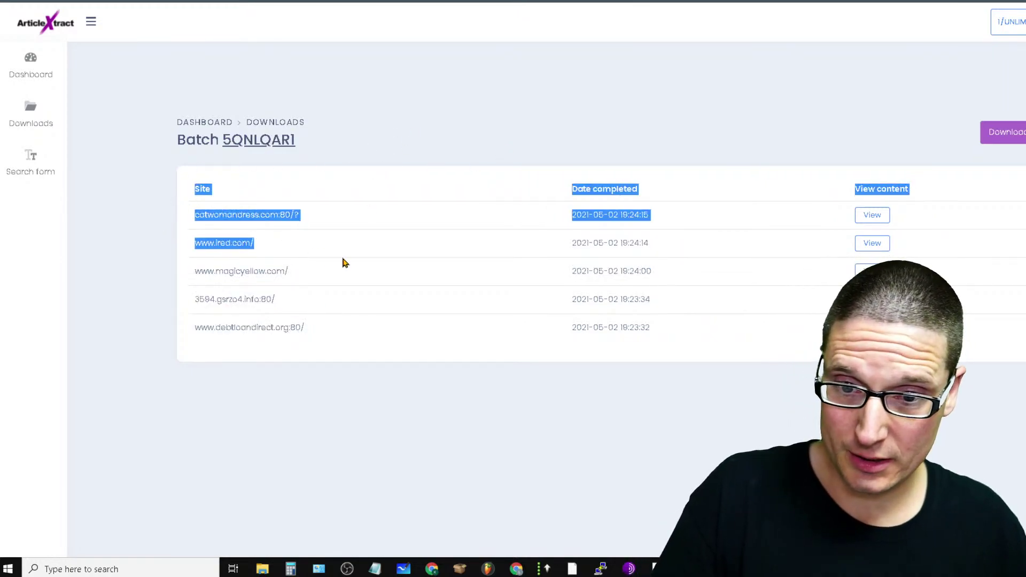
pyautogui.click(386, 332)
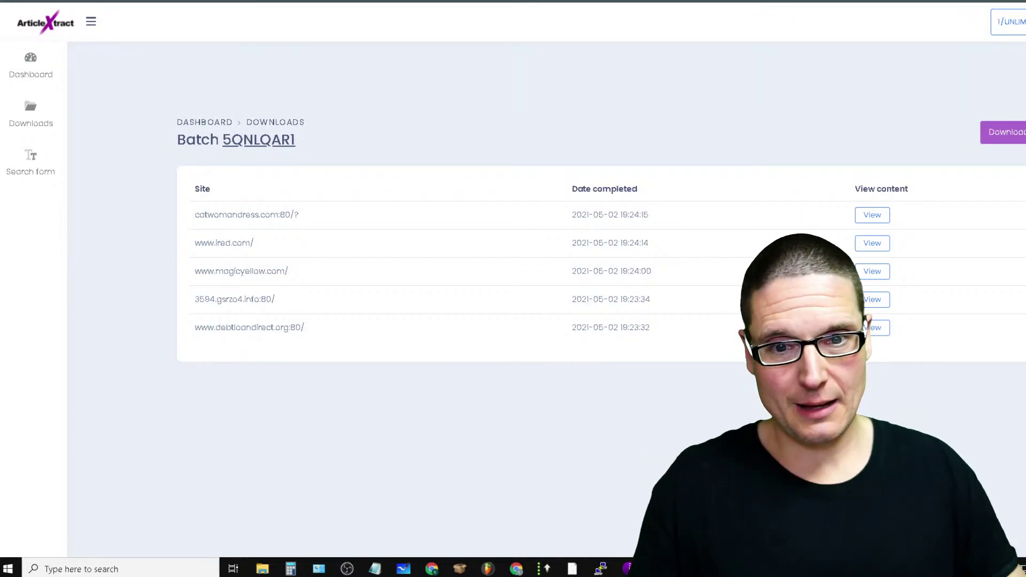
pyautogui.moveTo(649, 330); pyautogui.dragTo(571, 328)
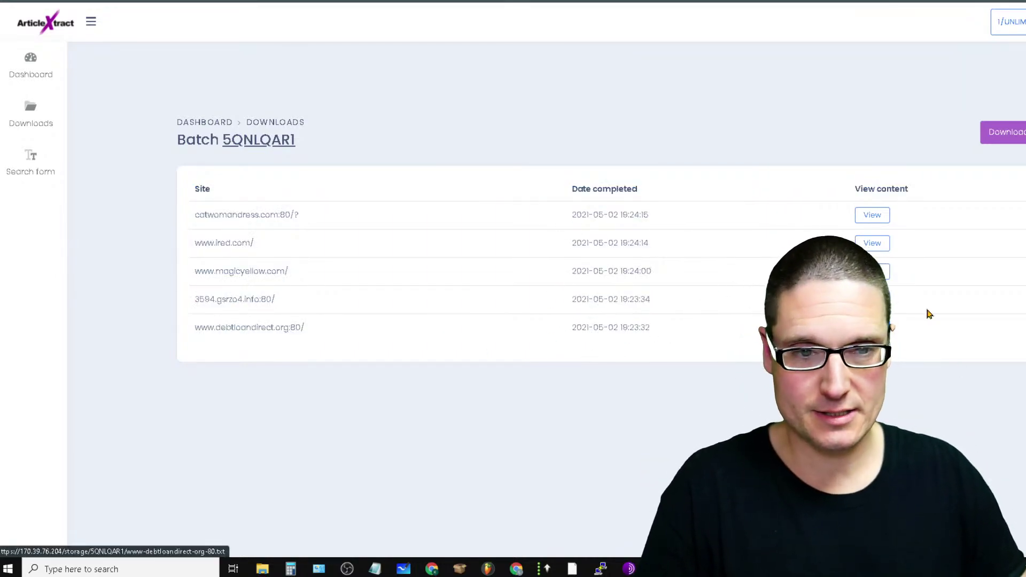
# View the extracted debtloandirect.org article text, then switch to the Flikover SpyFu tab
pyautogui.click(872, 327)
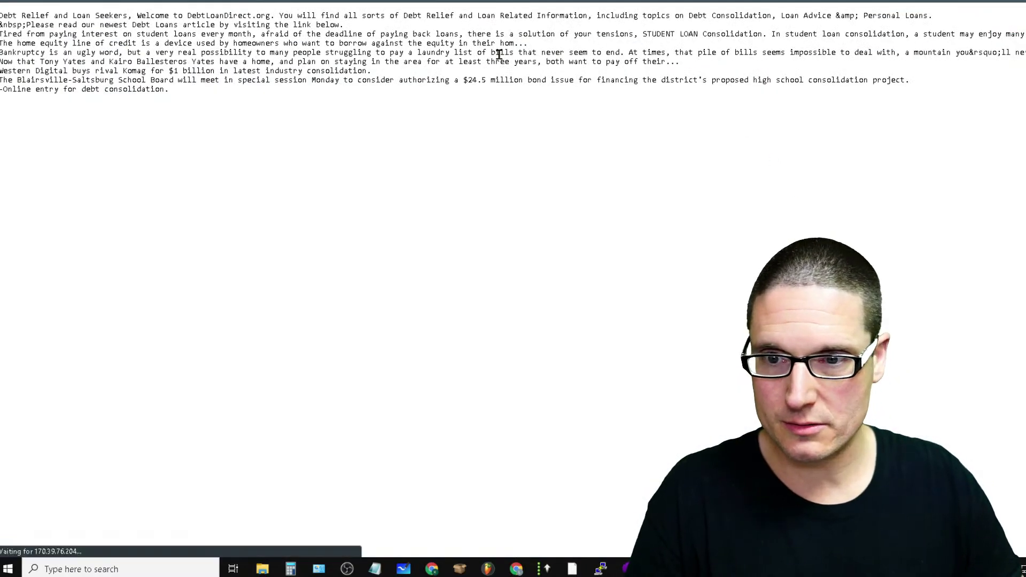
pyautogui.moveTo(201, 100); pyautogui.dragTo(520, 94)
pyautogui.click(730, 206)
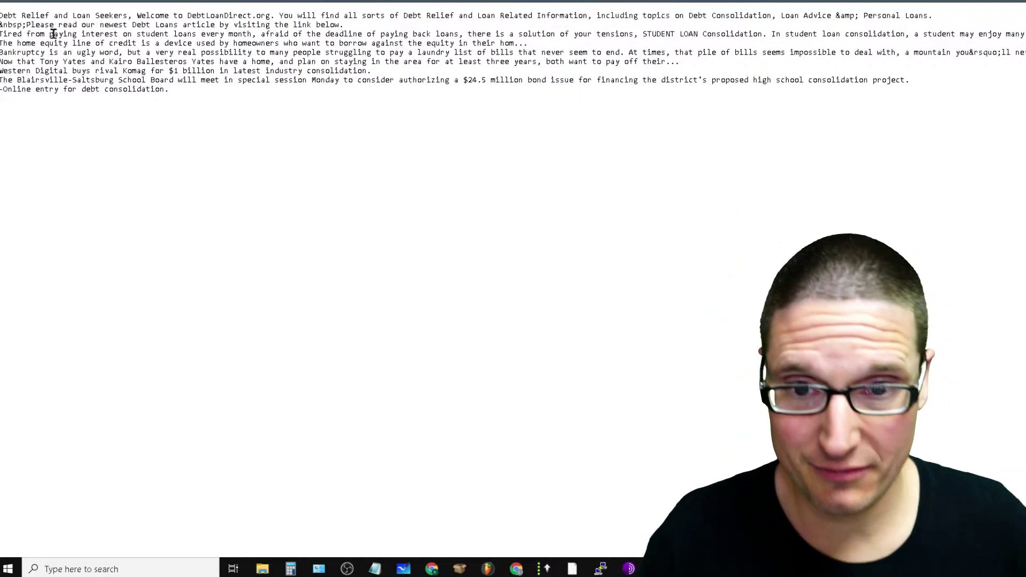
pyautogui.click(6, 1)
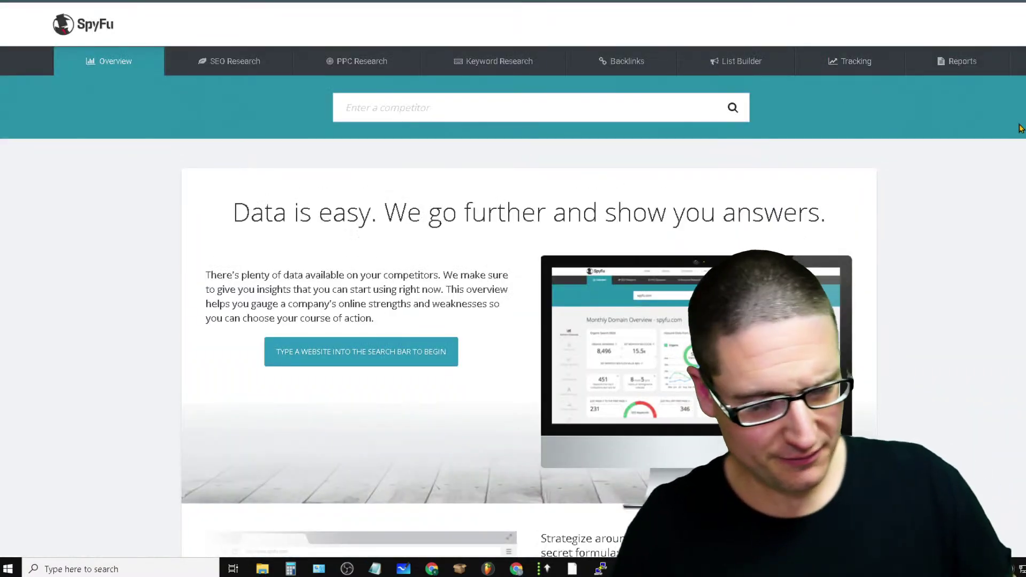
# Open SpyFu's Backlinks Outreach page and highlight its social outreach headline
pyautogui.scroll(-4, 513, 288)
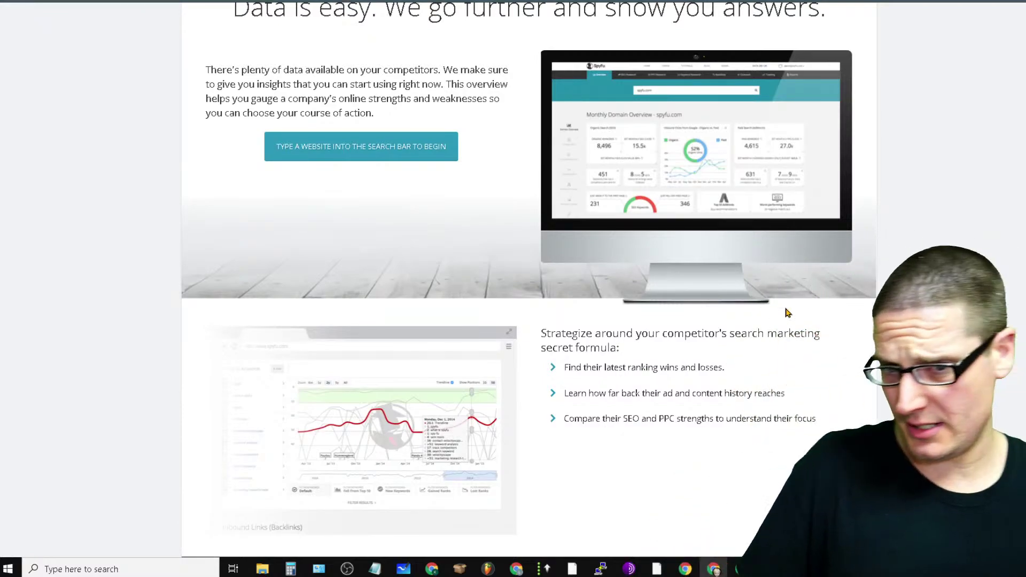
pyautogui.scroll(4, 820, 196)
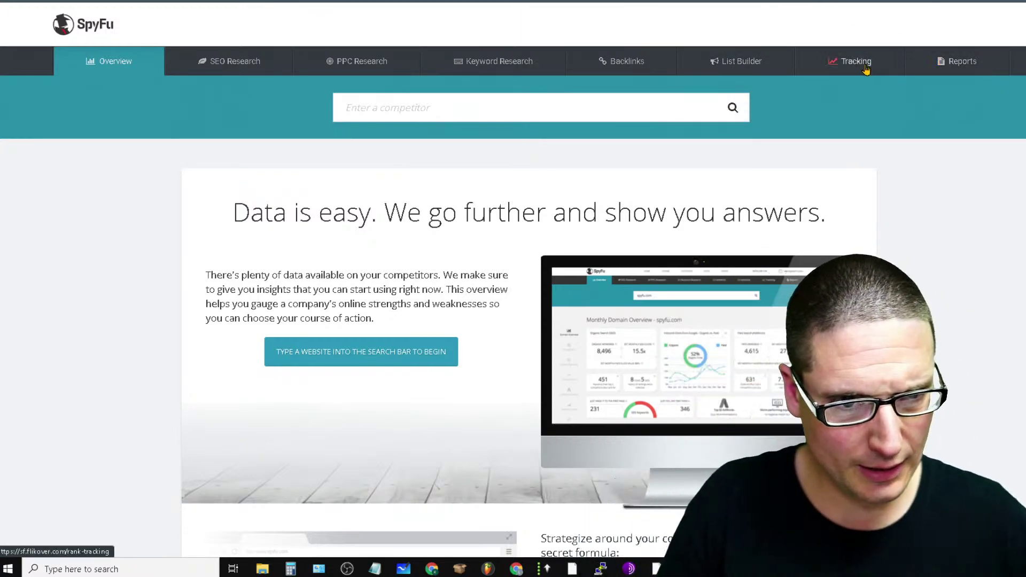
pyautogui.moveTo(644, 64)
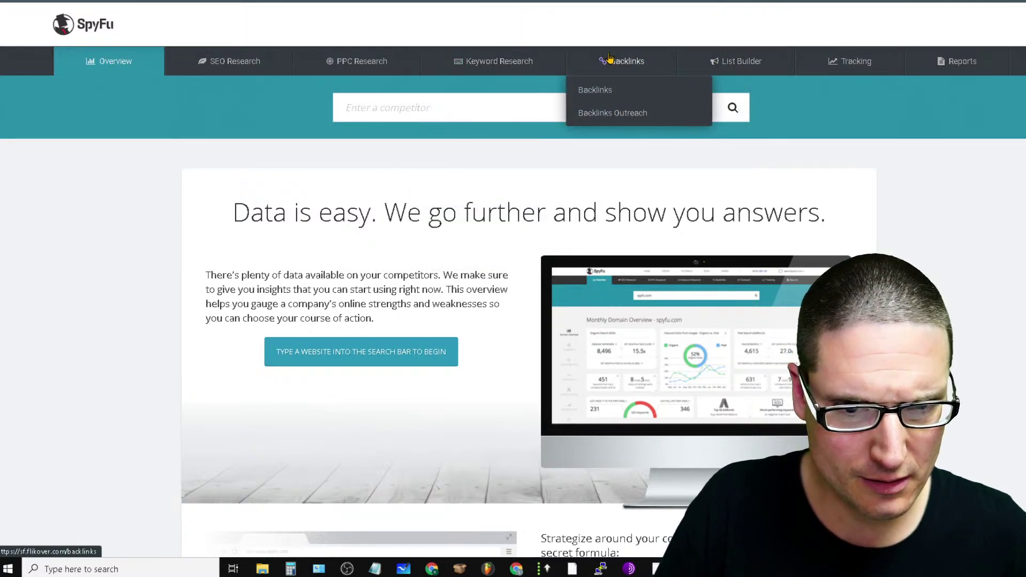
pyautogui.click(612, 115)
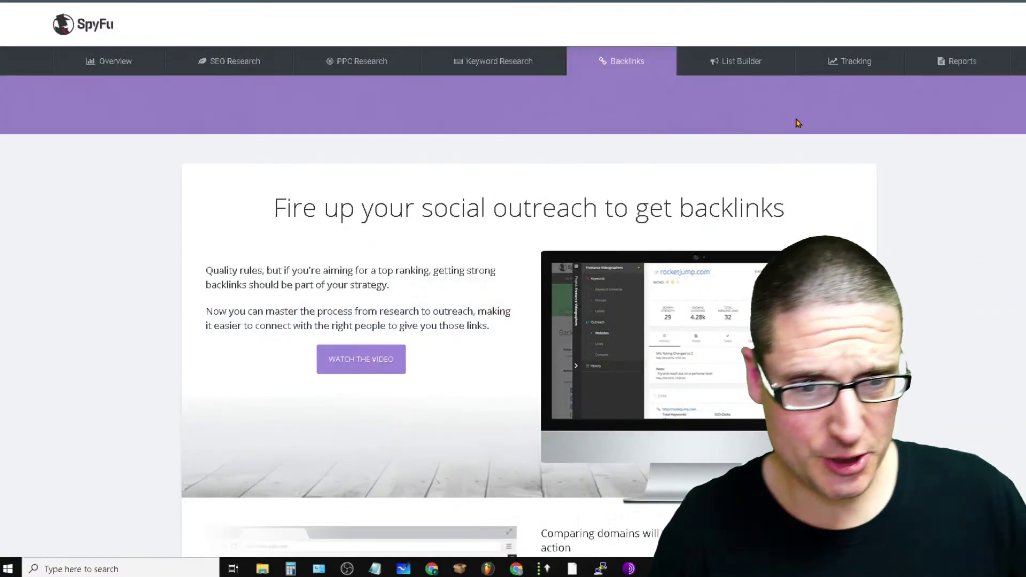
pyautogui.moveTo(736, 222); pyautogui.dragTo(288, 229)
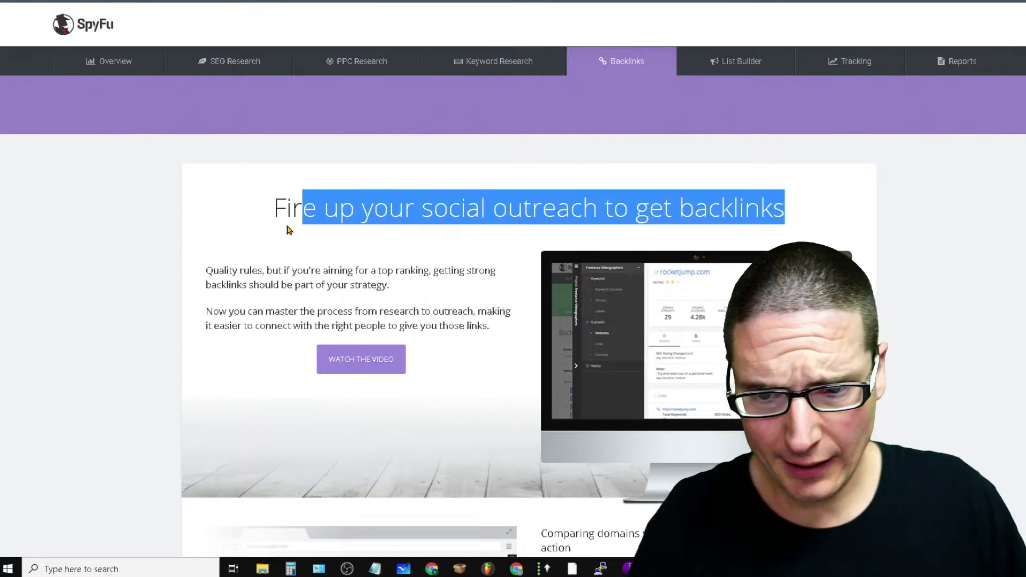
pyautogui.click(219, 267)
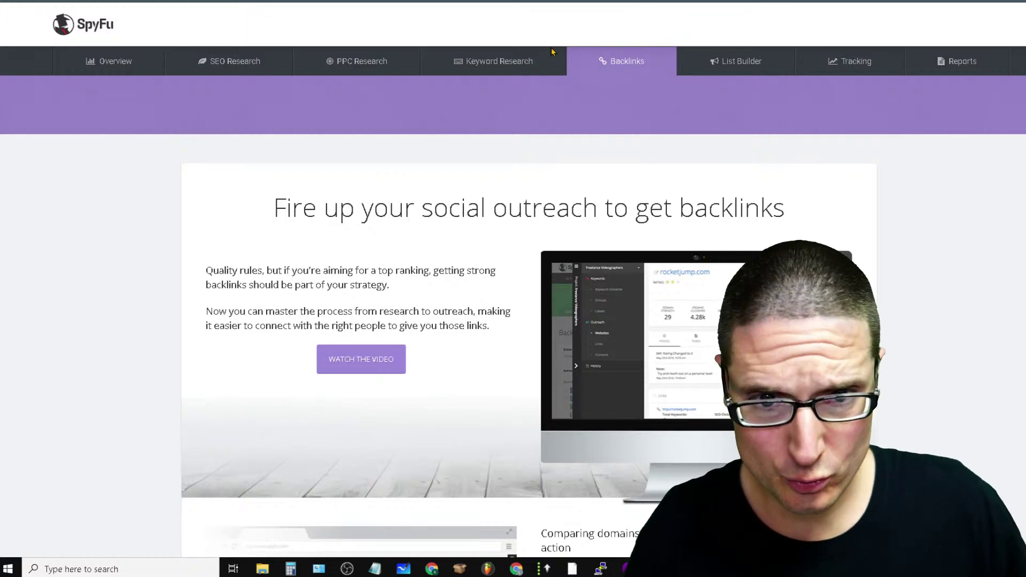
# Glance at the ArticleXtract dashboard, then return to the SpyFu Backlinks Outreach tab
pyautogui.click(652, 11)
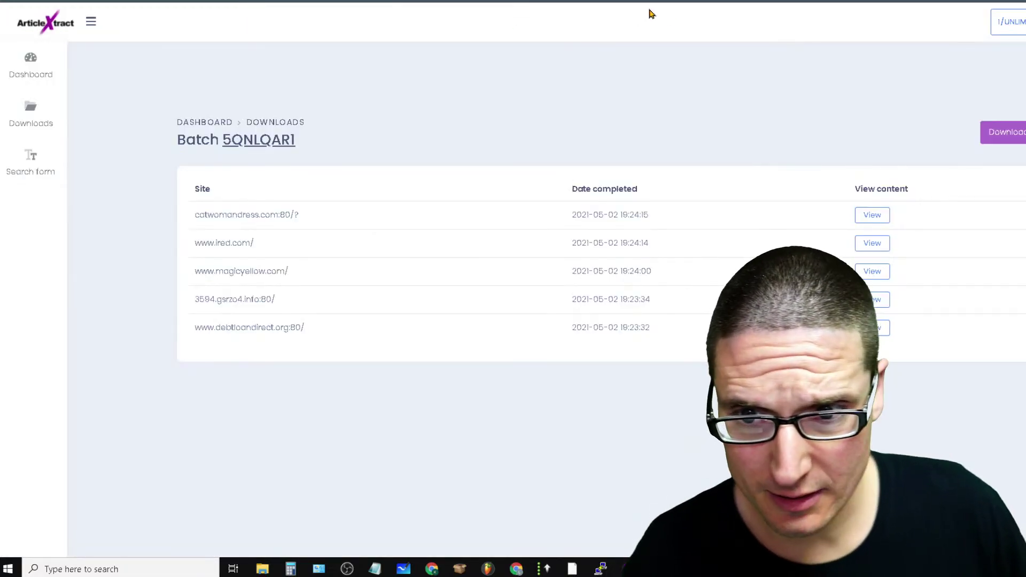
pyautogui.click(32, 69)
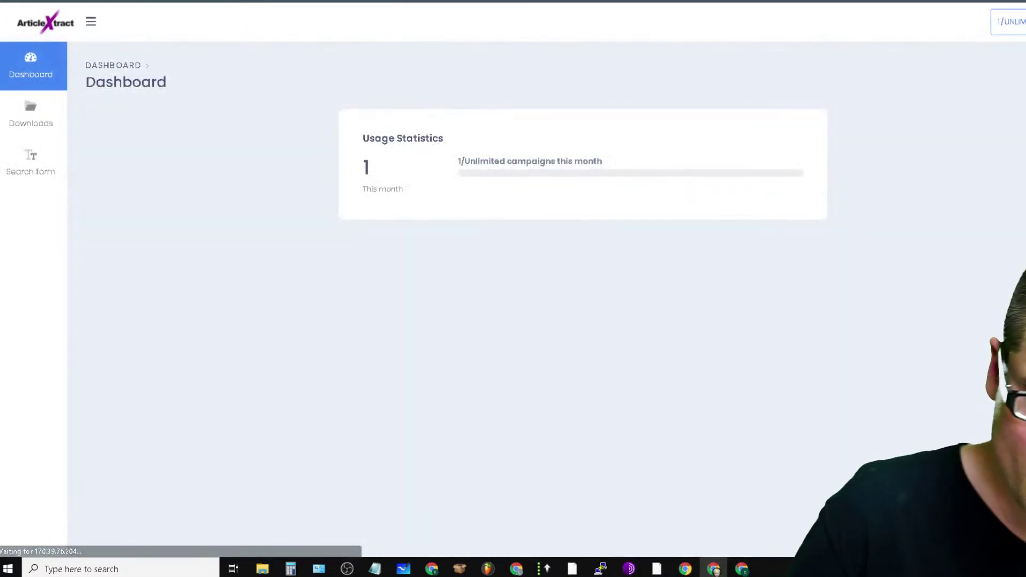
pyautogui.click(877, 1)
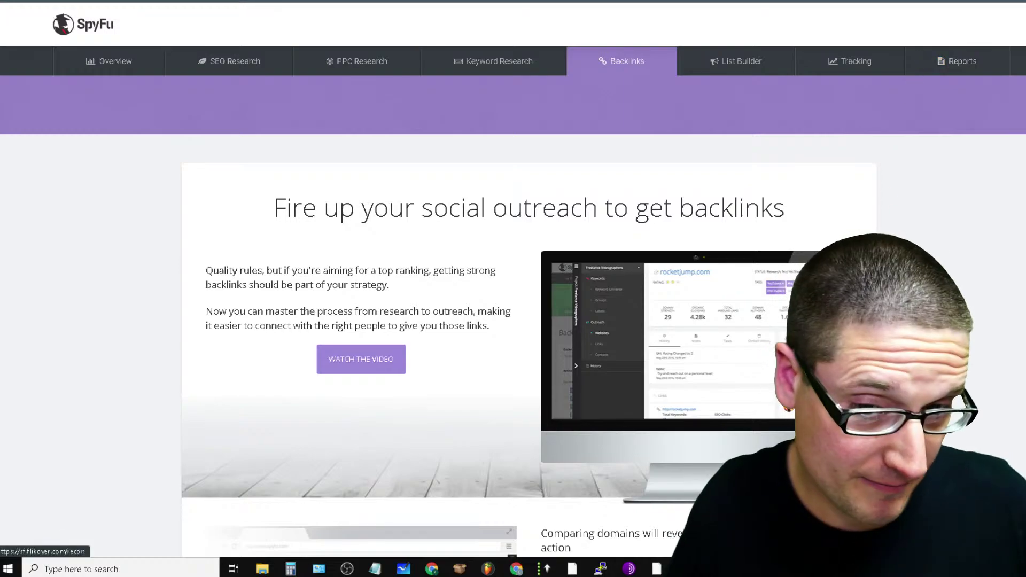
pyautogui.moveTo(489, 72)
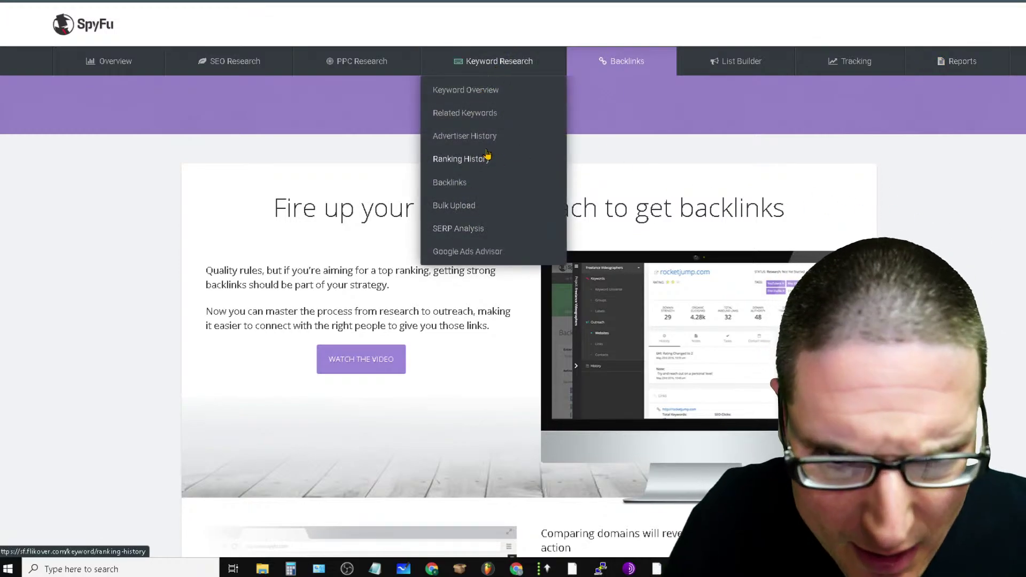
# Open the keyword Backlinks page, review its headline and intro, then bring up Google search
pyautogui.moveTo(516, 58)
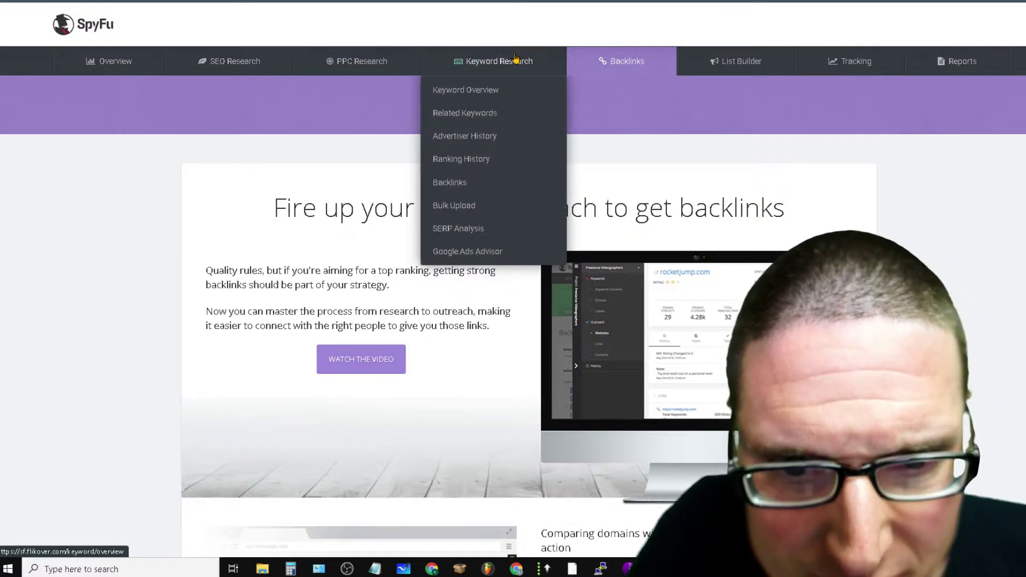
pyautogui.click(444, 185)
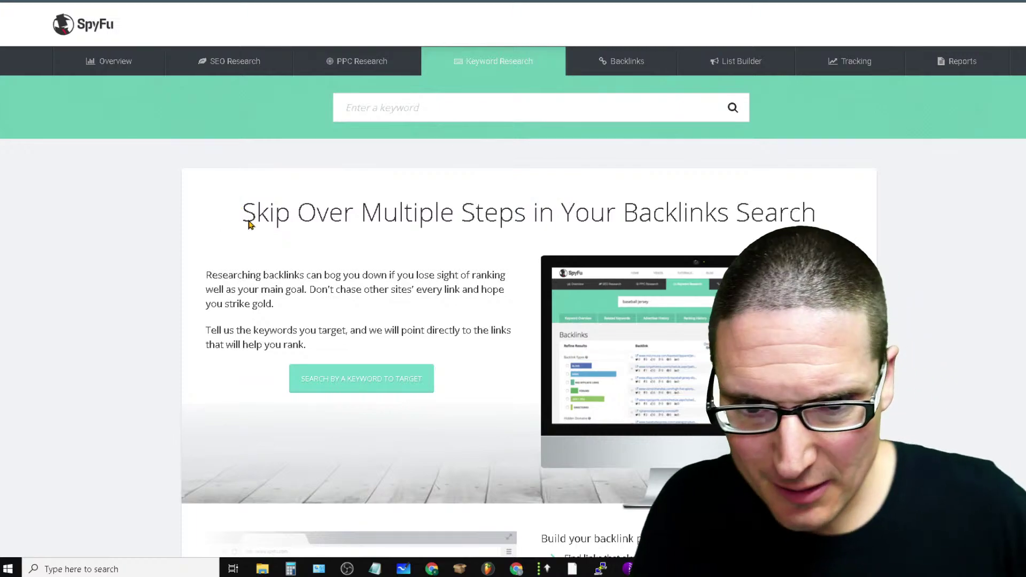
pyautogui.moveTo(248, 221); pyautogui.dragTo(880, 245)
pyautogui.click(361, 260)
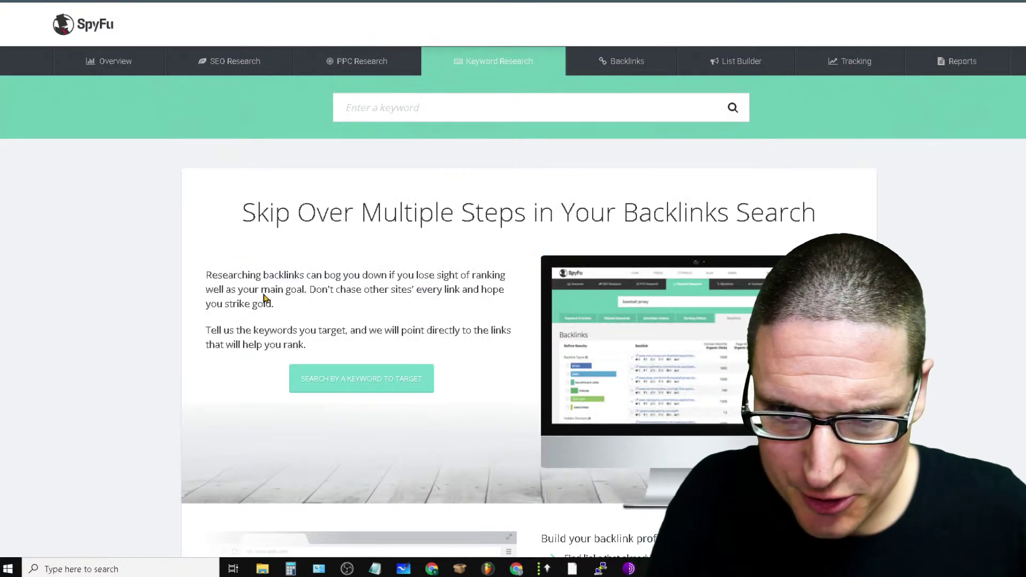
pyautogui.moveTo(305, 279); pyautogui.dragTo(499, 334)
pyautogui.click(448, 315)
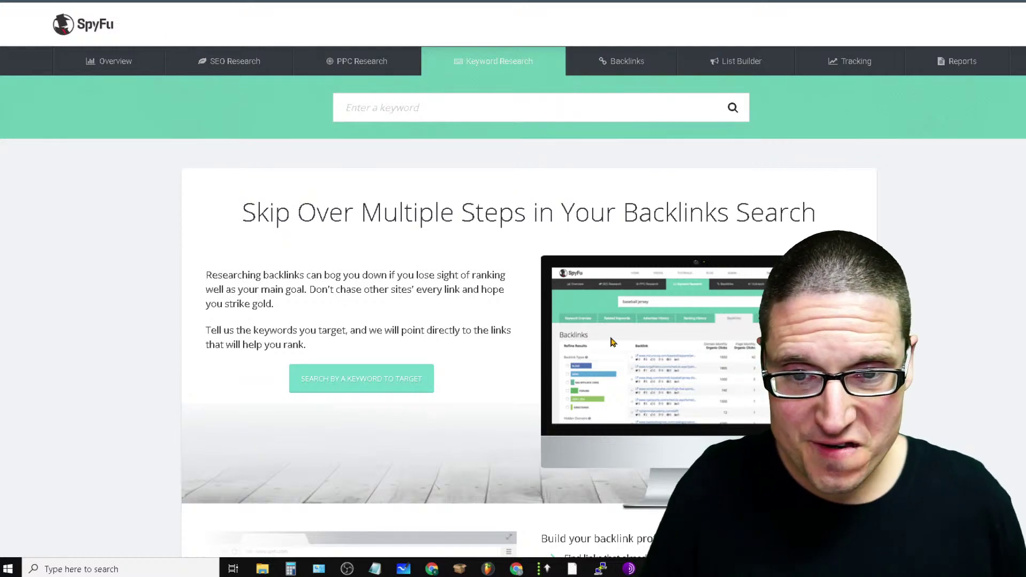
pyautogui.click(431, 108)
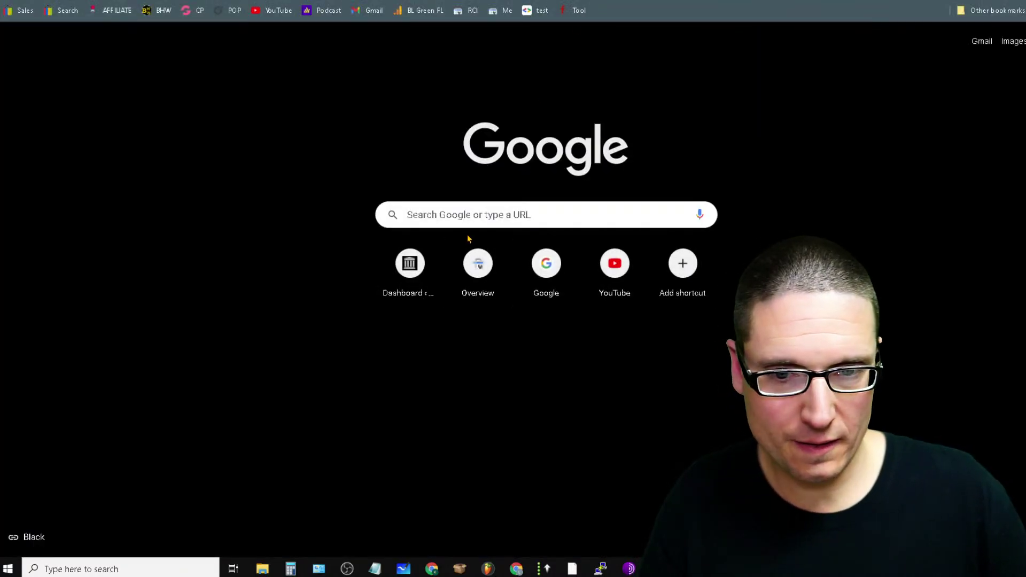
pyautogui.click(478, 207)
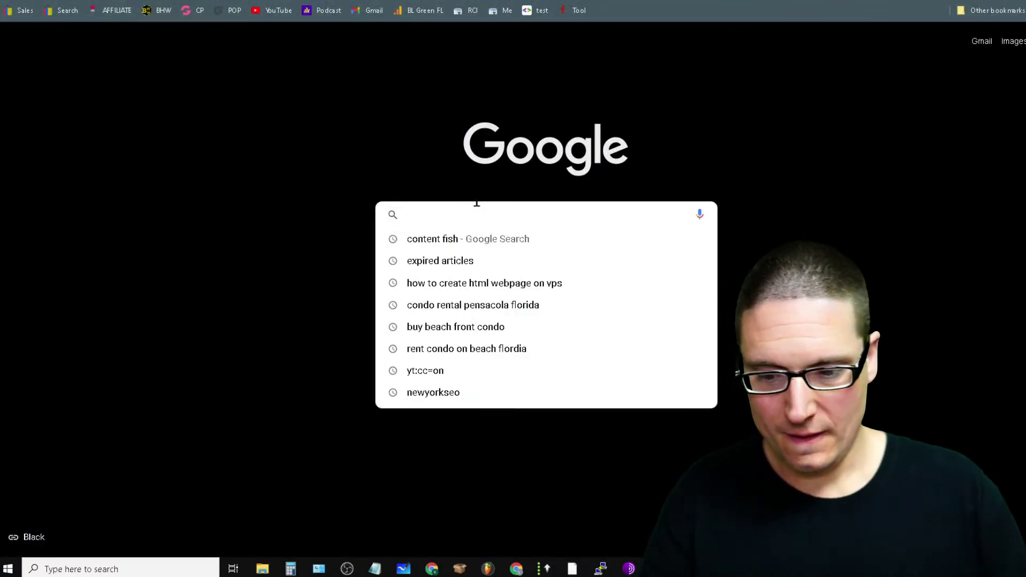
# Search Google for 'article creation', then return to the SpyFu tab
pyautogui.write('article crea')
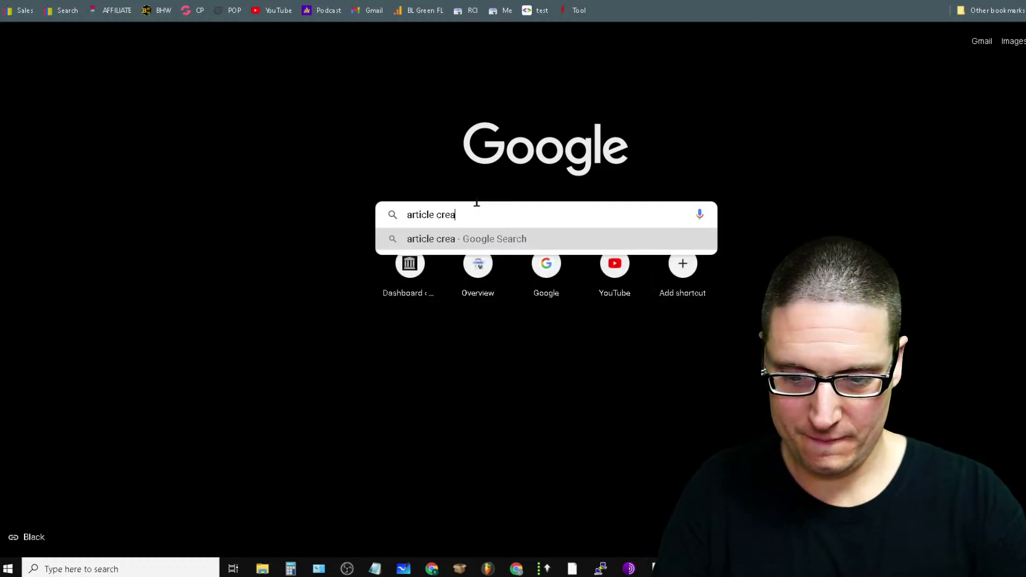
pyautogui.write('tion')
pyautogui.press('Return')
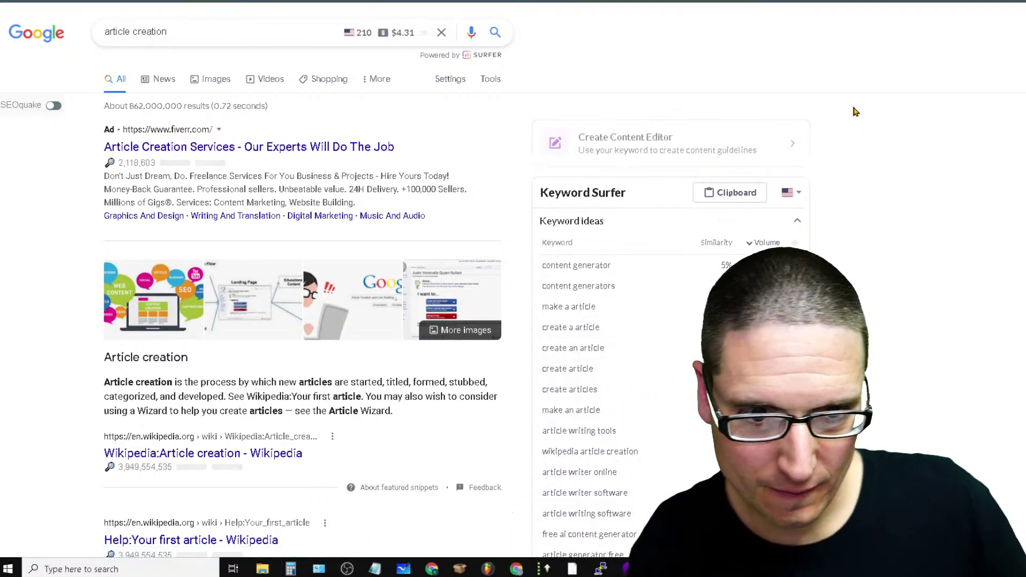
pyautogui.click(743, 1)
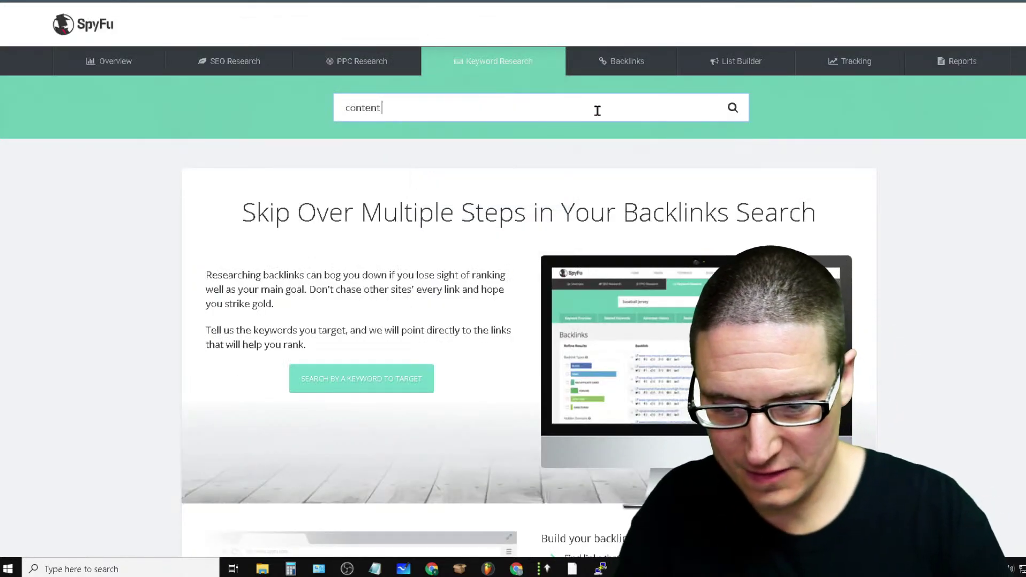
# Run SpyFu's backlinks keyword search for 'content generator'
pyautogui.write('or')
pyautogui.press('Return')
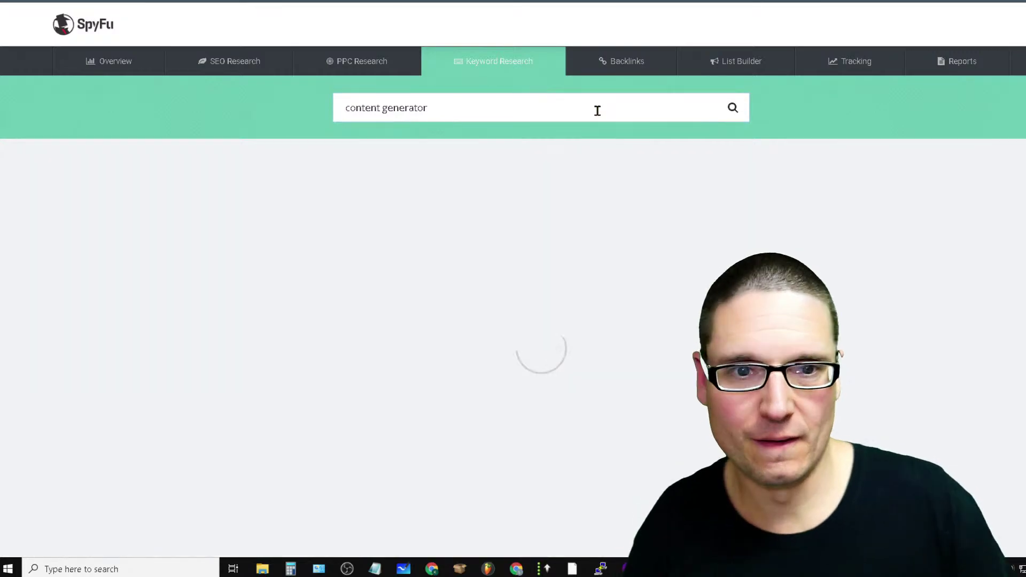
pyautogui.moveTo(346, 76)
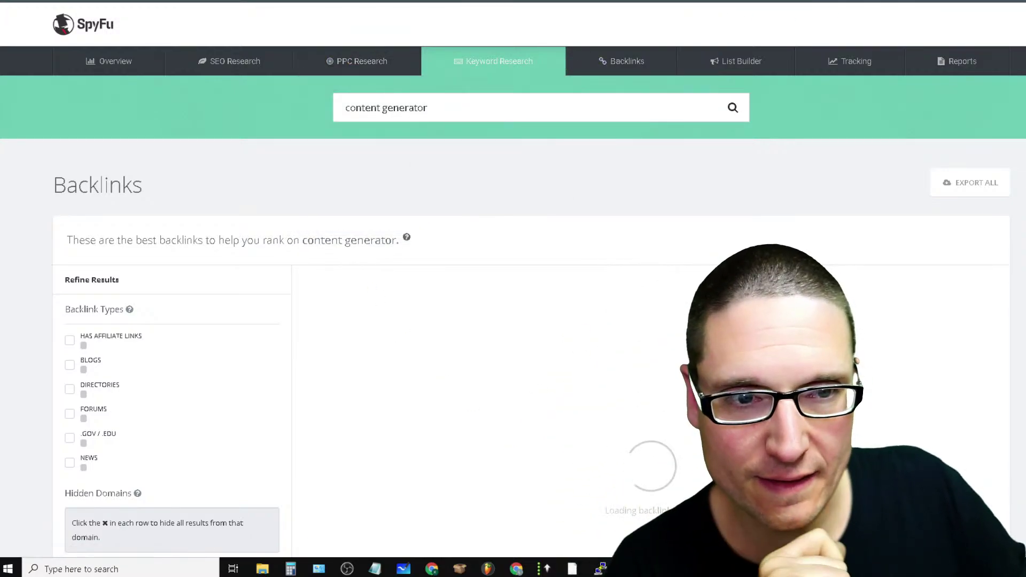
pyautogui.hotkey('ctrl', 't')
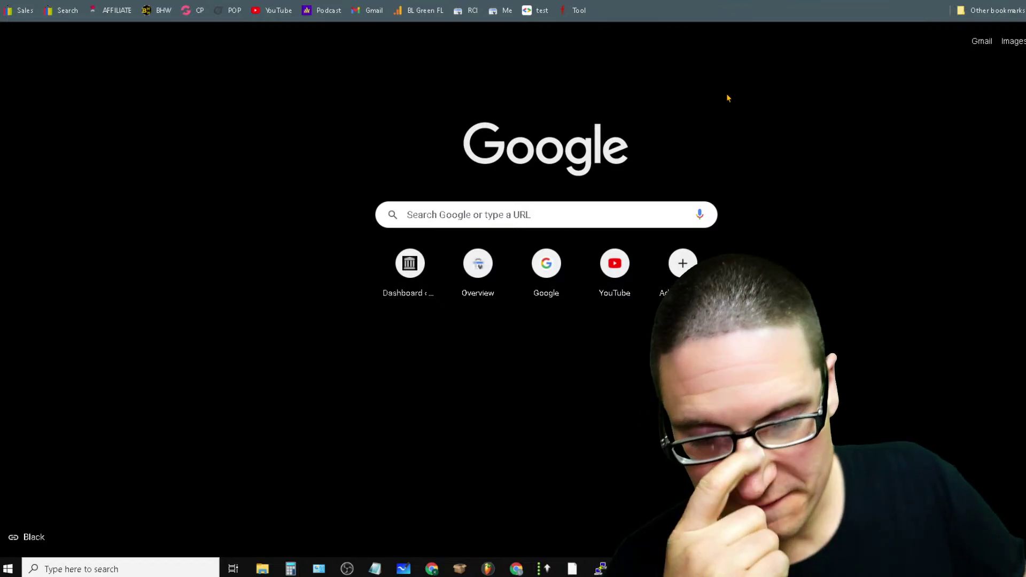
# Search Google for 'spy fu' and scroll through the results
pyautogui.click(540, 213)
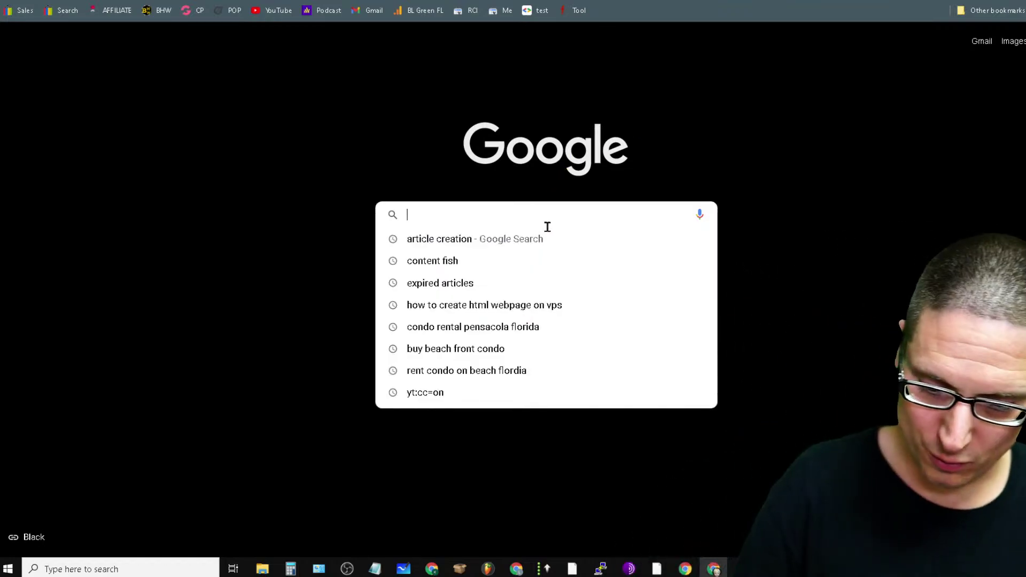
pyautogui.write('spy fu')
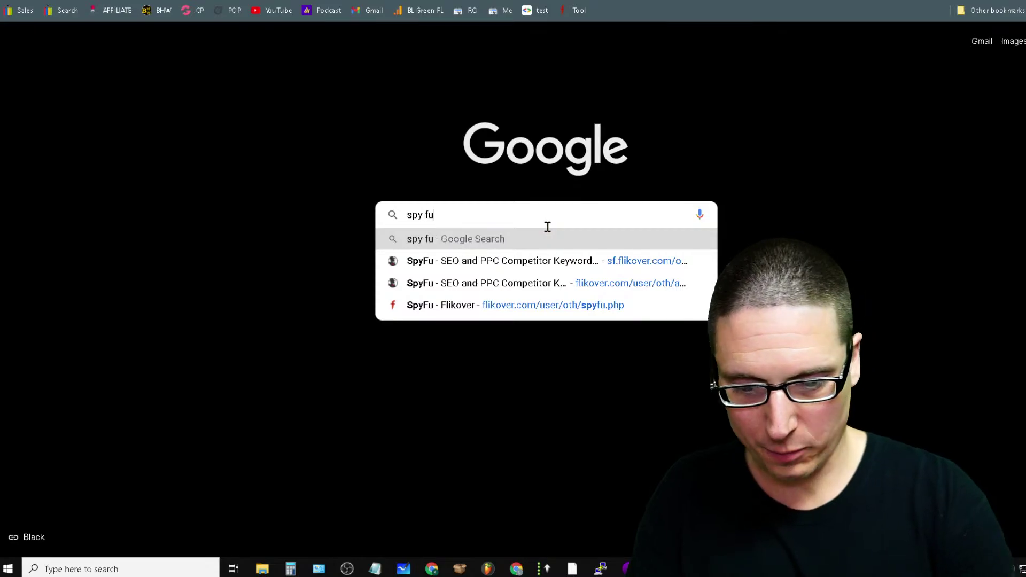
pyautogui.press('Return')
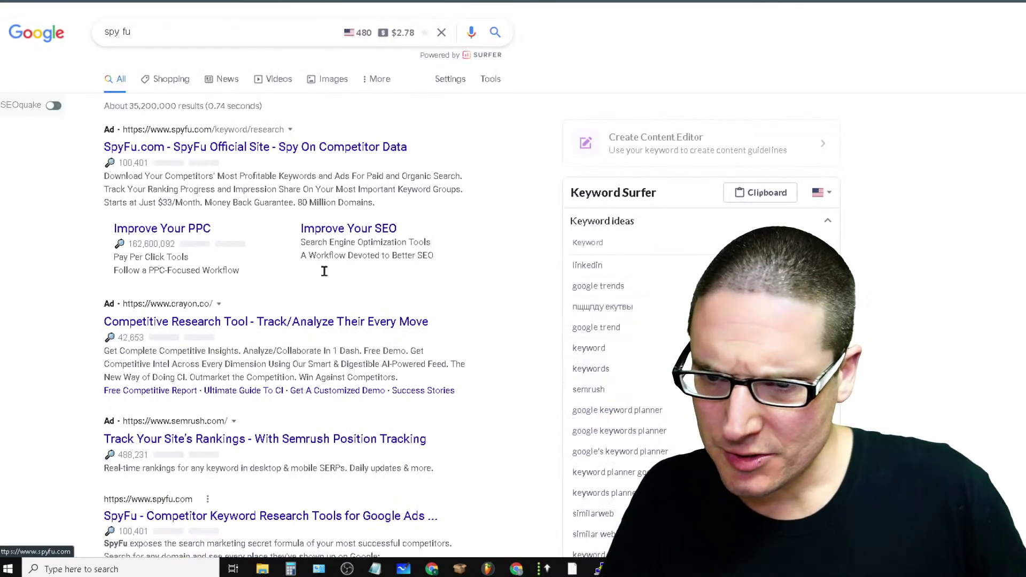
pyautogui.scroll(-7, 258, 409)
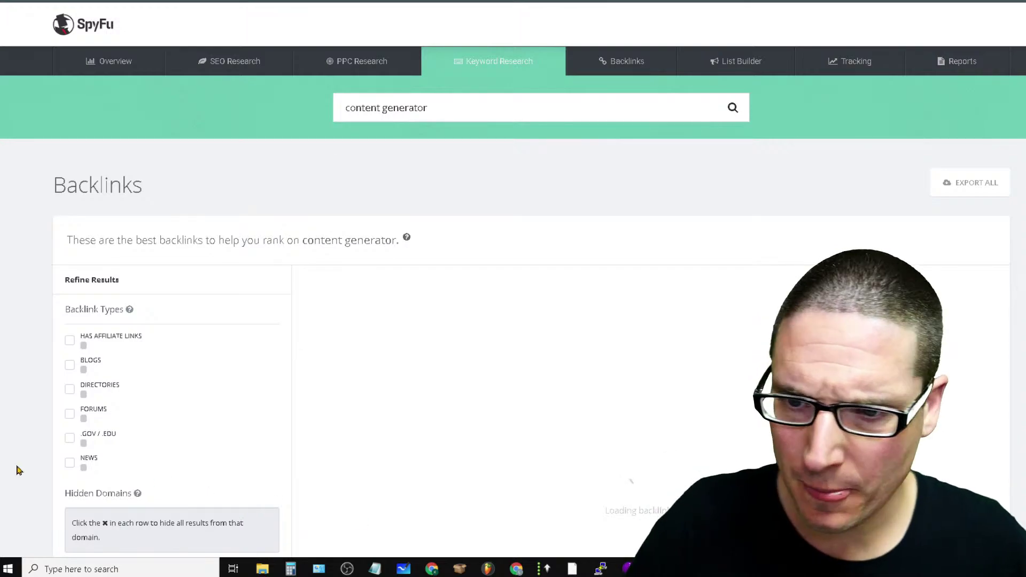
# Return to SpyFu's competitor Overview page and scroll down and back up through it
pyautogui.click(115, 63)
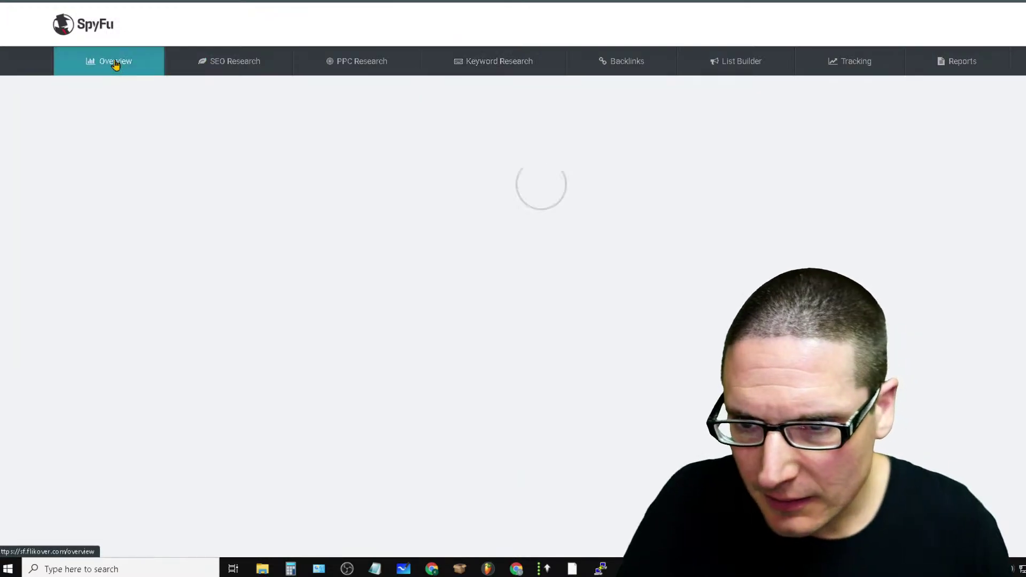
pyautogui.scroll(-10, 614, 287)
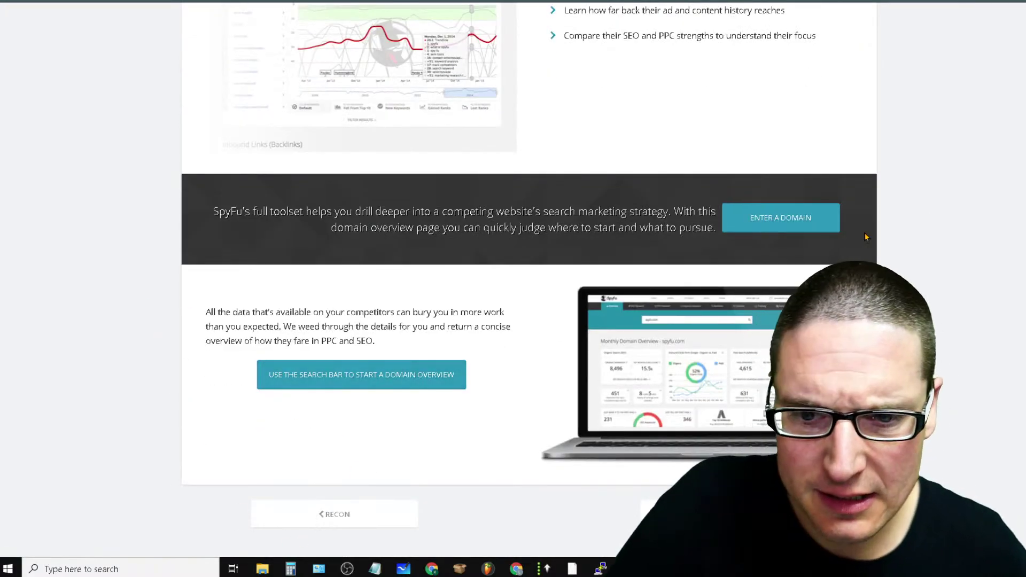
pyautogui.scroll(10, 595, 336)
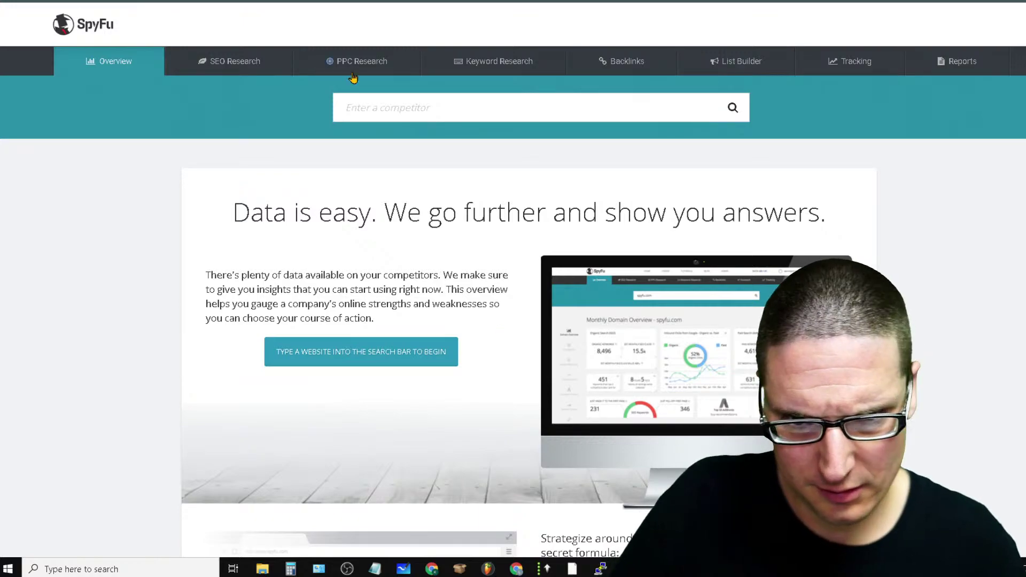
pyautogui.moveTo(247, 75)
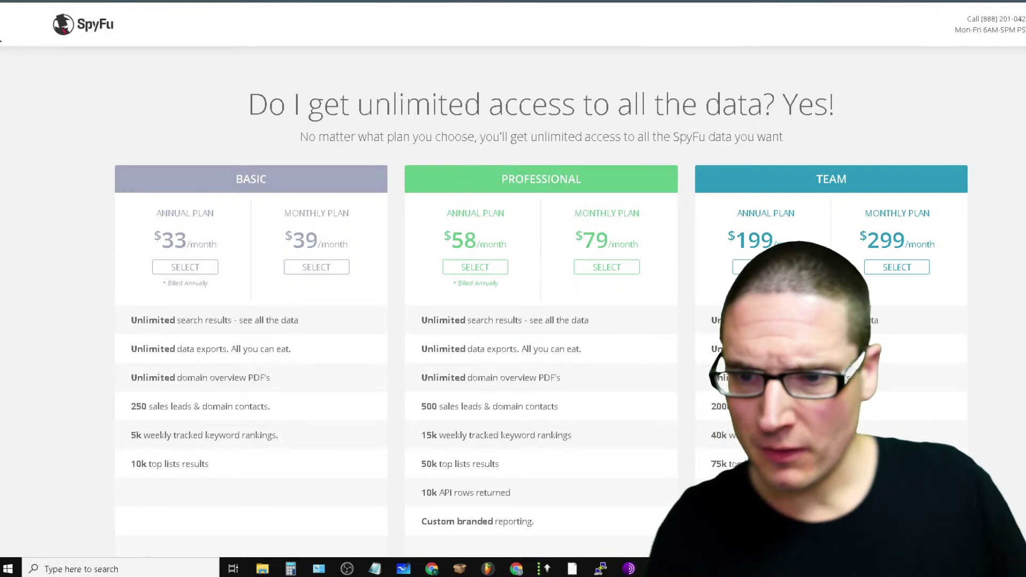
# Highlight the Basic annual and monthly prices and the Basic and Professional plan details on SpyFu's pricing page
pyautogui.moveTo(143, 213); pyautogui.dragTo(254, 244)
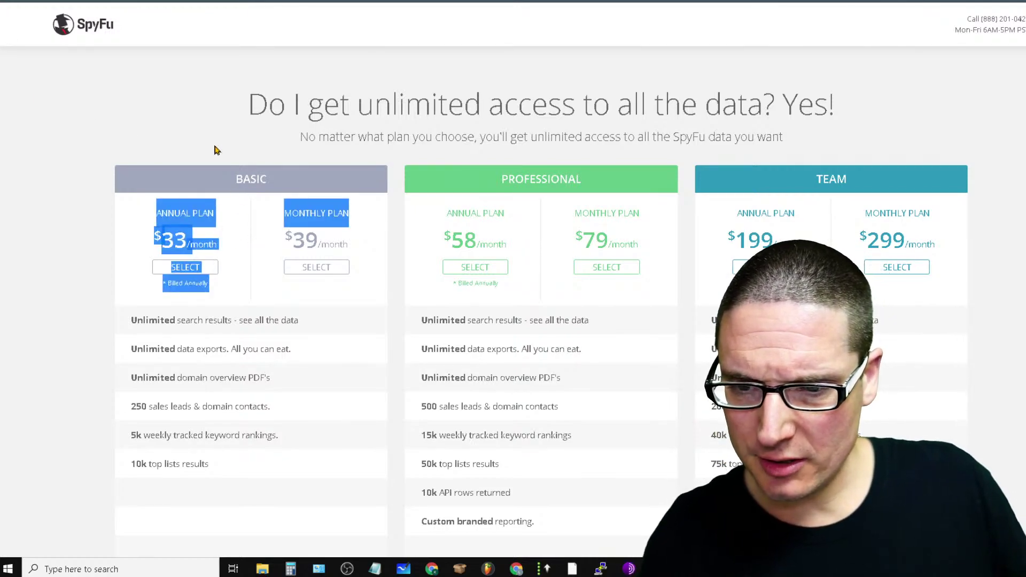
pyautogui.click(332, 137)
pyautogui.moveTo(380, 249); pyautogui.dragTo(241, 250)
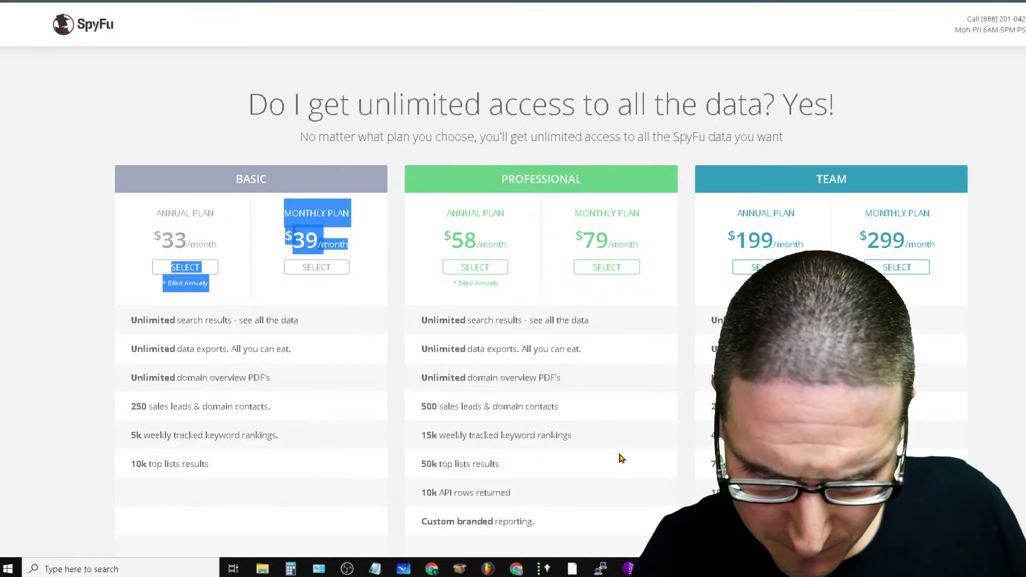
pyautogui.moveTo(633, 348); pyautogui.dragTo(502, 390)
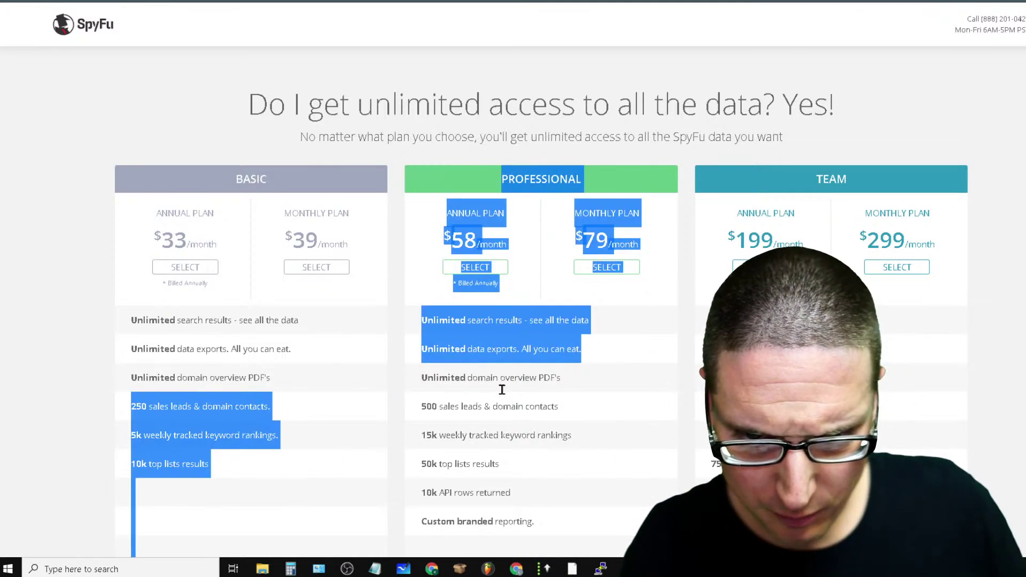
pyautogui.click(663, 320)
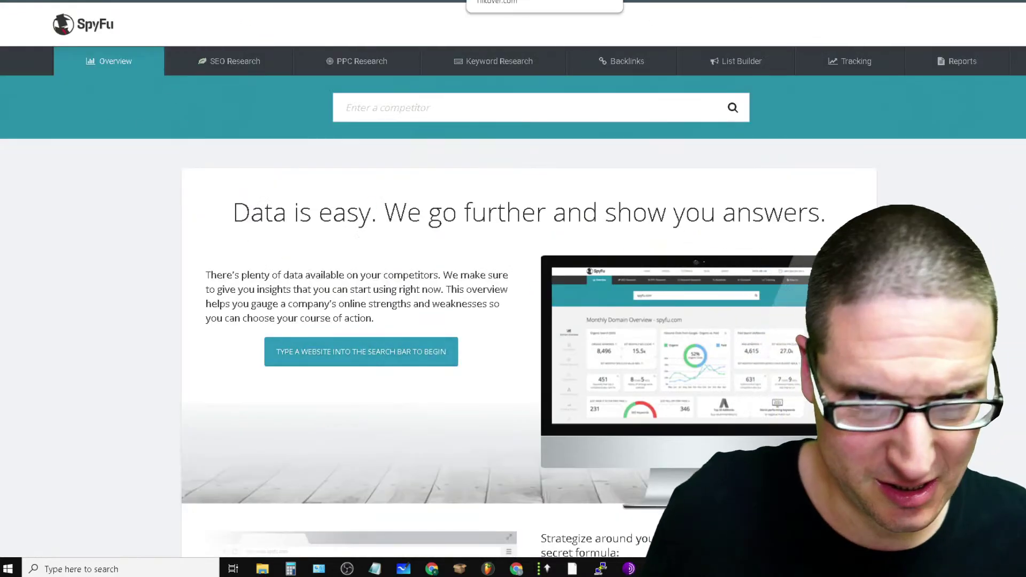
# Scroll down the SpyFu Overview landing page and back up to the competitor search box
pyautogui.scroll(-3, 377, 281)
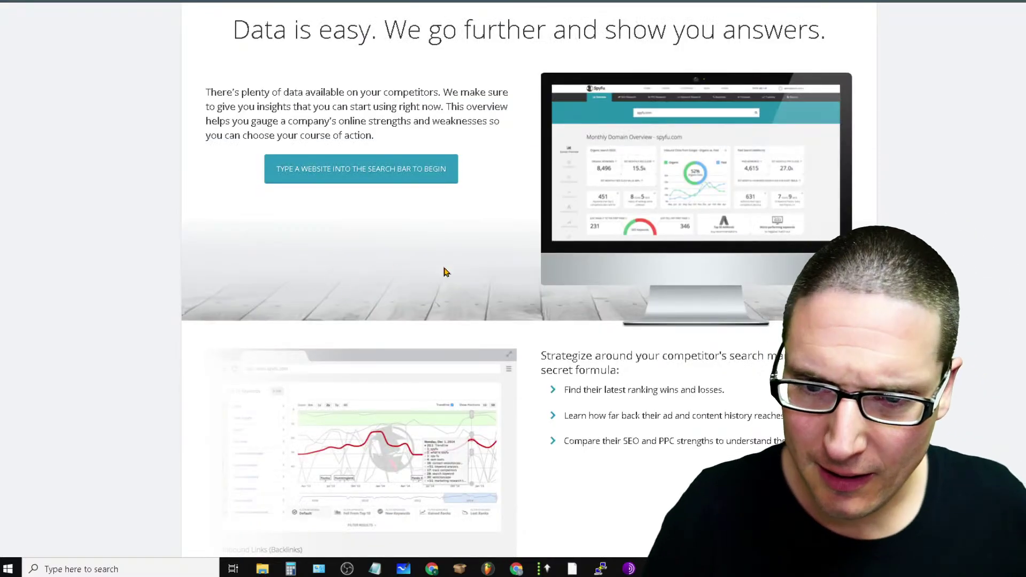
pyautogui.scroll(-7, 679, 216)
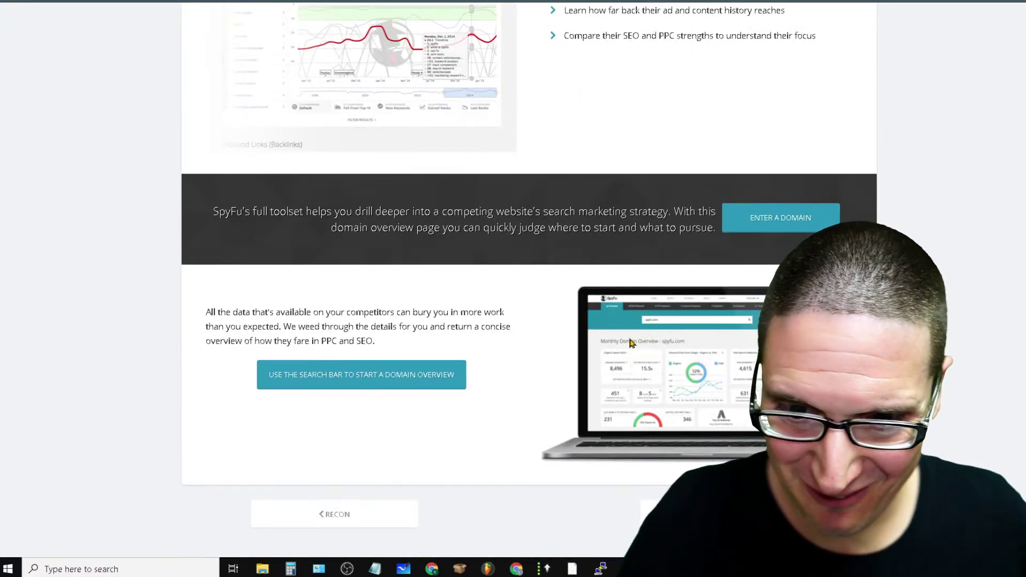
pyautogui.scroll(12, 419, 266)
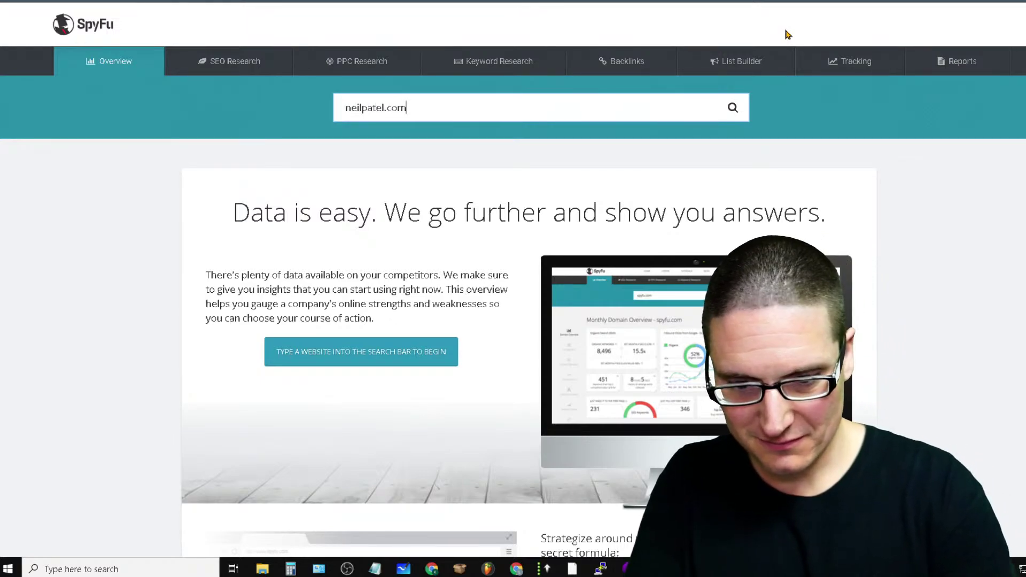
# Search SpyFu for neilpatel.com and highlight the domain overview heading
pyautogui.press('Return')
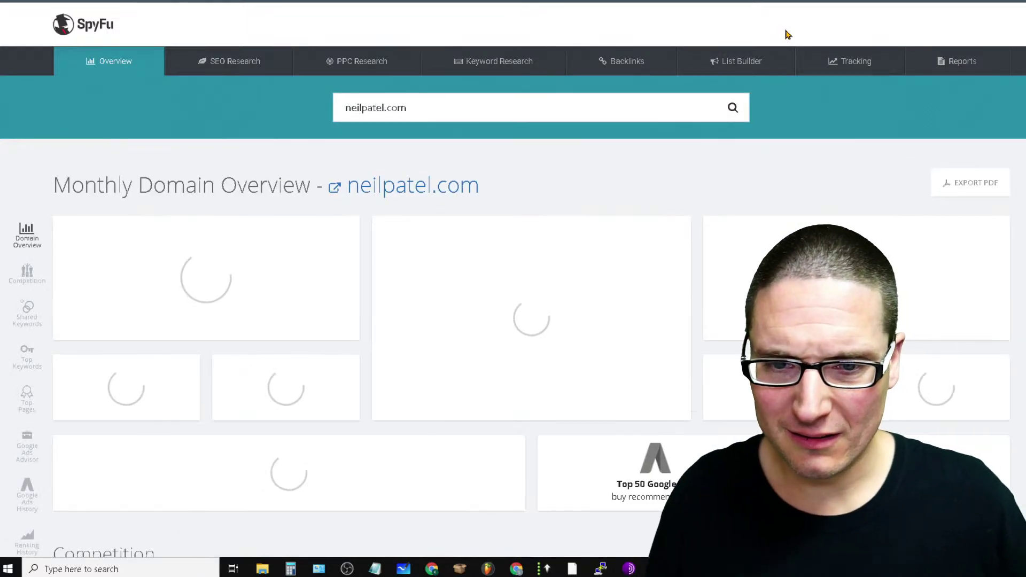
pyautogui.moveTo(480, 186); pyautogui.dragTo(32, 179)
pyautogui.click(11, 173)
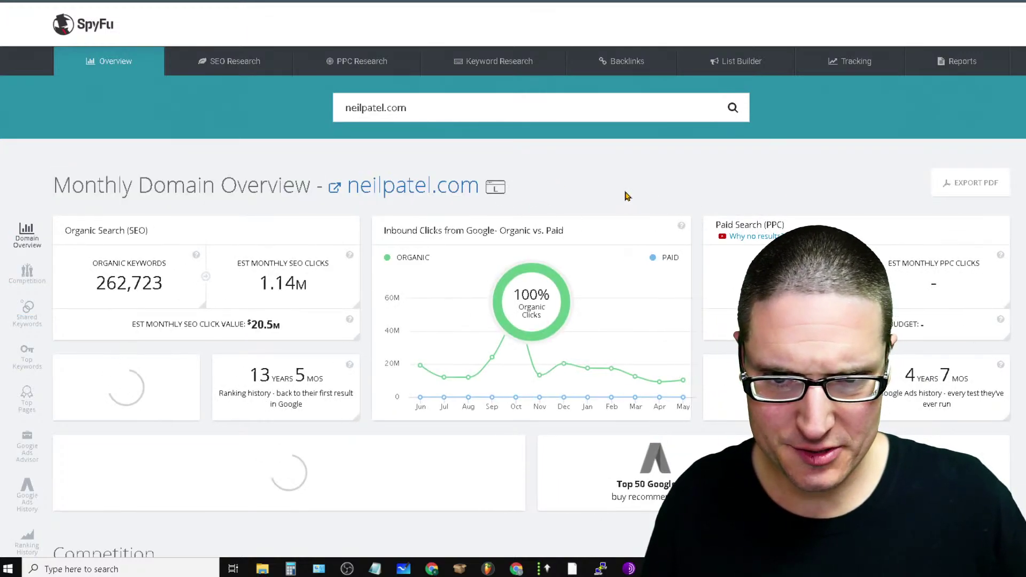
pyautogui.moveTo(627, 196); pyautogui.dragTo(290, 192)
pyautogui.click(694, 160)
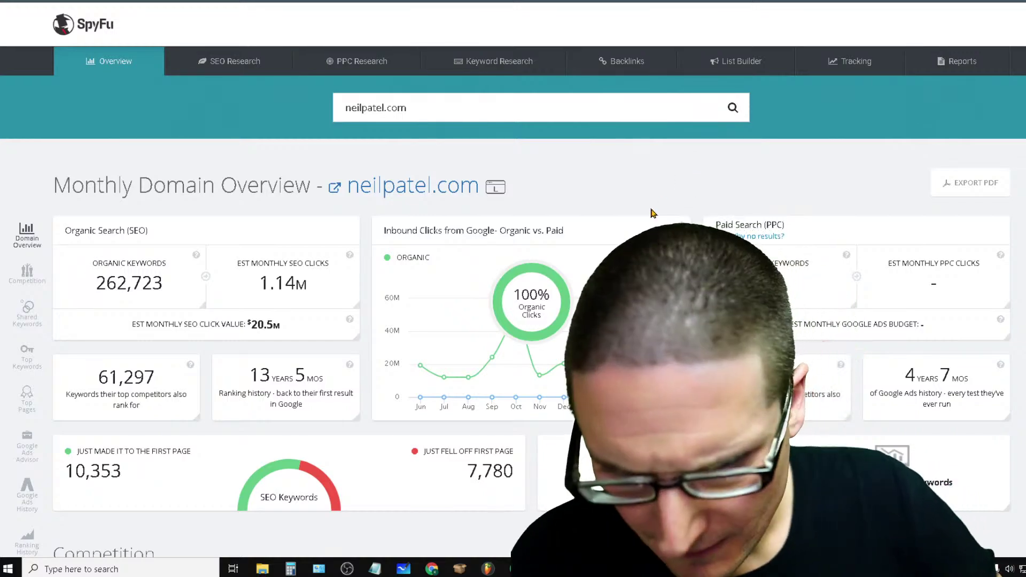
# Highlight the organic search and clicks chart, then scroll through Competition, Shared Keywords and Top Keywords
pyautogui.scroll(-3, 651, 214)
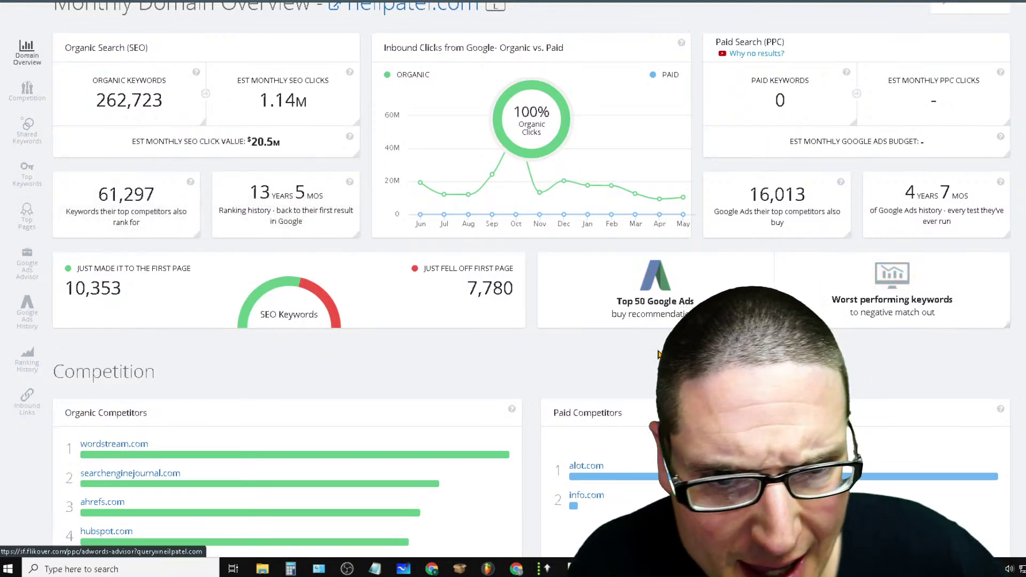
pyautogui.scroll(3, 658, 353)
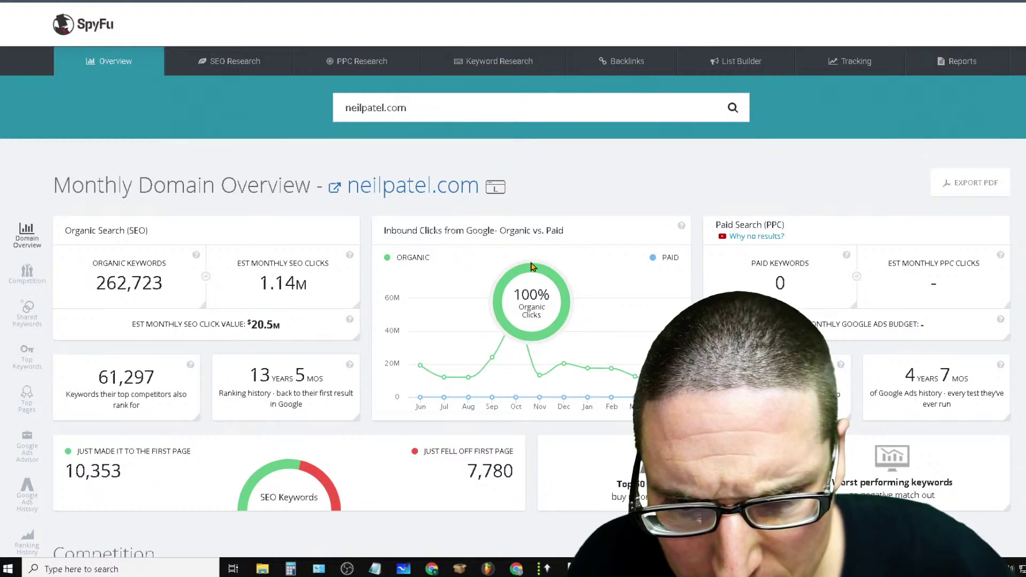
pyautogui.moveTo(575, 241); pyautogui.dragTo(150, 244)
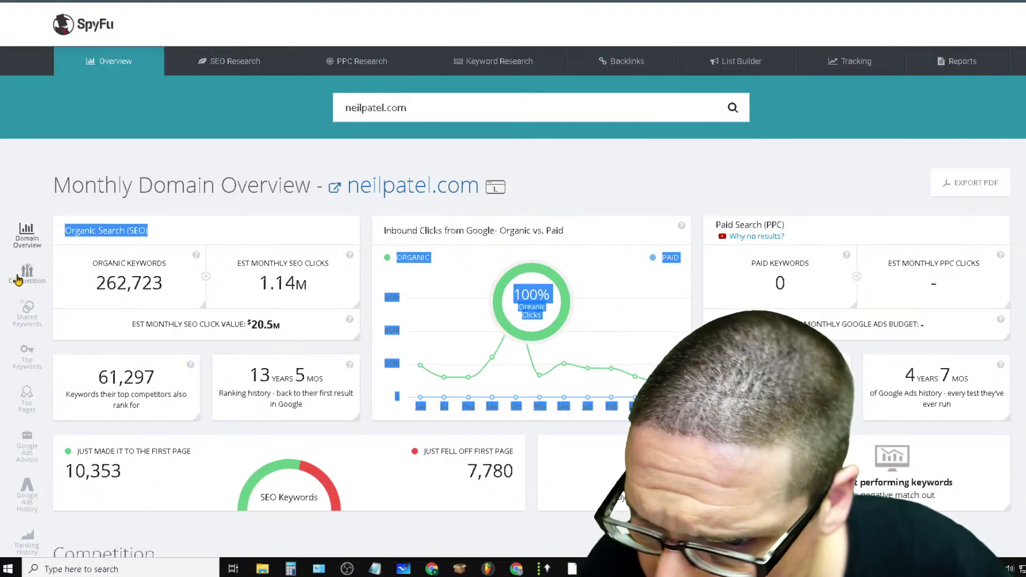
pyautogui.scroll(-3, 184, 268)
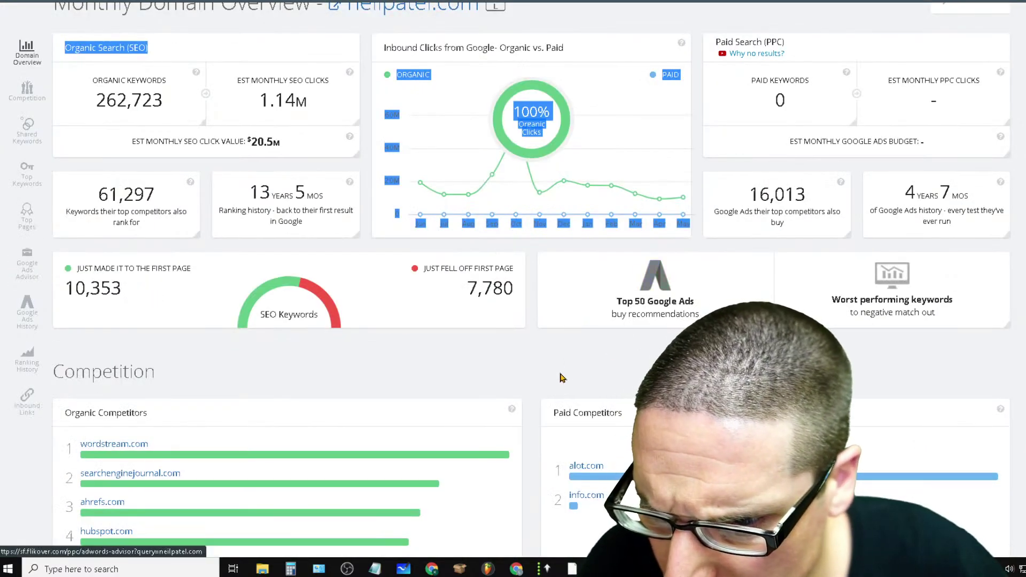
pyautogui.scroll(-3, 562, 376)
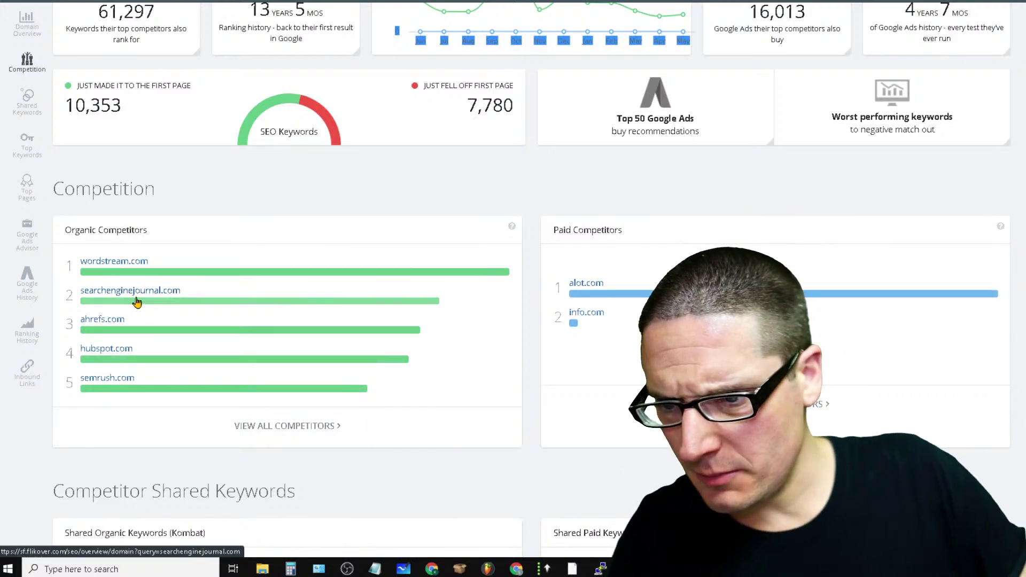
pyautogui.scroll(-7, 332, 338)
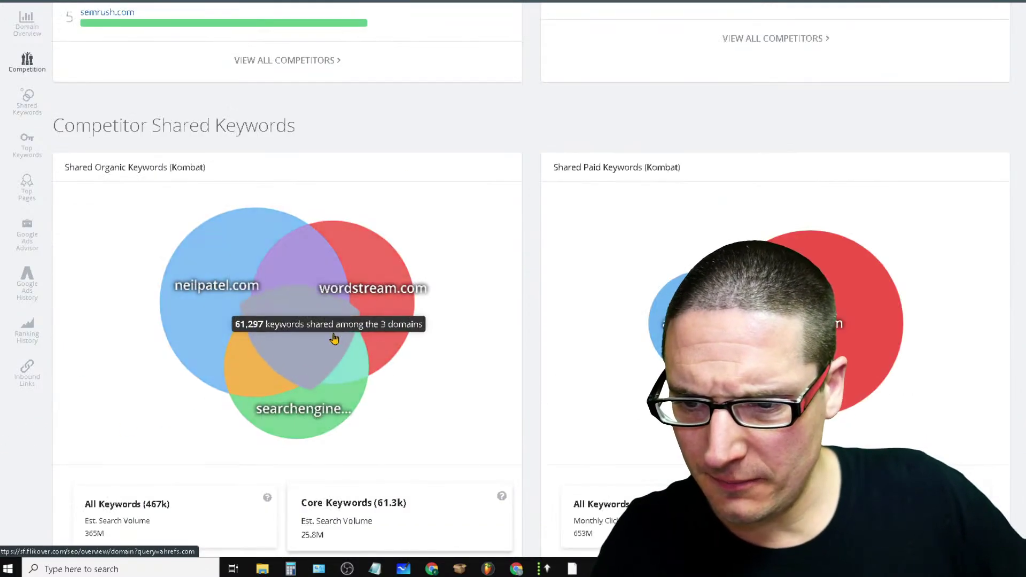
pyautogui.scroll(-3, 548, 328)
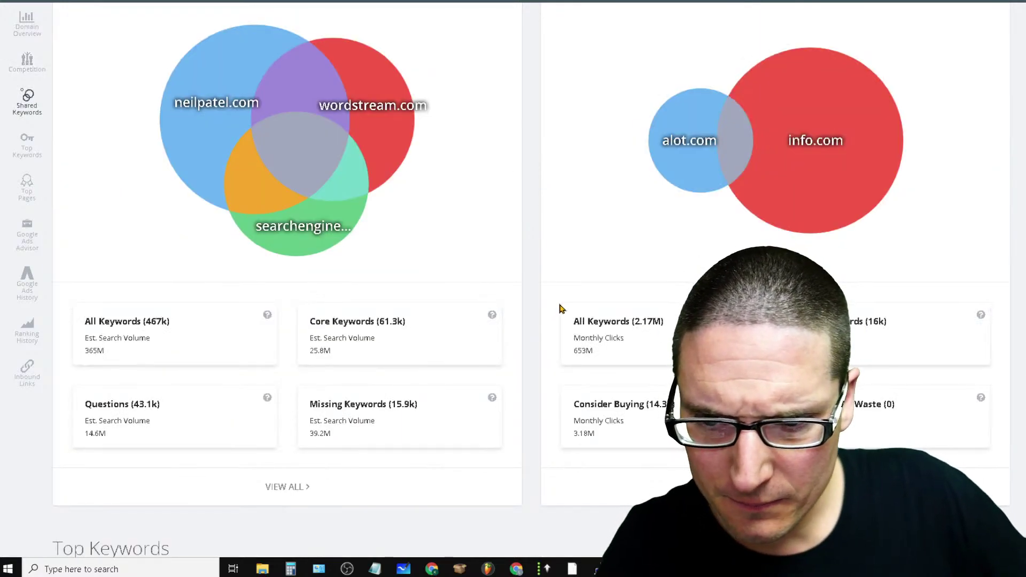
pyautogui.scroll(-3, 561, 308)
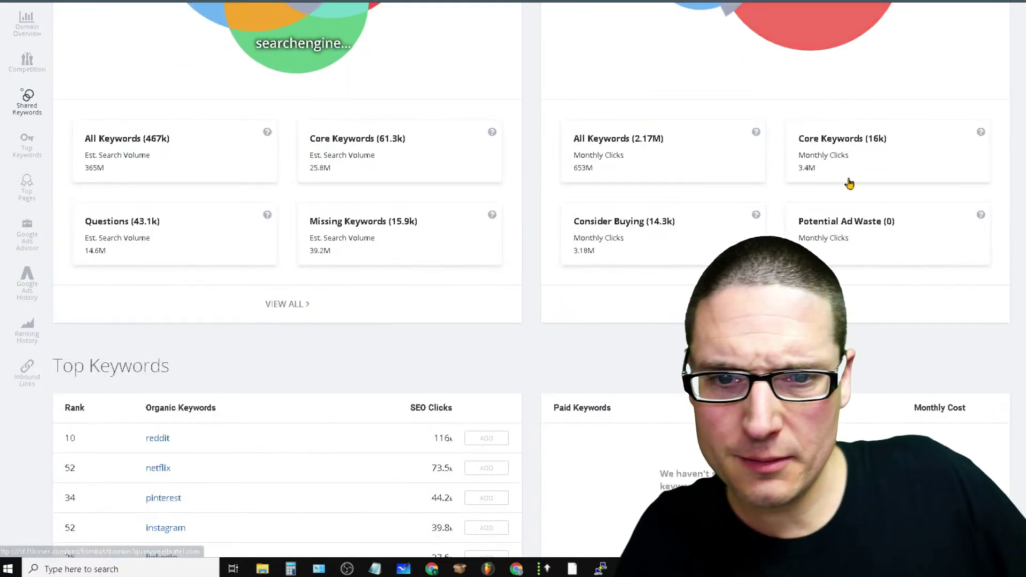
pyautogui.scroll(-15, 288, 267)
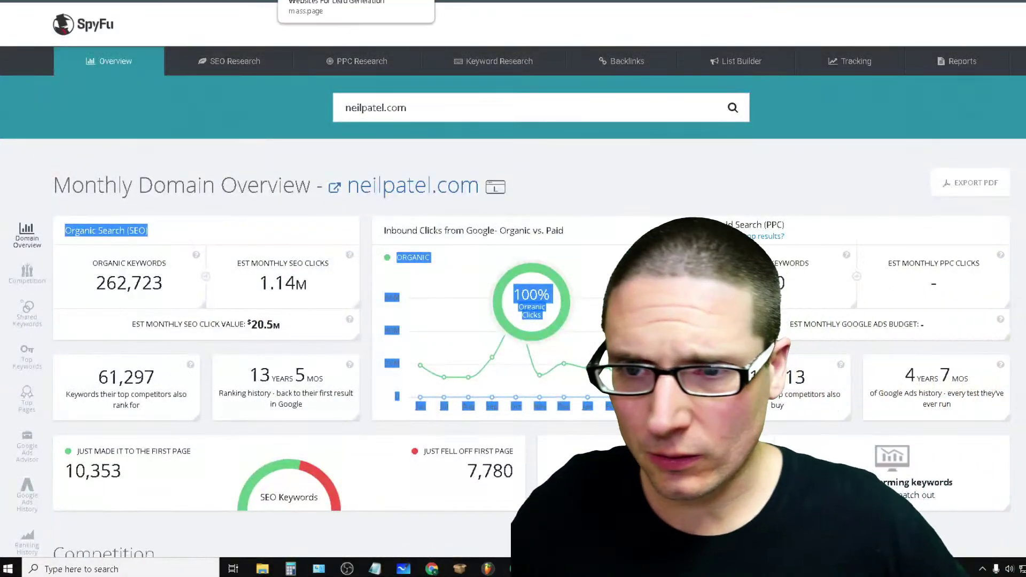
# Check the live chat options and reload the YouTube Studio live dashboard, then switch to mass.page
pyautogui.hotkey('alt', 'Tab')
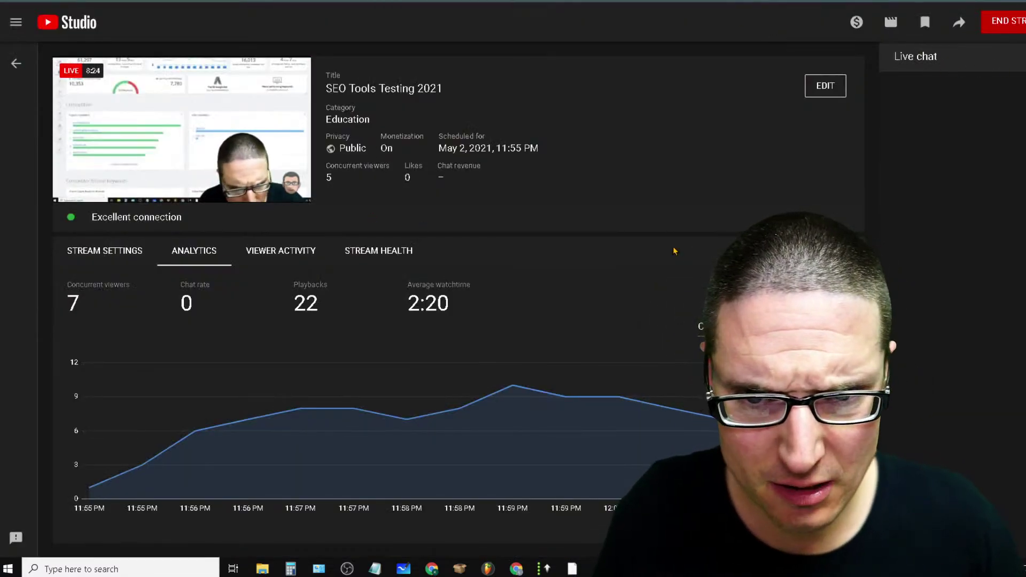
pyautogui.click(1021, 56)
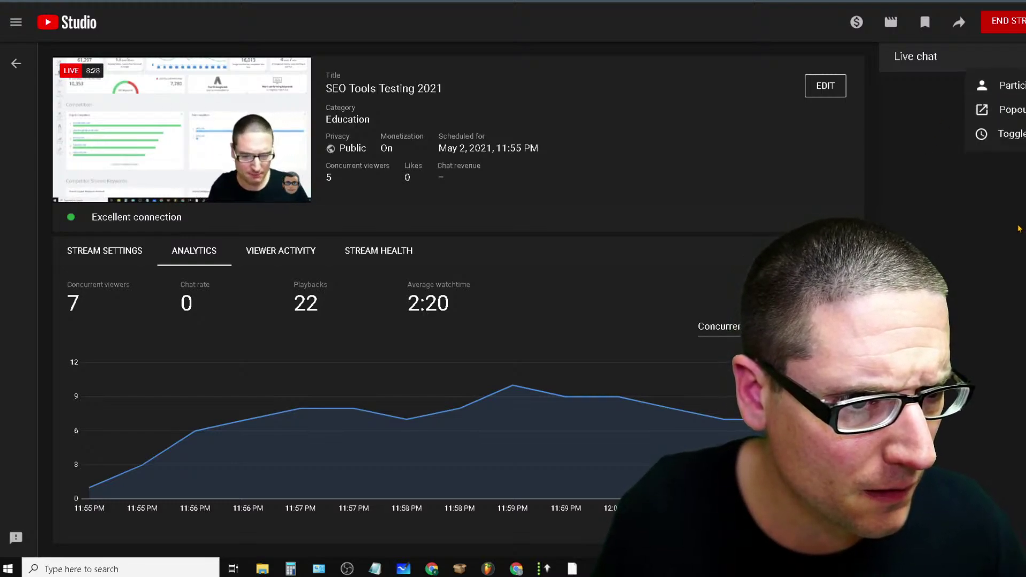
pyautogui.press('F5')
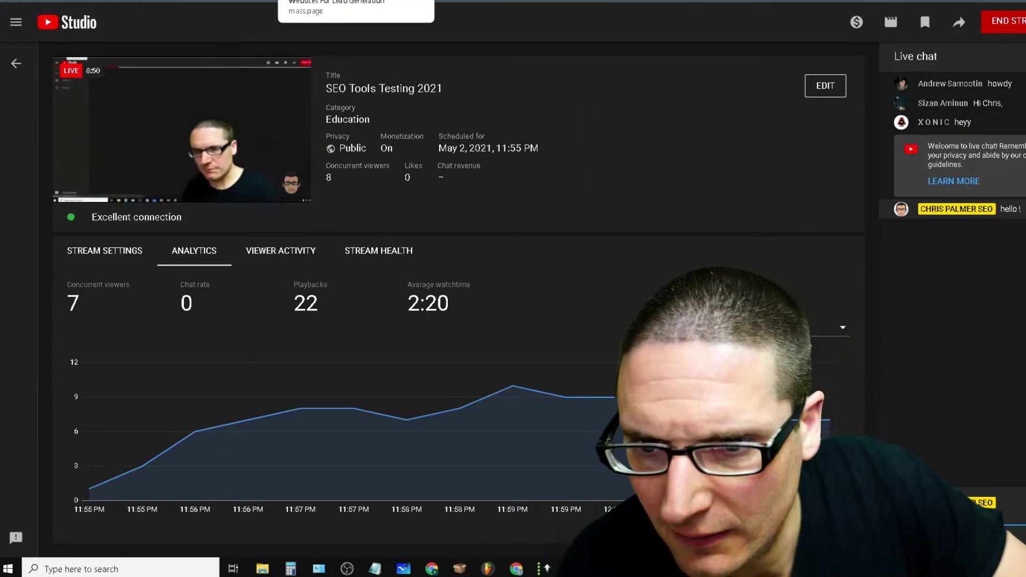
pyautogui.hotkey('alt', 'Tab')
# Go through the ArticleXtract and SpyFu tabs to reach Flikover's SpyFu (Basic) access page
pyautogui.scroll(-15, 767, 190)
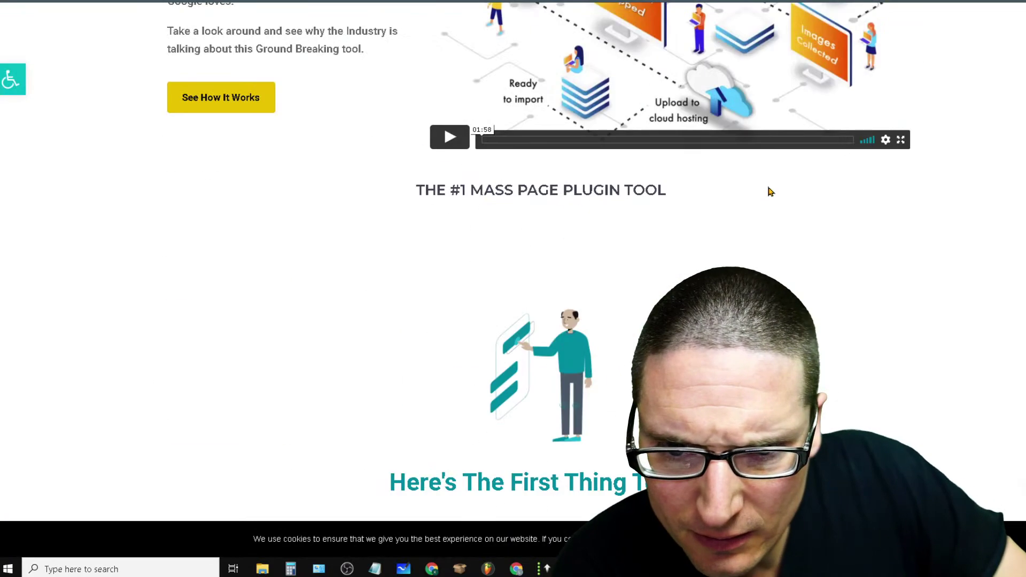
pyautogui.scroll(15, 729, 202)
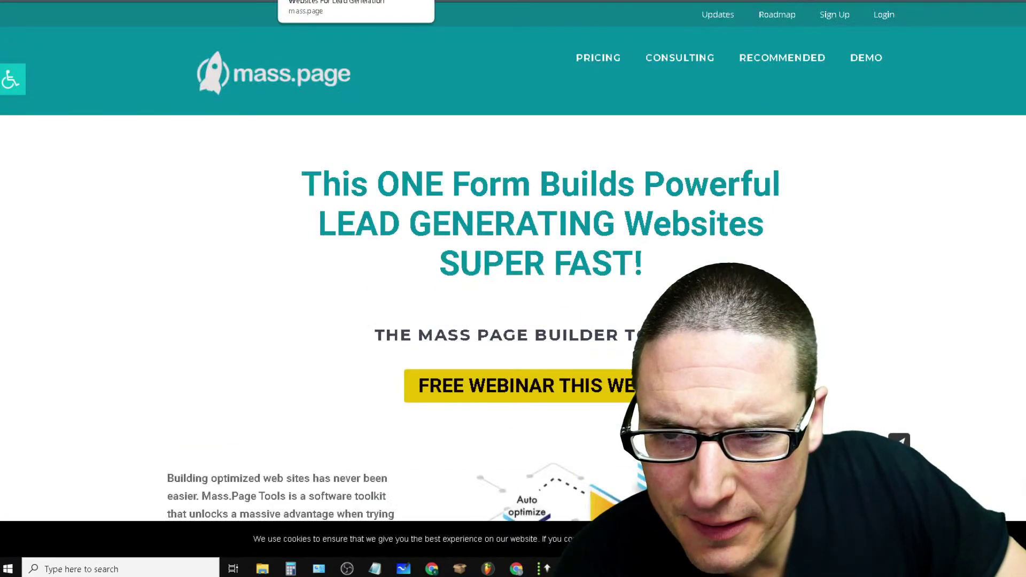
pyautogui.click(342, 1)
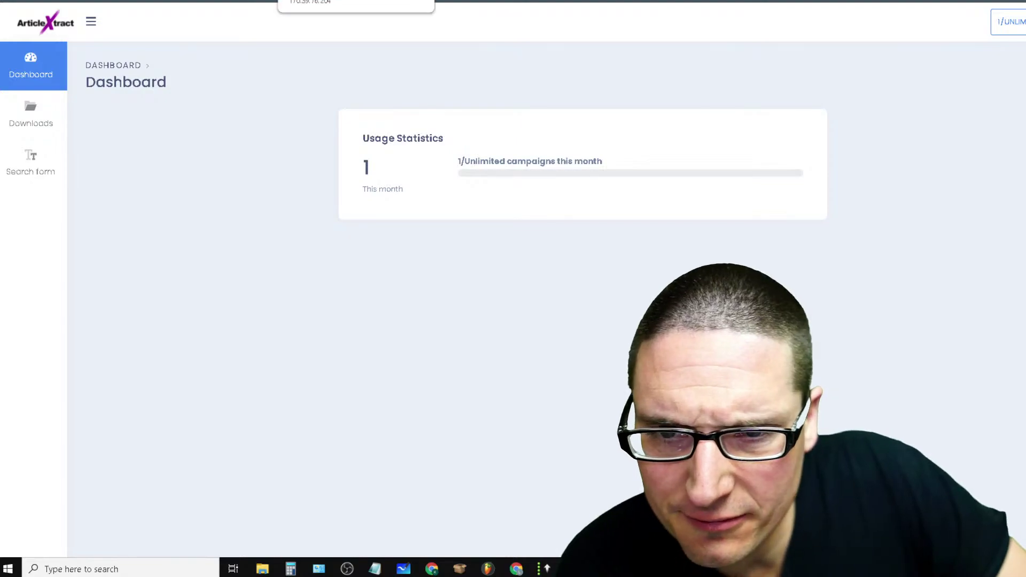
pyautogui.click(419, 0)
pyautogui.click(513, 1)
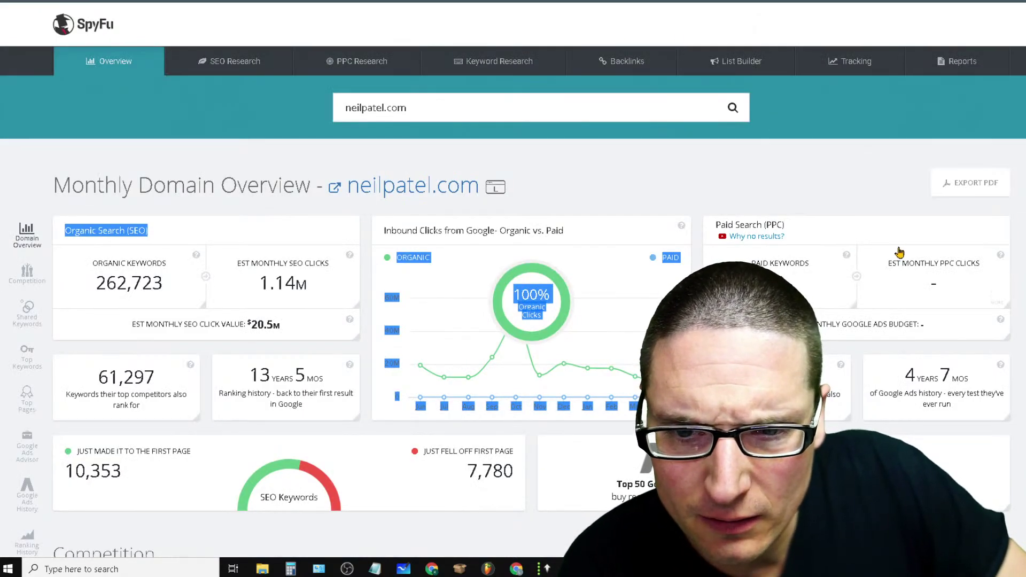
pyautogui.click(443, 1)
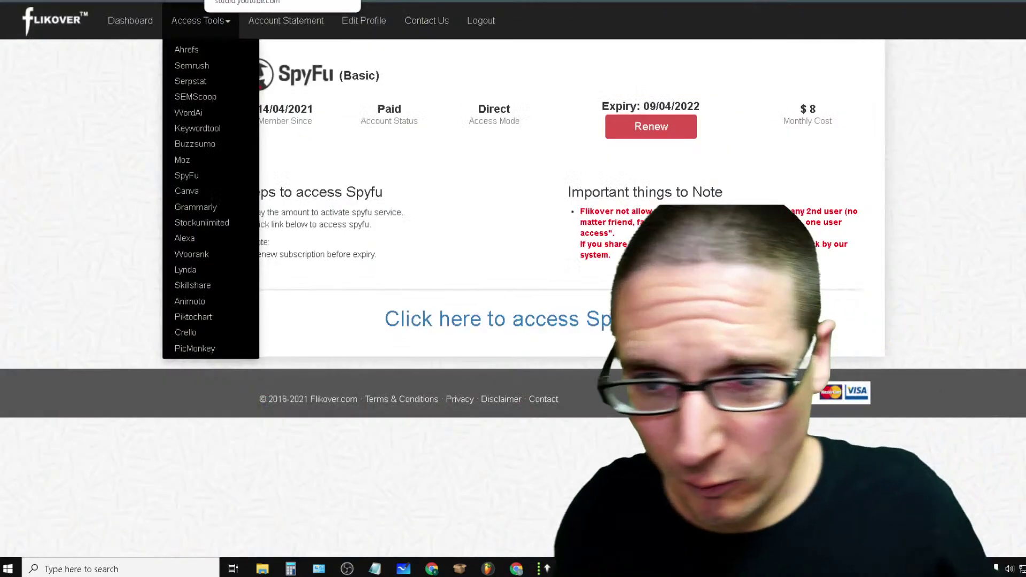
# Pick SEMScoop from Flikover's tools and launch Semscoop Pro from its access page
pyautogui.click(198, 101)
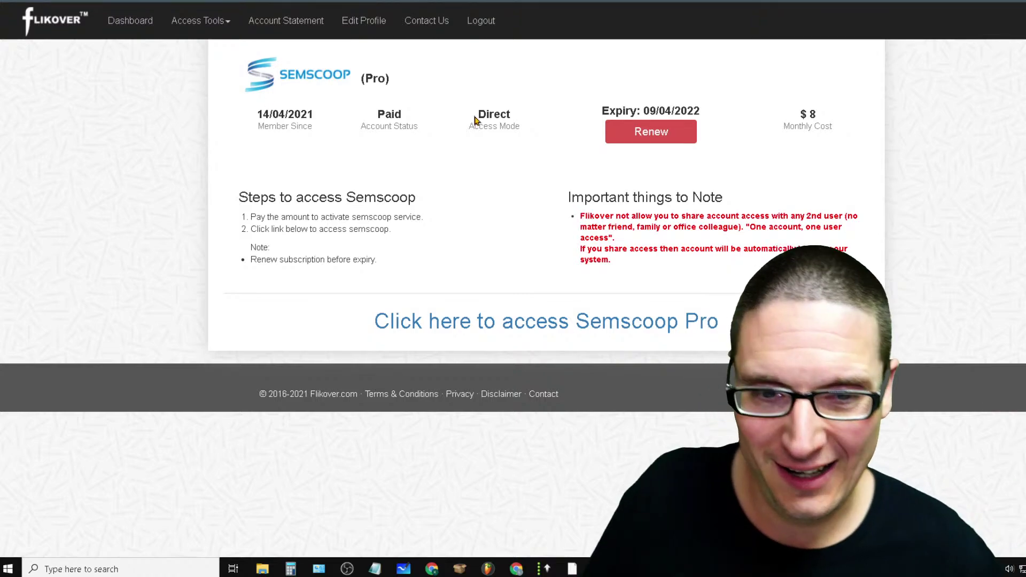
pyautogui.click(602, 321)
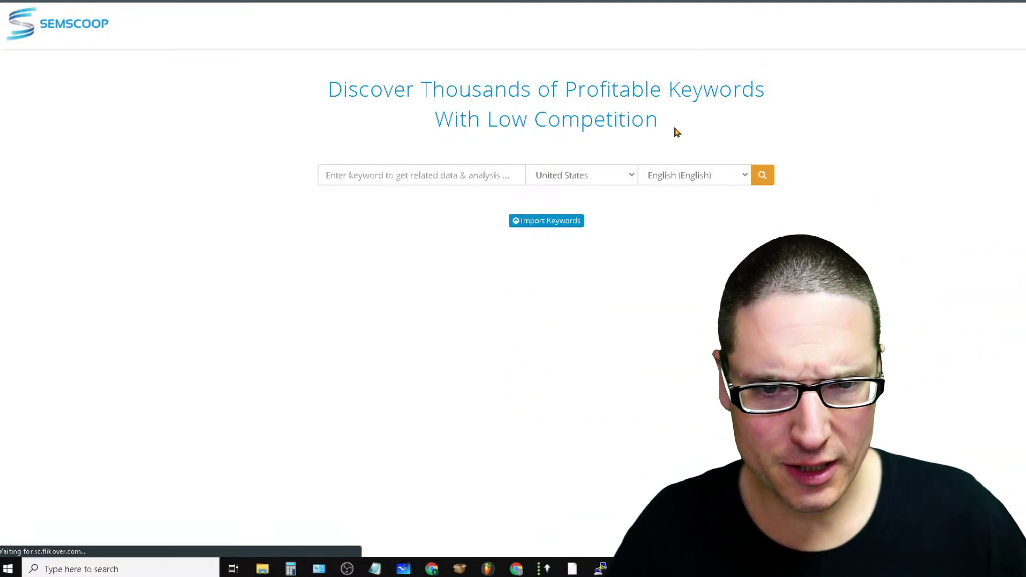
# Highlight the Semscoop page heading and the 'Profitable Keywords With Low Competition' tagline
pyautogui.moveTo(688, 122); pyautogui.dragTo(327, 88)
pyautogui.click(782, 206)
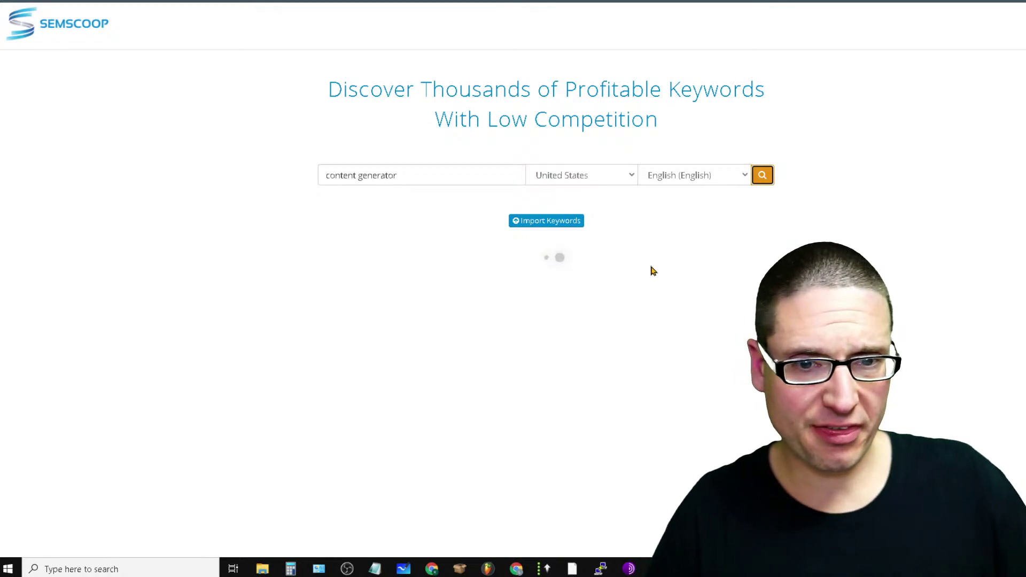
pyautogui.moveTo(562, 85); pyautogui.dragTo(806, 123)
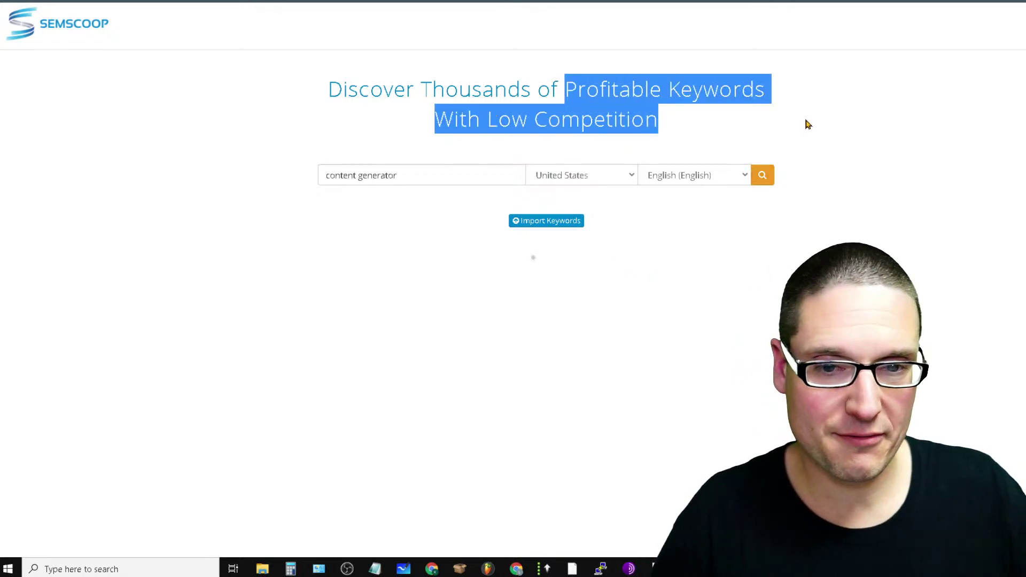
pyautogui.click(789, 134)
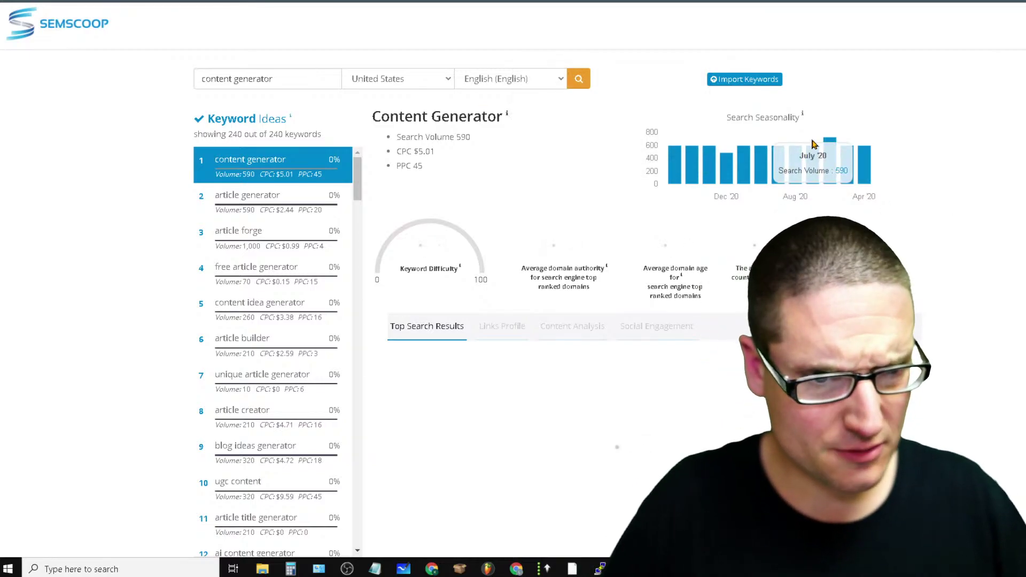
# Select and clear the page text, scrolling while the content generator metrics load
pyautogui.hotkey('ctrl', 'a')
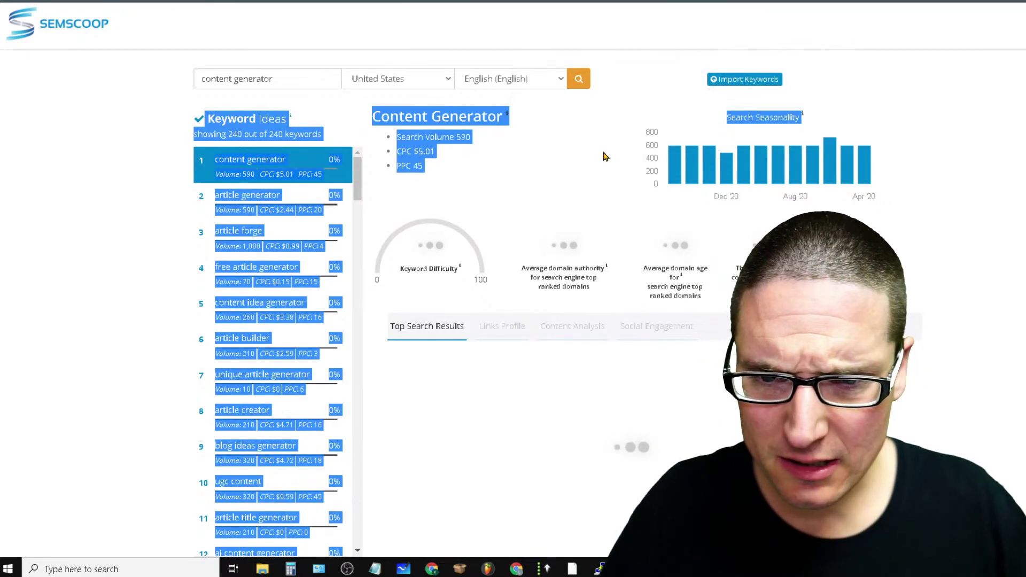
pyautogui.click(602, 156)
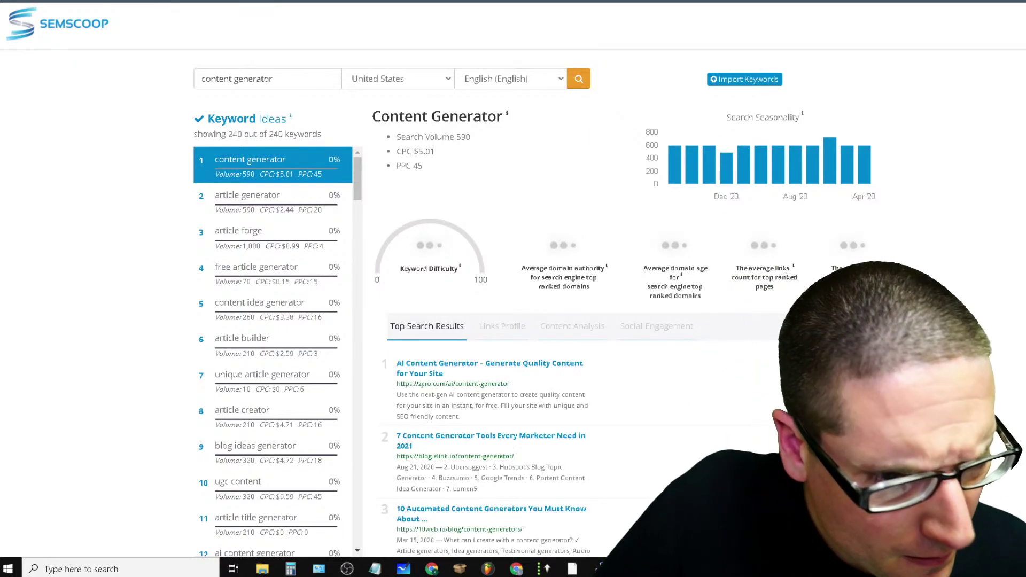
pyautogui.scroll(-3, 749, 432)
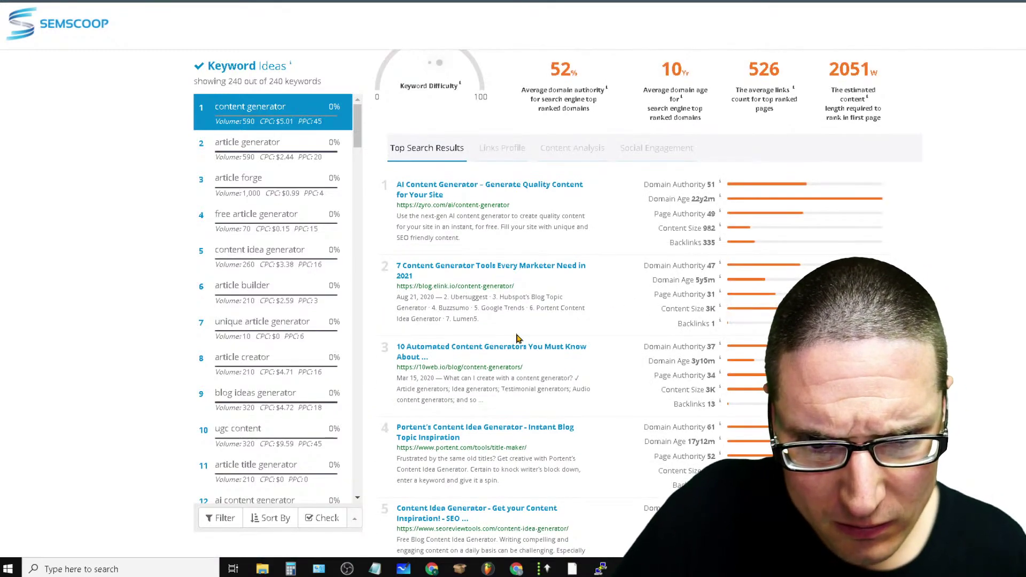
pyautogui.scroll(3, 518, 339)
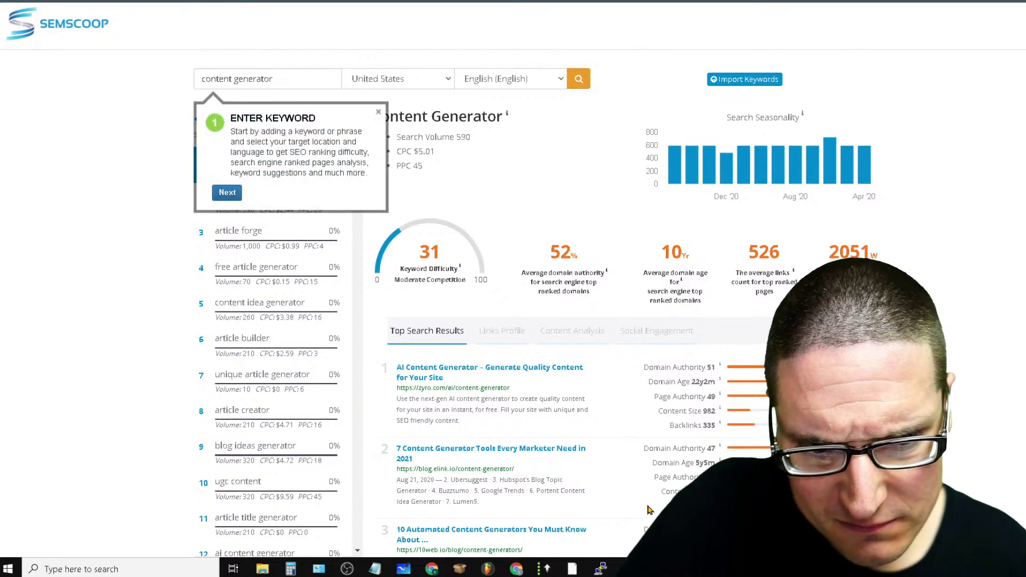
pyautogui.scroll(-3, 706, 267)
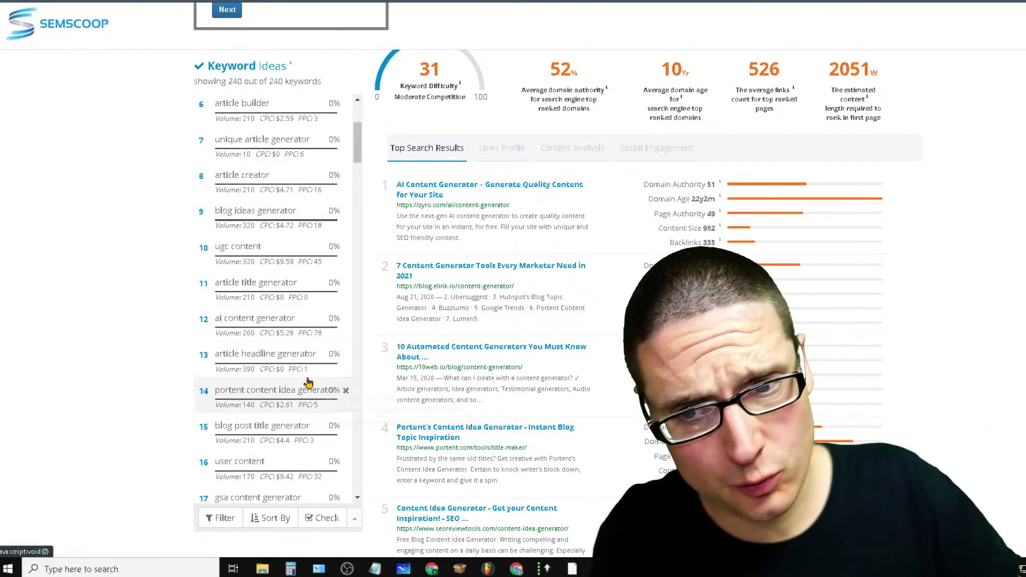
pyautogui.scroll(3, 502, 336)
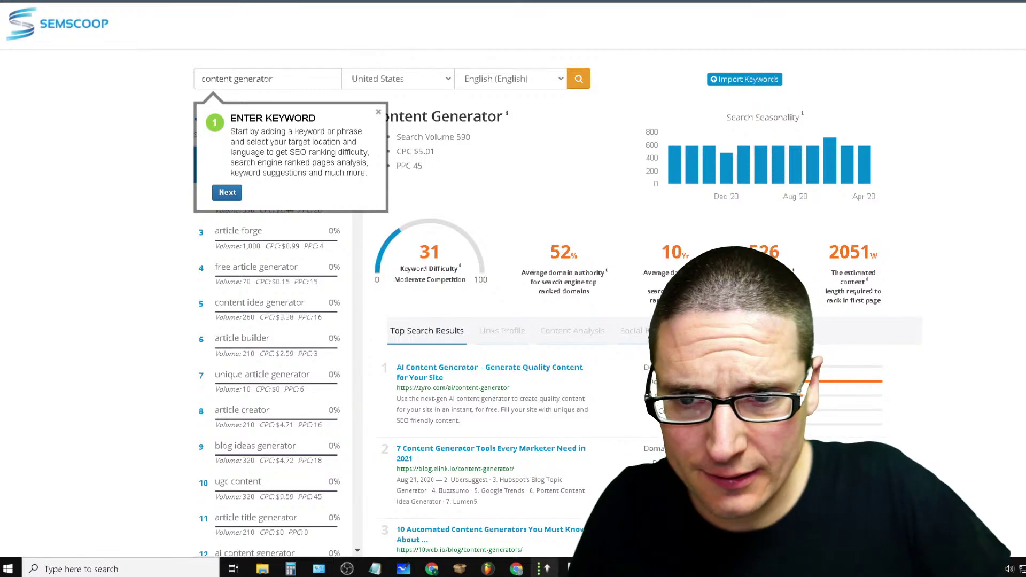
# Dismiss the guided tour and scroll through the keyword difficulty 31 and top-result authority stats
pyautogui.click(226, 192)
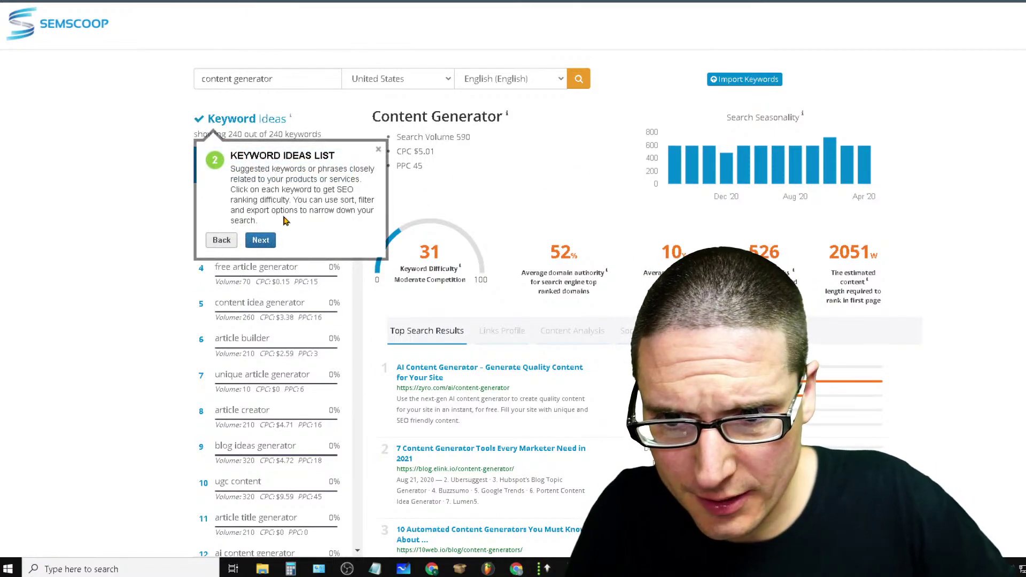
pyautogui.click(380, 152)
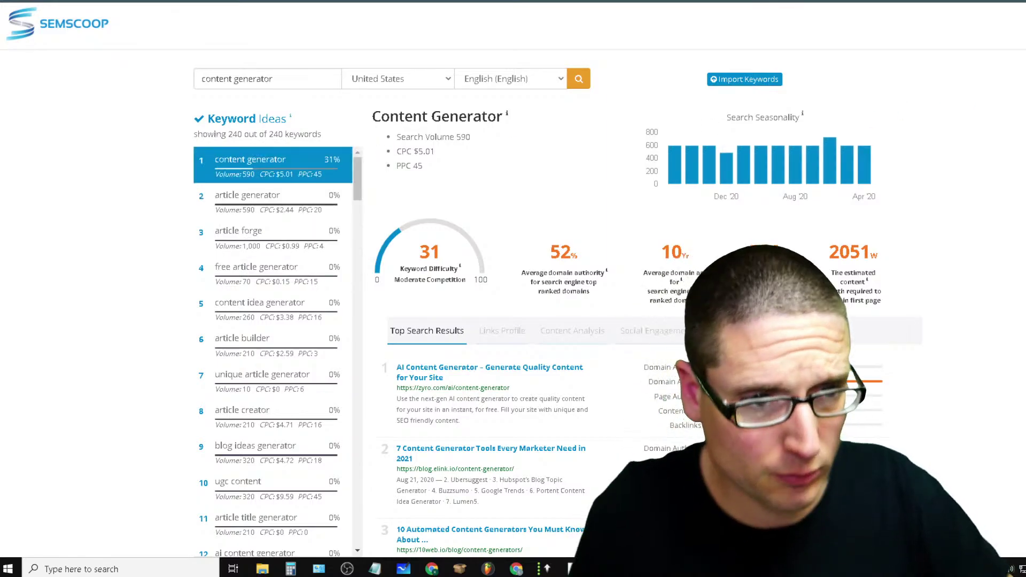
pyautogui.scroll(-8, 380, 152)
pyautogui.scroll(-3, 534, 300)
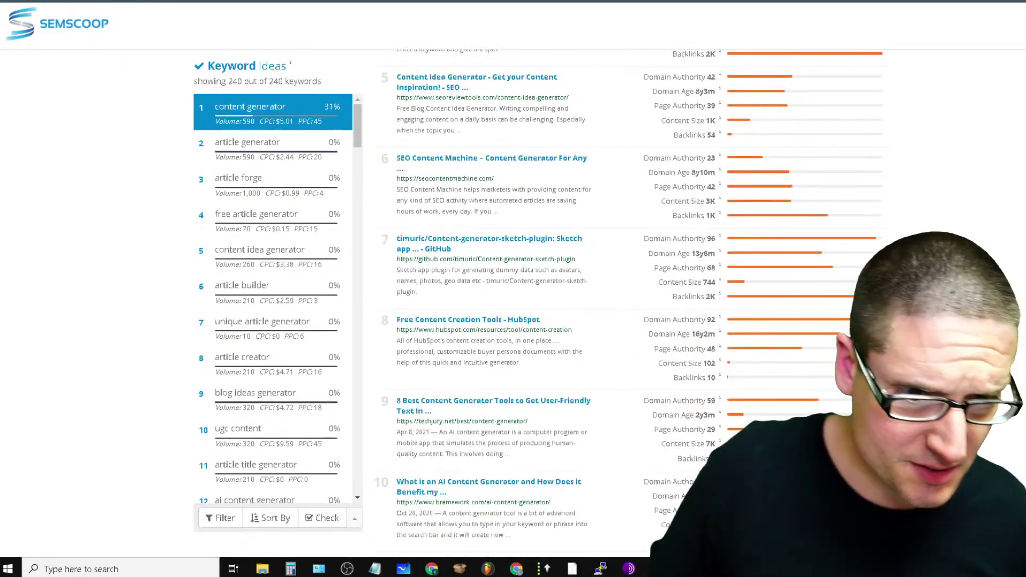
pyautogui.scroll(12, 535, 299)
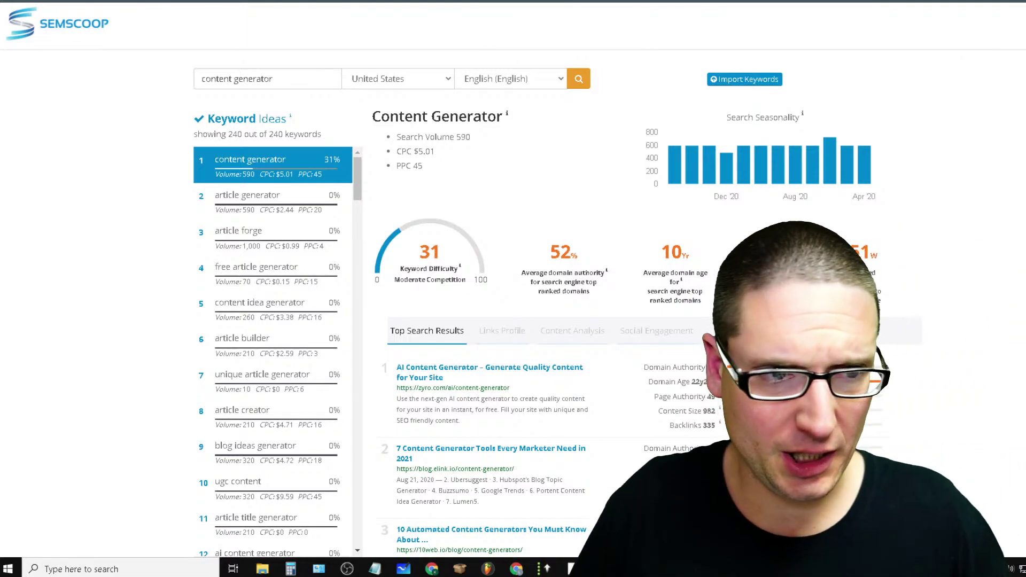
pyautogui.scroll(-4, 534, 321)
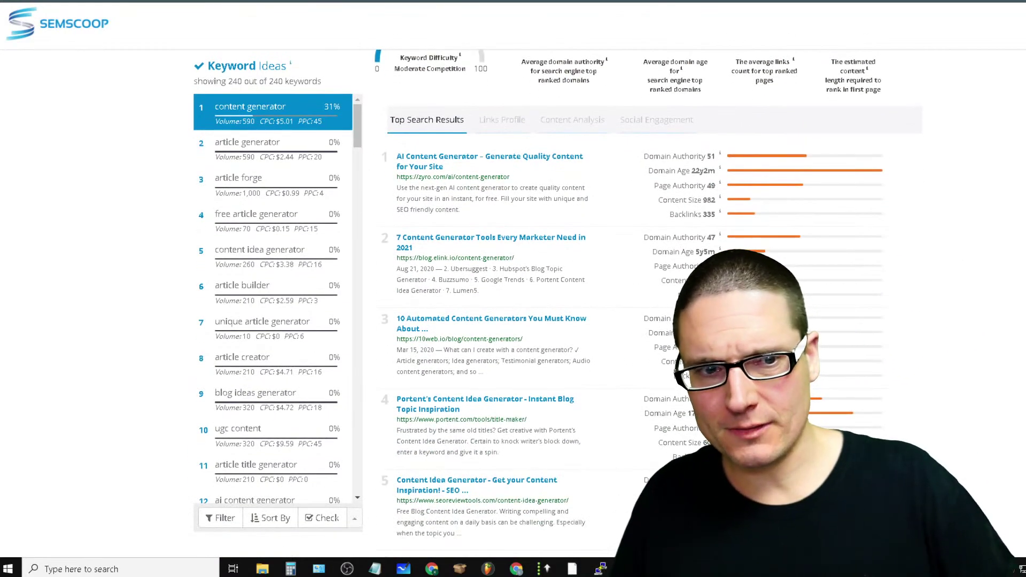
# Review the content generator keyword list and search results, then switch to the Flikover Semscoop Pro tab
pyautogui.scroll(4, 534, 321)
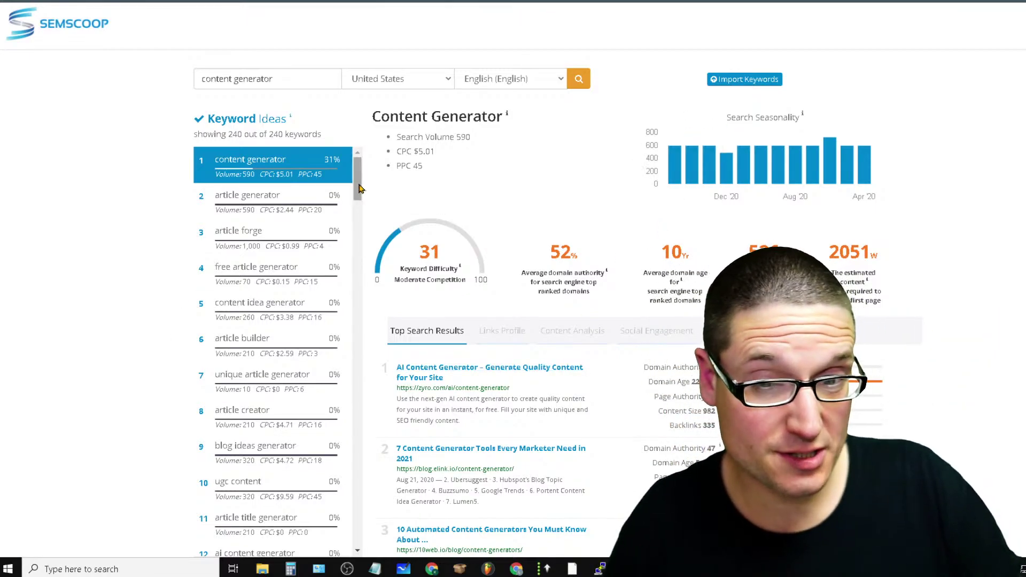
pyautogui.moveTo(359, 188); pyautogui.dragTo(456, 75)
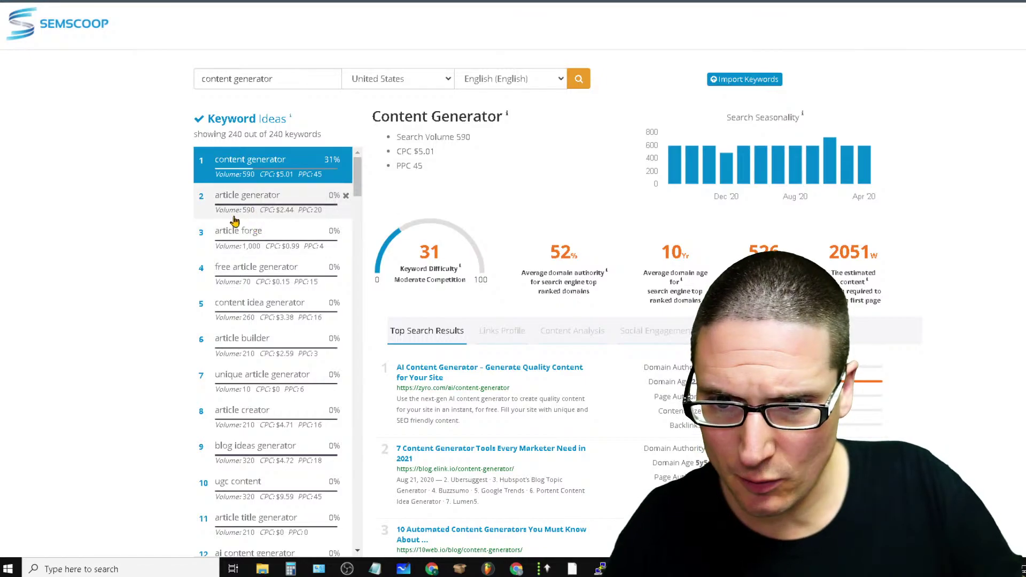
pyautogui.scroll(-10, 948, 115)
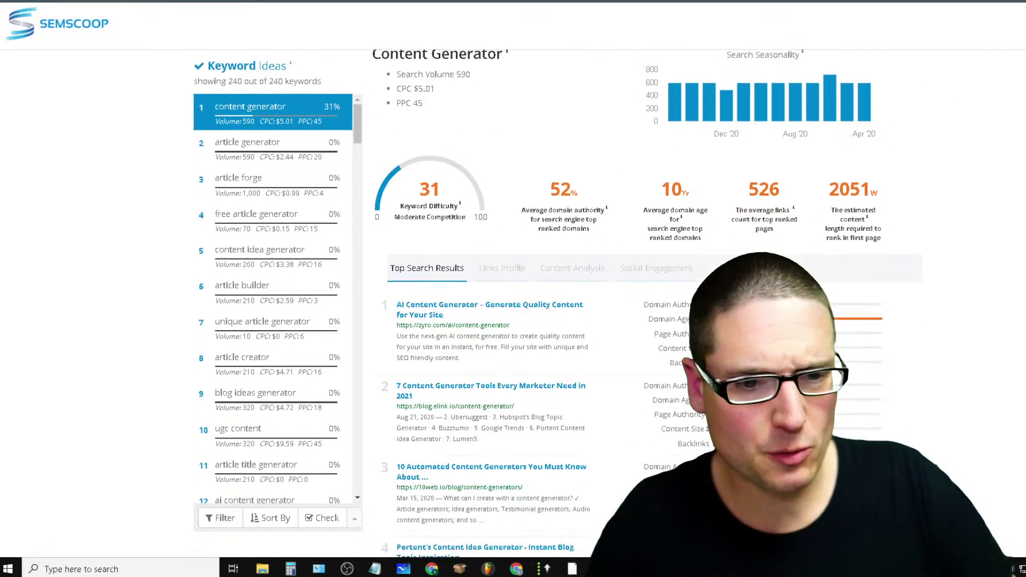
pyautogui.scroll(10, 534, 300)
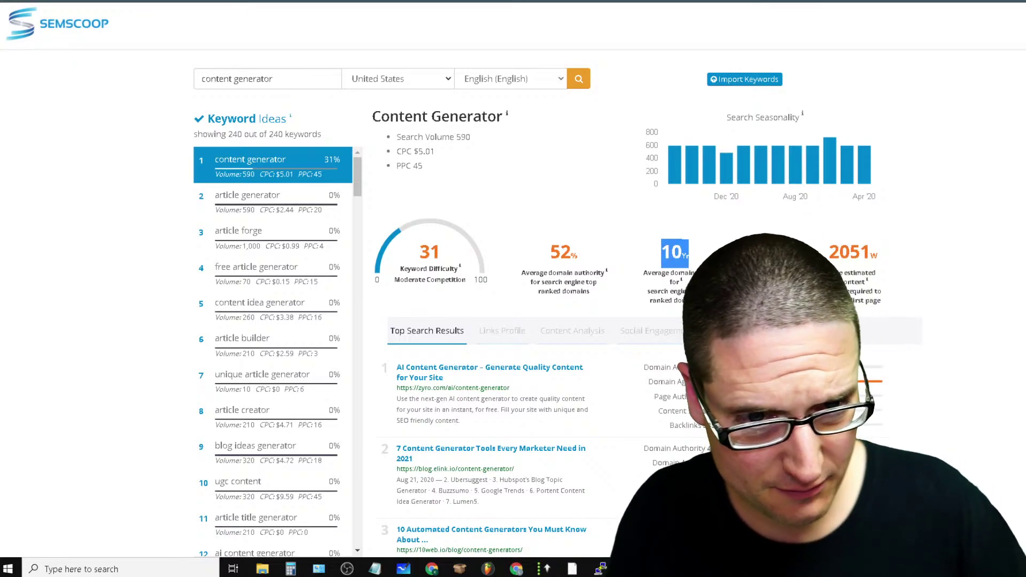
pyautogui.scroll(-12, 911, 335)
pyautogui.scroll(15, 912, 335)
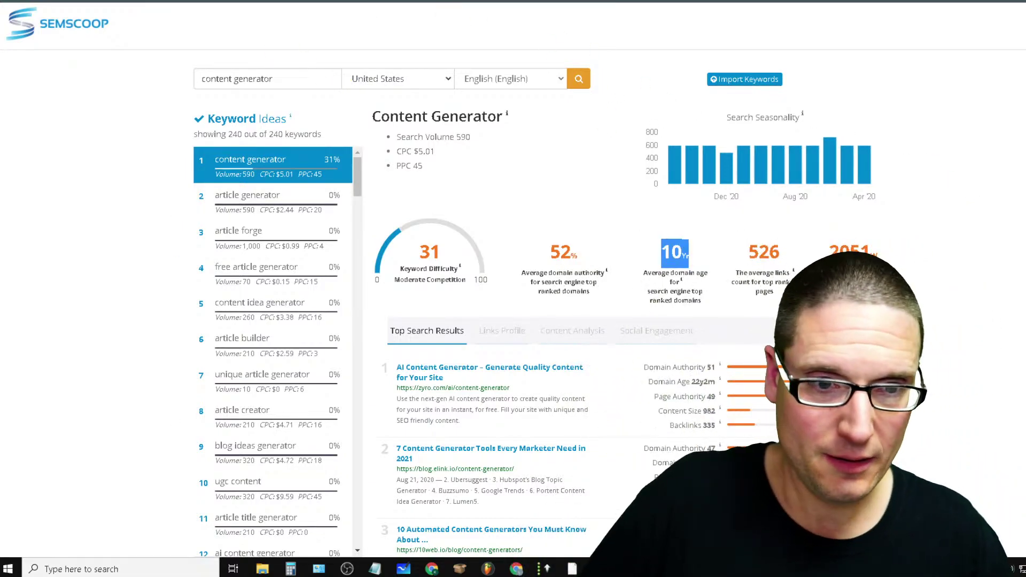
pyautogui.scroll(-10, 1015, 363)
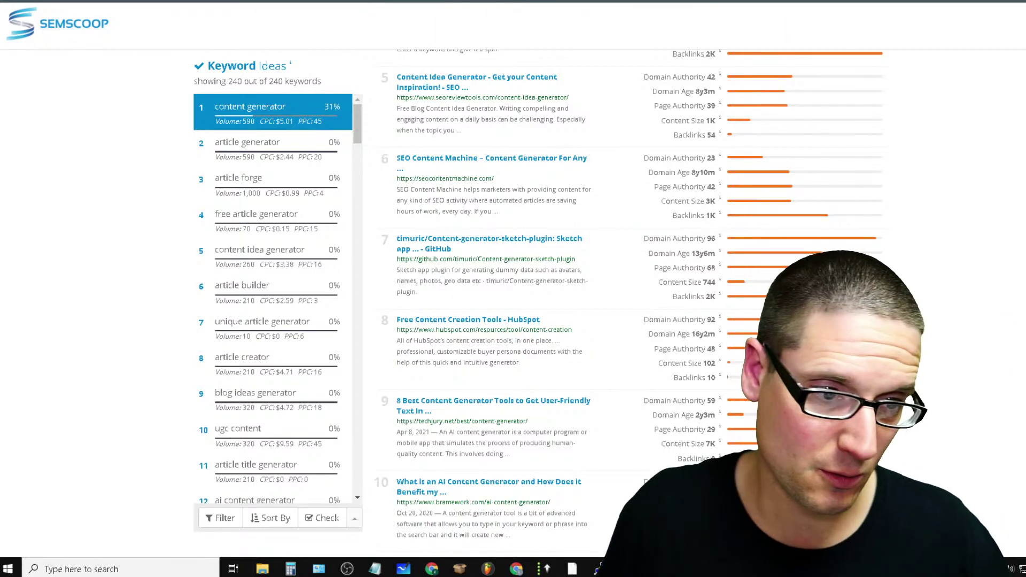
pyautogui.scroll(10, 588, 320)
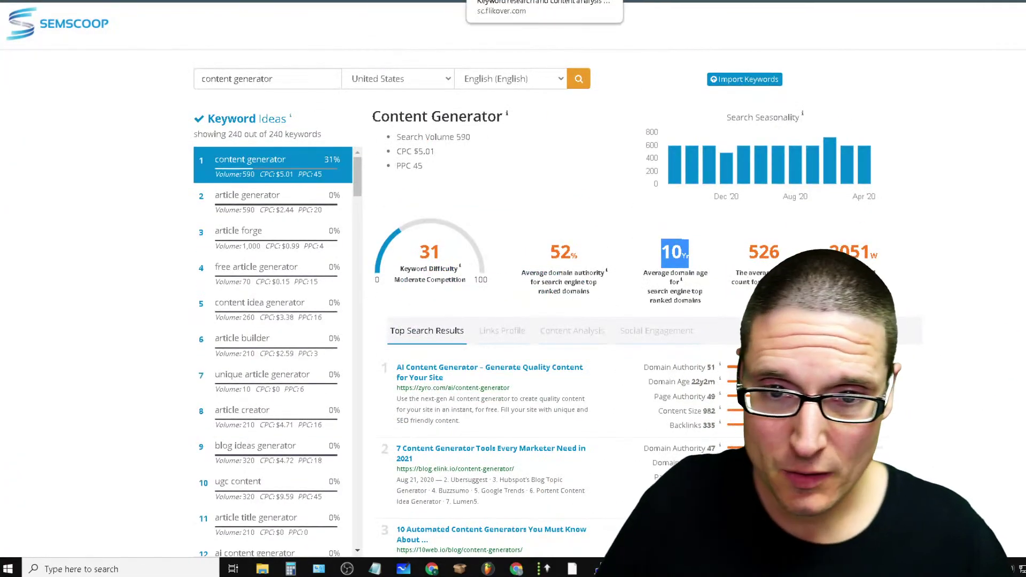
pyautogui.hotkey('ctrl', 'shift', 'Tab')
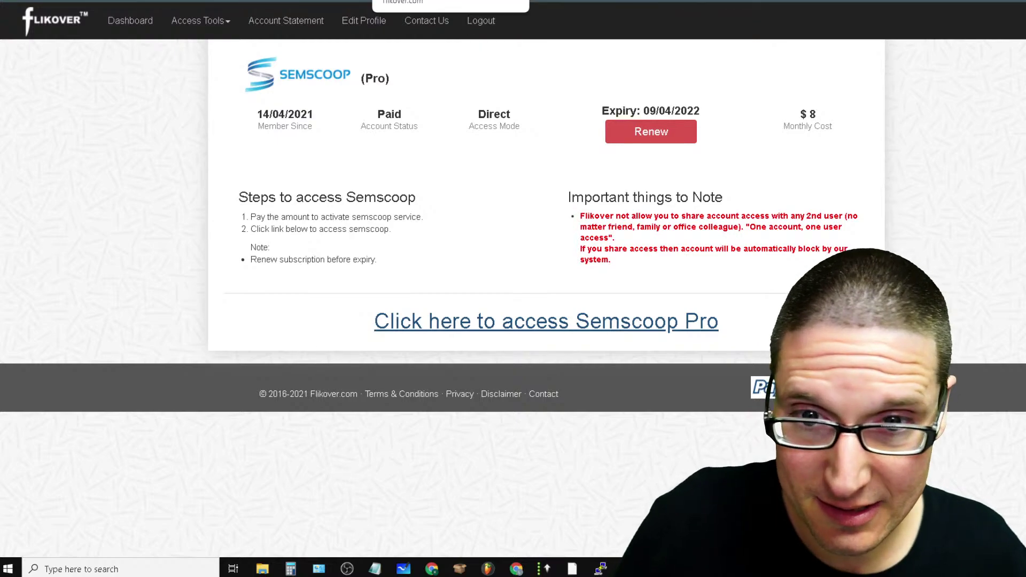
# Return to Flikover's Semscoop page and show its tool list, including Moz, SpyFu, Canva and Grammarly
pyautogui.hotkey('ctrl', 'Tab')
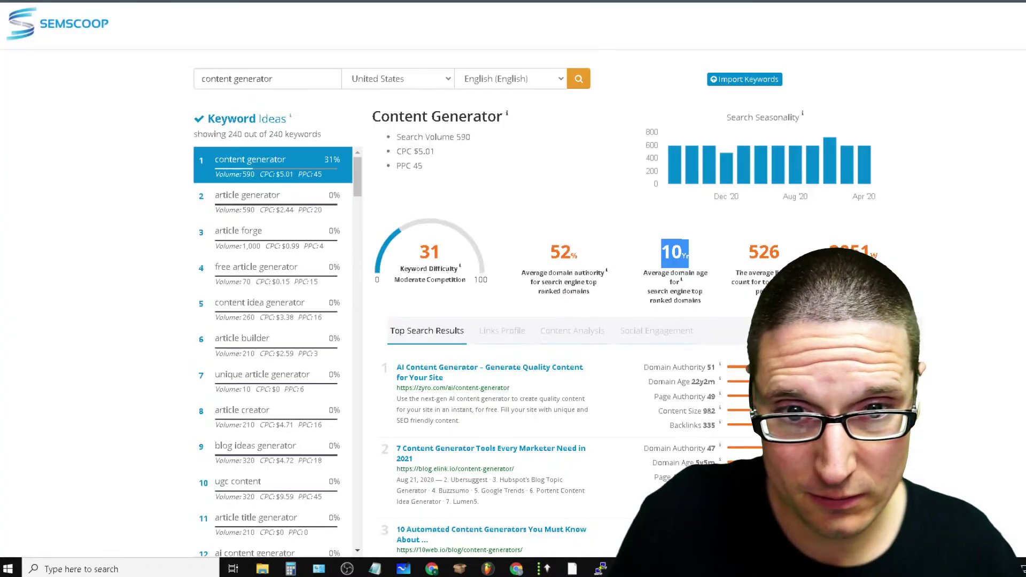
pyautogui.hotkey('ctrl', 'shift', 'Tab')
pyautogui.hotkey('ctrl', 'shift', 'Tab')
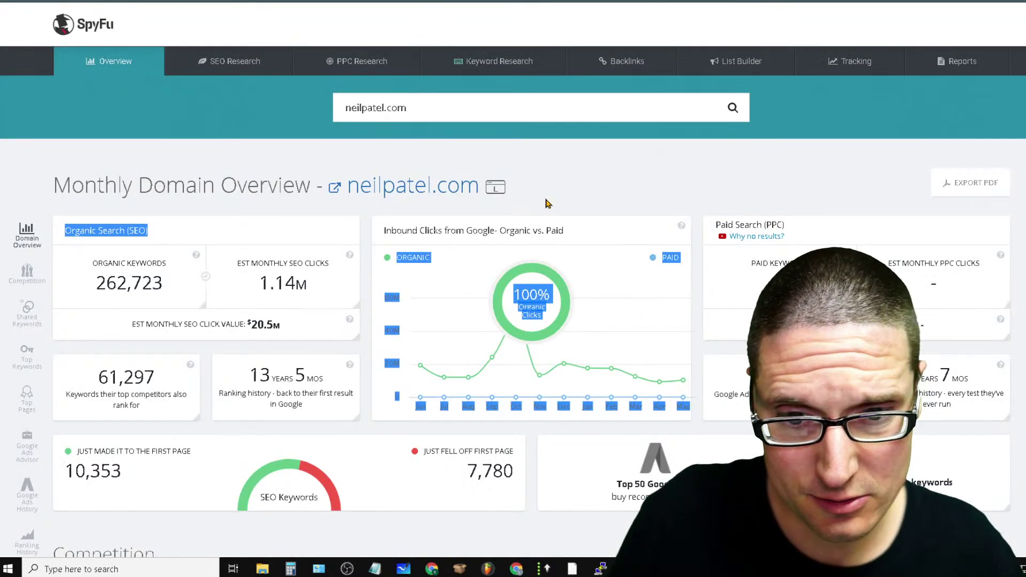
pyautogui.hotkey('ctrl', 'shift', 'Tab')
pyautogui.hotkey('ctrl', 'shift', 'Tab')
pyautogui.hotkey('ctrl', 'shift', 'Tab')
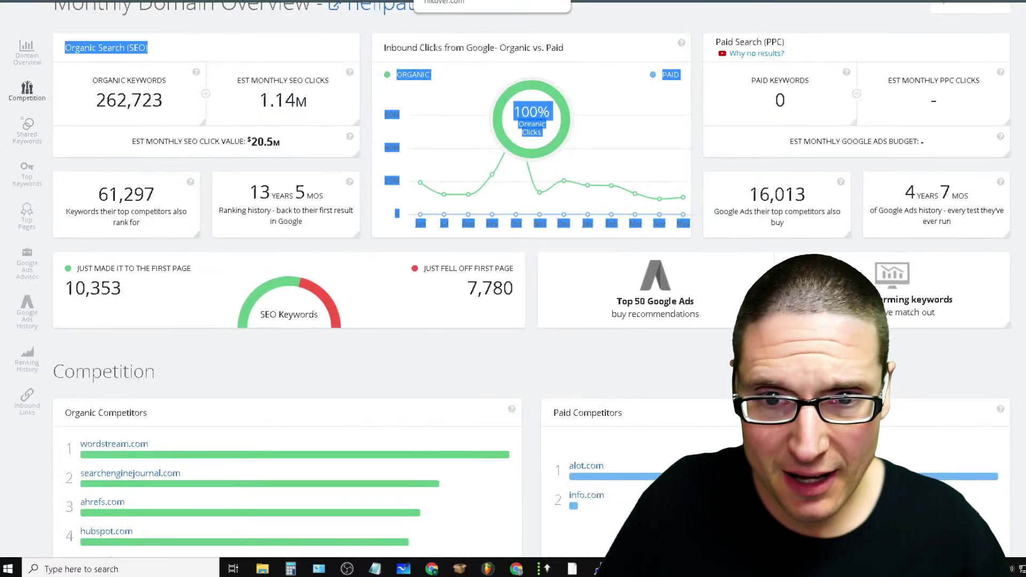
pyautogui.hotkey('ctrl', 'shift', 'Tab')
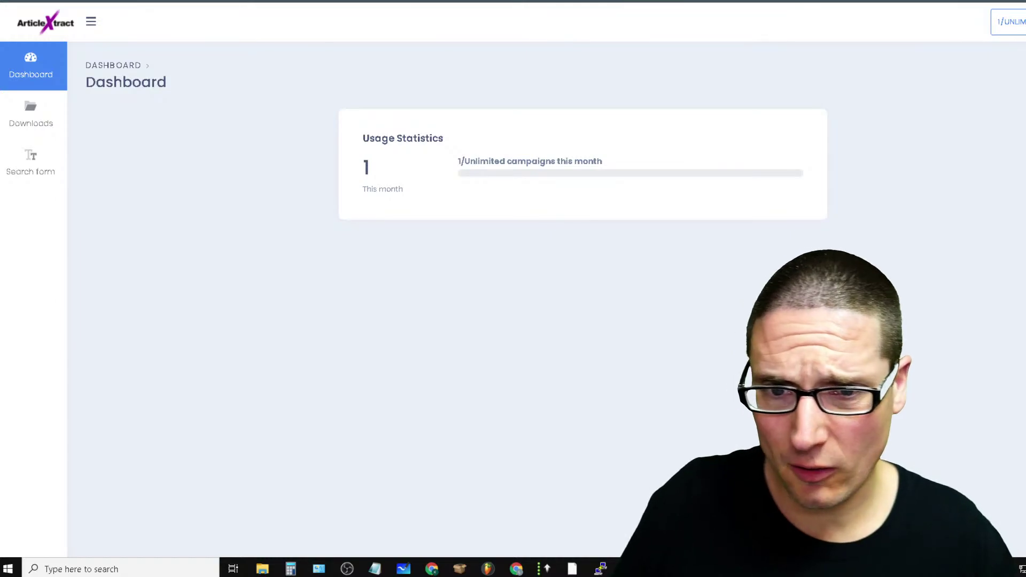
pyautogui.hotkey('ctrl', 'Tab')
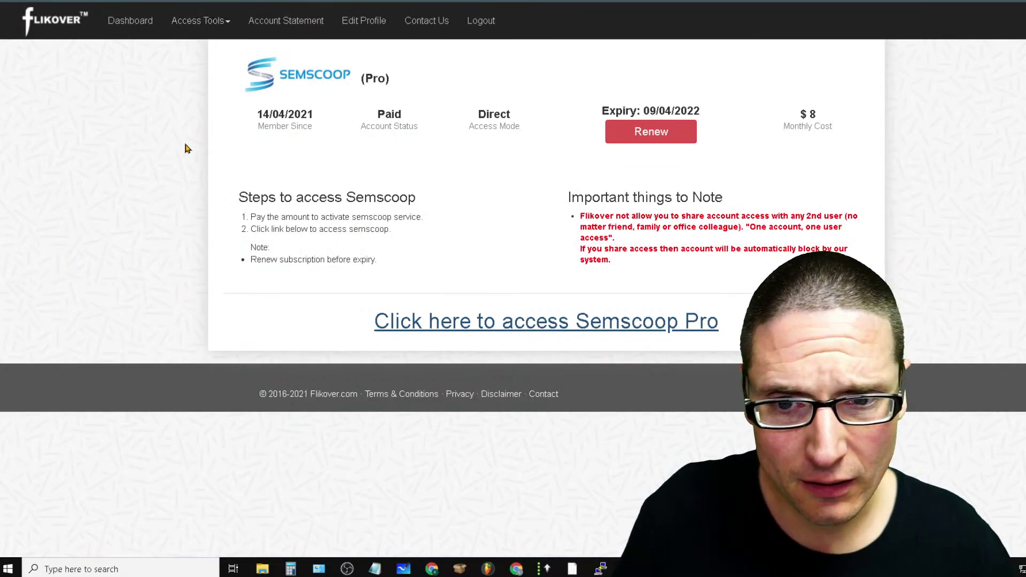
pyautogui.click(217, 24)
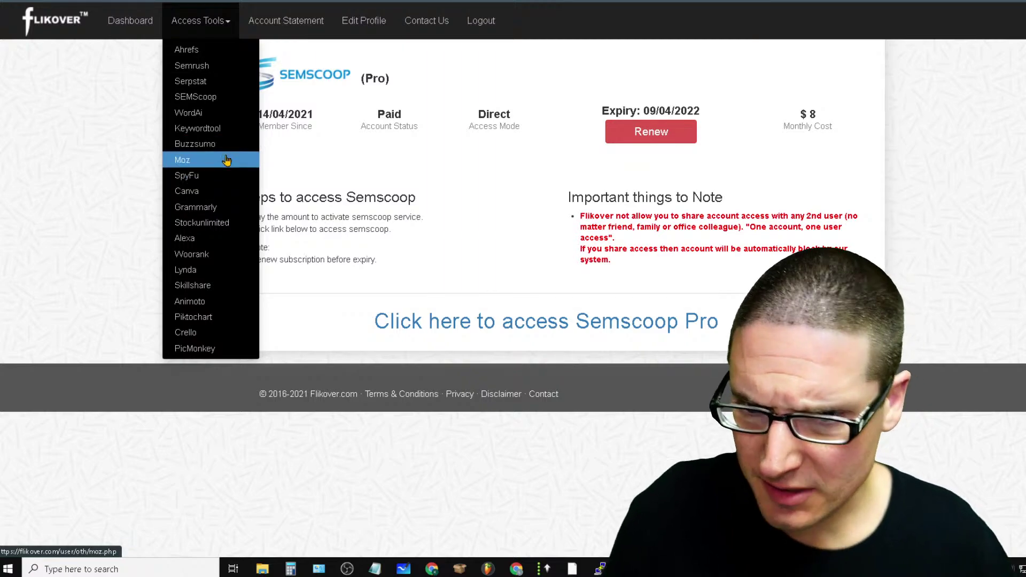
# Launch BuzzSumo from Flikover's tool list and its Buzzsumo Pro access page
pyautogui.click(226, 155)
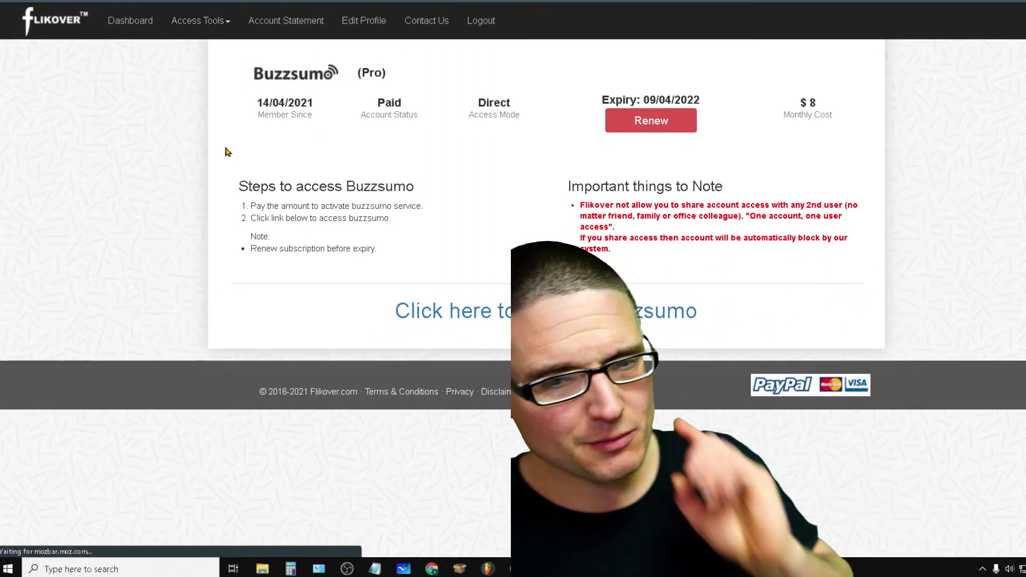
pyautogui.click(559, 313)
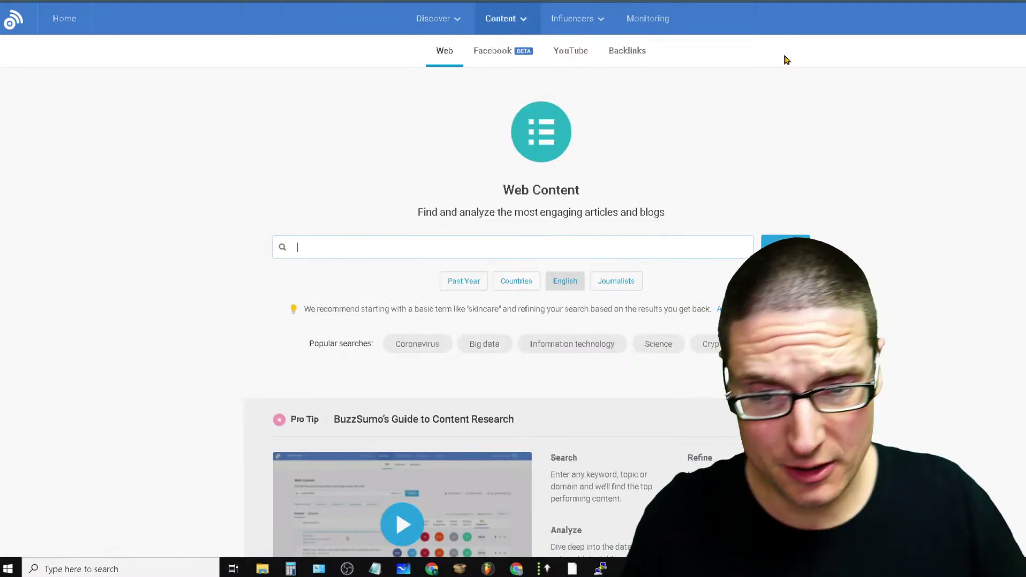
# Look over BuzzSumo's Content options, trying the backlinks search and the Facebook content research page
pyautogui.scroll(-3, 912, 283)
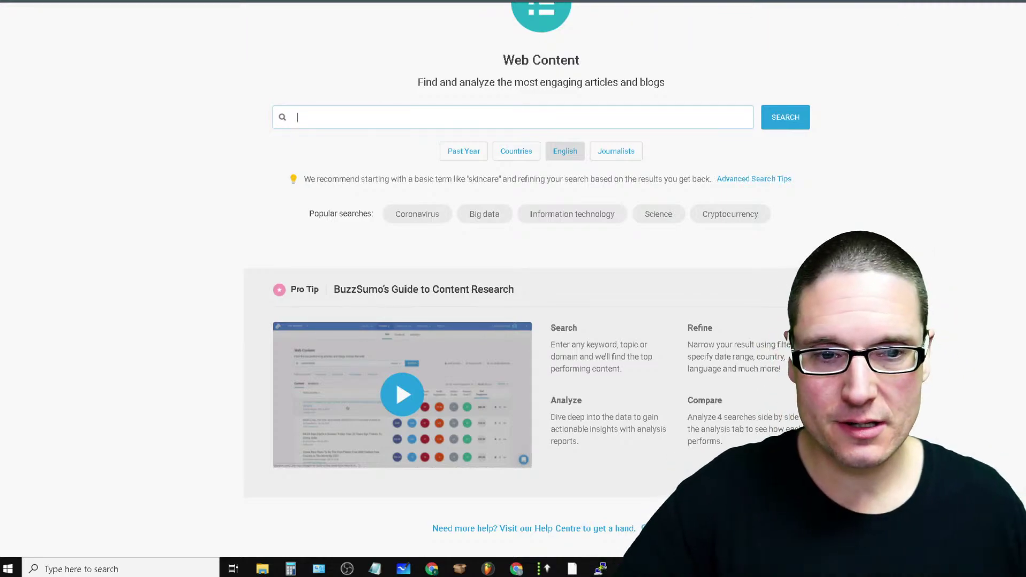
pyautogui.scroll(3, 513, 289)
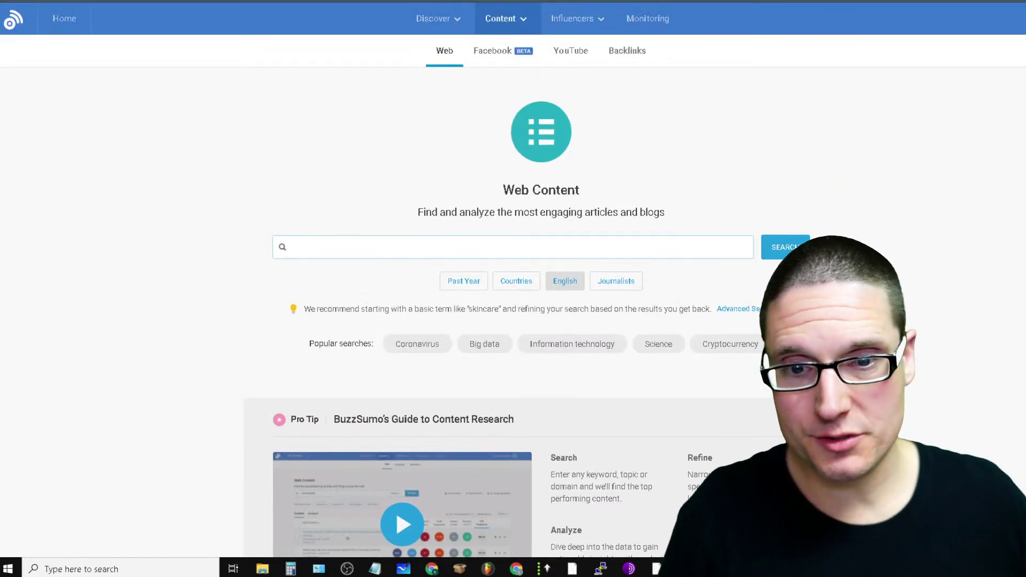
pyautogui.click(502, 19)
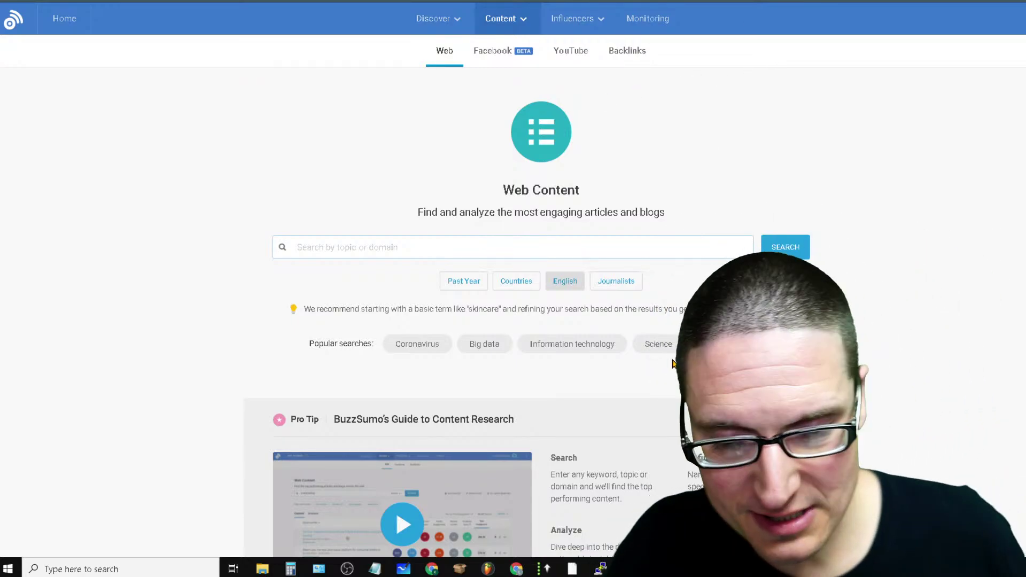
pyautogui.click(615, 64)
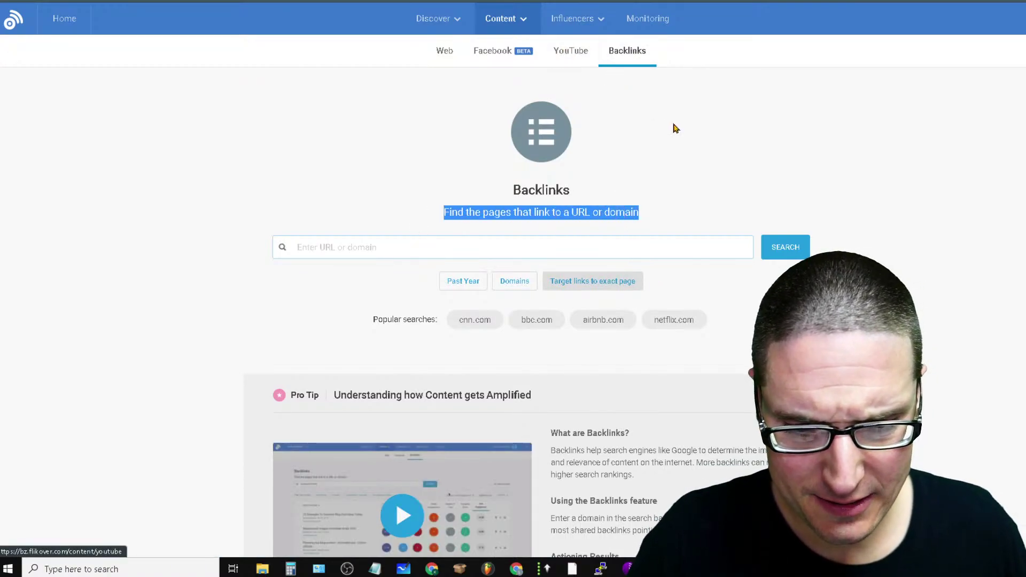
pyautogui.click(490, 51)
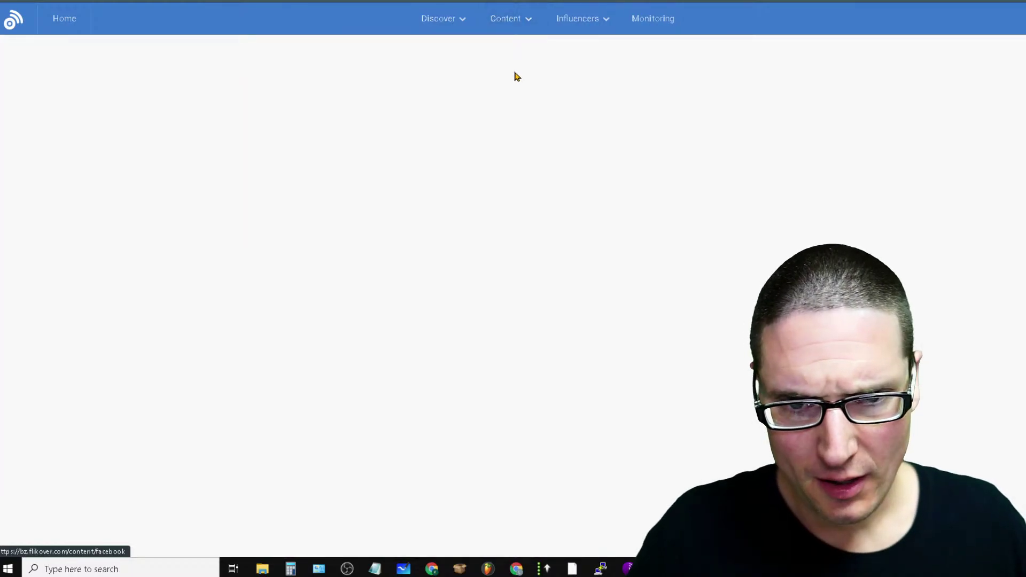
pyautogui.moveTo(441, 30)
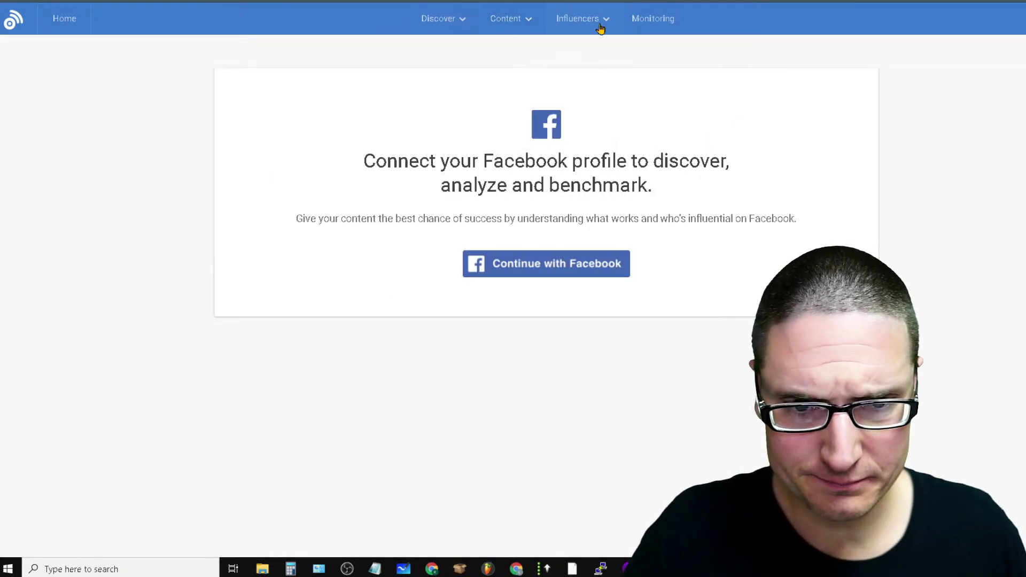
pyautogui.moveTo(545, 23)
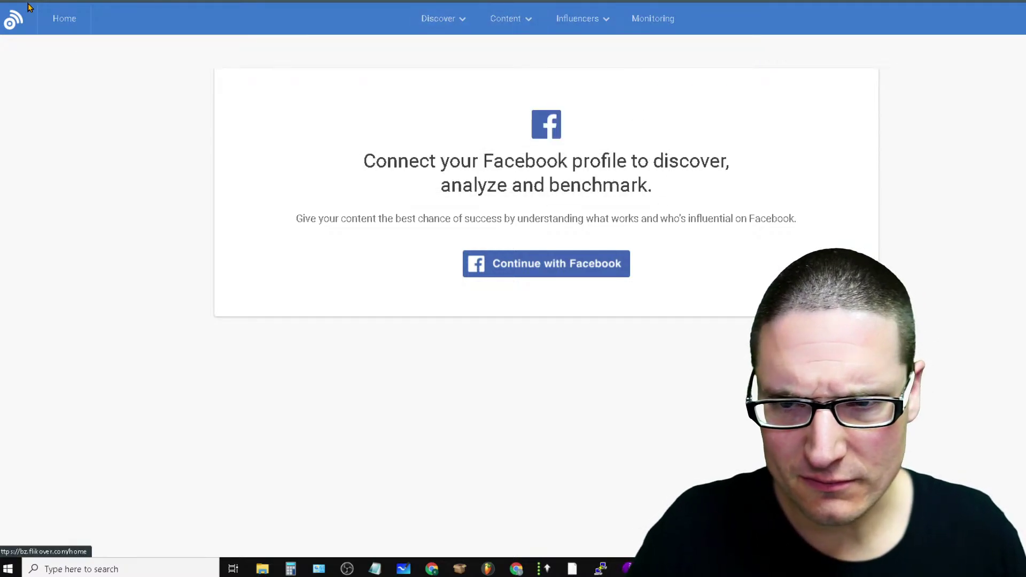
# Return to the Home dashboard and highlight the words 'Browse' and 'Top' while explaining them
pyautogui.click(68, 24)
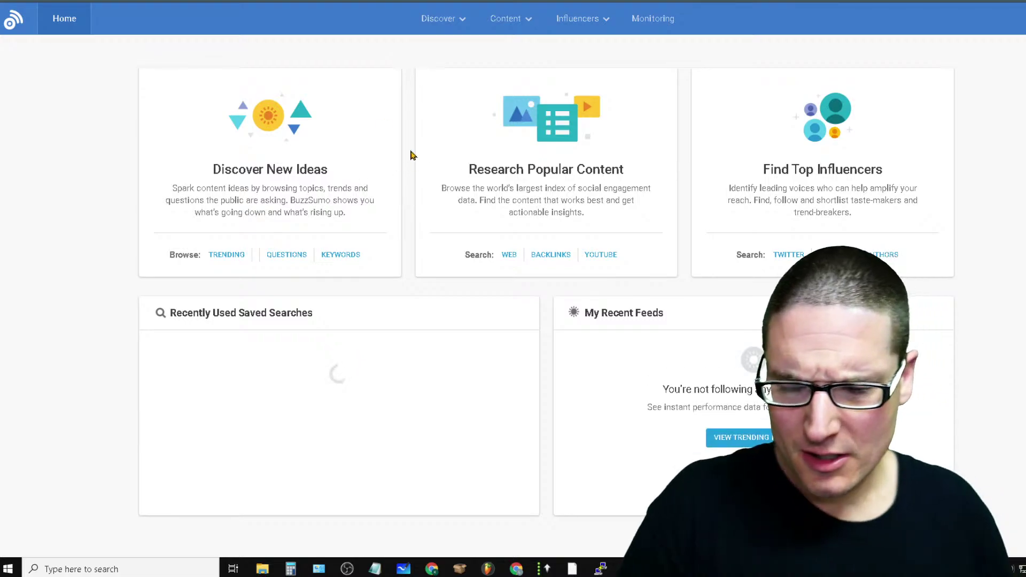
pyautogui.moveTo(441, 188); pyautogui.dragTo(467, 189)
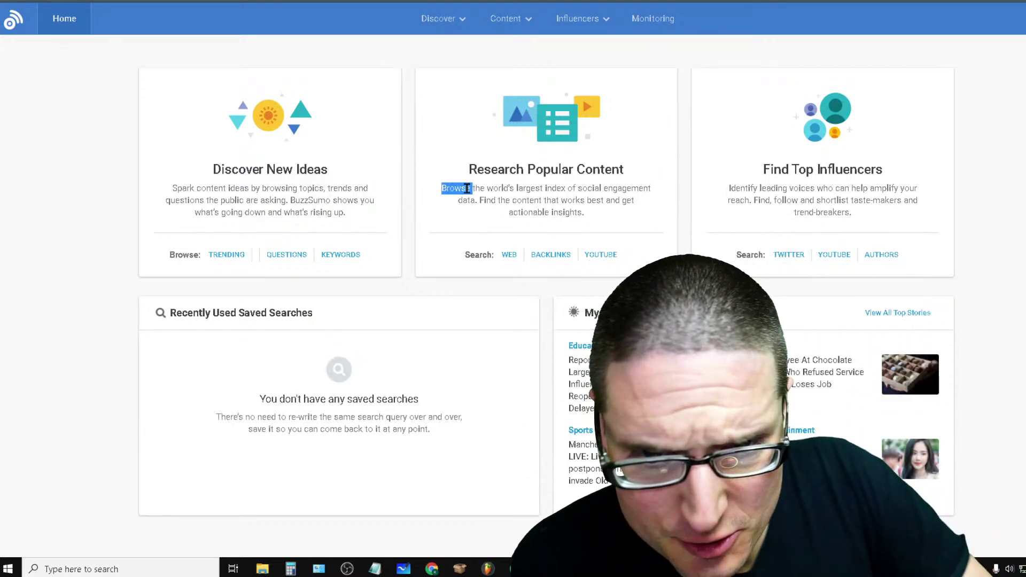
pyautogui.moveTo(818, 169); pyautogui.dragTo(792, 169)
pyautogui.click(789, 171)
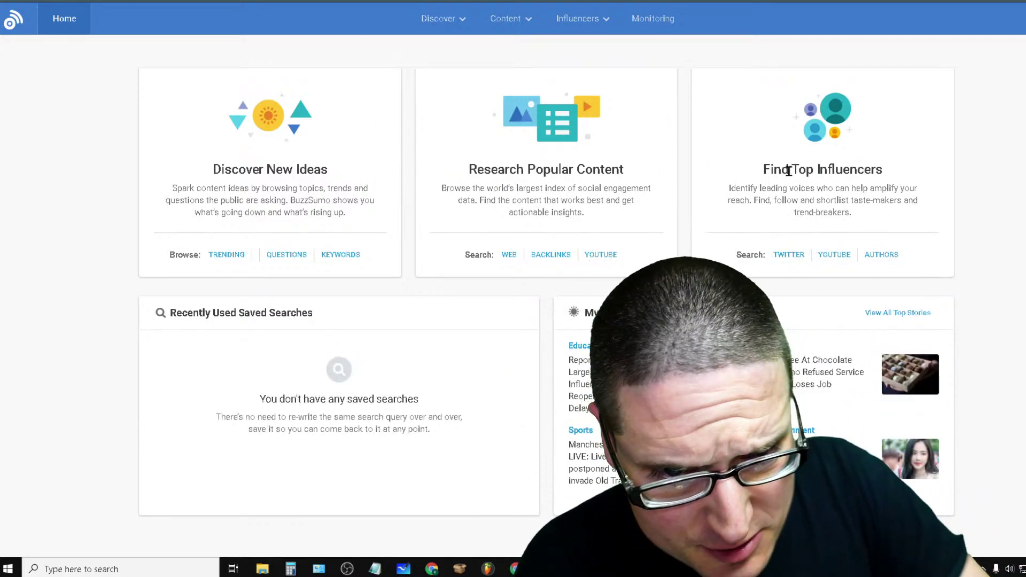
# Find Twitter influencers who shared articles about 'content generator' and review the 8,773 results
pyautogui.click(790, 256)
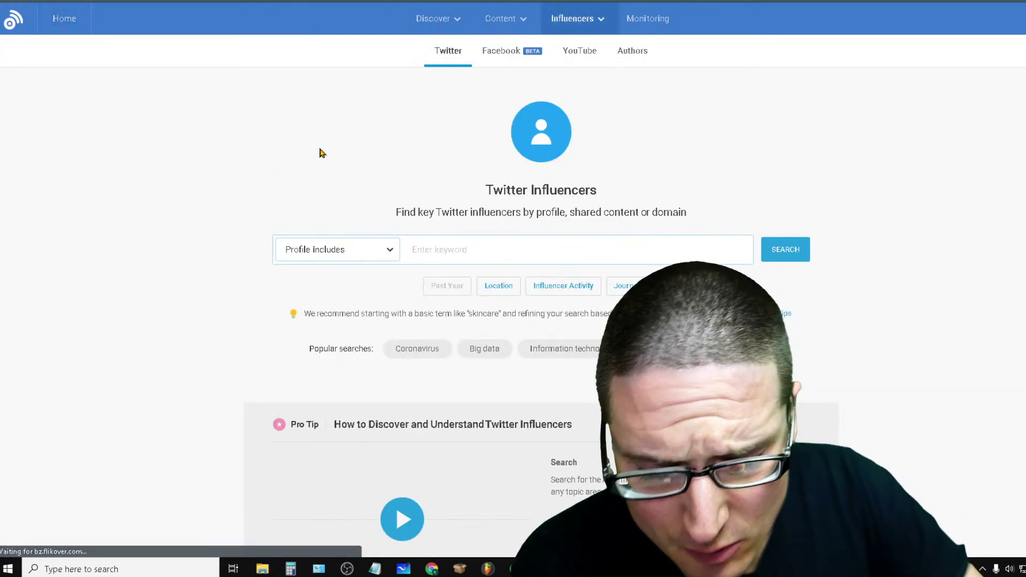
pyautogui.click(387, 253)
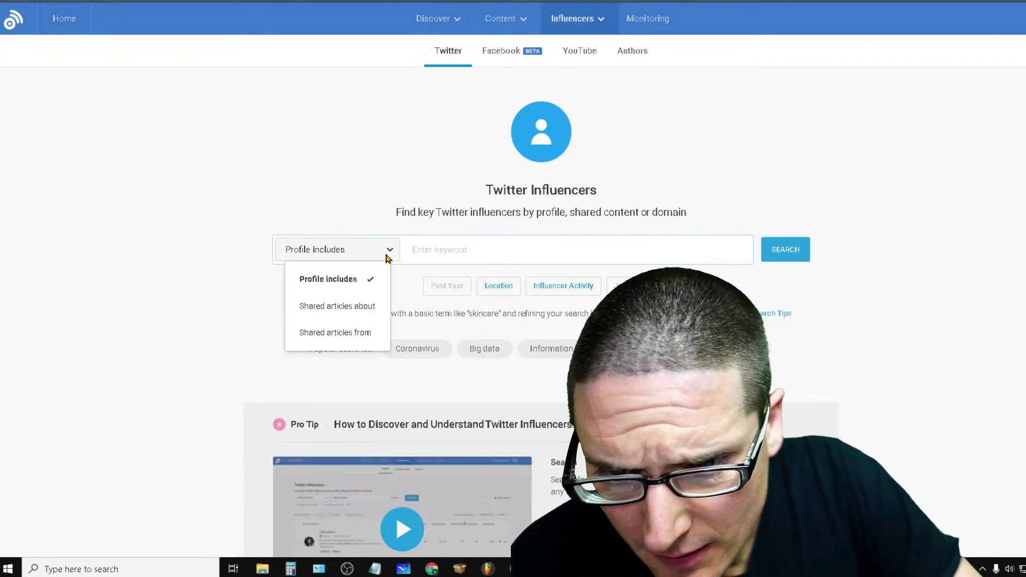
pyautogui.click(374, 309)
pyautogui.click(473, 252)
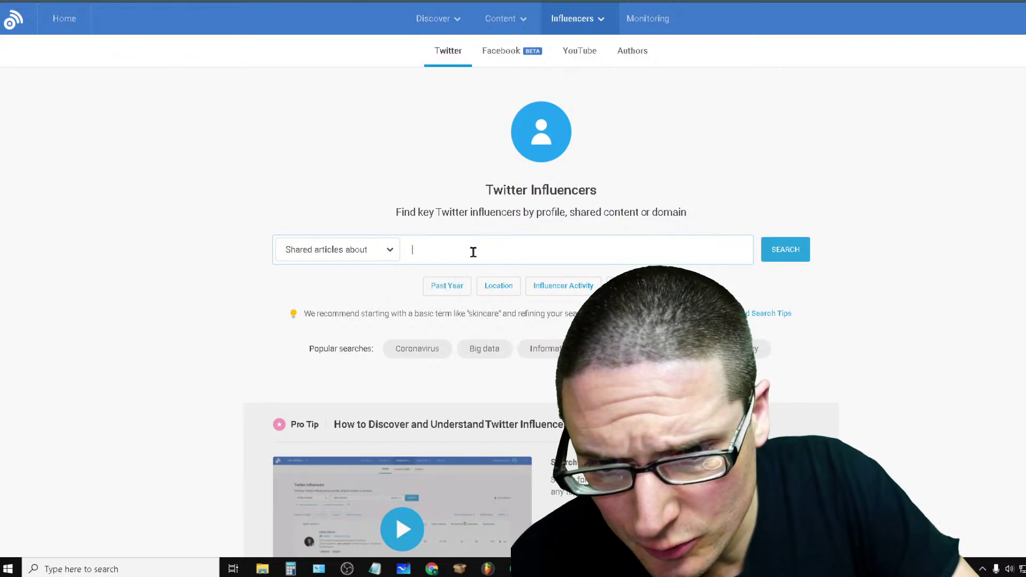
pyautogui.write('content ')
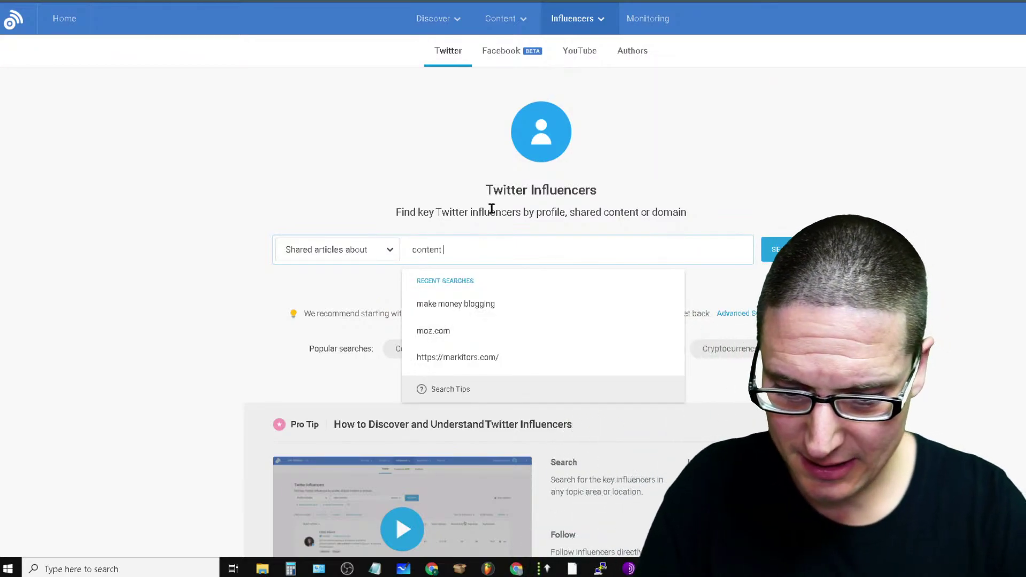
pyautogui.write('generator')
pyautogui.press('Return')
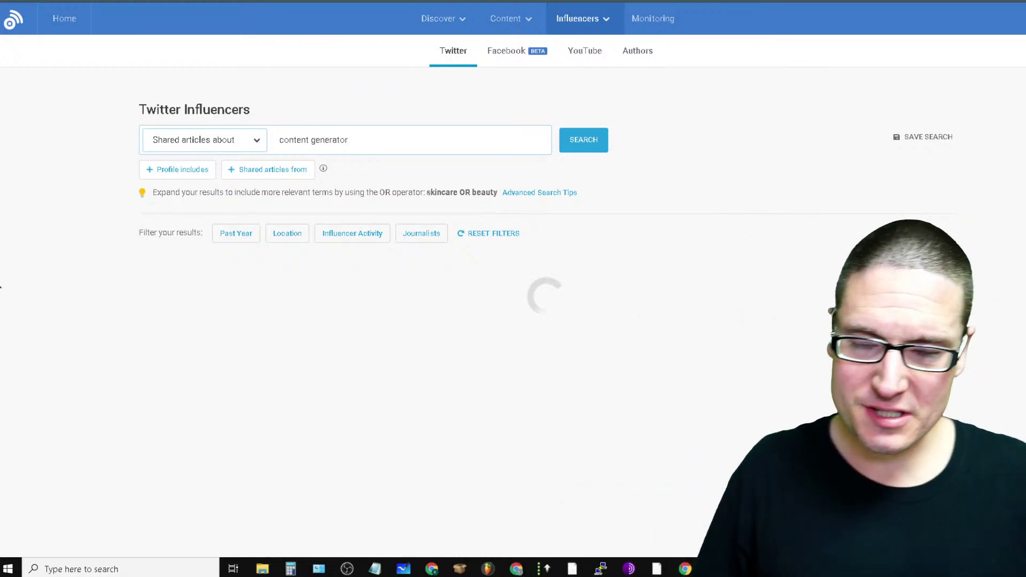
pyautogui.moveTo(508, 19)
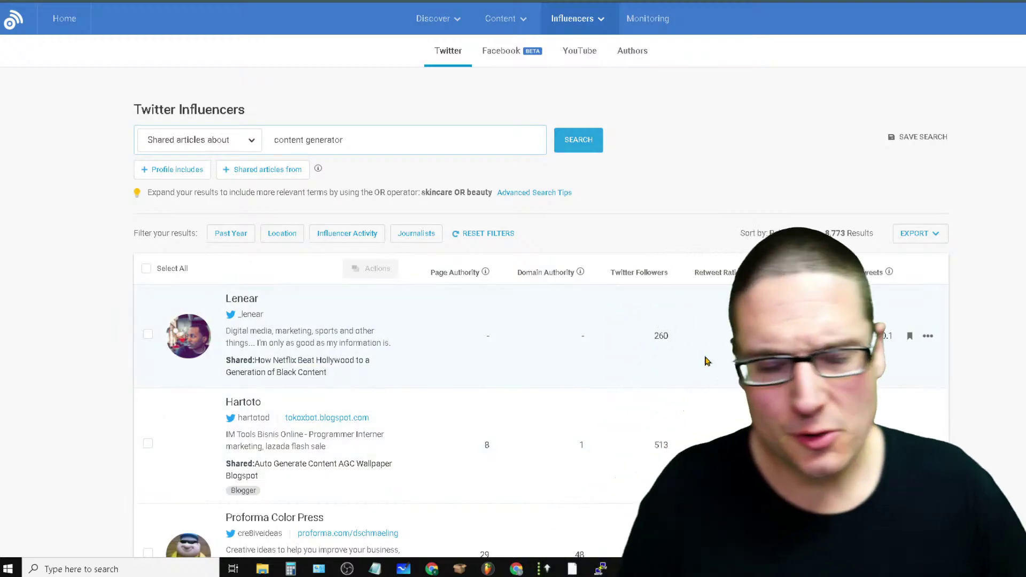
pyautogui.scroll(-20, 534, 320)
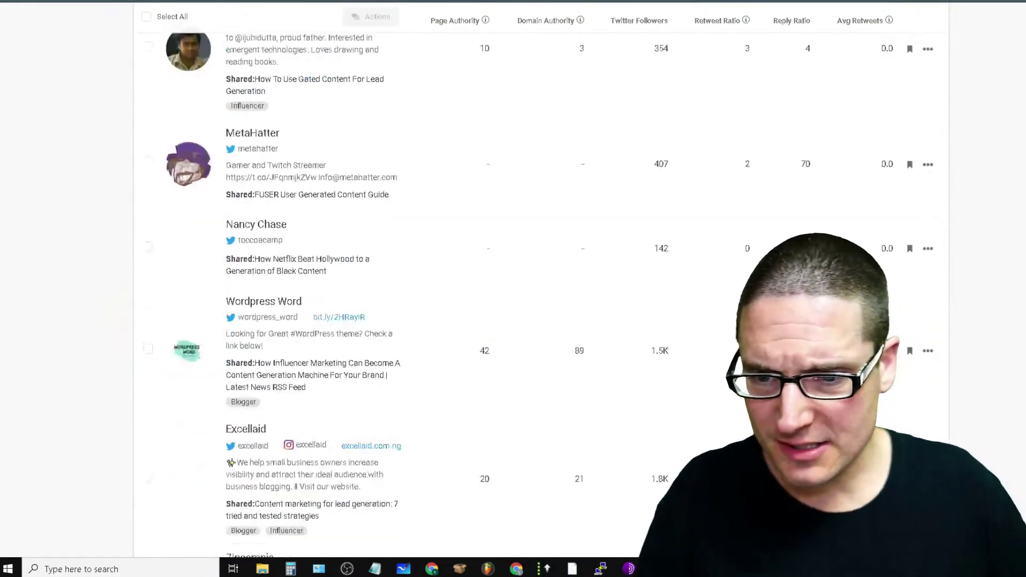
pyautogui.scroll(15, 534, 294)
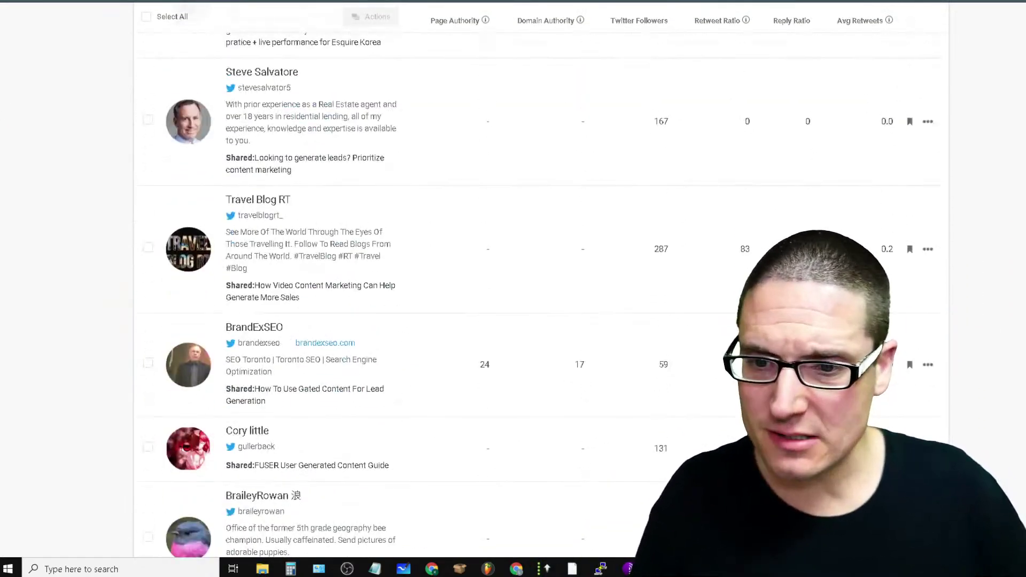
pyautogui.scroll(-6, 535, 294)
pyautogui.scroll(1, 534, 294)
pyautogui.scroll(15, 534, 294)
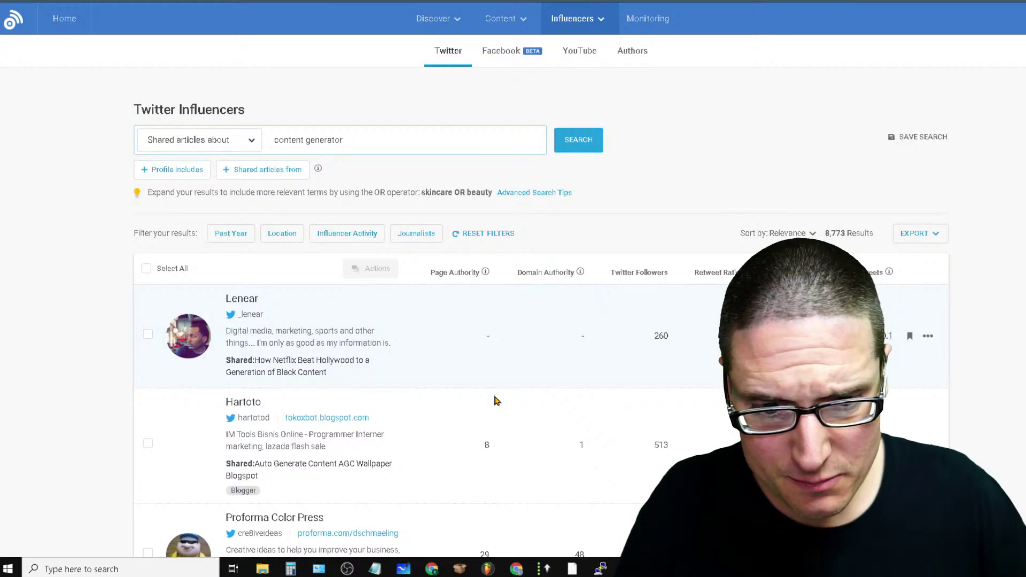
# Sort the content generator influencers by Twitter followers and scroll through the ranked list
pyautogui.click(640, 274)
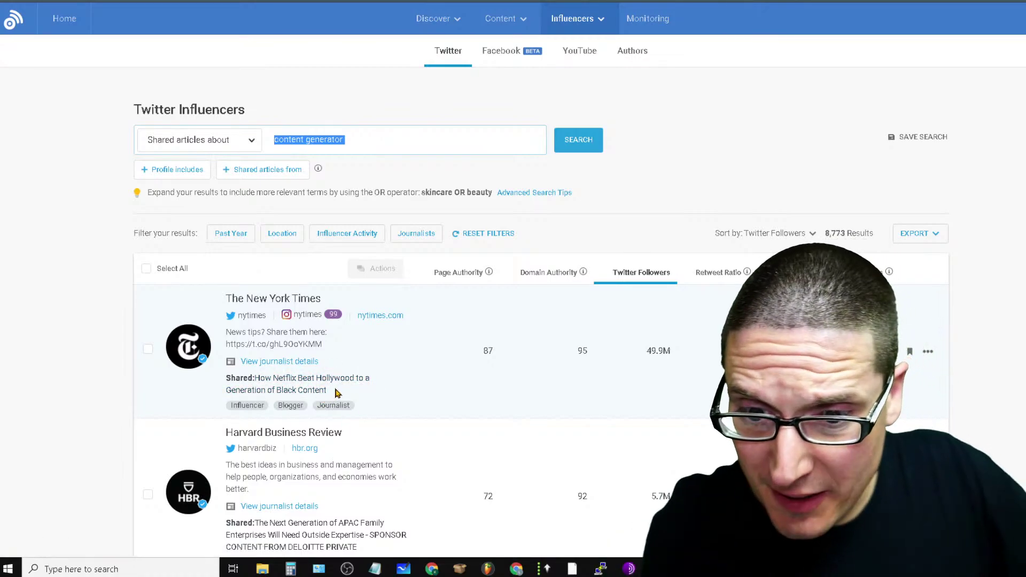
pyautogui.moveTo(329, 391); pyautogui.dragTo(276, 392)
pyautogui.scroll(-6, 415, 395)
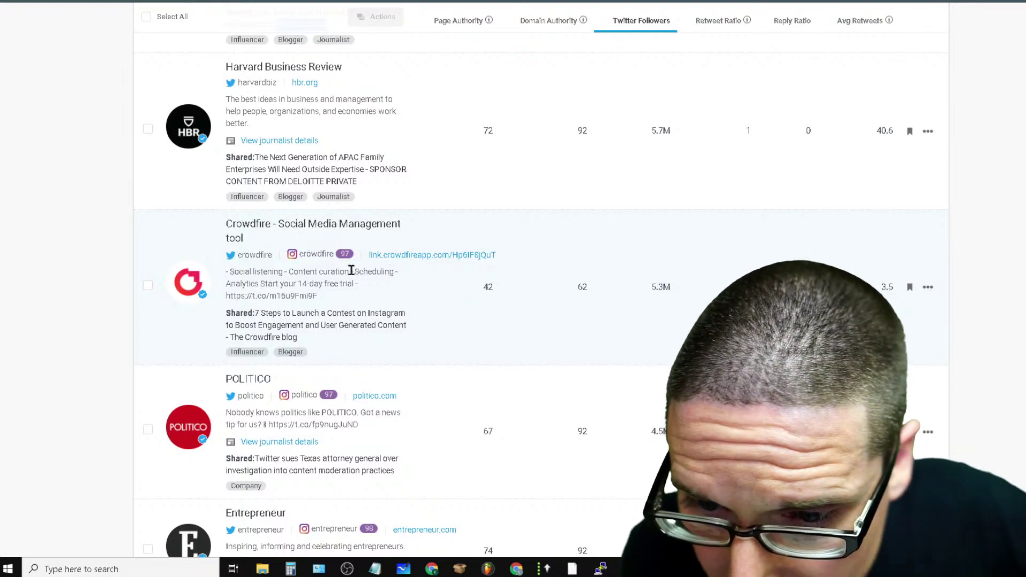
pyautogui.scroll(-6, 351, 272)
pyautogui.scroll(-6, 351, 280)
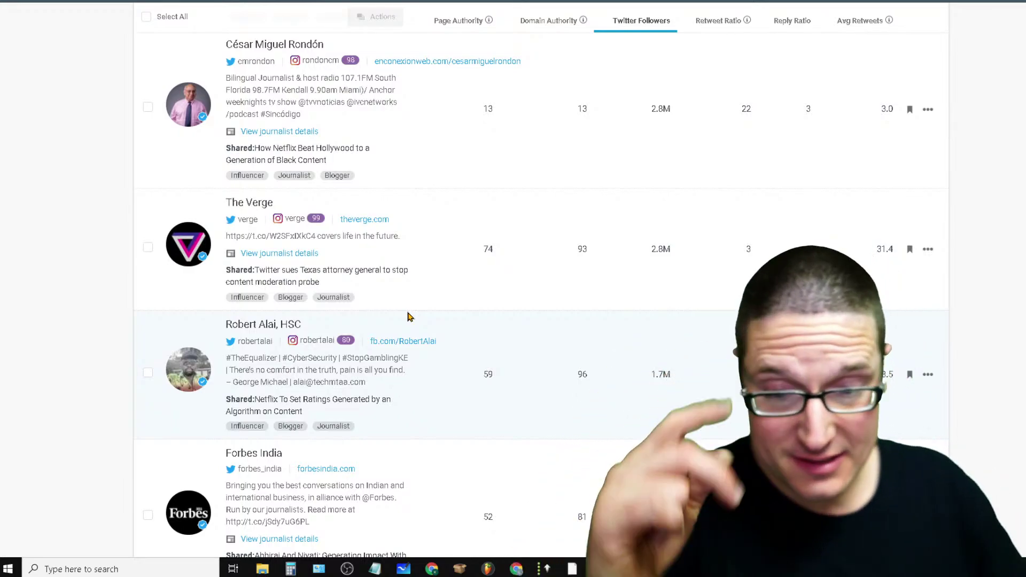
pyautogui.scroll(-9, 577, 304)
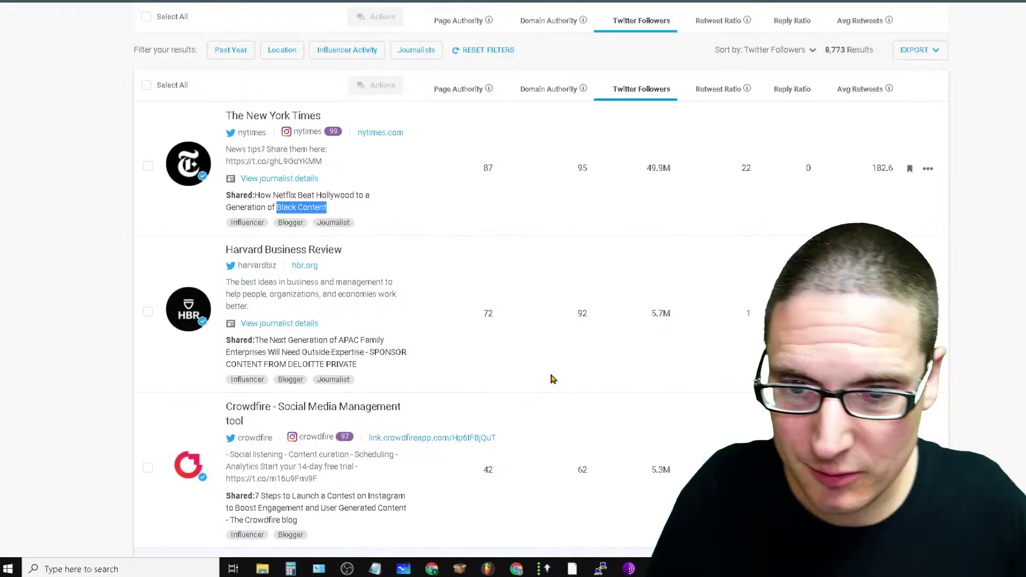
pyautogui.scroll(3, 553, 379)
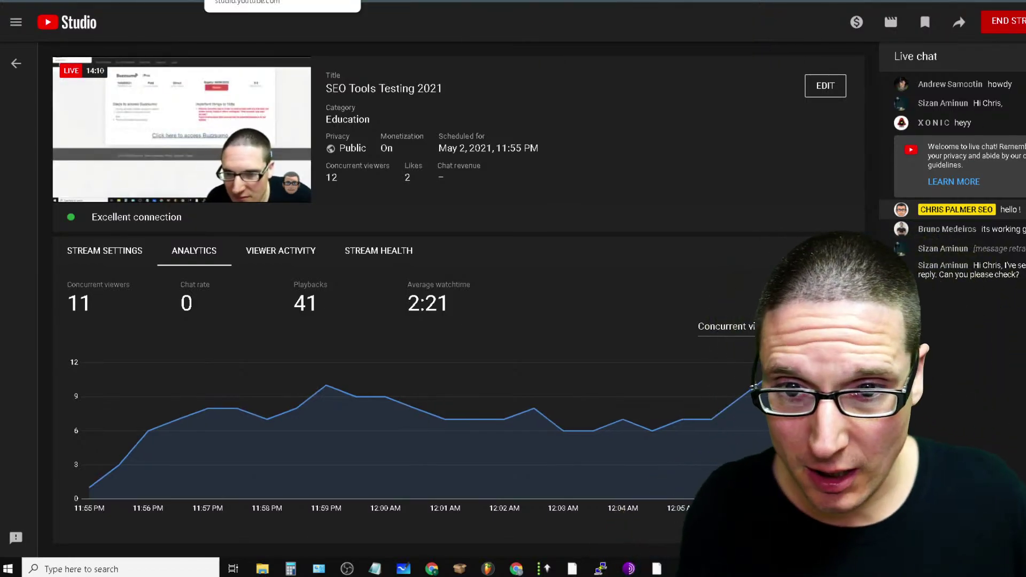
# Reload the ArticleXtract dashboard, then open Flikover's WordAi access page from the tools menu
pyautogui.click(336, 1)
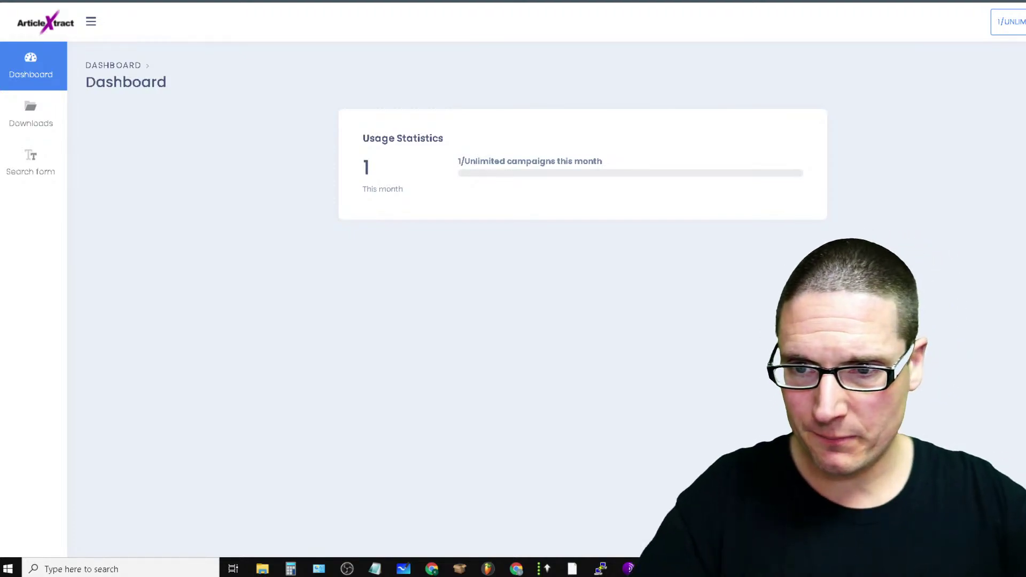
pyautogui.click(39, 19)
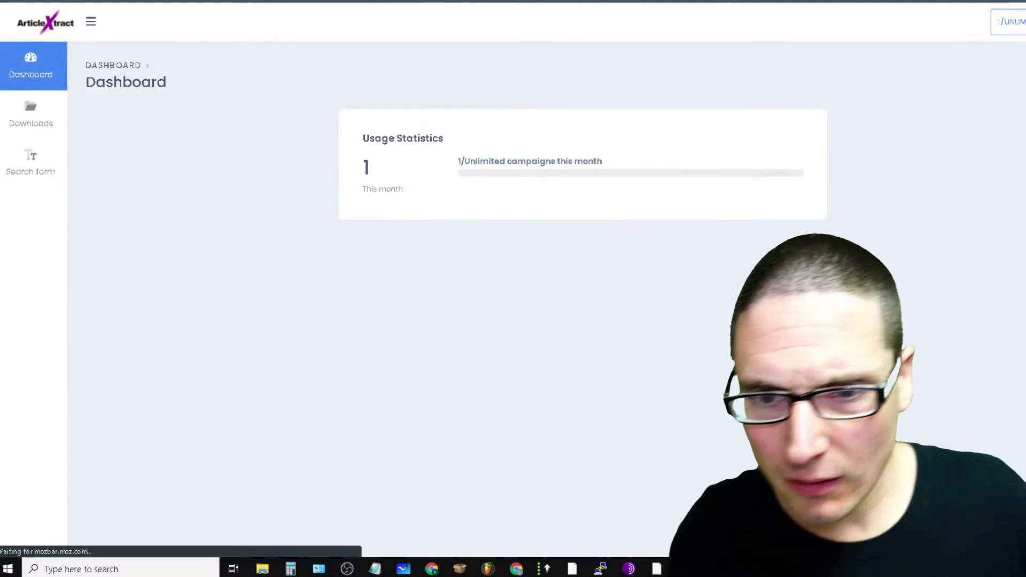
pyautogui.click(555, 2)
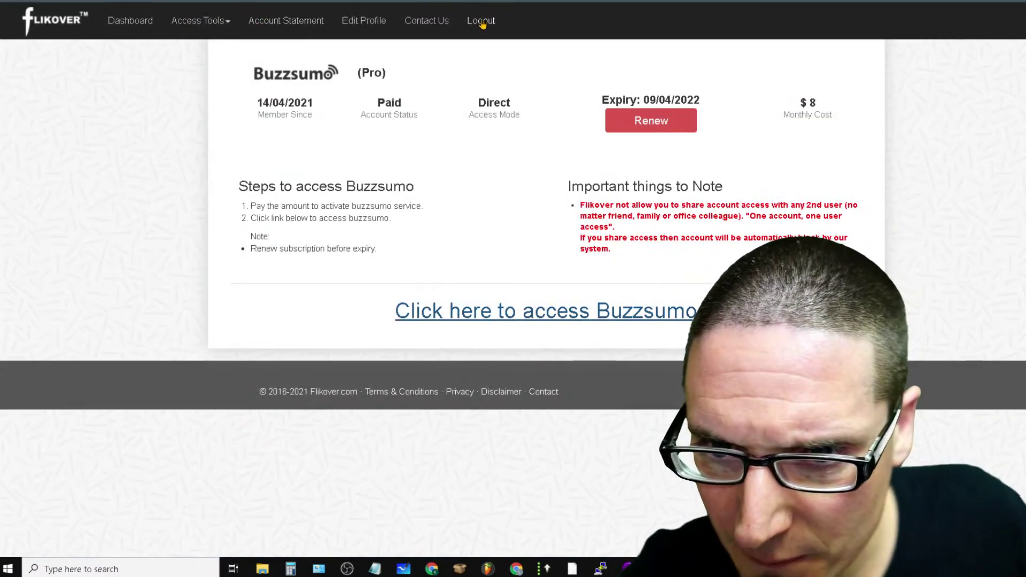
pyautogui.click(202, 23)
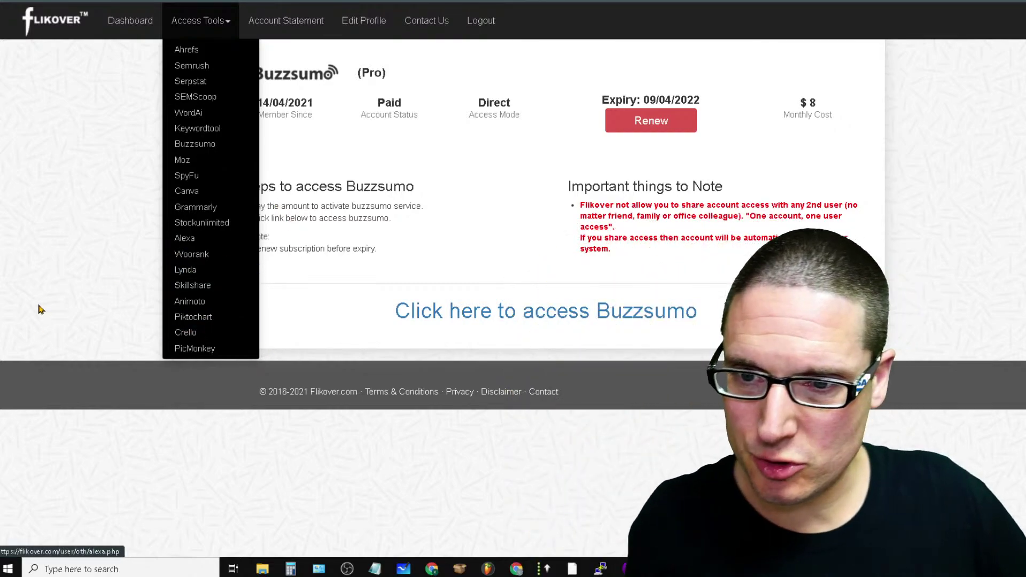
pyautogui.click(203, 113)
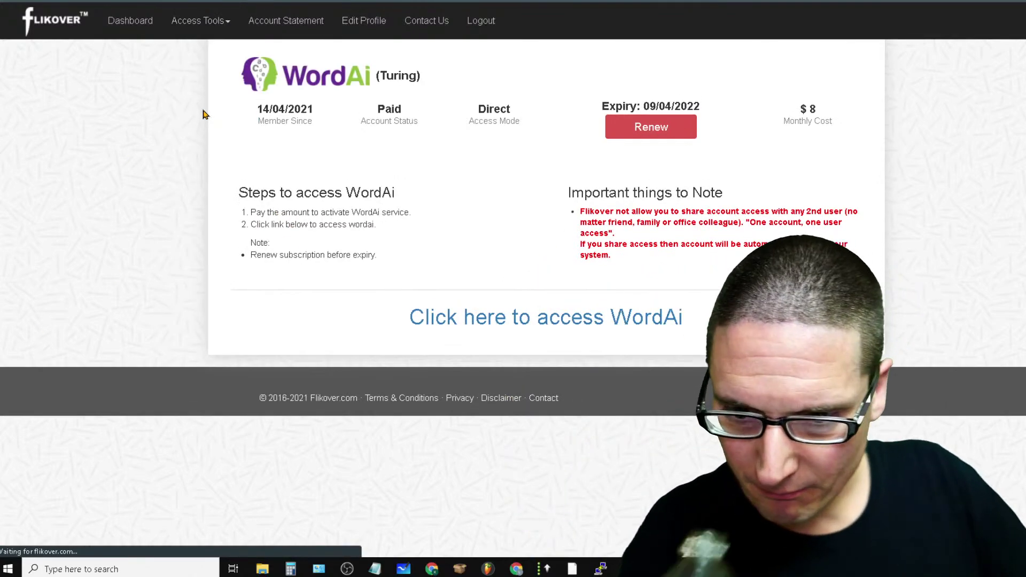
# Launch WordAi from its Flikover access link to reach the article spinner
pyautogui.click(652, 326)
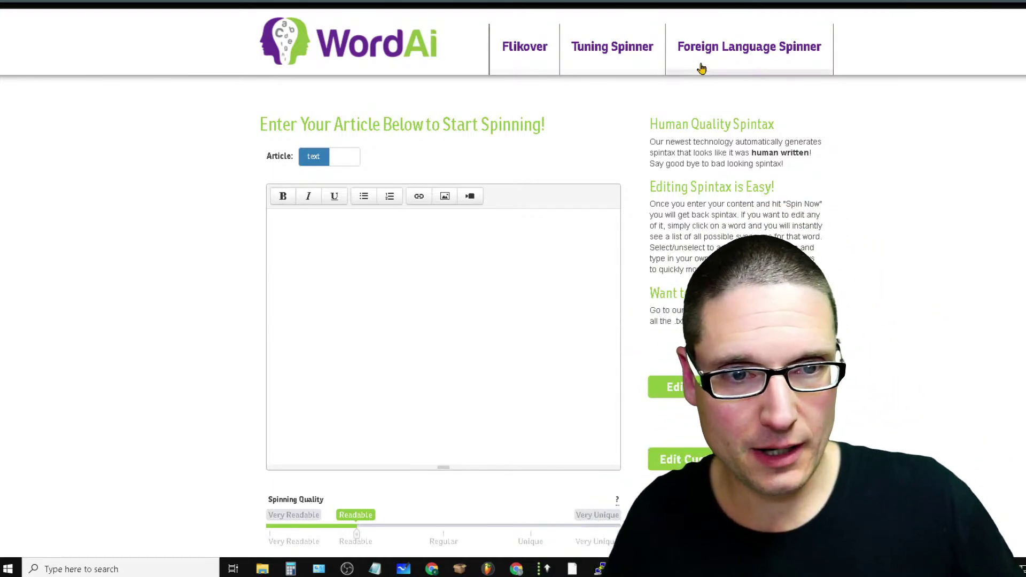
# Search Google for 'content generator' in a new tab and scroll through the results
pyautogui.hotkey('ctrl', 't')
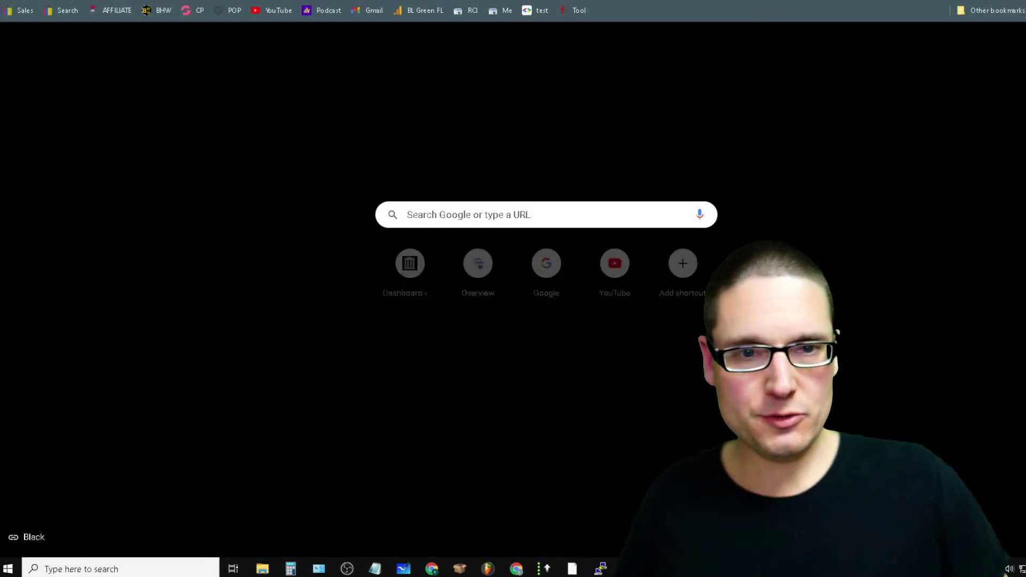
pyautogui.click(522, 202)
pyautogui.write('content generator')
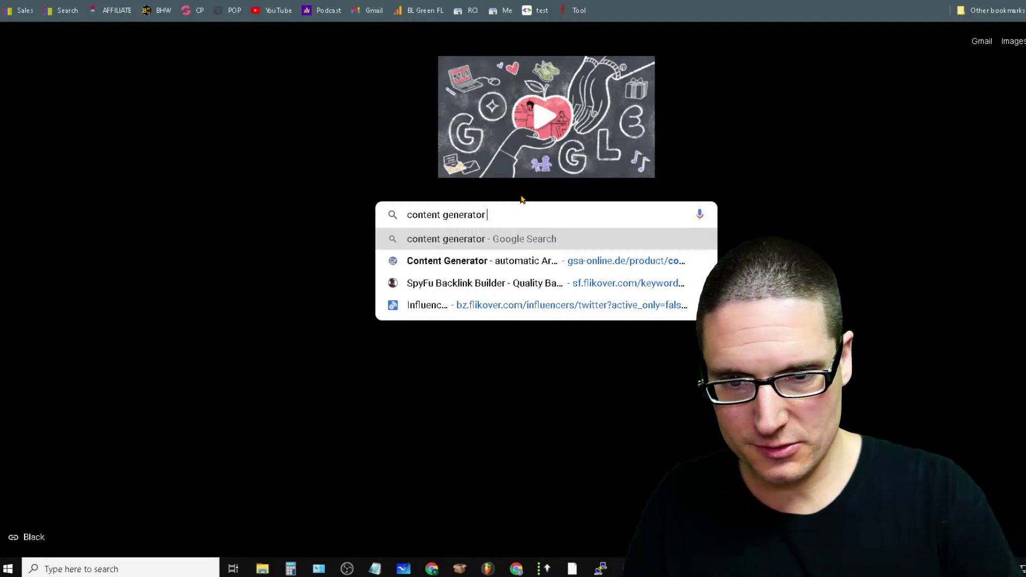
pyautogui.press('Return')
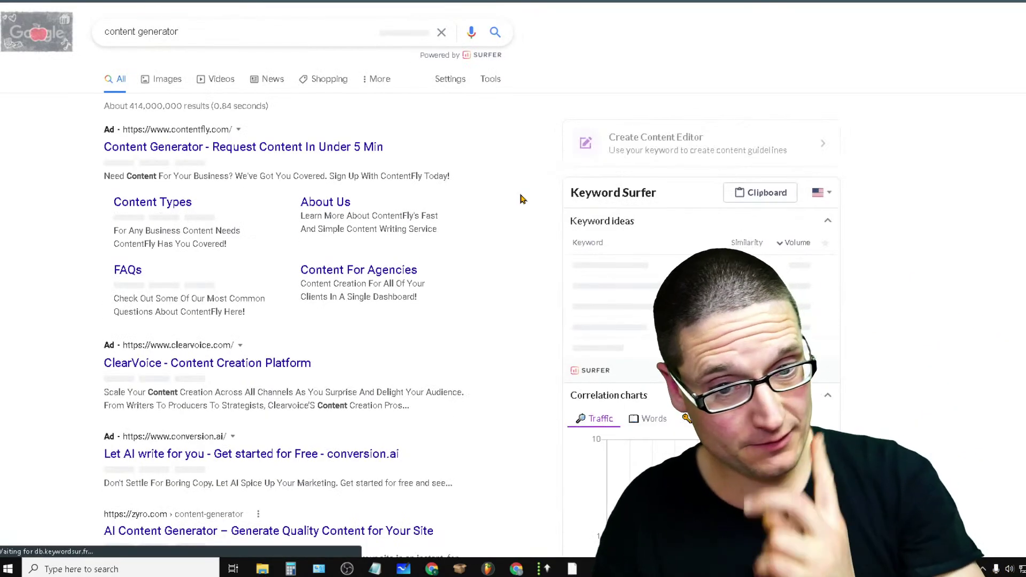
pyautogui.scroll(-10, 518, 198)
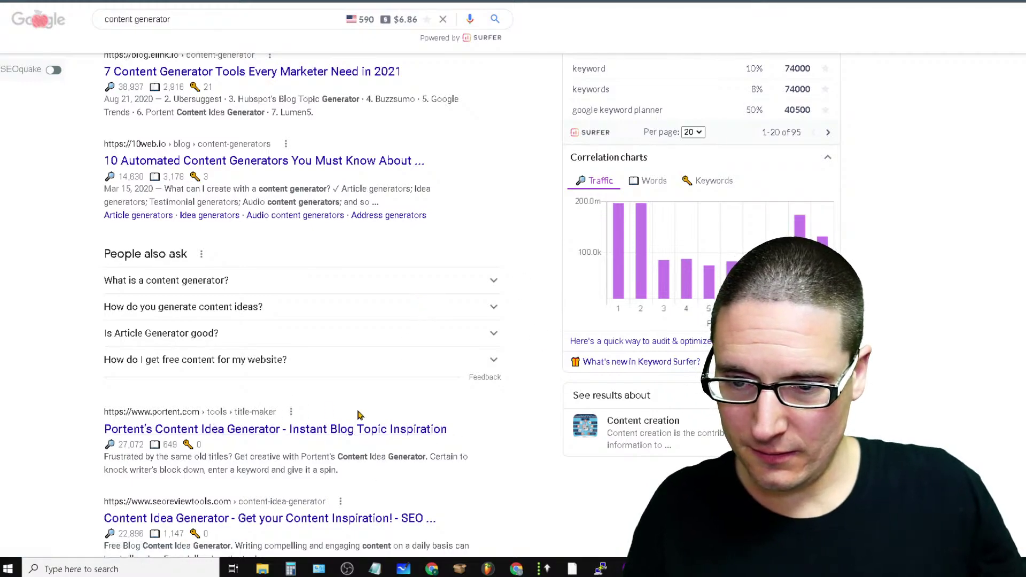
pyautogui.scroll(-3, 358, 415)
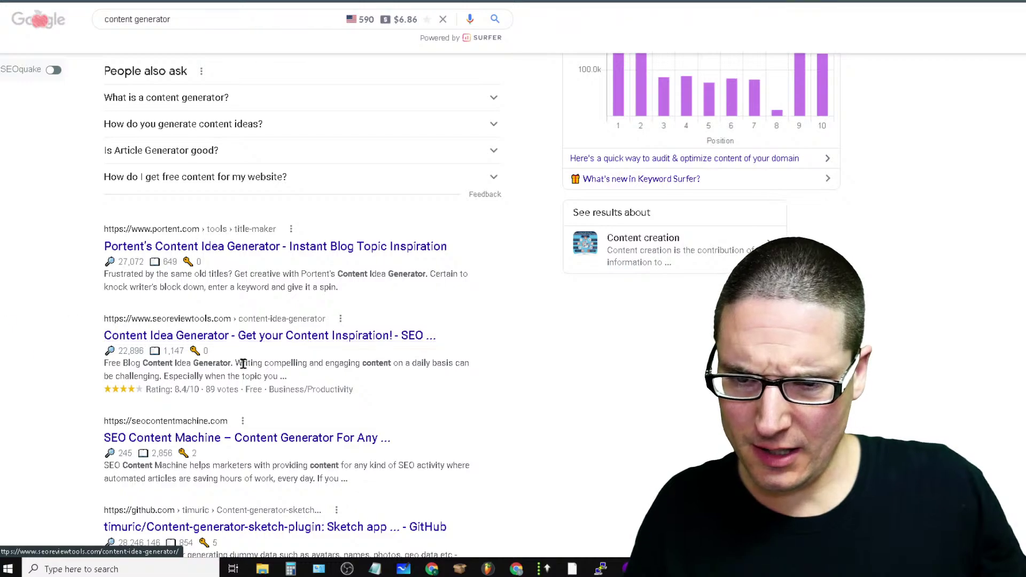
pyautogui.click(289, 337)
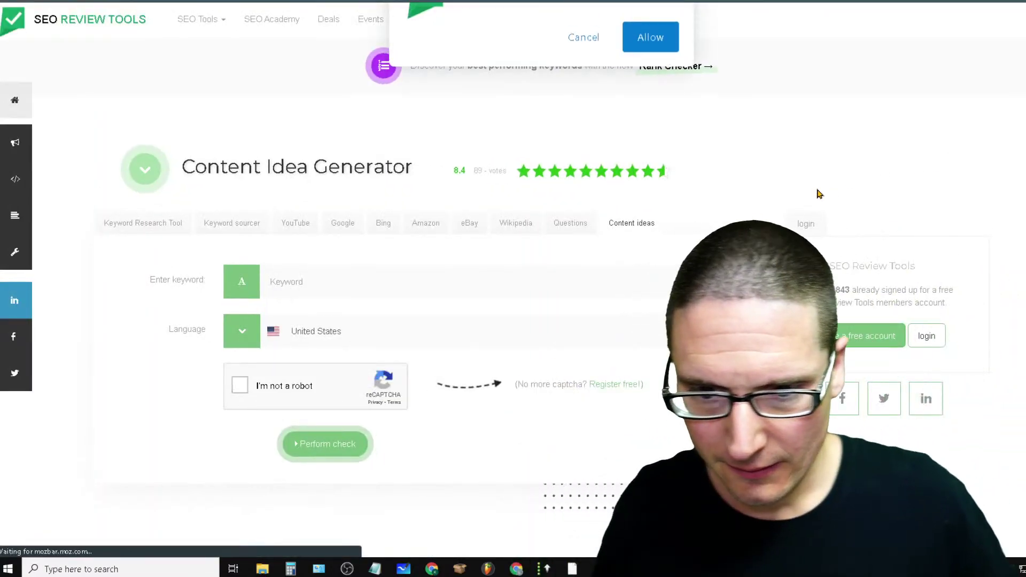
pyautogui.scroll(-15, 188, 293)
pyautogui.scroll(-5, 518, 300)
pyautogui.scroll(-3, 513, 302)
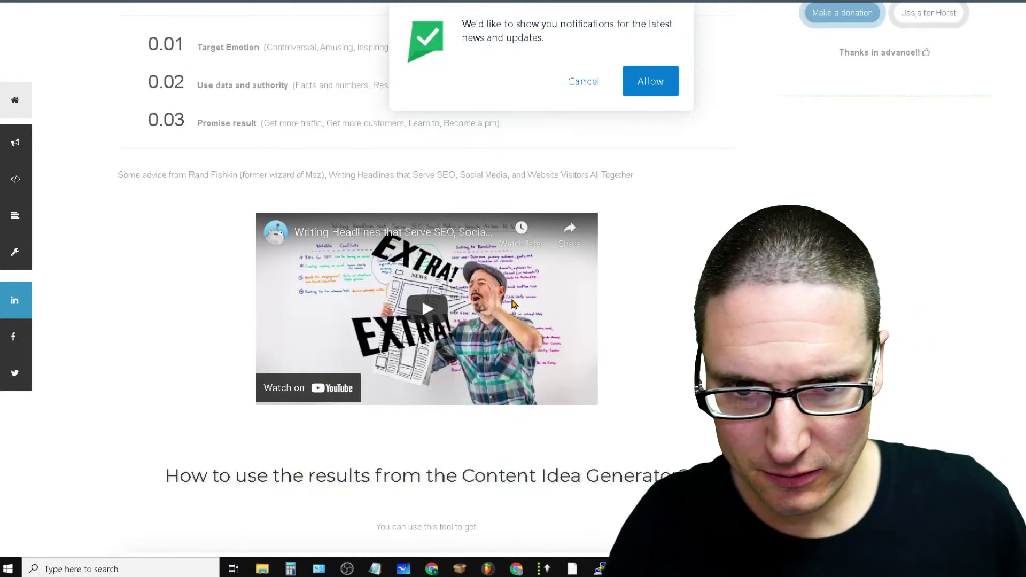
pyautogui.scroll(-15, 512, 304)
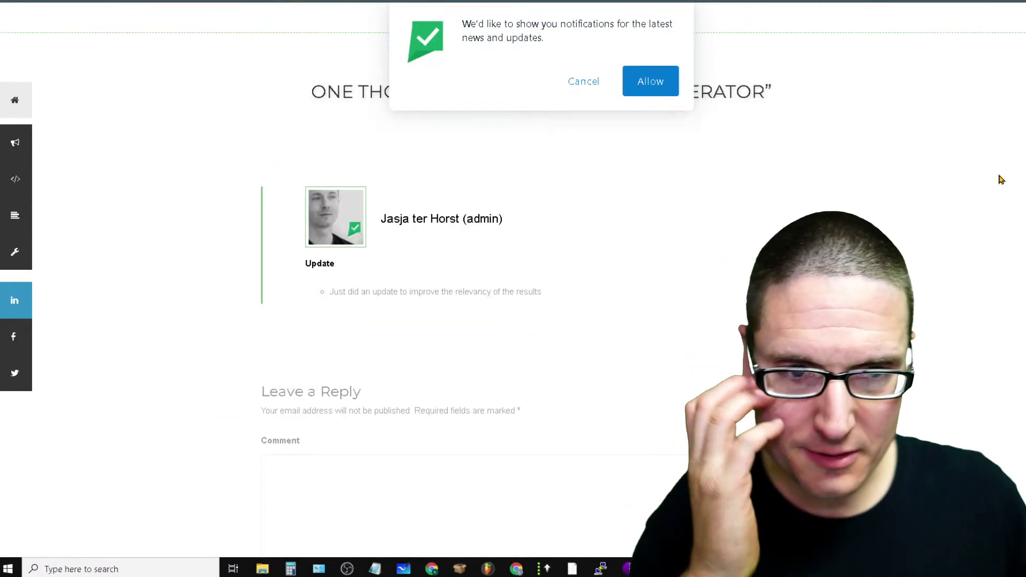
pyautogui.scroll(5, 335, 367)
pyautogui.scroll(-5, 444, 355)
pyautogui.scroll(10, 672, 371)
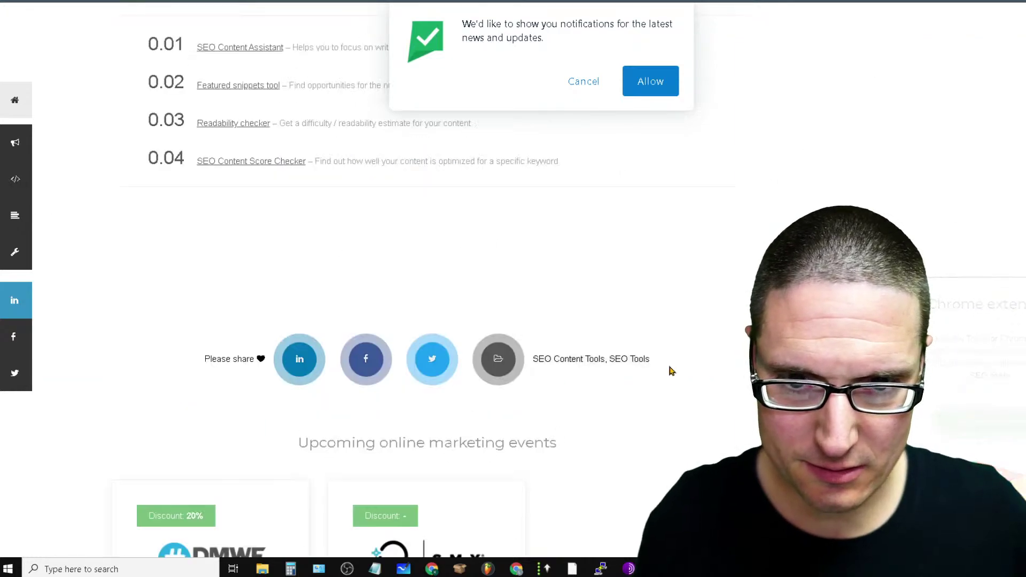
pyautogui.scroll(8, 672, 371)
pyautogui.hotkey('alt', 'Left')
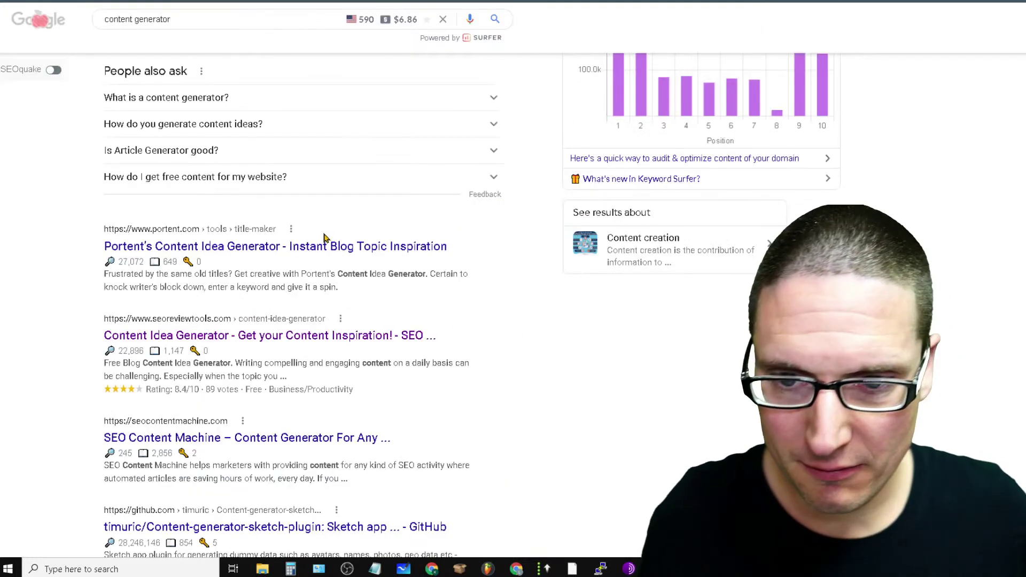
# Open the zyro.com 'AI Content Generator' result from the Google listings
pyautogui.scroll(10, 501, 288)
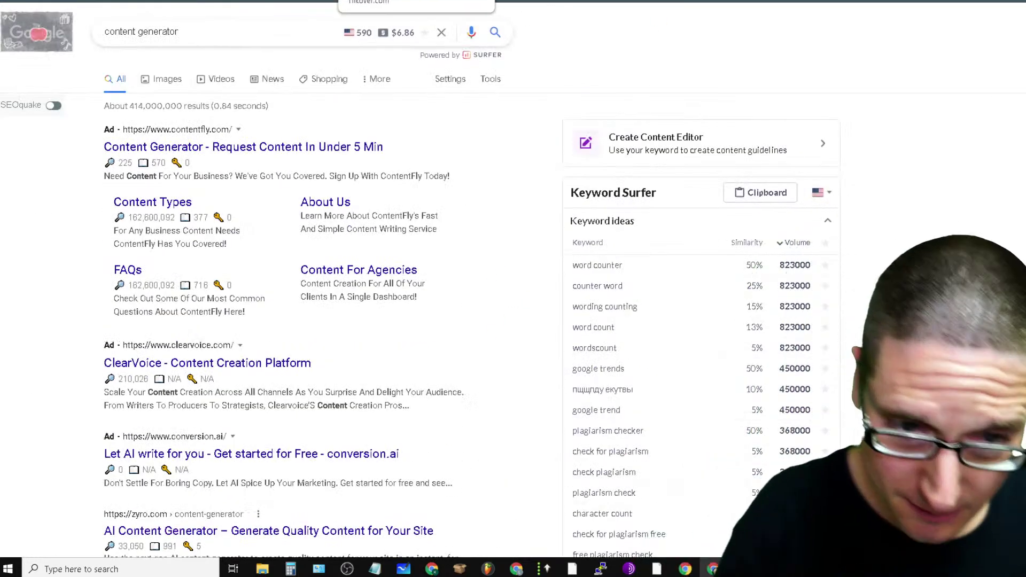
pyautogui.scroll(-7, 338, 211)
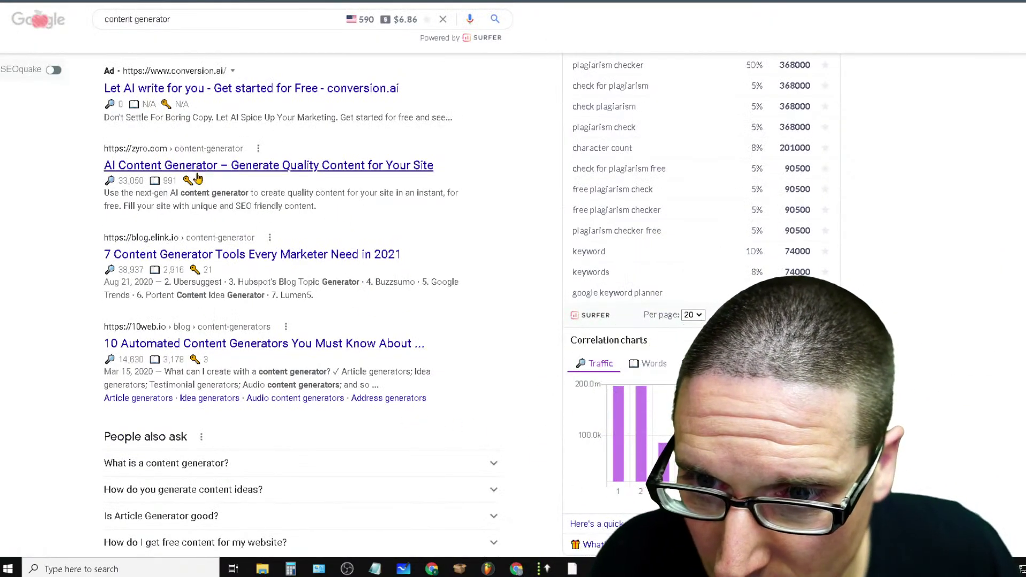
pyautogui.click(345, 167)
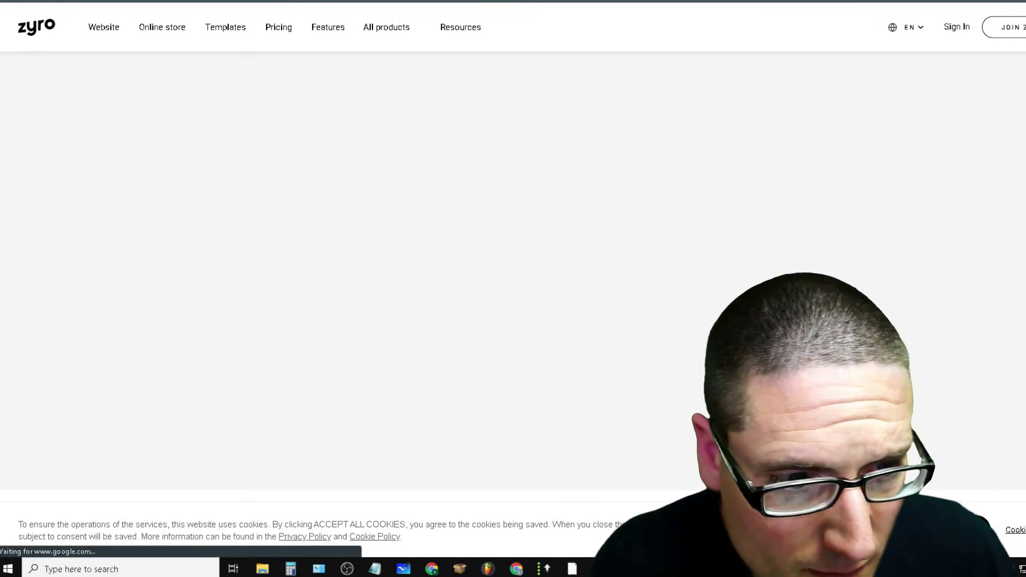
pyautogui.scroll(-15, 513, 267)
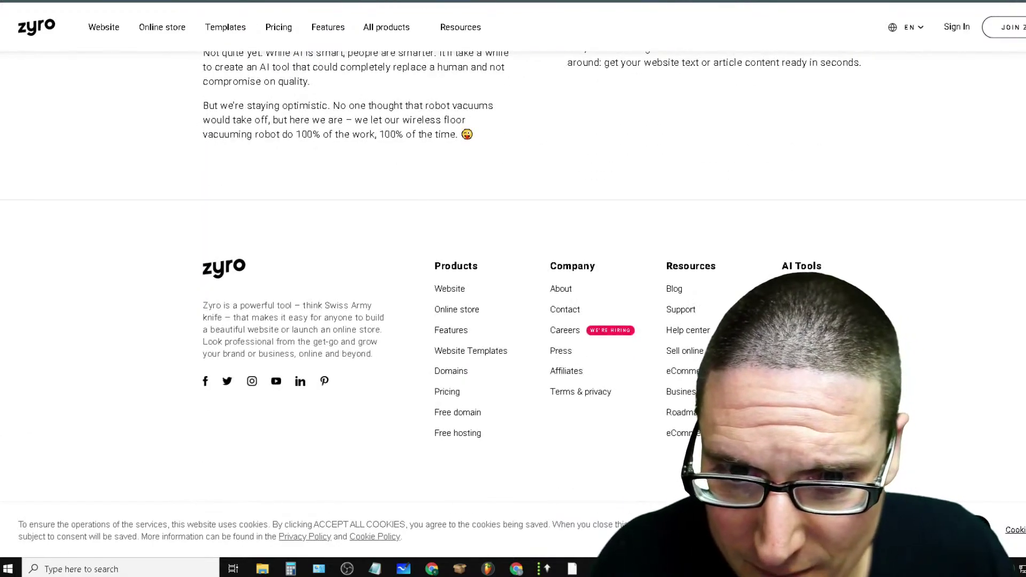
# Copy Zyro's AI Writer text from 'Generate text instantly' through the 'How does AI Writer work?' section
pyautogui.scroll(12, 513, 267)
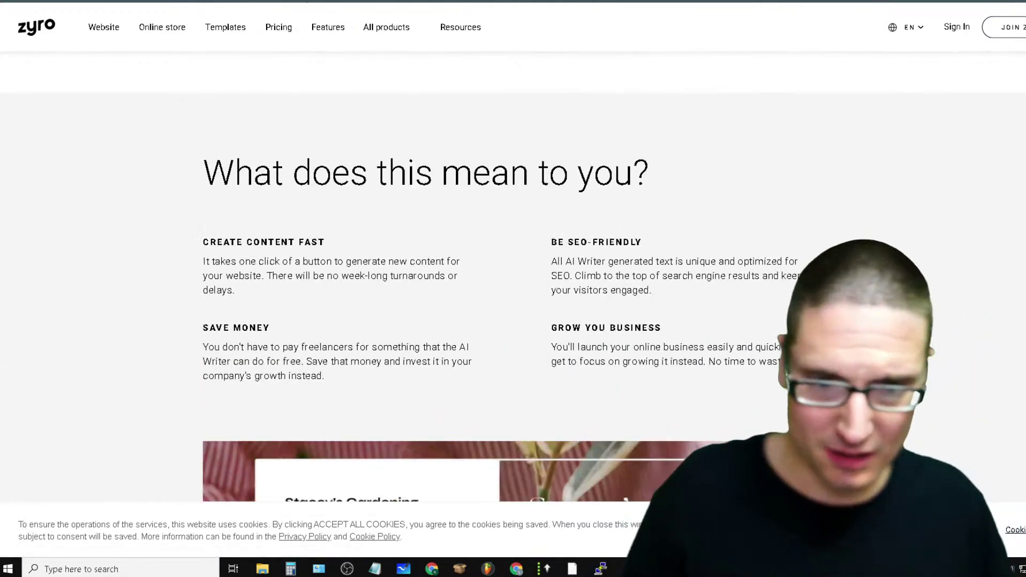
pyautogui.scroll(10, 513, 268)
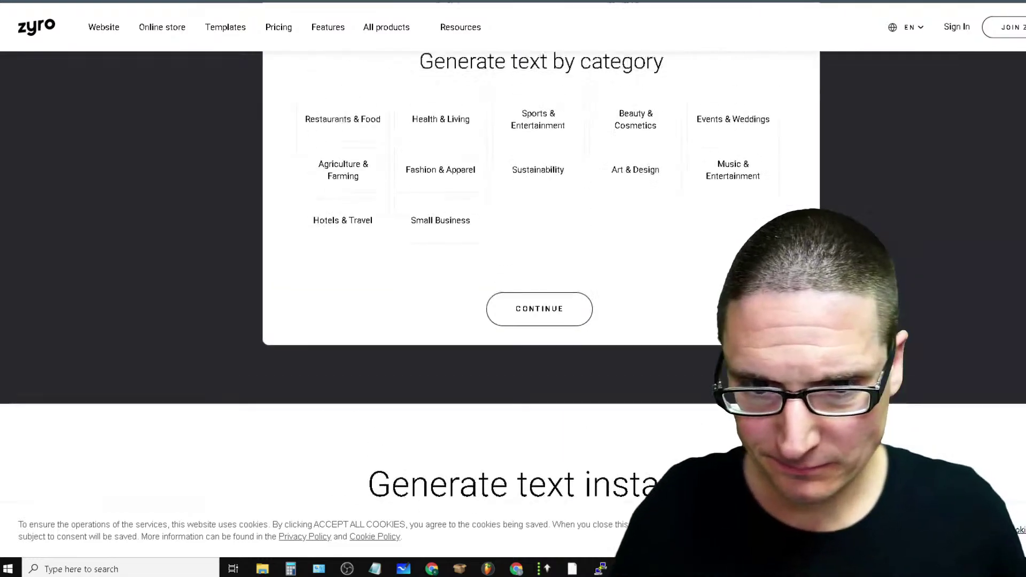
pyautogui.scroll(5, 513, 267)
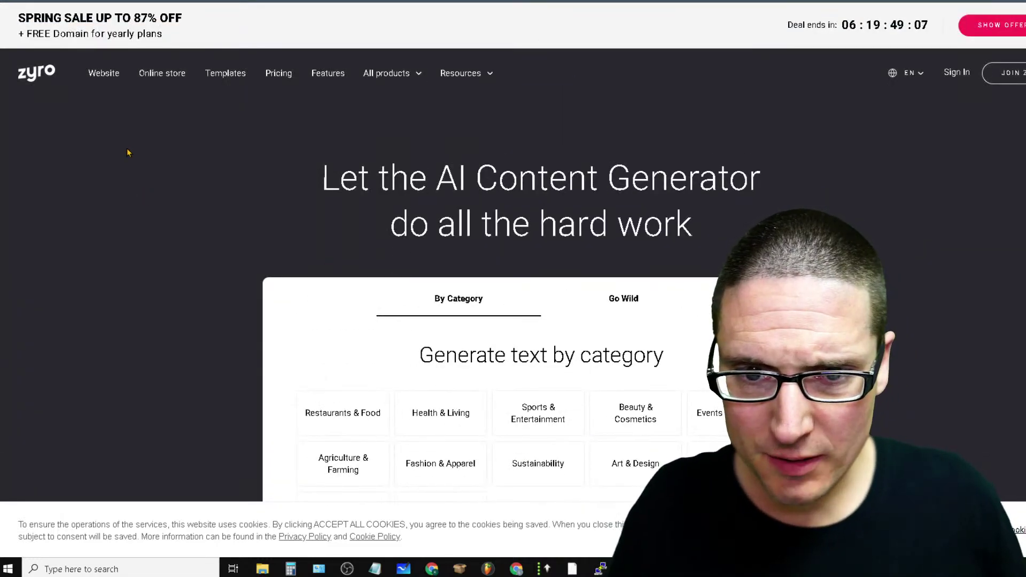
pyautogui.scroll(-7, 614, 229)
pyautogui.scroll(-3, 607, 240)
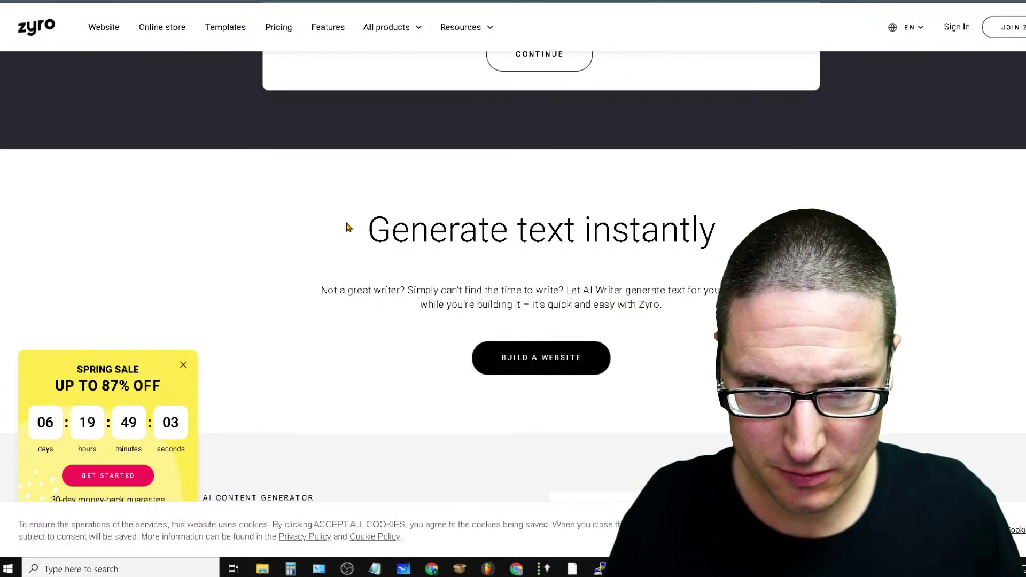
pyautogui.moveTo(346, 224); pyautogui.dragTo(832, 145)
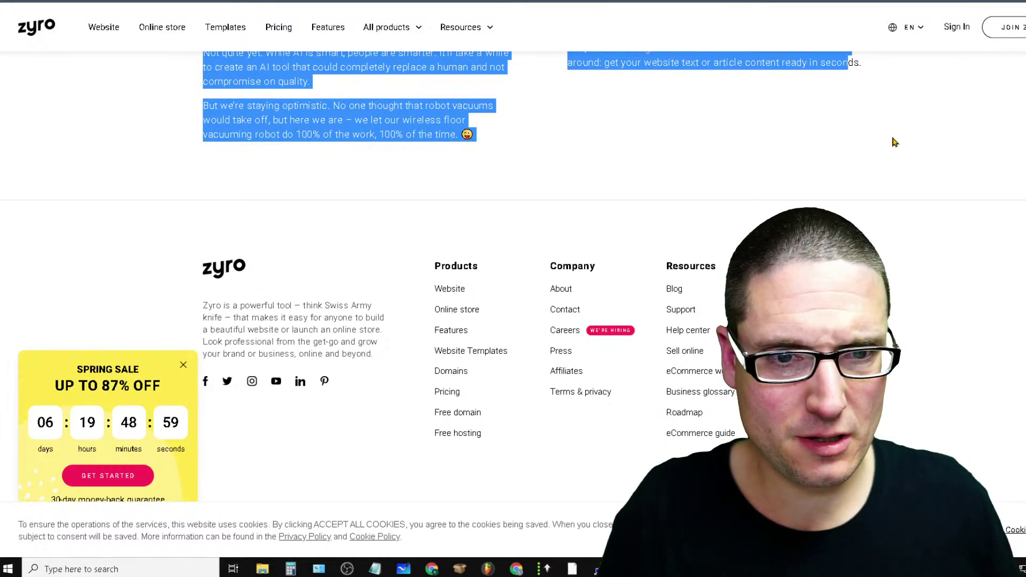
pyautogui.scroll(15, 972, 154)
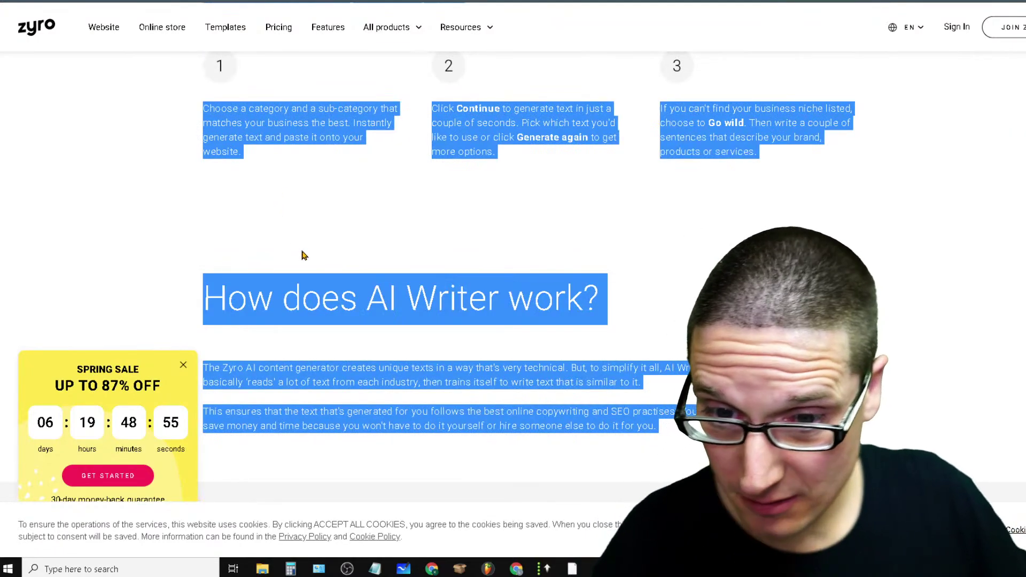
pyautogui.rightClick(322, 301)
pyautogui.click(353, 304)
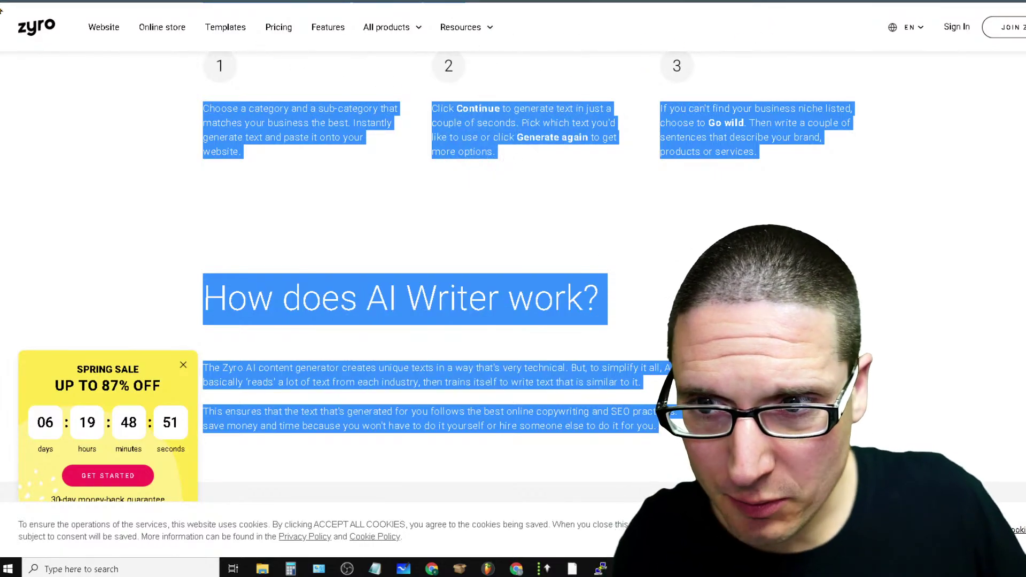
# Back on the Google content generator results, enable MozBar link metrics and review the listings
pyautogui.click(812, 1)
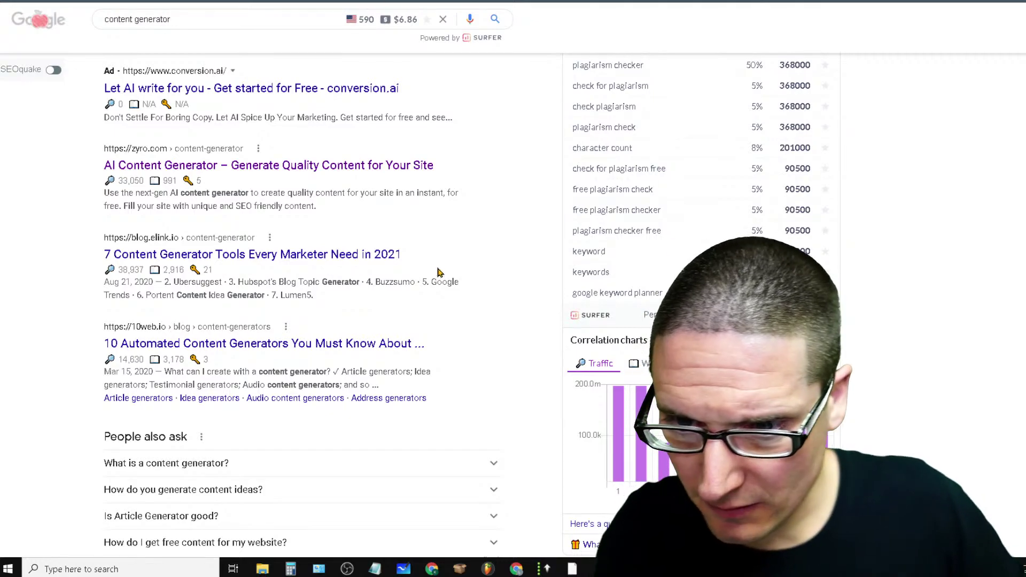
pyautogui.scroll(7, 439, 272)
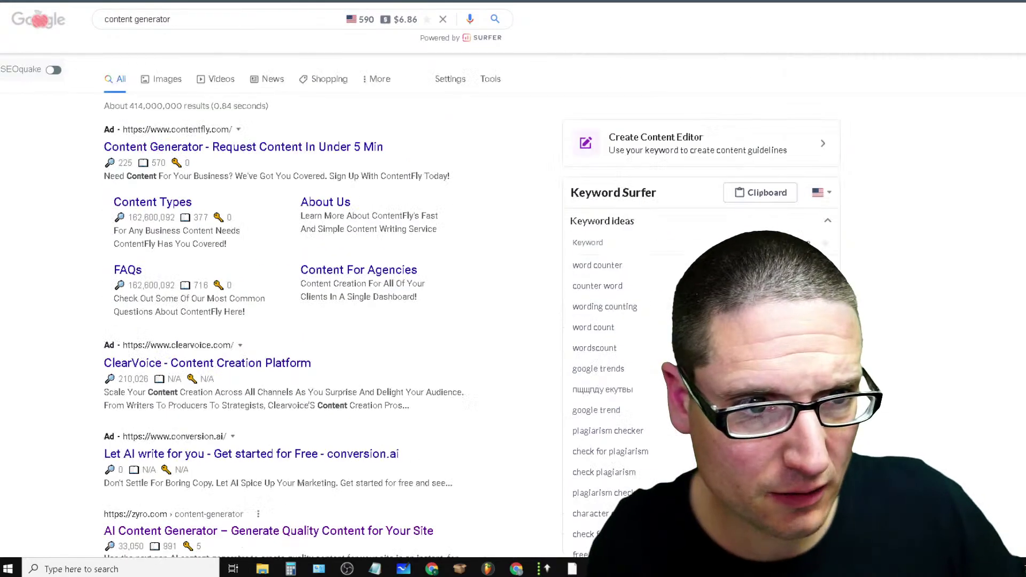
pyautogui.click(910, 1)
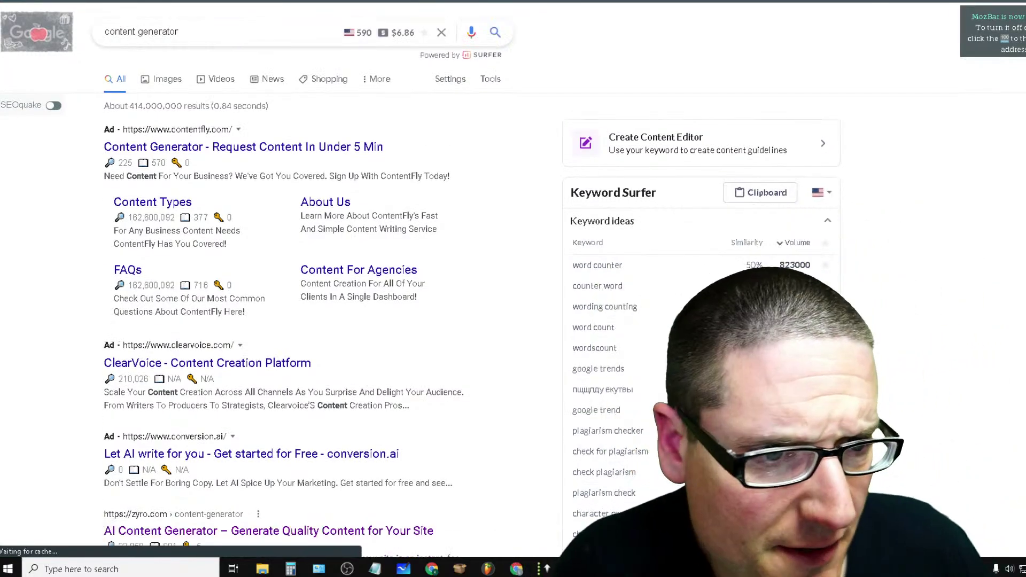
pyautogui.scroll(-10, 320, 288)
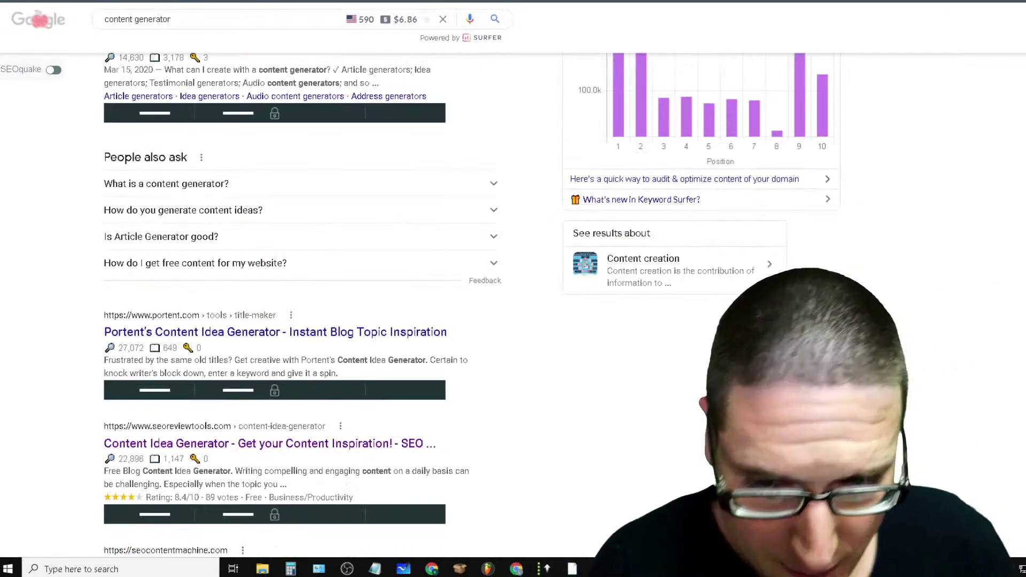
pyautogui.scroll(8, 320, 289)
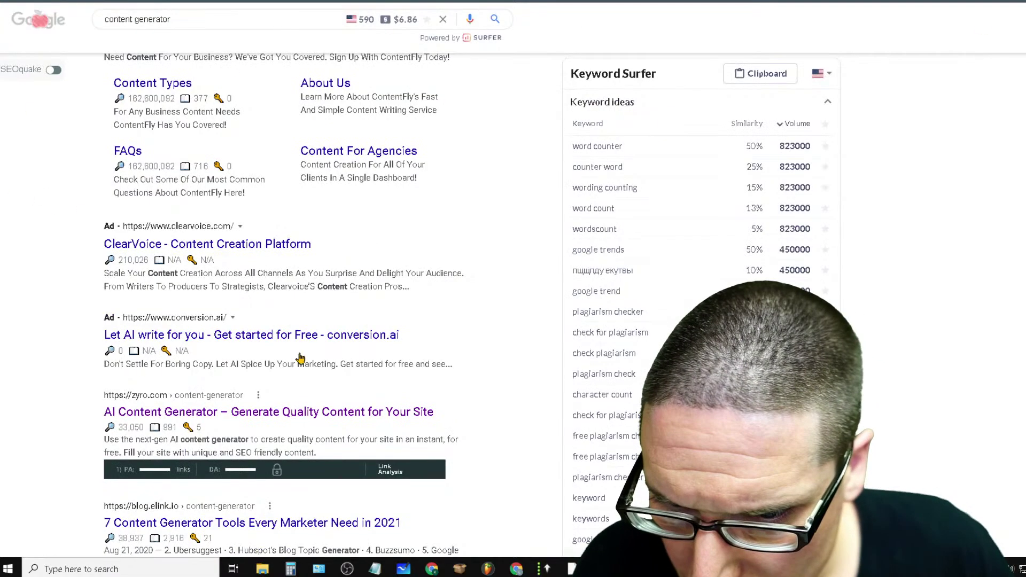
pyautogui.scroll(-3, 257, 390)
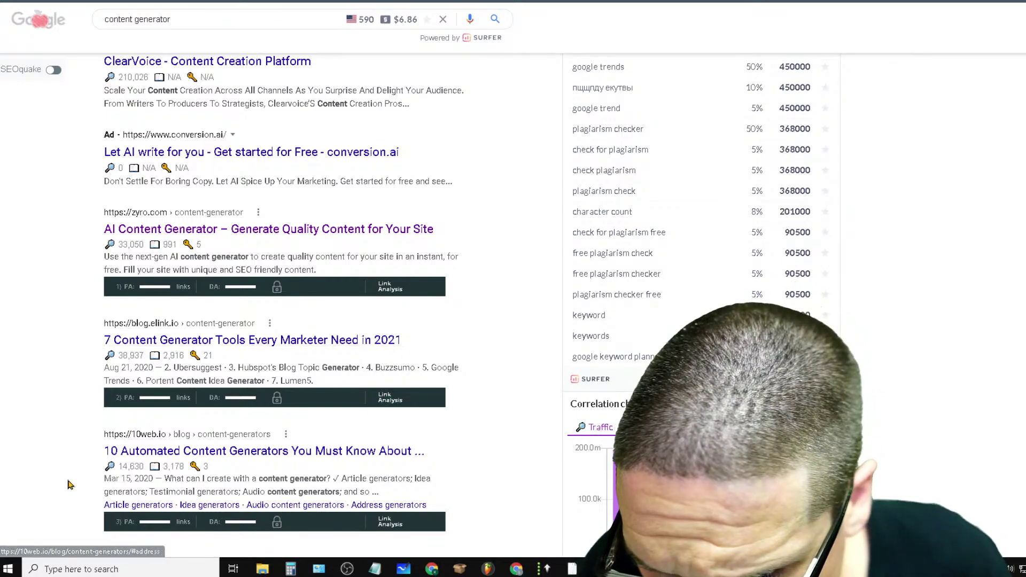
pyautogui.scroll(5, 411, 454)
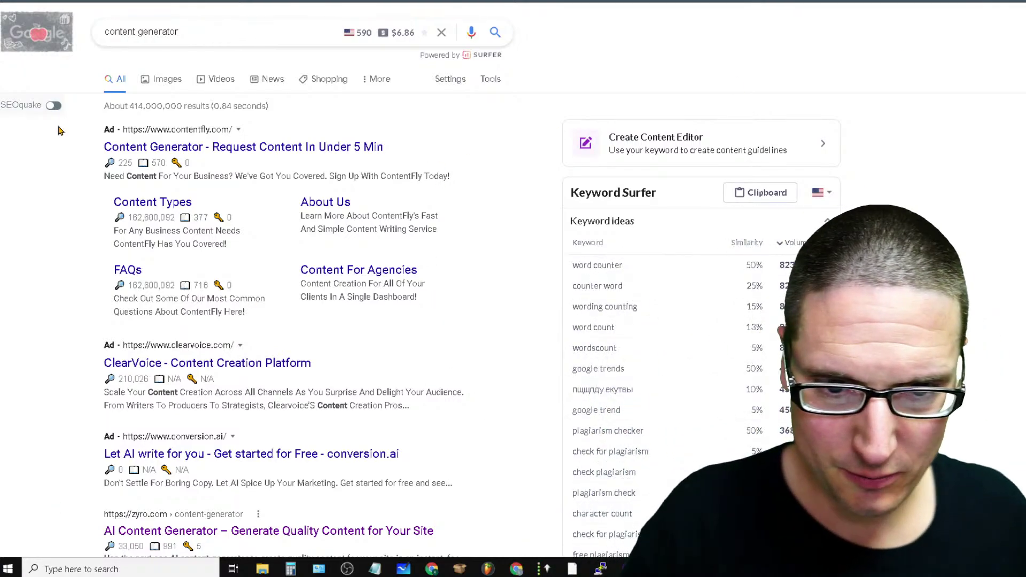
pyautogui.click(197, 33)
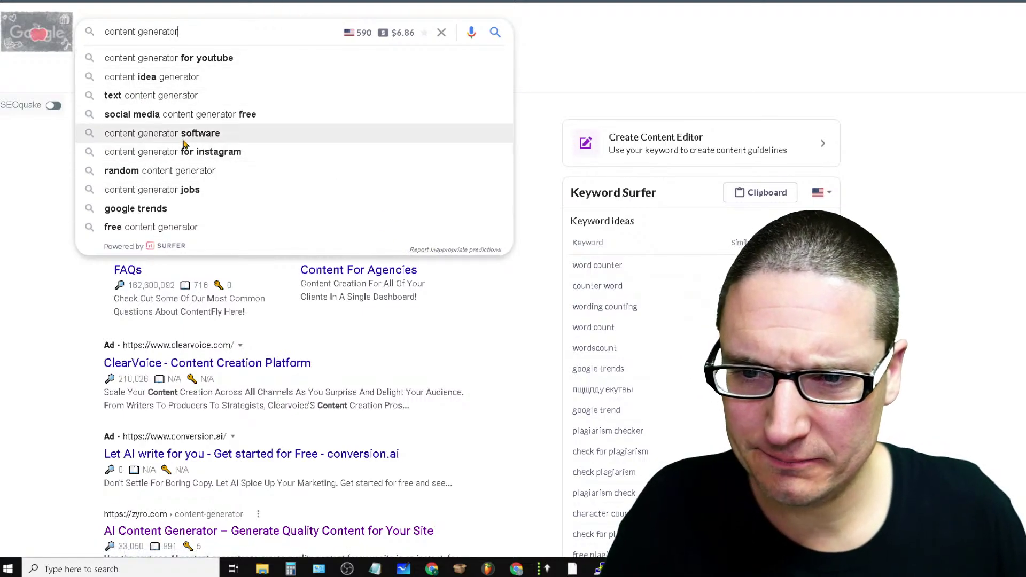
pyautogui.moveTo(263, 32); pyautogui.dragTo(19, 36)
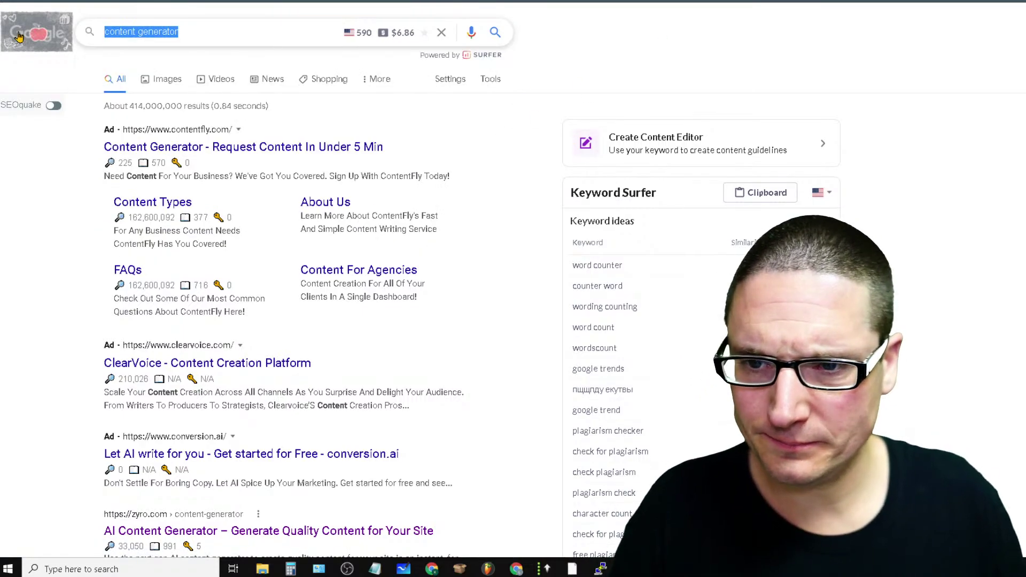
pyautogui.press('BackSpace')
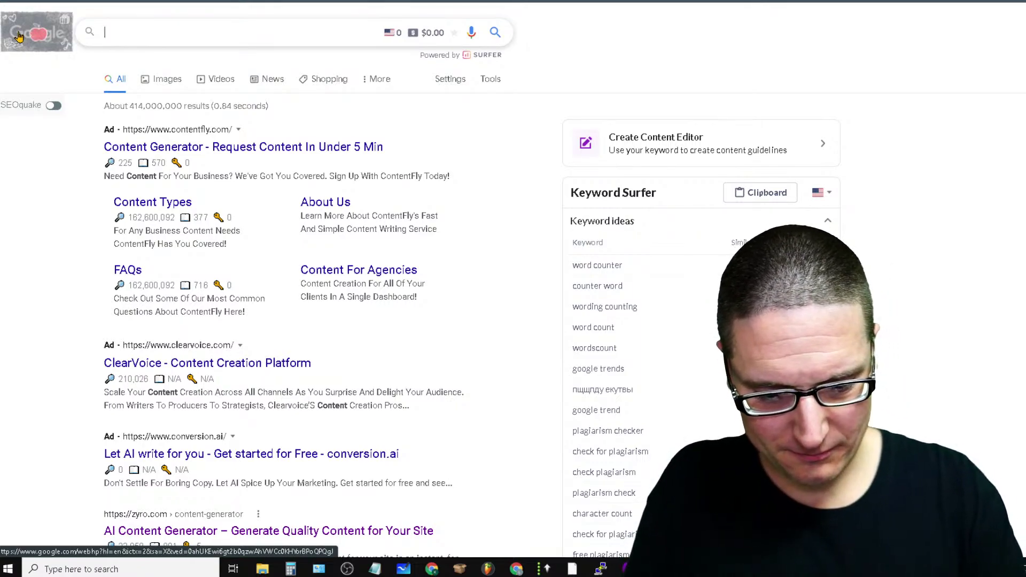
pyautogui.write('c')
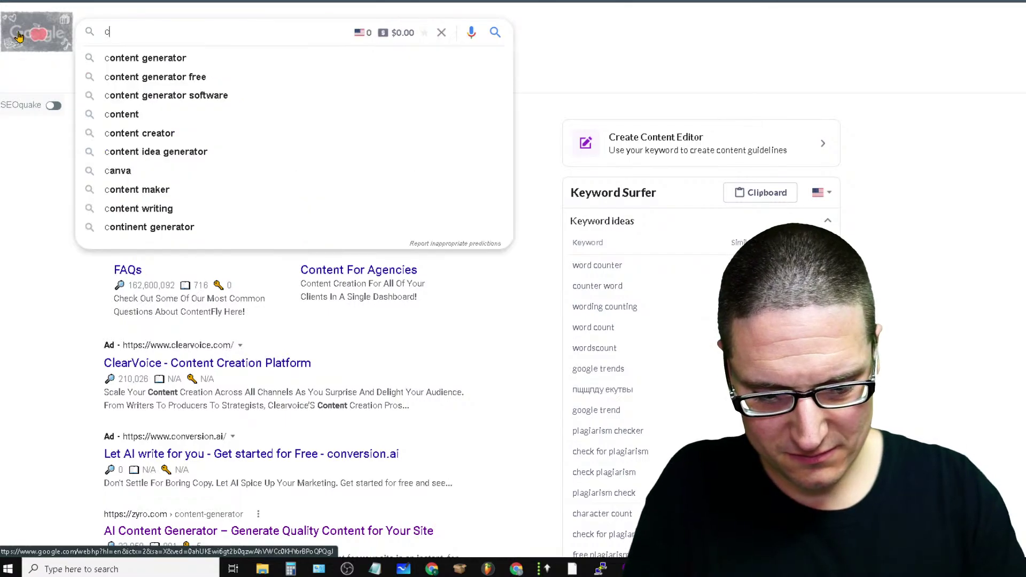
pyautogui.write('ontent writier ')
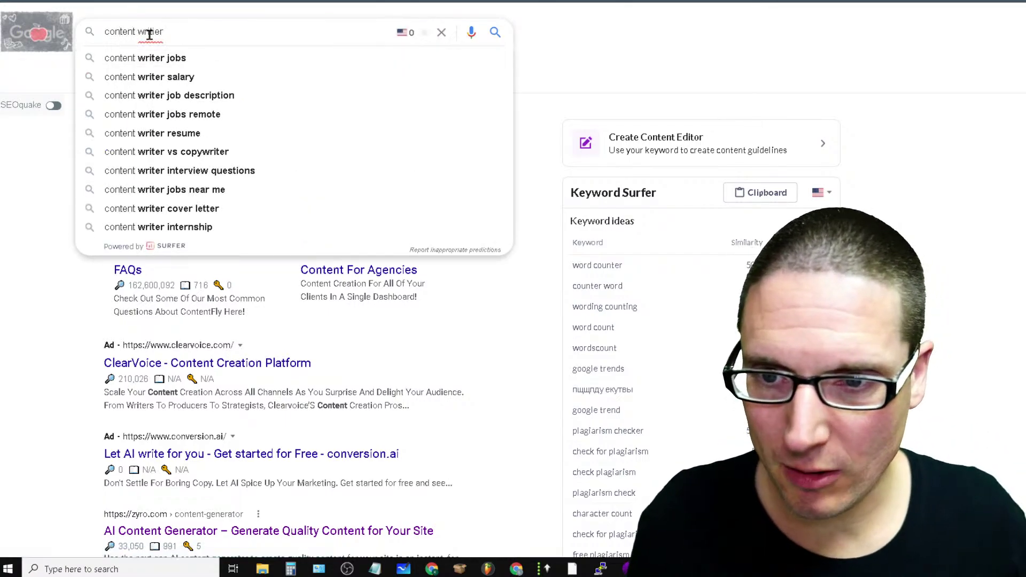
pyautogui.press('BackSpace')
pyautogui.press('BackSpace')
pyautogui.press('BackSpace')
pyautogui.press('BackSpace')
pyautogui.write('er')
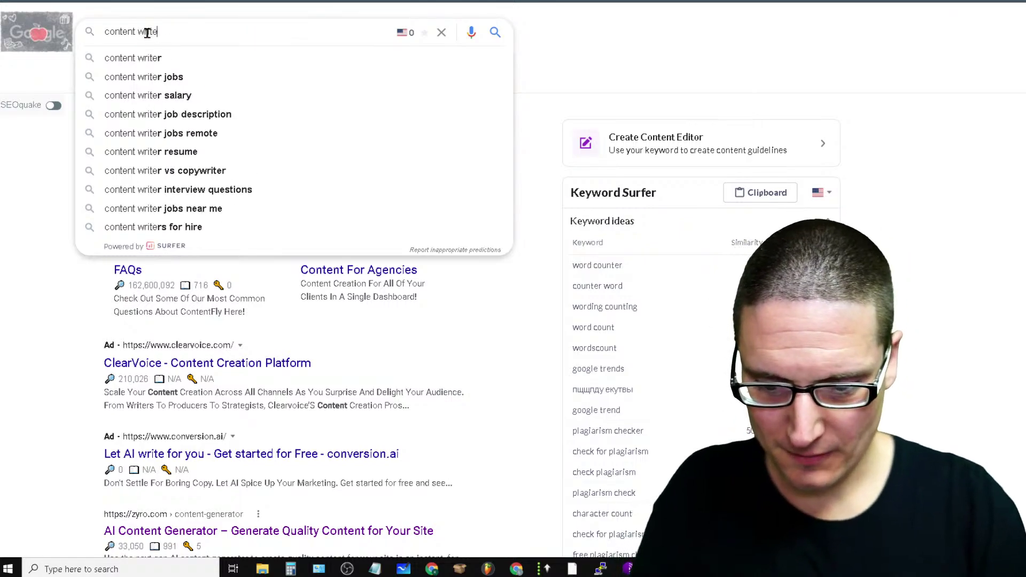
pyautogui.press('Return')
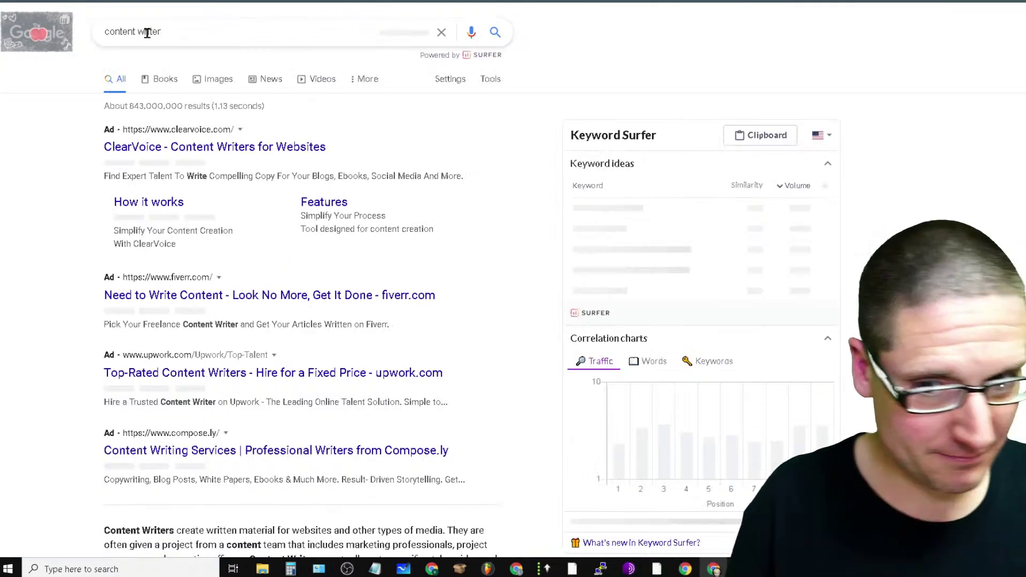
pyautogui.scroll(-6, 503, 193)
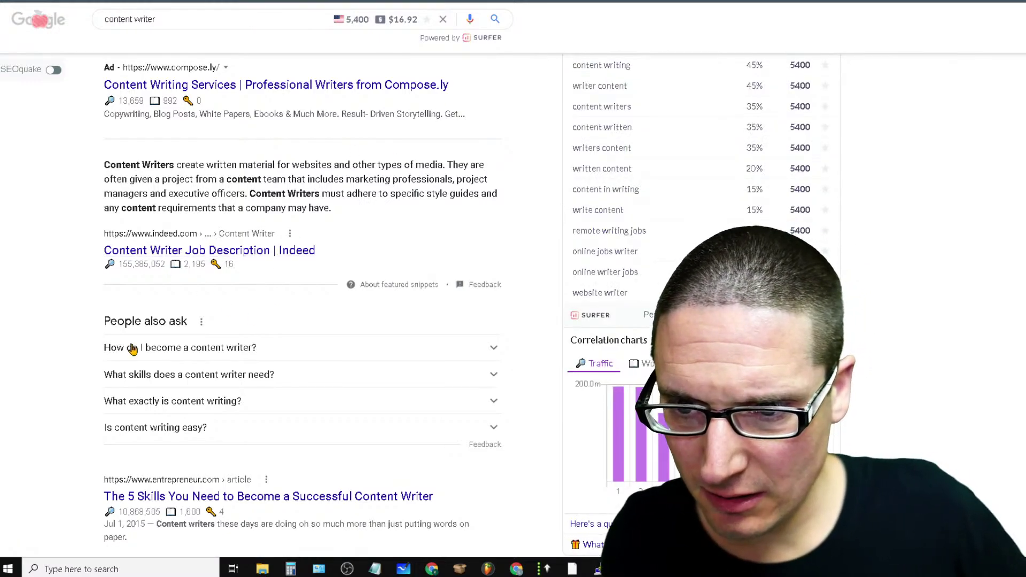
pyautogui.scroll(-6, 301, 390)
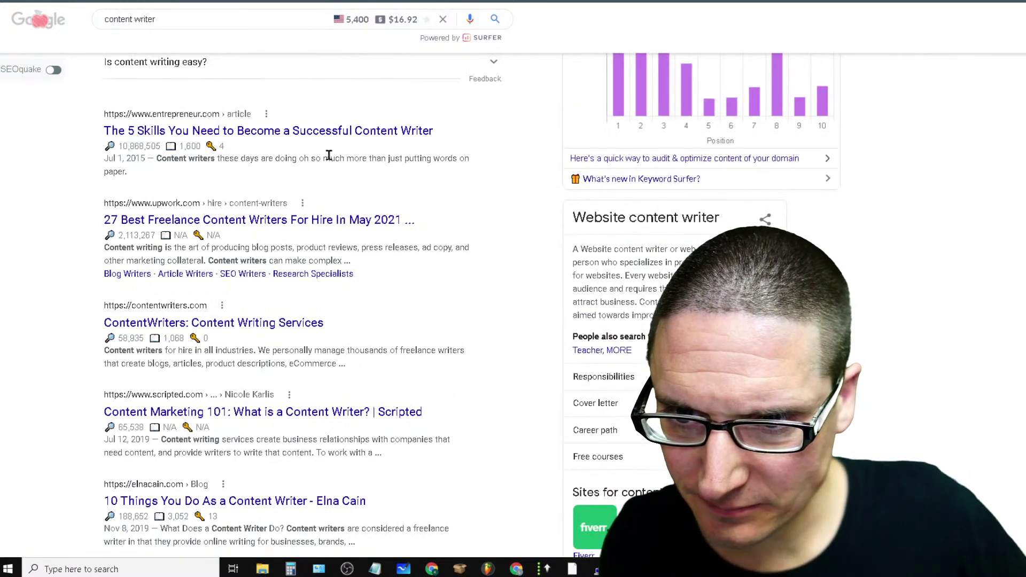
pyautogui.scroll(10, 222, 189)
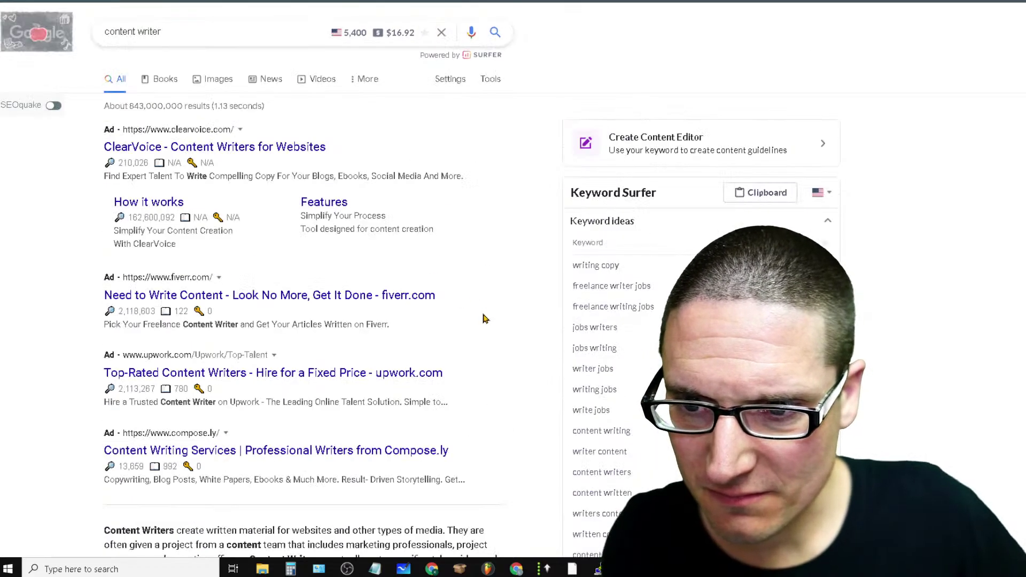
pyautogui.scroll(-4, 429, 479)
pyautogui.scroll(-7, 329, 505)
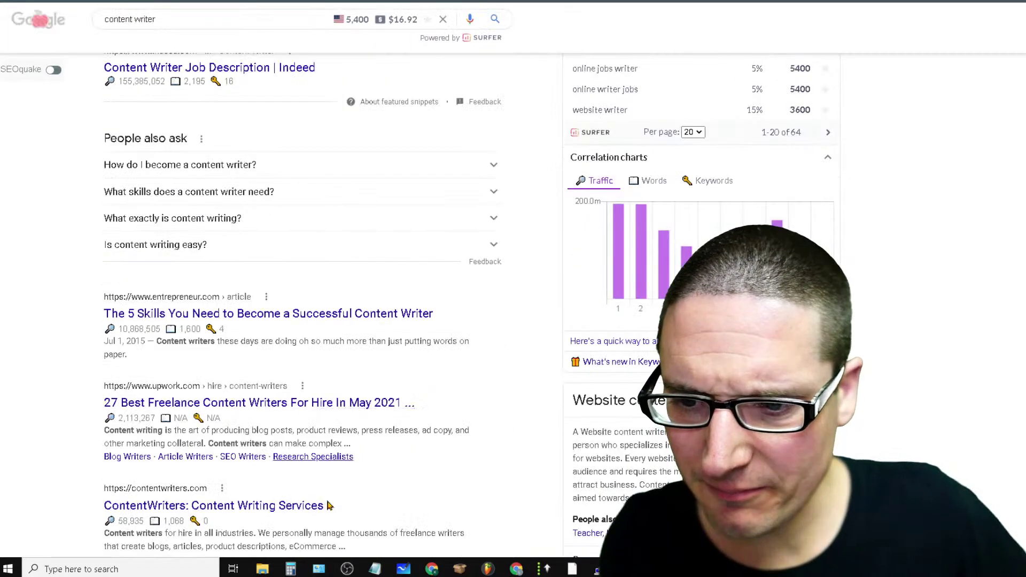
# Open the Entrepreneur article 'The 5 Skills You Need to Become a Successful Content Writer' and read through it
pyautogui.click(262, 321)
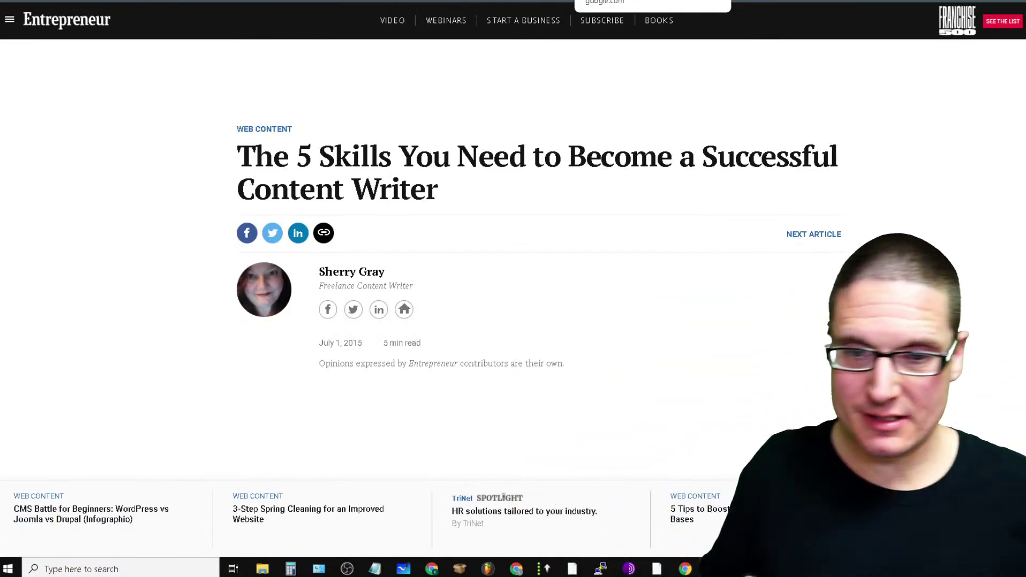
pyautogui.scroll(-7, 597, 419)
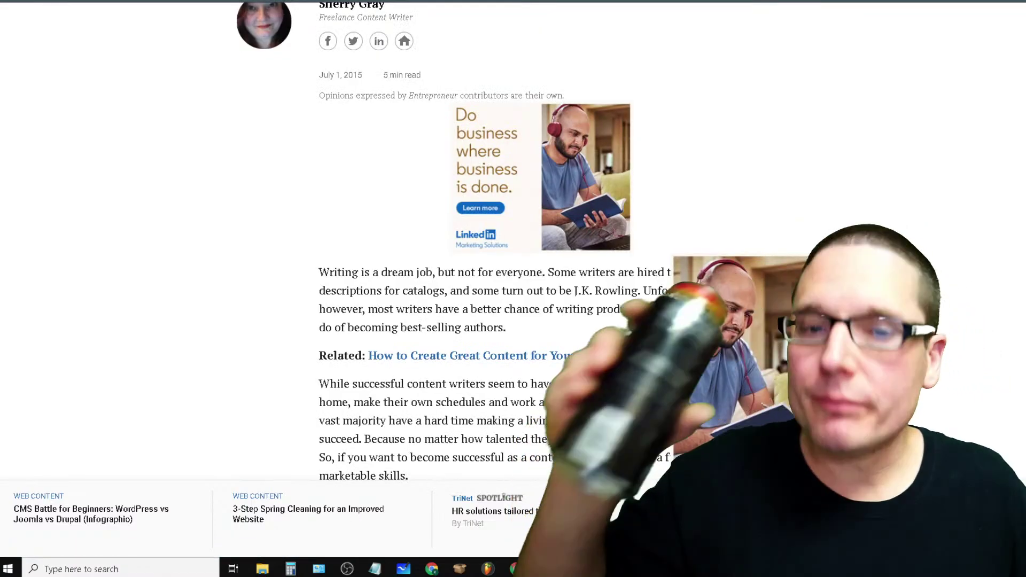
pyautogui.scroll(-7, 503, 497)
pyautogui.scroll(-20, 504, 497)
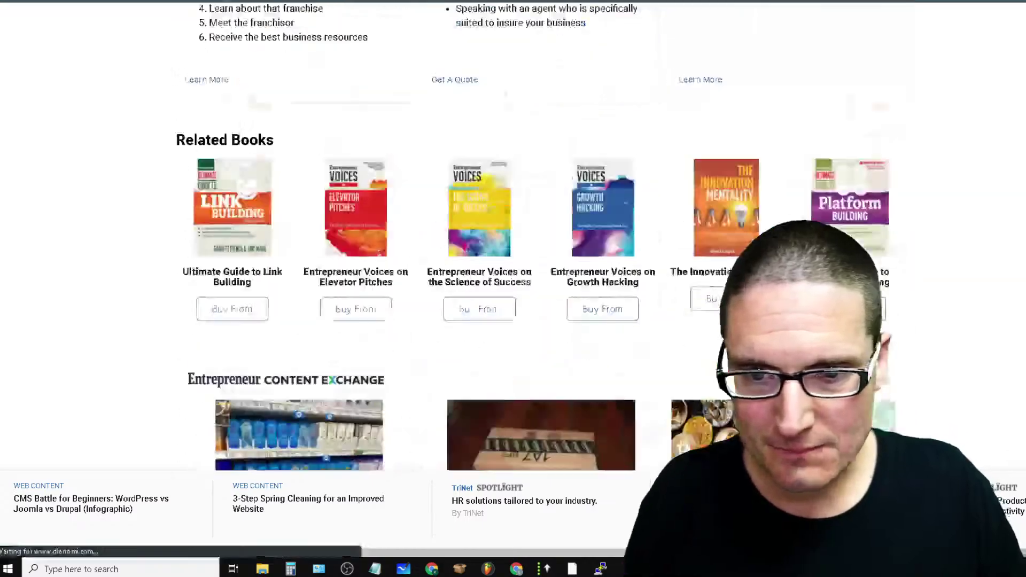
pyautogui.scroll(10, 504, 497)
pyautogui.scroll(-3, 438, 406)
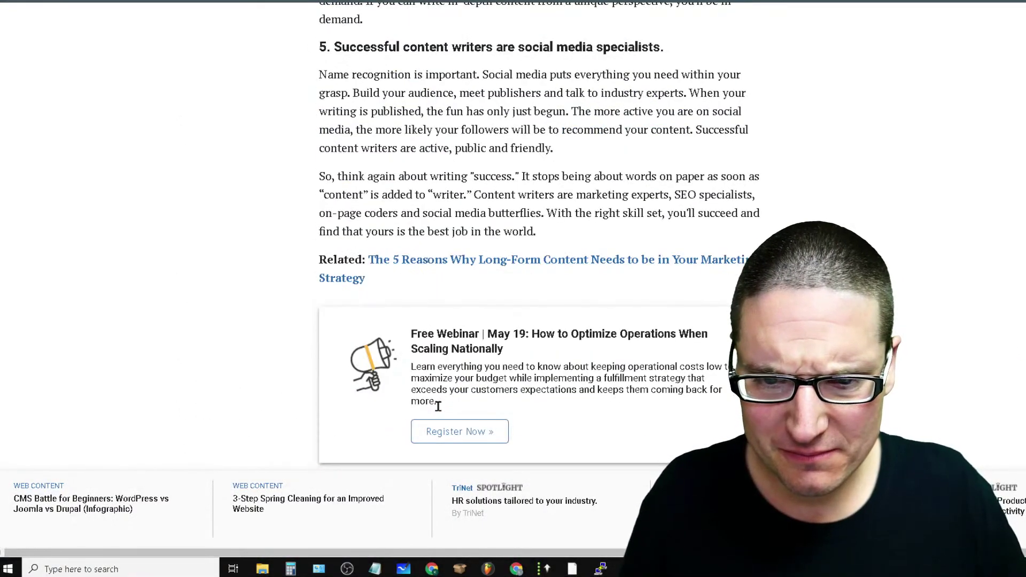
# Copy the article body text and return to WordAi
pyautogui.moveTo(570, 236); pyautogui.dragTo(376, 525)
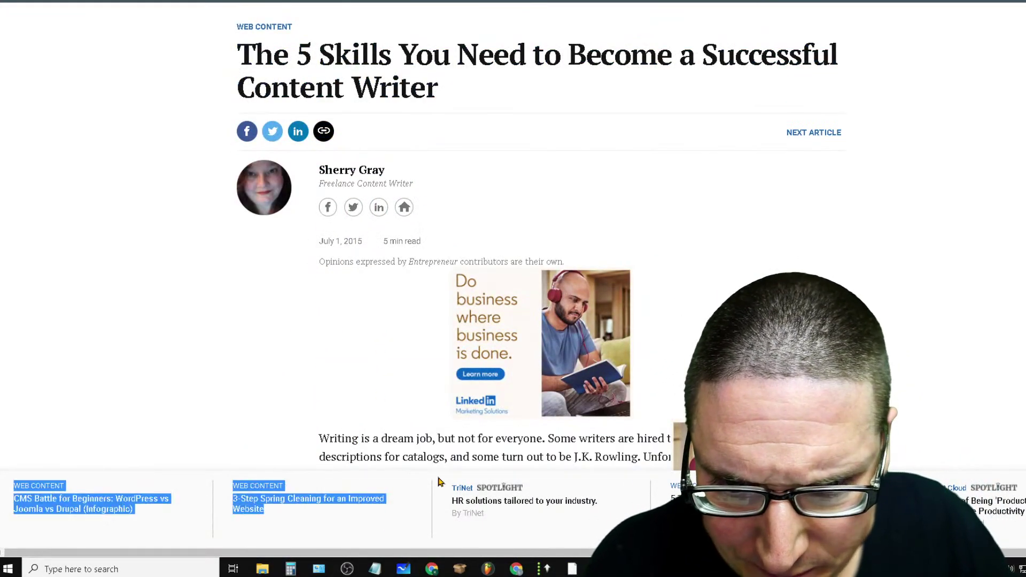
pyautogui.moveTo(438, 482); pyautogui.dragTo(326, 442)
pyautogui.rightClick(332, 443)
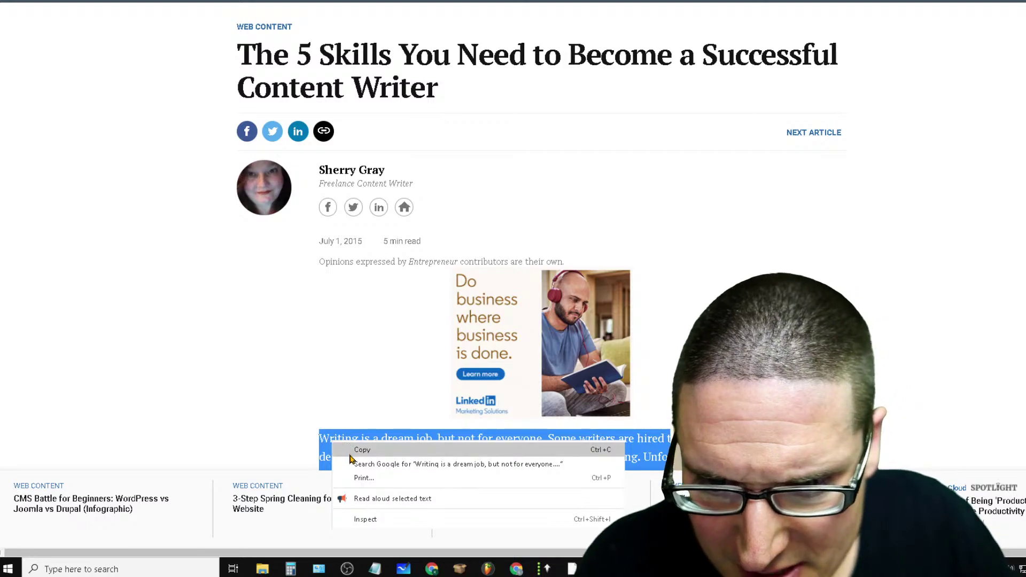
pyautogui.click(353, 450)
pyautogui.click(459, 2)
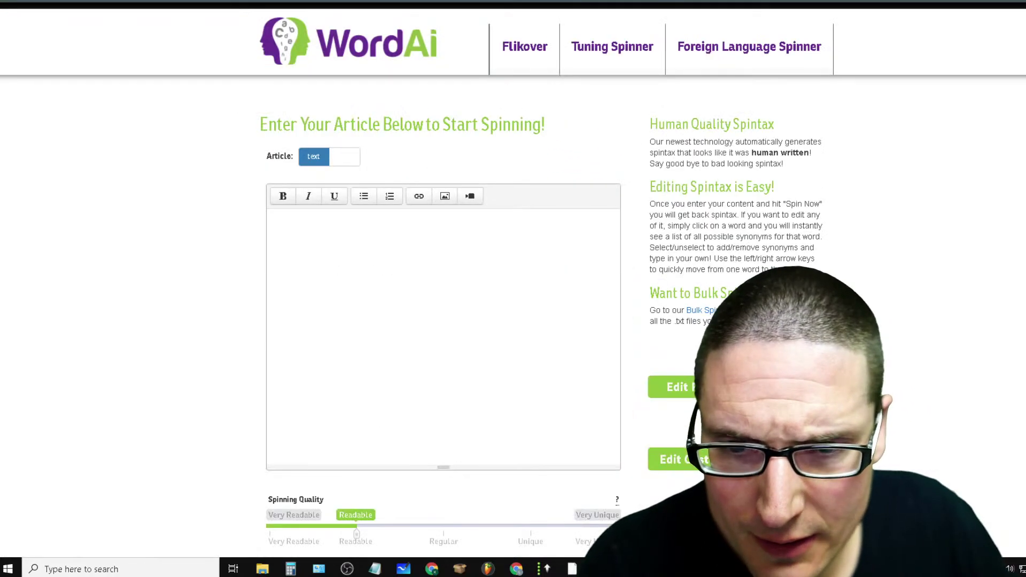
# Paste the article; set quality to Unique, titles on, sentence rearranging off
pyautogui.rightClick(290, 221)
pyautogui.click(316, 316)
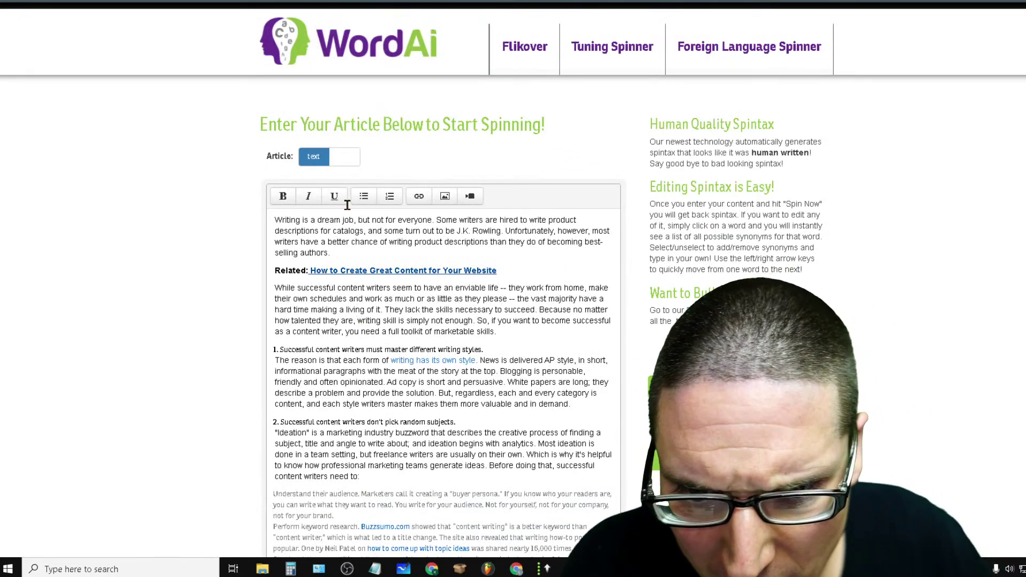
pyautogui.scroll(-10, 424, 447)
pyautogui.scroll(9, 437, 509)
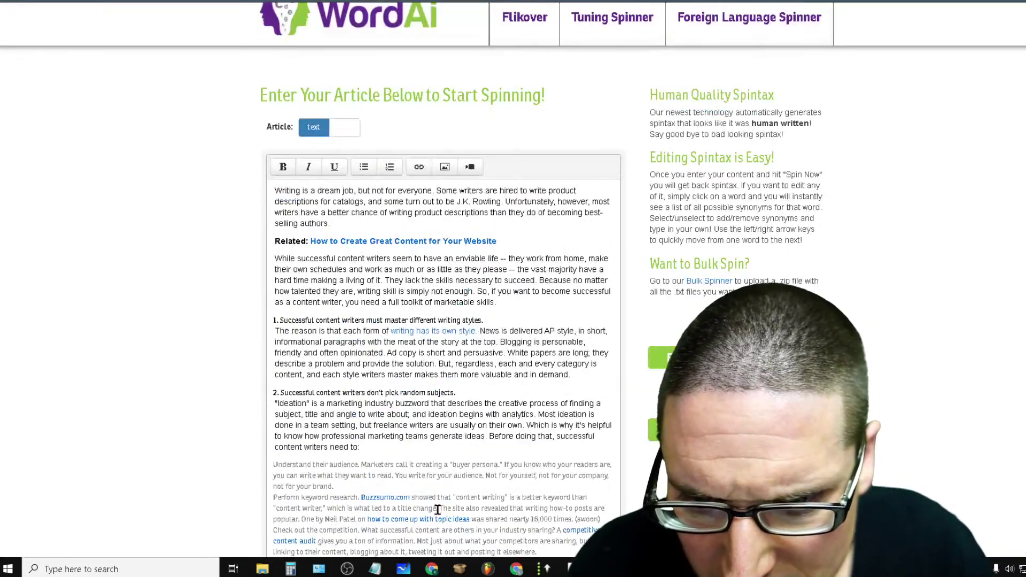
pyautogui.scroll(-10, 438, 510)
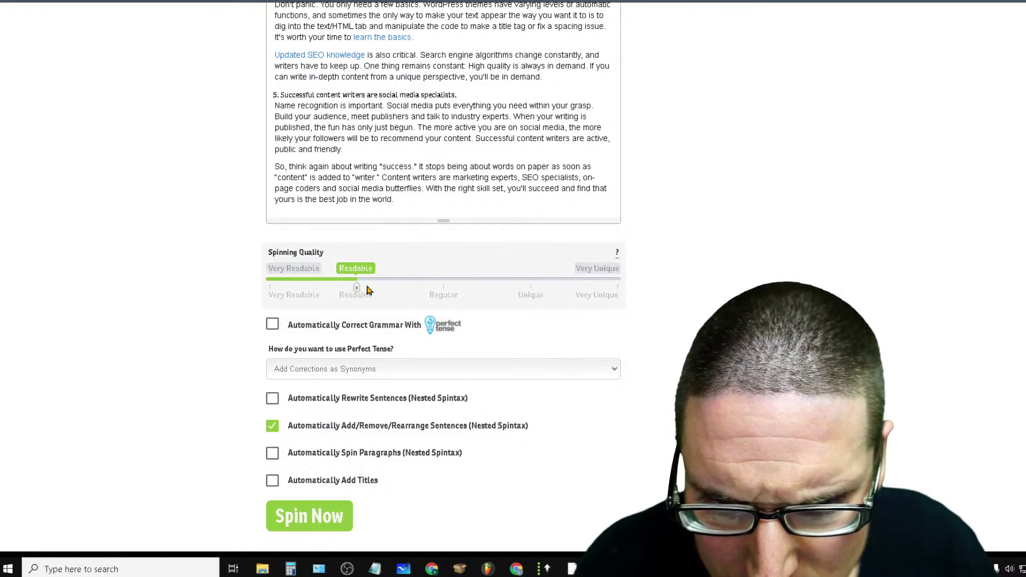
pyautogui.moveTo(367, 289); pyautogui.dragTo(518, 306)
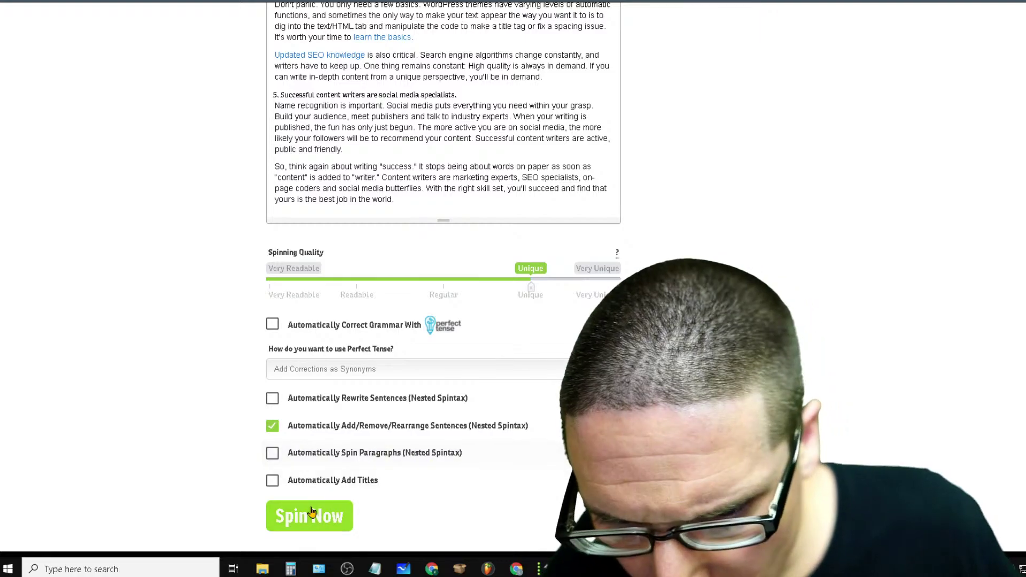
pyautogui.click(347, 481)
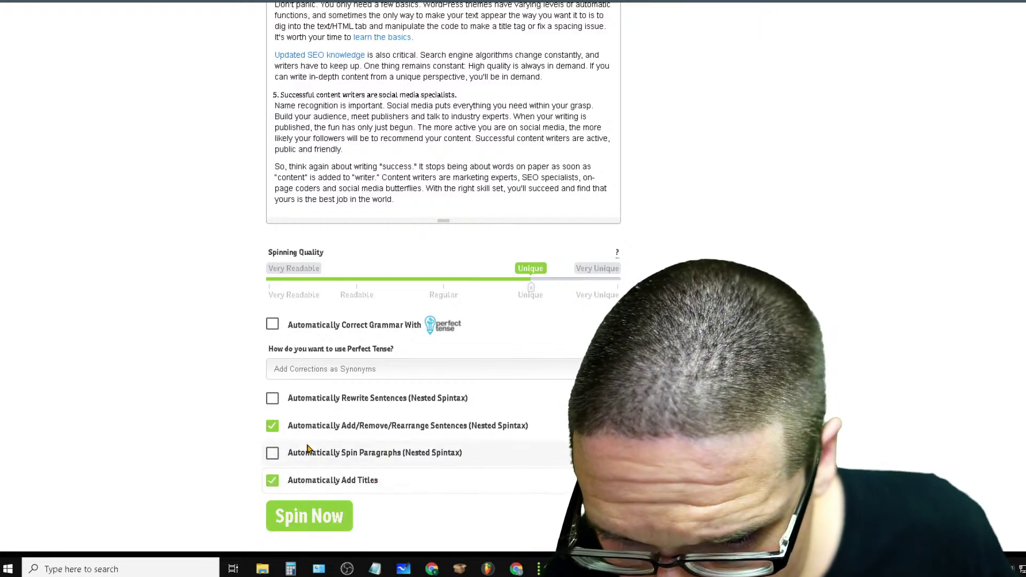
pyautogui.click(321, 425)
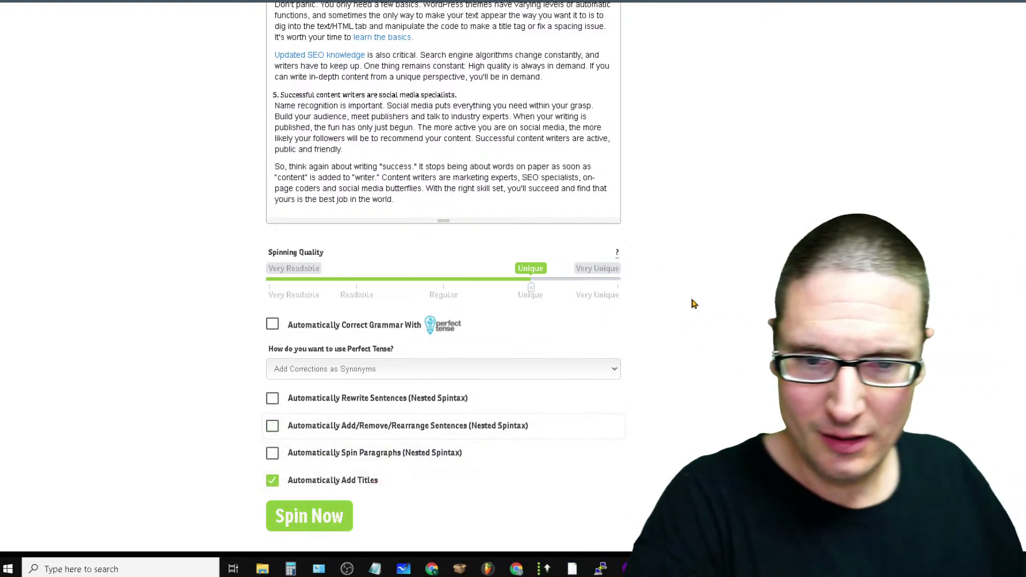
# Delete the two 'Related' link lines from the pasted article
pyautogui.scroll(20, 691, 304)
pyautogui.moveTo(497, 270); pyautogui.dragTo(274, 270)
pyautogui.press('BackSpace')
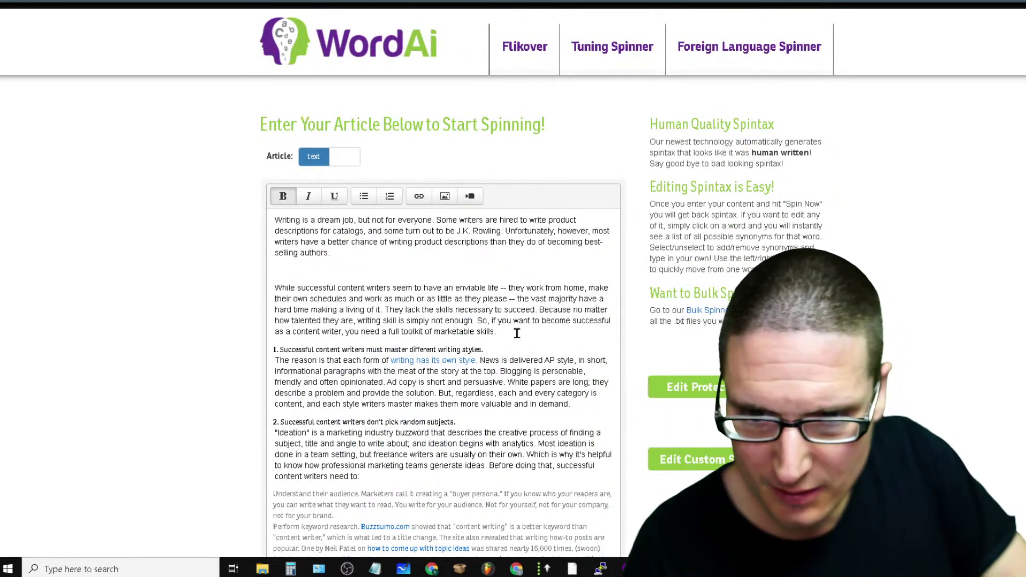
pyautogui.scroll(-7, 452, 273)
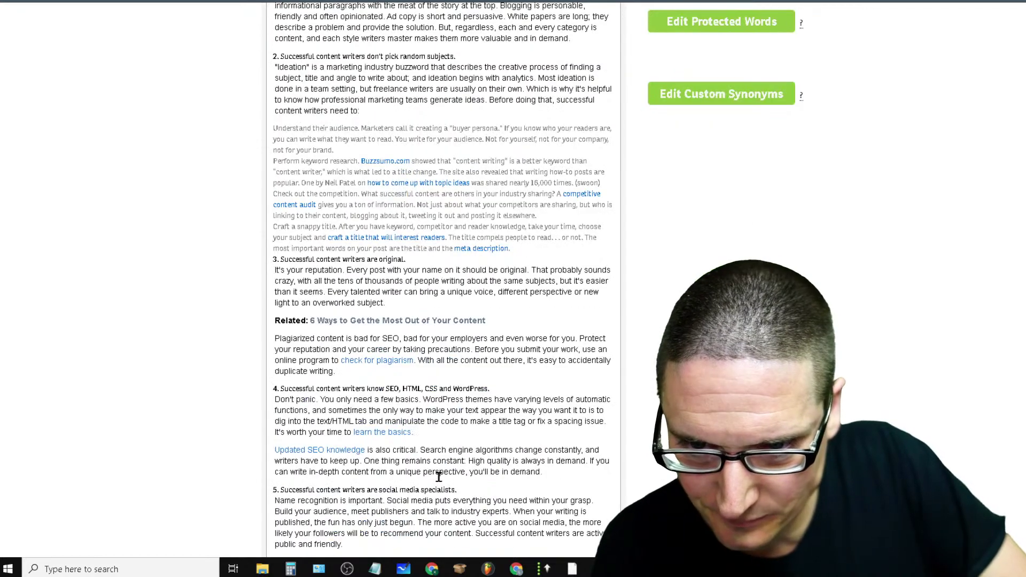
pyautogui.click(522, 324)
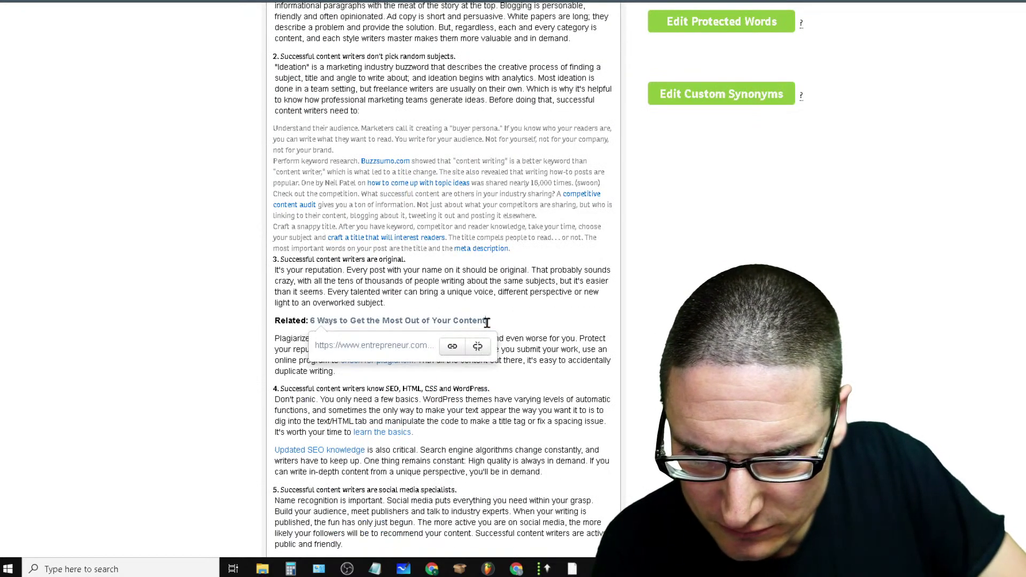
pyautogui.hotkey('shift', 'Left')
pyautogui.hotkey('shift', 'Left')
pyautogui.hotkey('shift', 'Left')
pyautogui.hotkey('shift', 'Left')
pyautogui.moveTo(267, 337); pyautogui.dragTo(267, 321)
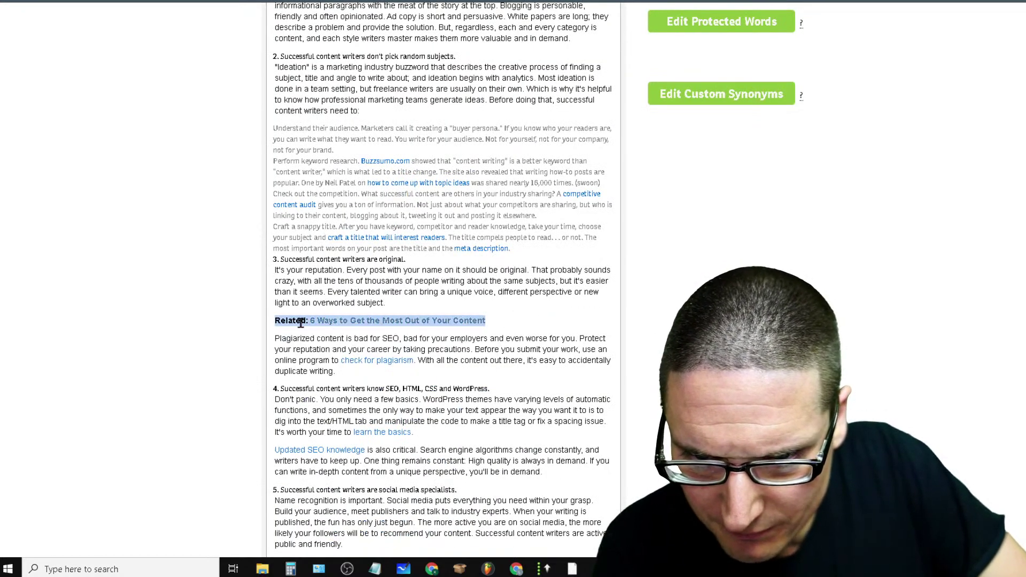
pyautogui.press('BackSpace')
pyautogui.scroll(-4, 446, 137)
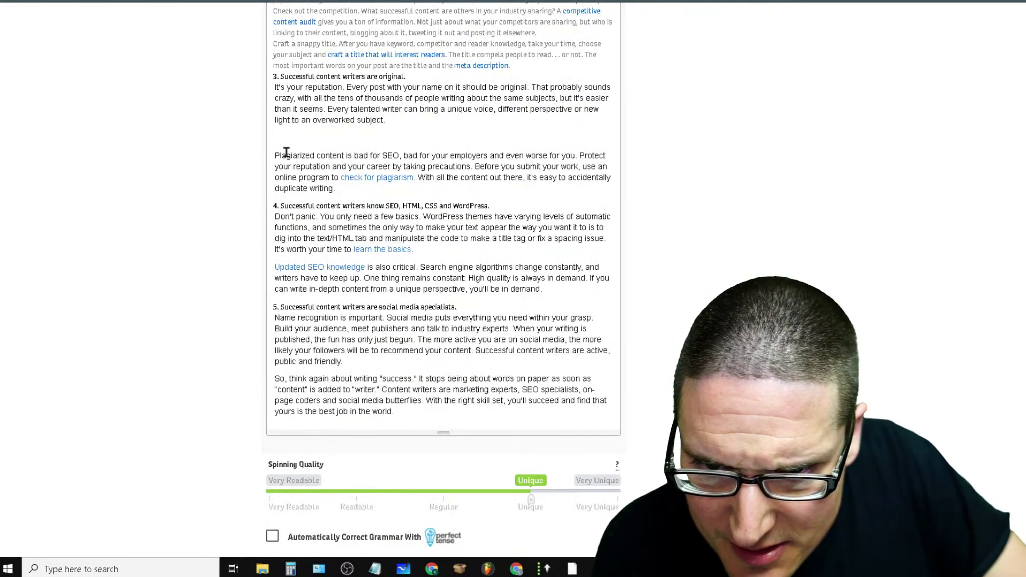
pyautogui.scroll(4, 505, 219)
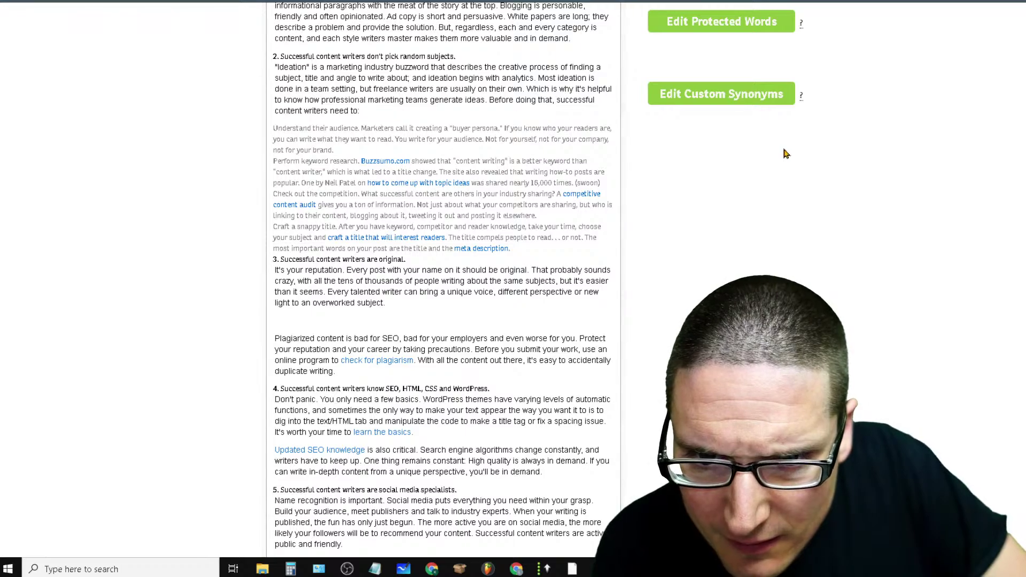
# Add a blank line after 'content writers need to:' and start the spin
pyautogui.press('Return')
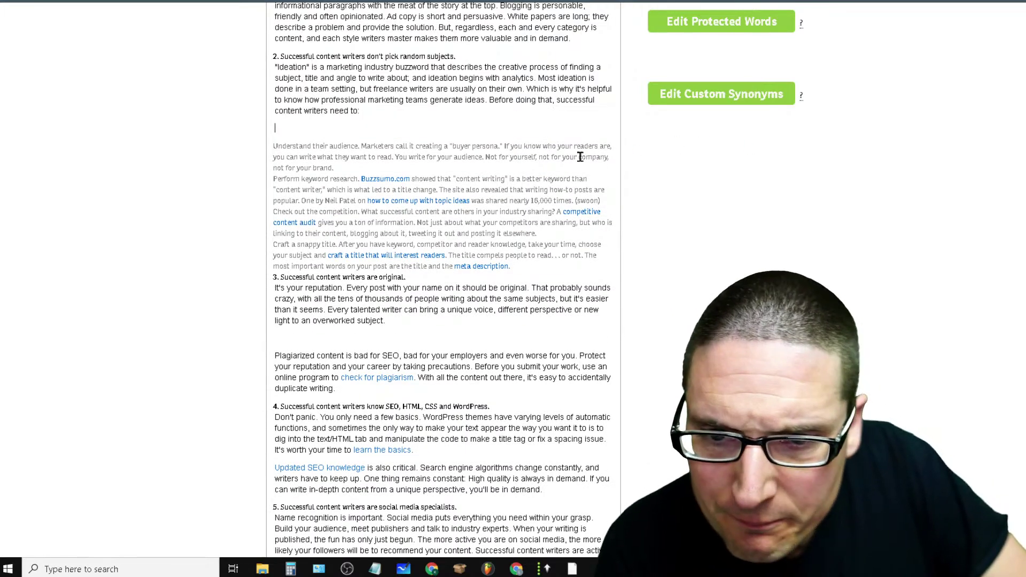
pyautogui.scroll(4, 442, 251)
pyautogui.scroll(-15, 610, 148)
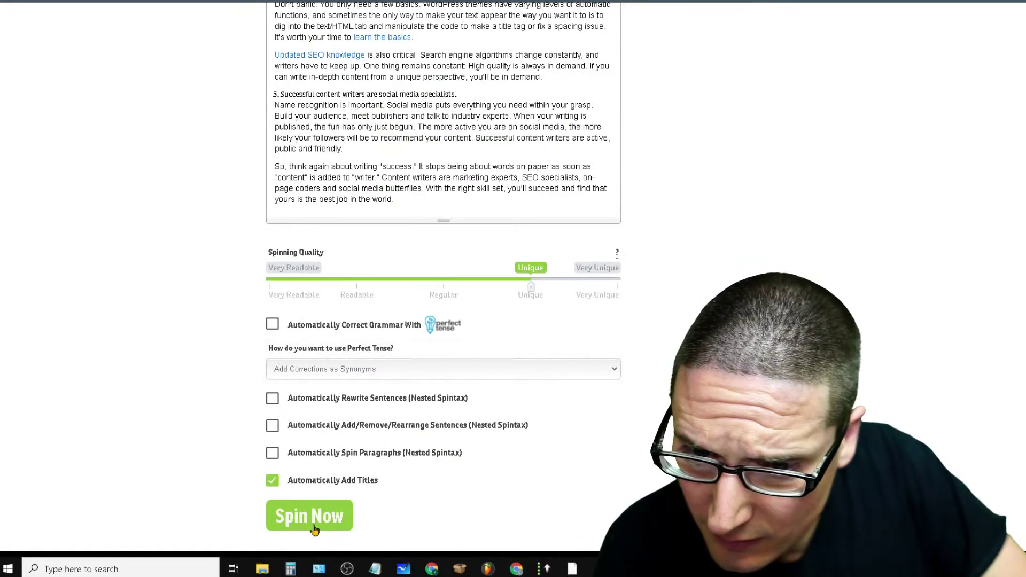
pyautogui.click(333, 516)
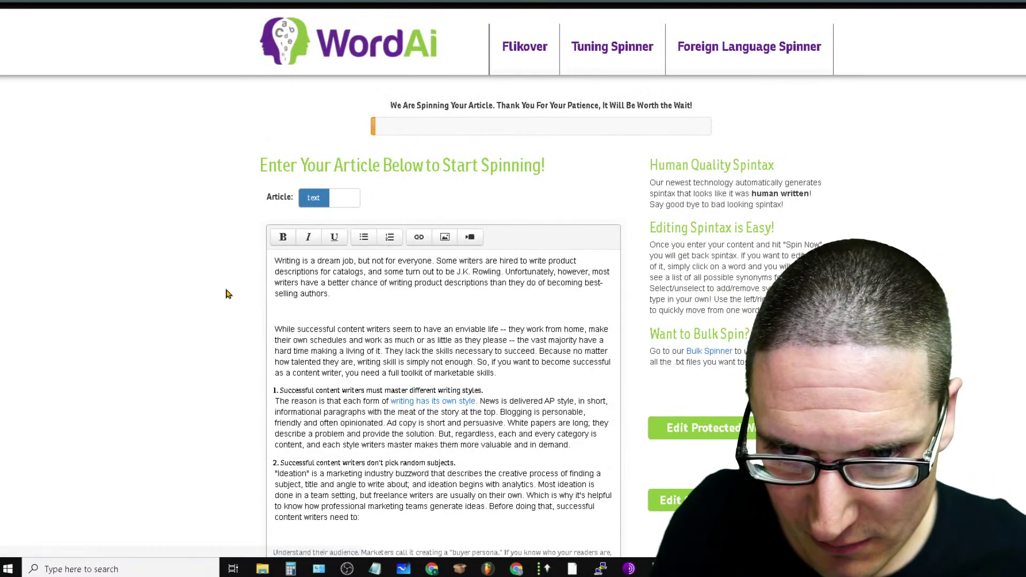
# Open Woorank from Flikover's Access Tools list
pyautogui.hotkey('ctrl', 'Tab')
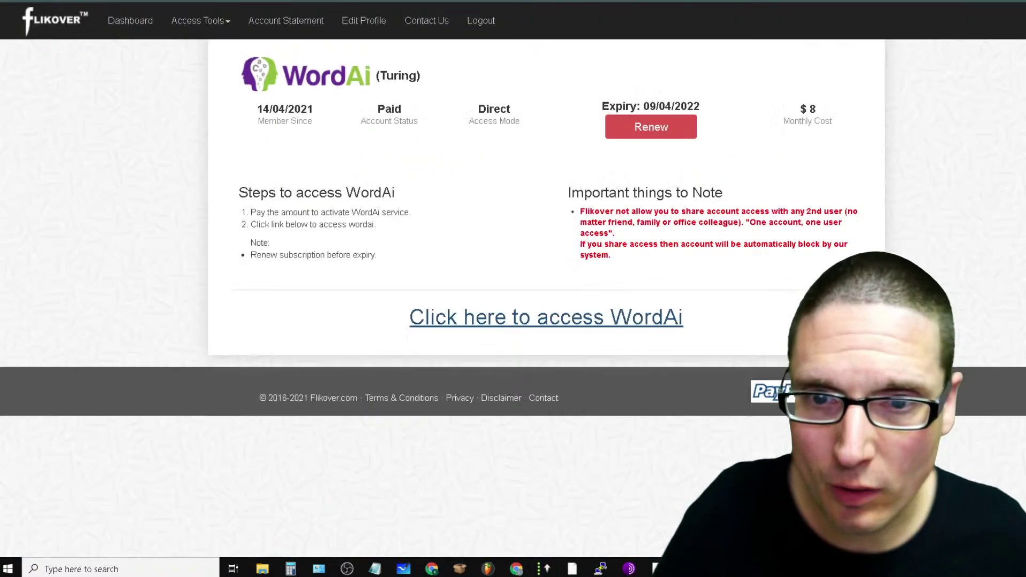
pyautogui.click(210, 24)
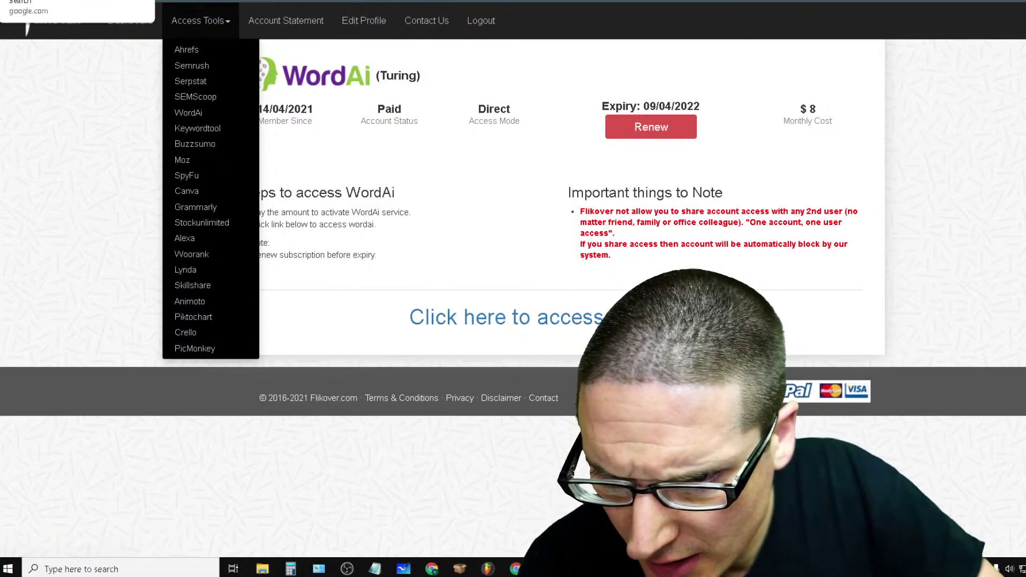
pyautogui.click(210, 261)
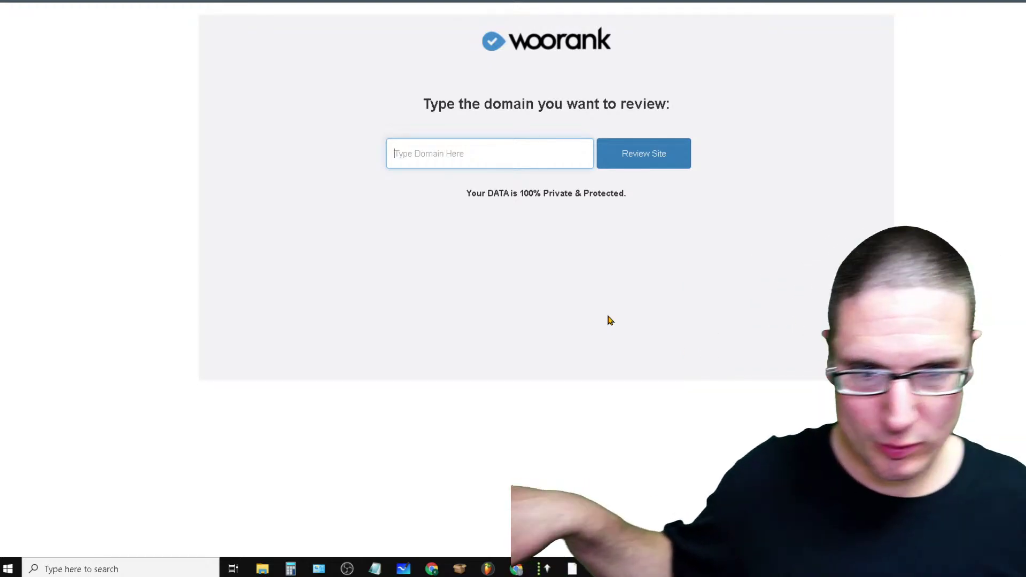
# Submit horizonmoversqc.com for a Woorank review and try to generate it
pyautogui.click(465, 158)
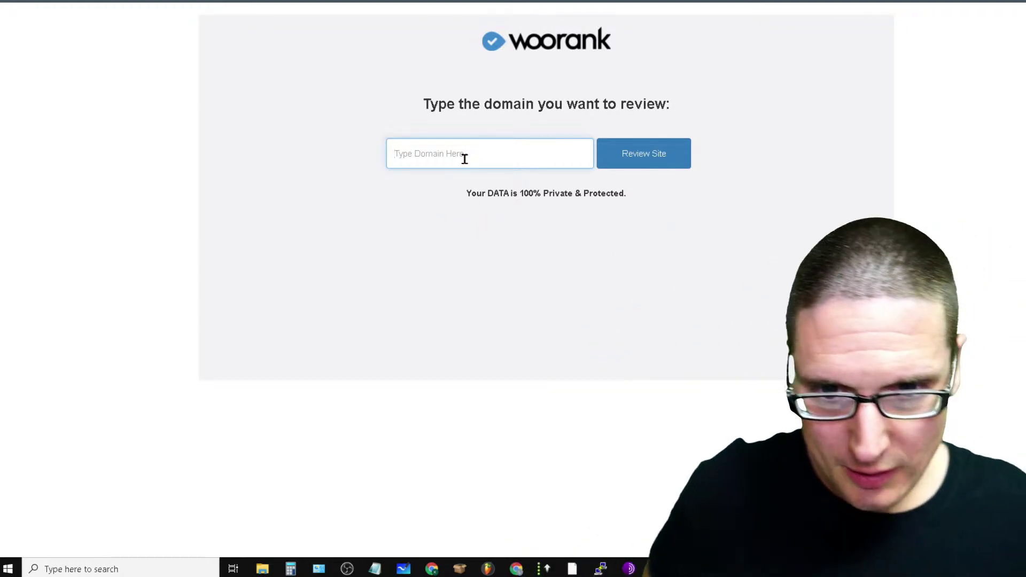
pyautogui.write('horizo')
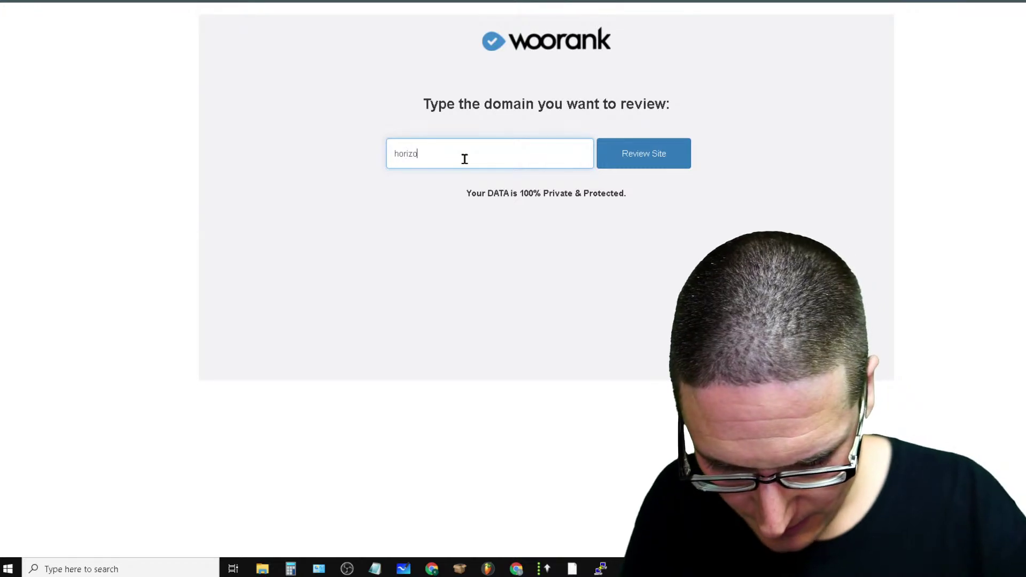
pyautogui.write('nmoversqc.co')
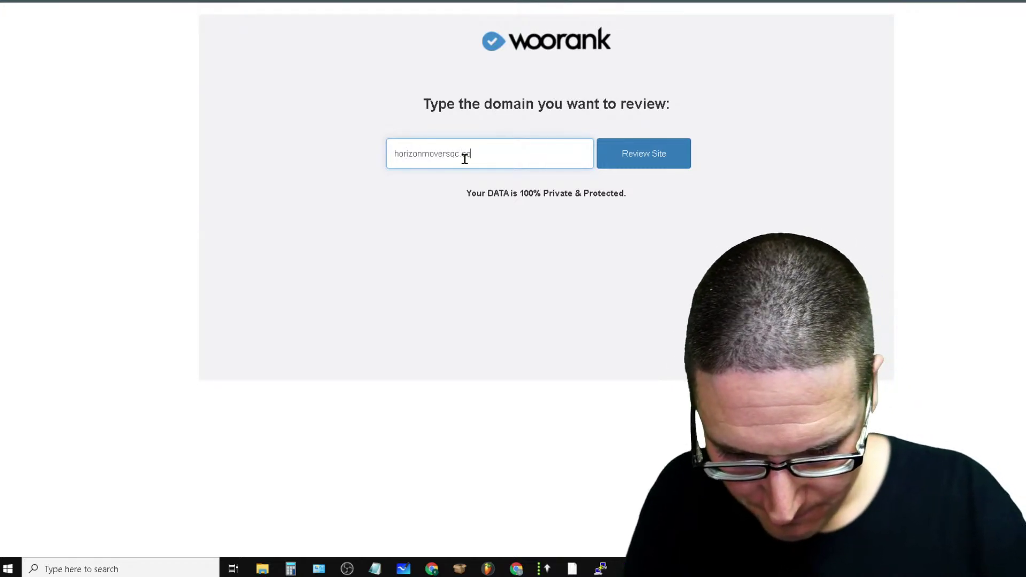
pyautogui.press('Return')
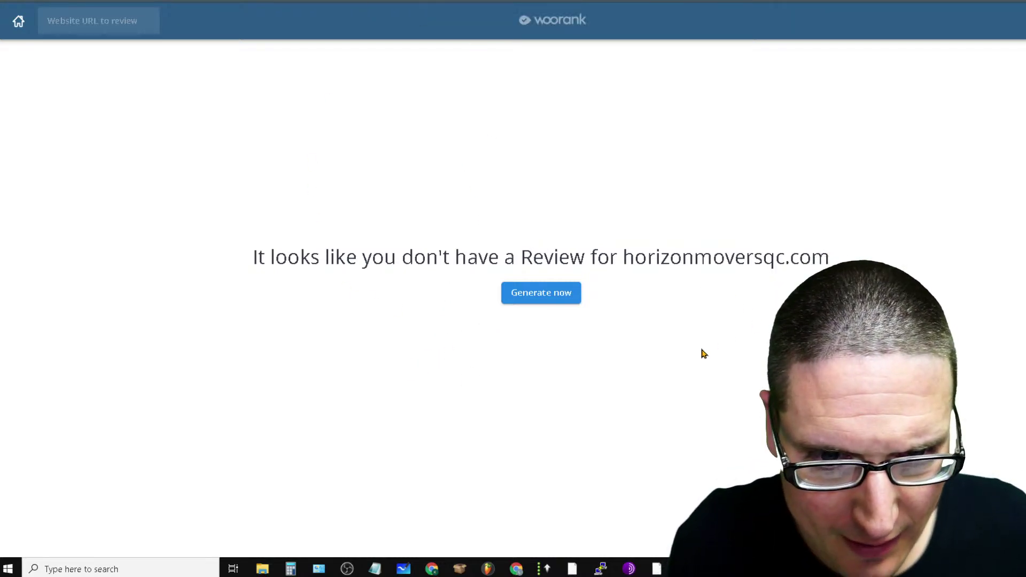
pyautogui.click(550, 297)
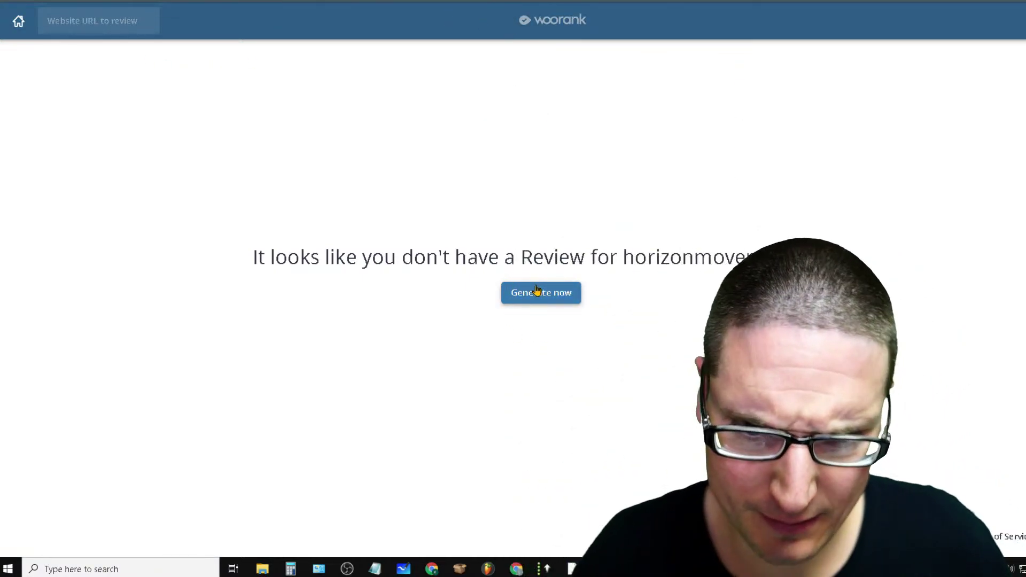
pyautogui.click(534, 305)
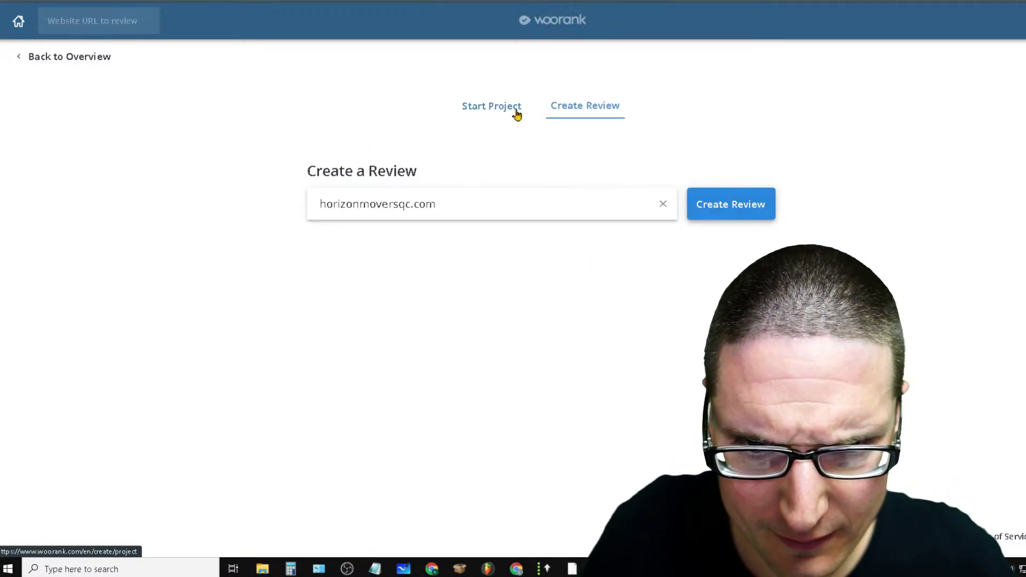
# Try starting a project, then return to the Projects and Reviews overview and choose Create New
pyautogui.click(516, 112)
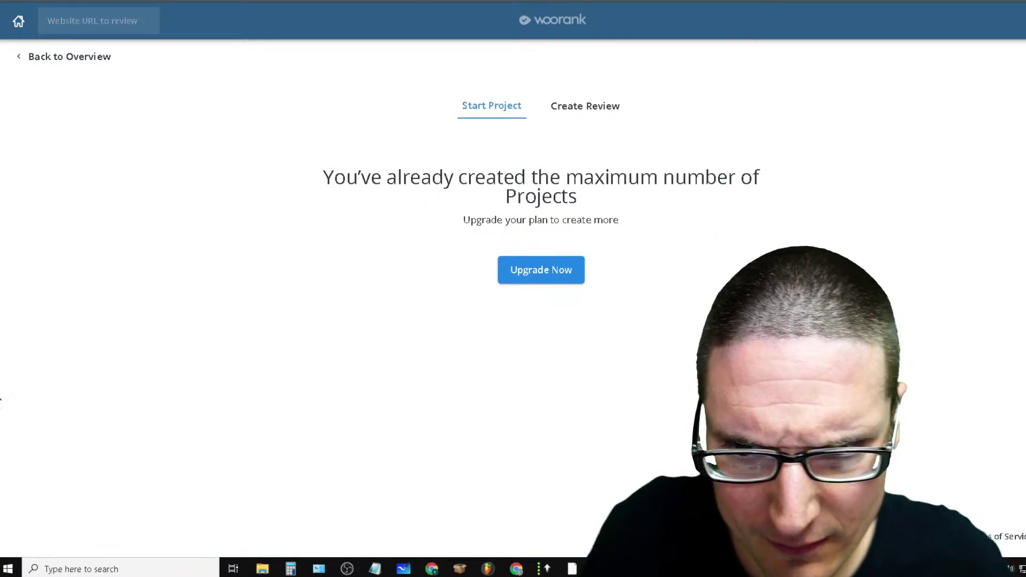
pyautogui.click(15, 20)
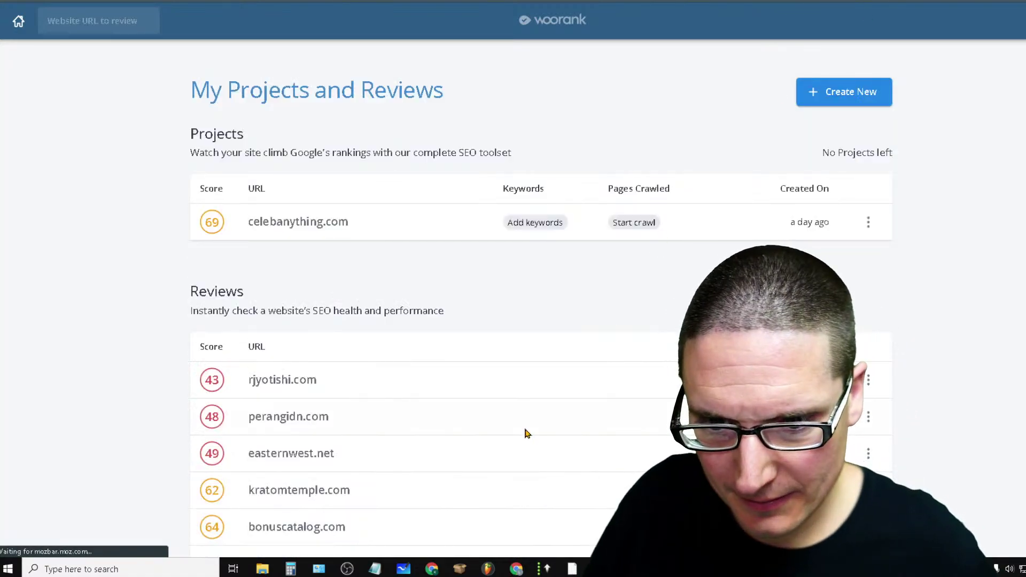
pyautogui.scroll(-2, 535, 321)
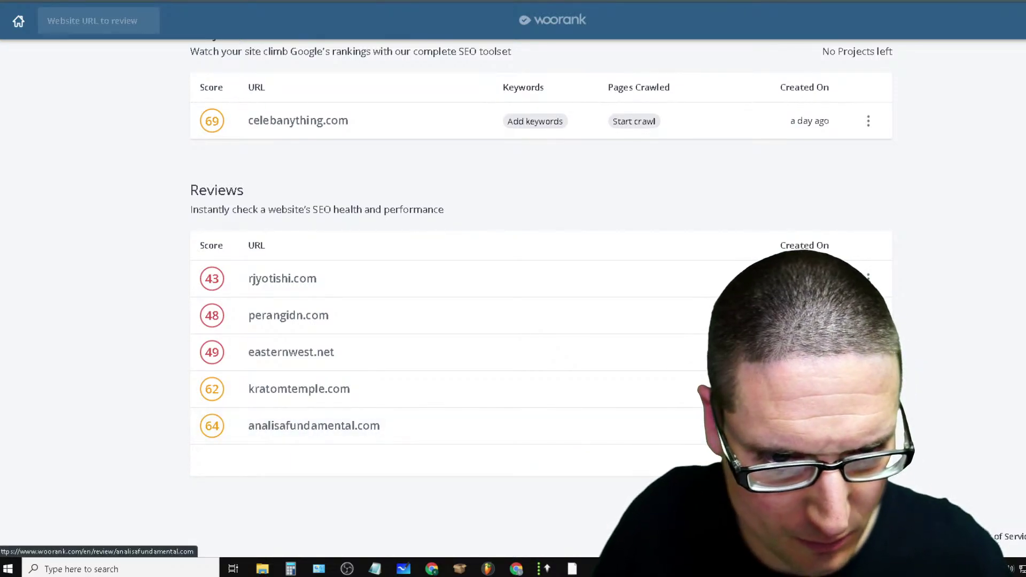
pyautogui.scroll(2, 460, 369)
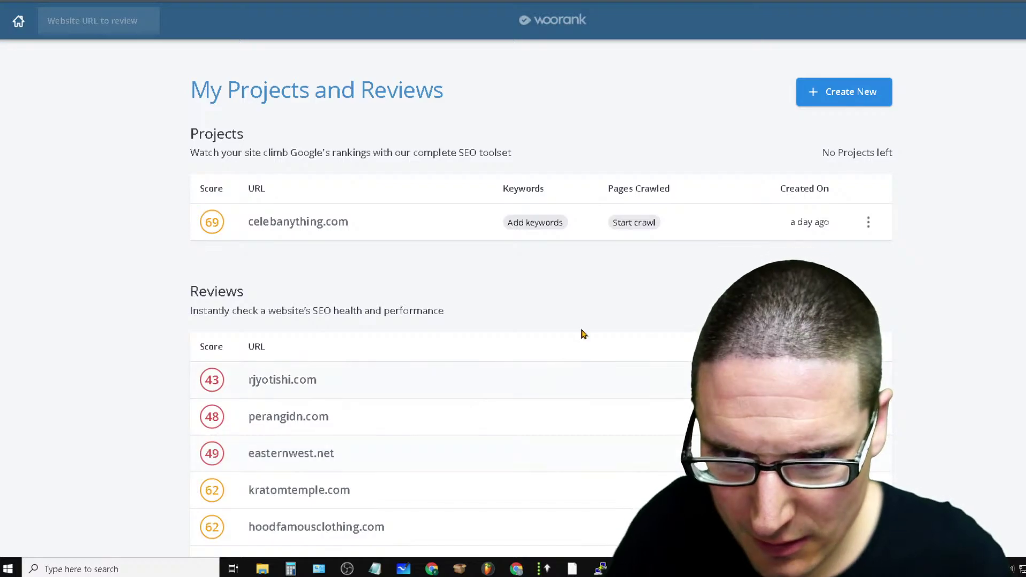
pyautogui.click(854, 92)
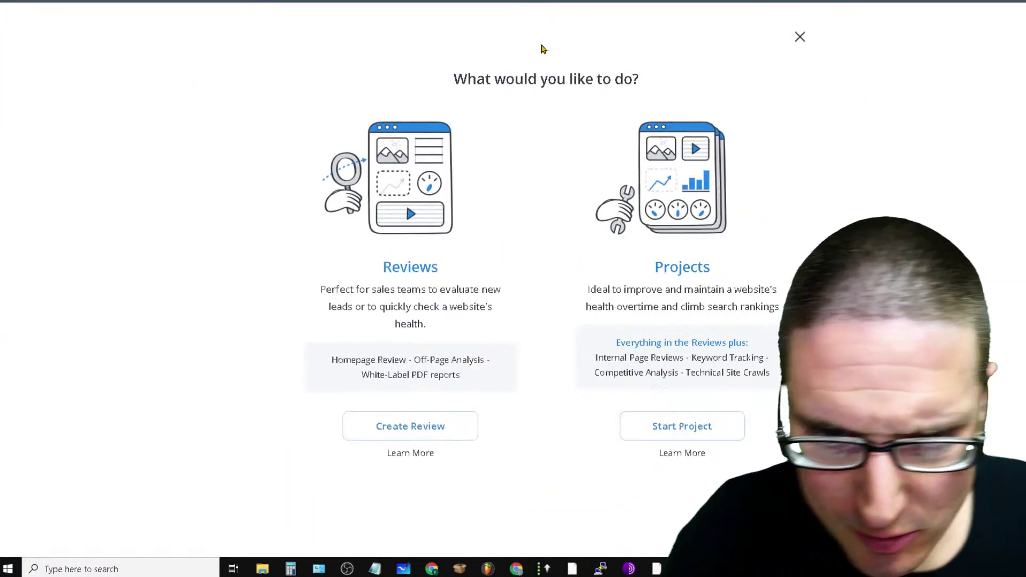
pyautogui.click(625, 426)
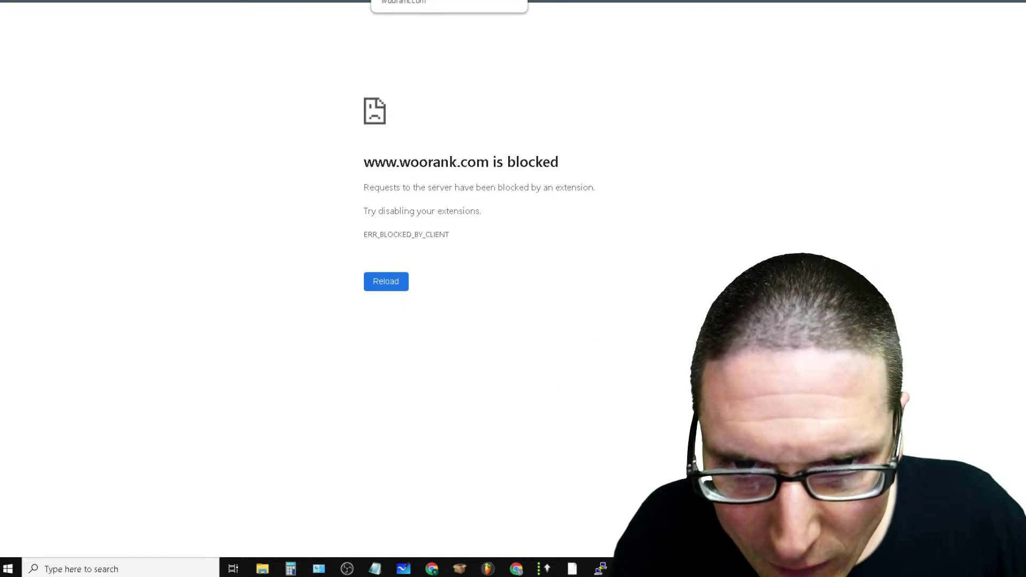
pyautogui.click(378, 1)
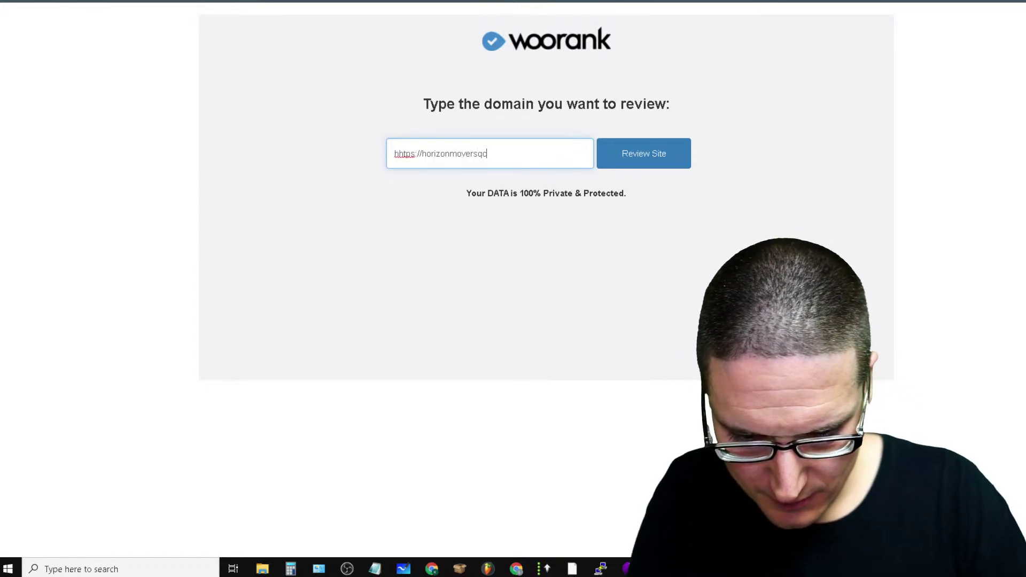
pyautogui.click(683, 154)
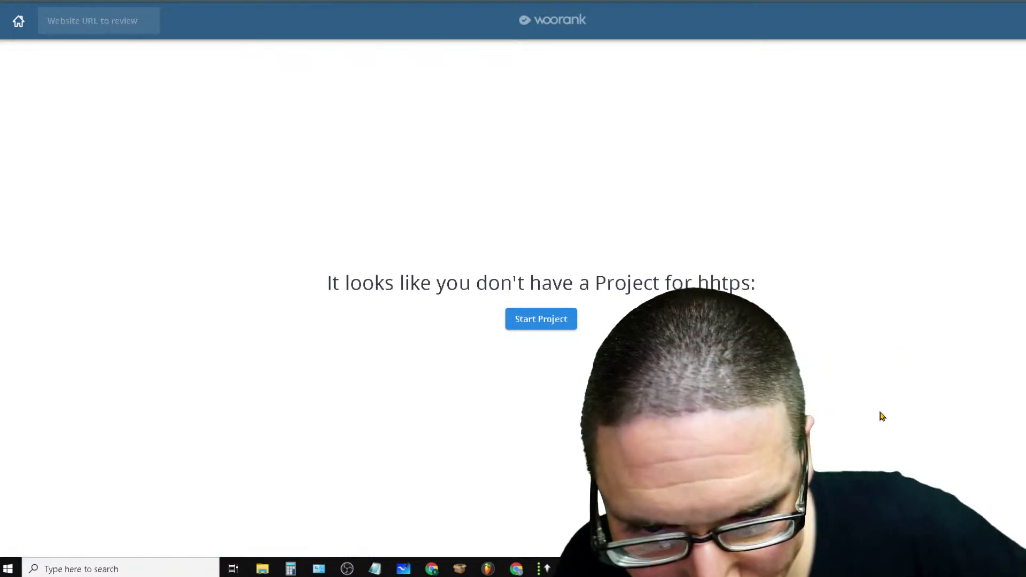
pyautogui.click(539, 326)
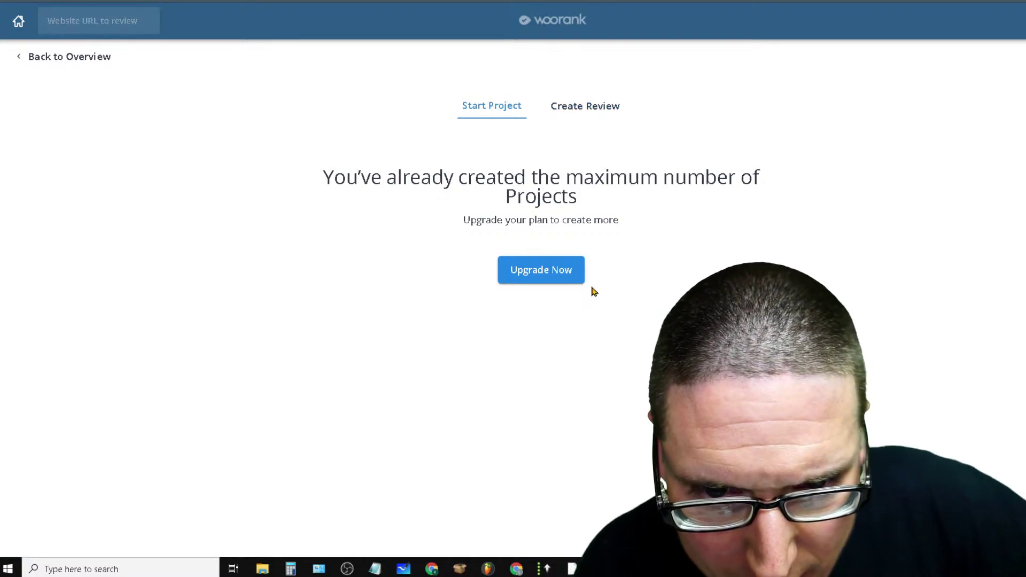
pyautogui.click(80, 58)
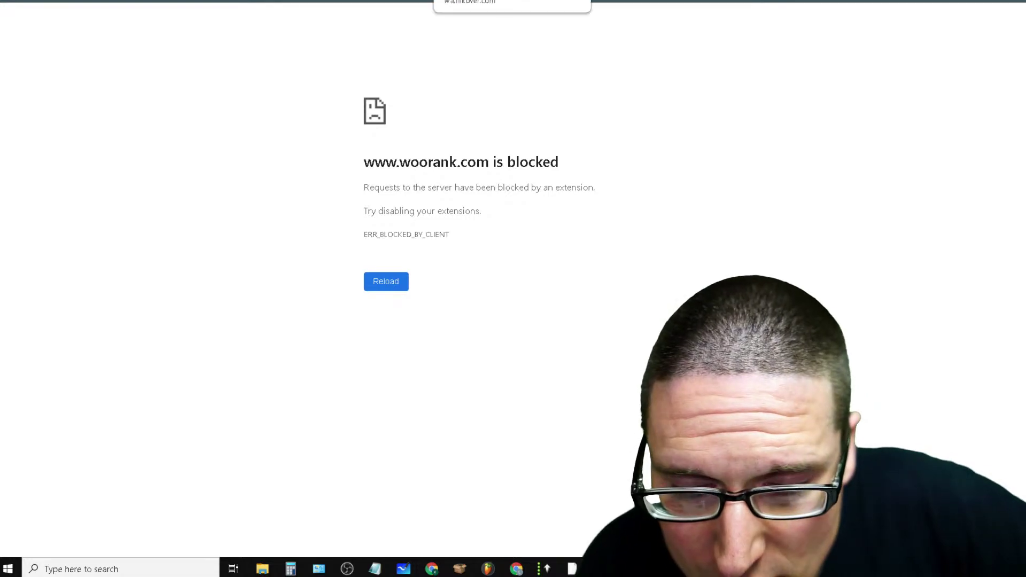
pyautogui.click(411, 1)
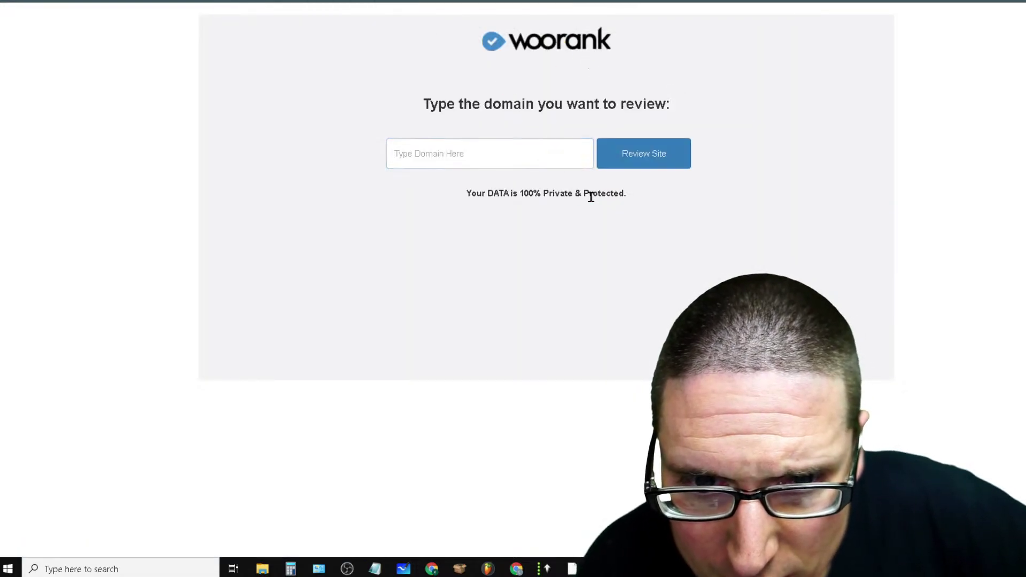
pyautogui.click(363, 1)
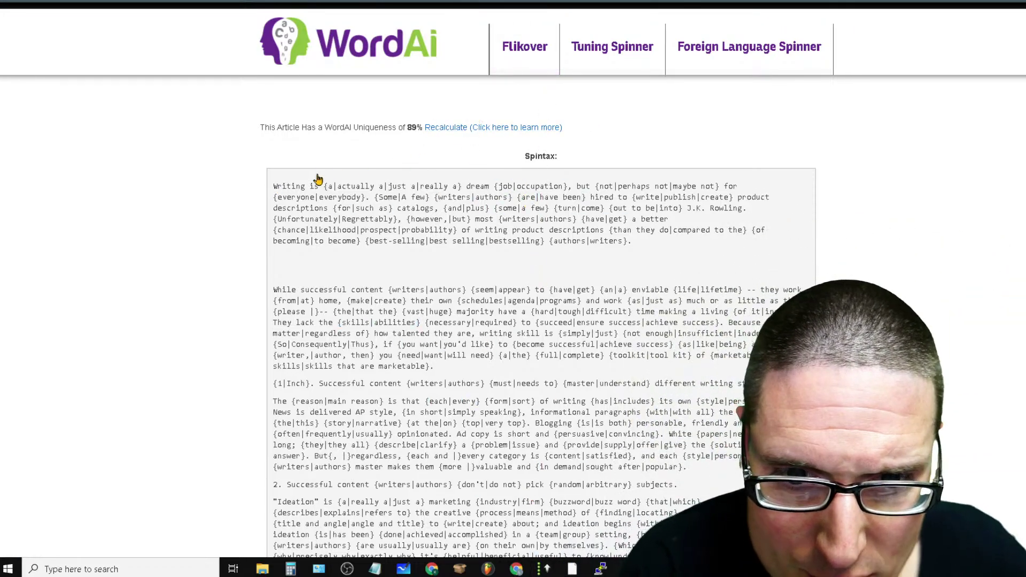
# Copy the Super Unique Spin text and open a new browser tab
pyautogui.scroll(-6, 572, 204)
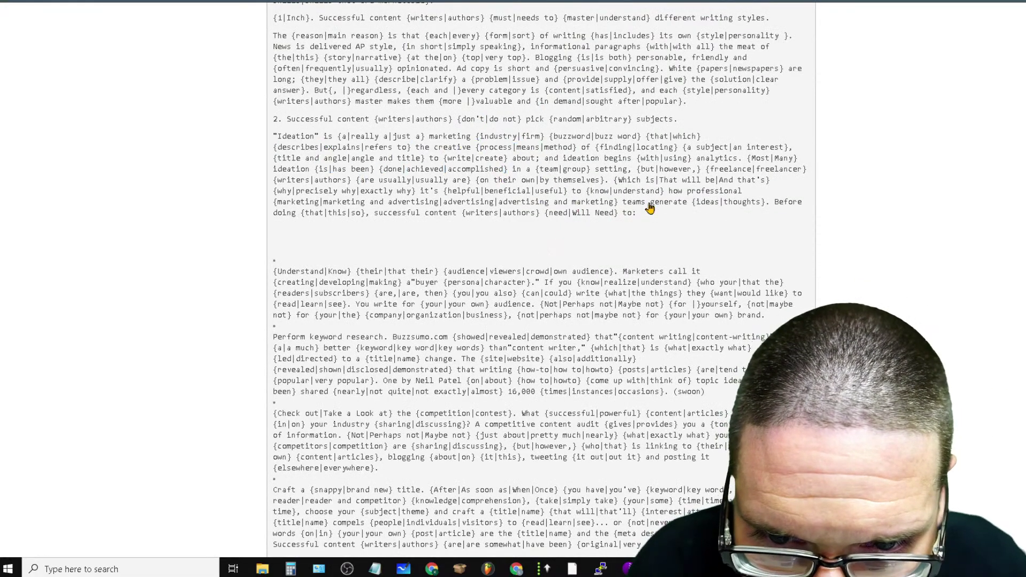
pyautogui.scroll(-10, 463, 402)
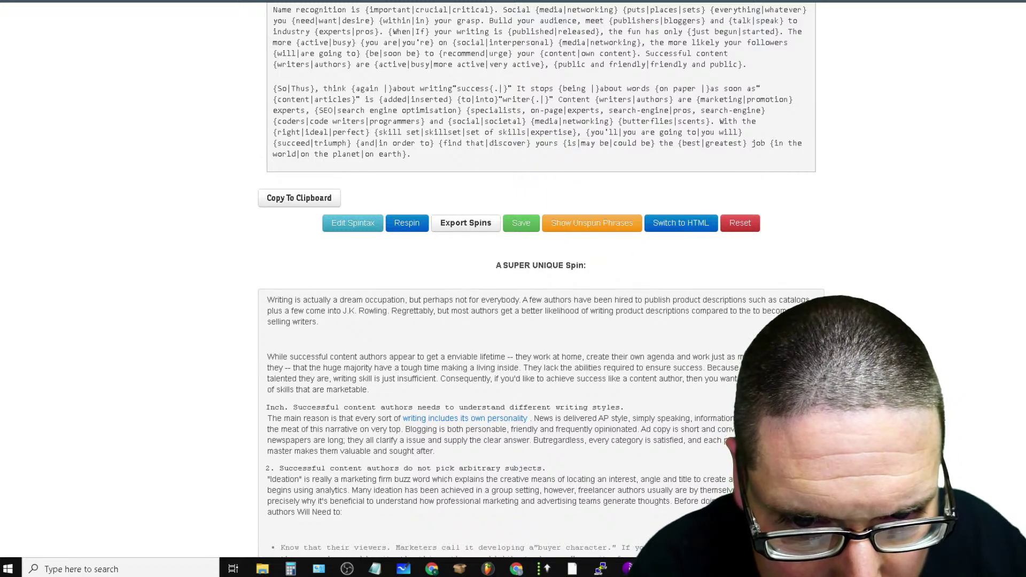
pyautogui.scroll(-3, 643, 310)
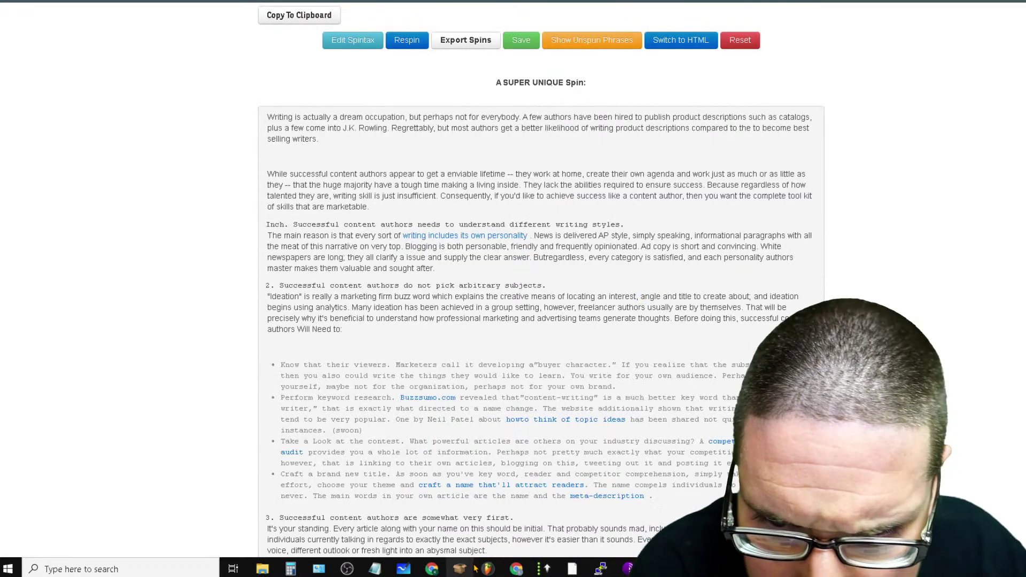
pyautogui.scroll(-7, 537, 481)
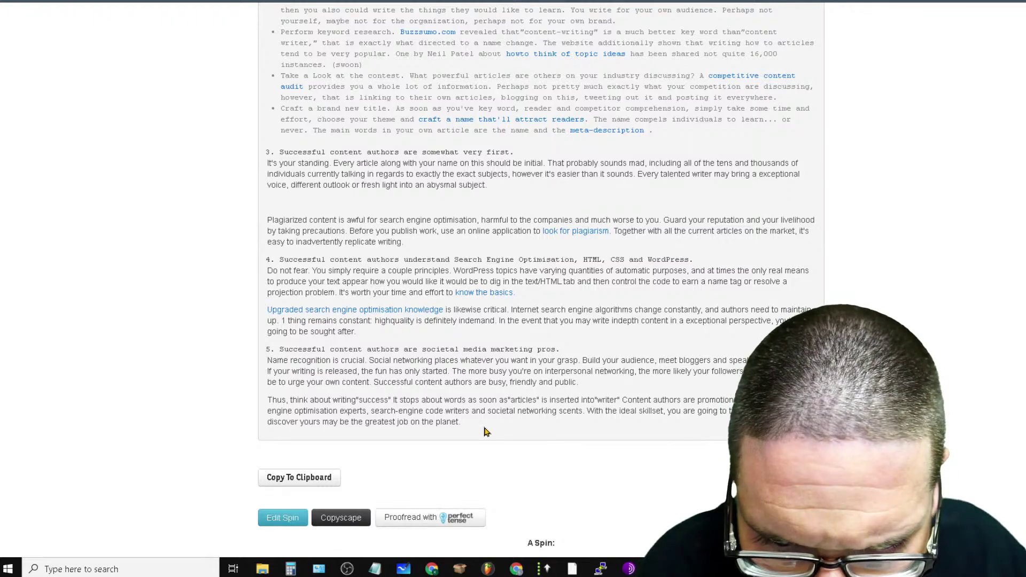
pyautogui.moveTo(486, 432); pyautogui.dragTo(426, 258)
pyautogui.scroll(15, 398, 469)
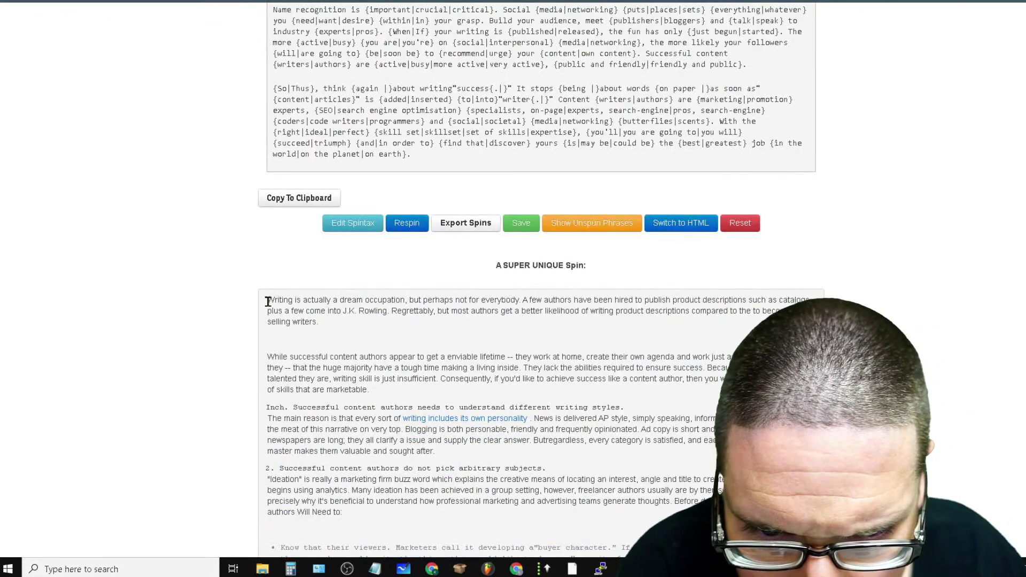
pyautogui.moveTo(269, 302); pyautogui.dragTo(462, 395)
pyautogui.rightClick(604, 243)
pyautogui.click(620, 250)
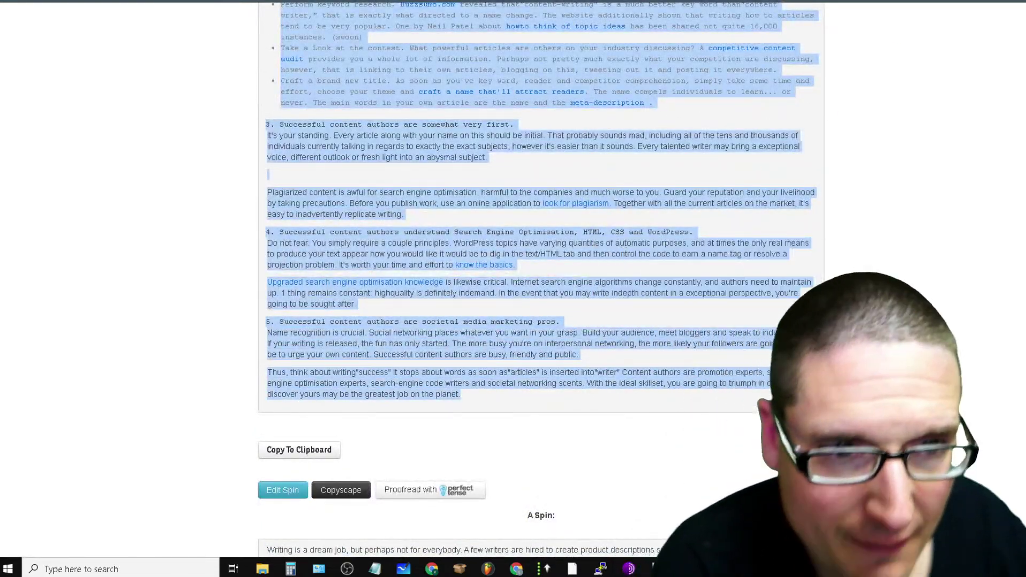
pyautogui.hotkey('ctrl', 't')
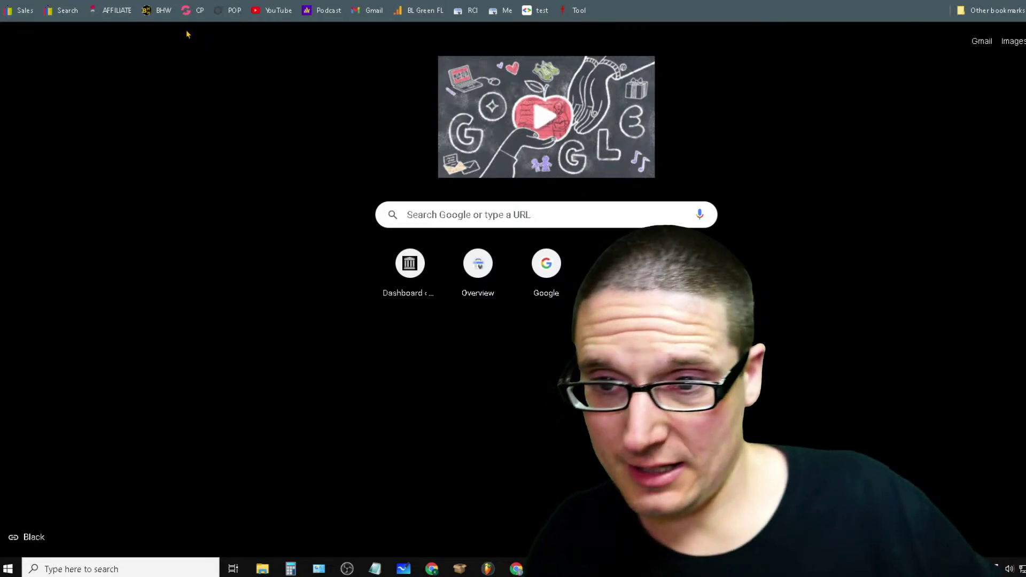
# Log in to GrooveFunnels through the CP bookmark's GroovePages login link
pyautogui.click(195, 11)
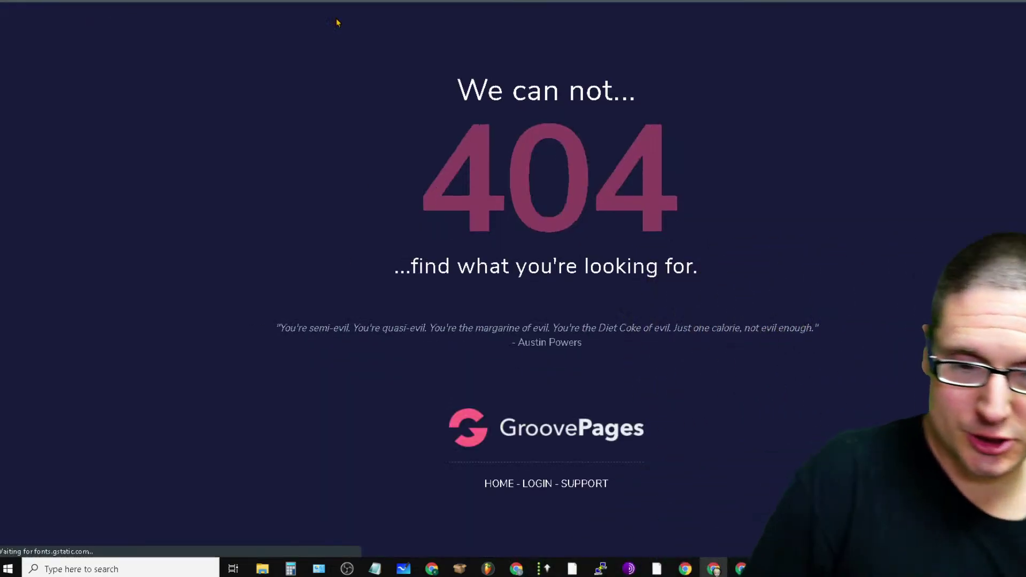
pyautogui.click(537, 483)
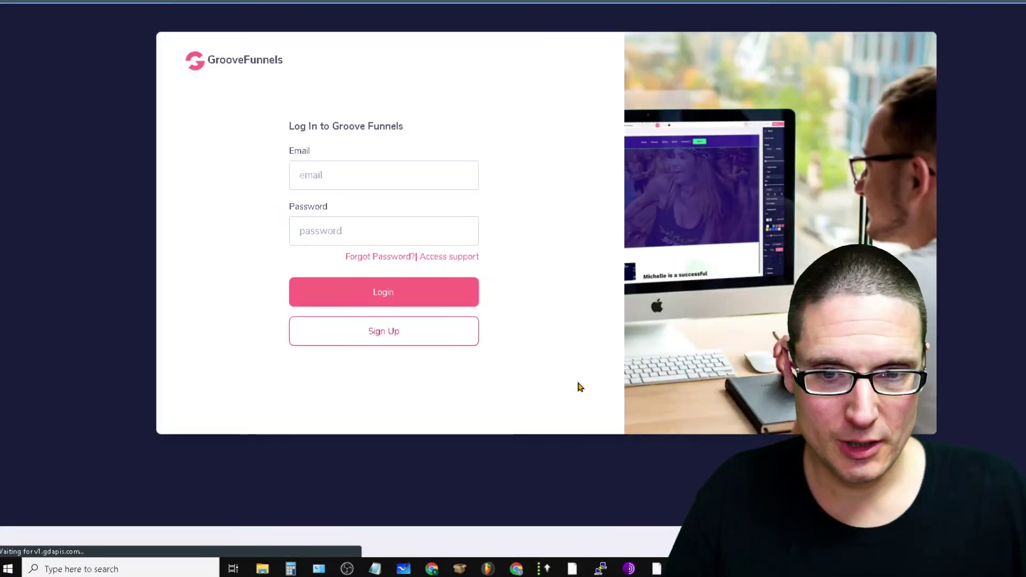
pyautogui.click(441, 296)
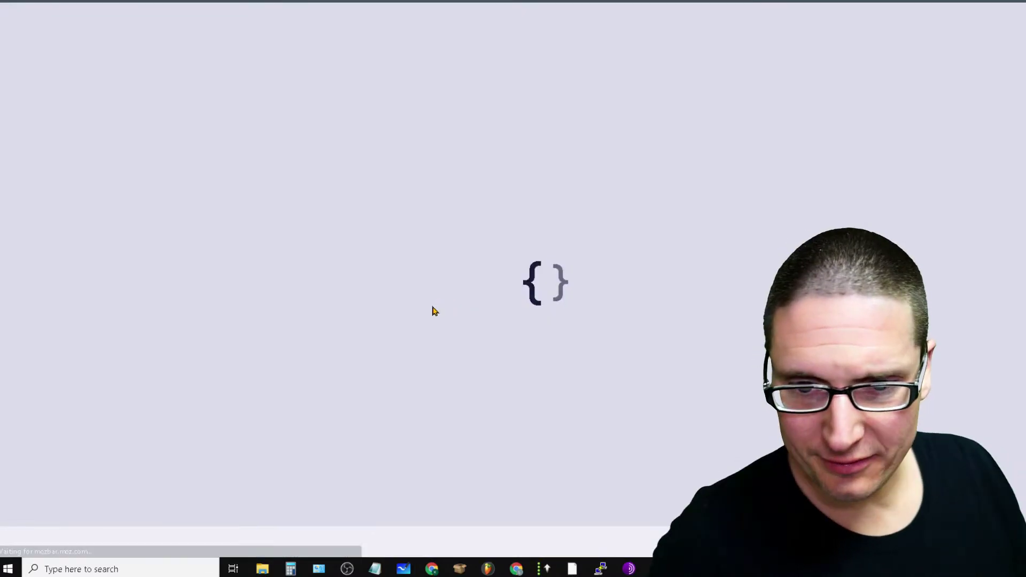
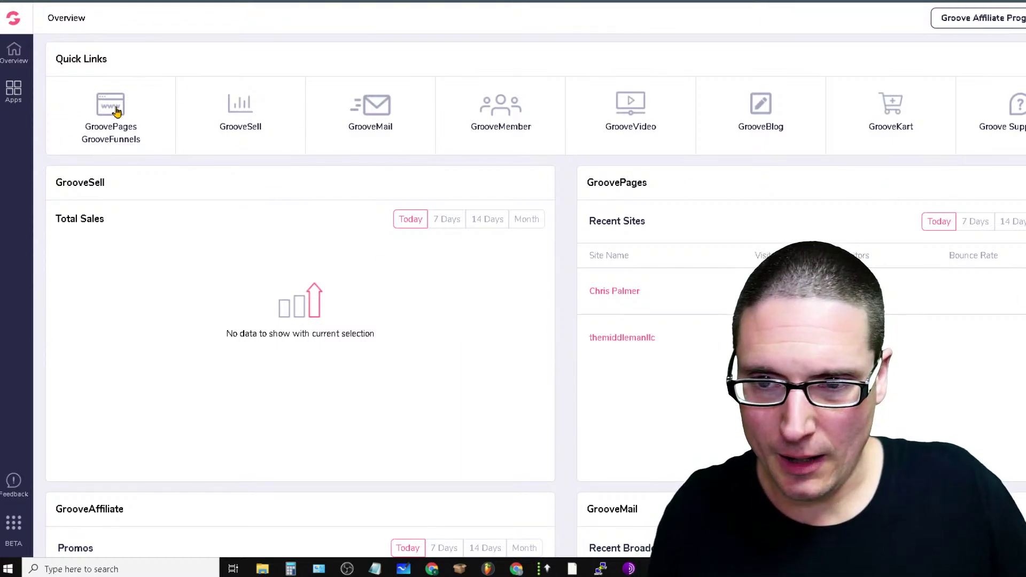
# Browse the GroovePages sites list twice from the overview dashboard
pyautogui.click(133, 125)
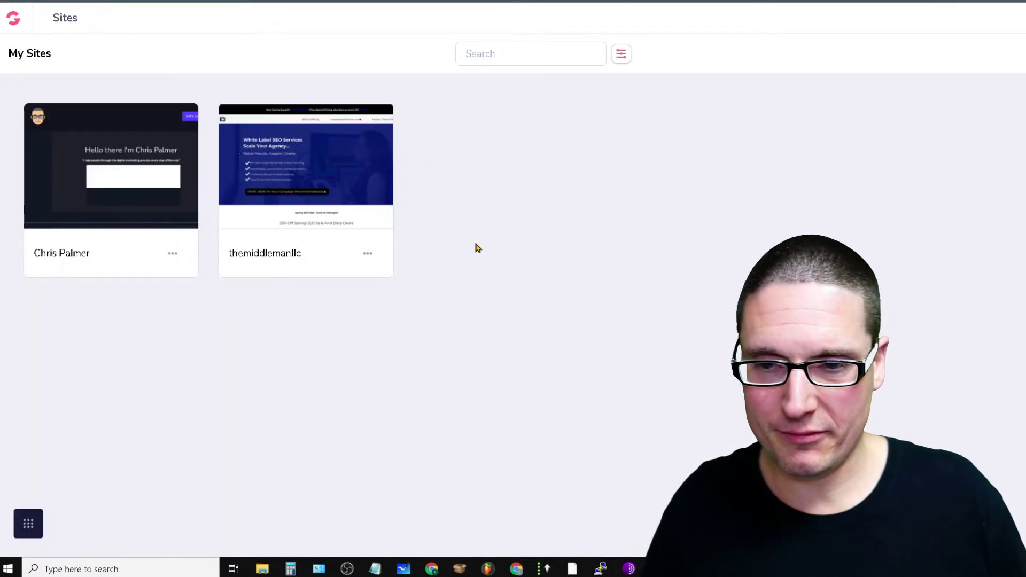
pyautogui.click(9, 24)
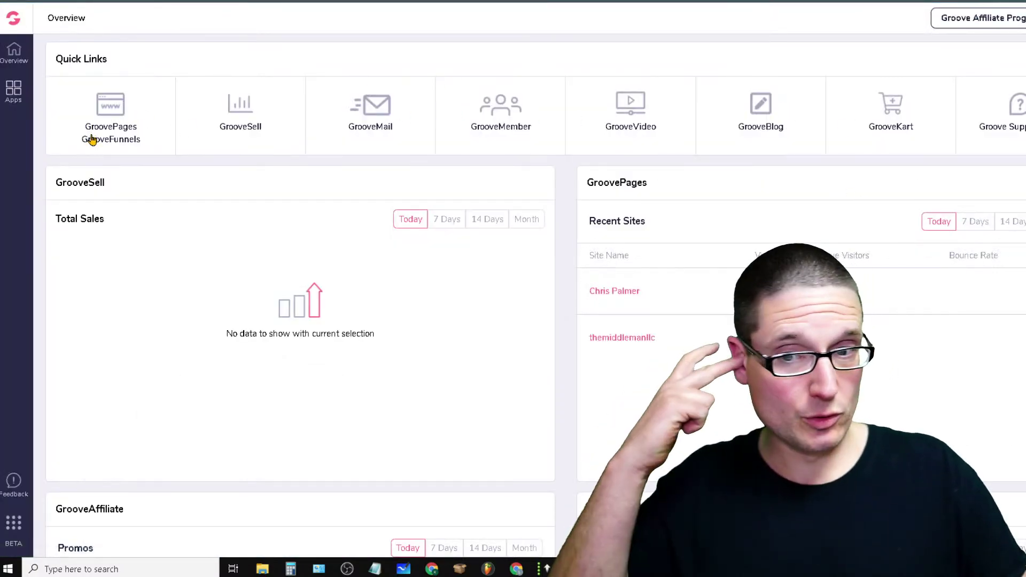
pyautogui.click(113, 127)
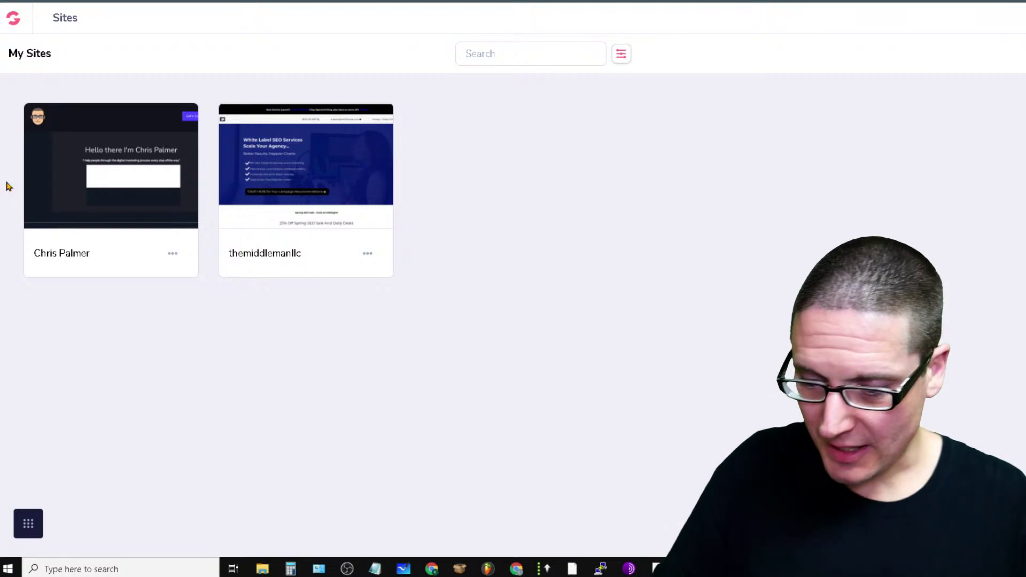
pyautogui.click(6, 20)
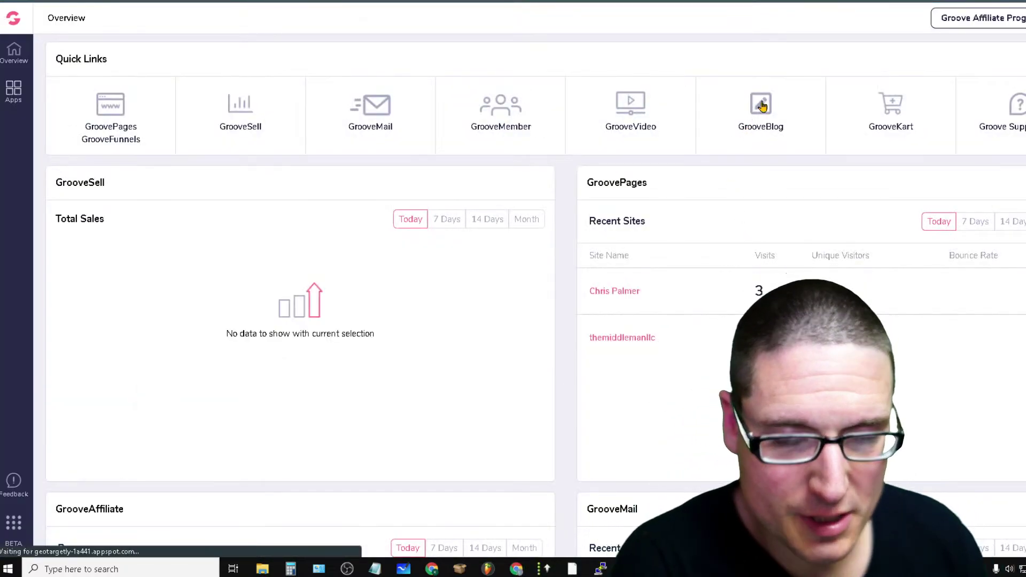
# Look over the SEO blog's publishing dashboard from the blogs list, then return to the overview
pyautogui.click(759, 102)
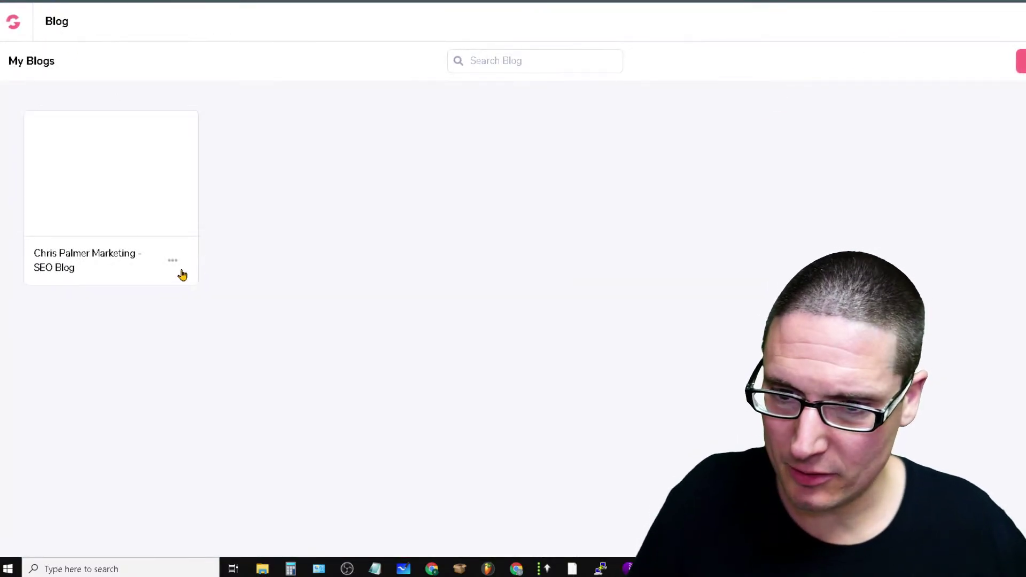
pyautogui.click(103, 178)
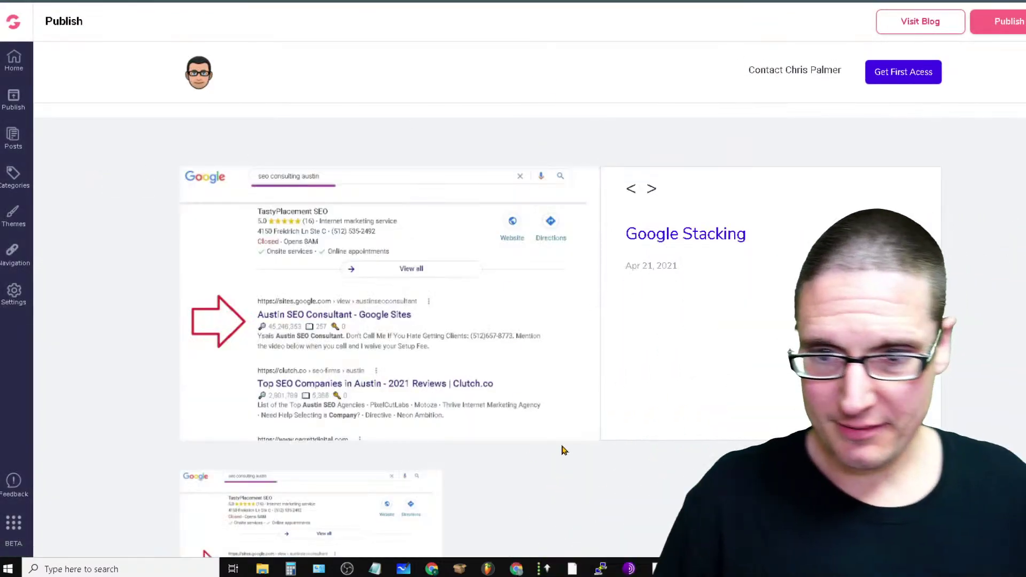
pyautogui.scroll(-10, 880, 188)
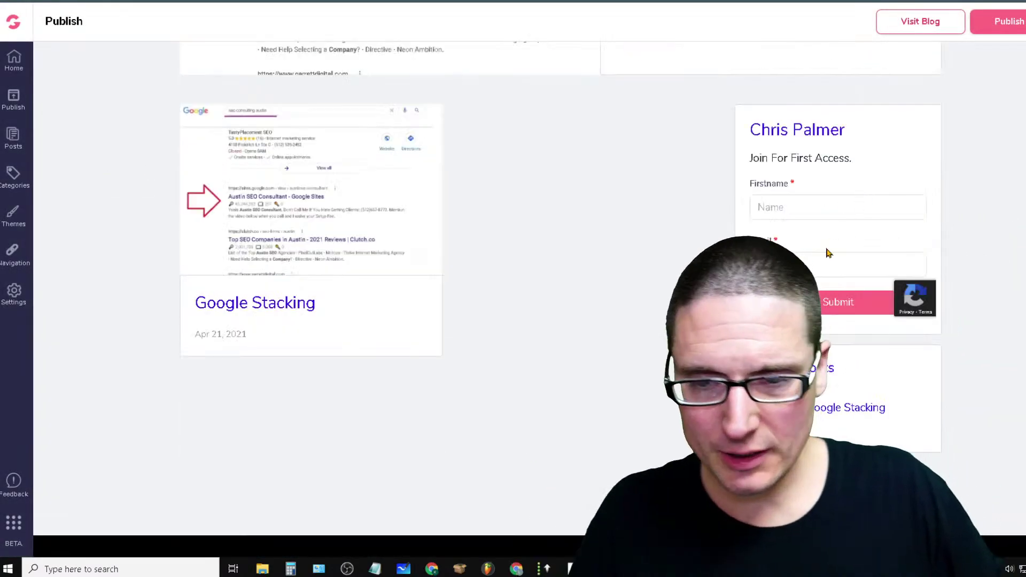
pyautogui.scroll(10, 529, 299)
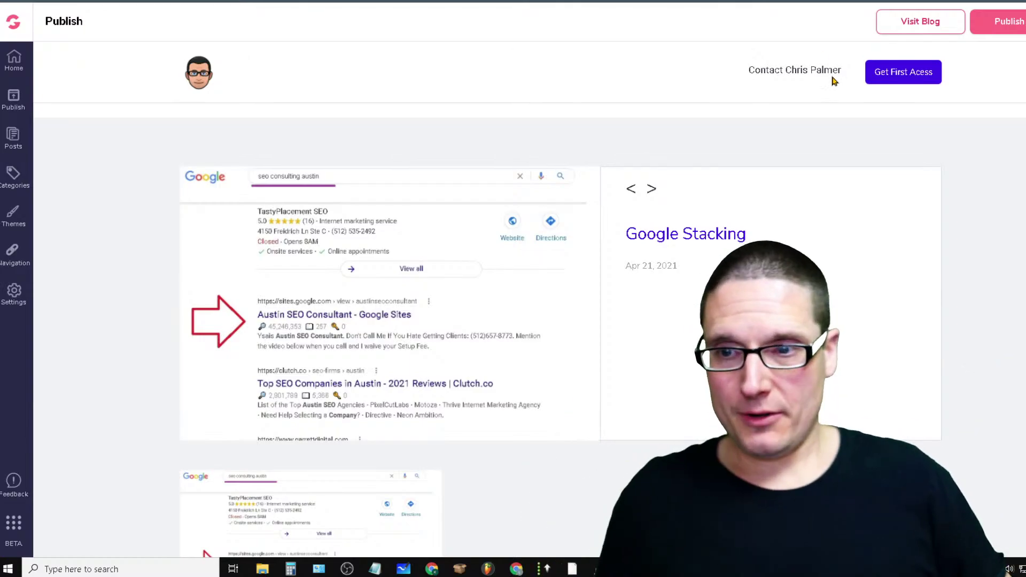
pyautogui.click(13, 32)
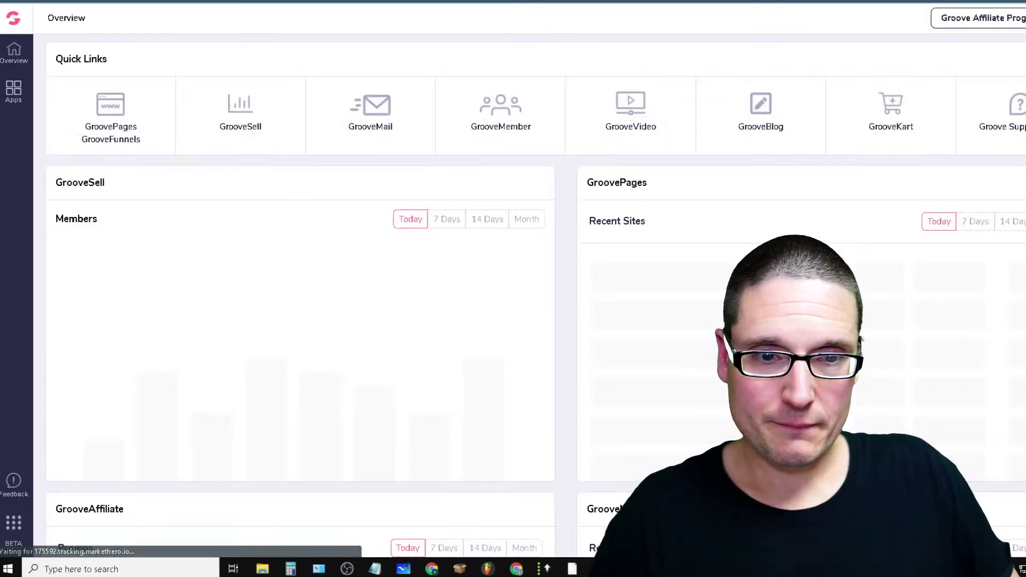
# Look over the GrooveKart stores, including the Themiddleman store's options
pyautogui.click(916, 135)
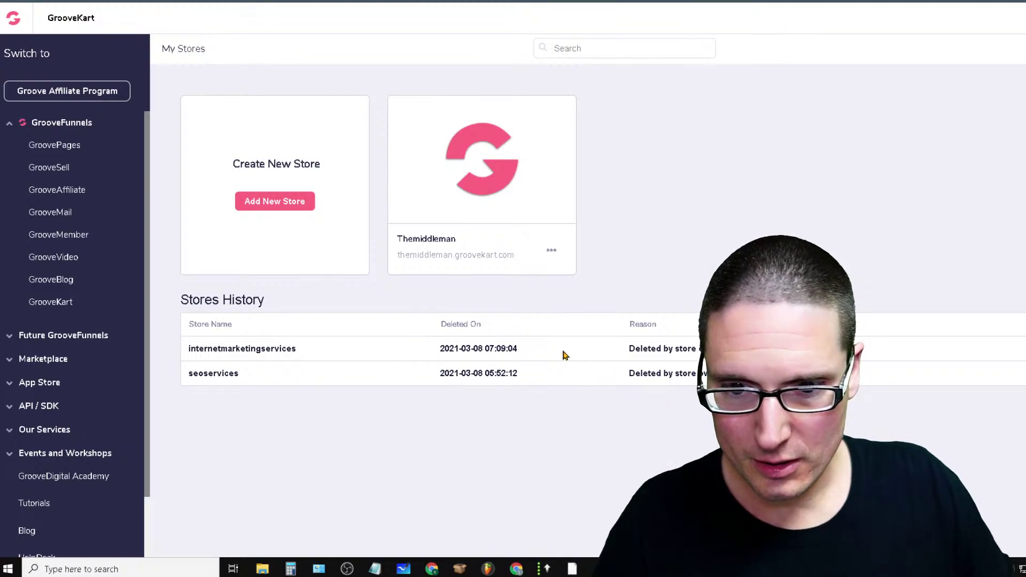
pyautogui.click(551, 251)
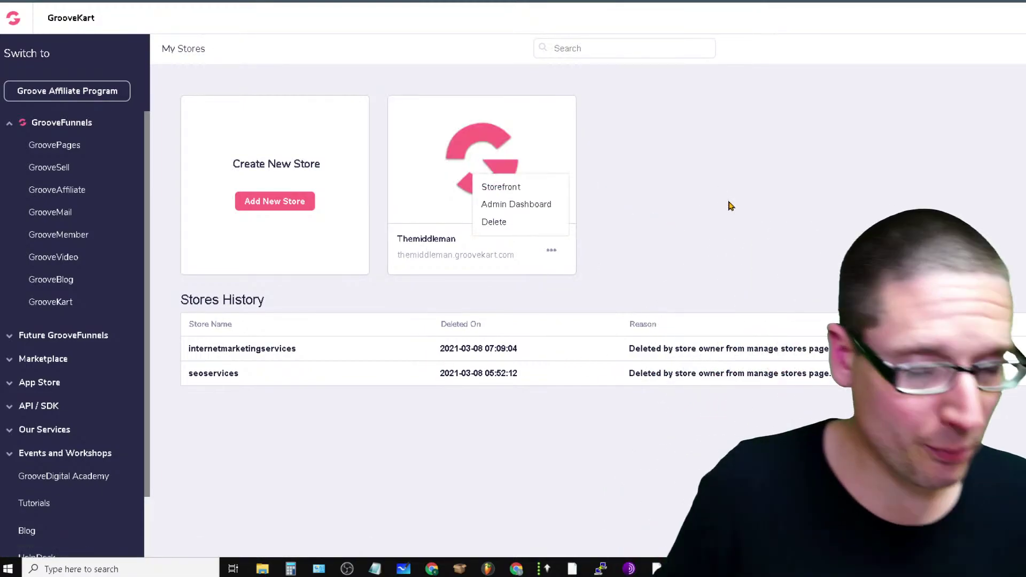
pyautogui.click(756, 319)
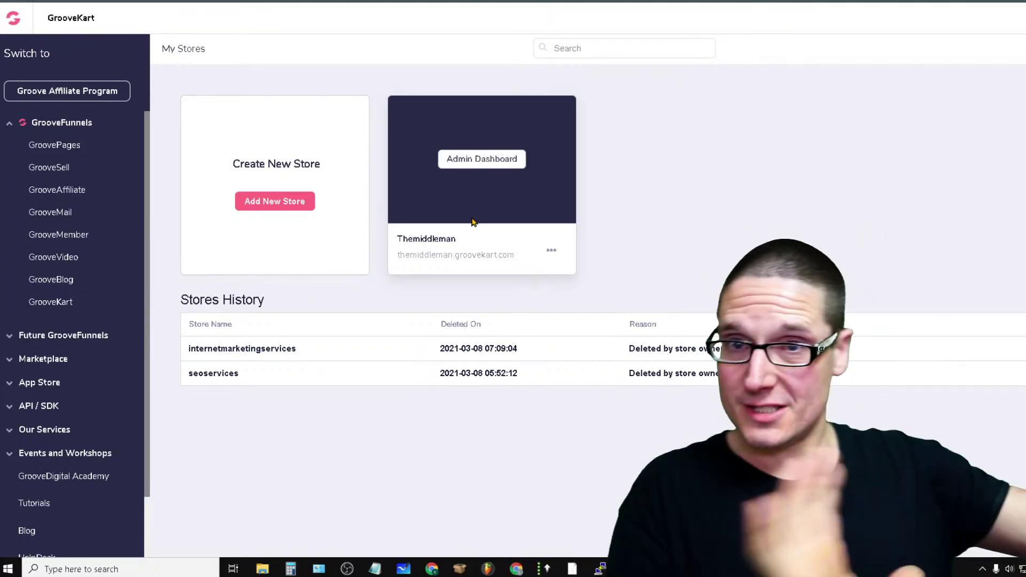
pyautogui.click(14, 25)
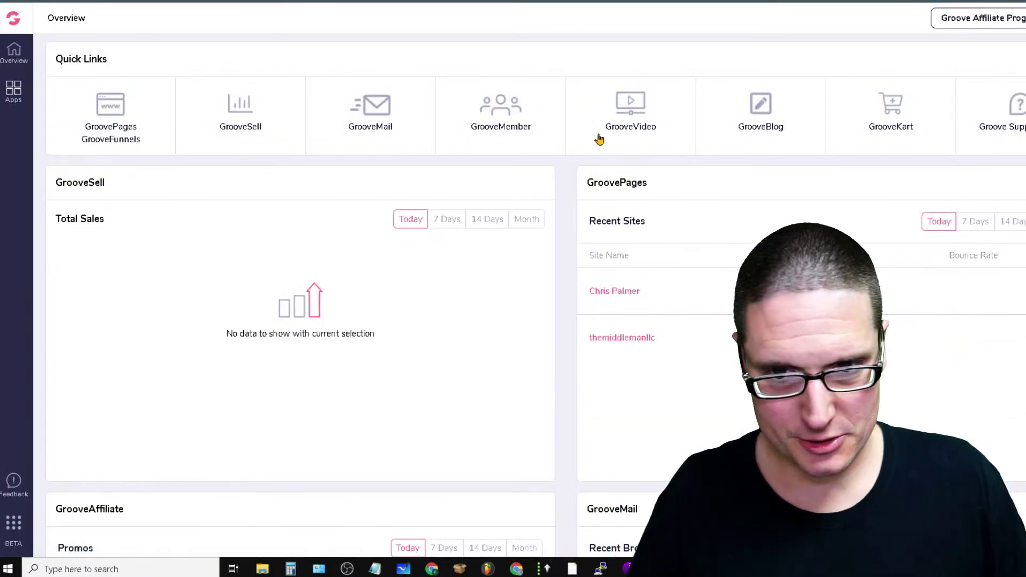
# Check the GrooveMember members section and the GroovePages sites list again
pyautogui.click(487, 126)
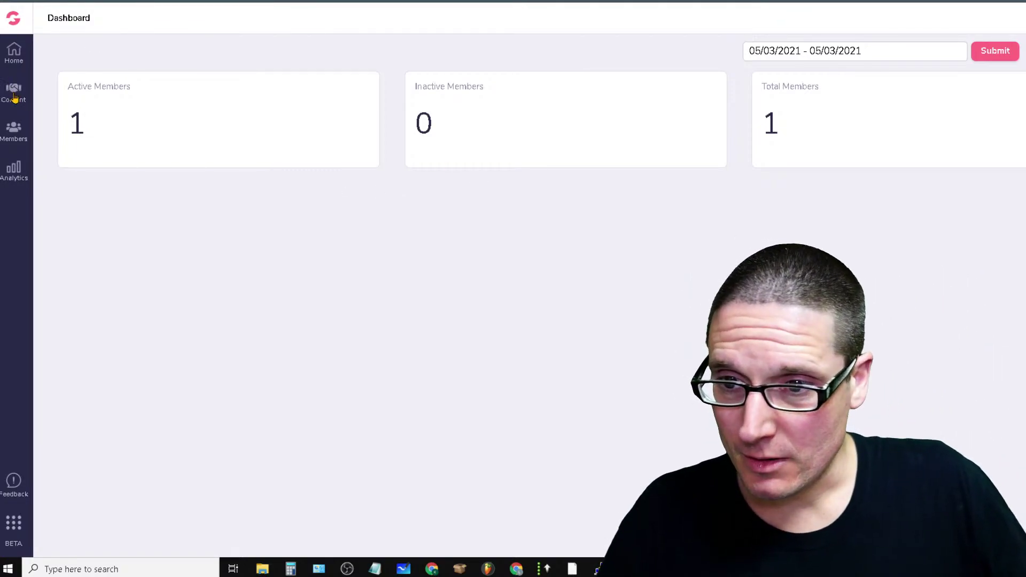
pyautogui.click(15, 131)
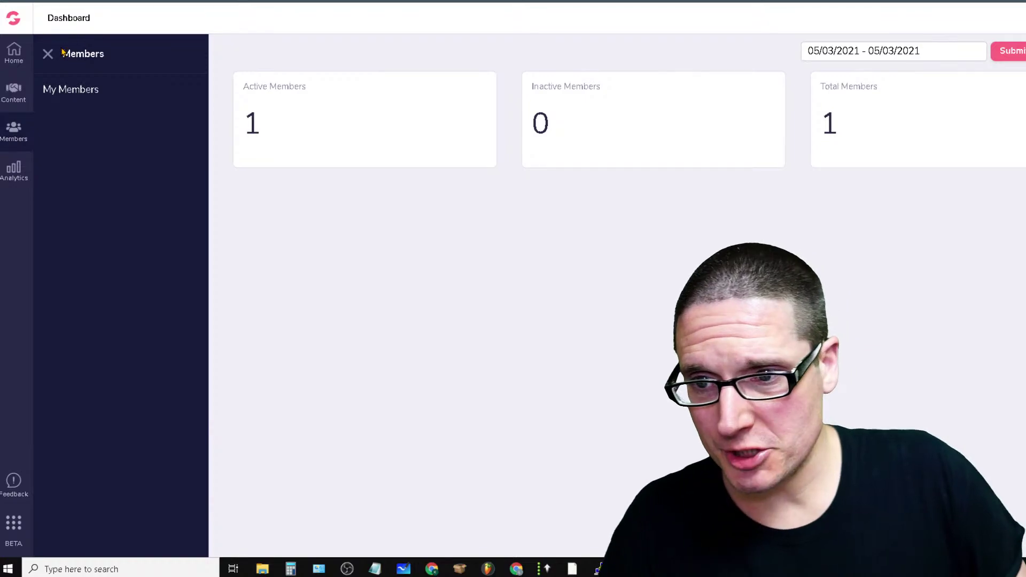
pyautogui.click(6, 21)
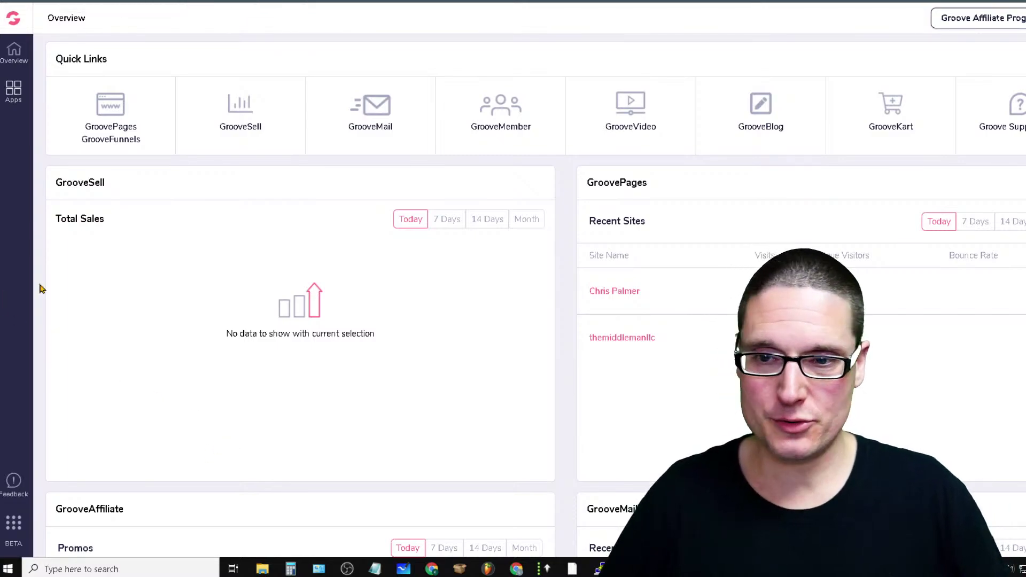
pyautogui.click(92, 103)
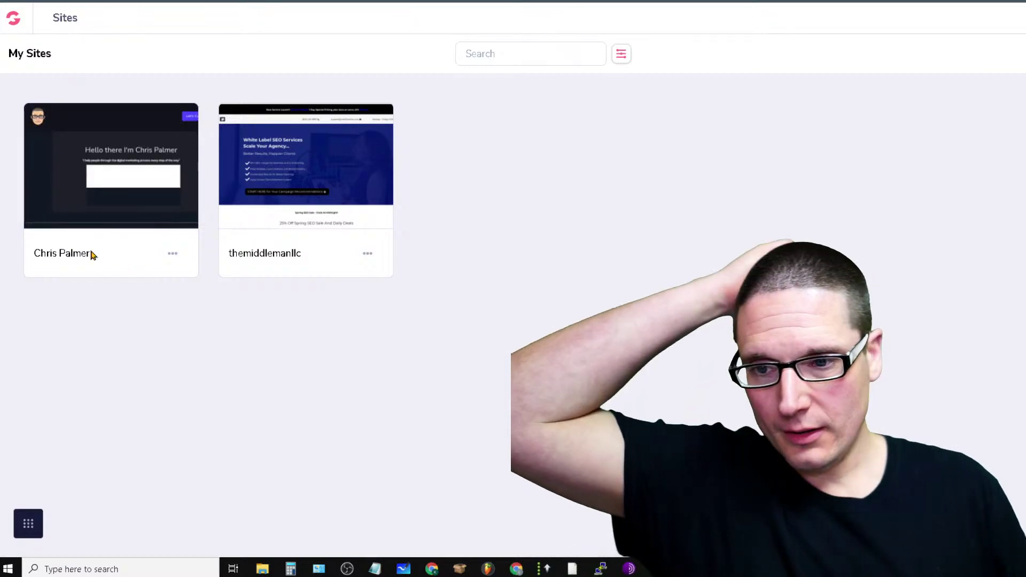
pyautogui.moveTo(111, 191)
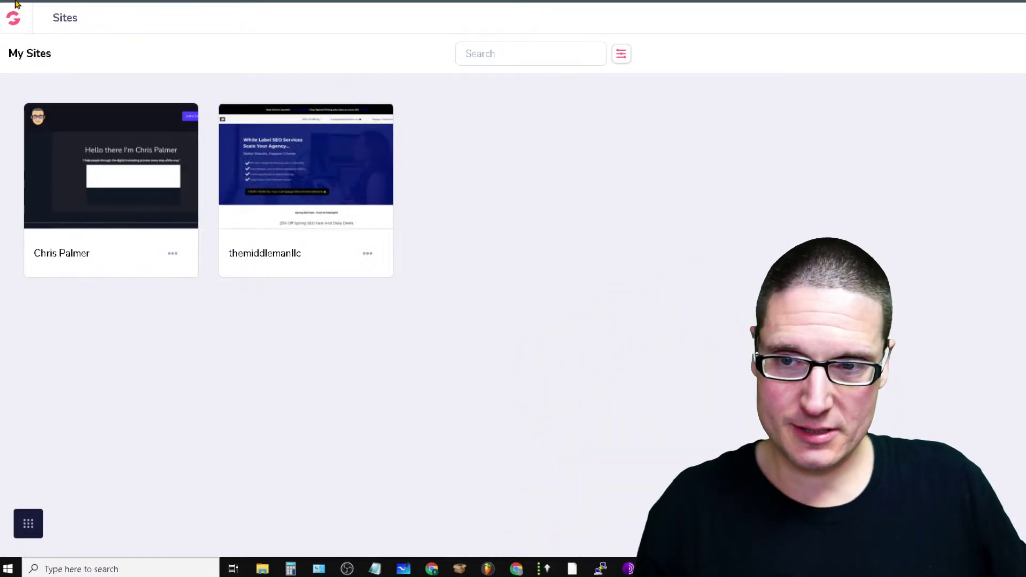
pyautogui.click(8, 24)
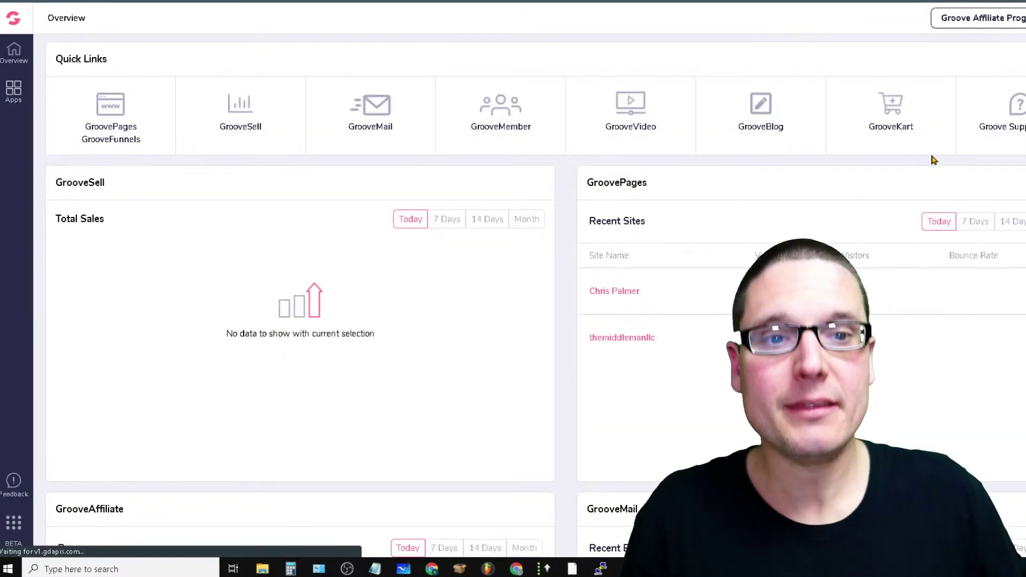
# Reopen the SEO blog's publishing dashboard from the blogs list
pyautogui.click(773, 128)
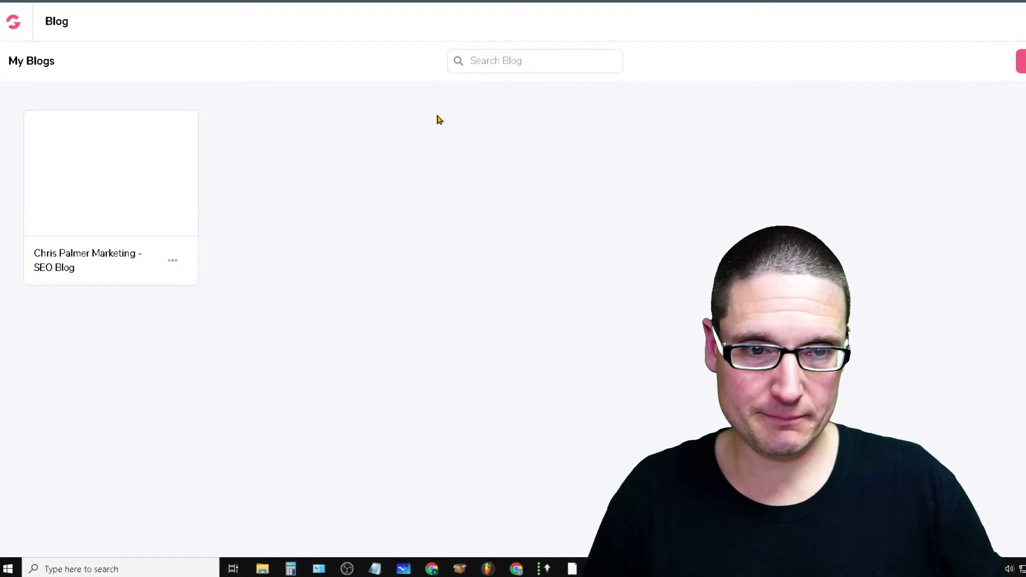
pyautogui.click(126, 171)
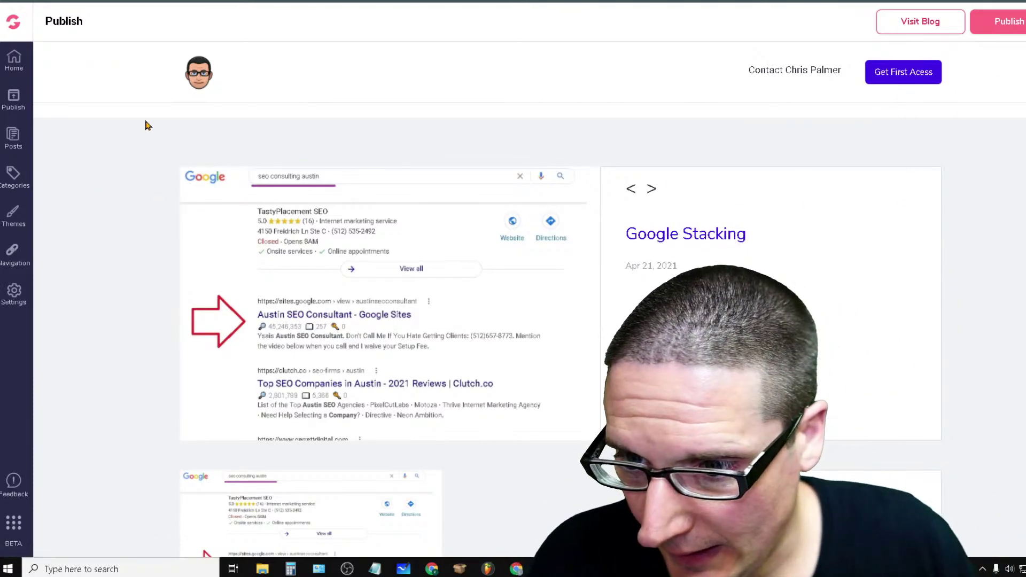
pyautogui.scroll(-10, 695, 260)
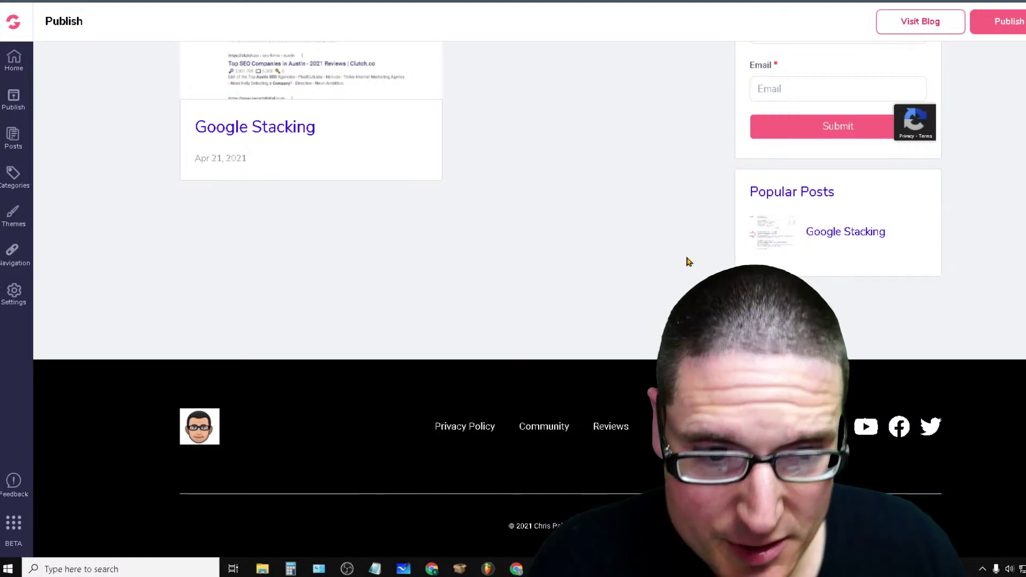
pyautogui.scroll(10, 688, 261)
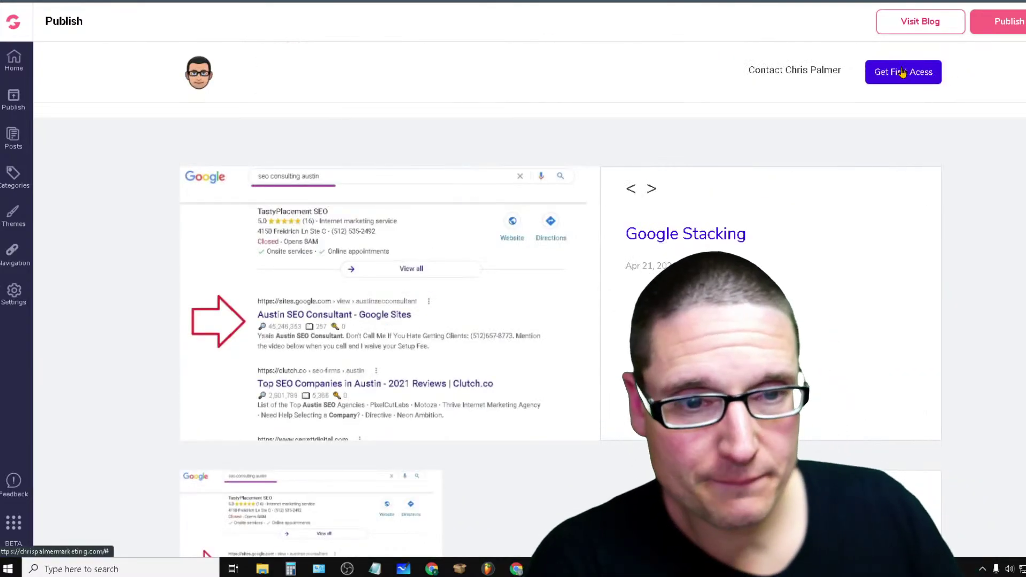
# Preview the live blog standalone, visit its contact link and back, then open the blog's Settings
pyautogui.click(902, 72)
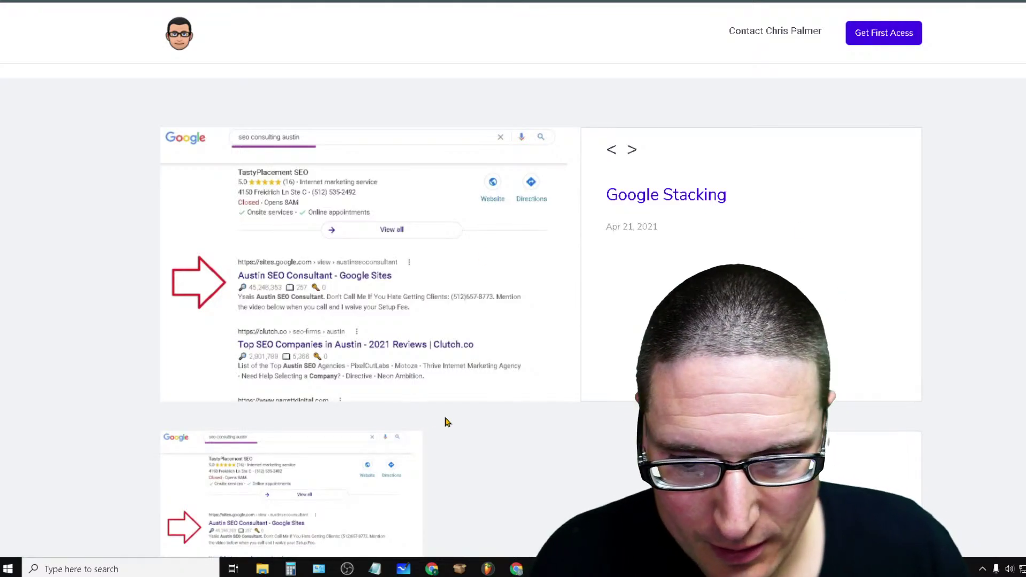
pyautogui.scroll(-6, 527, 230)
pyautogui.scroll(6, 333, 273)
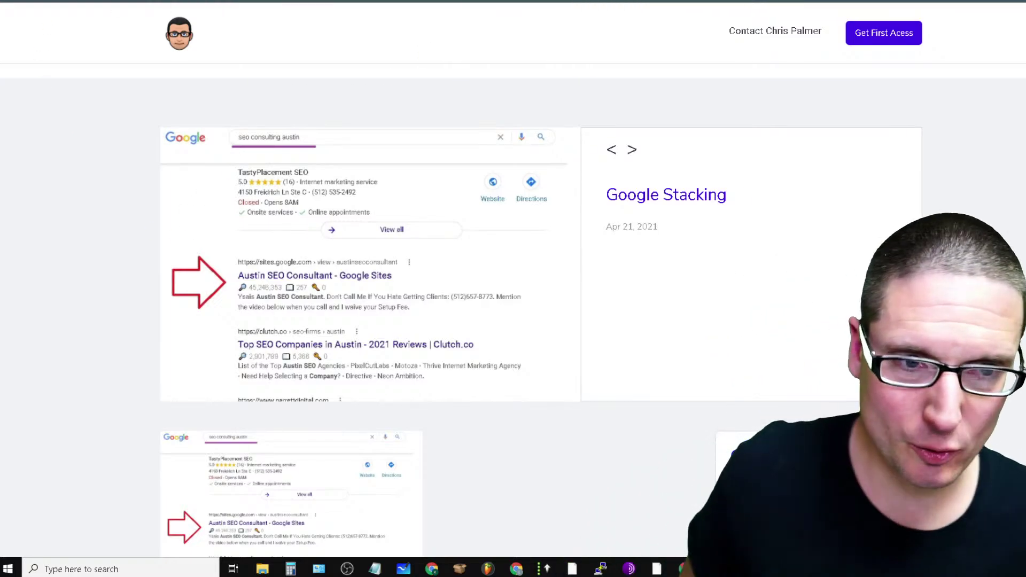
pyautogui.click(787, 37)
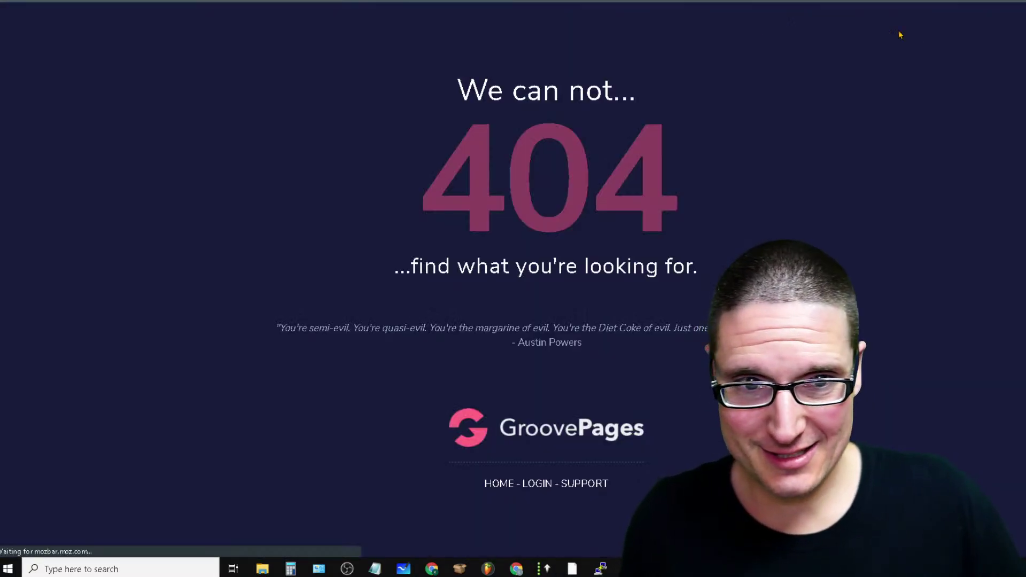
pyautogui.hotkey('alt', 'Left')
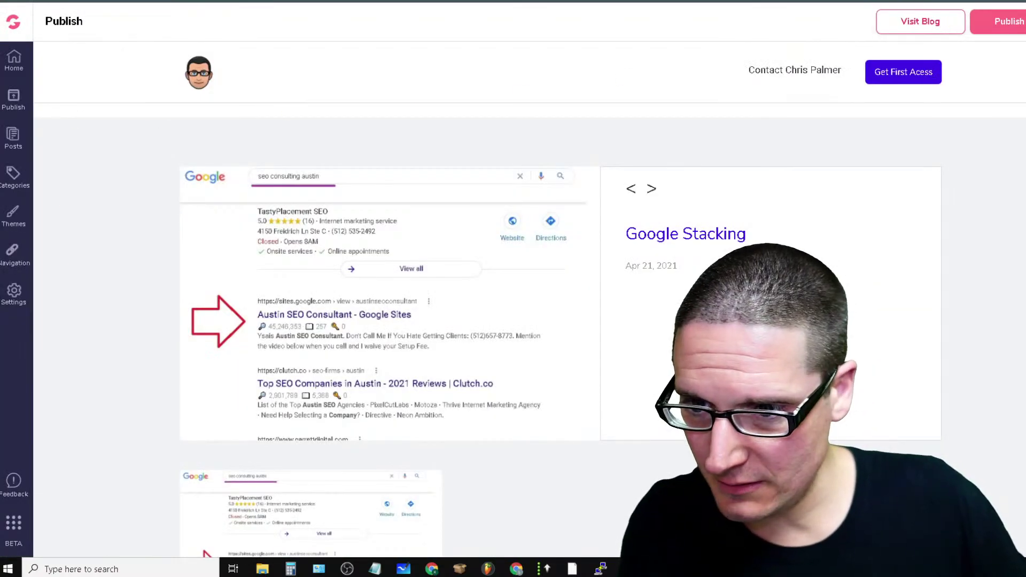
pyautogui.click(16, 296)
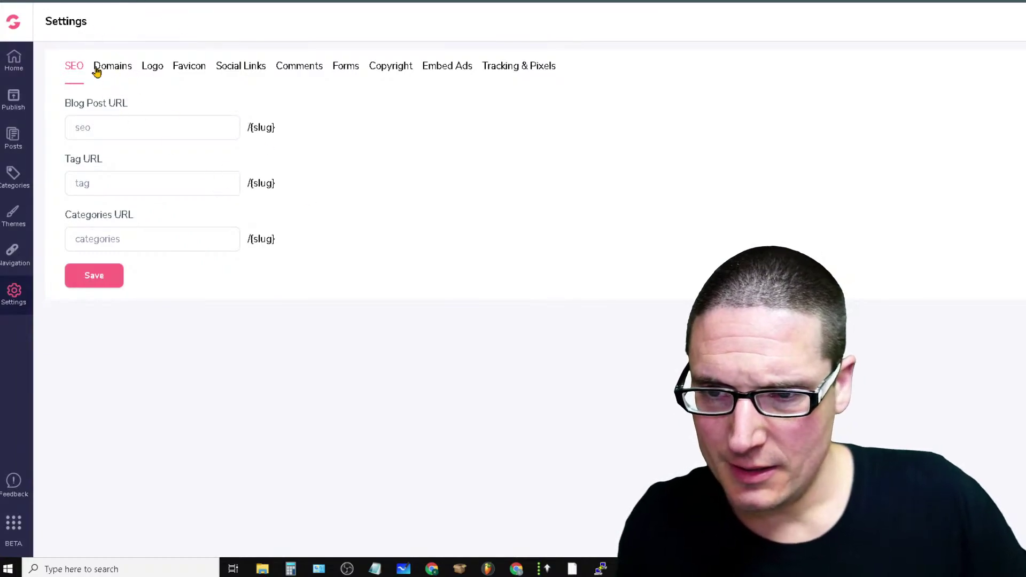
# Check the blog's domain and categories, then view its Theme page showing GrooveBlog Classic
pyautogui.click(121, 75)
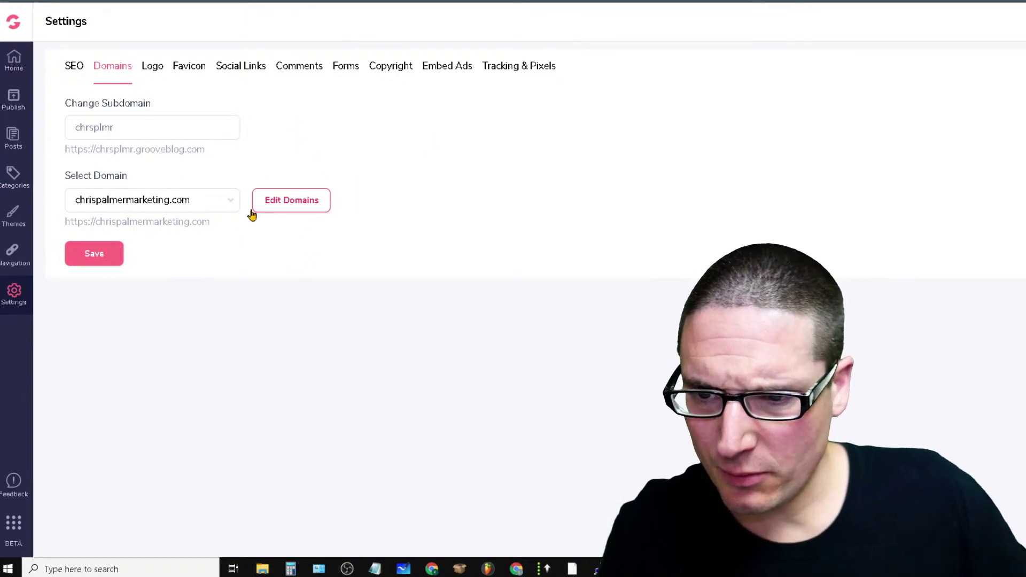
pyautogui.click(10, 184)
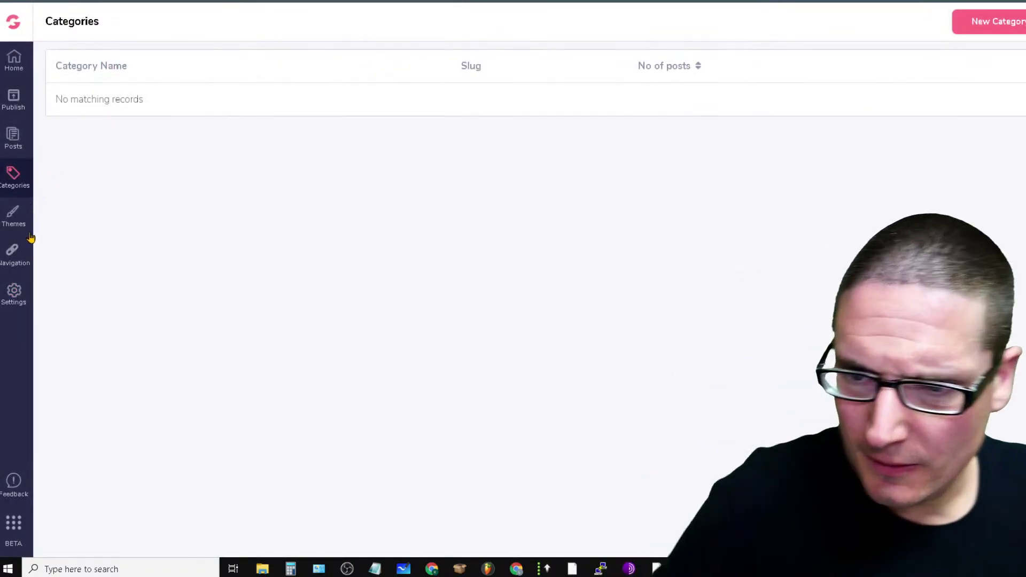
pyautogui.click(14, 216)
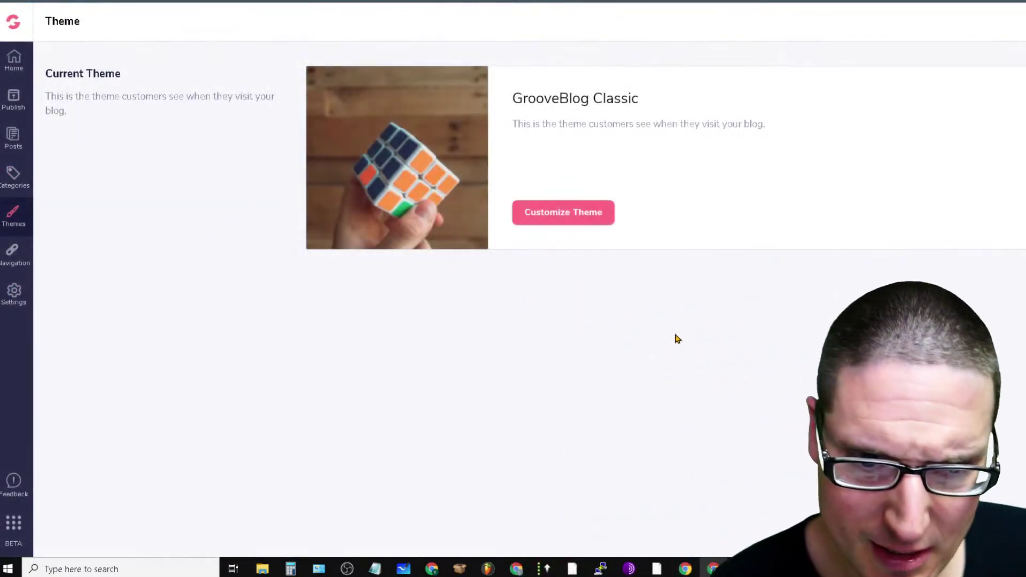
pyautogui.click(564, 214)
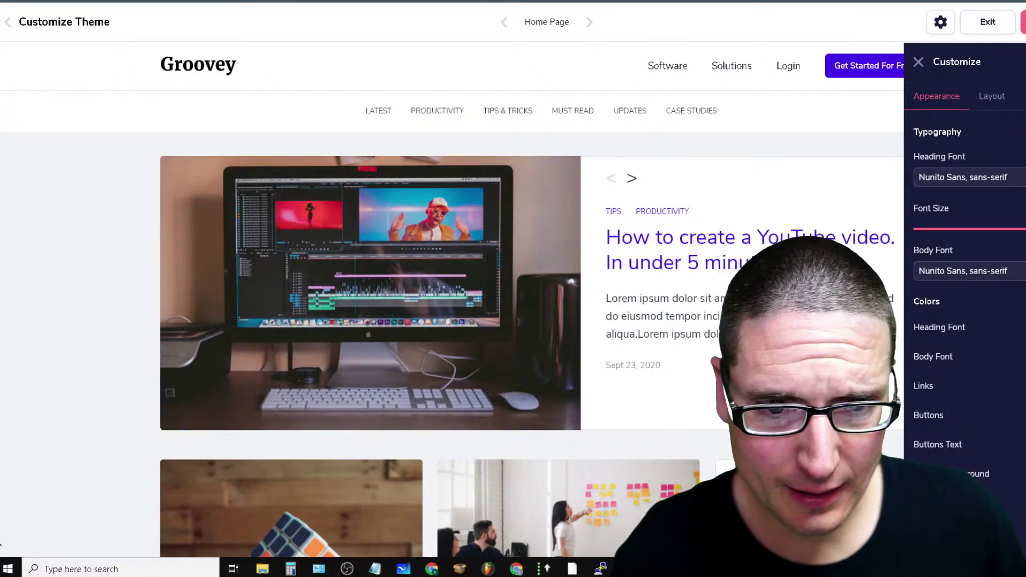
pyautogui.scroll(-10, 302, 396)
pyautogui.scroll(6, 303, 396)
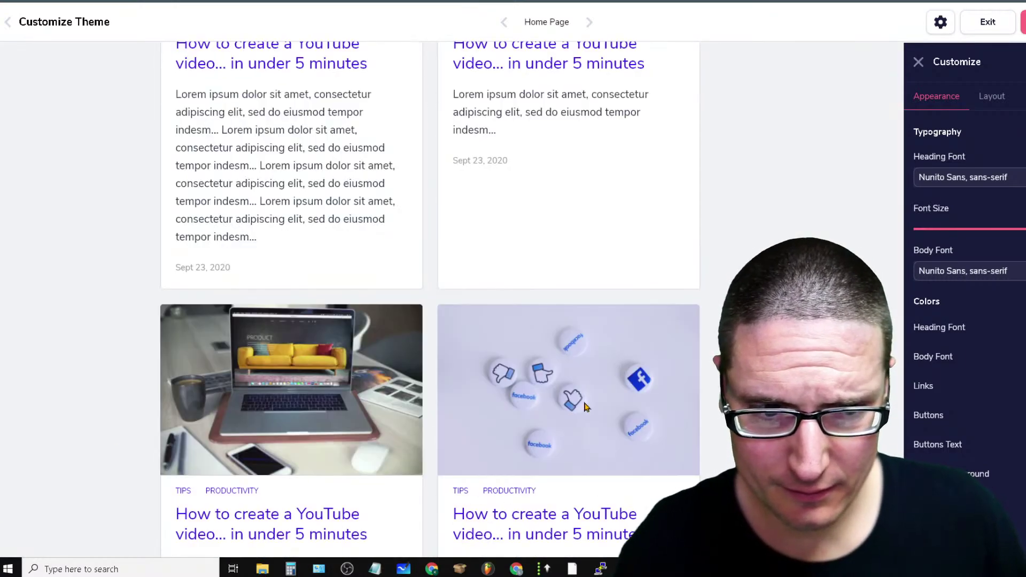
pyautogui.scroll(6, 452, 299)
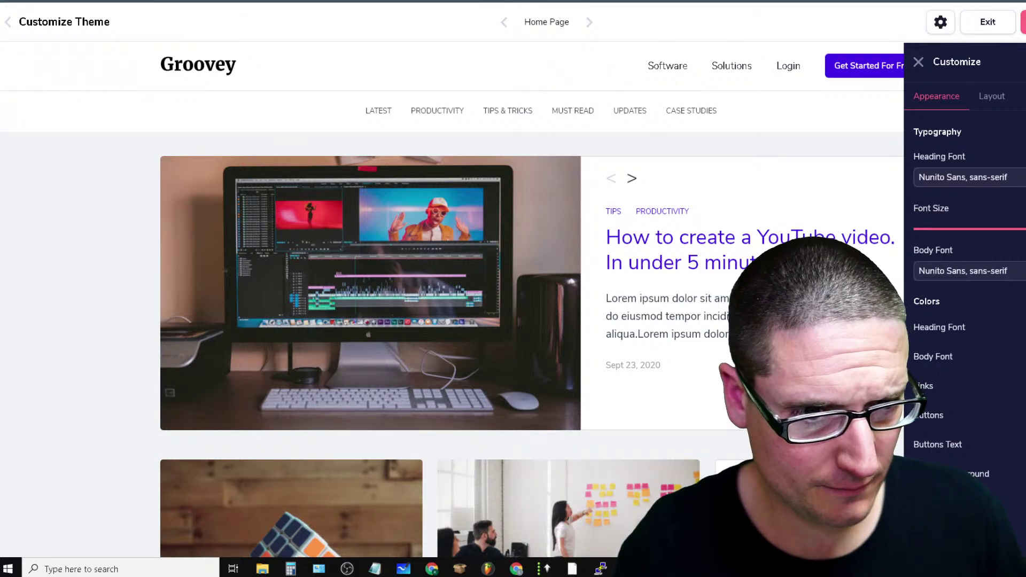
pyautogui.click(982, 101)
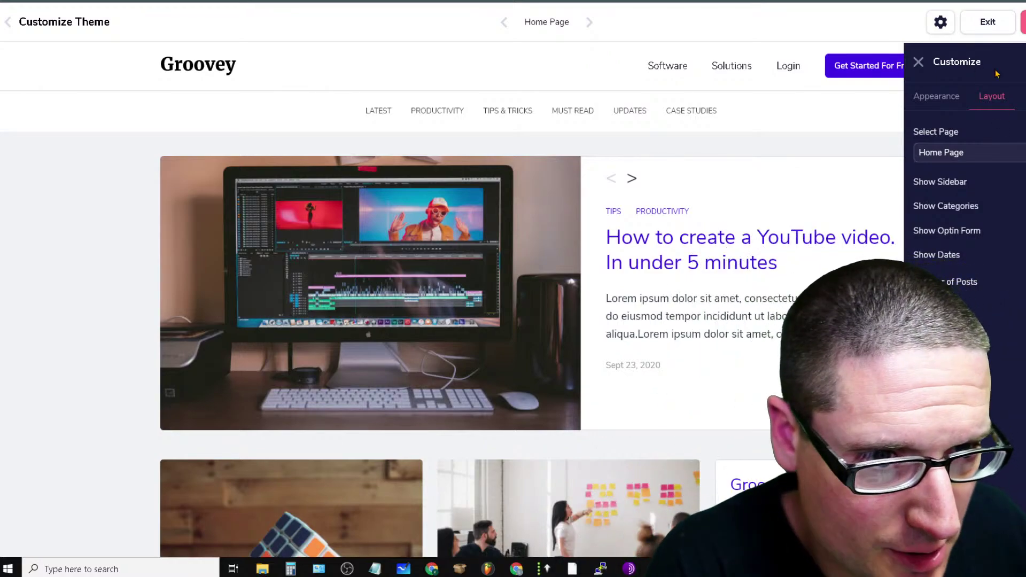
pyautogui.click(918, 62)
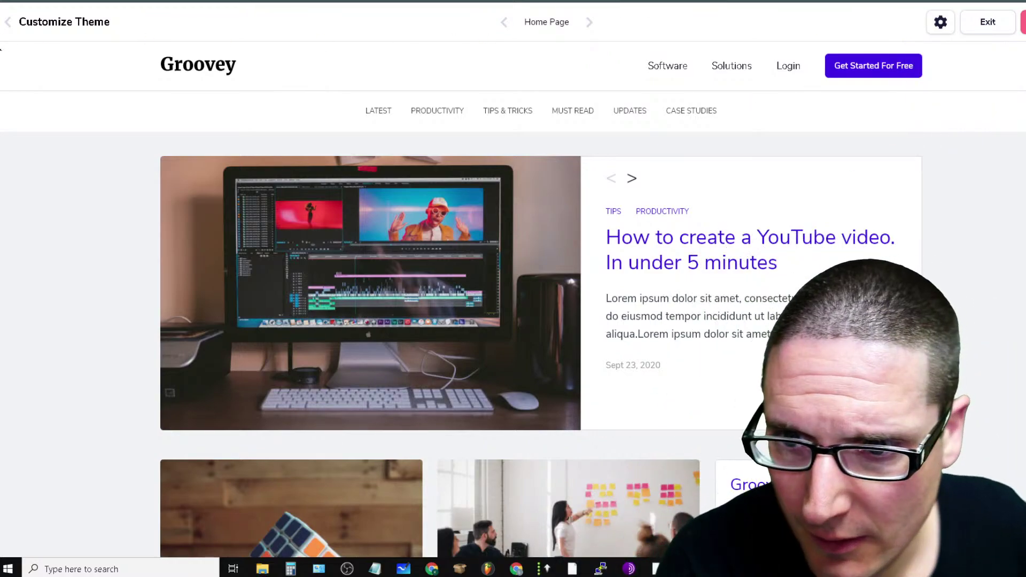
pyautogui.click(8, 22)
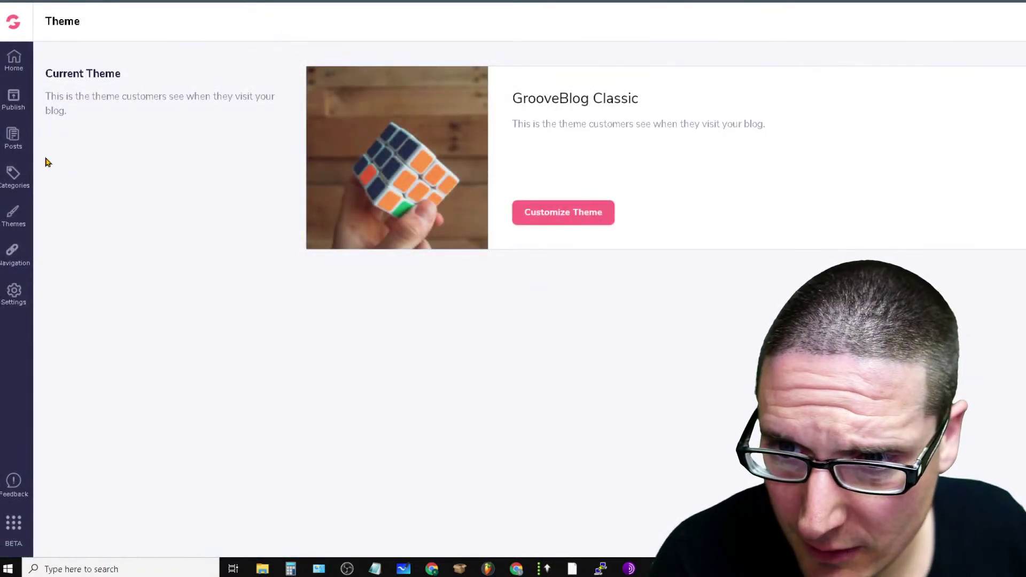
# Reopen the blog's publishing view from the blog list and visit its contact link and back
pyautogui.click(13, 299)
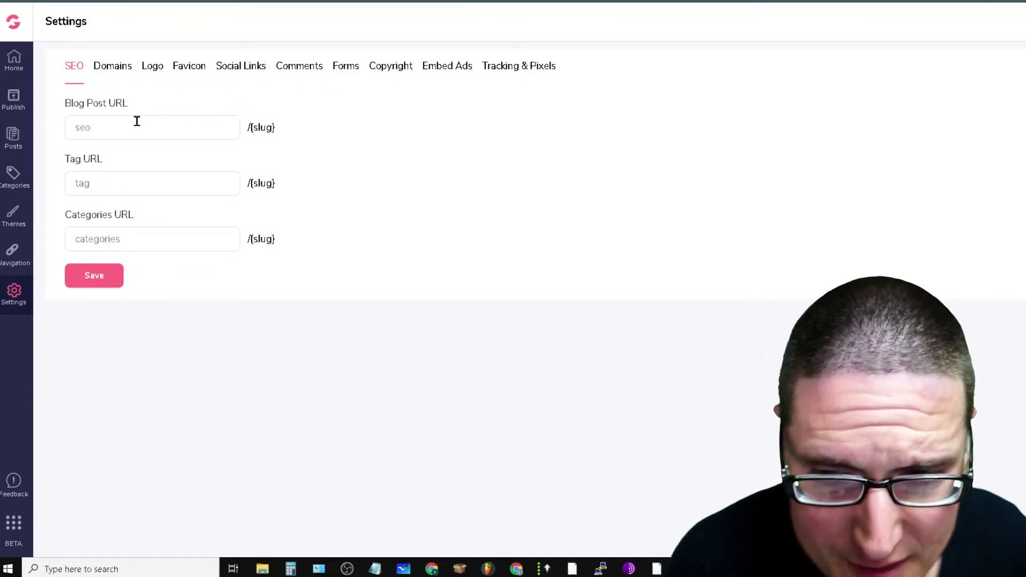
pyautogui.click(13, 68)
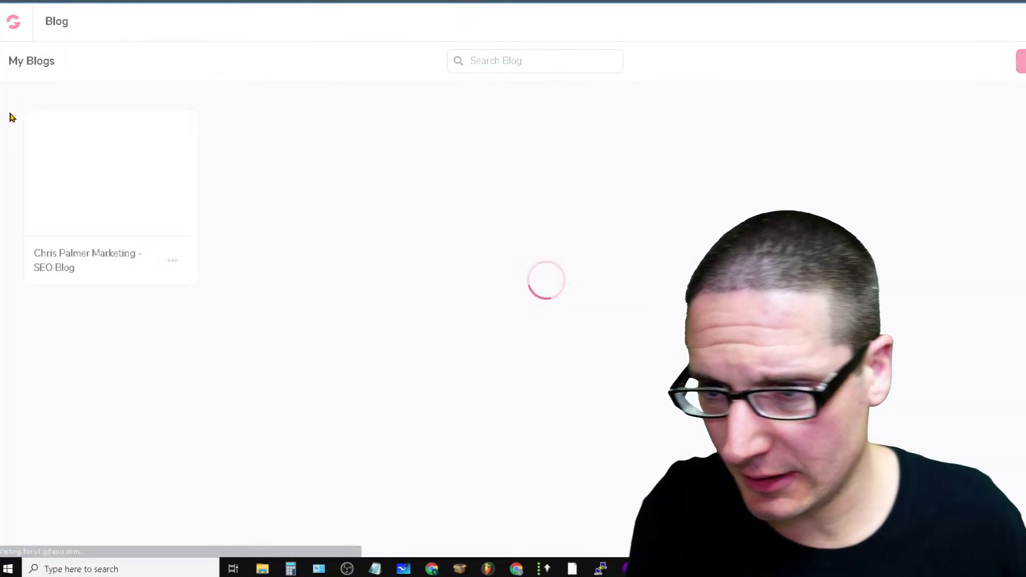
pyautogui.click(107, 174)
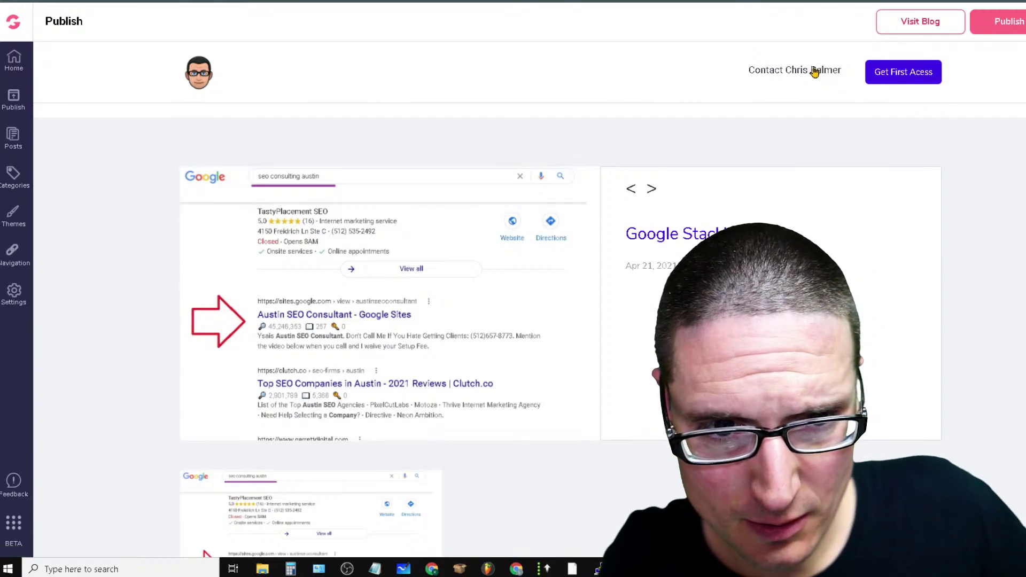
pyautogui.click(813, 71)
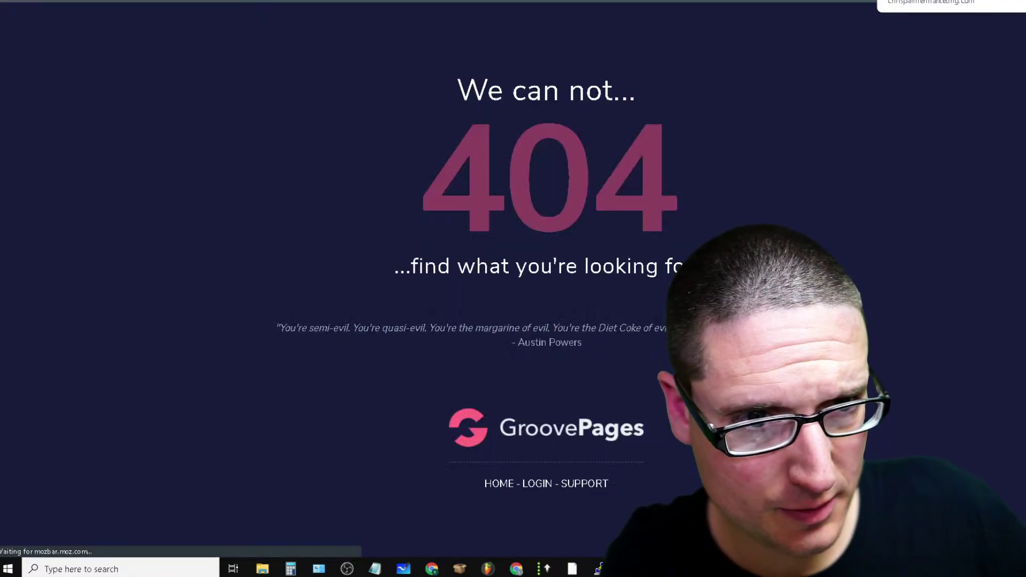
pyautogui.hotkey('alt', 'Left')
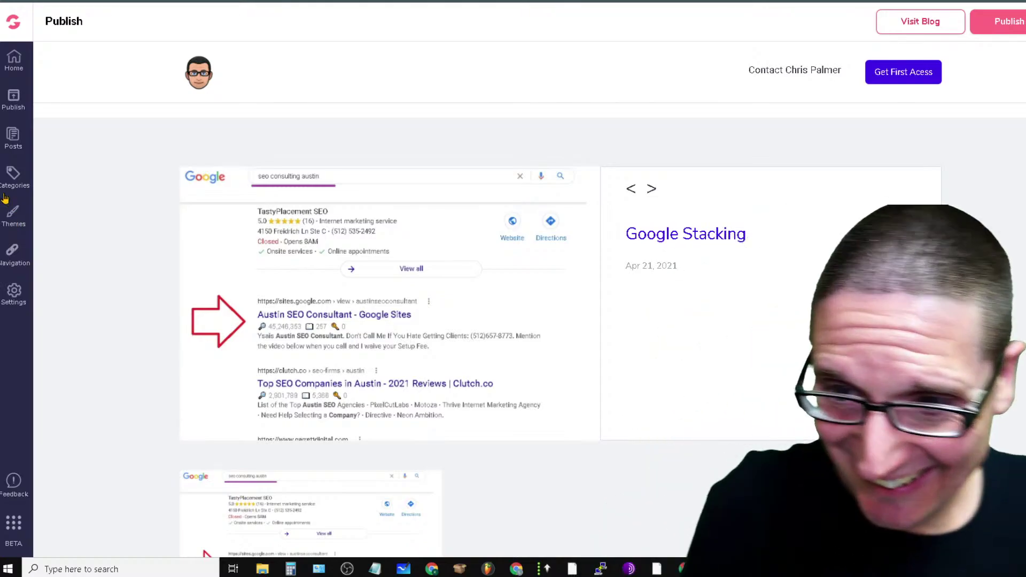
# Edit the Click Through Rate Manipulation draft from the posts list
pyautogui.click(13, 138)
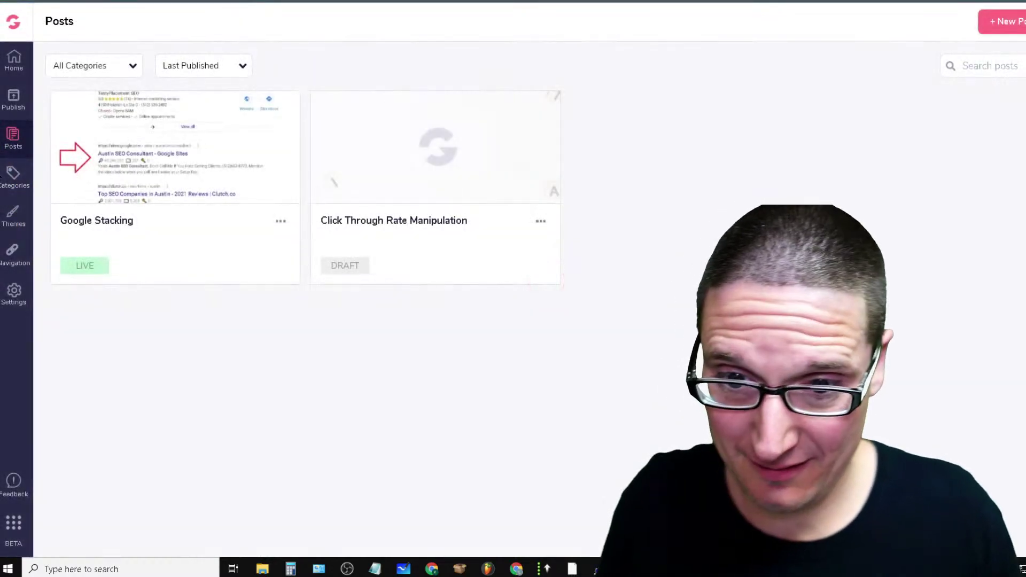
pyautogui.moveTo(531, 182)
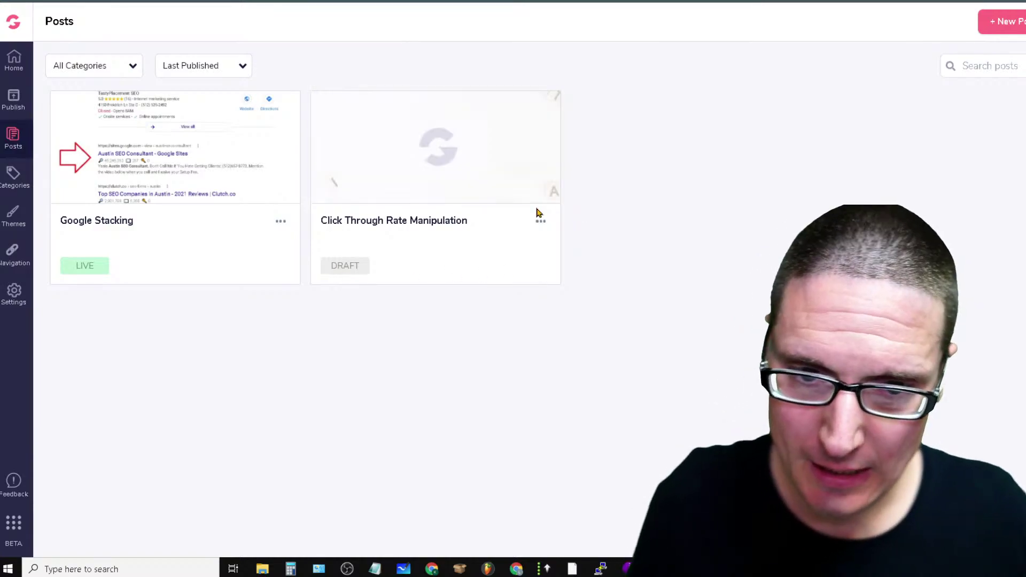
pyautogui.click(542, 223)
pyautogui.click(539, 247)
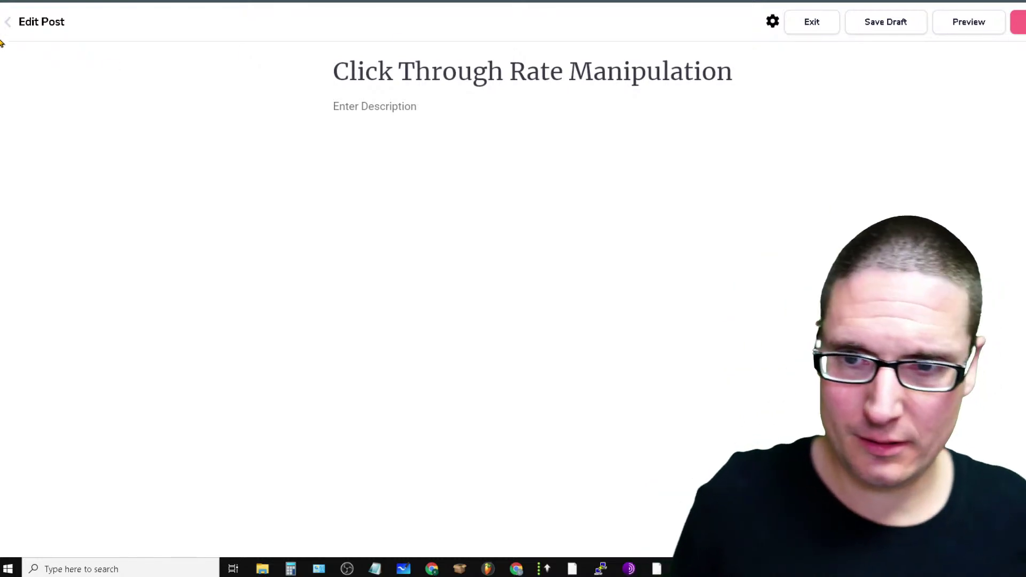
# Leave the draft without saving and start a blank new post
pyautogui.click(9, 24)
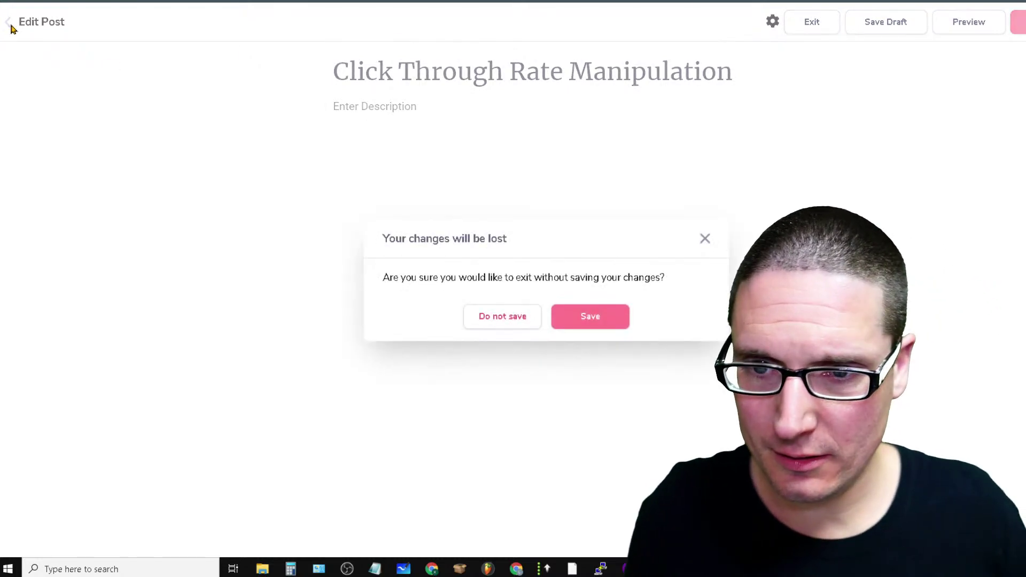
pyautogui.click(523, 328)
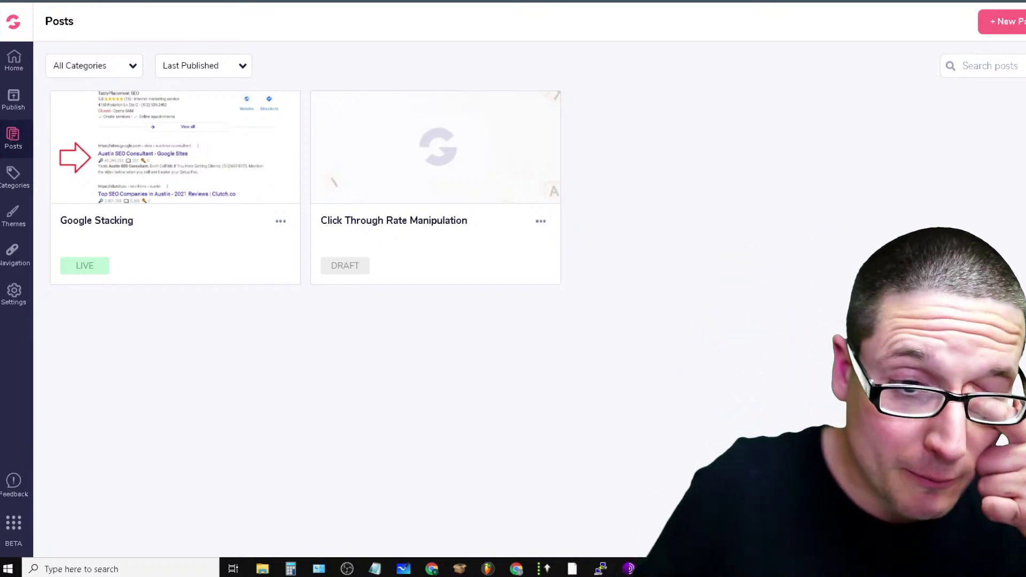
pyautogui.click(1000, 21)
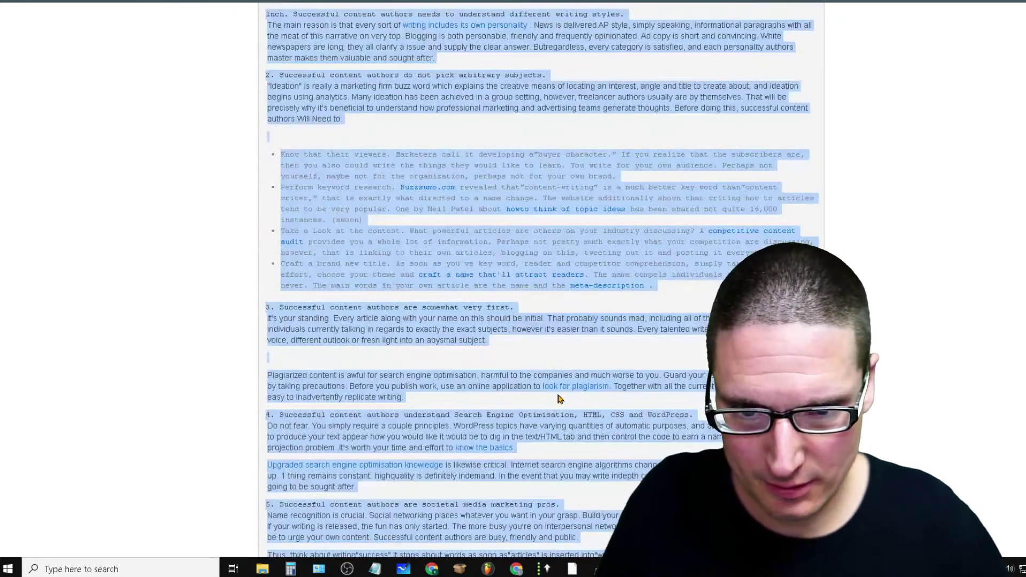
# Copy WordAI's SUPER UNIQUE spin text and return to the new-post editor tab
pyautogui.scroll(7, 559, 399)
pyautogui.rightClick(282, 291)
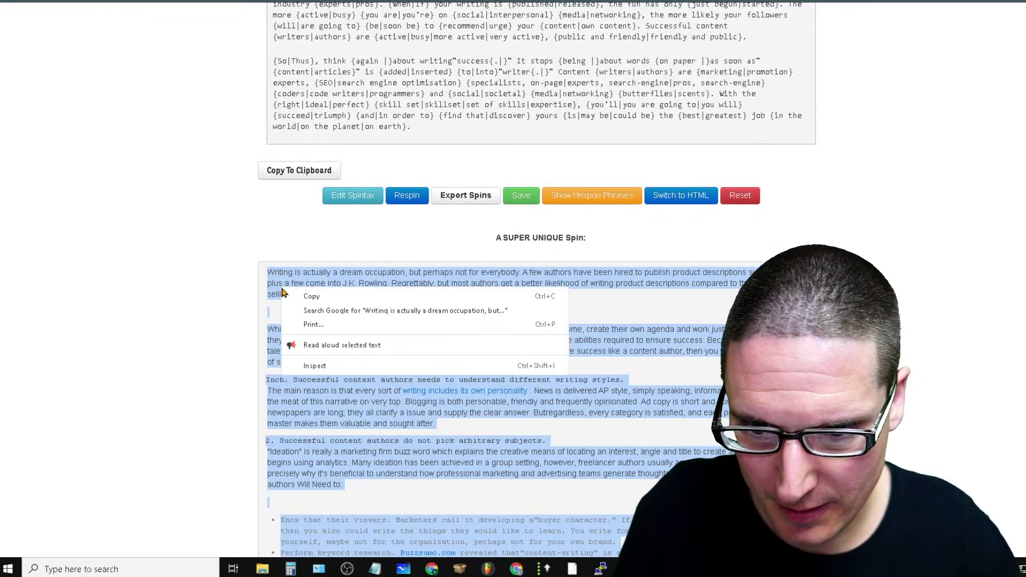
pyautogui.click(312, 297)
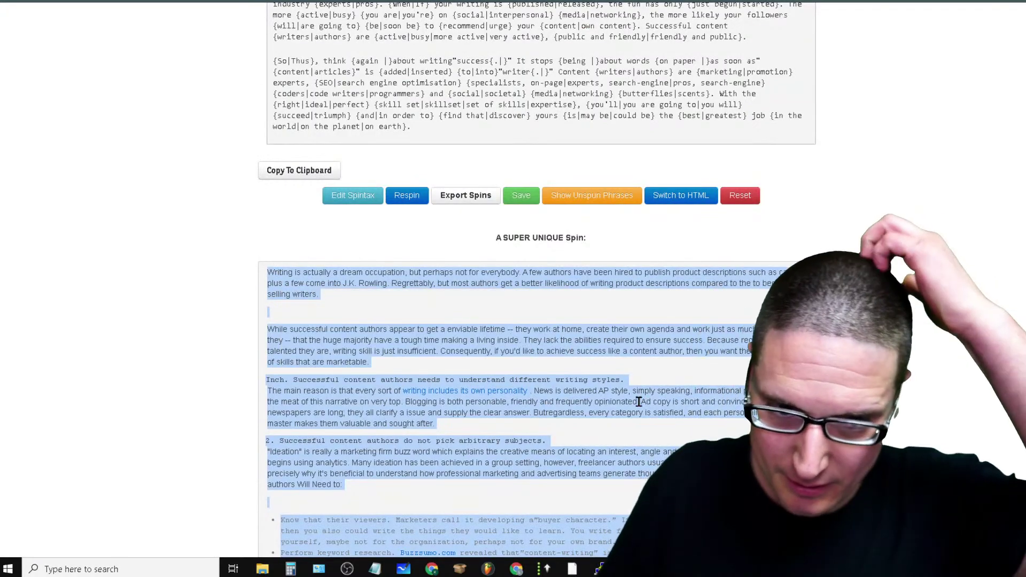
pyautogui.scroll(-20, 602, 424)
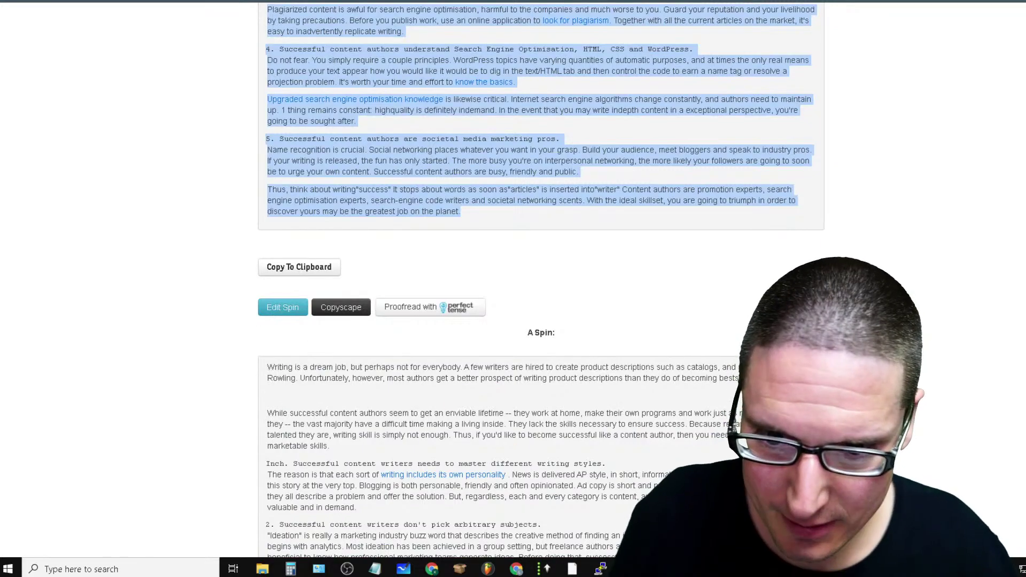
pyautogui.scroll(10, 507, 414)
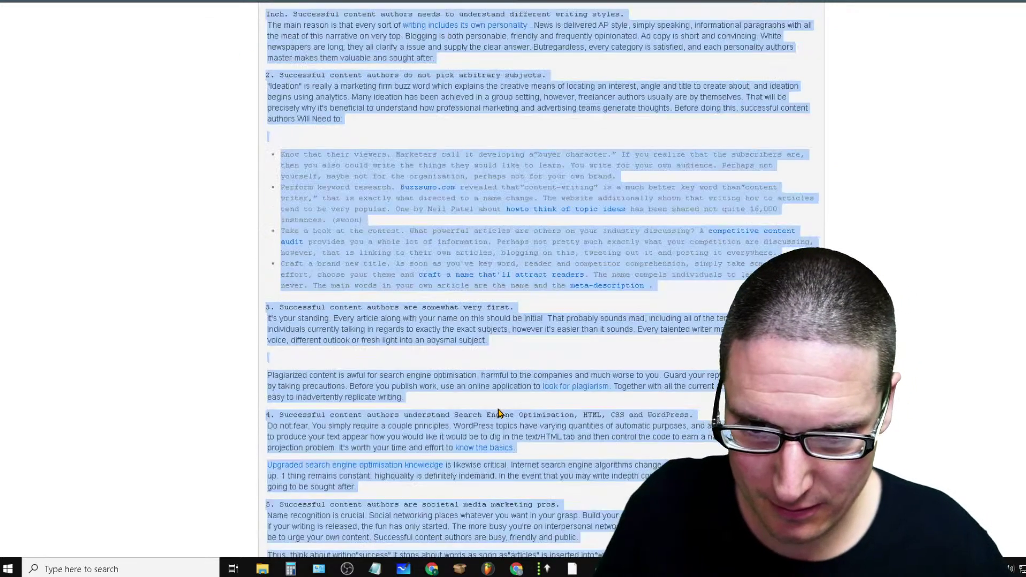
pyautogui.scroll(3, 560, 167)
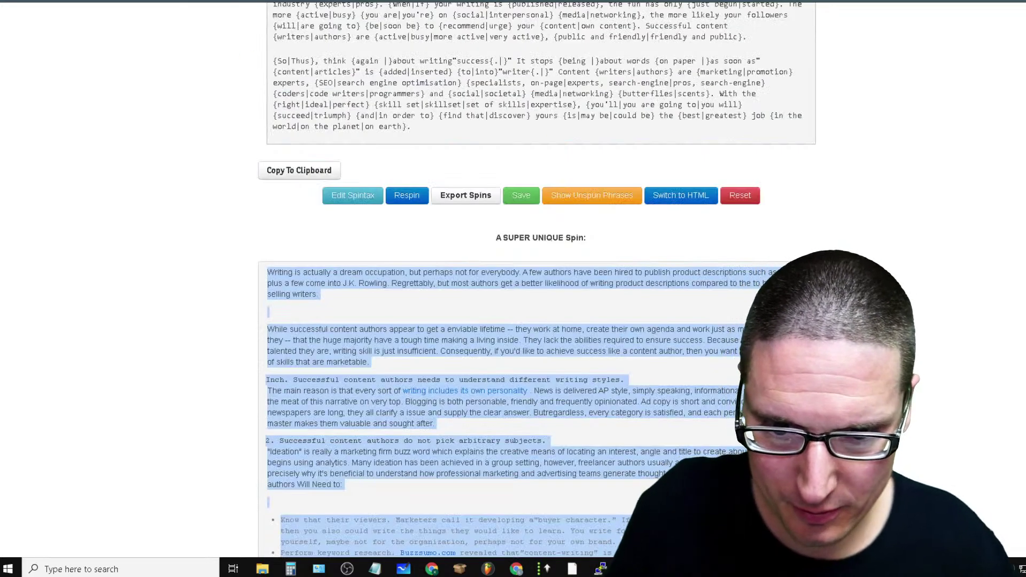
pyautogui.scroll(-6, 571, 409)
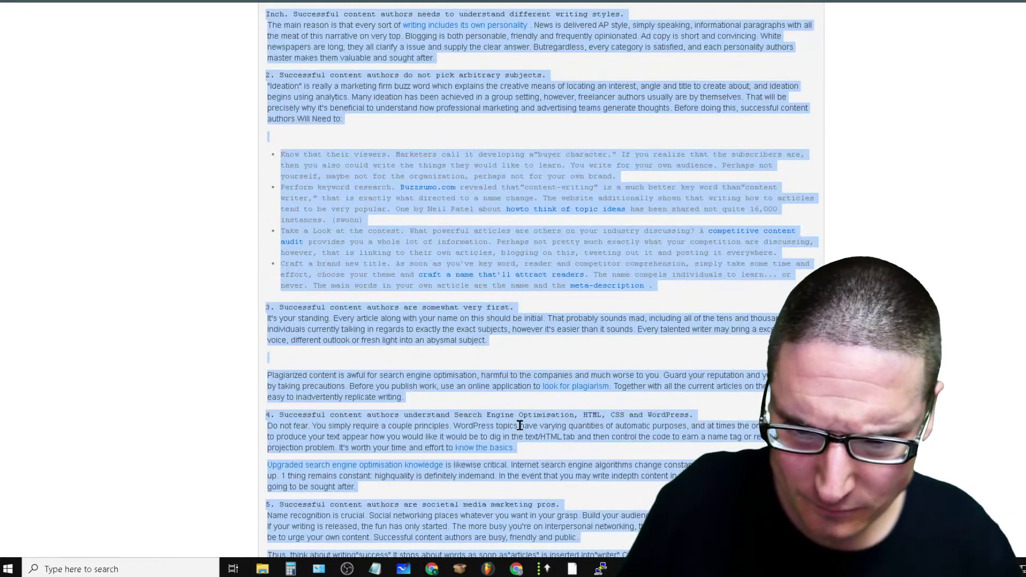
pyautogui.scroll(15, 519, 425)
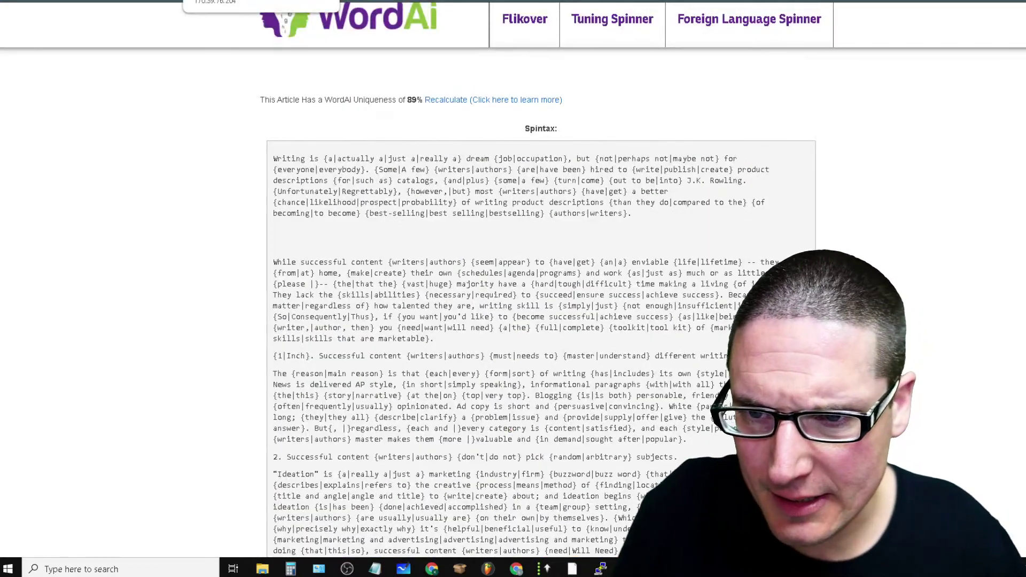
pyautogui.click(467, 1)
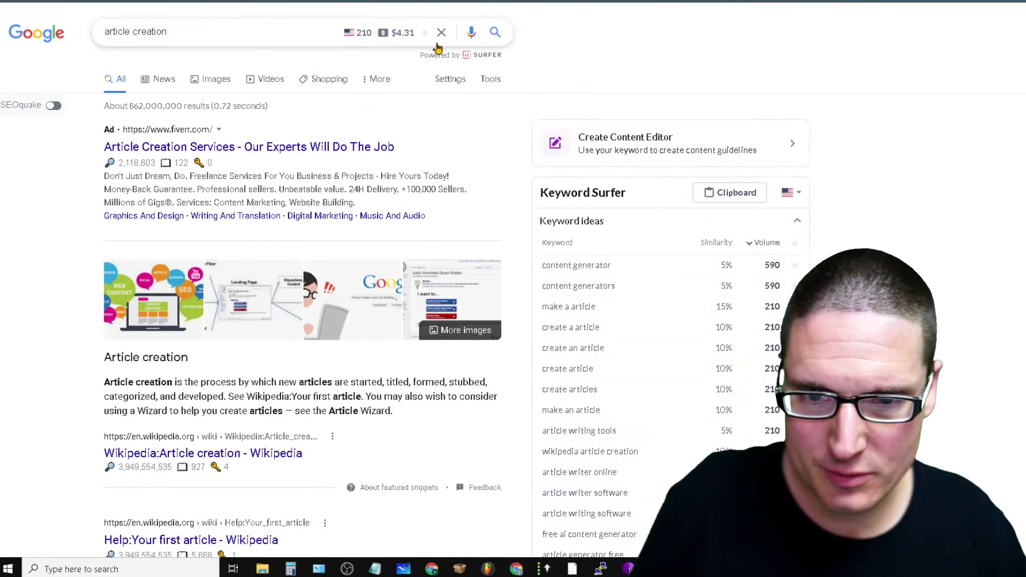
pyautogui.click(903, 0)
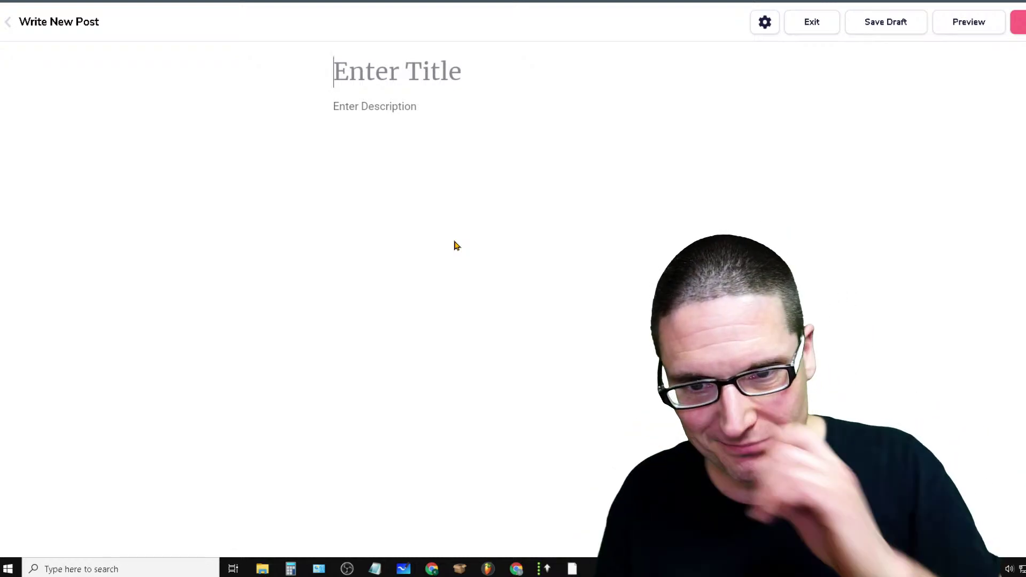
# Add the subtitle 'Article Creation Without Writers or A.I' under the title, correcting 'Artiicle'
pyautogui.write('Article Creation W')
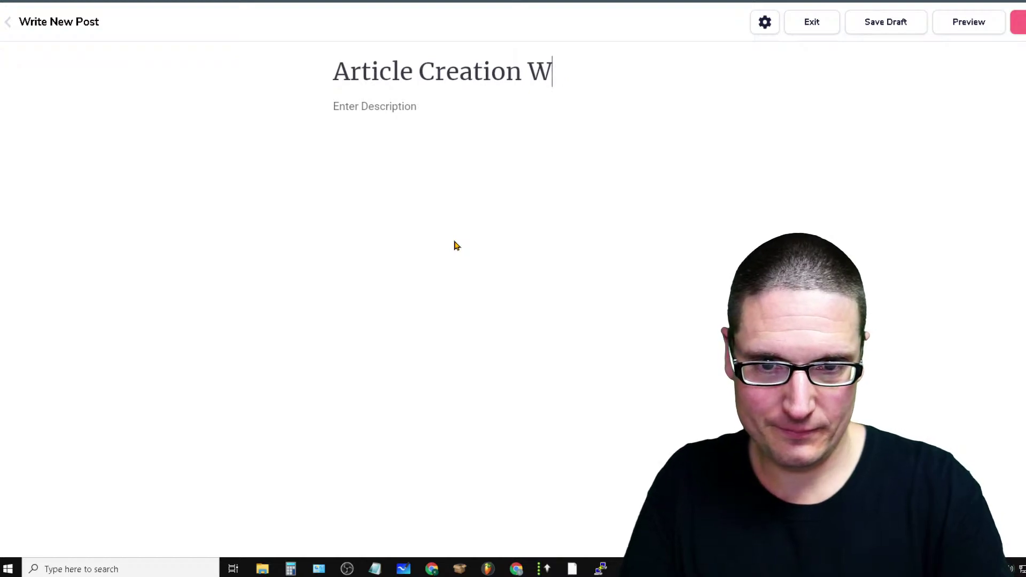
pyautogui.press('BackSpace')
pyautogui.click(373, 109)
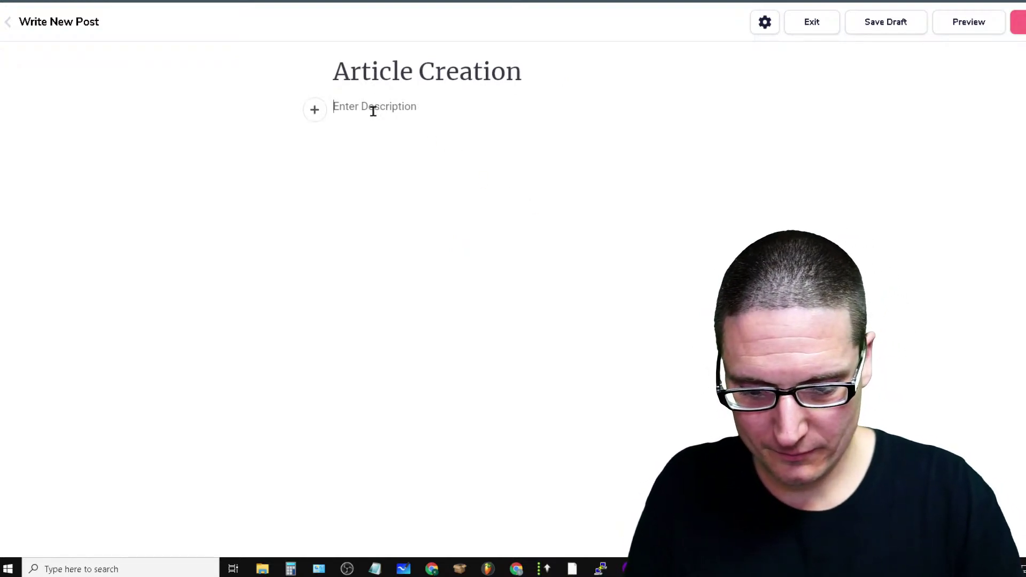
pyautogui.write('Artivcl')
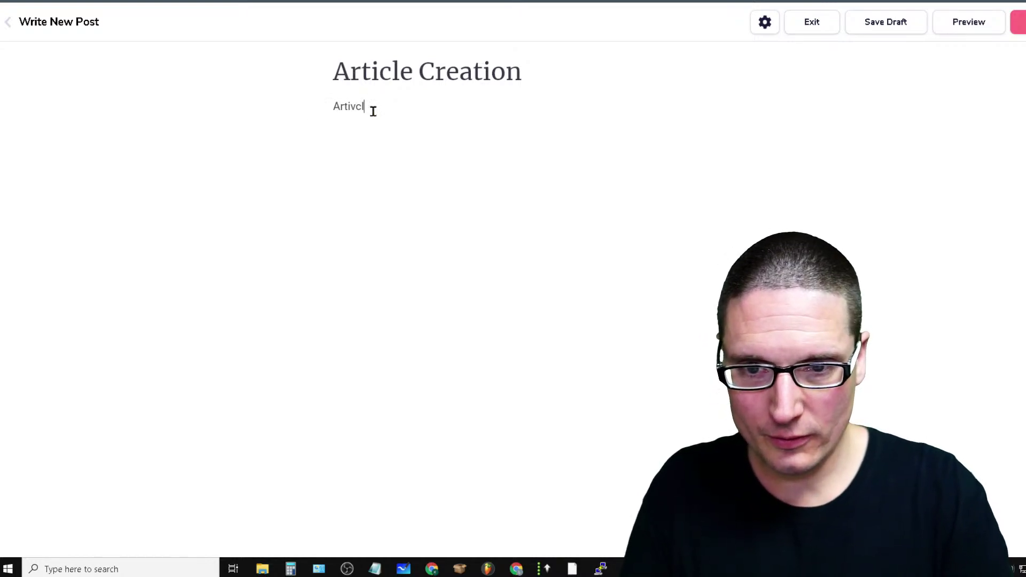
pyautogui.press('BackSpace')
pyautogui.press('BackSpace')
pyautogui.press('BackSpace')
pyautogui.write('icle ')
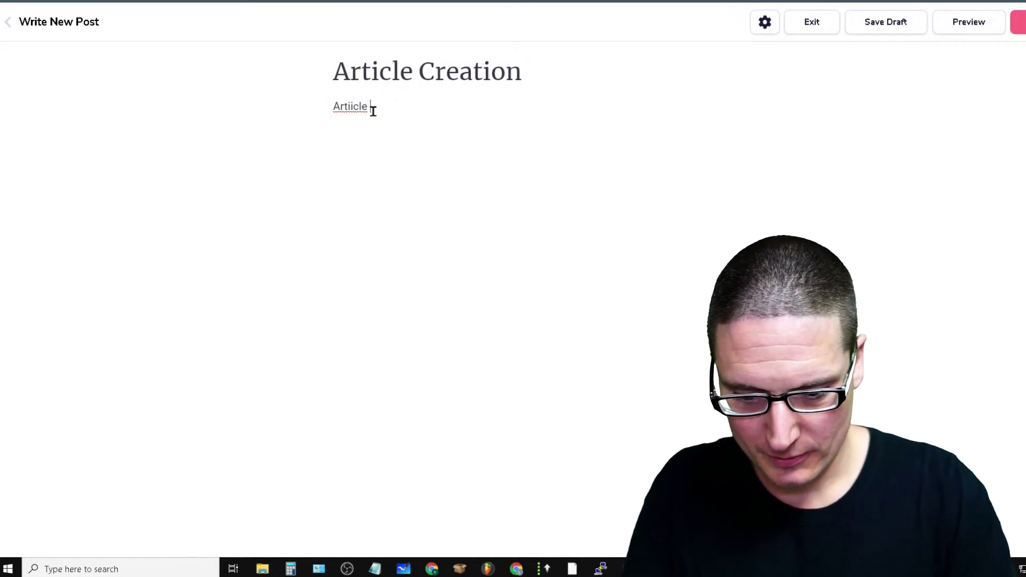
pyautogui.write('Creation')
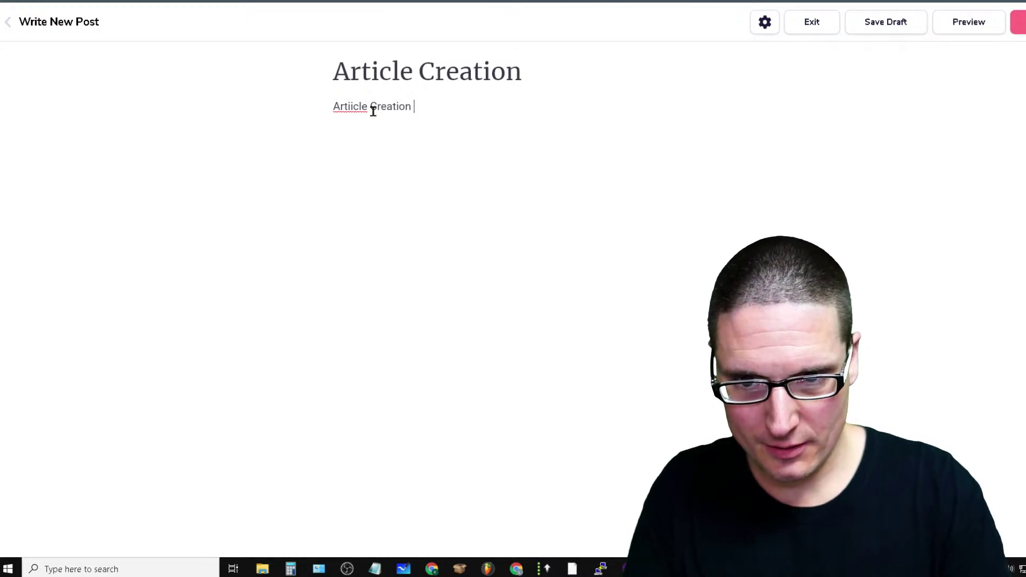
pyautogui.write(' Without W')
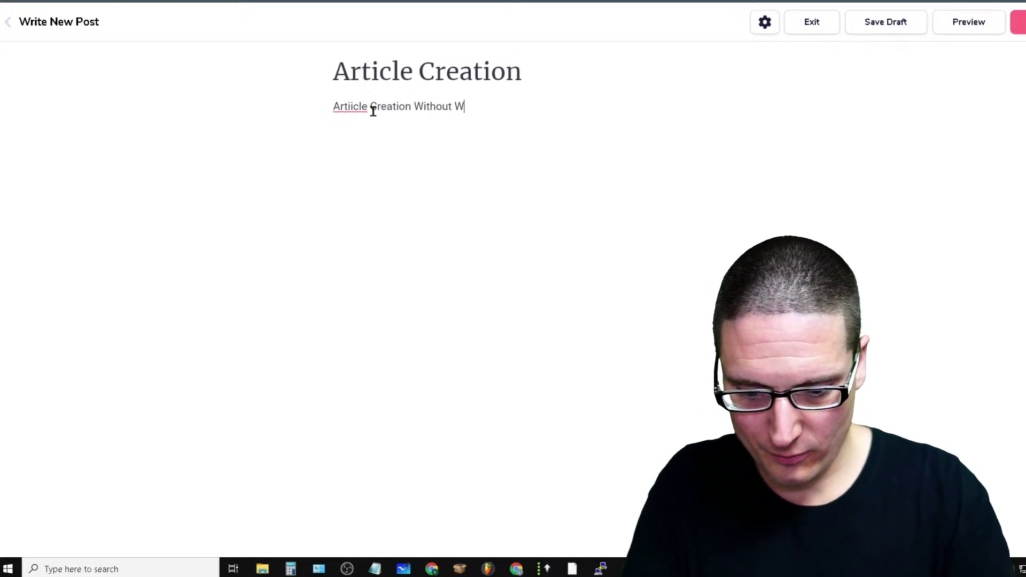
pyautogui.write('riters or A.I')
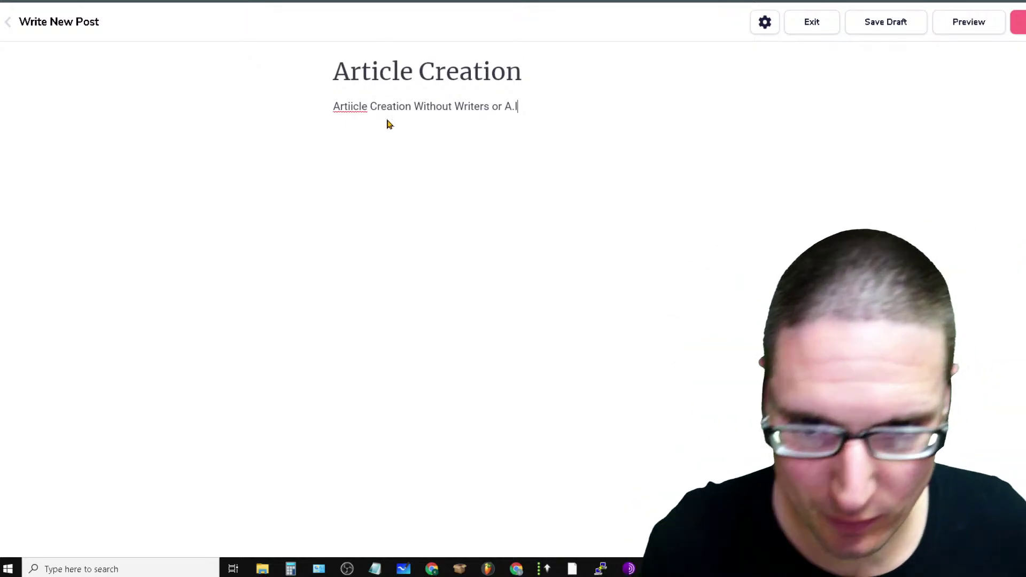
pyautogui.doubleClick(347, 106)
pyautogui.rightClick(353, 120)
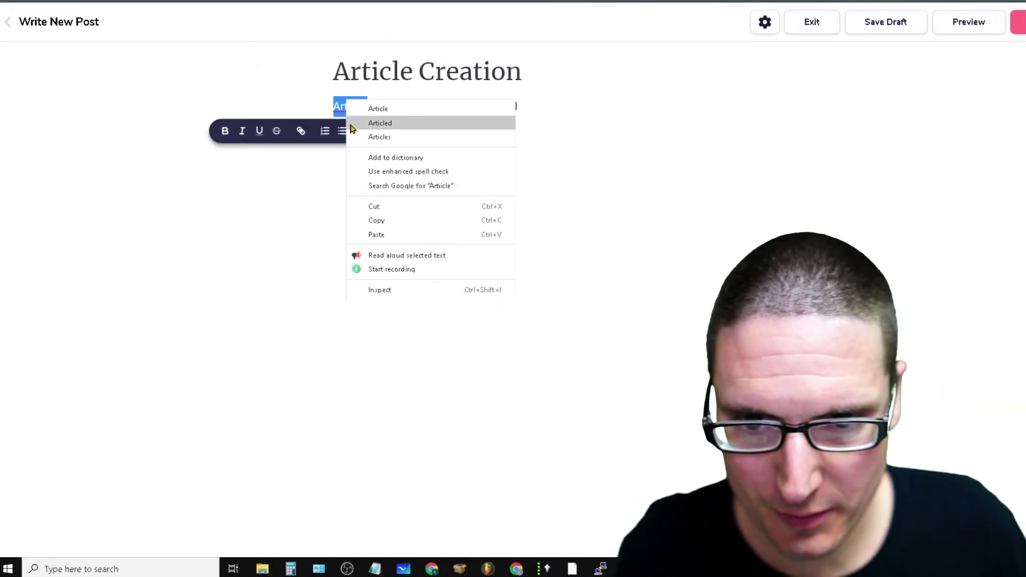
pyautogui.click(391, 108)
# Start an empty paragraph below the subtitle, ready for pasting
pyautogui.click(540, 100)
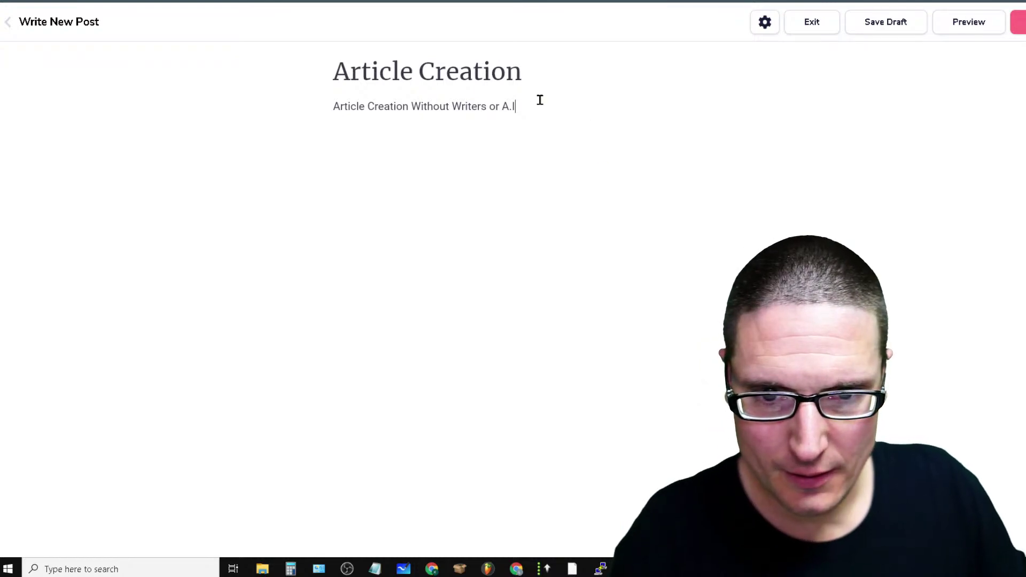
pyautogui.press('Return')
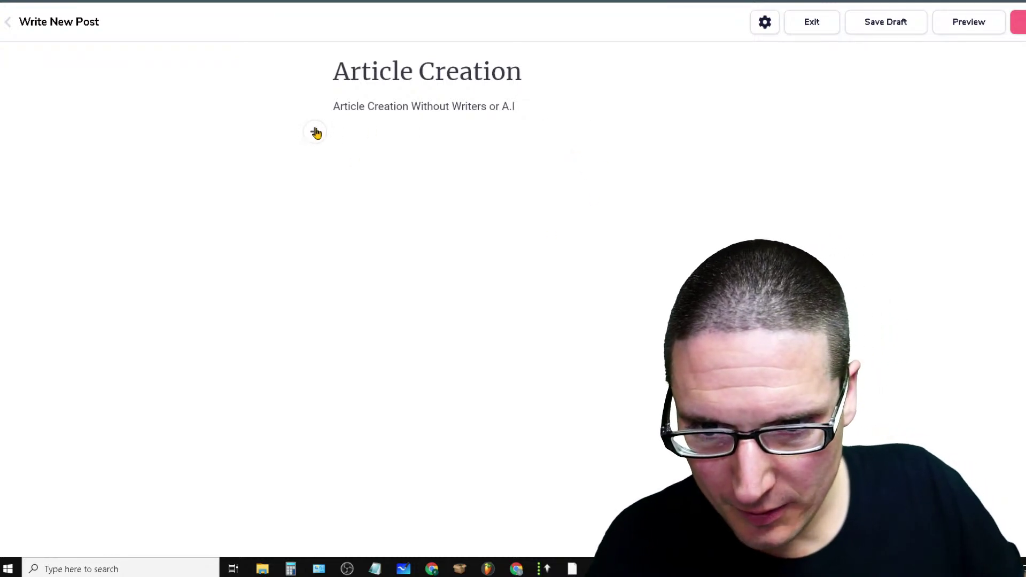
pyautogui.click(314, 132)
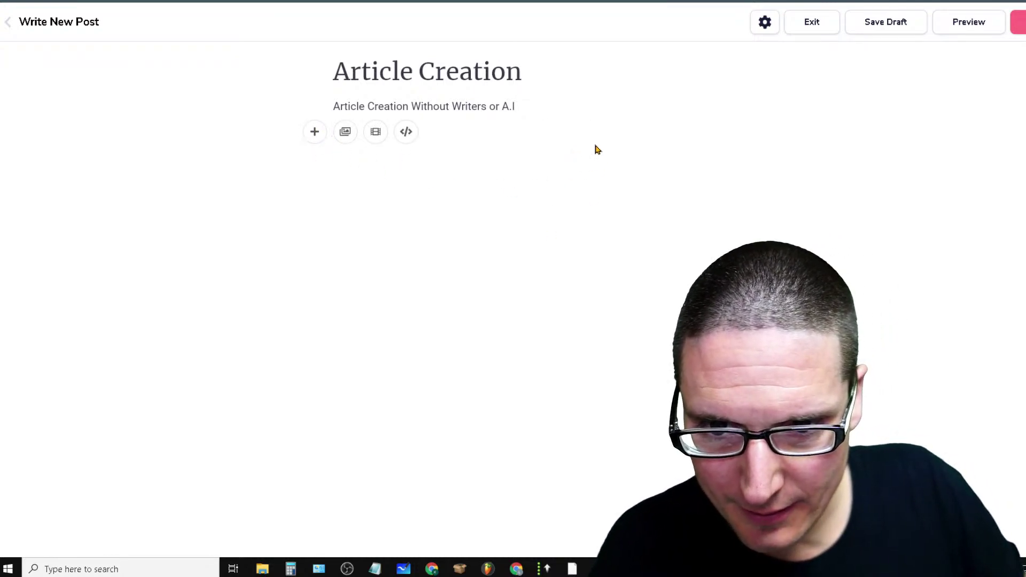
pyautogui.rightClick(465, 127)
# Paste the spun article body into the post
pyautogui.click(554, 220)
pyautogui.scroll(20, 553, 222)
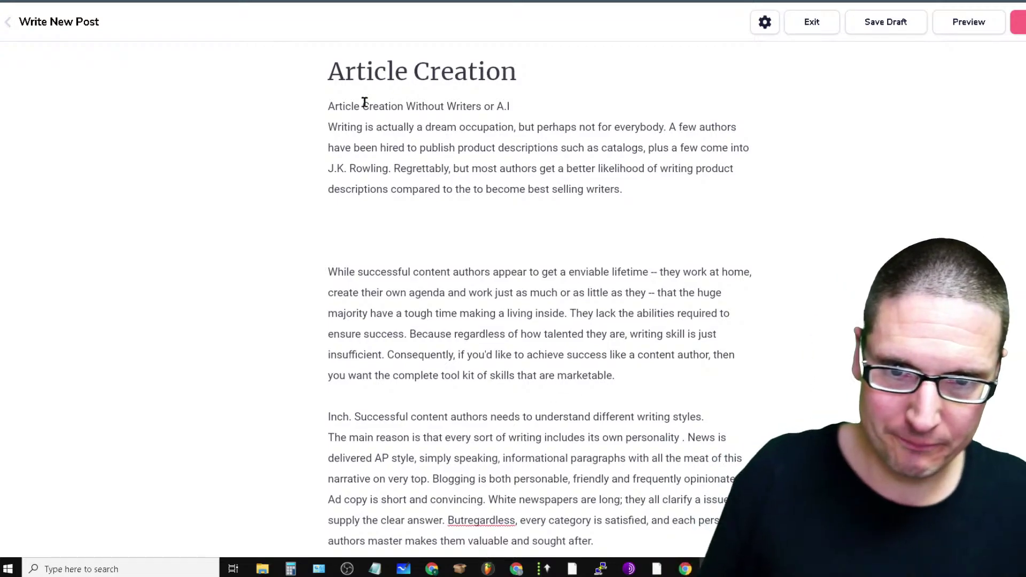
pyautogui.tripleClick(458, 115)
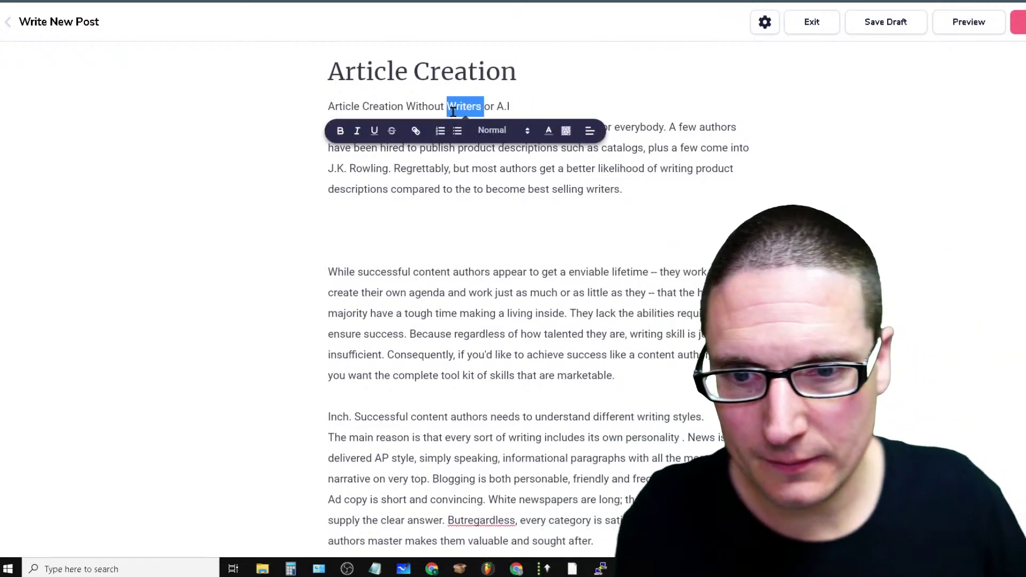
pyautogui.click(463, 139)
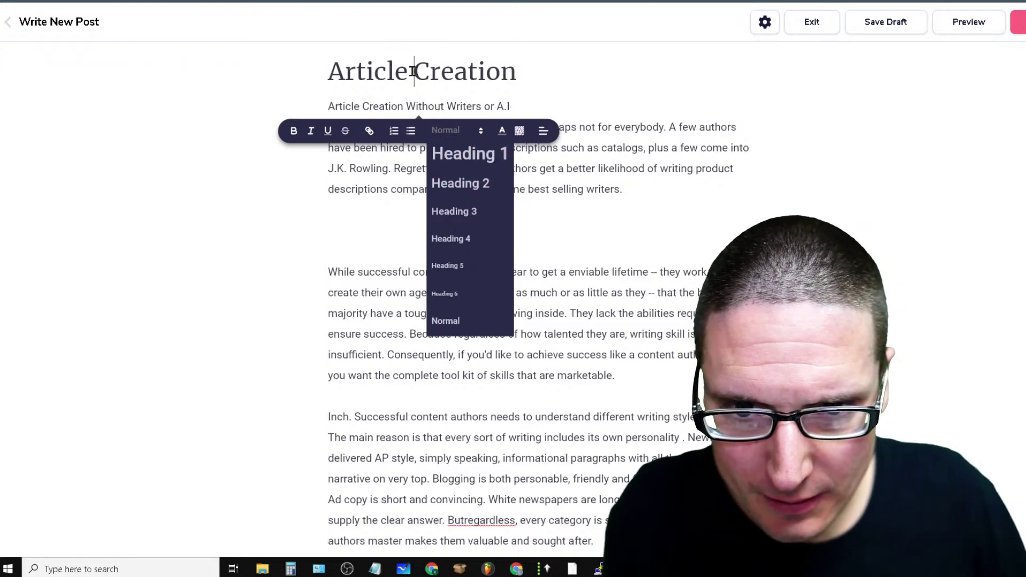
# Make 'Article Creation Without Writers or A.I' a Heading 1 and add a paragraph after it
pyautogui.tripleClick(435, 76)
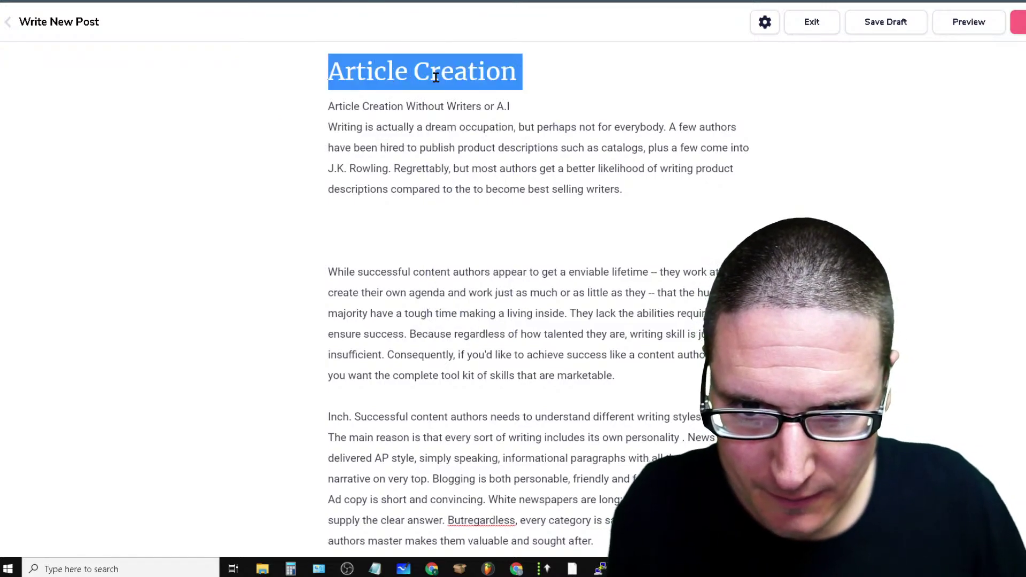
pyautogui.click(600, 71)
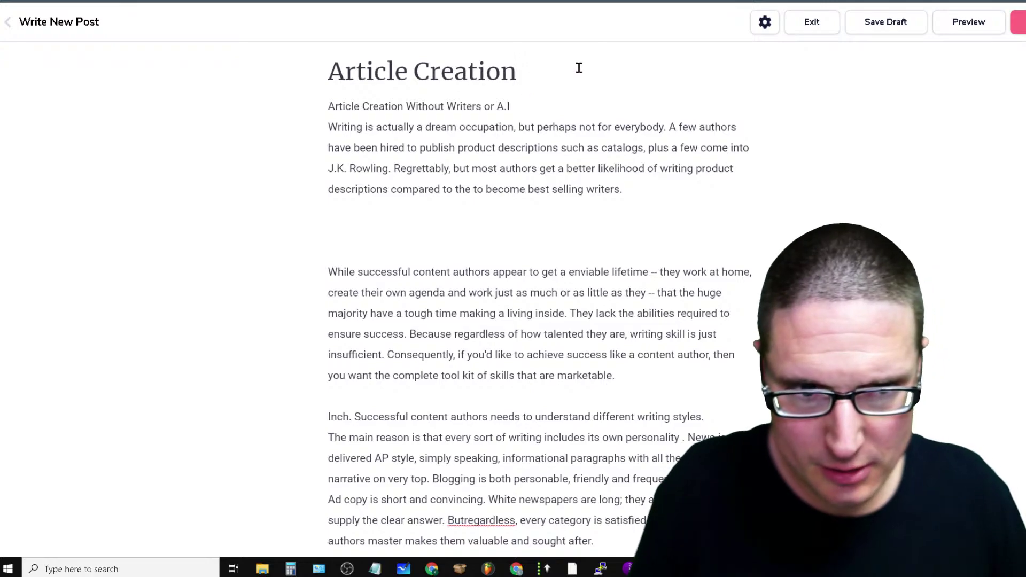
pyautogui.moveTo(578, 68); pyautogui.dragTo(327, 69)
pyautogui.moveTo(530, 101); pyautogui.dragTo(321, 91)
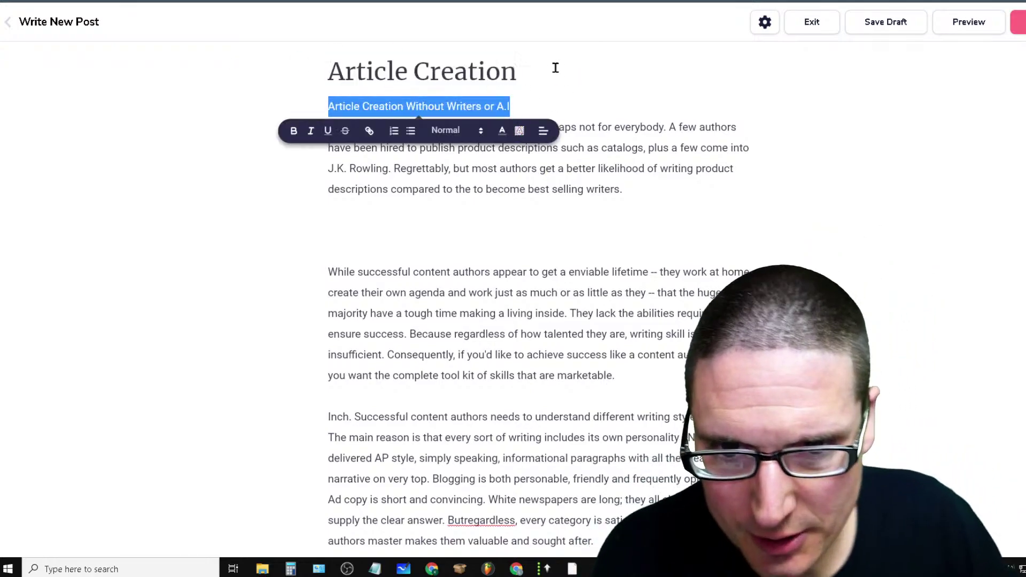
pyautogui.click(556, 68)
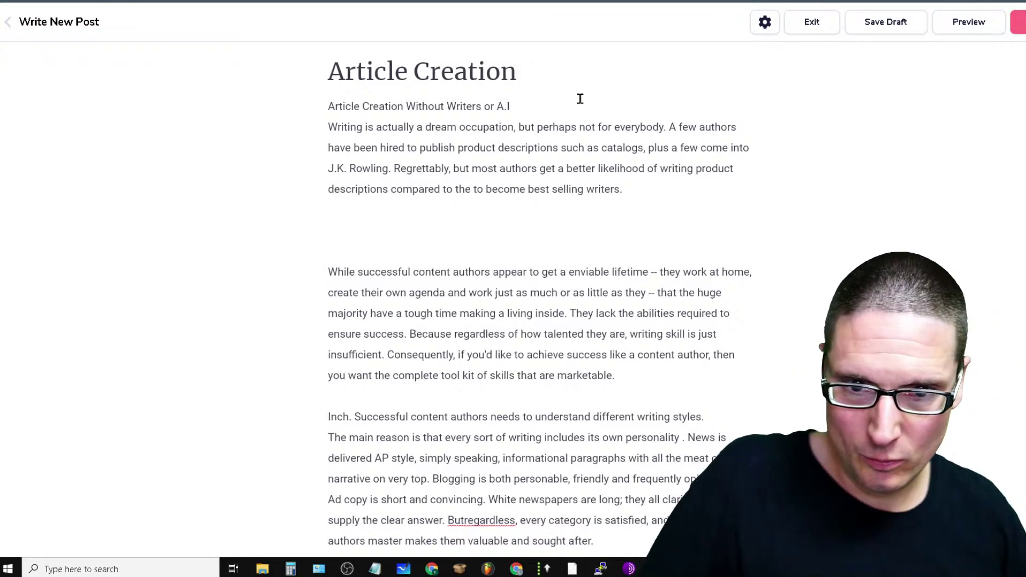
pyautogui.moveTo(534, 103); pyautogui.dragTo(203, 111)
pyautogui.click(446, 138)
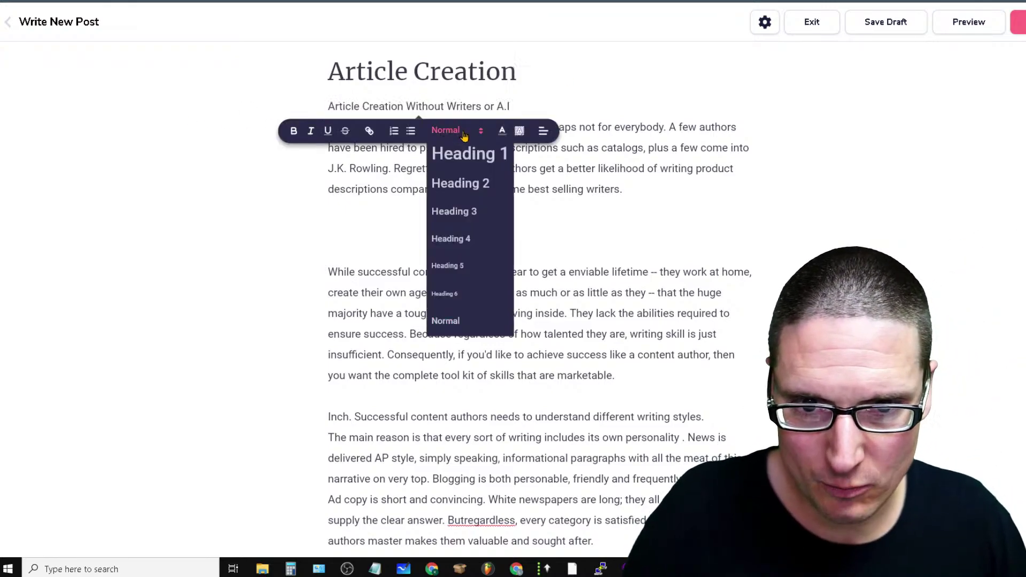
pyautogui.click(464, 152)
pyautogui.click(704, 254)
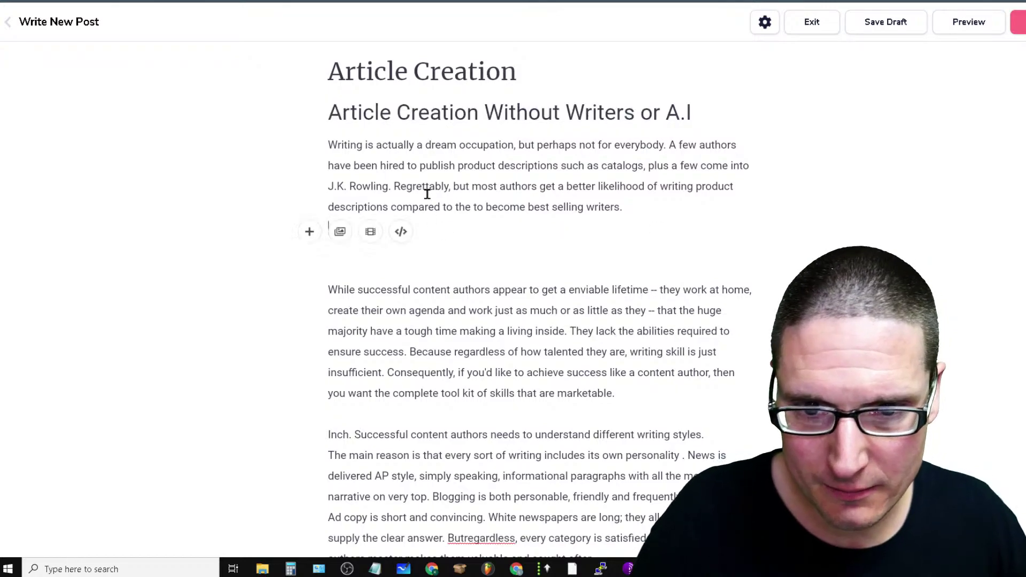
pyautogui.click(730, 109)
pyautogui.press('Return')
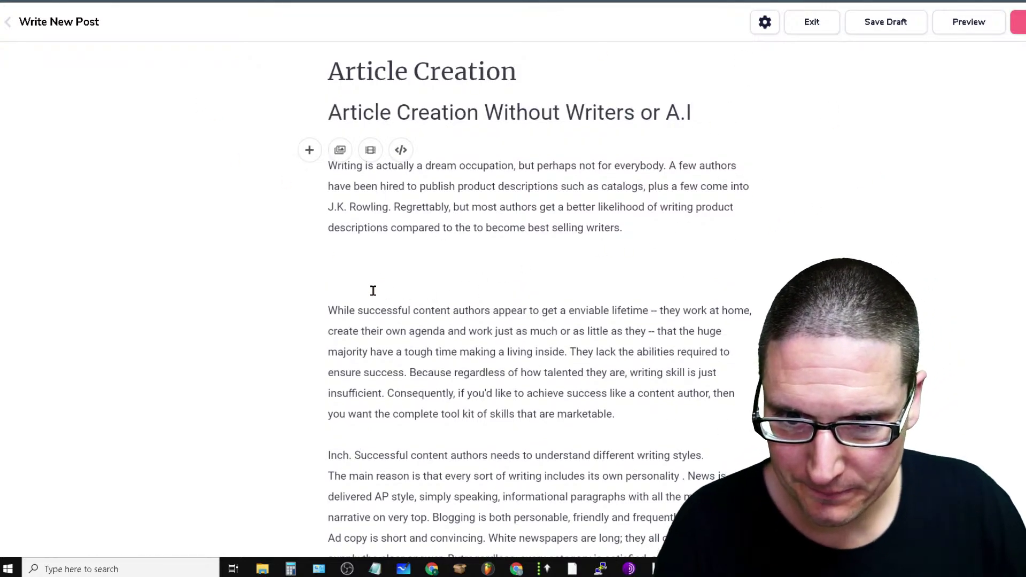
# Remove the extra blank lines above 'Know that their viewers' and 'Plagiarized content'
pyautogui.click(370, 292)
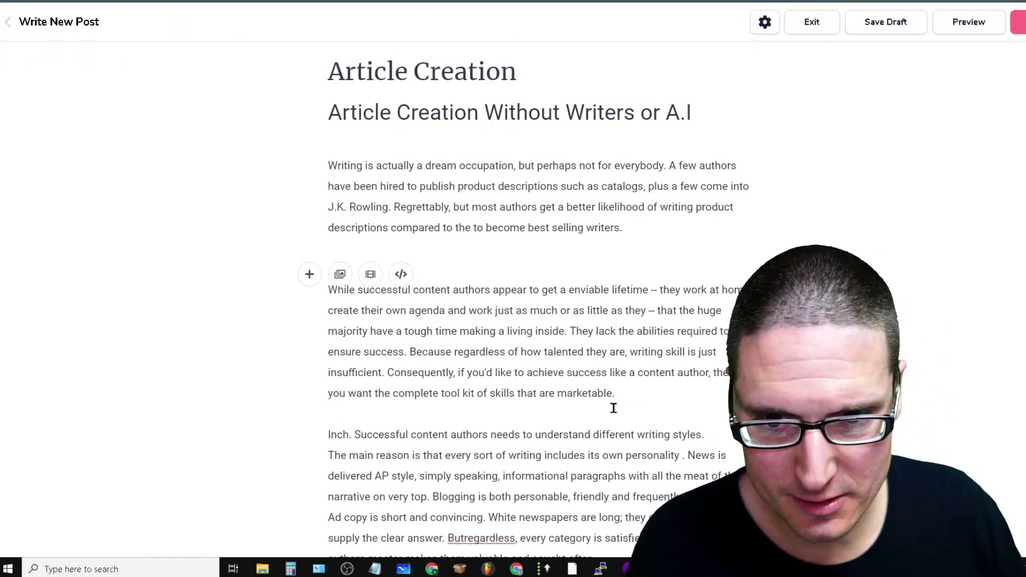
pyautogui.scroll(-1, 614, 408)
pyautogui.scroll(-3, 614, 408)
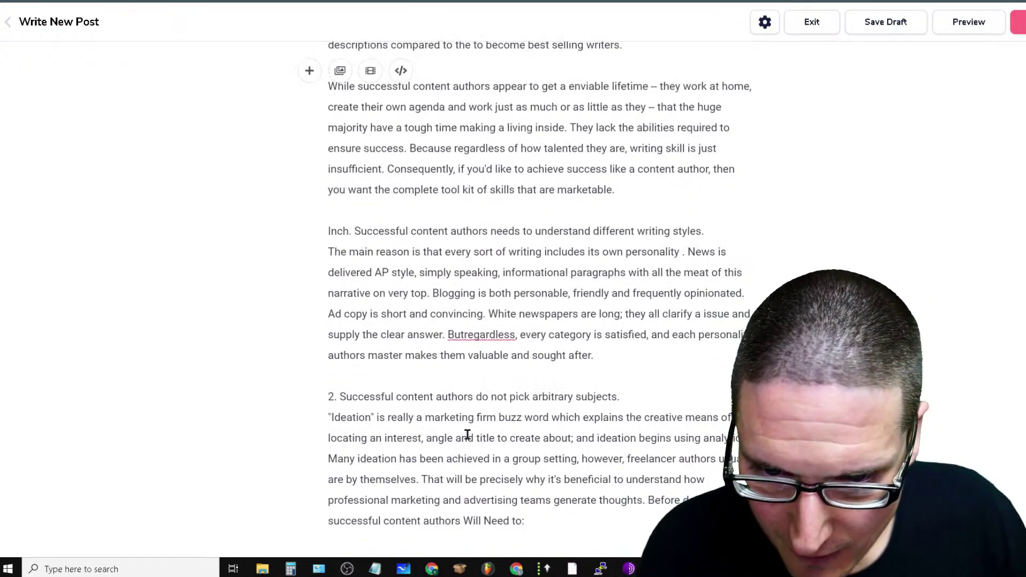
pyautogui.click(463, 335)
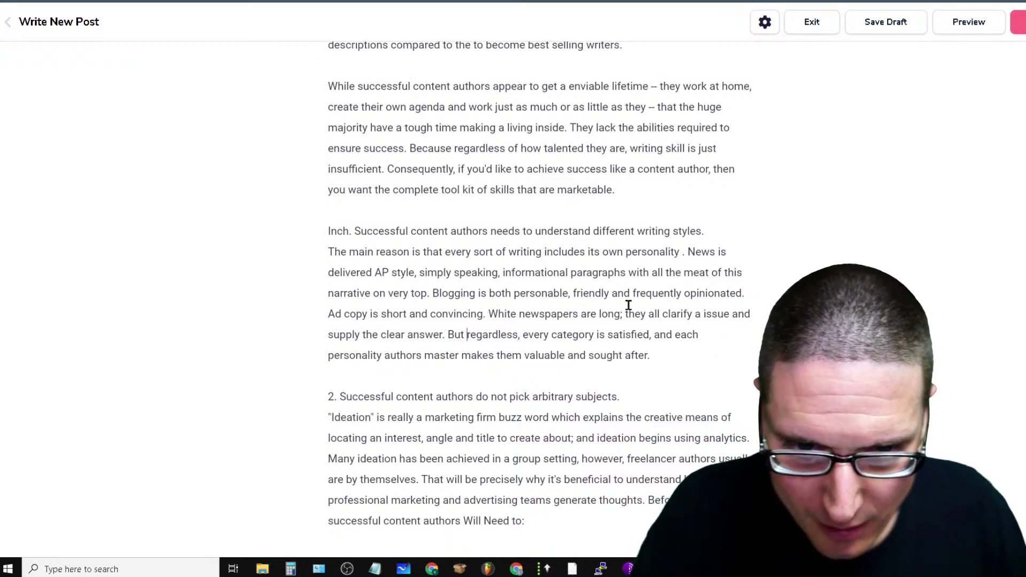
pyautogui.scroll(-3, 615, 371)
pyautogui.scroll(-3, 447, 372)
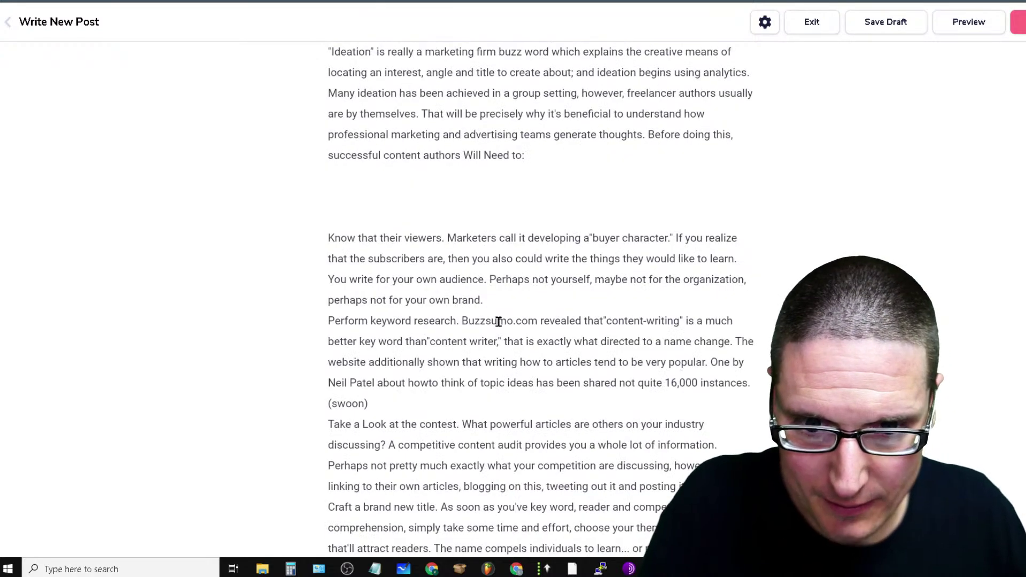
pyautogui.click(367, 222)
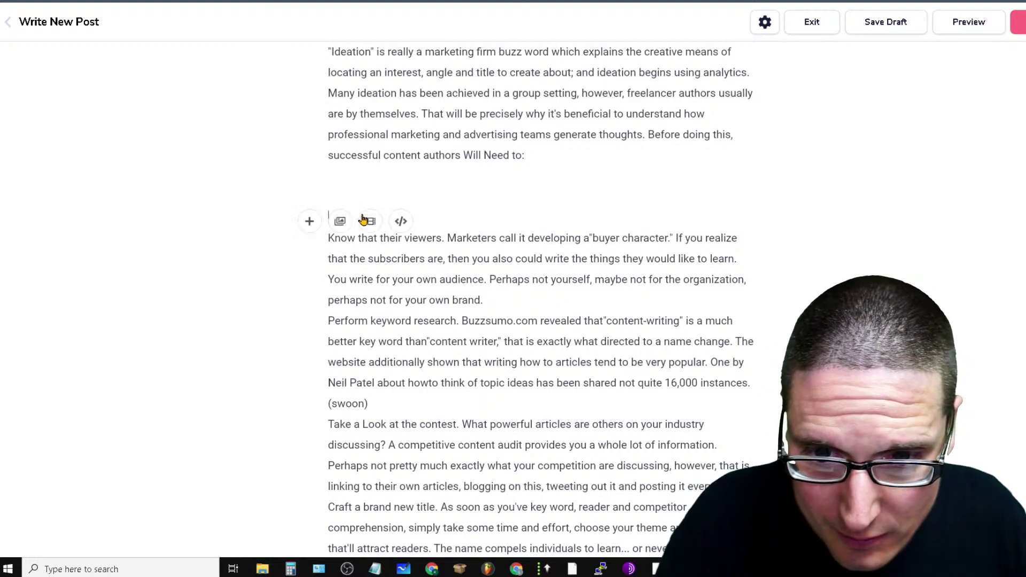
pyautogui.press('BackSpace')
pyautogui.press('BackSpace')
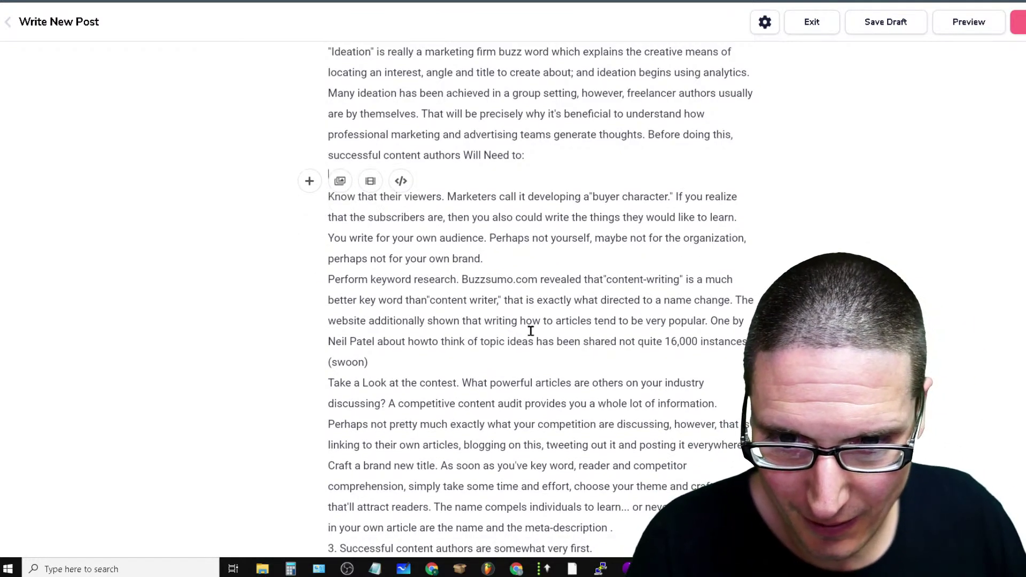
pyautogui.scroll(-6, 662, 363)
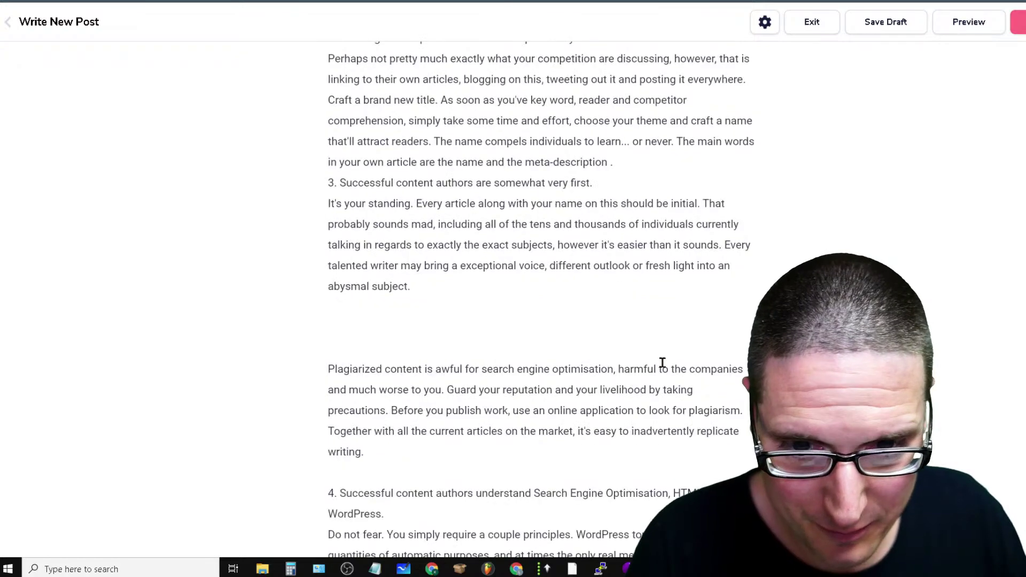
pyautogui.click(374, 345)
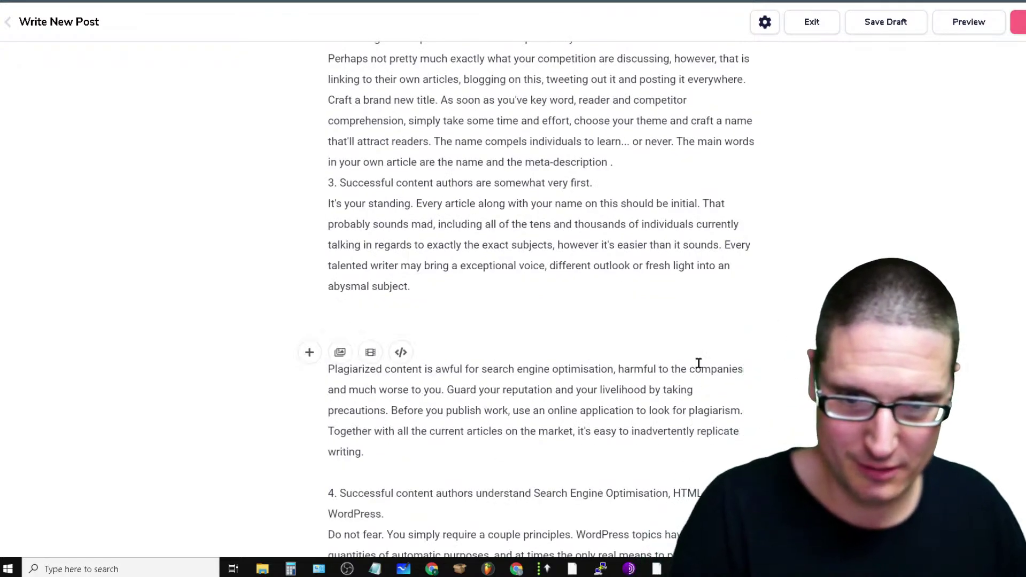
pyautogui.press('BackSpace')
pyautogui.scroll(-7, 532, 359)
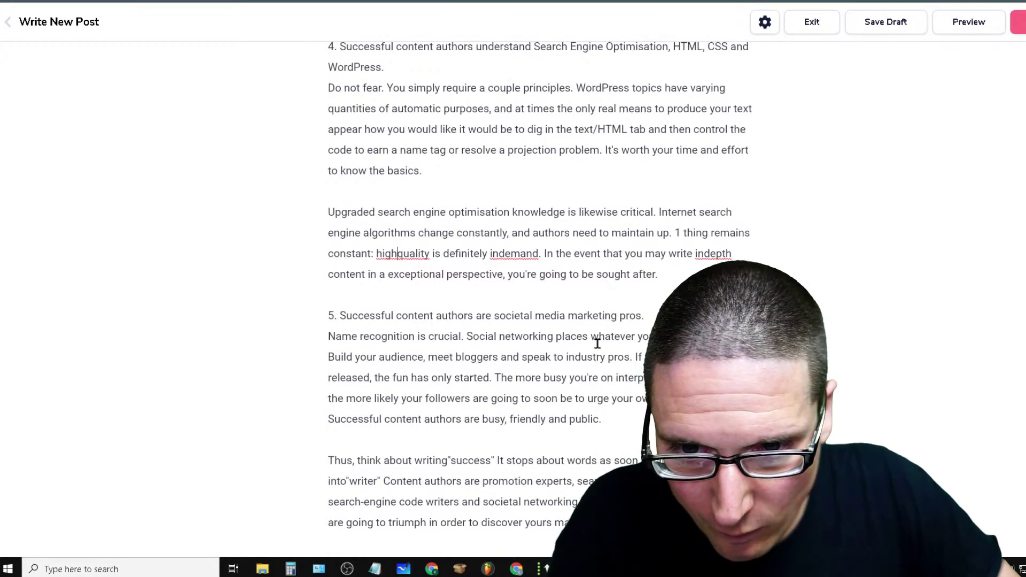
# Hyphenate 'indemand' and 'indepth' into 'in-demand' and 'in-depth'
pyautogui.click(504, 253)
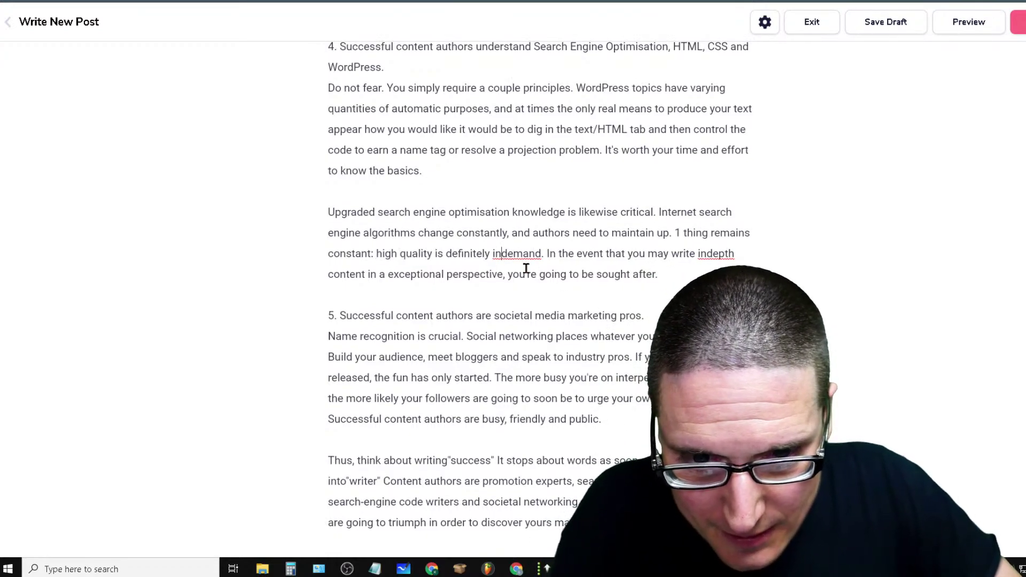
pyautogui.write('-')
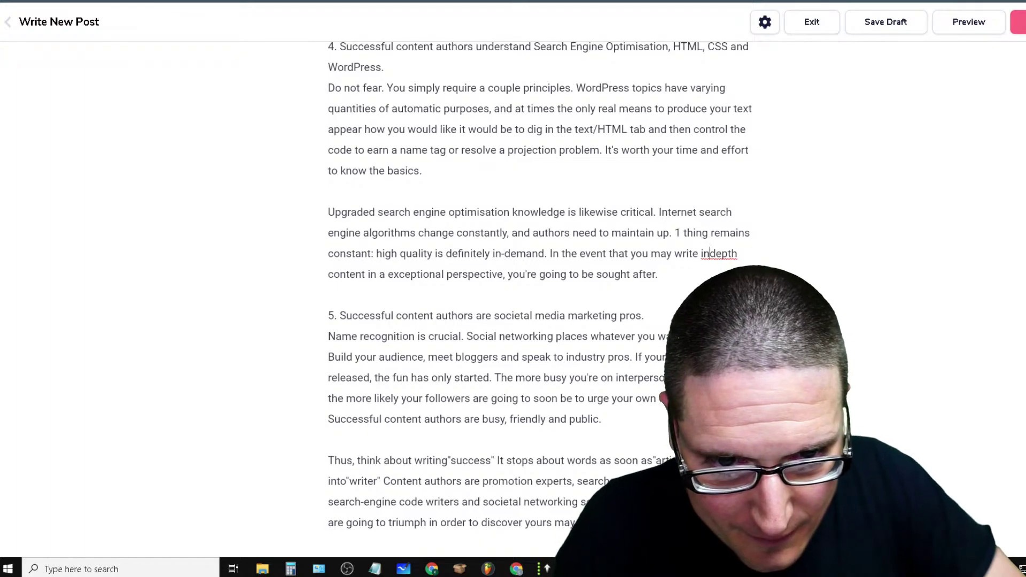
pyautogui.click(711, 254)
pyautogui.write('-')
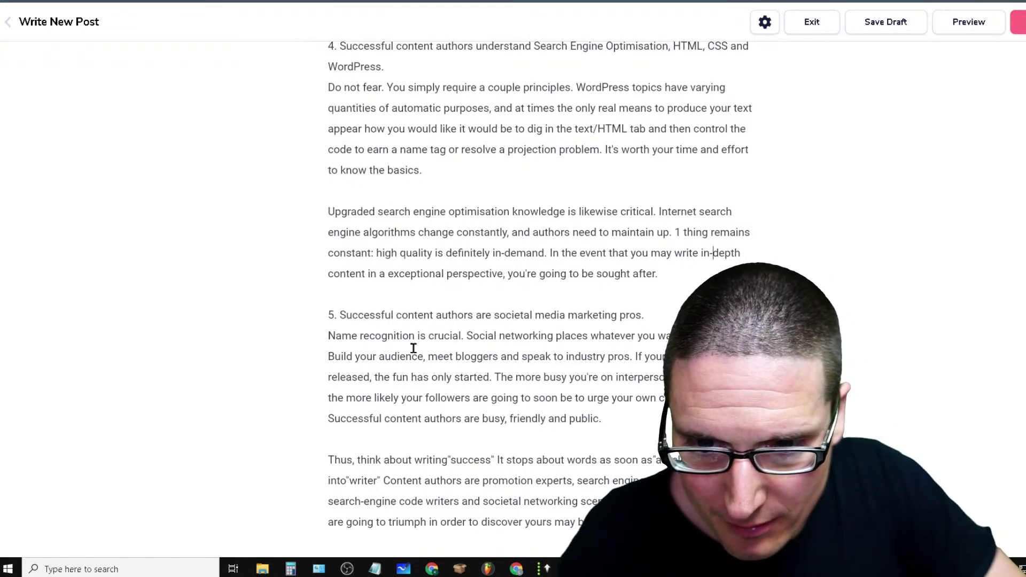
pyautogui.scroll(10, 562, 481)
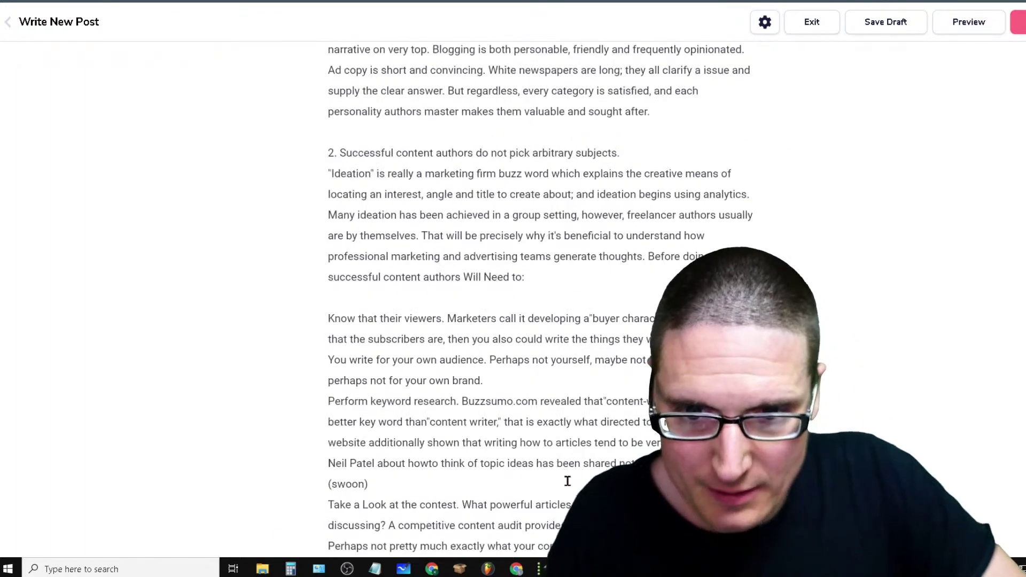
pyautogui.scroll(8, 562, 481)
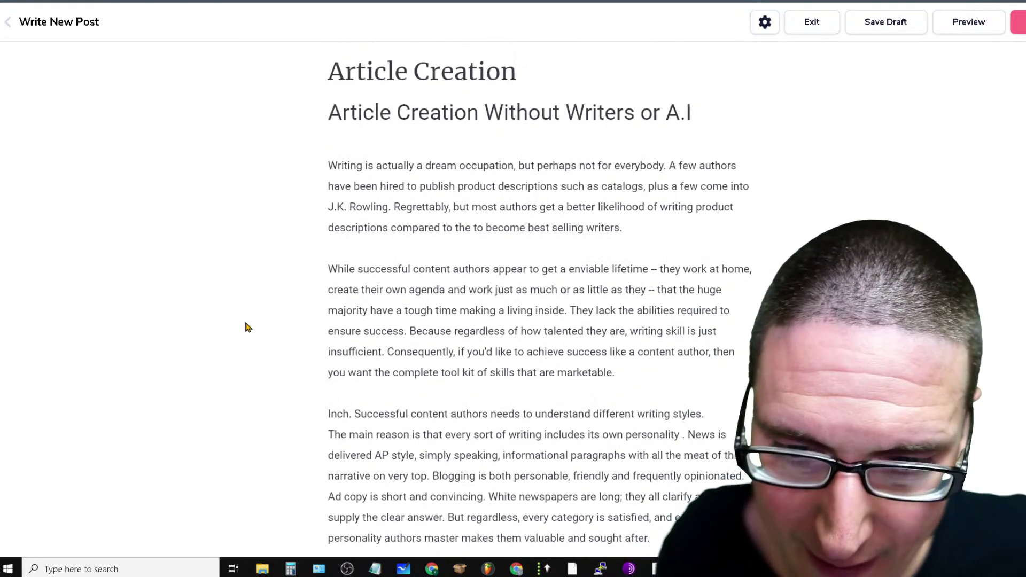
pyautogui.click(342, 2)
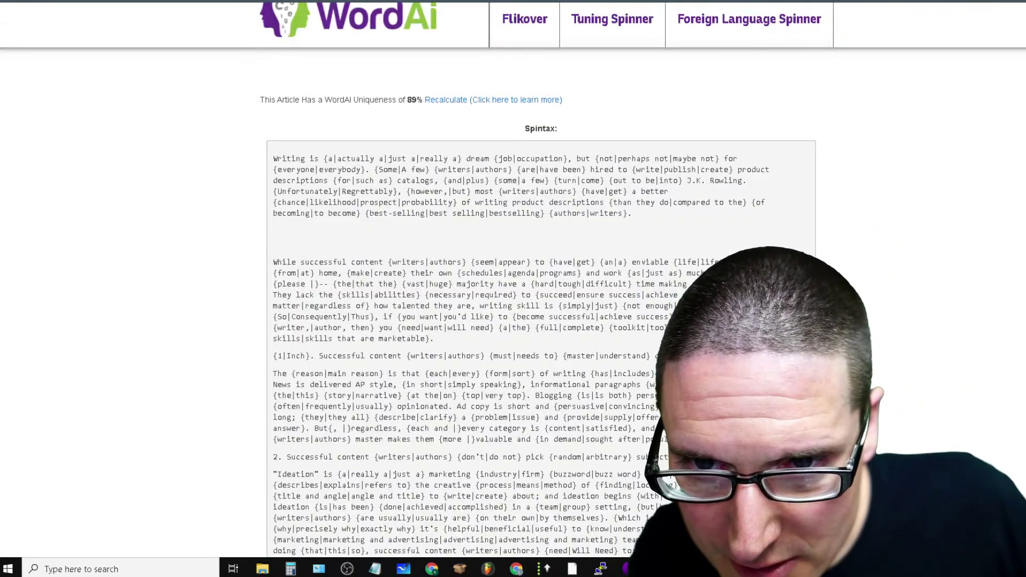
pyautogui.scroll(-20, 471, 358)
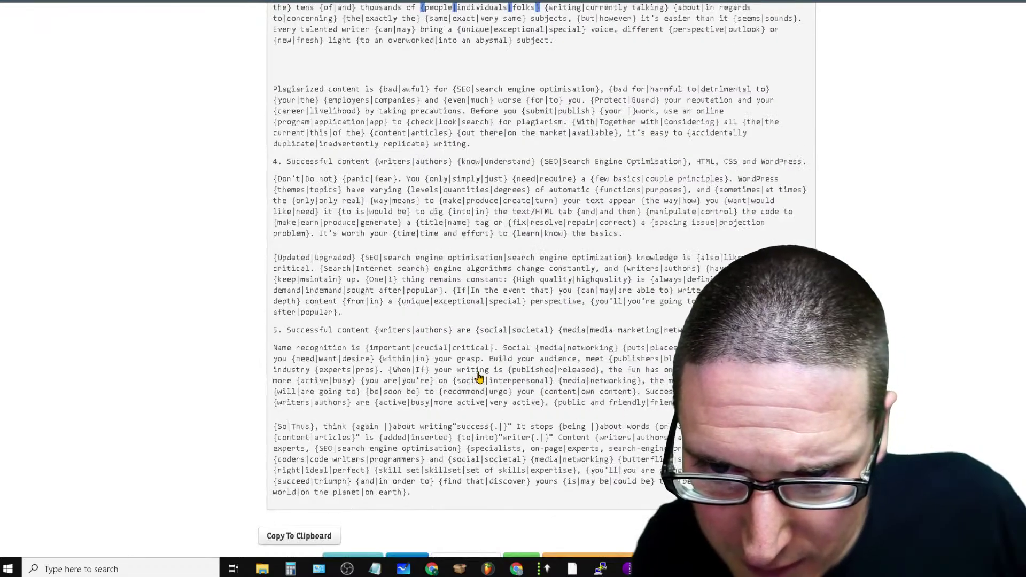
pyautogui.scroll(-12, 479, 377)
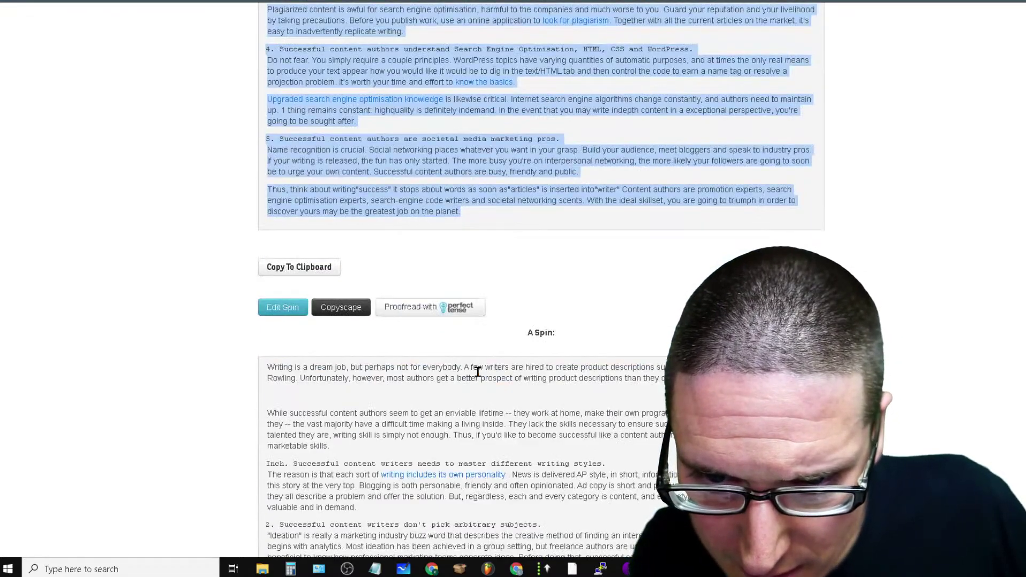
pyautogui.scroll(-7, 478, 372)
pyautogui.scroll(-14, 496, 380)
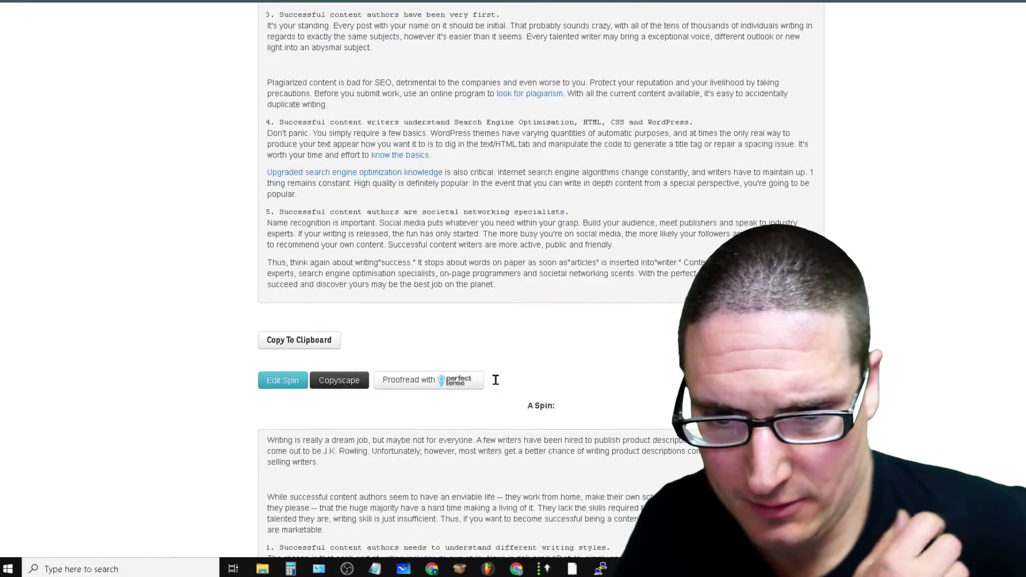
pyautogui.scroll(7, 480, 412)
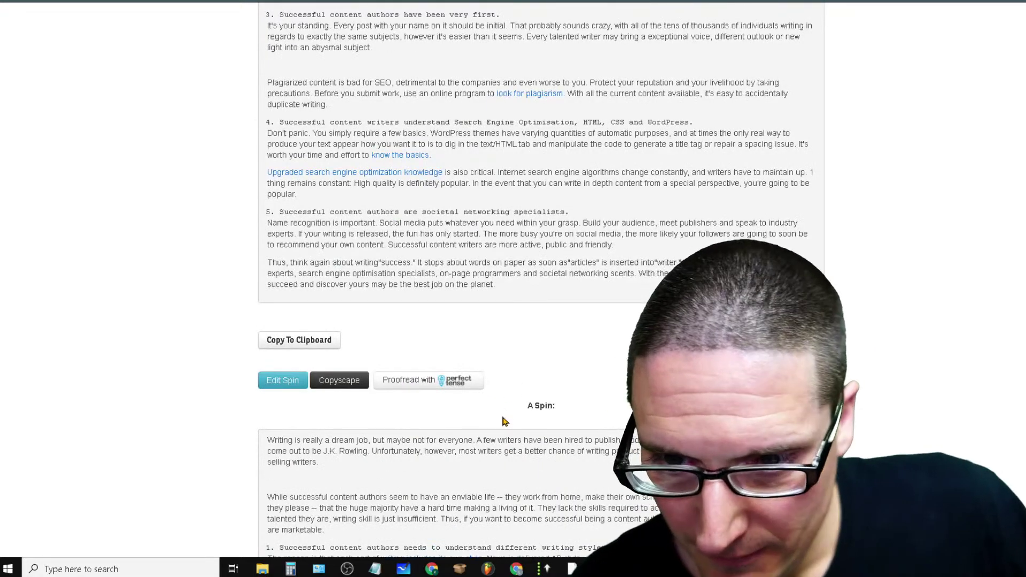
pyautogui.scroll(-13, 505, 422)
pyautogui.scroll(-7, 507, 434)
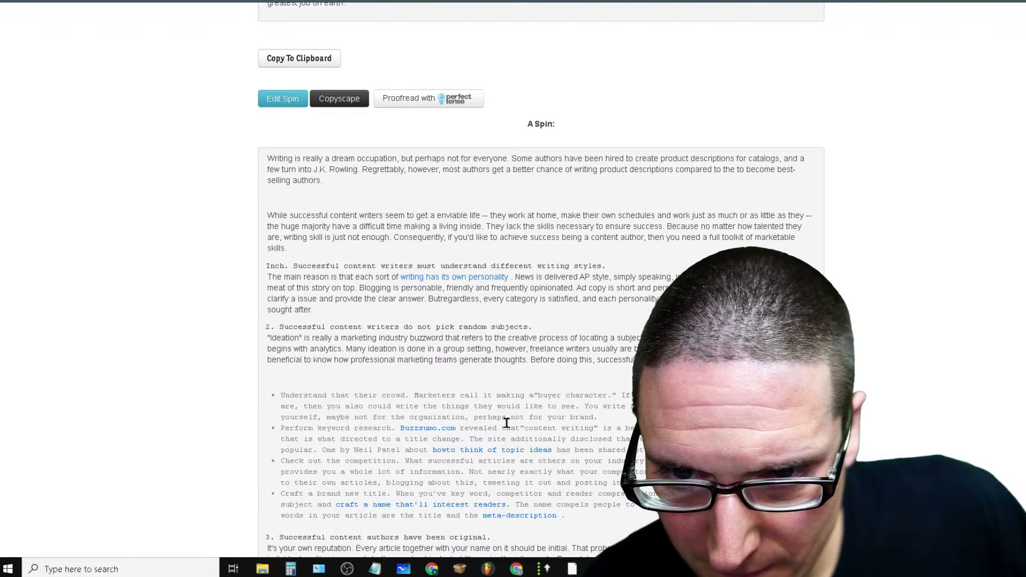
pyautogui.scroll(7, 507, 425)
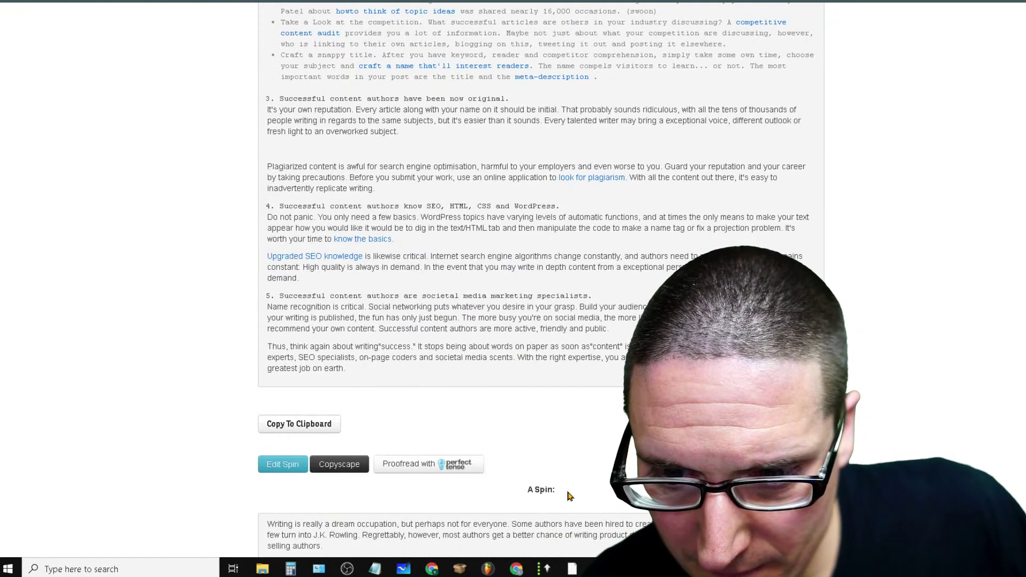
pyautogui.scroll(-10, 541, 278)
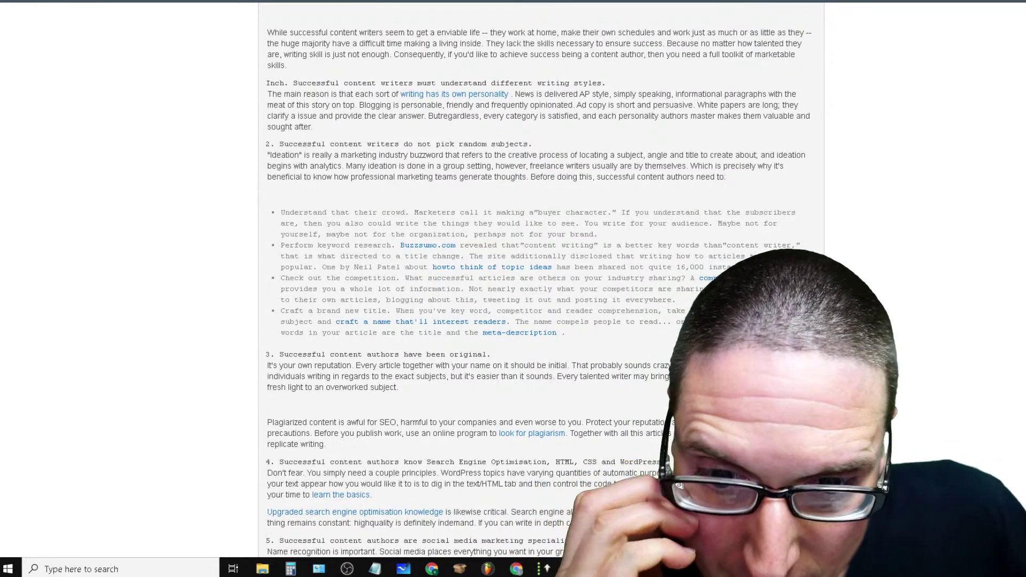
pyautogui.scroll(15, 541, 278)
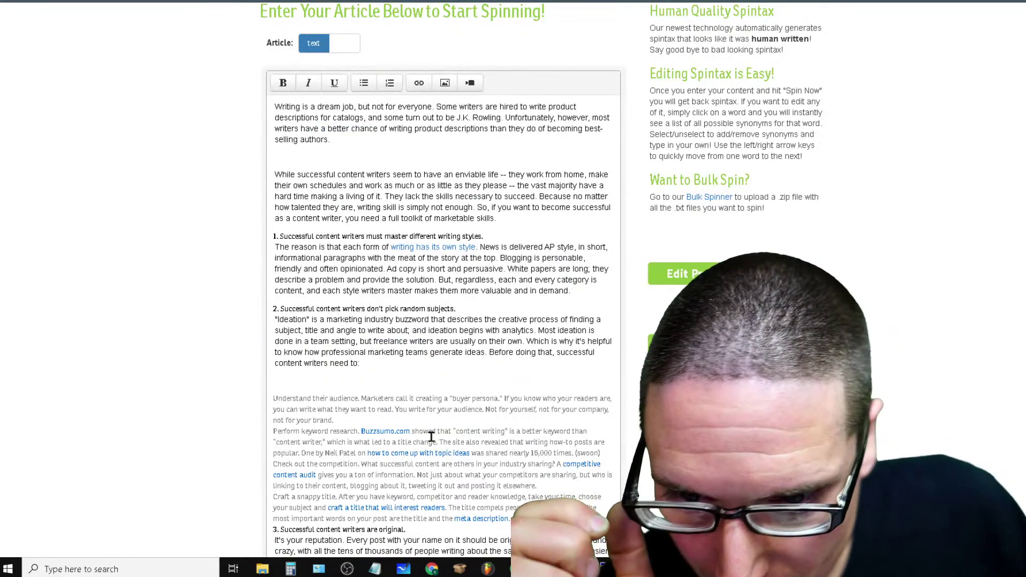
pyautogui.scroll(-10, 422, 455)
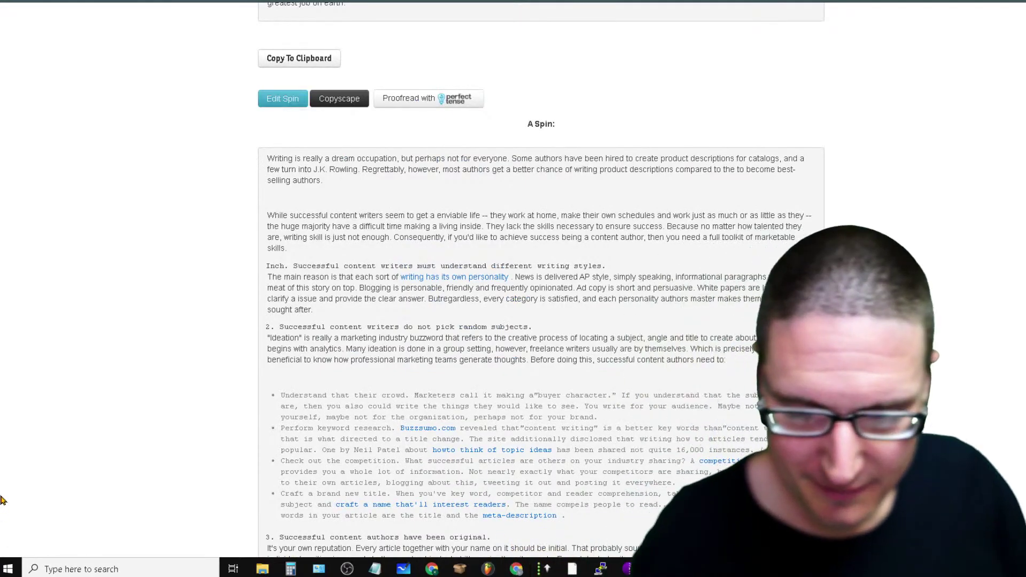
pyautogui.scroll(7, 531, 427)
pyautogui.scroll(-6, 529, 425)
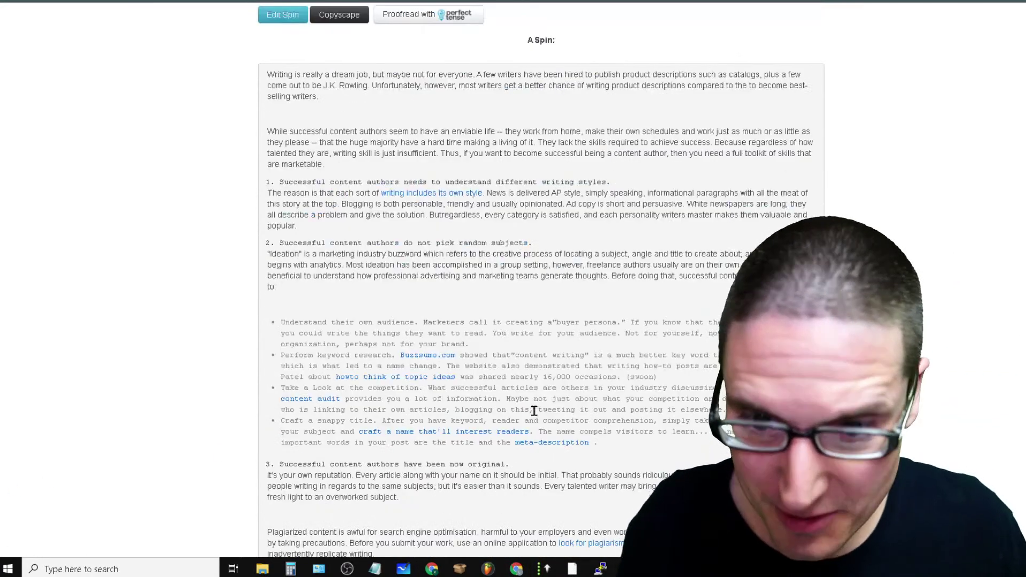
pyautogui.scroll(-9, 529, 410)
pyautogui.moveTo(267, 255); pyautogui.dragTo(460, 400)
pyautogui.scroll(-6, 461, 400)
pyautogui.scroll(5, 461, 401)
pyautogui.scroll(15, 463, 405)
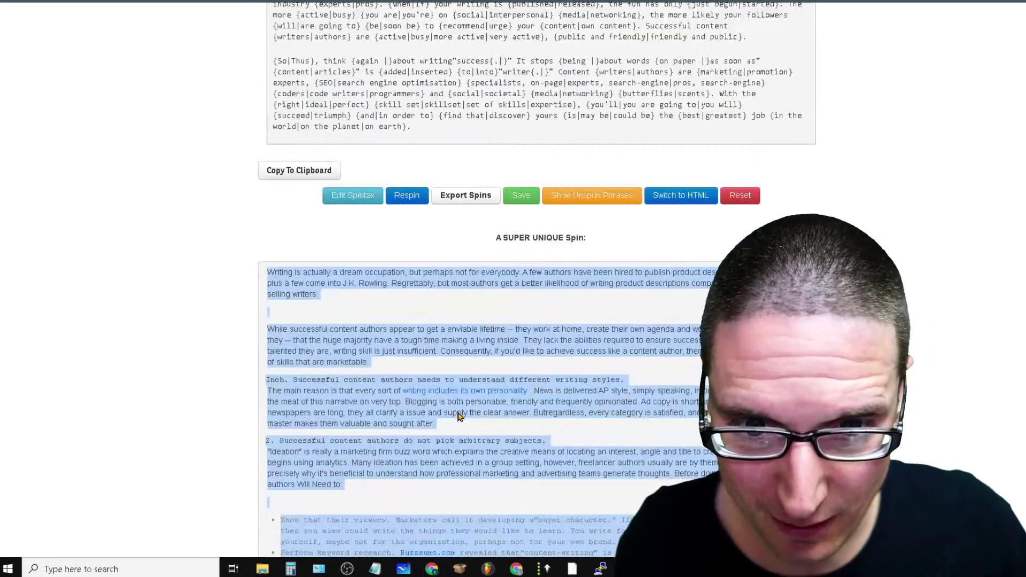
pyautogui.scroll(-7, 492, 402)
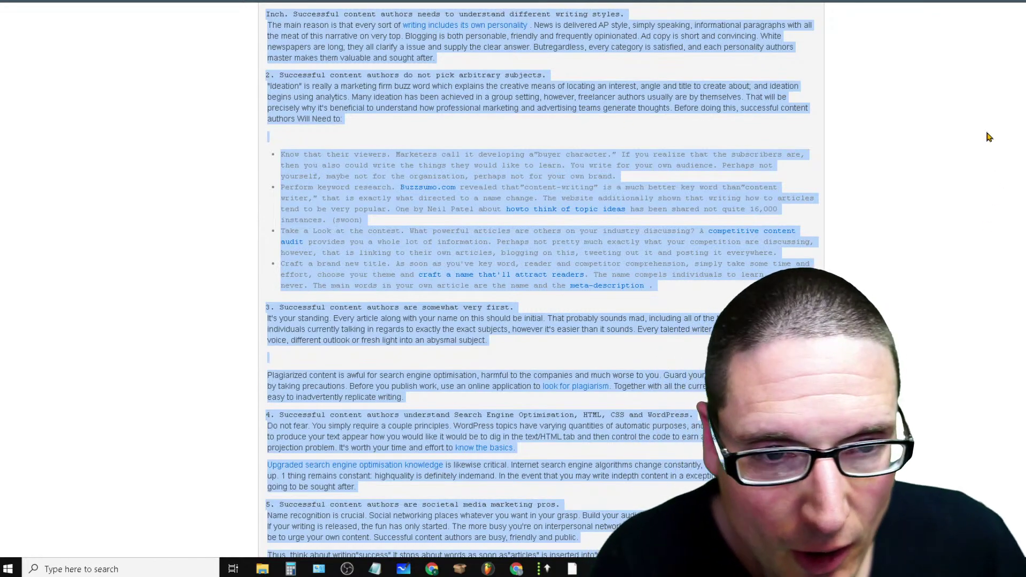
# Back in the post, add a new line 'What Content Createtors' after 'Will Need to:'
pyautogui.click(937, 1)
pyautogui.scroll(-7, 566, 406)
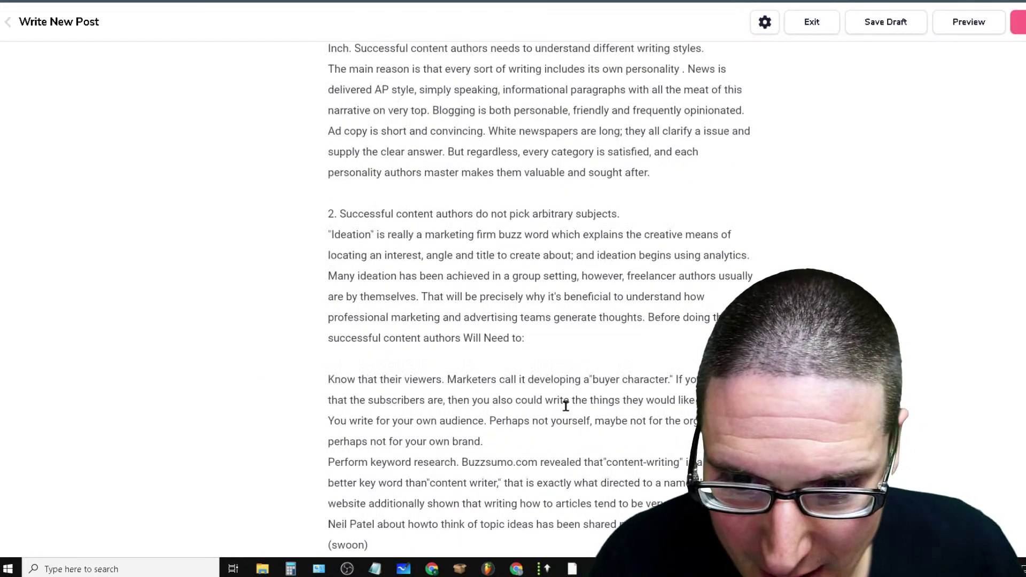
pyautogui.scroll(-7, 507, 476)
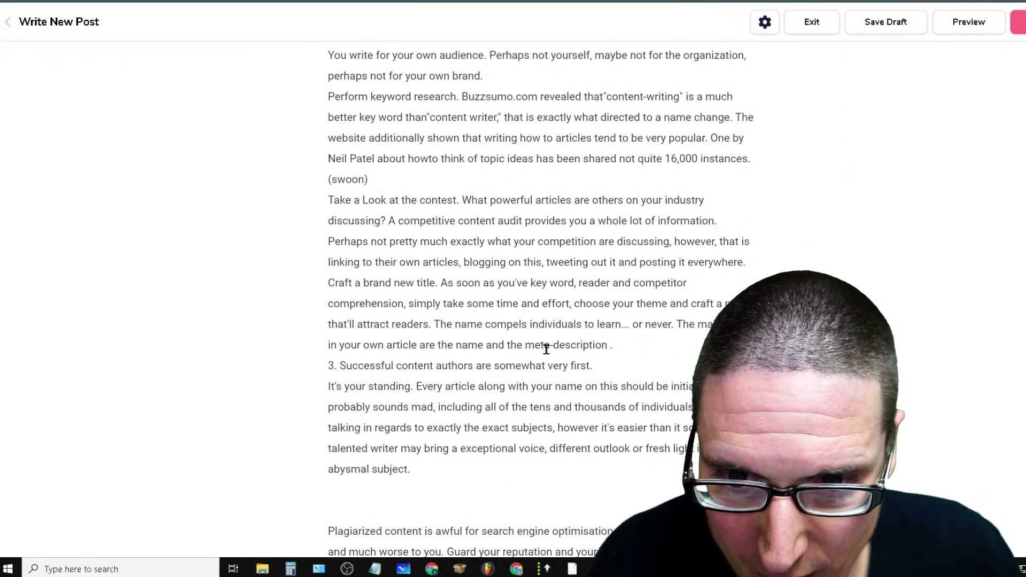
pyautogui.scroll(3, 529, 406)
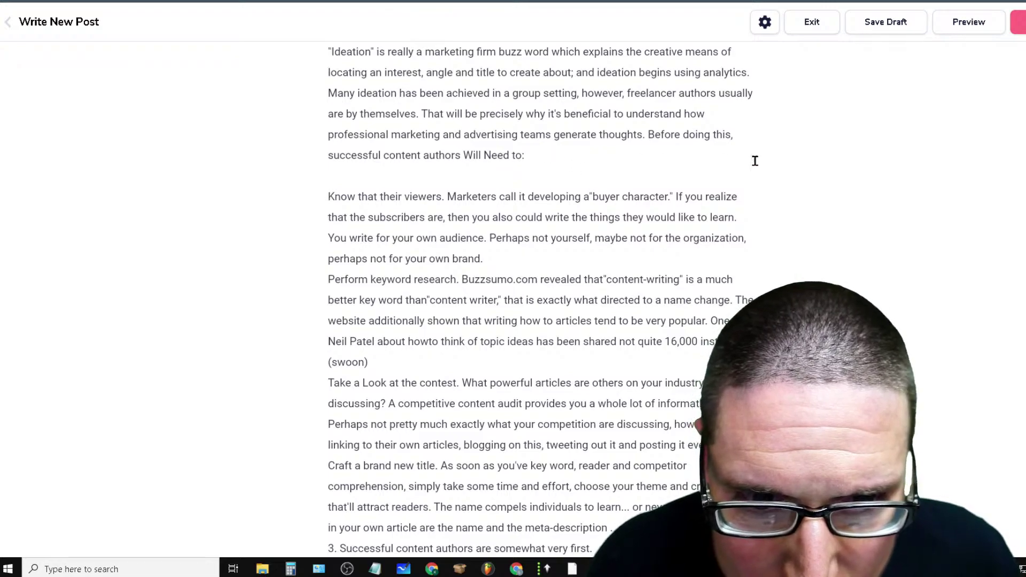
pyautogui.click(533, 155)
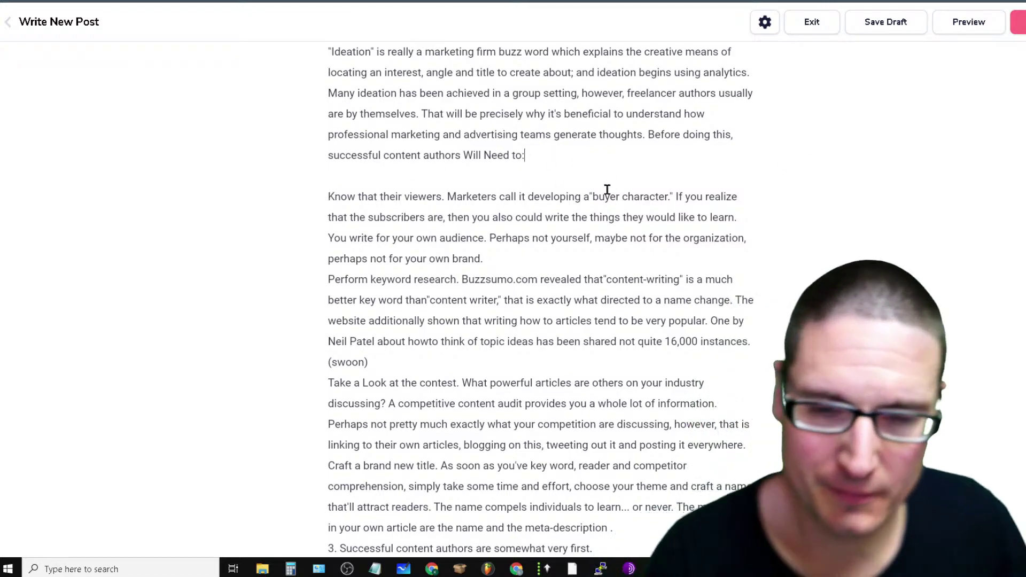
pyautogui.press('Return')
pyautogui.write('What')
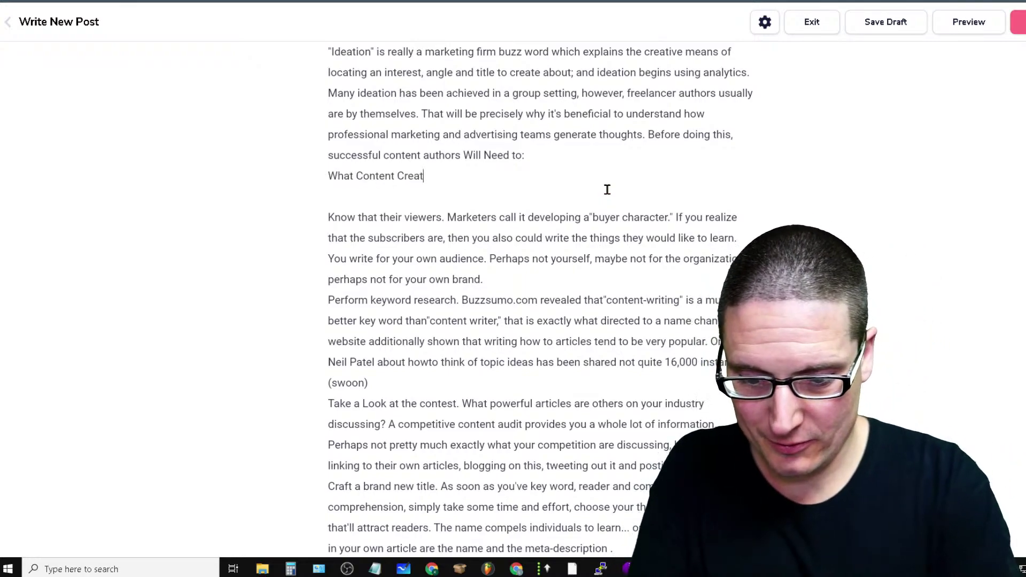
pyautogui.write('Content Createtors')
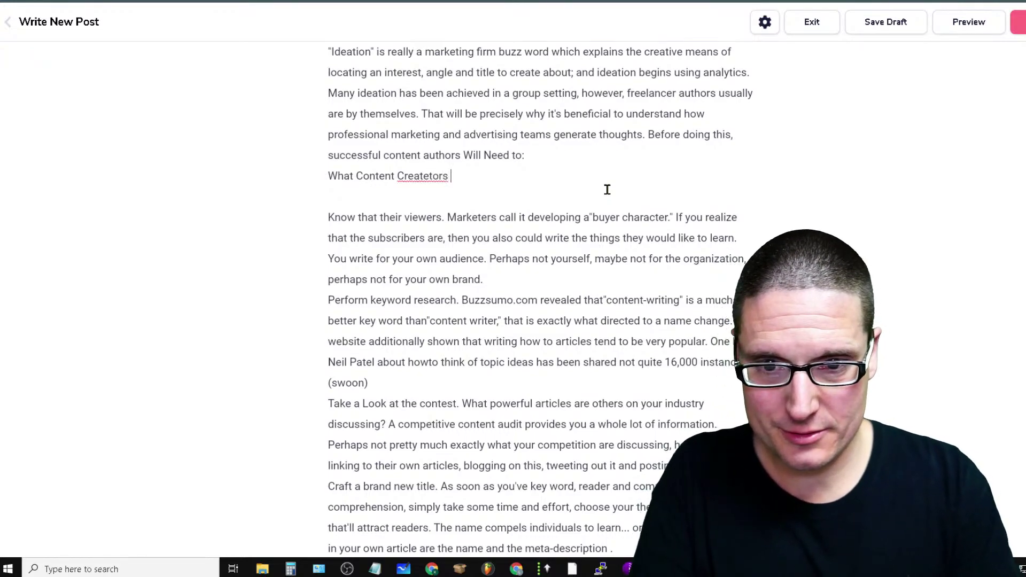
# Correct the line to 'What Article Creators need to know' and format it as Heading 3
pyautogui.rightClick(418, 174)
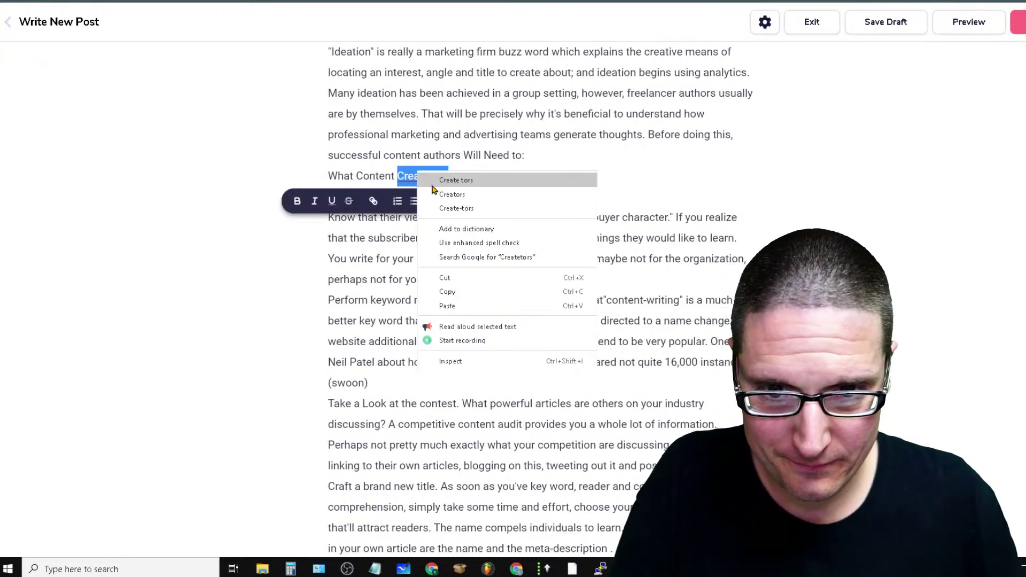
pyautogui.click(456, 198)
pyautogui.doubleClick(362, 180)
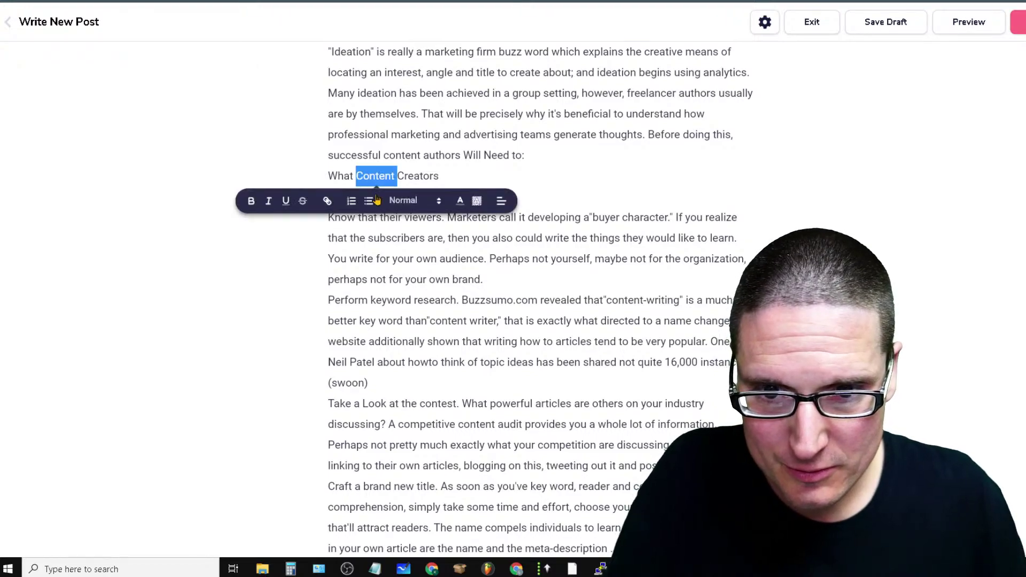
pyautogui.write('Article')
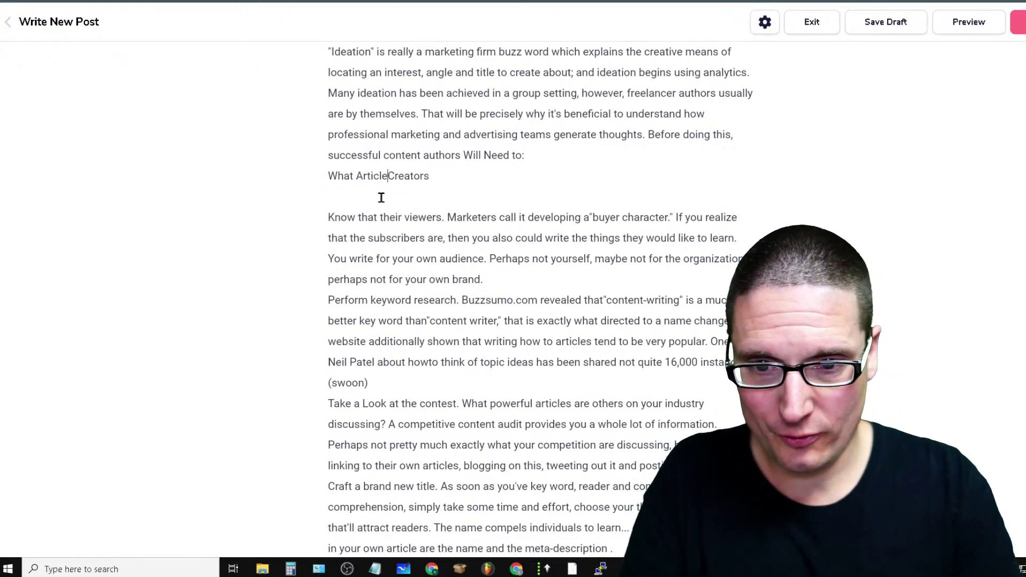
pyautogui.click(459, 182)
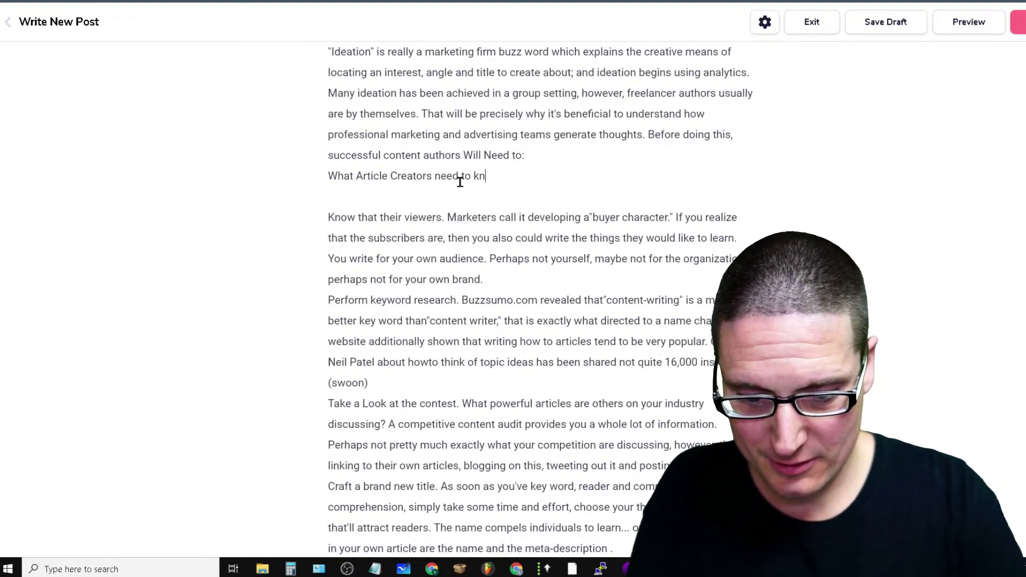
pyautogui.press('Return')
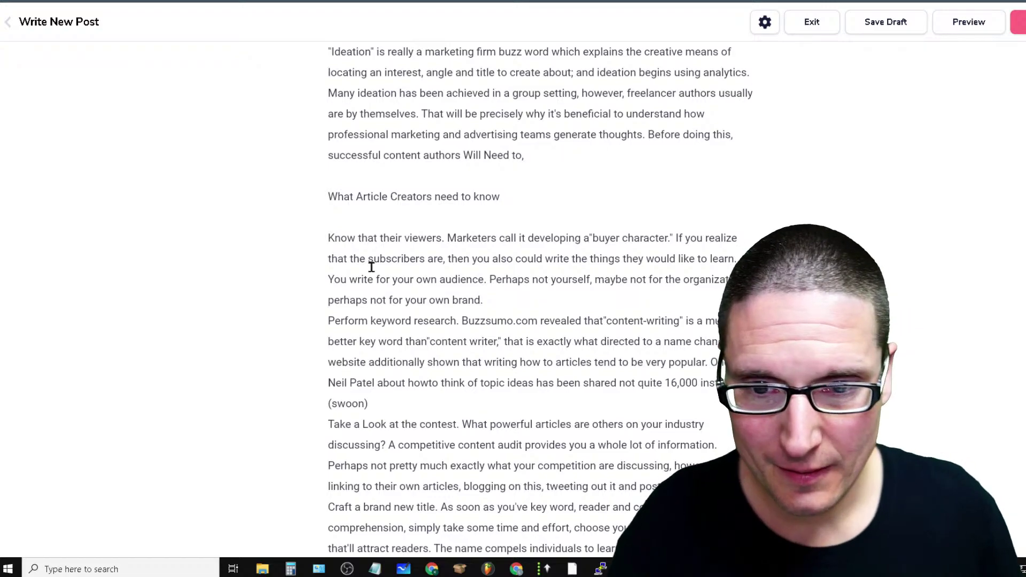
pyautogui.moveTo(504, 199); pyautogui.dragTo(291, 200)
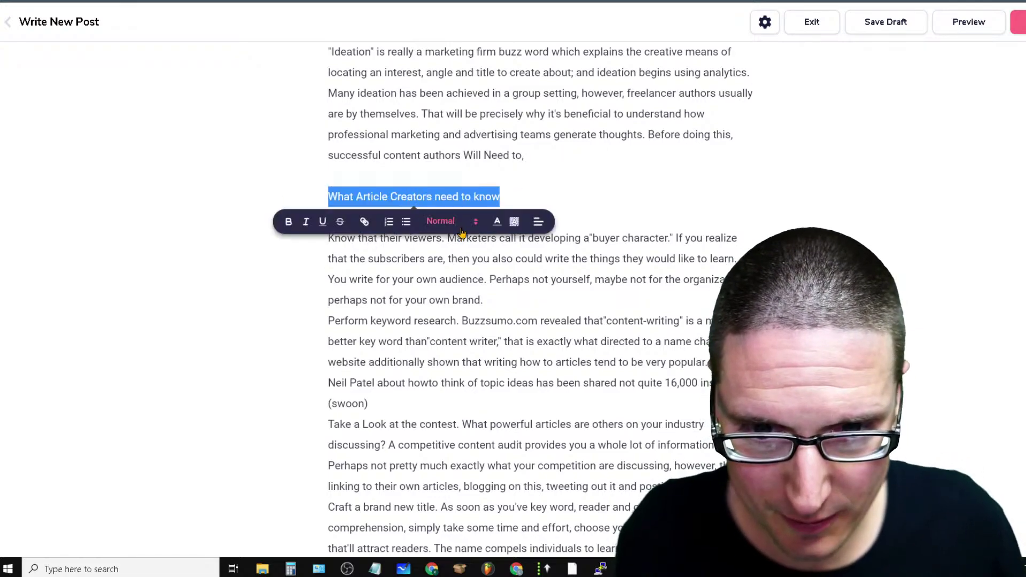
pyautogui.click(465, 227)
pyautogui.click(444, 302)
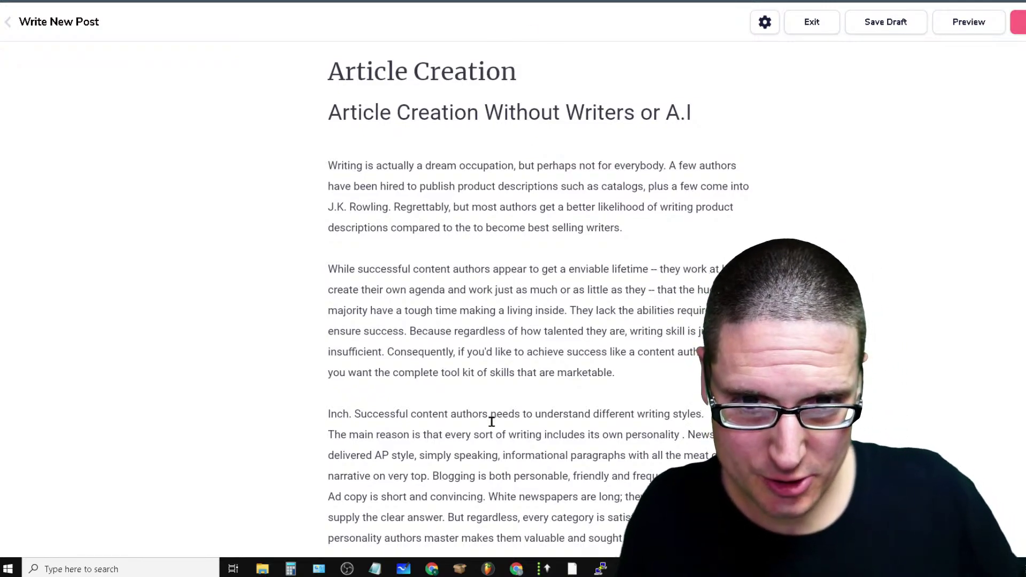
# Insert blank lines after '(swoon)' and after the 'perhaps not for your own brand.' paragraph
pyautogui.scroll(-7, 492, 465)
pyautogui.scroll(-7, 502, 450)
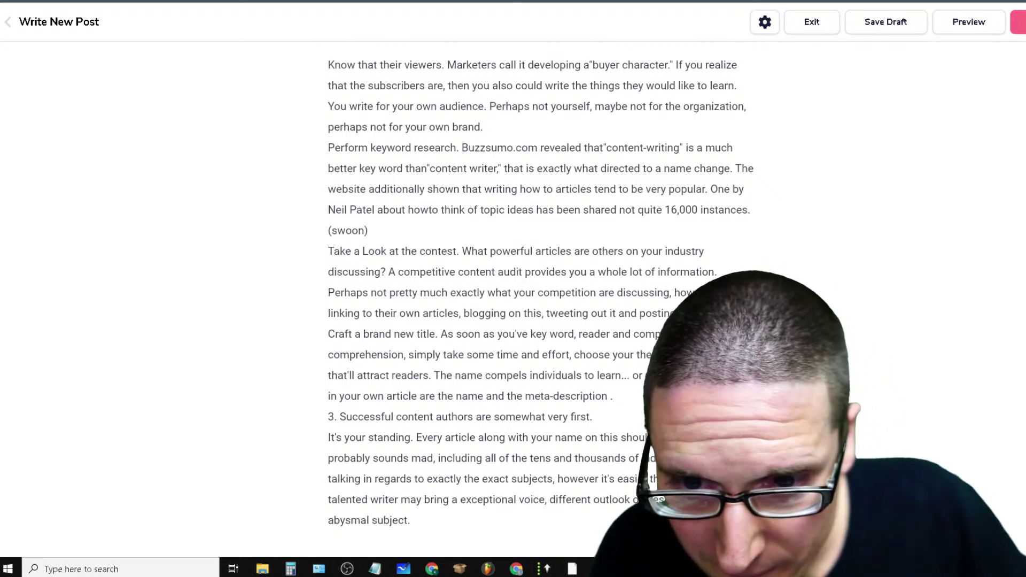
pyautogui.scroll(-12, 506, 460)
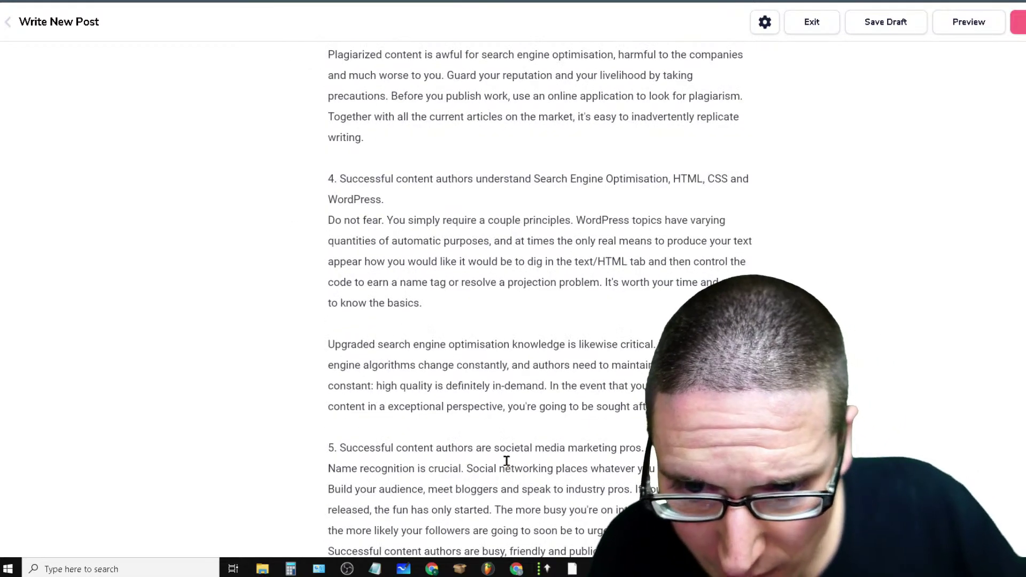
pyautogui.scroll(10, 506, 461)
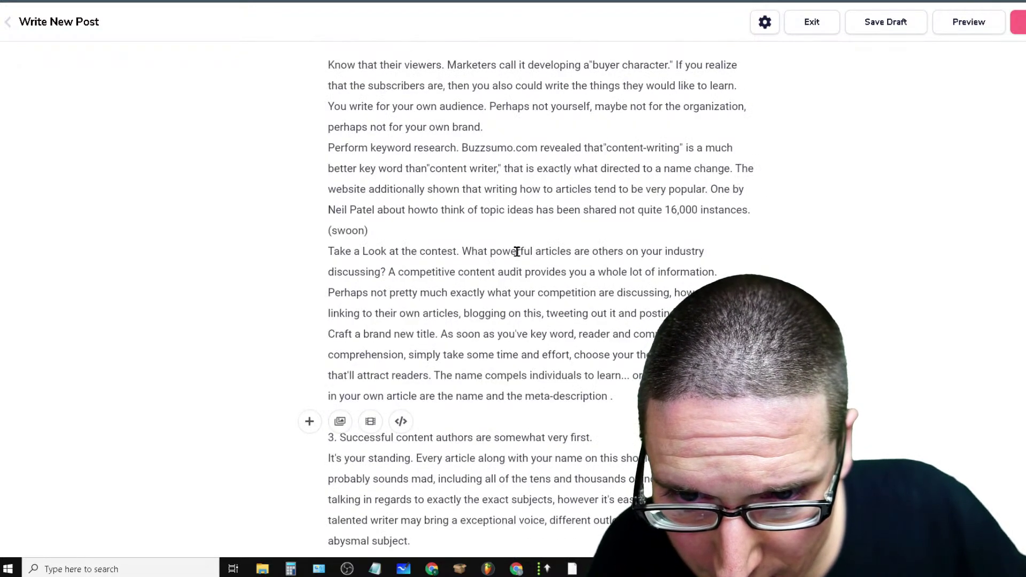
pyautogui.click(419, 232)
pyautogui.press('Return')
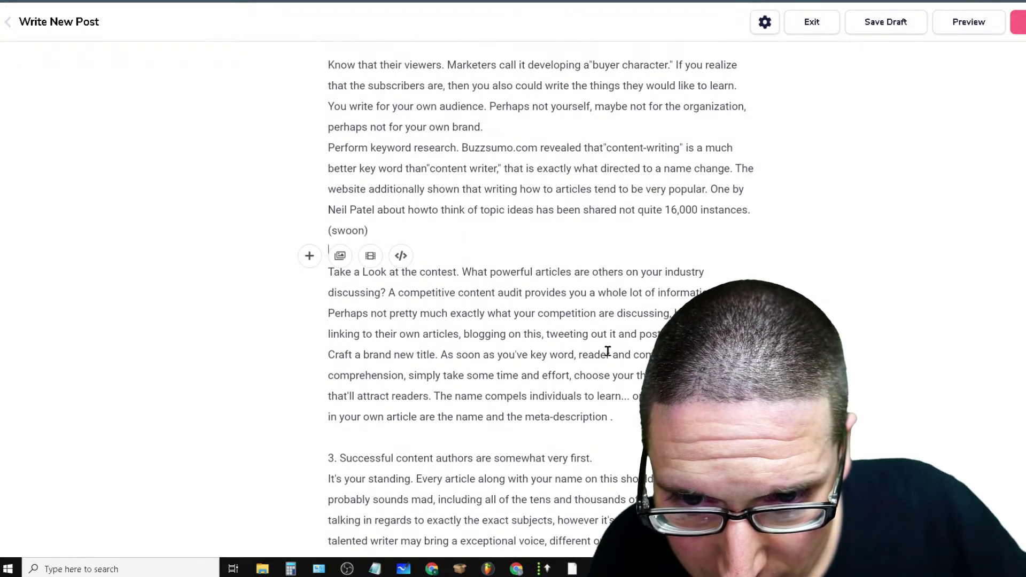
pyautogui.click(515, 128)
pyautogui.press('Return')
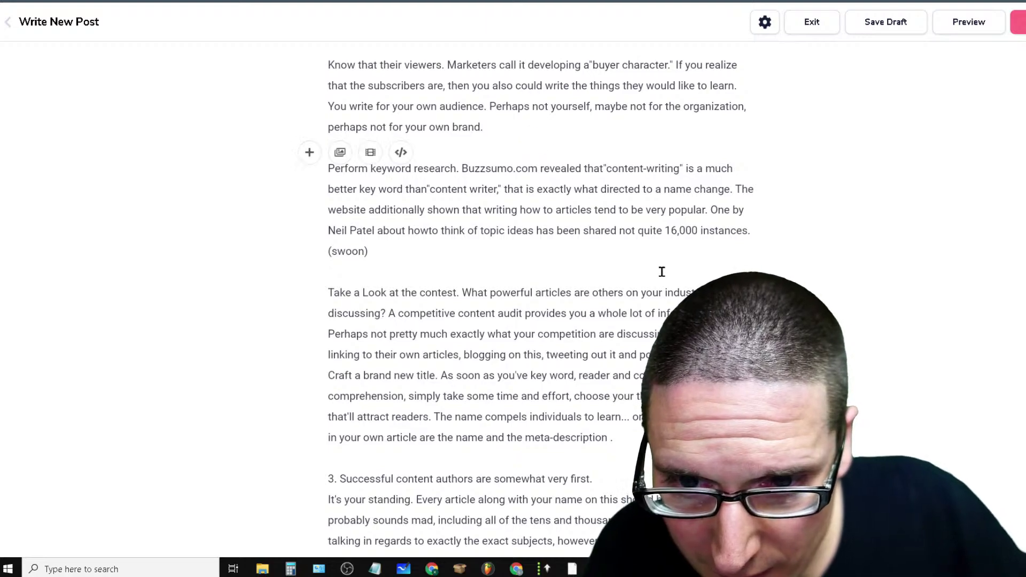
pyautogui.scroll(7, 649, 282)
pyautogui.scroll(7, 644, 302)
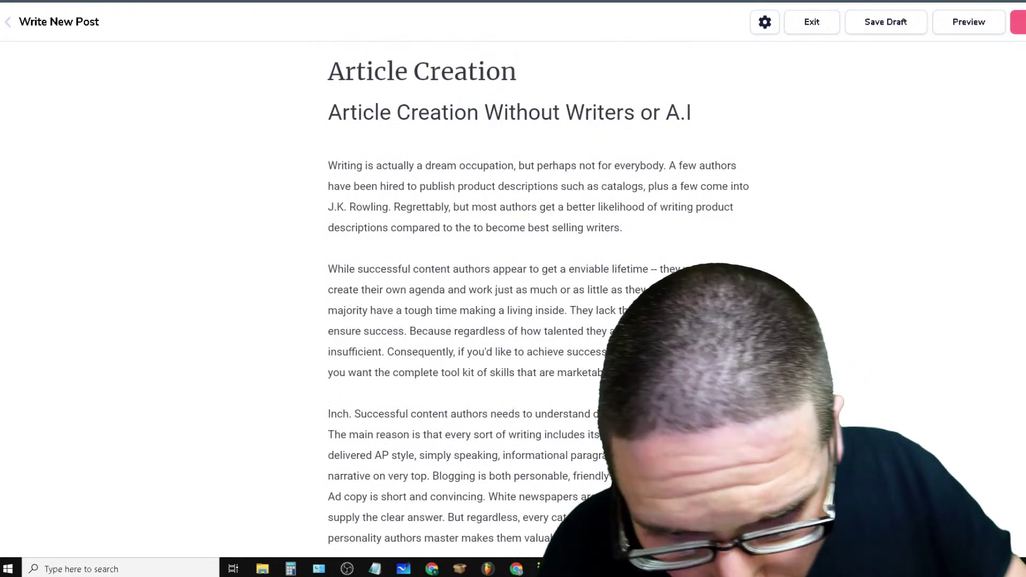
pyautogui.scroll(-3, 667, 376)
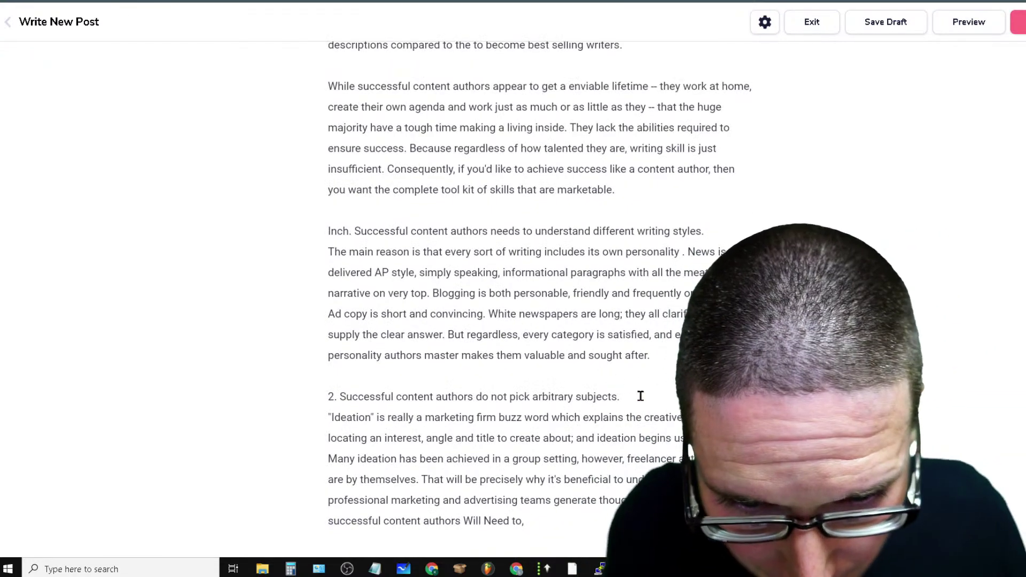
# Remove the section 2 title's numbering and make it a Heading 2
pyautogui.press('BackSpace')
pyautogui.press('BackSpace')
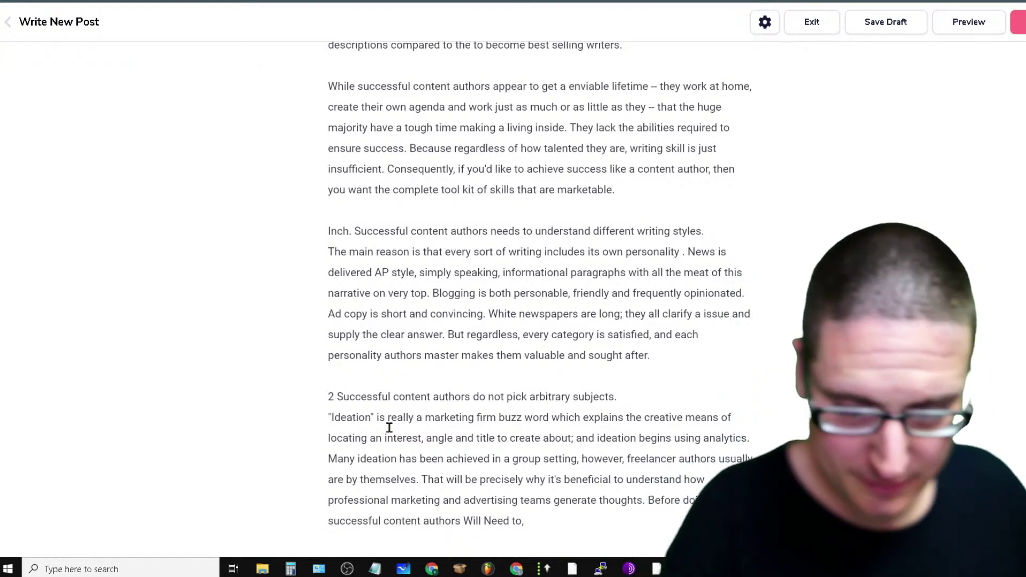
pyautogui.scroll(3, 650, 403)
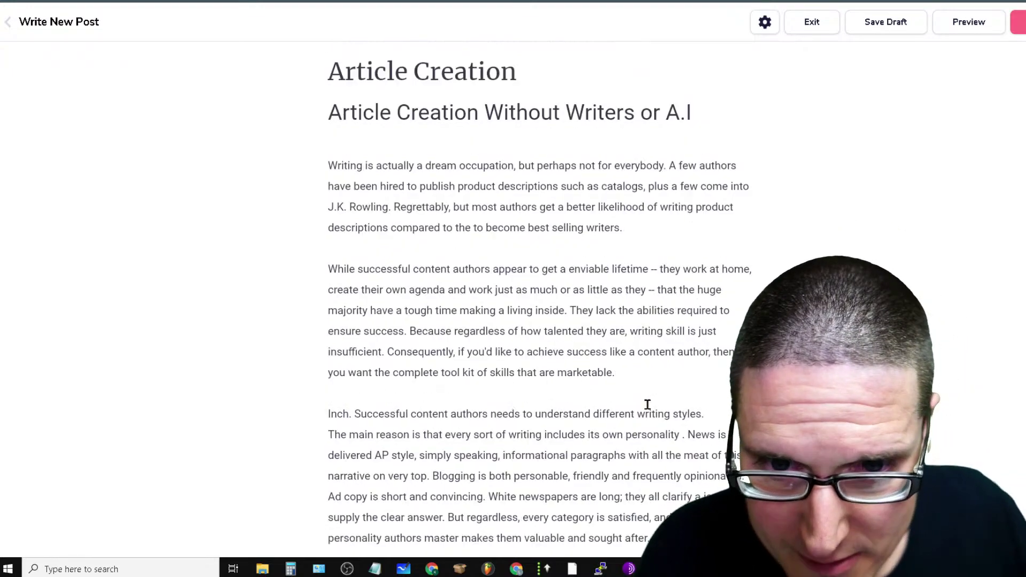
pyautogui.scroll(-3, 617, 390)
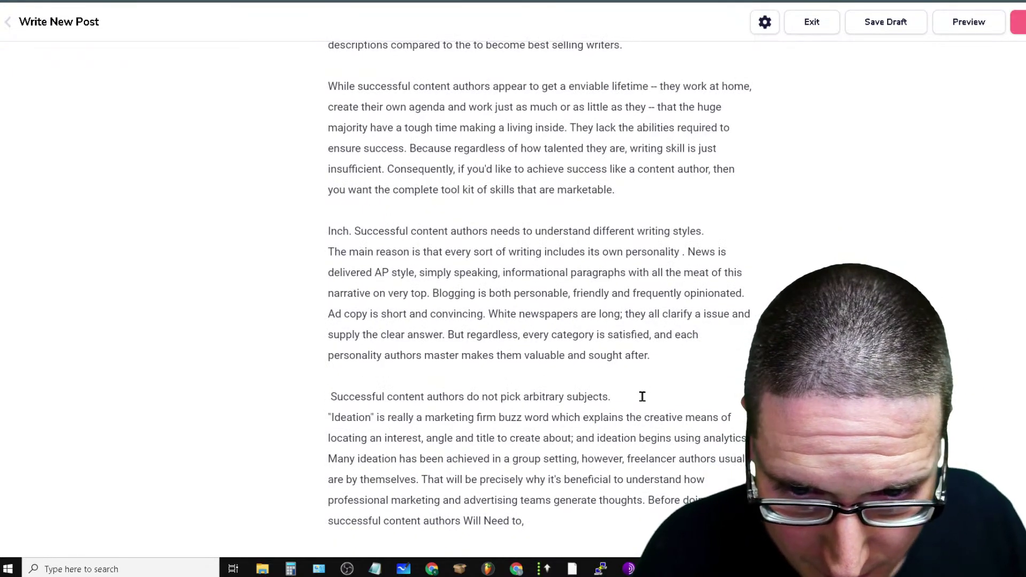
pyautogui.moveTo(642, 397); pyautogui.dragTo(324, 397)
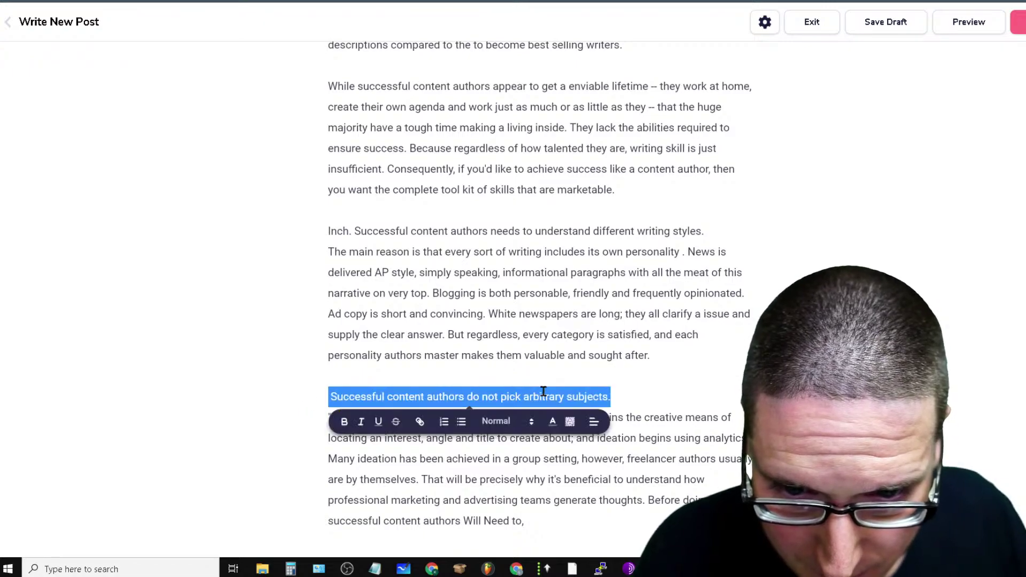
pyautogui.click(496, 422)
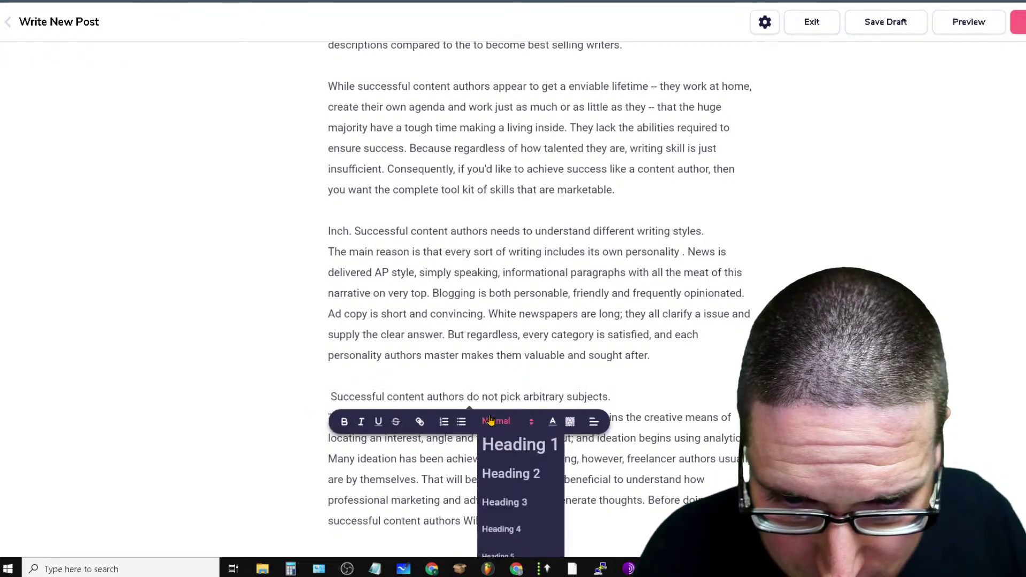
pyautogui.click(534, 474)
# Make the section 3 title a Heading 3 and delete its '3.' numbering
pyautogui.scroll(-3, 567, 463)
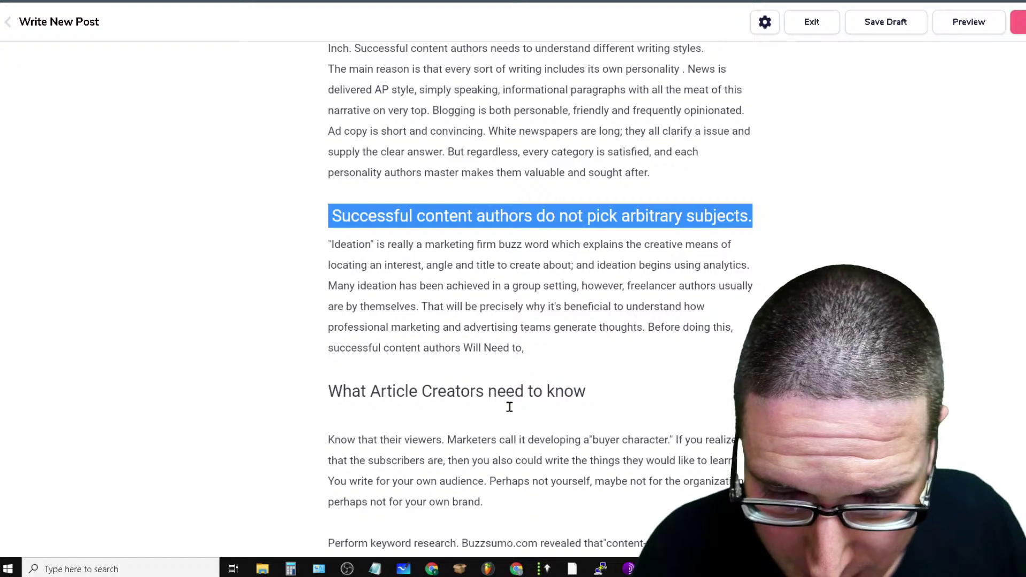
pyautogui.scroll(-3, 509, 408)
pyautogui.scroll(-6, 456, 497)
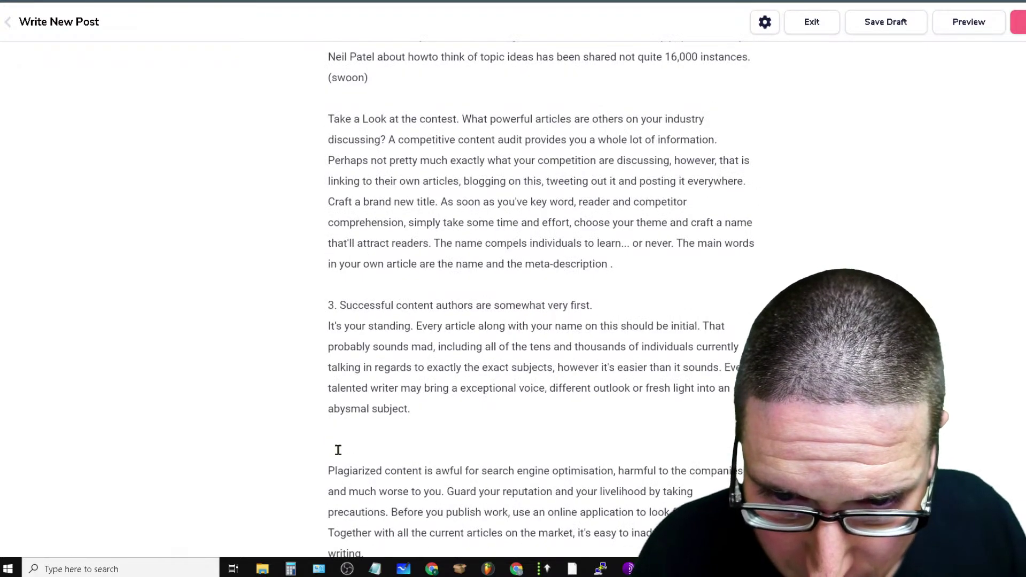
pyautogui.moveTo(621, 300); pyautogui.dragTo(329, 302)
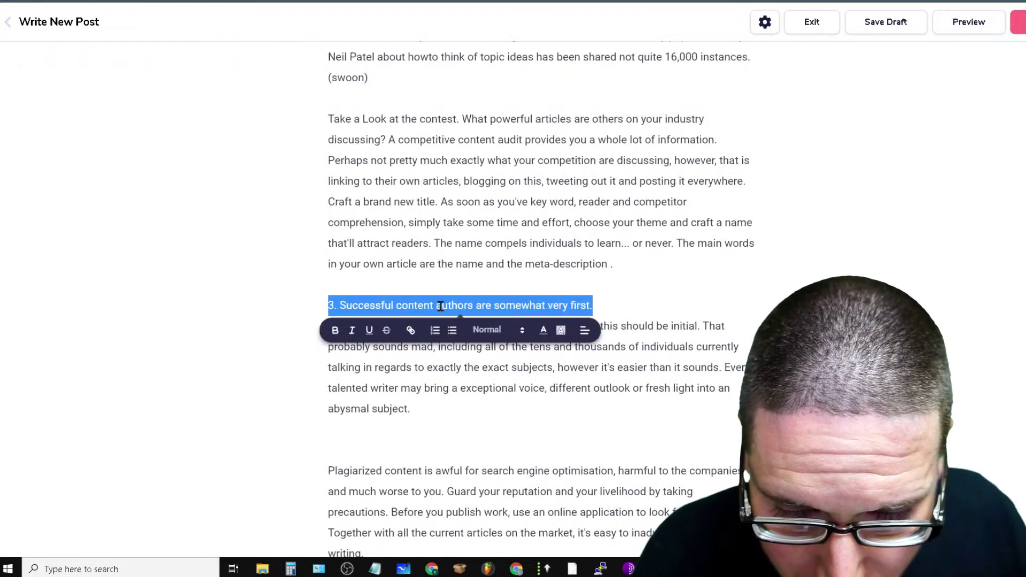
pyautogui.click(513, 334)
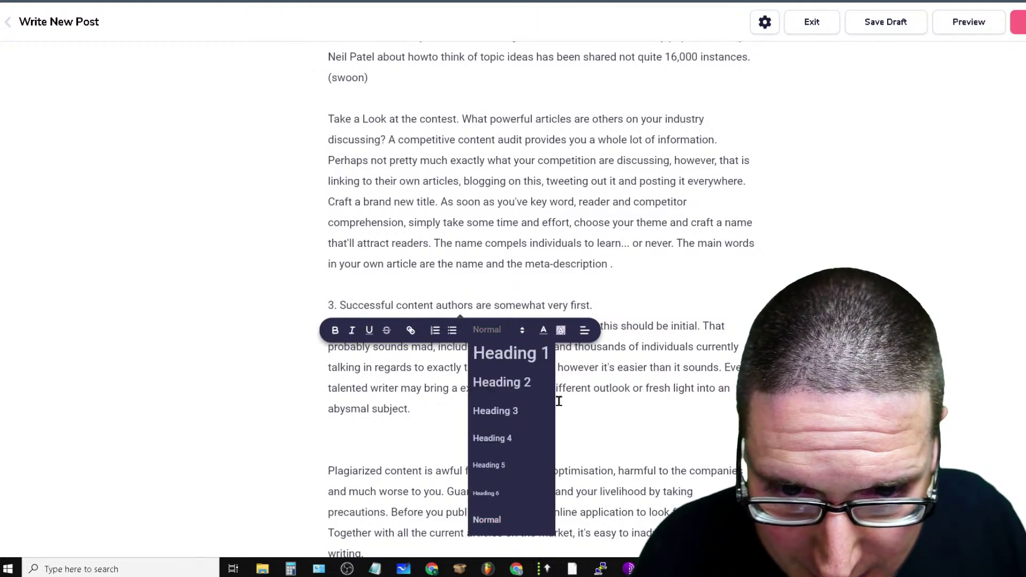
pyautogui.click(513, 417)
pyautogui.click(337, 308)
pyautogui.press('BackSpace')
pyautogui.press('BackSpace')
pyautogui.press('BackSpace')
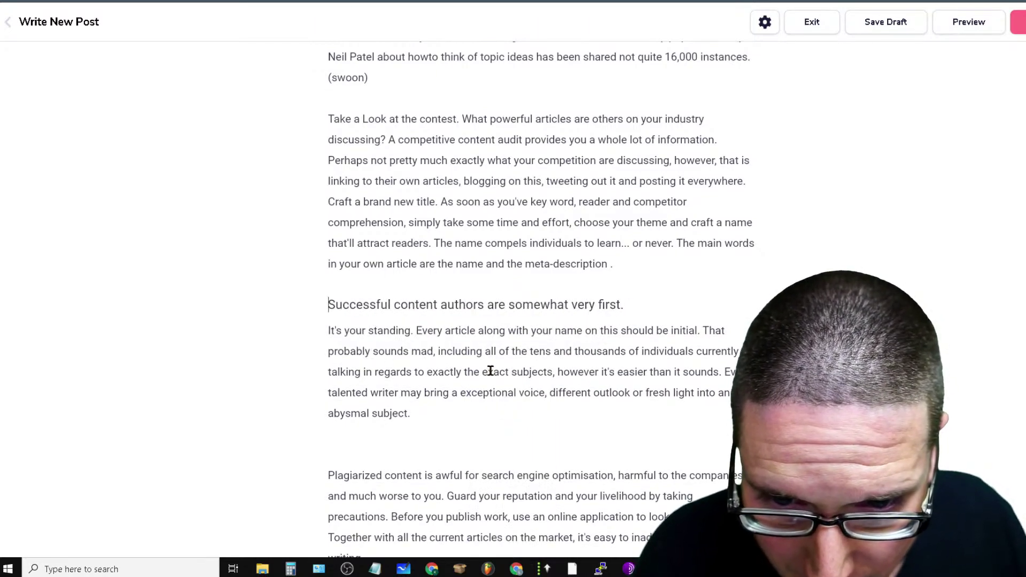
# Turn the section 4 title into a heading and drop the period after 'WordPress'
pyautogui.scroll(-3, 490, 370)
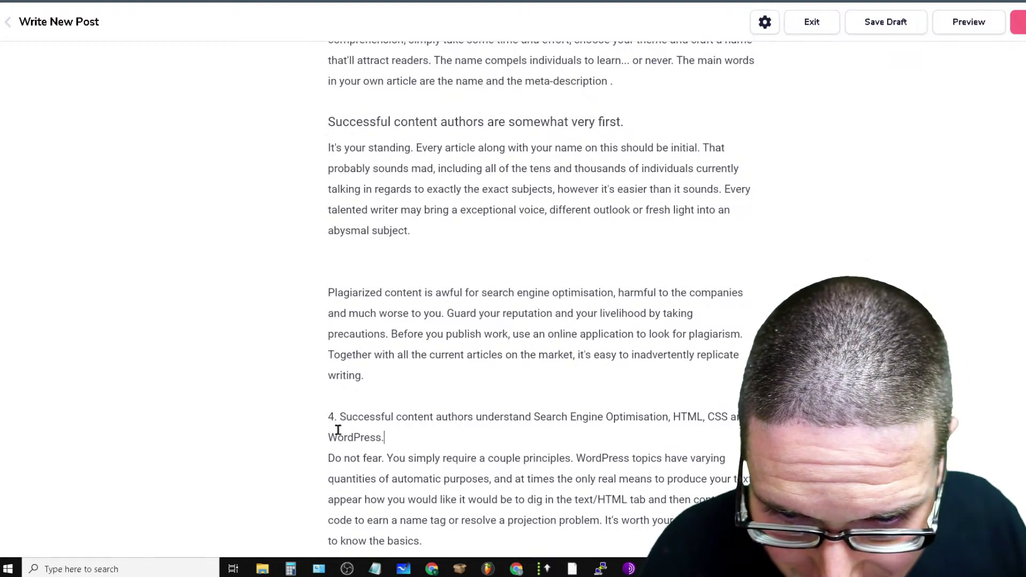
pyautogui.moveTo(337, 430); pyautogui.dragTo(307, 419)
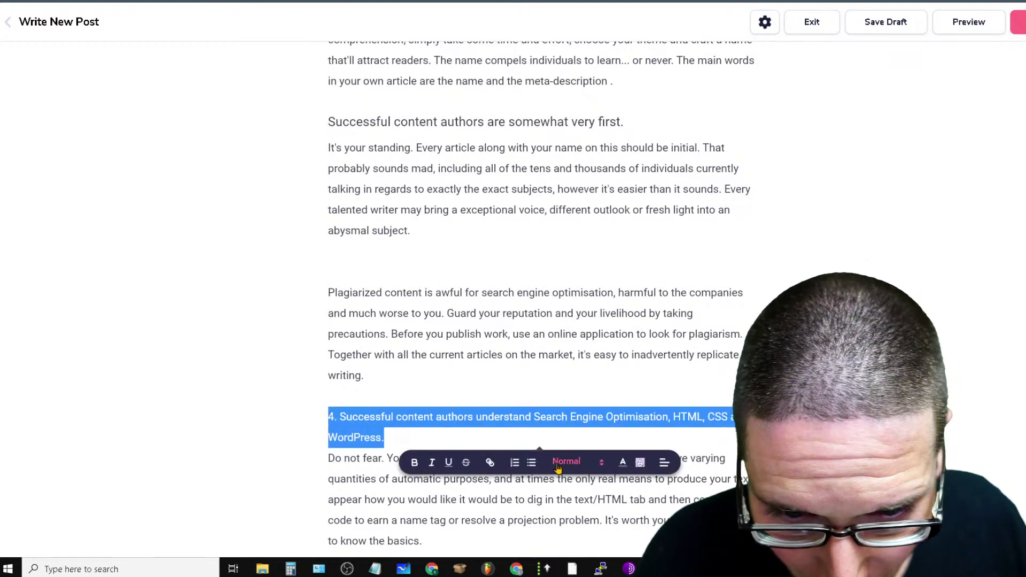
pyautogui.click(567, 462)
pyautogui.click(588, 539)
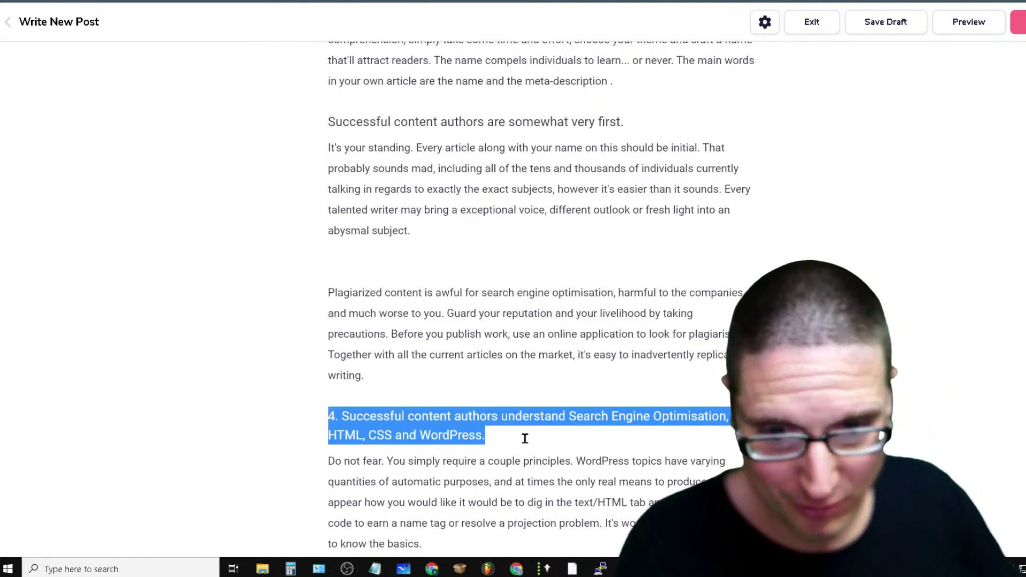
pyautogui.click(525, 439)
pyautogui.press('BackSpace')
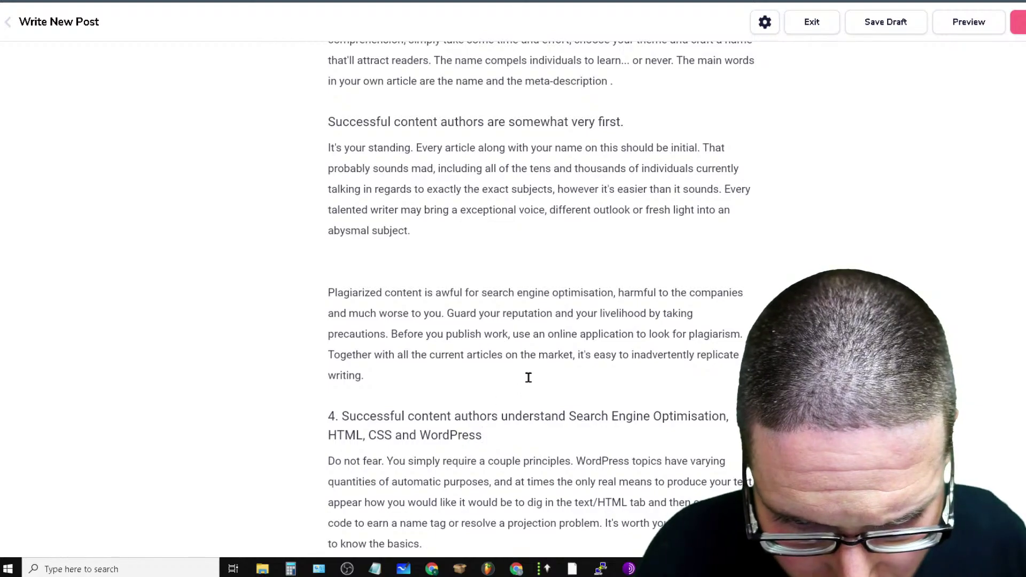
# In the section 4 heading, replace 'authors' with 'writers' and 'Search Engine Optimisation' with 'SEO', removing '4.'
pyautogui.doubleClick(481, 415)
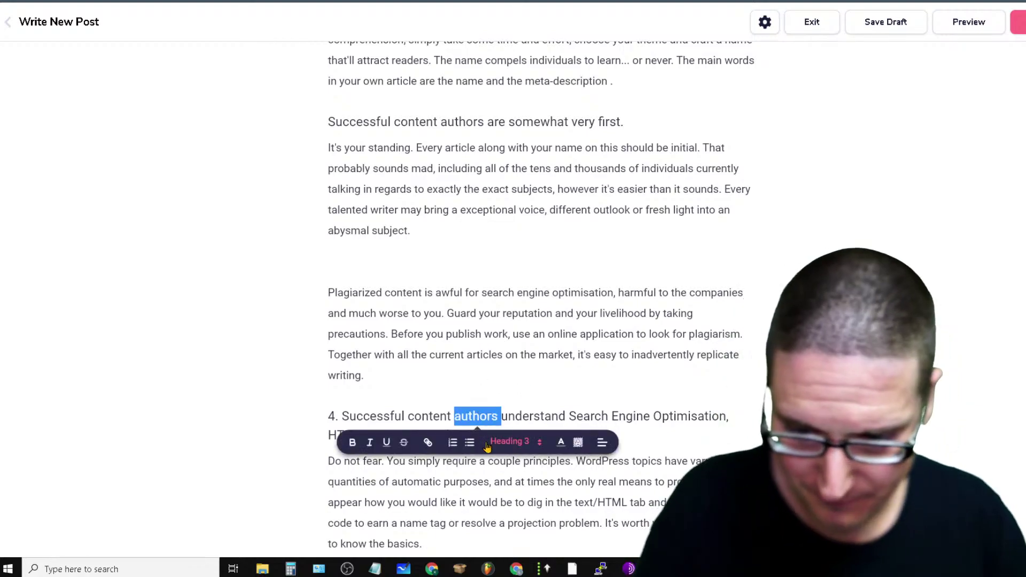
pyautogui.write('writers')
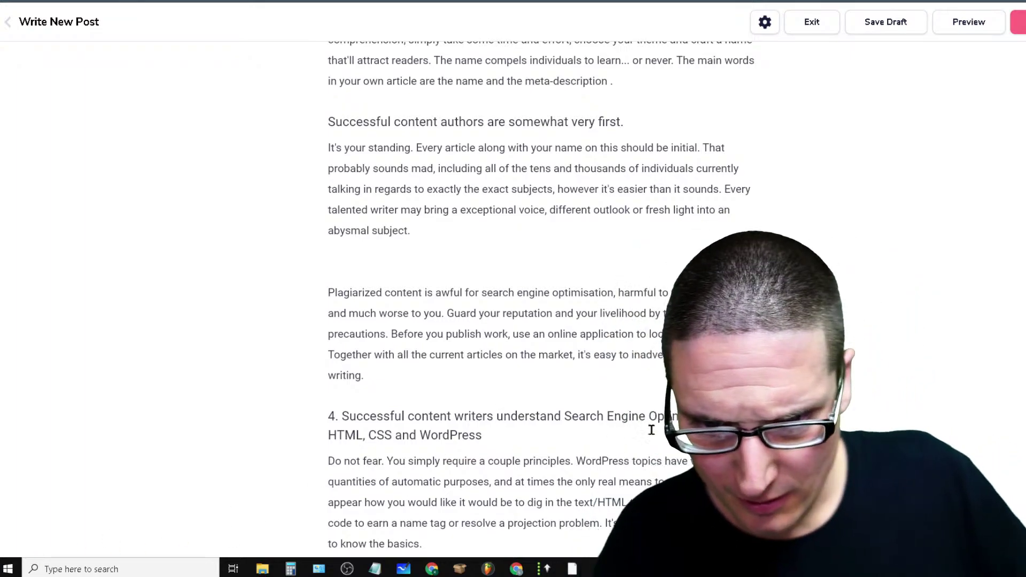
pyautogui.doubleClick(695, 409)
pyautogui.click(694, 409)
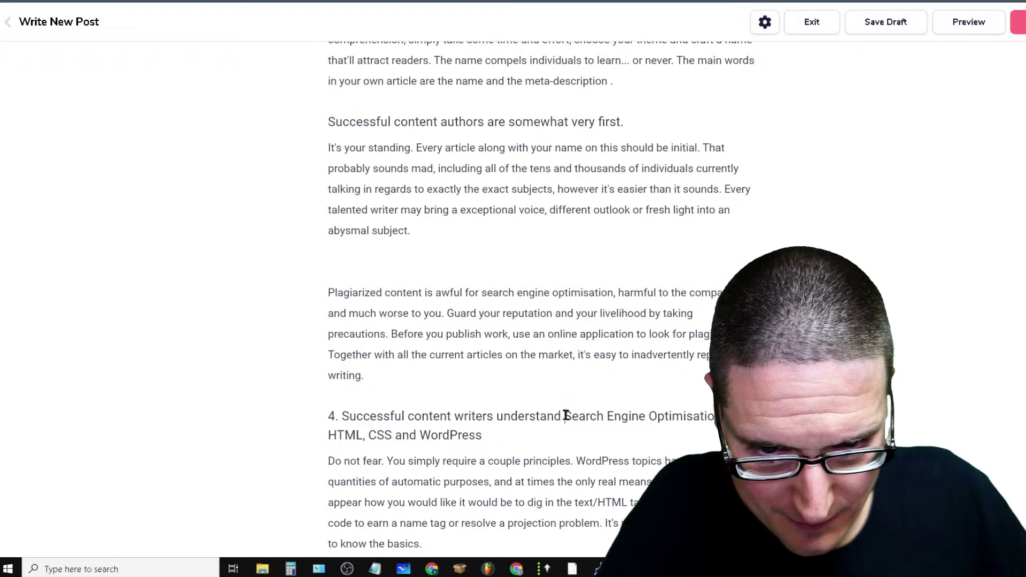
pyautogui.moveTo(566, 416); pyautogui.dragTo(719, 417)
pyautogui.write('SEO , HTML, CSS and Word')
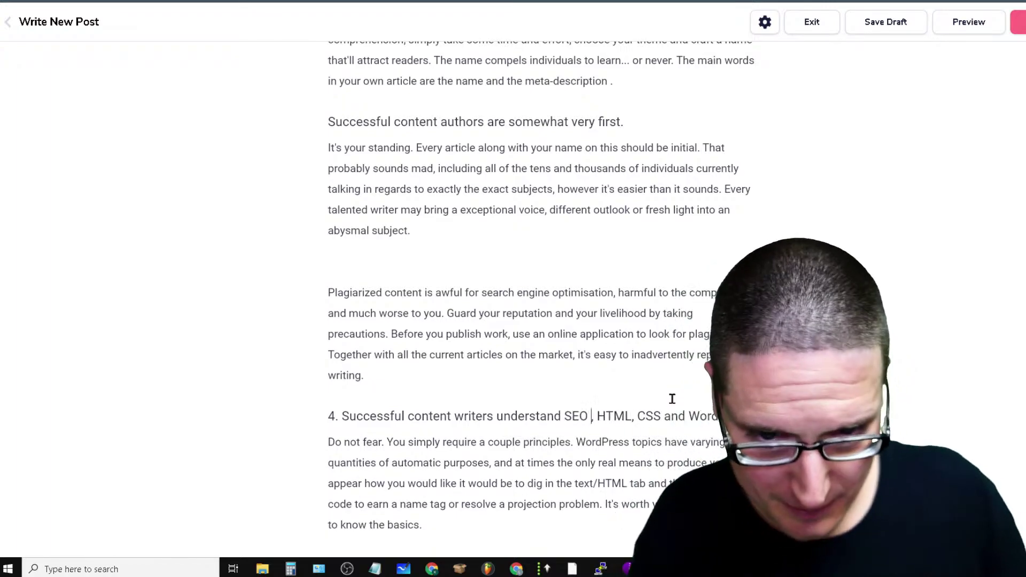
pyautogui.scroll(-3, 678, 437)
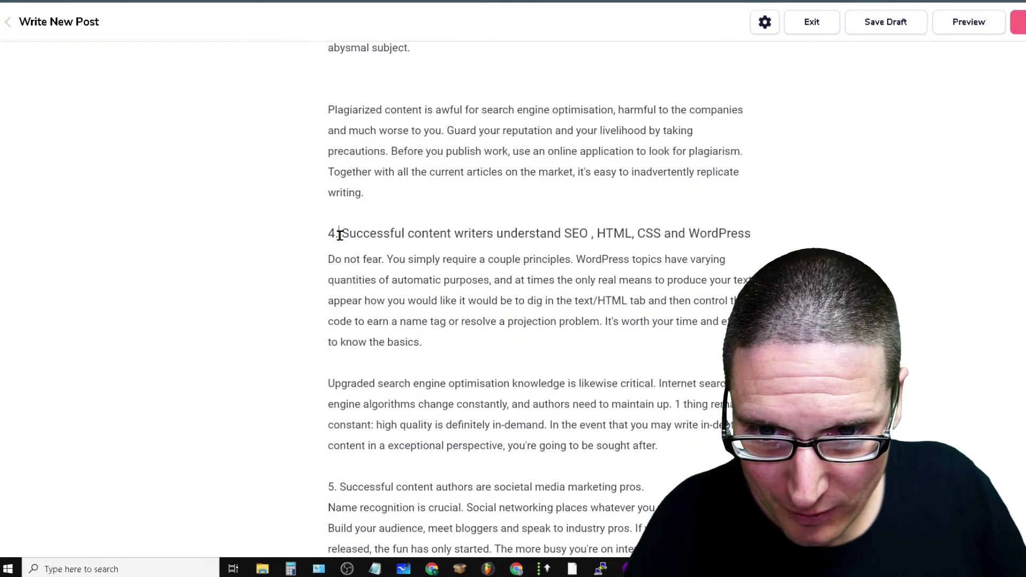
pyautogui.press('BackSpace')
pyautogui.press('BackSpace')
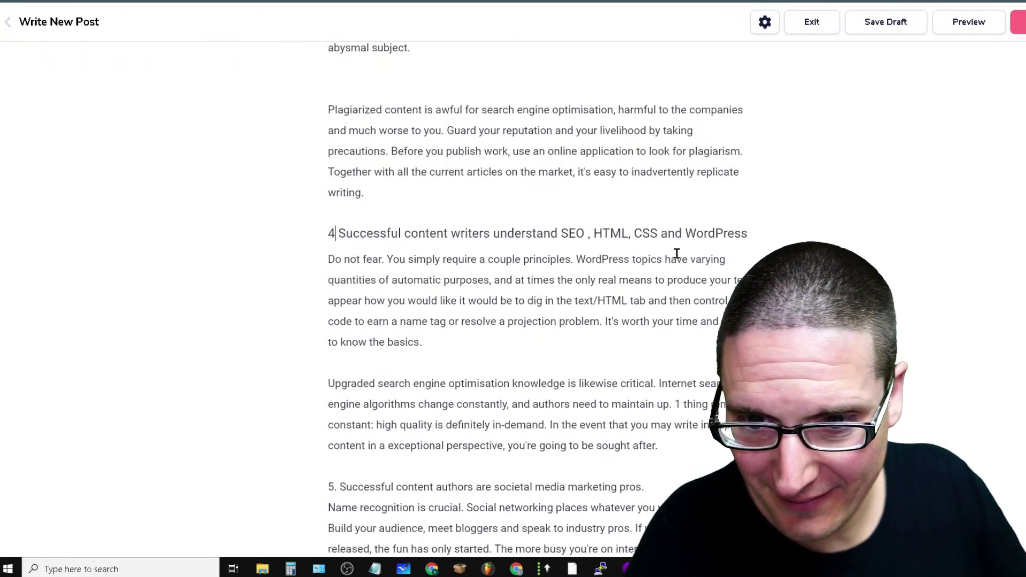
pyautogui.tripleClick(708, 226)
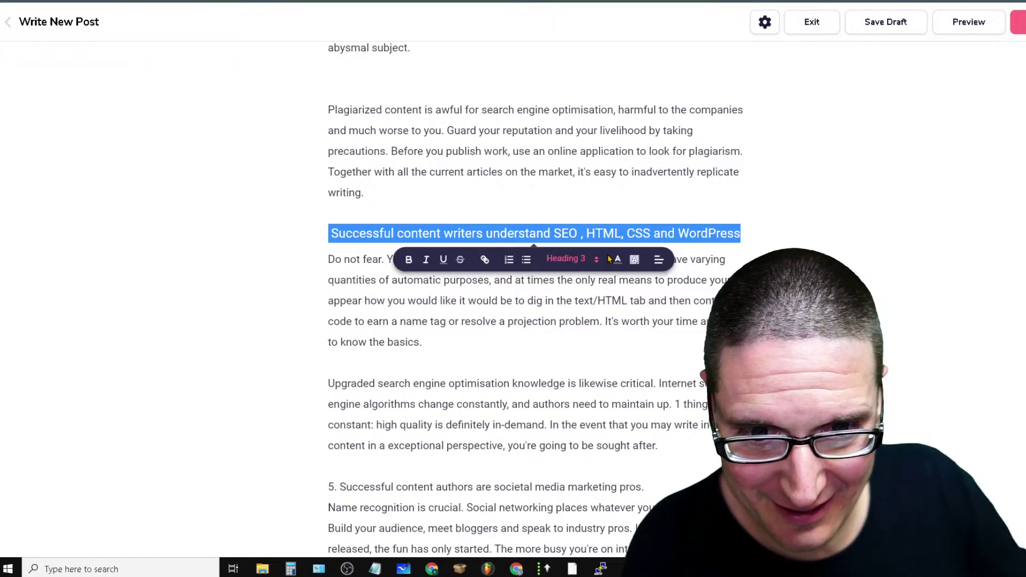
pyautogui.click(711, 230)
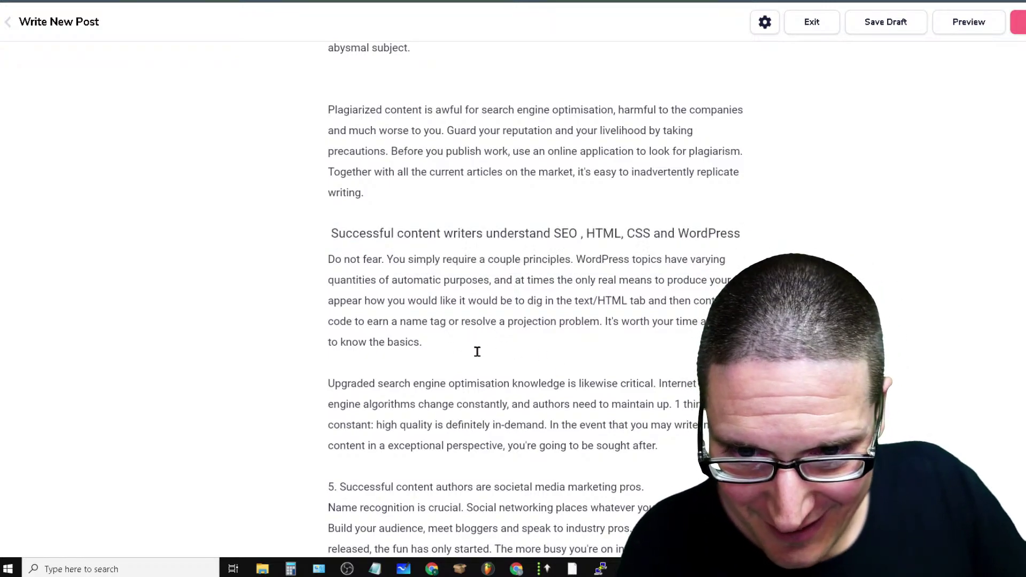
pyautogui.scroll(6, 542, 229)
pyautogui.scroll(5, 598, 444)
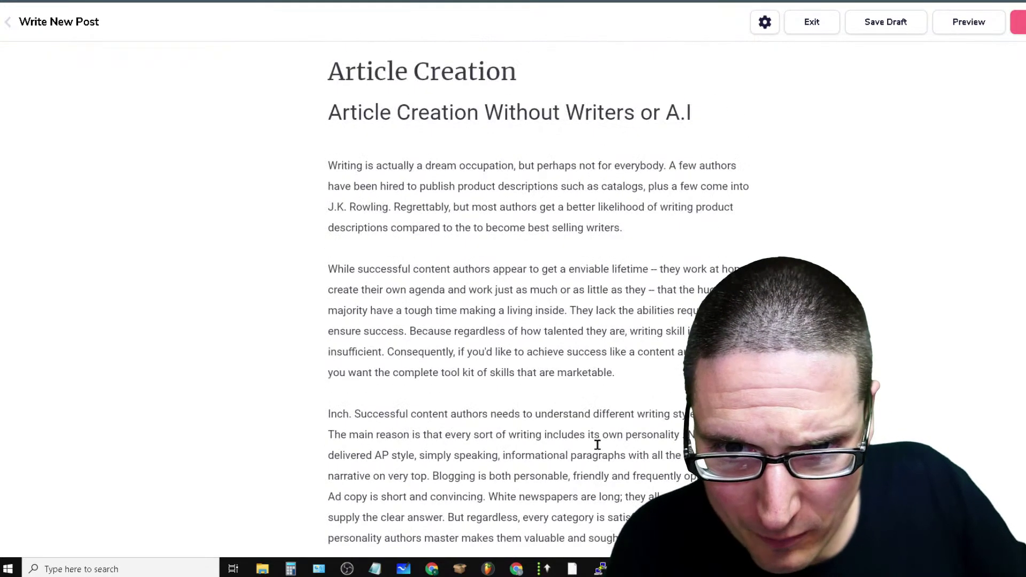
# Make the post's subtitle line bold
pyautogui.doubleClick(614, 111)
pyautogui.tripleClick(615, 111)
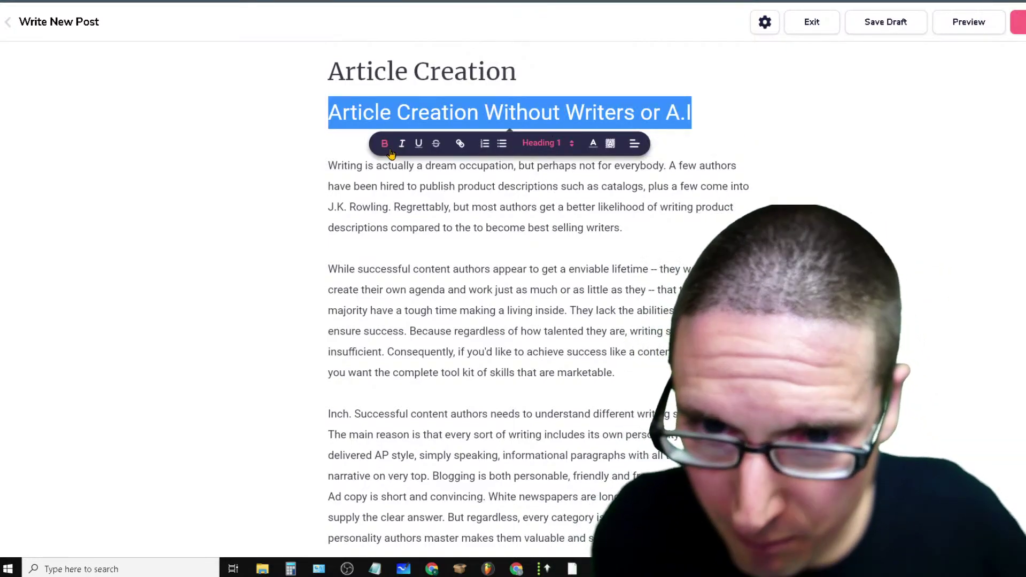
pyautogui.click(399, 143)
pyautogui.click(985, 369)
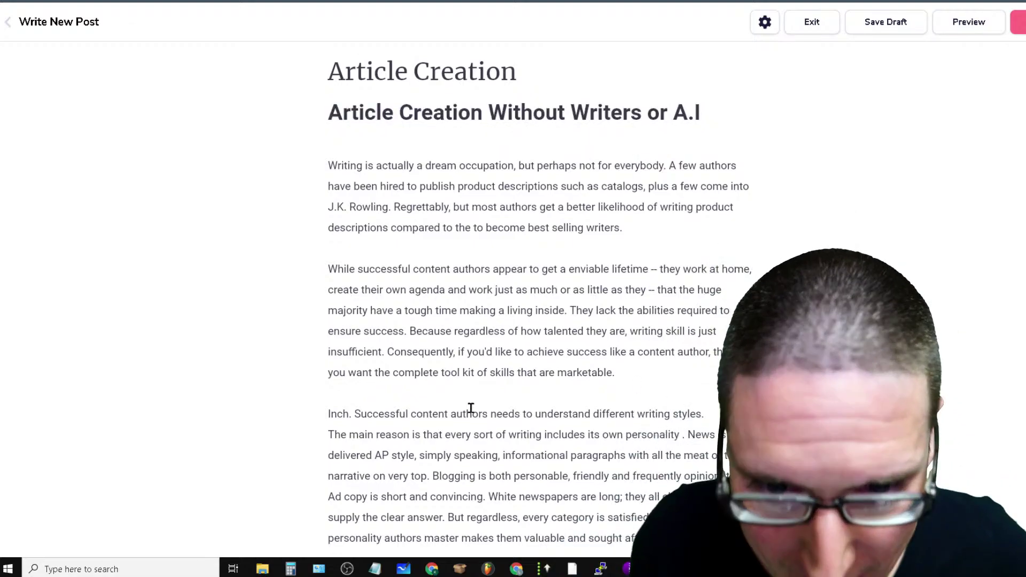
# Delete '5.' from 'Successful content authors are societal media marketing pros.' and make it Heading 4
pyautogui.scroll(-12, 474, 336)
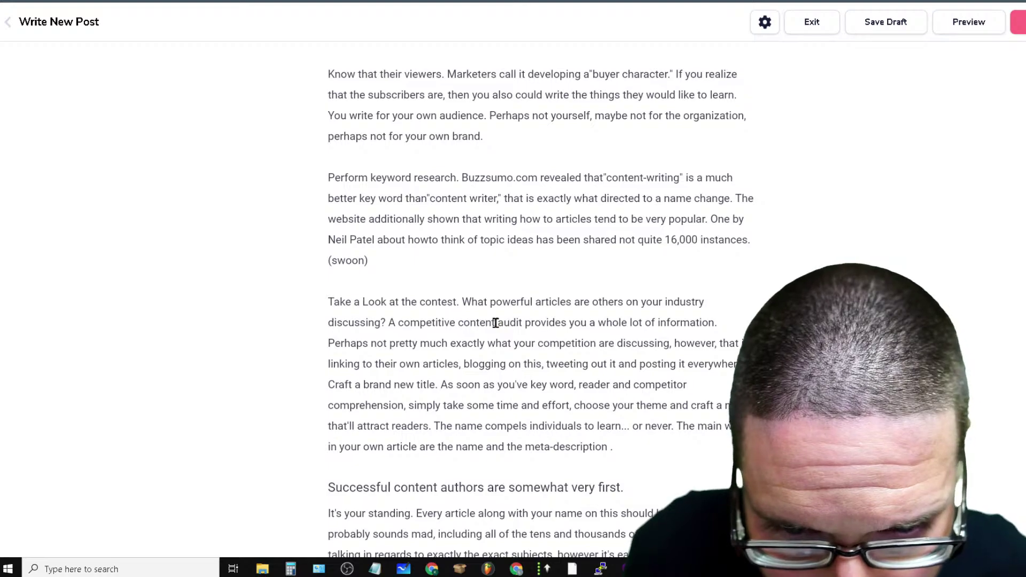
pyautogui.scroll(-9, 641, 333)
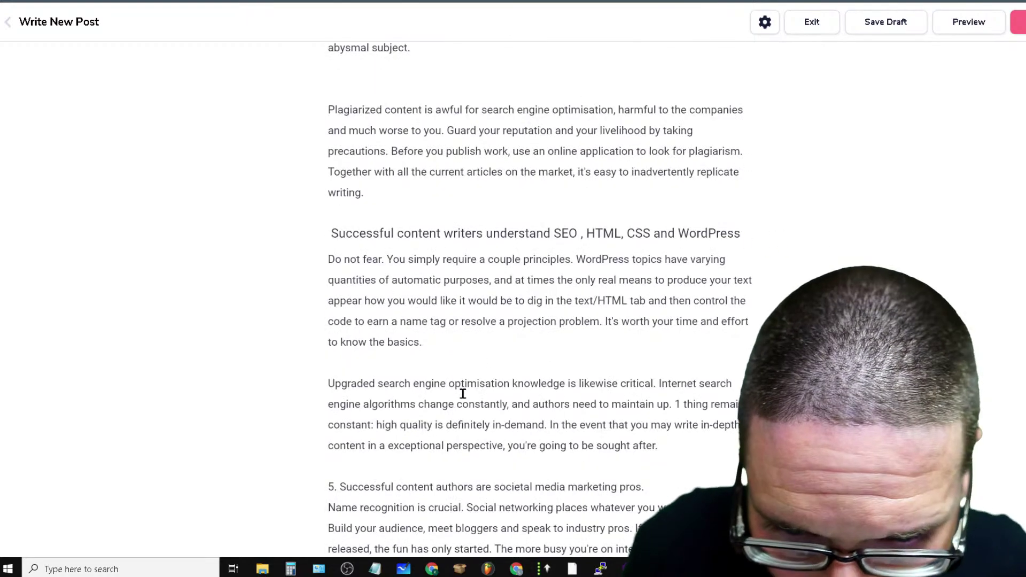
pyautogui.scroll(-3, 462, 394)
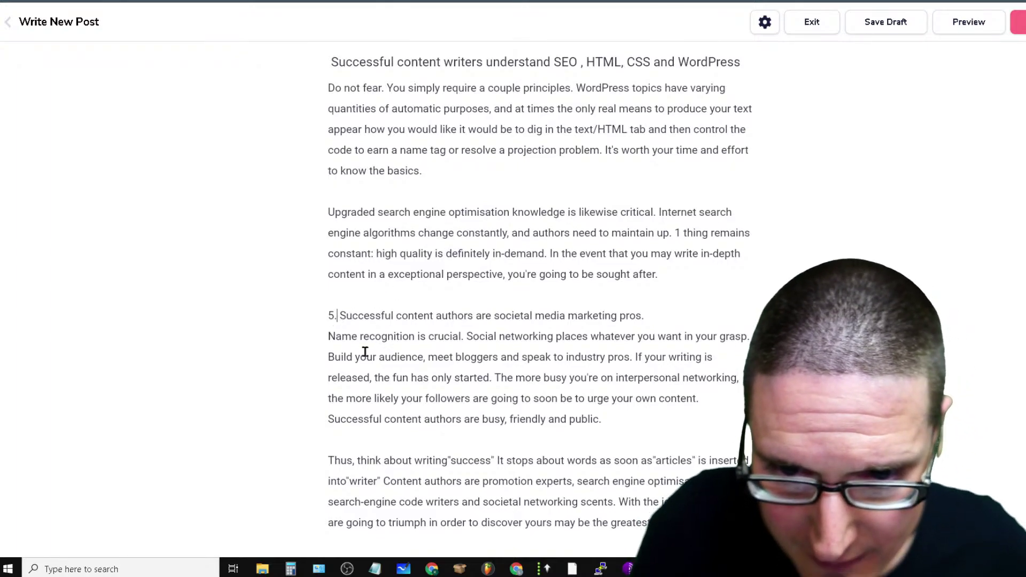
pyautogui.press('BackSpace')
pyautogui.press('BackSpace')
pyautogui.press('BackSpace')
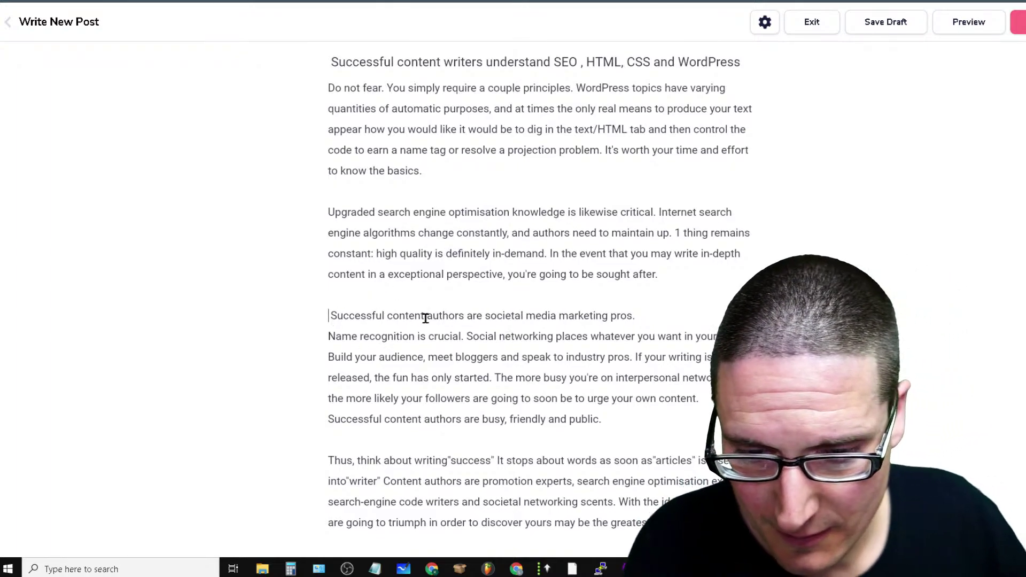
pyautogui.tripleClick(426, 315)
pyautogui.click(530, 342)
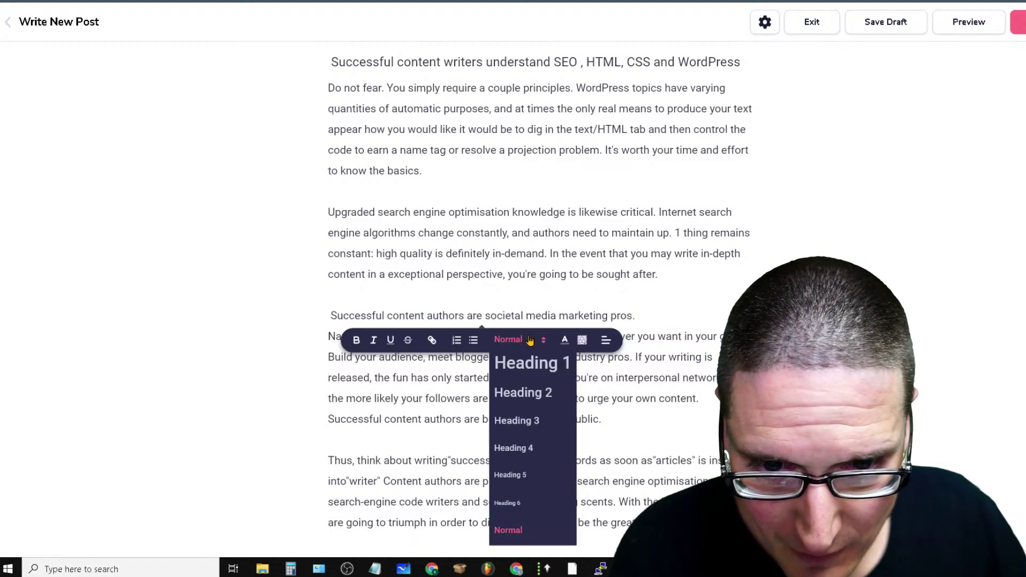
pyautogui.click(531, 446)
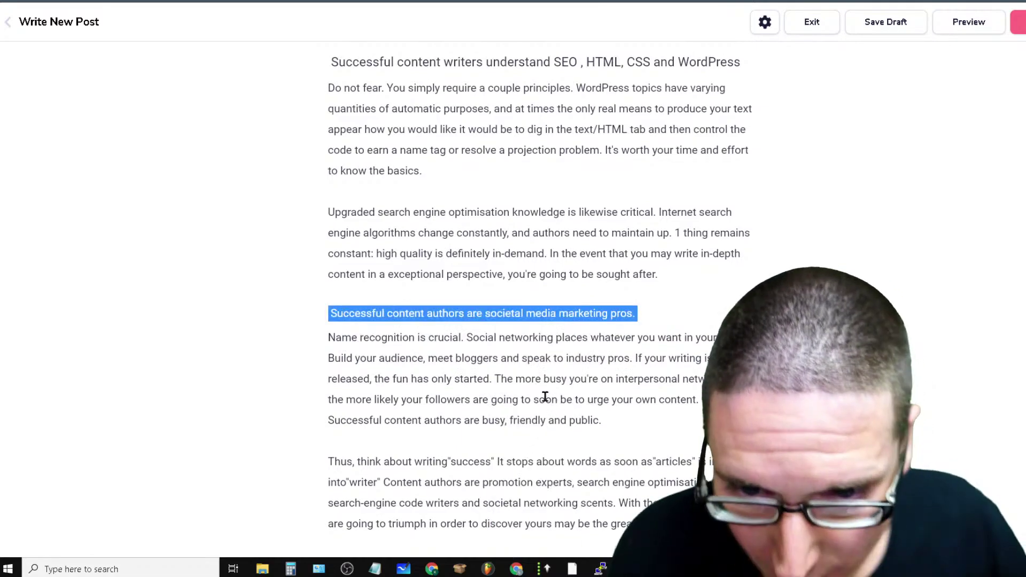
pyautogui.click(684, 419)
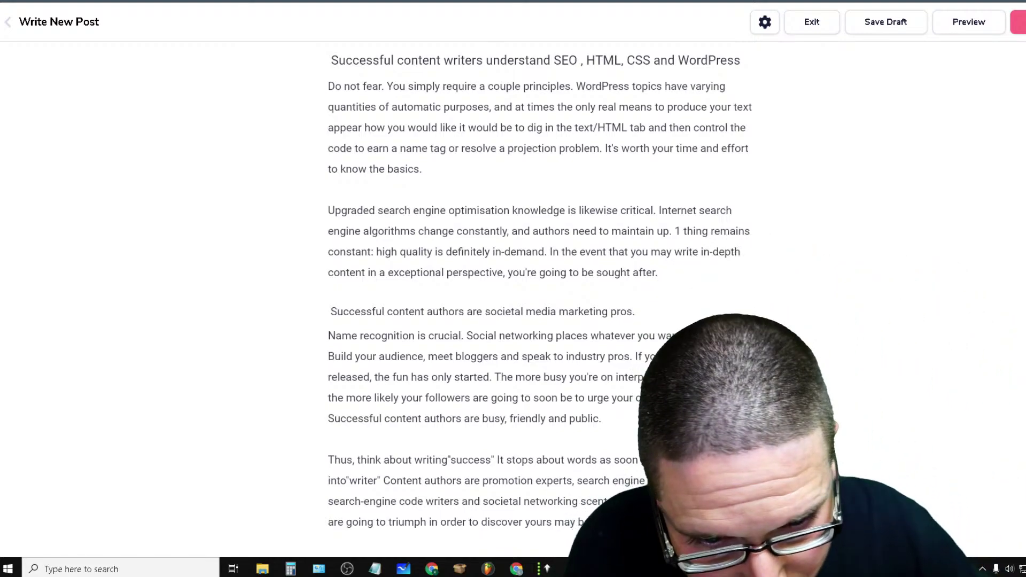
# Add a closing 'Learn more about Article Creation' line formatted as Heading 2
pyautogui.click(329, 541)
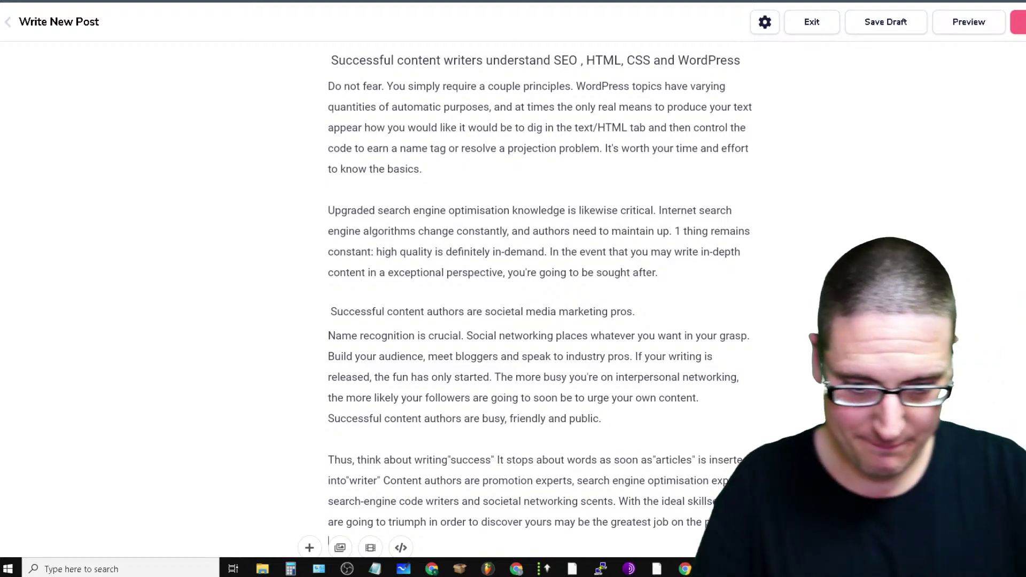
pyautogui.write('Learn more about')
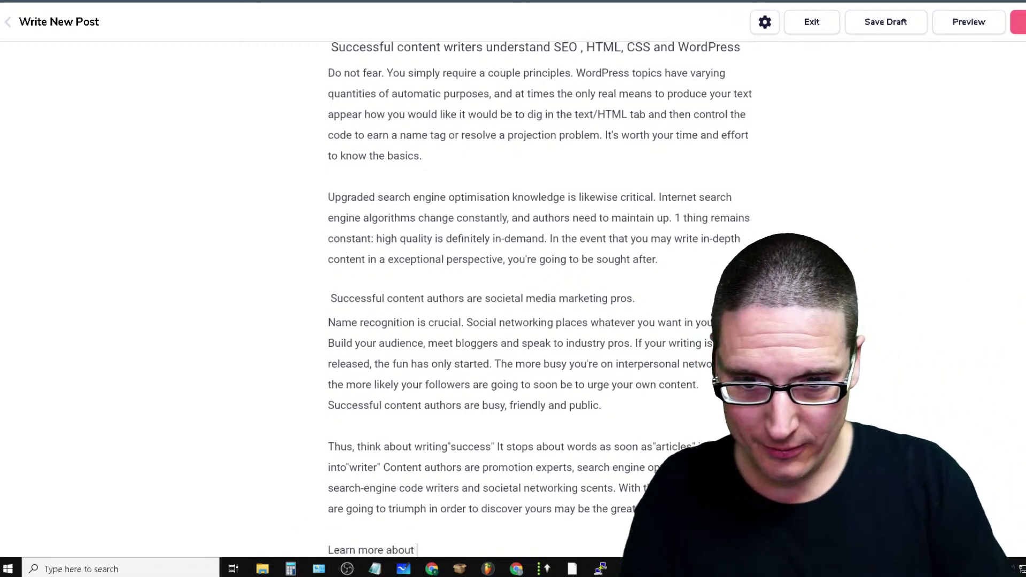
pyautogui.write(' Article')
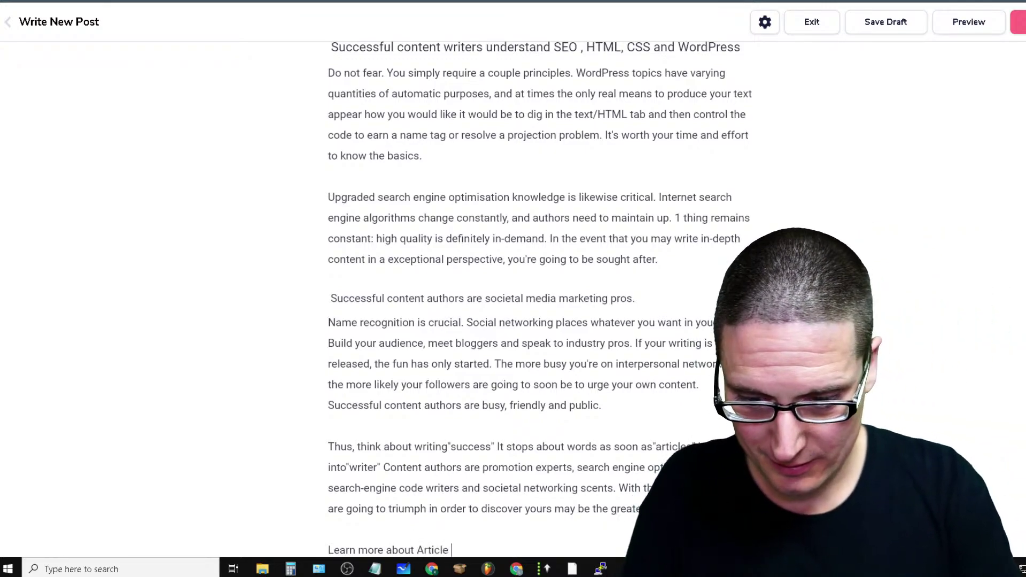
pyautogui.write(' Creation')
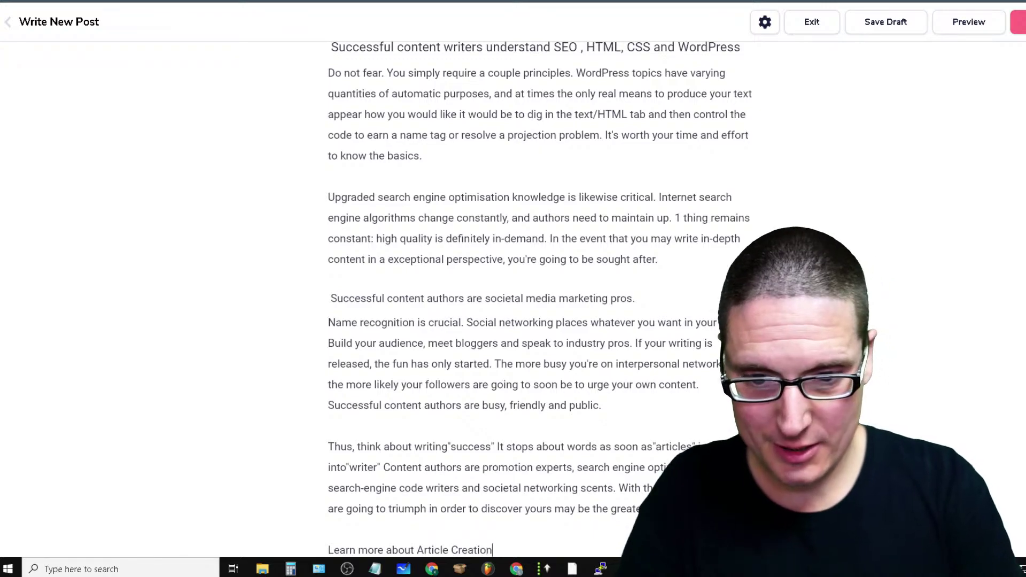
pyautogui.tripleClick(439, 550)
pyautogui.click(436, 524)
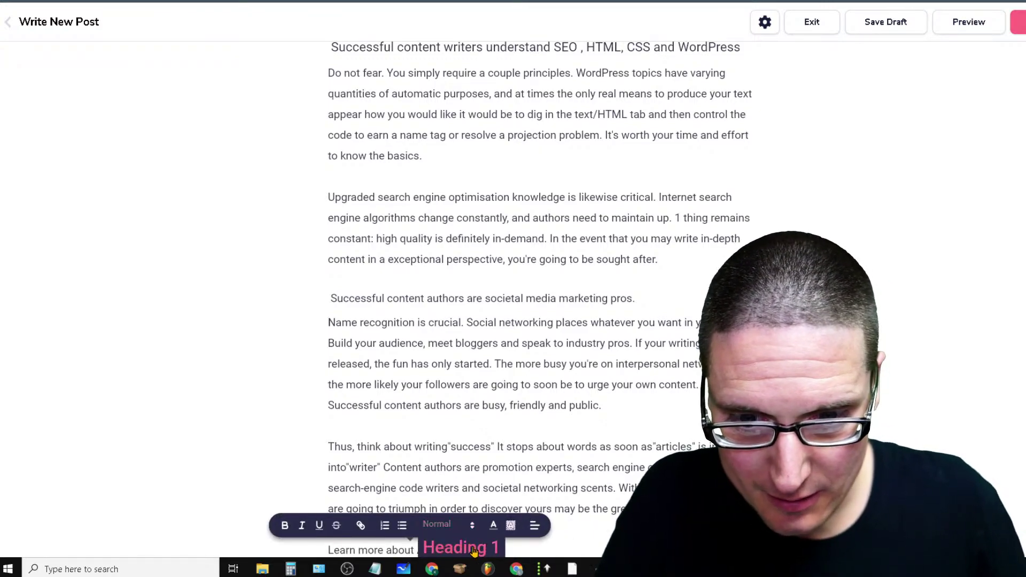
pyautogui.click(449, 404)
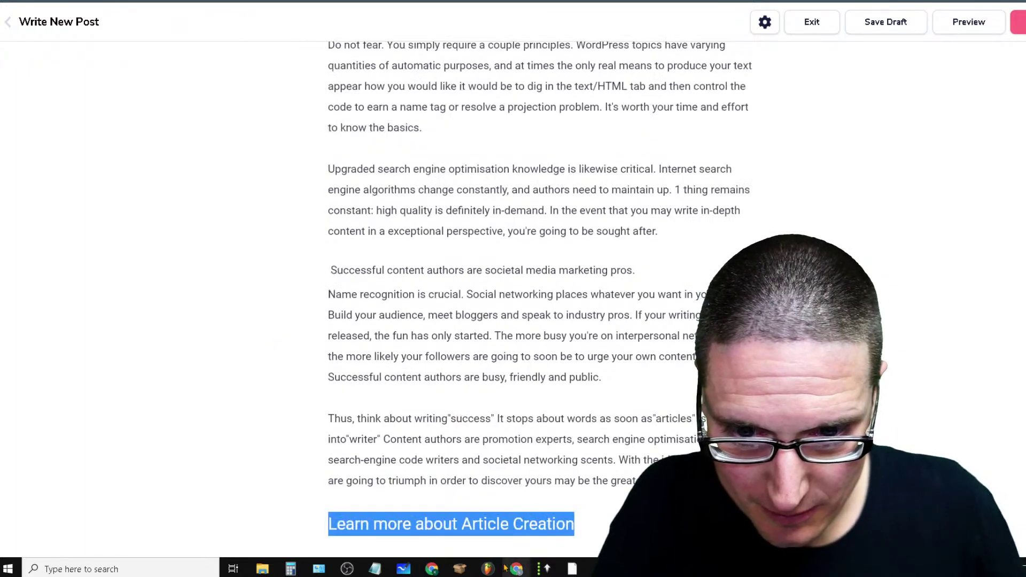
pyautogui.moveTo(569, 523); pyautogui.dragTo(460, 523)
pyautogui.click(394, 497)
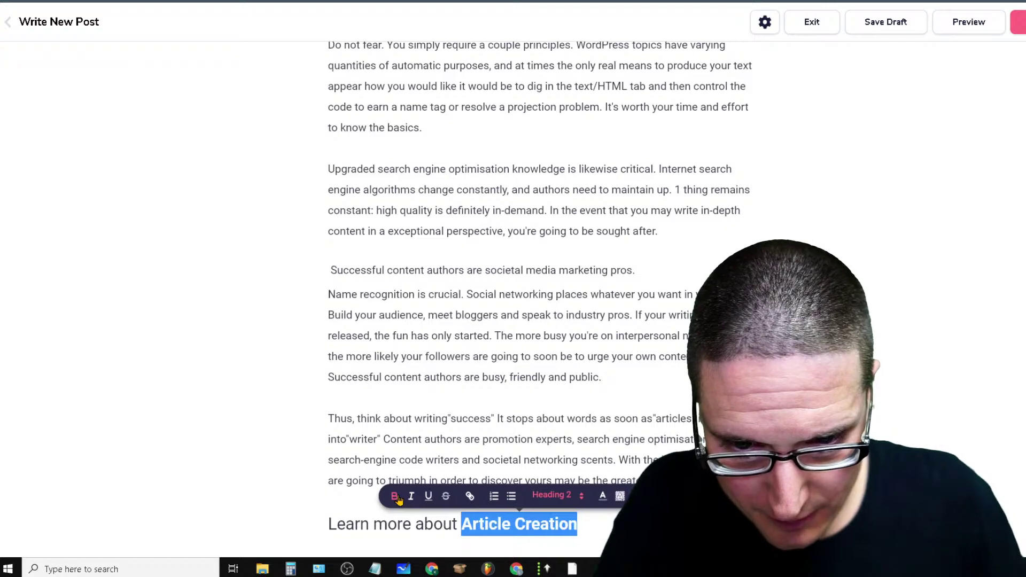
pyautogui.click(475, 498)
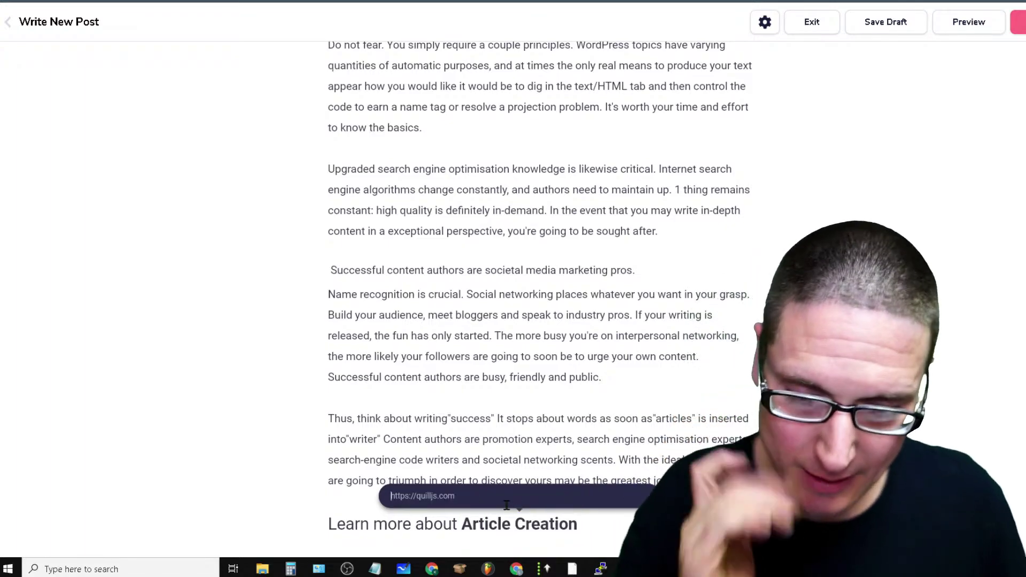
pyautogui.write('https://articlextract.com')
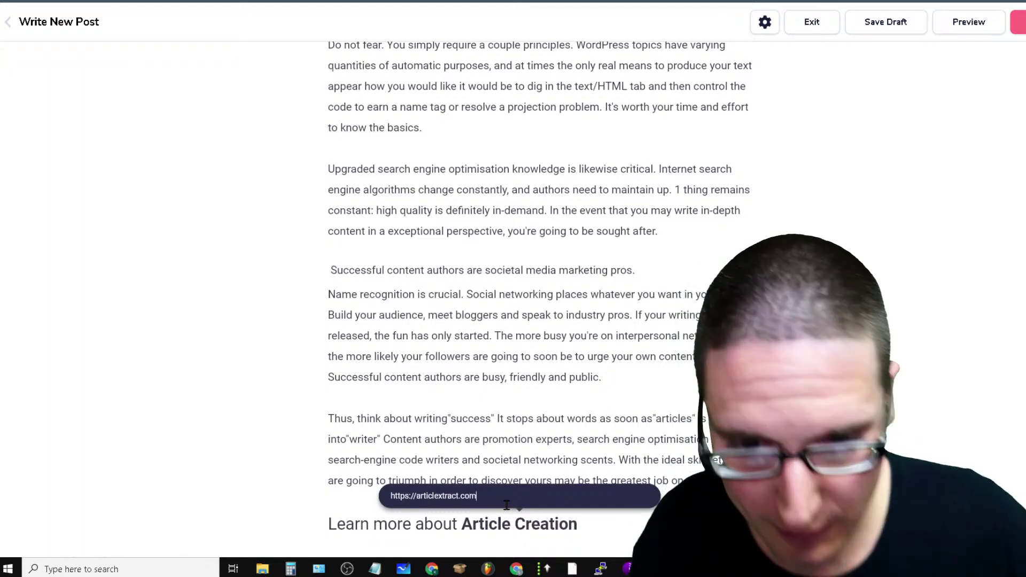
pyautogui.press('Return')
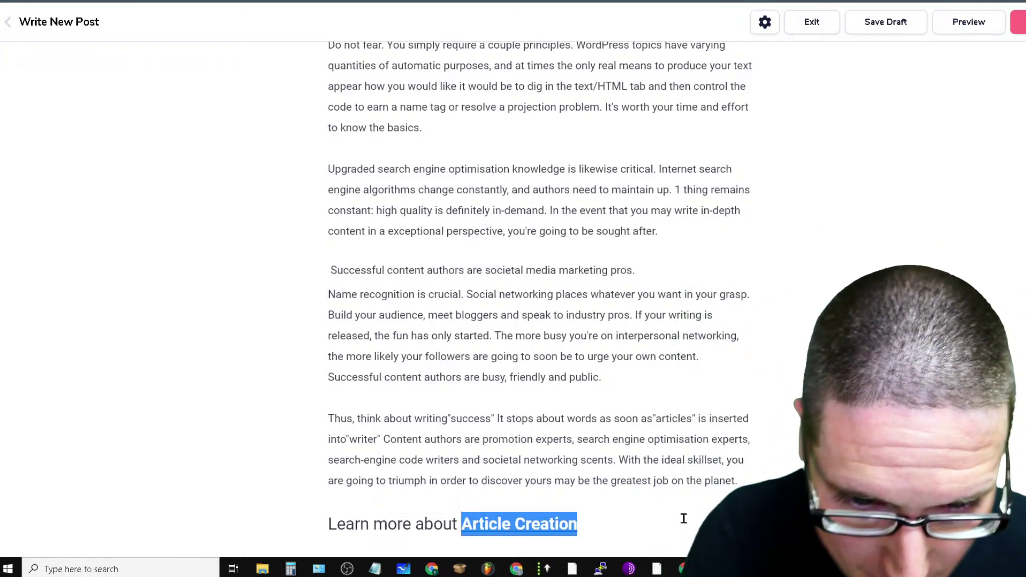
# Publish the Article Creation post, preview the live article, then close the preview
pyautogui.scroll(20, 495, 233)
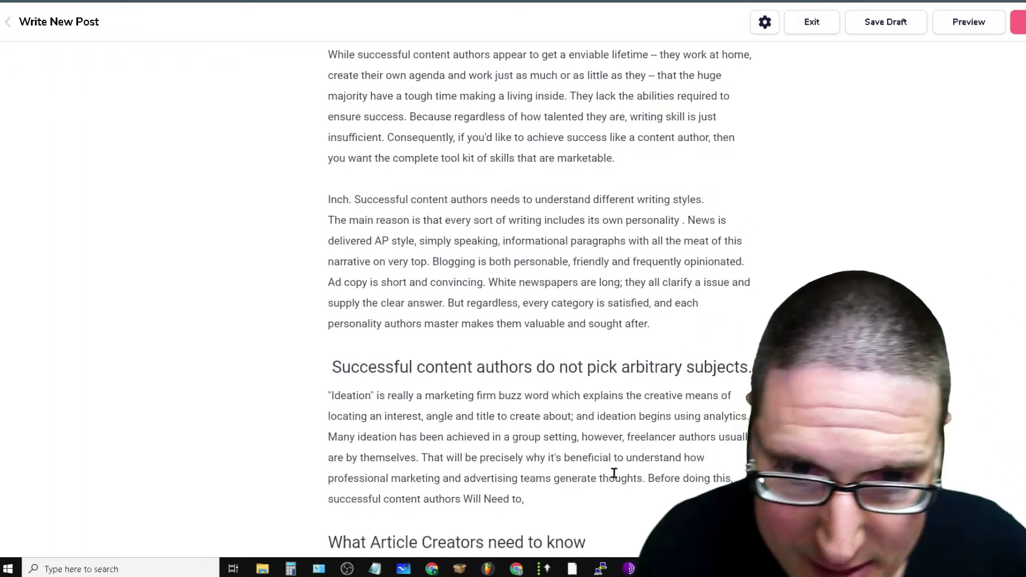
pyautogui.scroll(4, 615, 460)
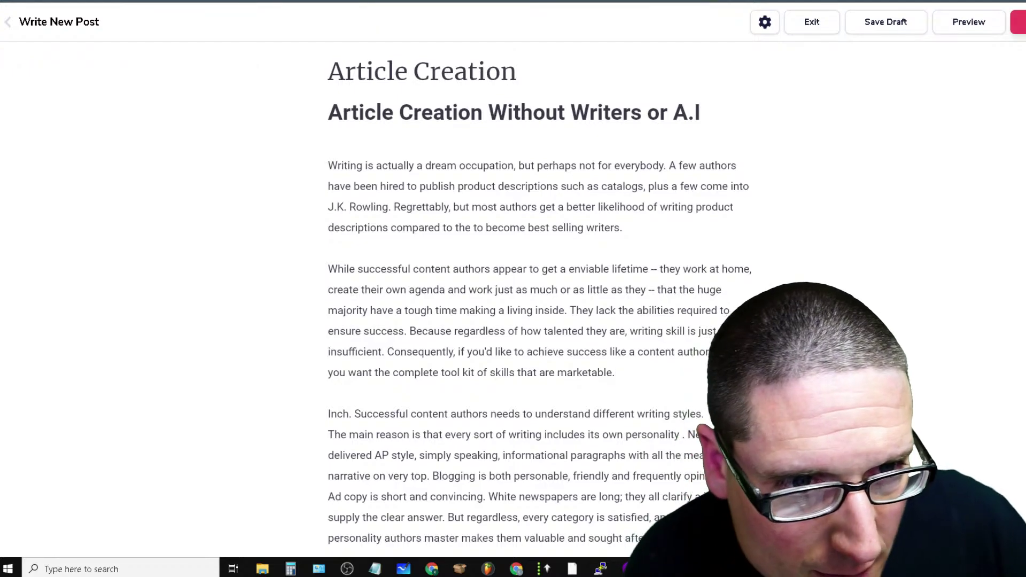
pyautogui.click(543, 270)
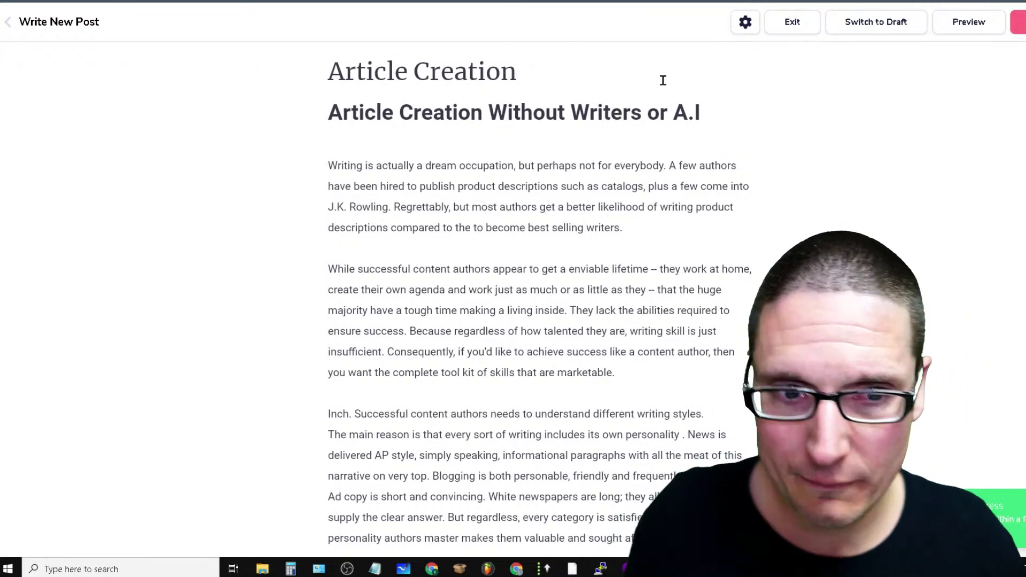
pyautogui.click(970, 23)
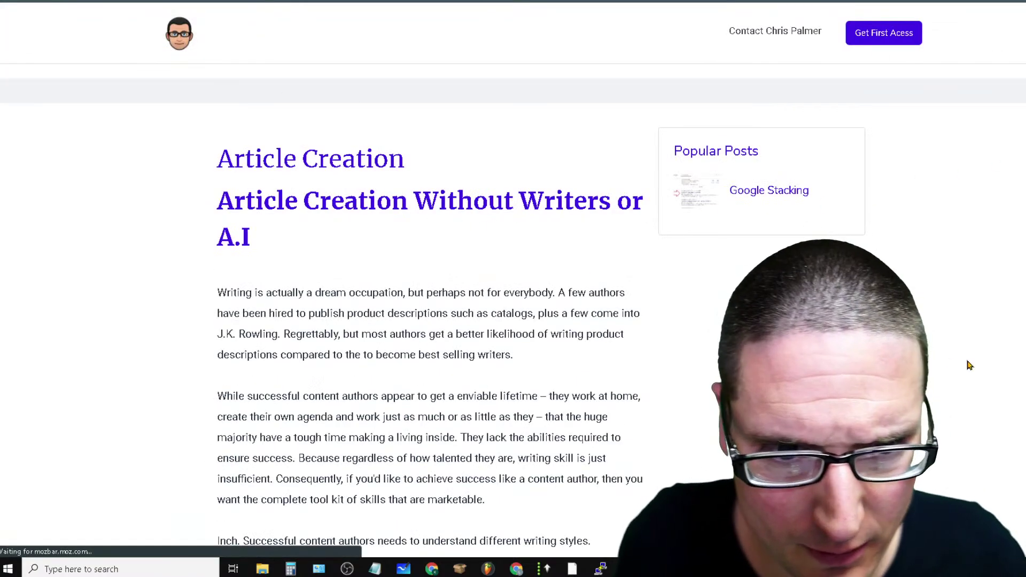
pyautogui.scroll(-20, 455, 294)
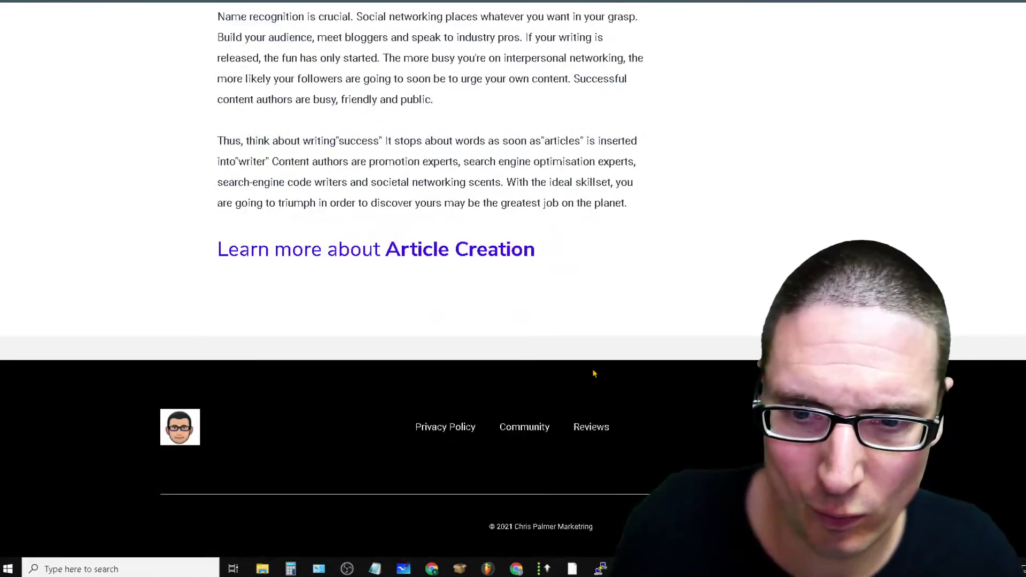
pyautogui.scroll(20, 594, 374)
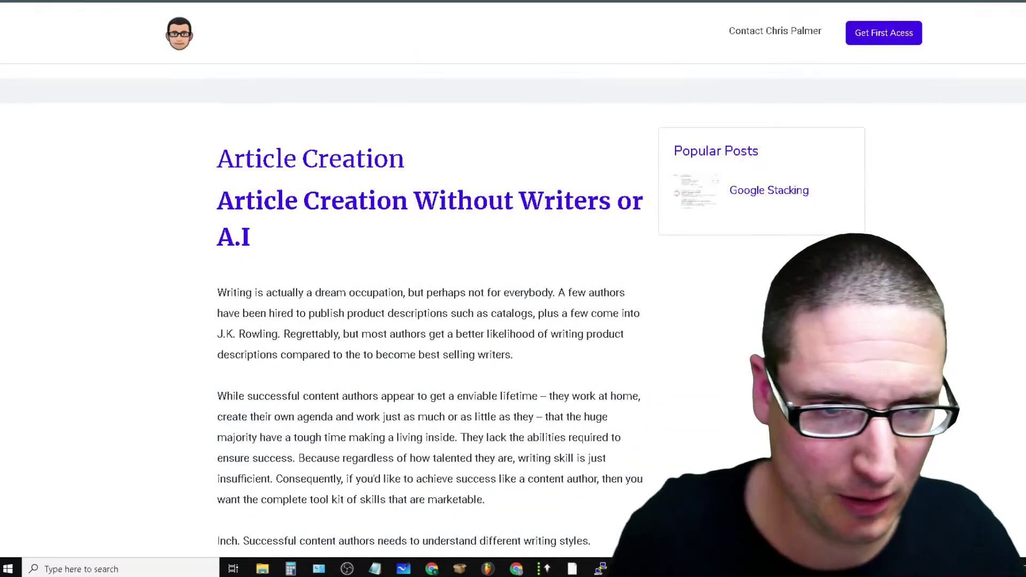
pyautogui.hotkey('ctrl', 'w')
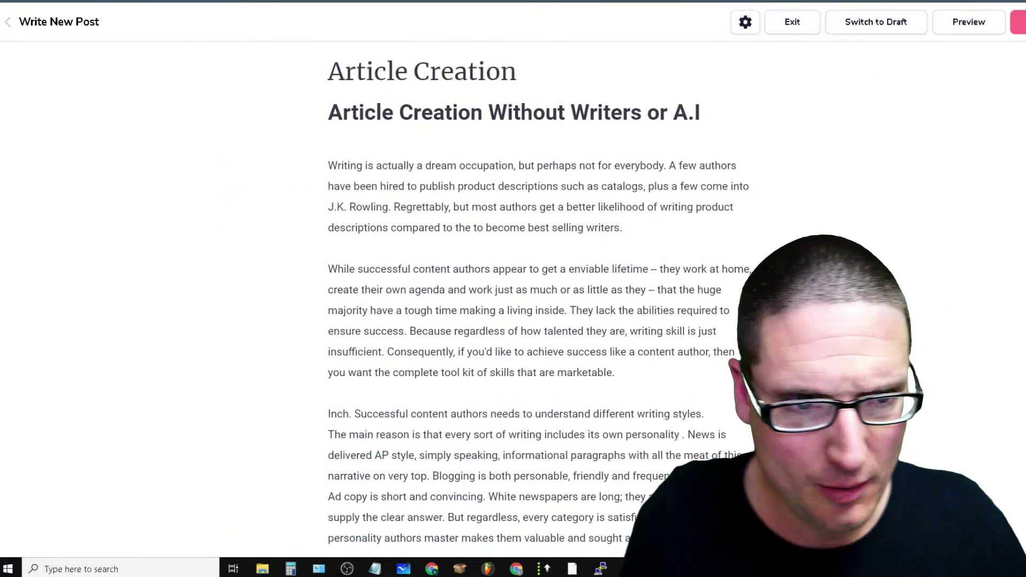
# Set the 398x398 green-circle cartoon avatar as the post's featured image in post settings
pyautogui.click(747, 26)
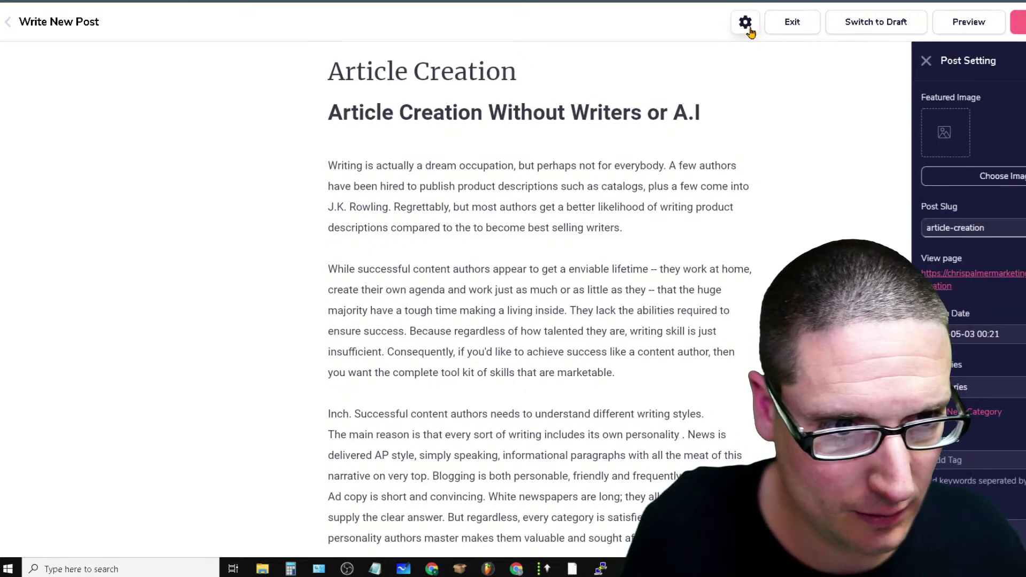
pyautogui.click(970, 177)
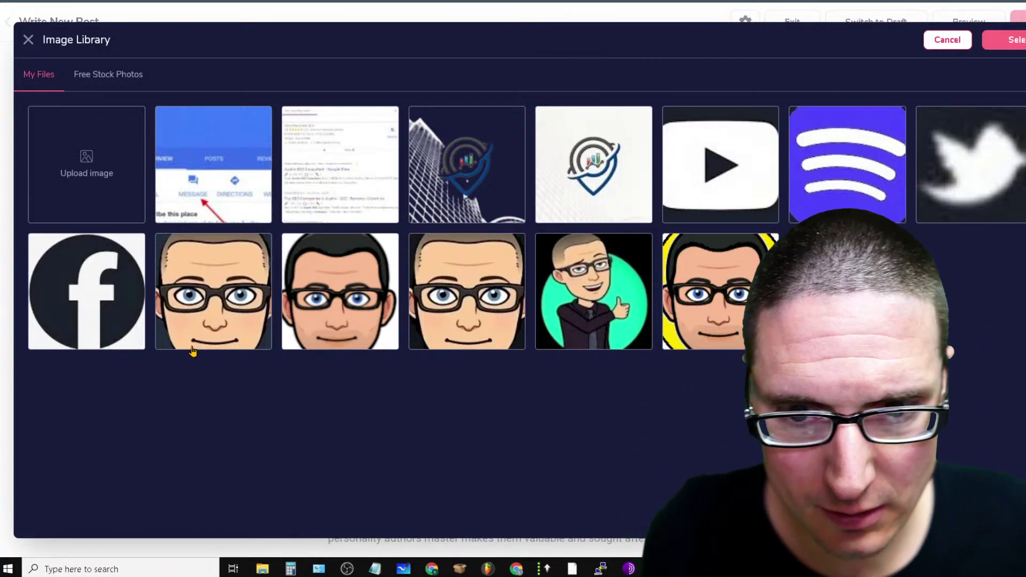
pyautogui.click(604, 294)
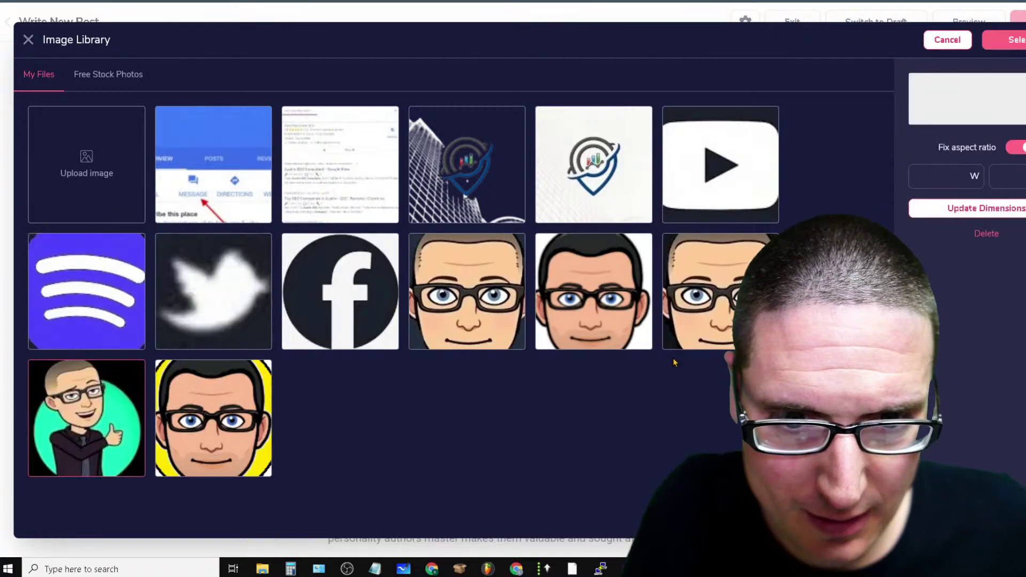
pyautogui.click(1015, 39)
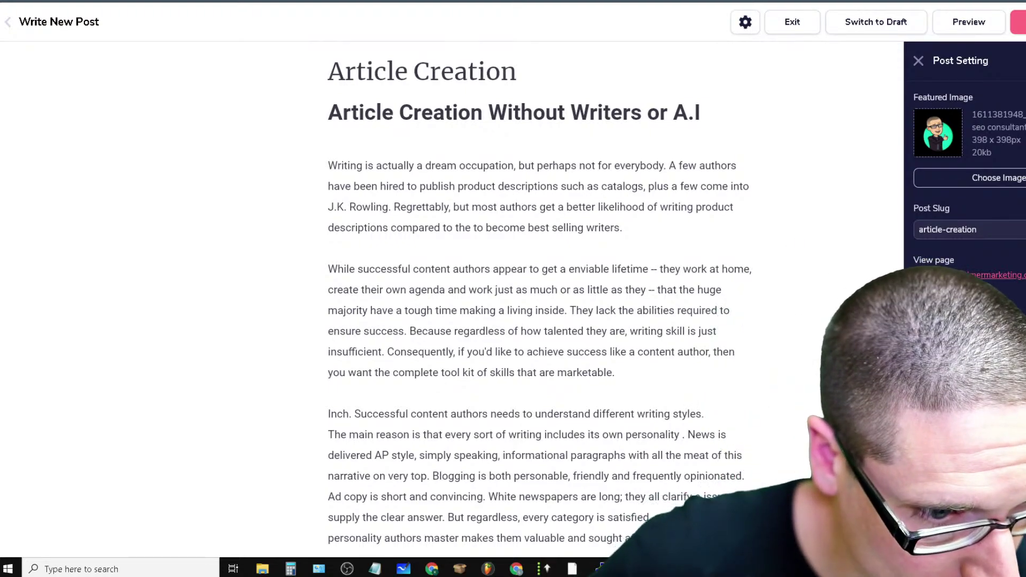
pyautogui.scroll(-3, 540, 294)
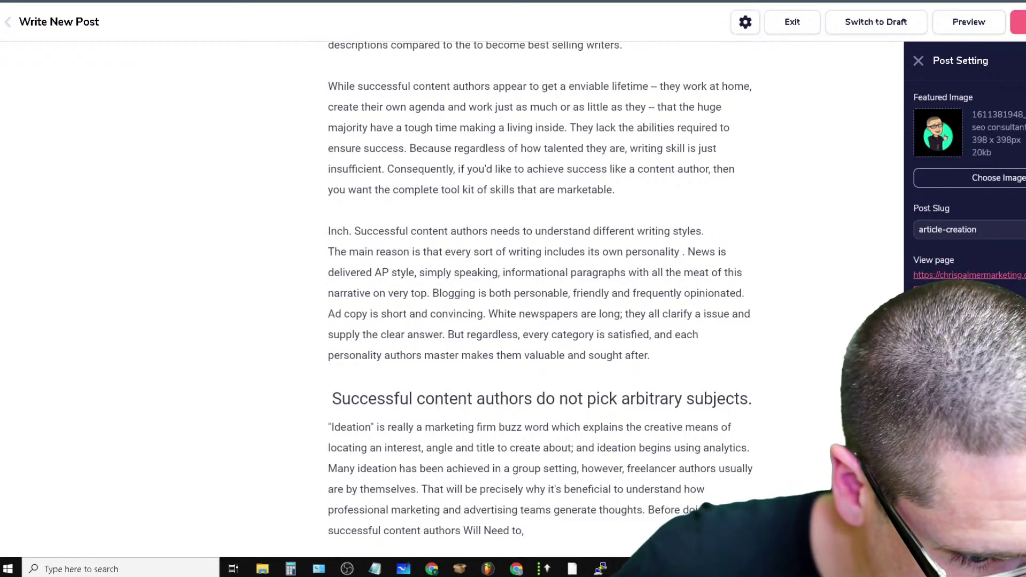
pyautogui.scroll(-5, 977, 230)
pyautogui.click(996, 221)
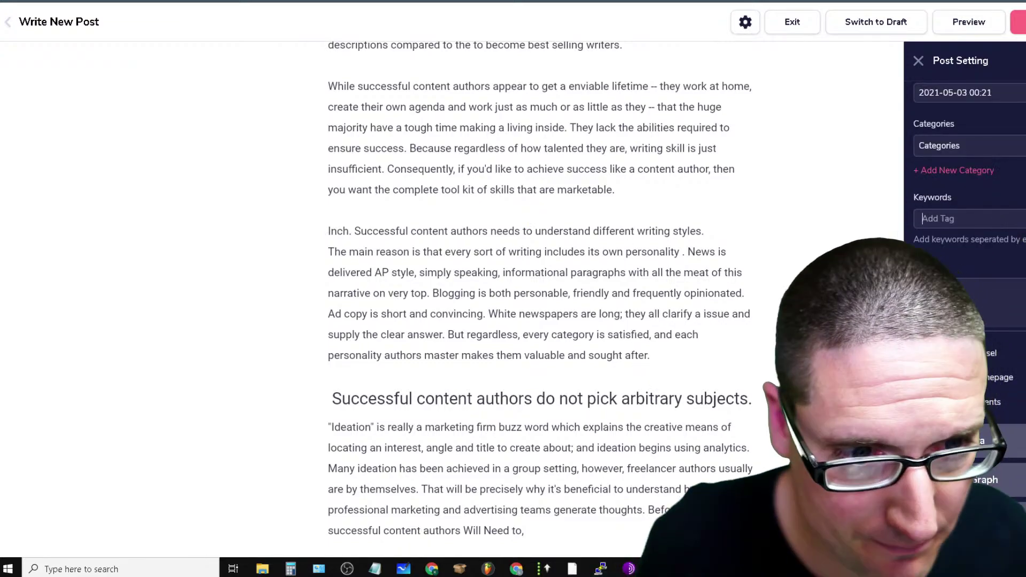
# Copy the post's second paragraph from the editor
pyautogui.scroll(3, 559, 266)
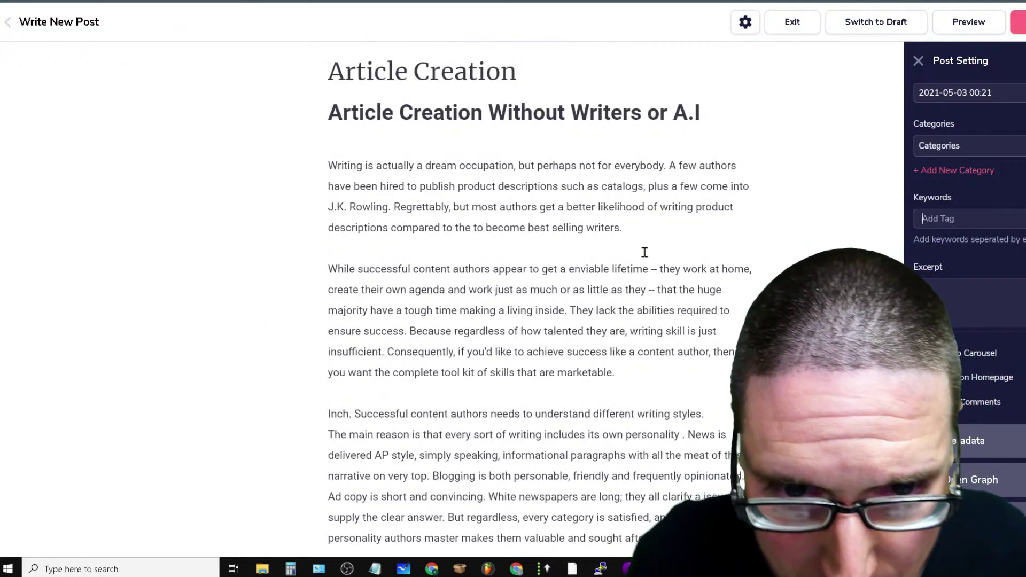
pyautogui.moveTo(604, 230); pyautogui.dragTo(336, 163)
pyautogui.click(457, 282)
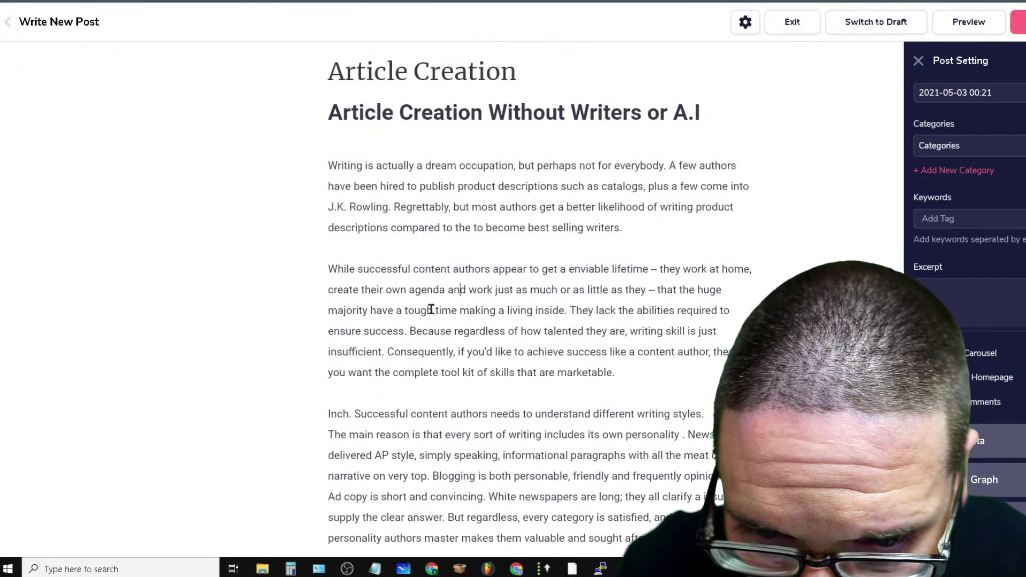
pyautogui.moveTo(330, 270); pyautogui.dragTo(619, 374)
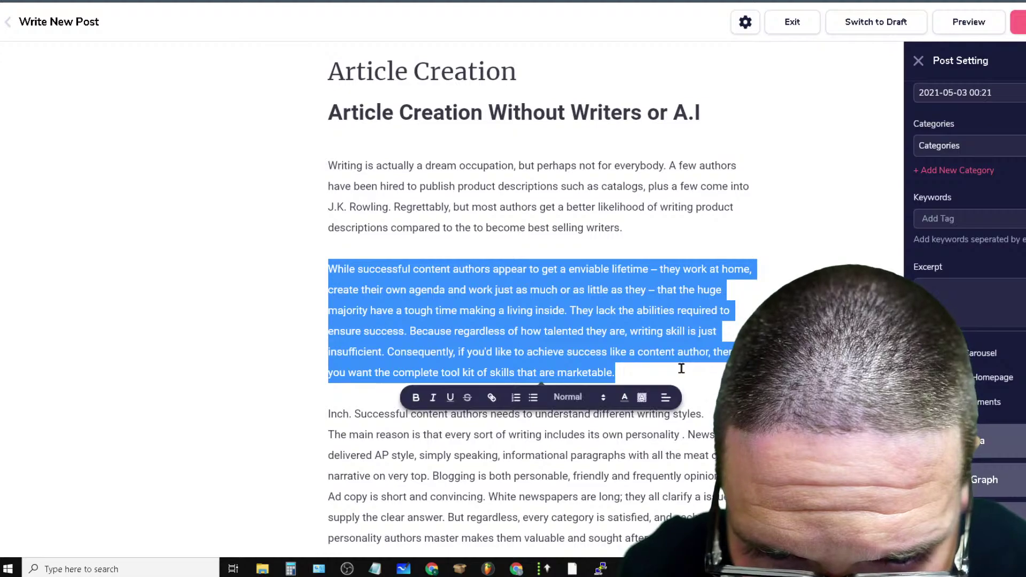
pyautogui.rightClick(621, 306)
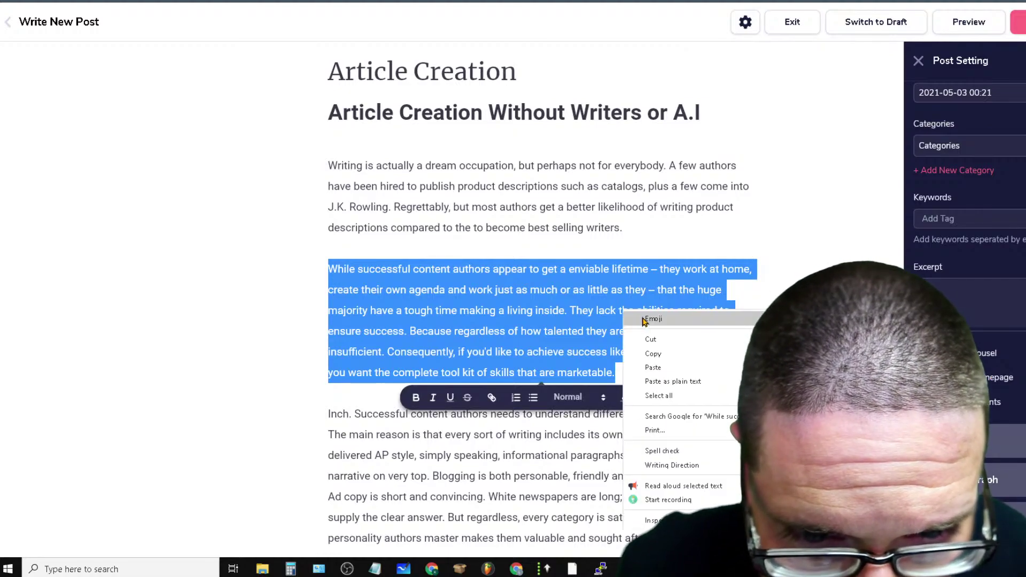
pyautogui.click(651, 354)
pyautogui.rightClick(960, 291)
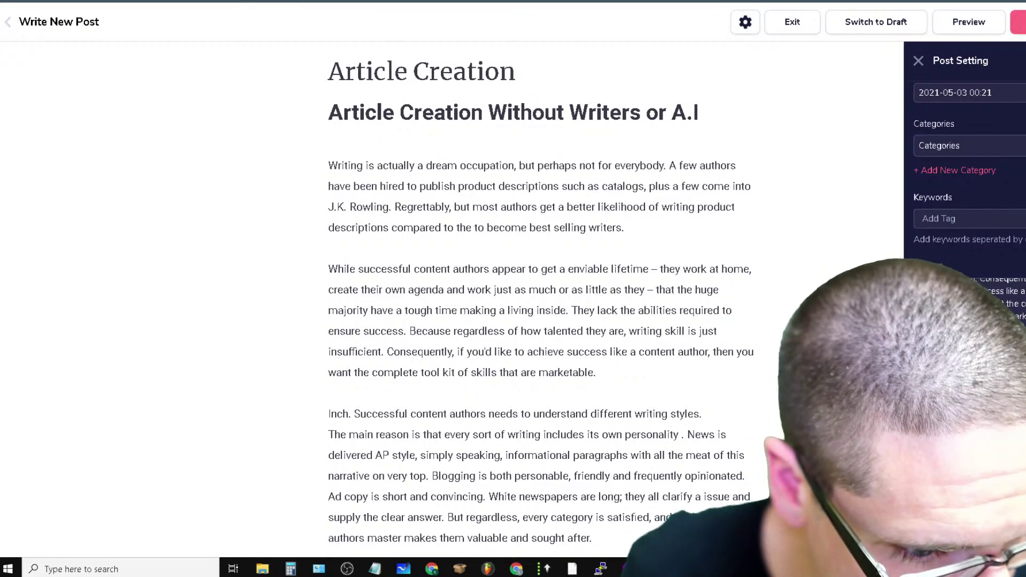
# Complete the OG description as 'Article Creation', expand Edit Metadata, and open the live post page
pyautogui.scroll(-5, 1022, 426)
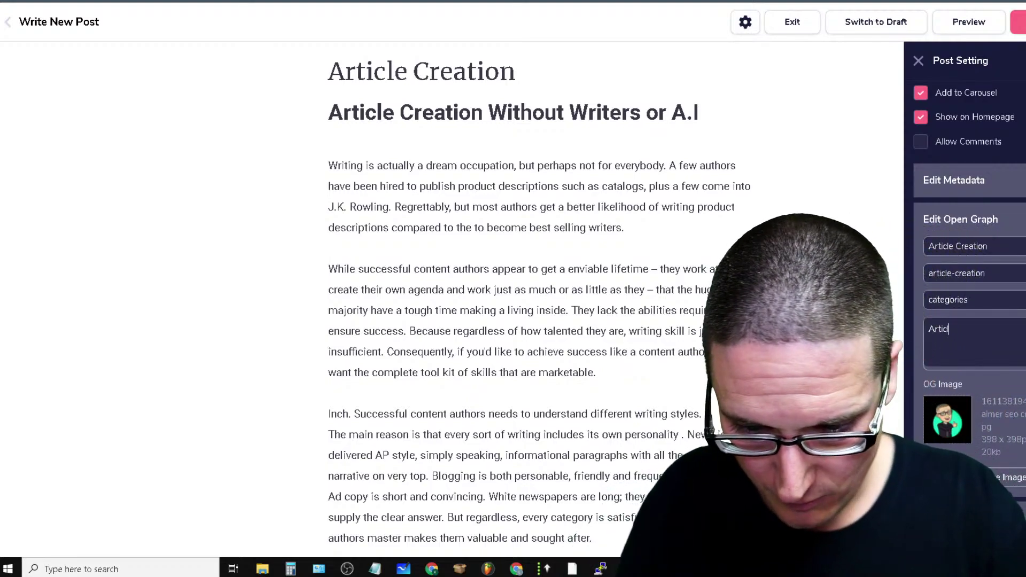
pyautogui.write('Creation')
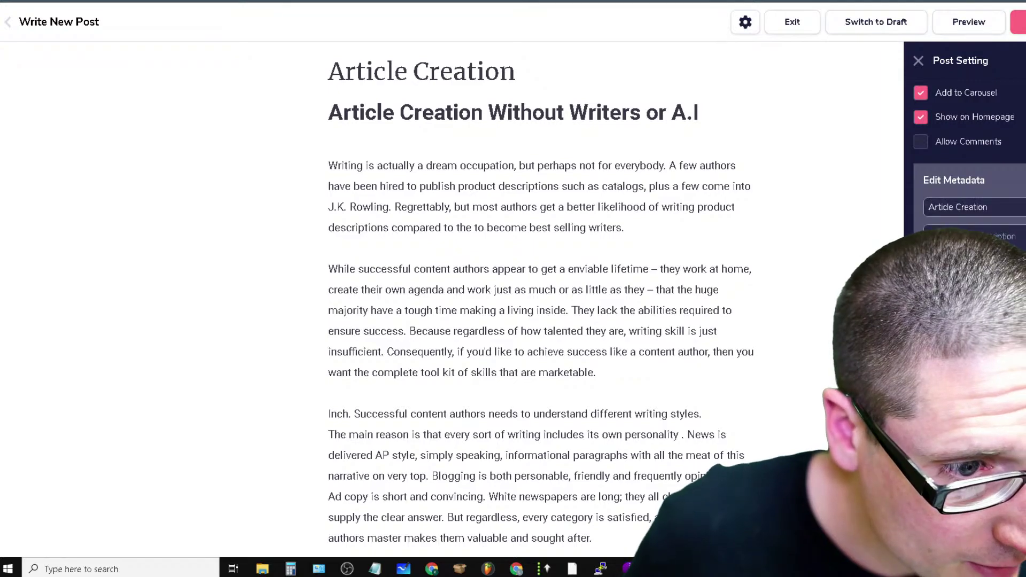
pyautogui.click(545, 279)
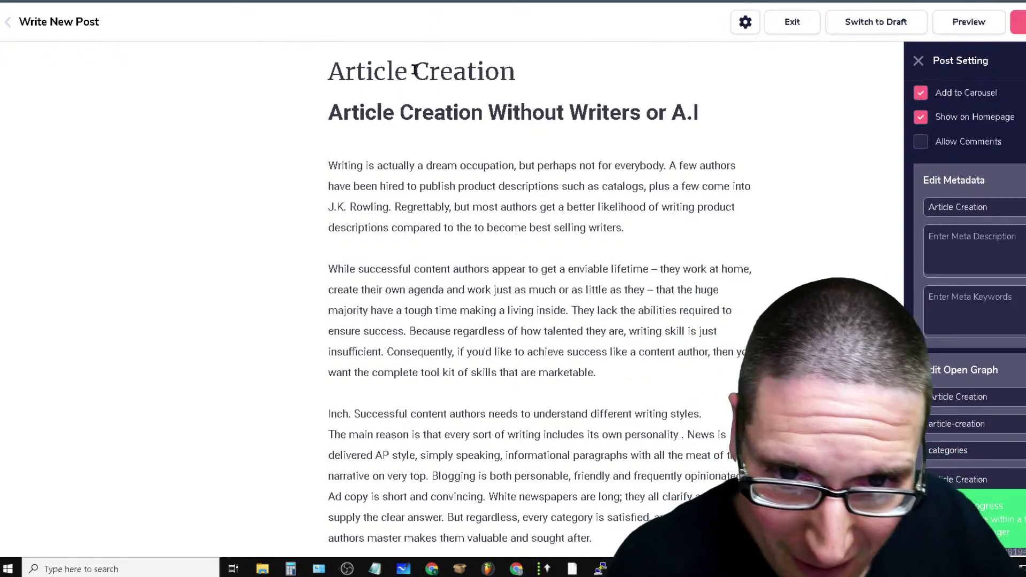
pyautogui.scroll(10, 1017, 255)
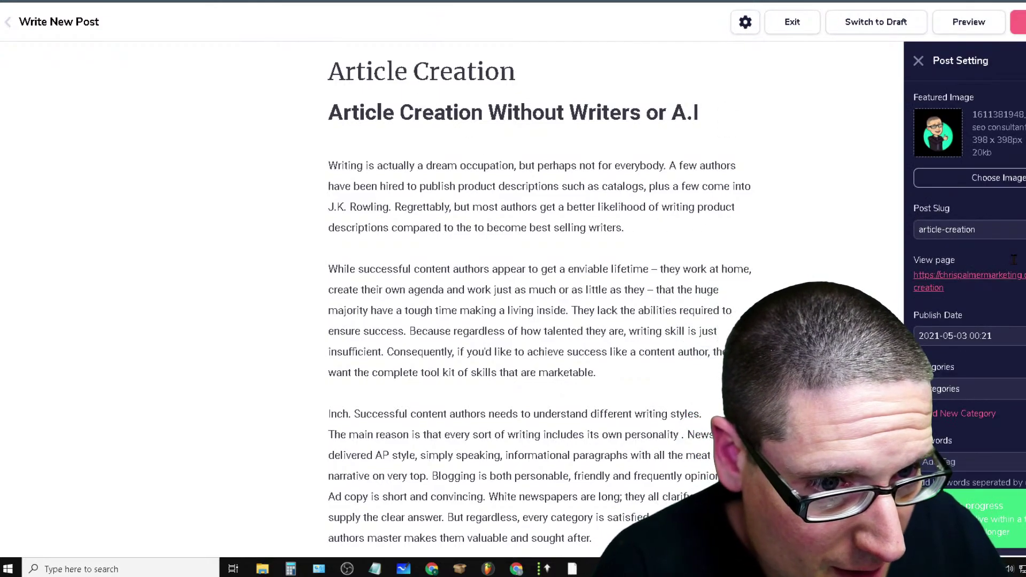
pyautogui.click(1022, 287)
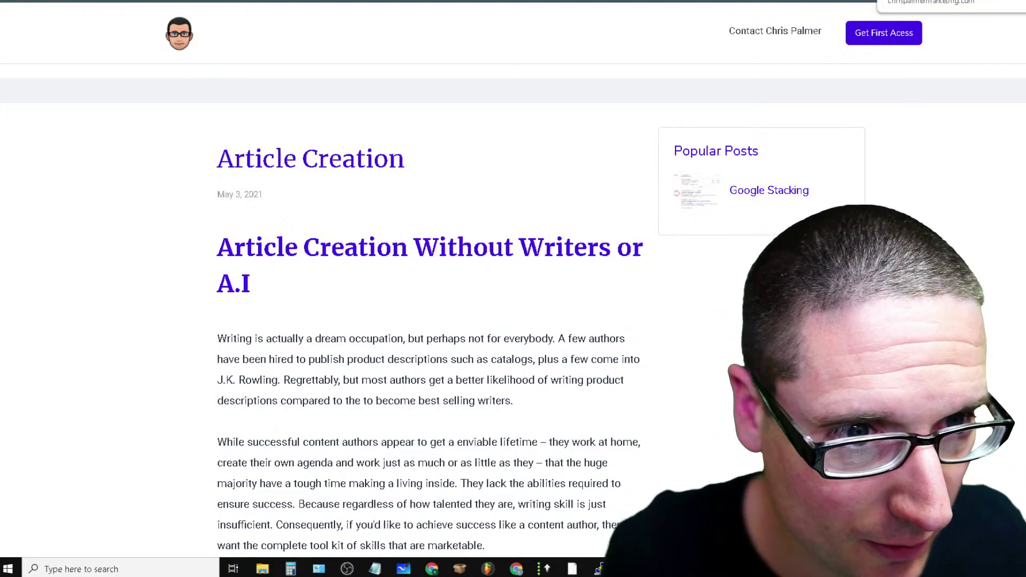
# Cycle through the open browser tabs, ending on the ArticleXtract dashboard
pyautogui.hotkey('ctrl', 'Tab')
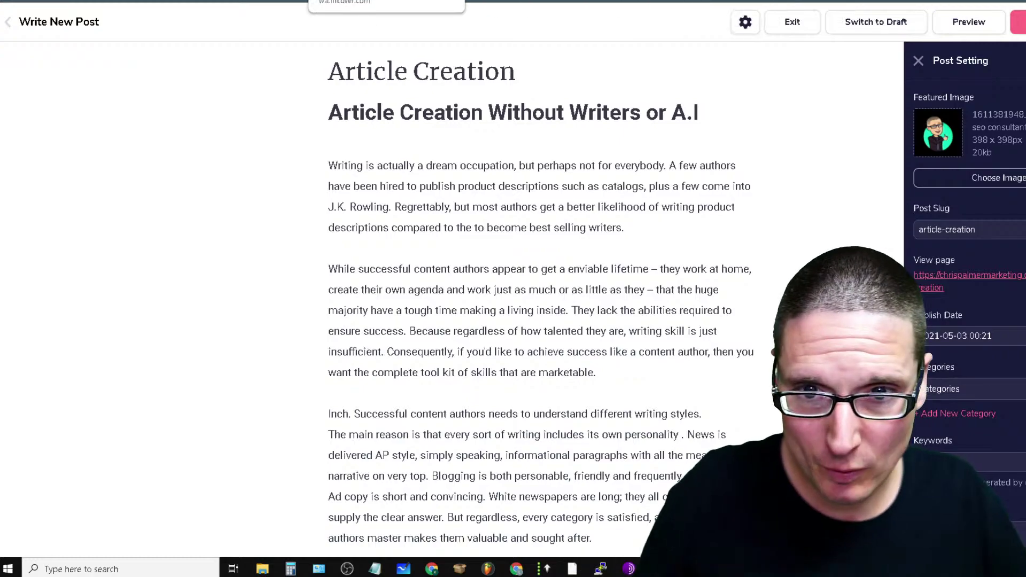
pyautogui.hotkey('ctrl', 'a')
pyautogui.scroll(-6, 534, 289)
pyautogui.hotkey('ctrl', 'Tab')
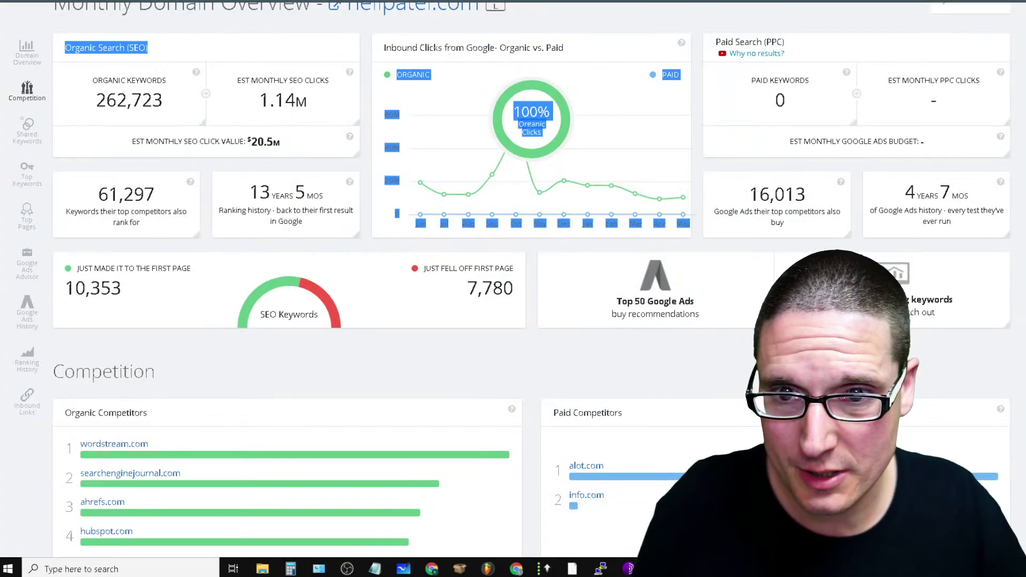
pyautogui.hotkey('ctrl', 'Tab')
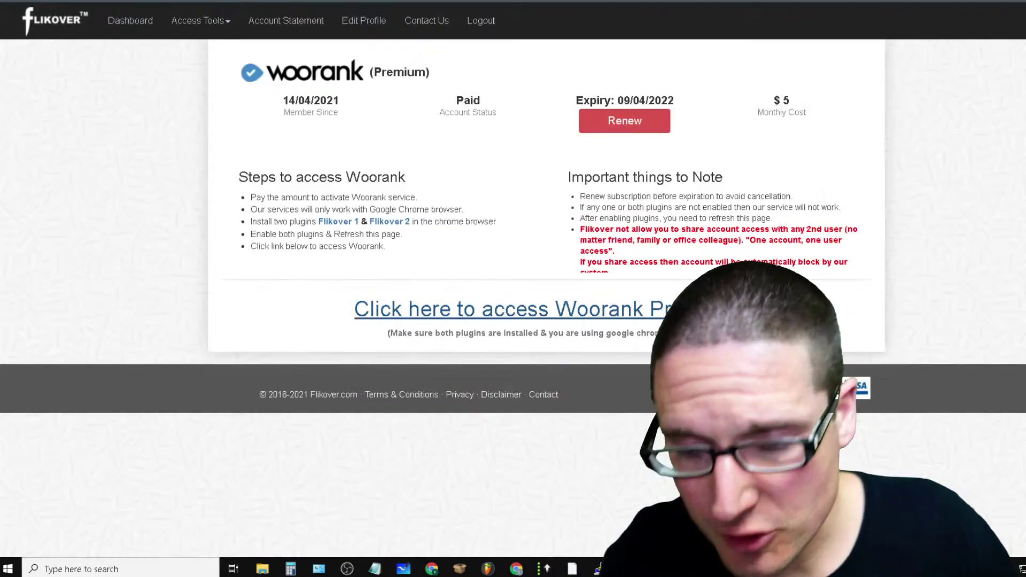
pyautogui.hotkey('ctrl', 'Tab')
pyautogui.hotkey('ctrl', 'Tab')
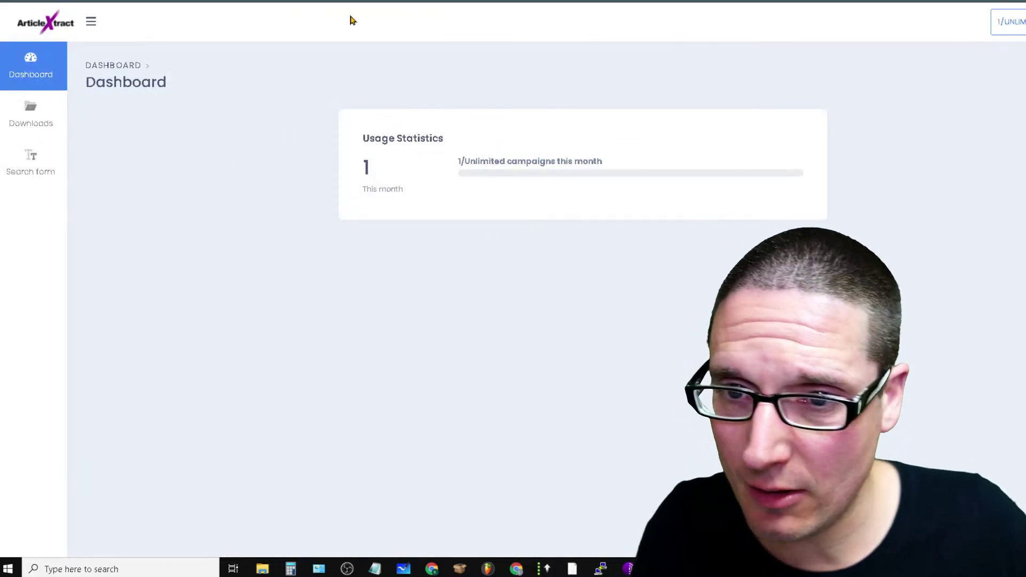
pyautogui.hotkey('ctrl', 'Tab')
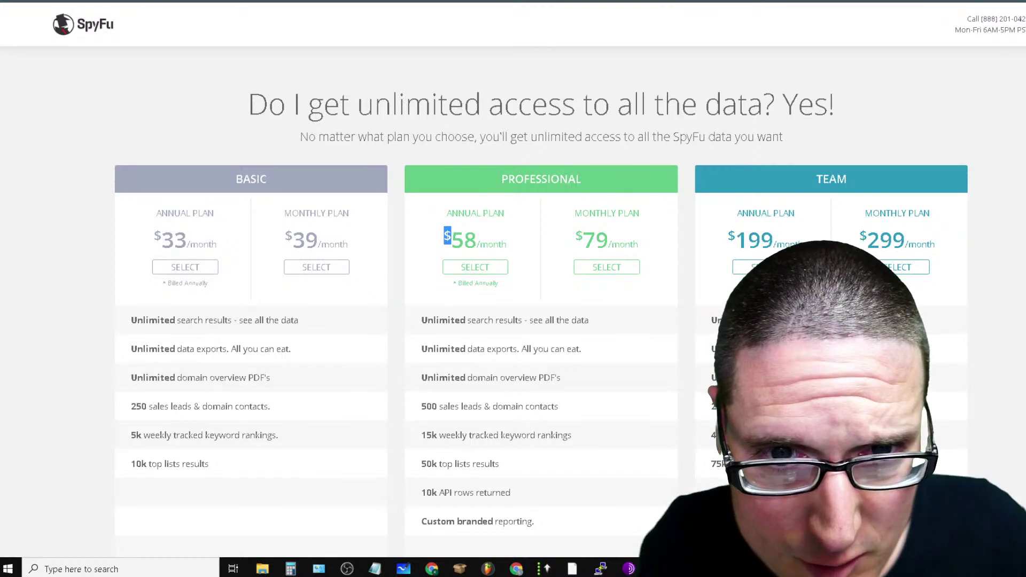
pyautogui.hotkey('ctrl', 'Tab')
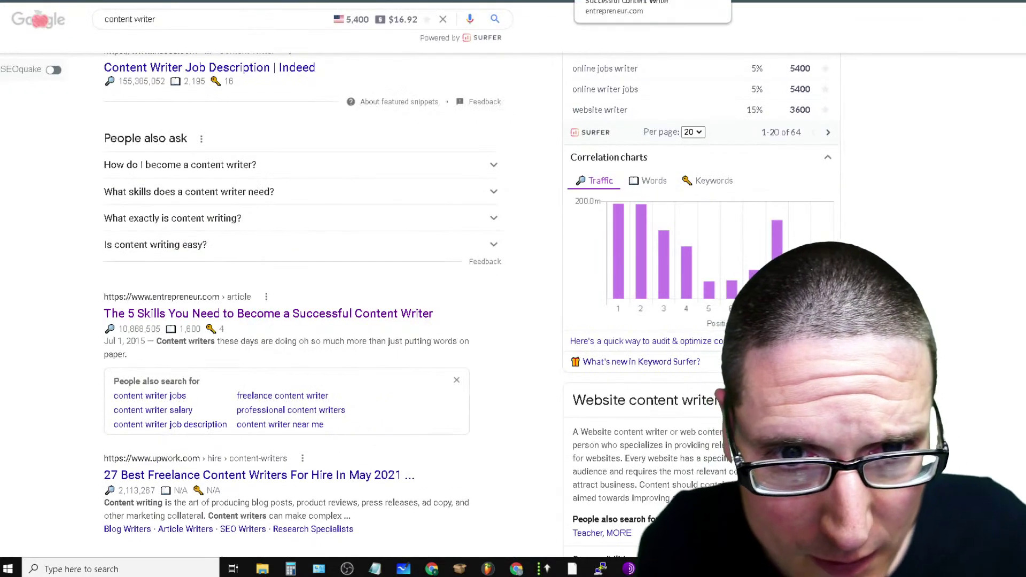
pyautogui.hotkey('ctrl', 'Tab')
pyautogui.hotkey('ctrl', 'Tab')
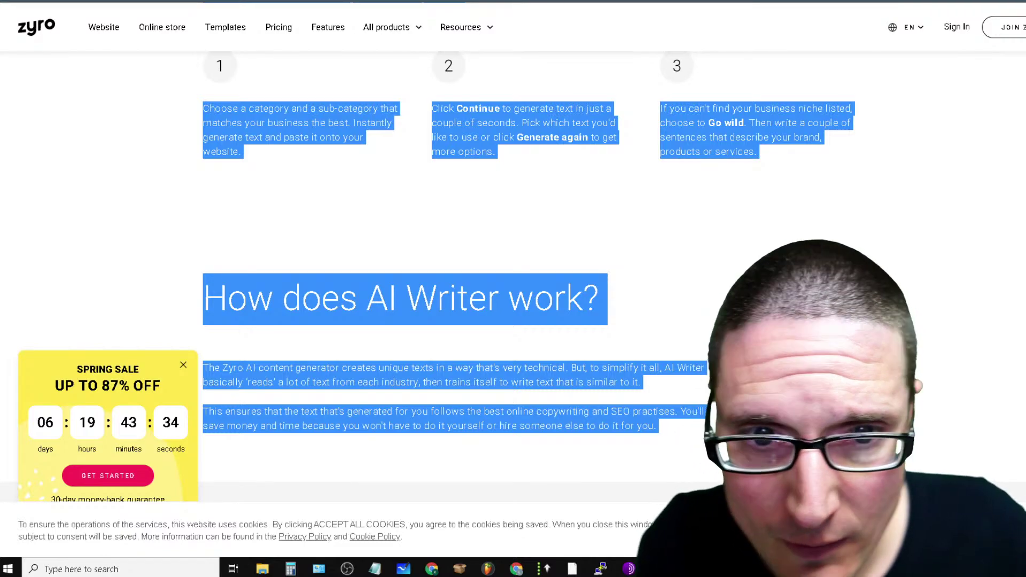
pyautogui.hotkey('ctrl', 'Tab')
pyautogui.hotkey('ctrl', 'Tab')
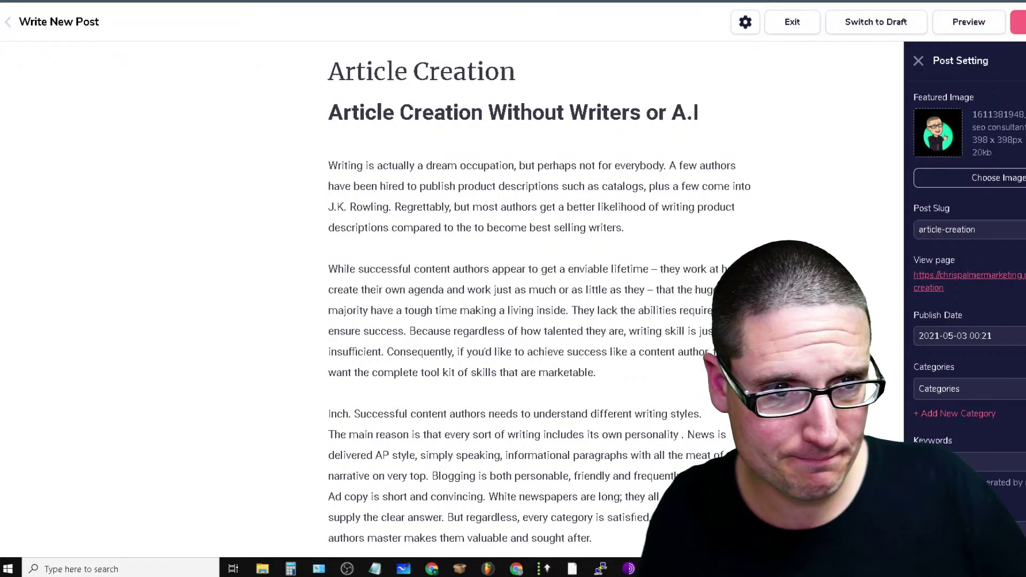
pyautogui.hotkey('ctrl', 'Tab')
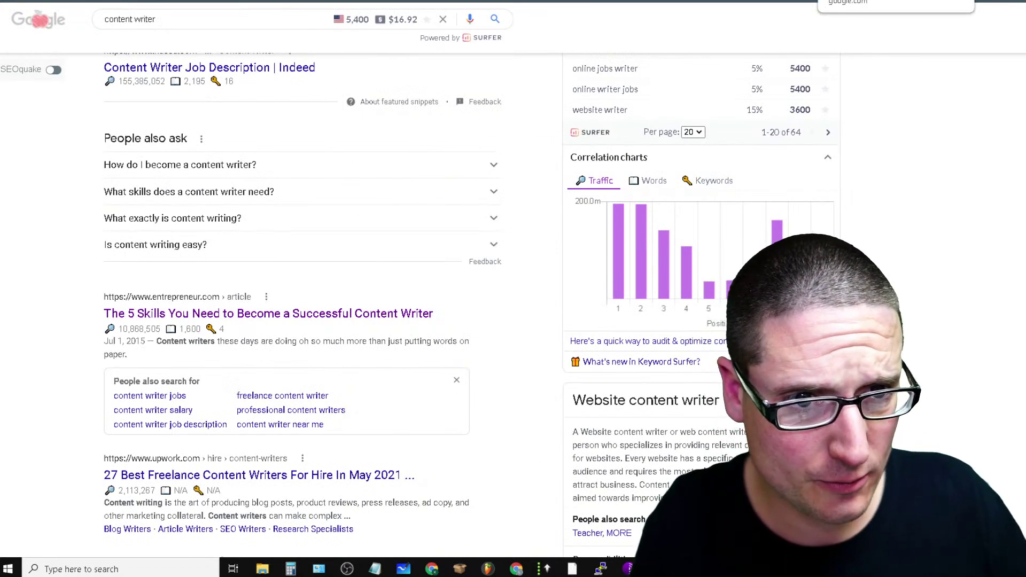
pyautogui.hotkey('ctrl', 'Tab')
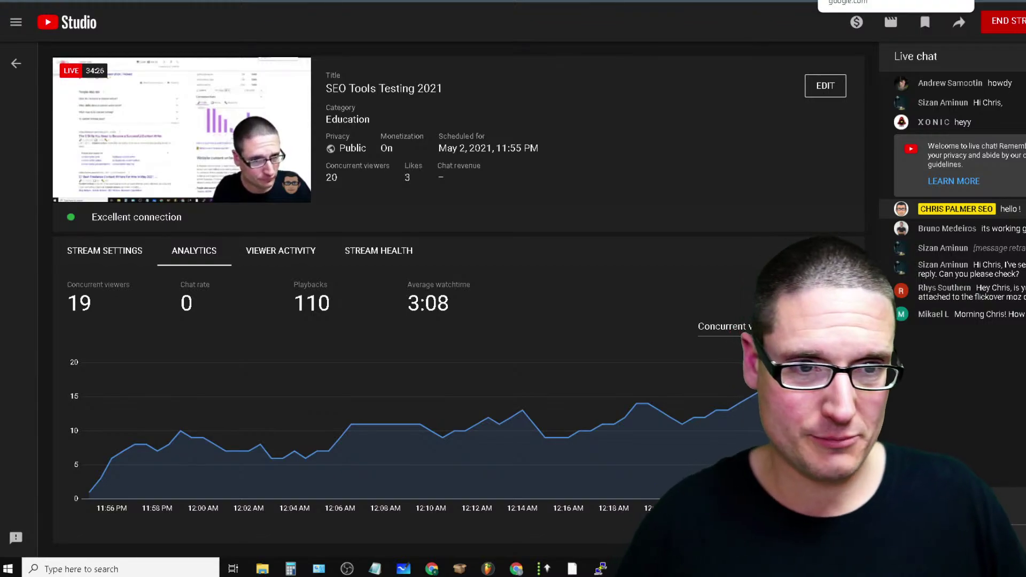
pyautogui.hotkey('alt', 'Tab')
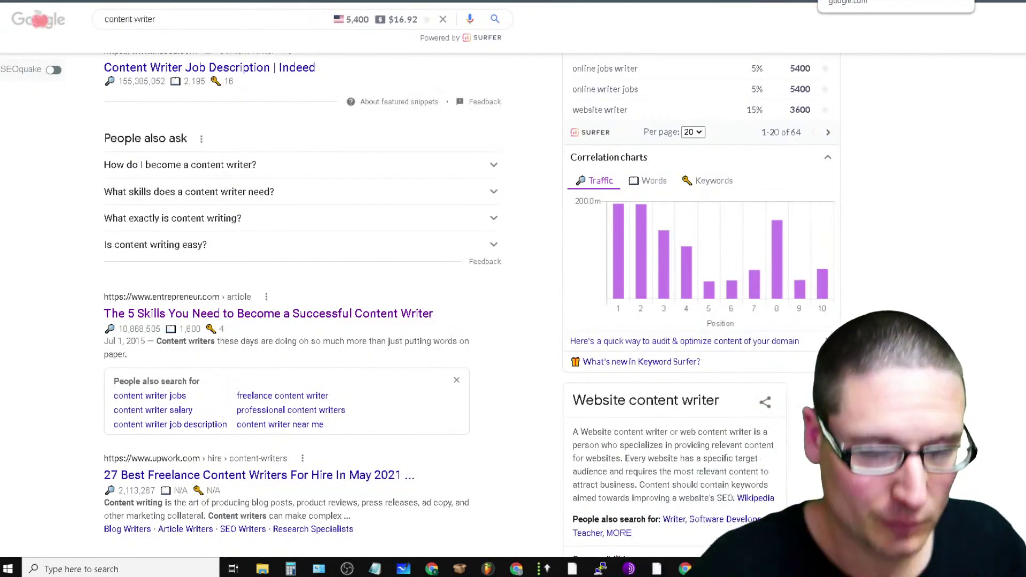
pyautogui.hotkey('alt', 'Tab')
pyautogui.hotkey('alt', 'Tab')
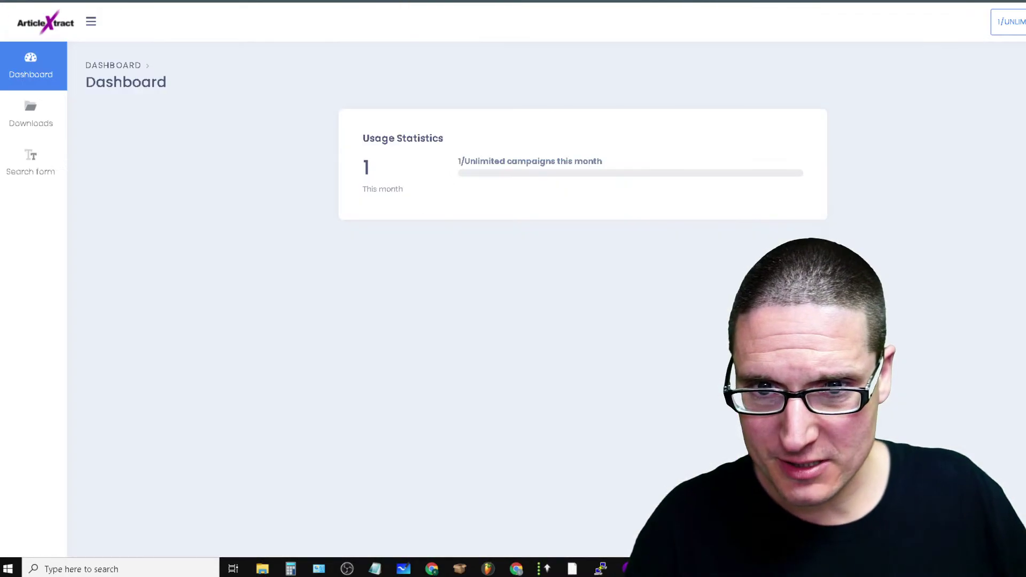
pyautogui.hotkey('alt', 'Tab')
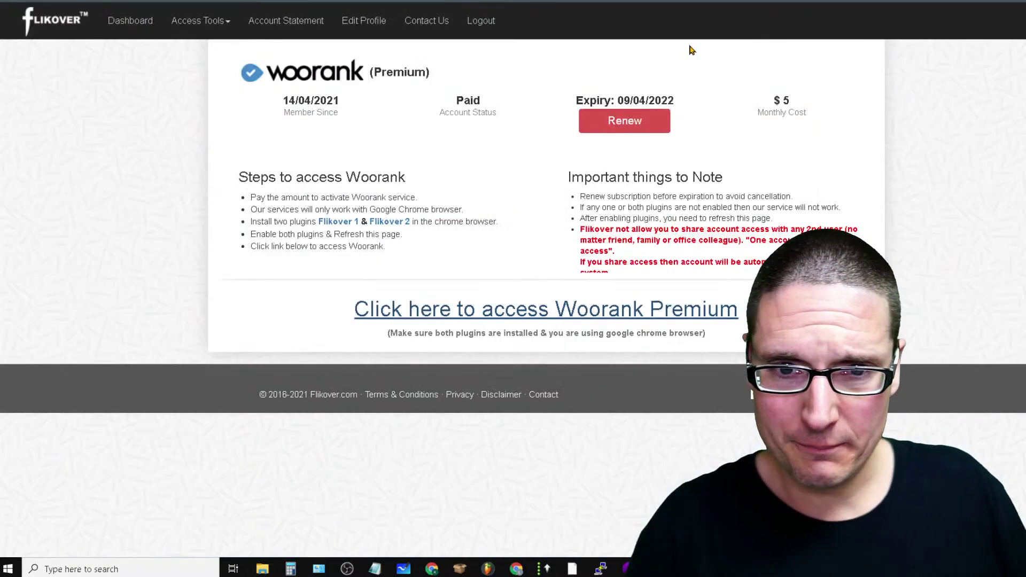
# Launch Serpstat Pro from Flikover's Access Tools > Serpstat page
pyautogui.click(236, 21)
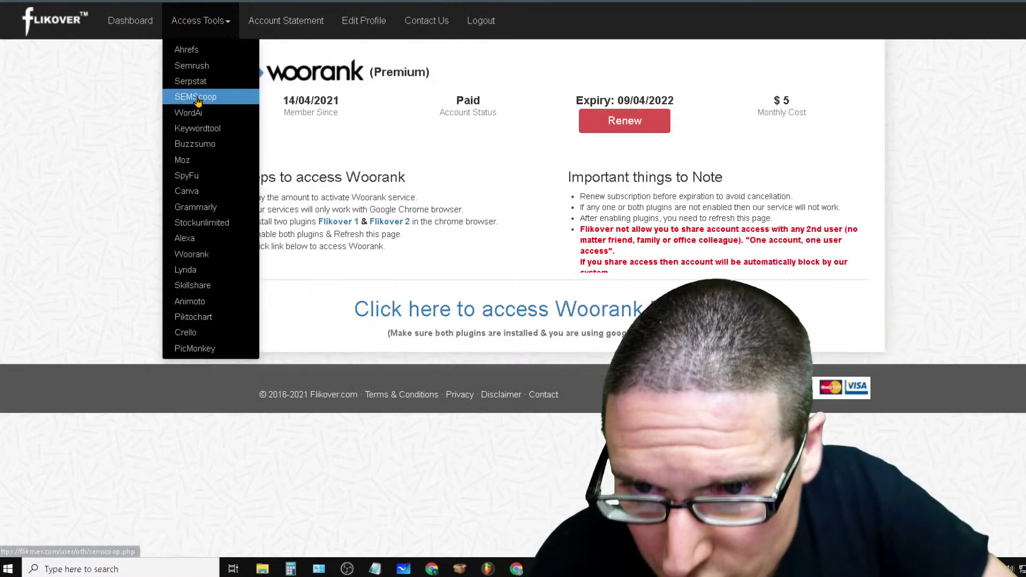
pyautogui.click(190, 81)
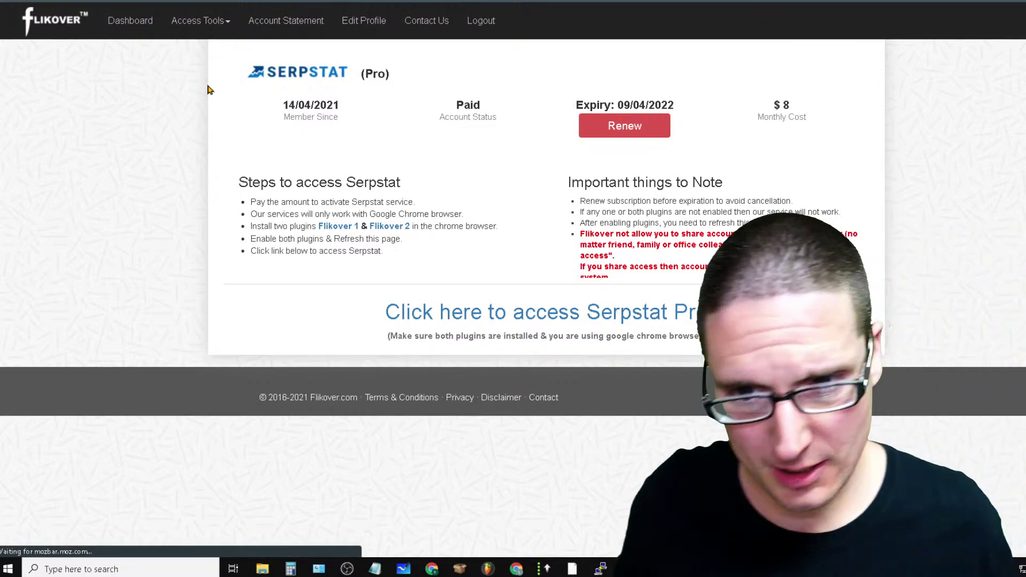
pyautogui.click(663, 315)
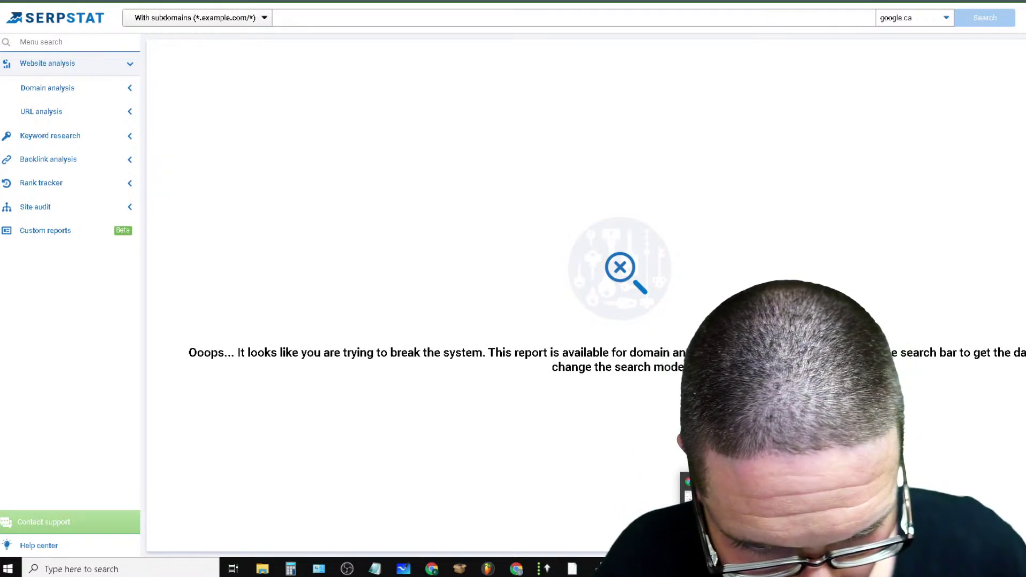
# Send the drafted Gmail message, then cycle tabs through to the RapidAPI marketplace
pyautogui.click(695, 513)
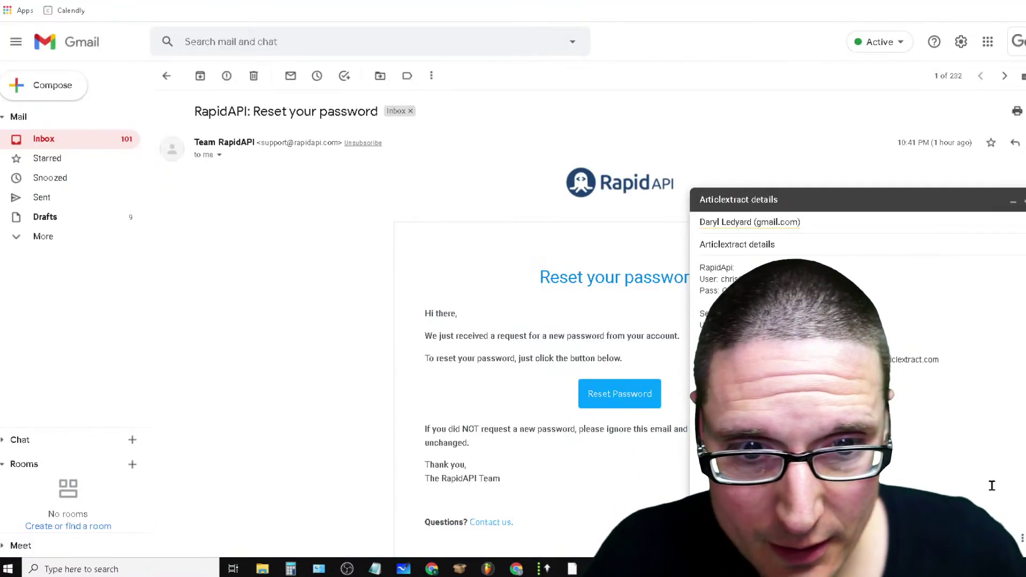
pyautogui.hotkey('ctrl', 'Return')
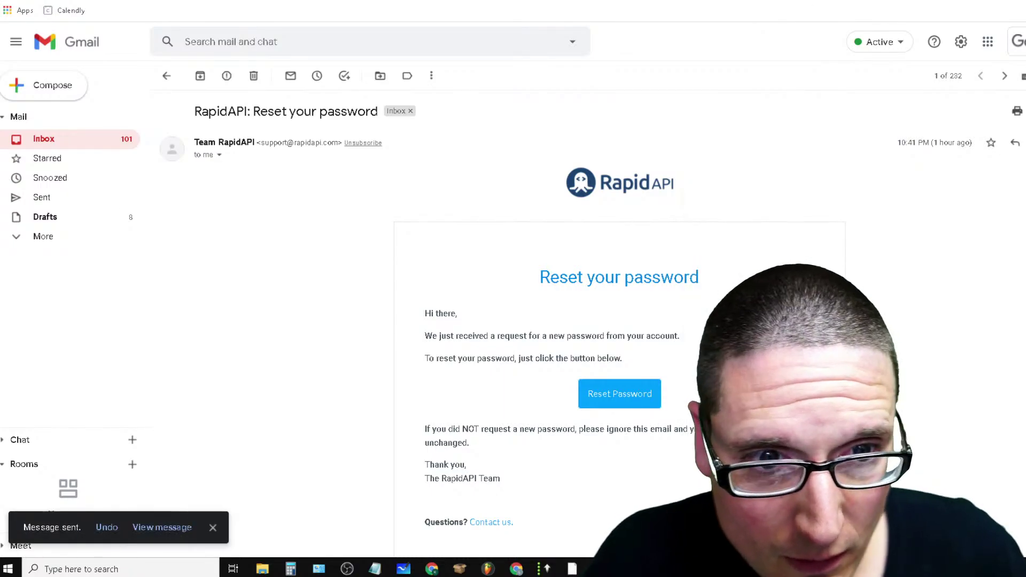
pyautogui.hotkey('ctrl', 'Tab')
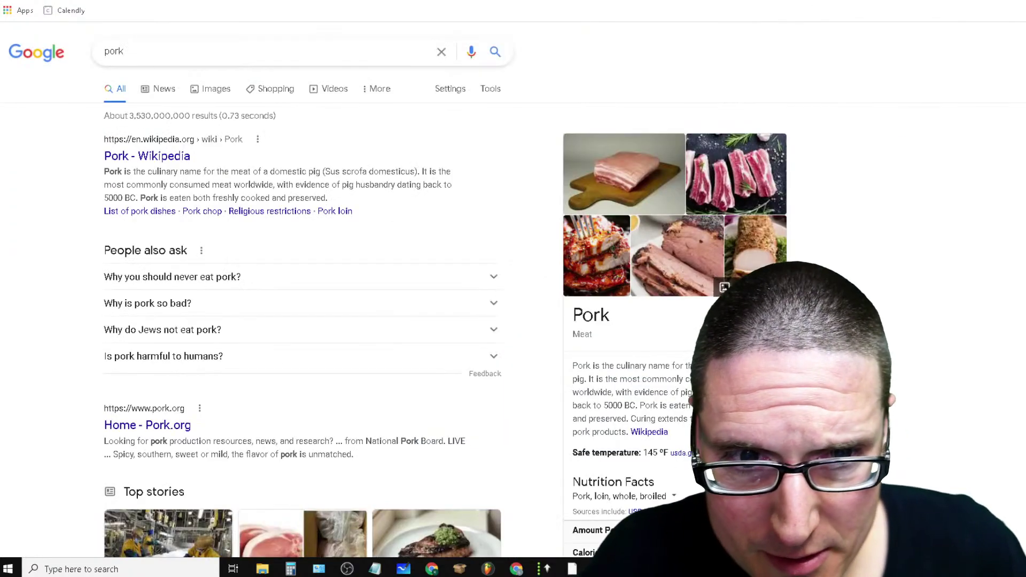
pyautogui.hotkey('ctrl', 'Tab')
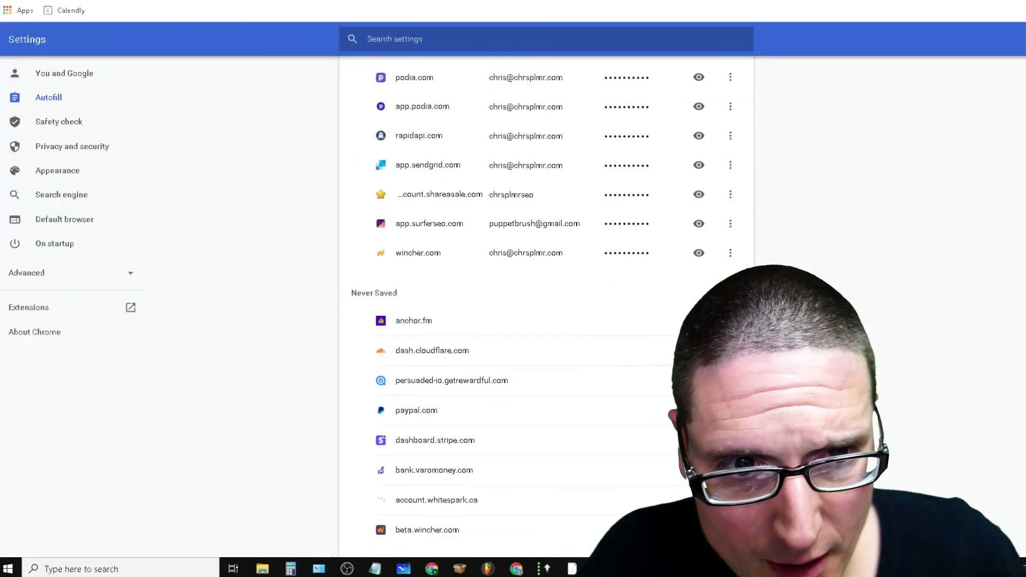
pyautogui.hotkey('ctrl', 'Tab')
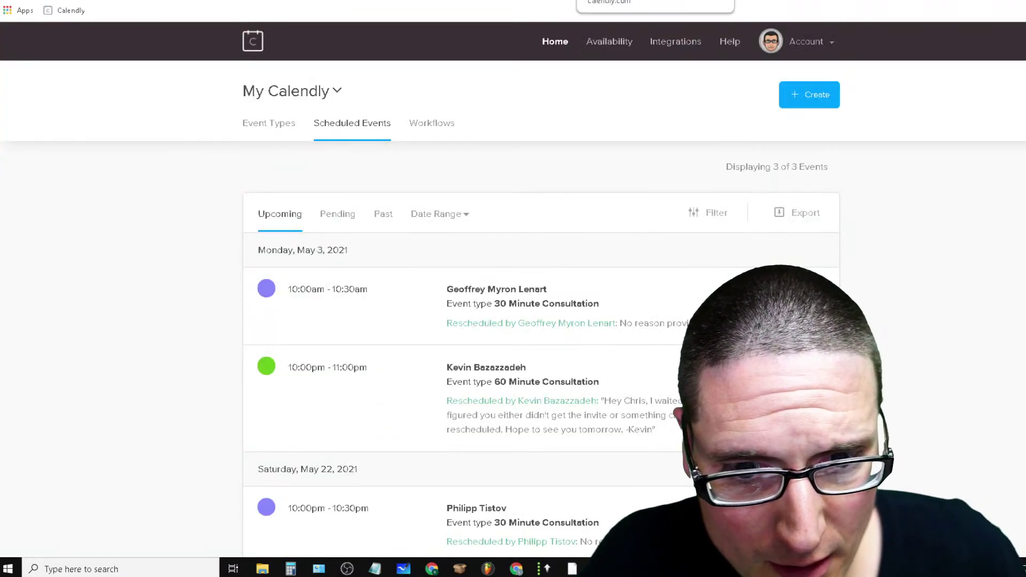
pyautogui.hotkey('ctrl', 'Tab')
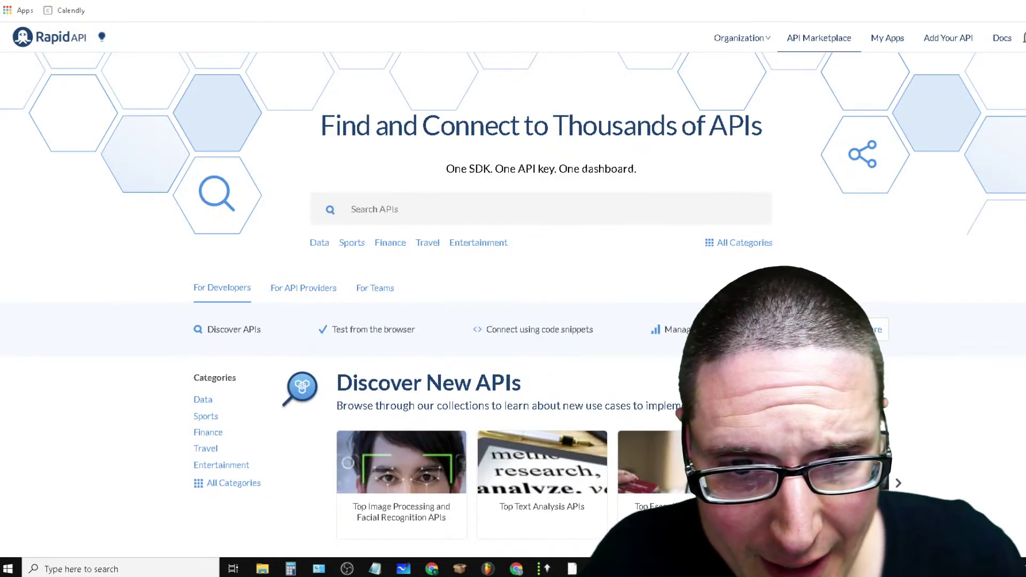
# Search 'sem' in a new tab for Semrush, then start entering 'page' in another new tab
pyautogui.hotkey('ctrl', 'Tab')
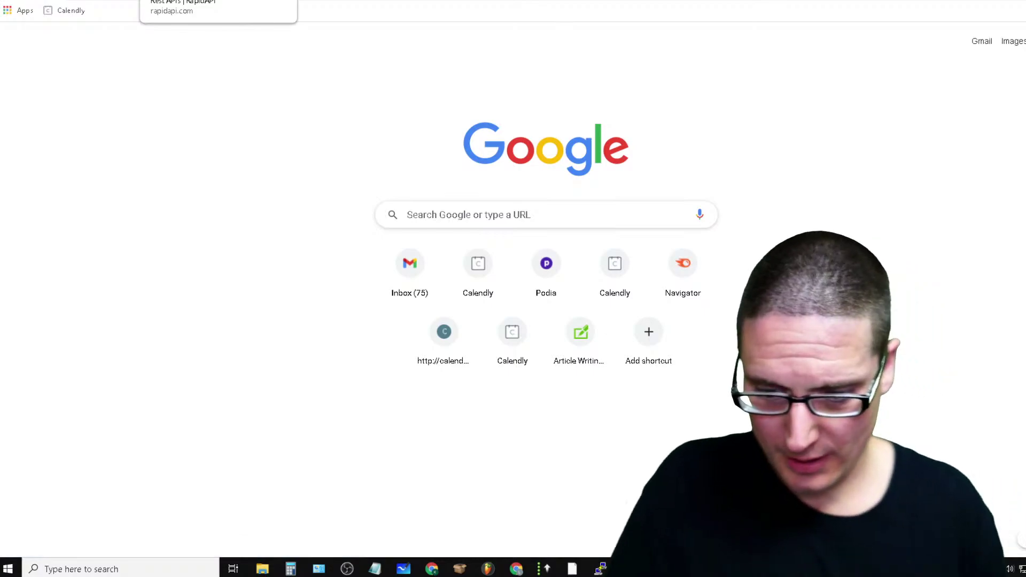
pyautogui.write('sem')
pyautogui.press('Return')
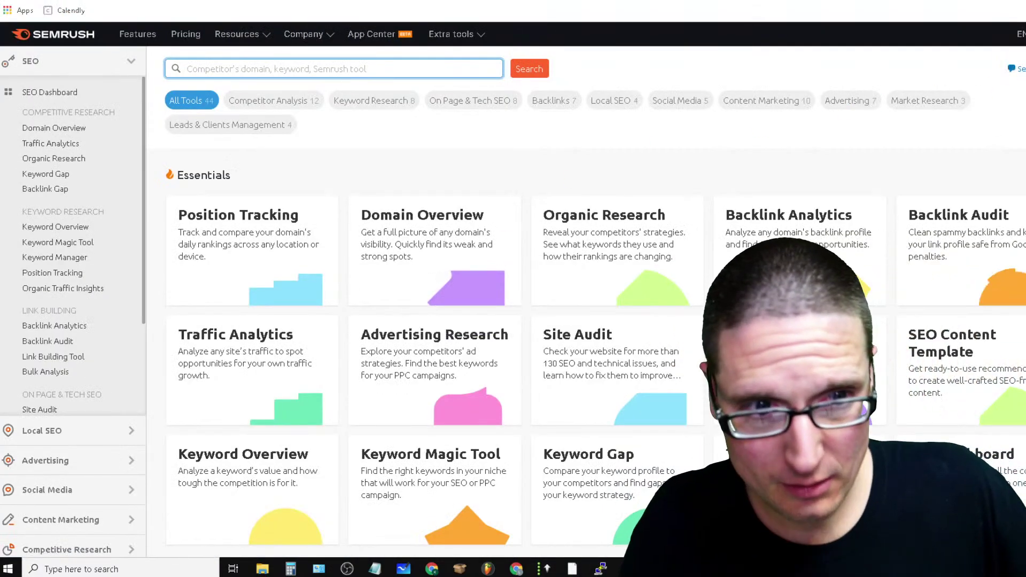
pyautogui.hotkey('ctrl', 't')
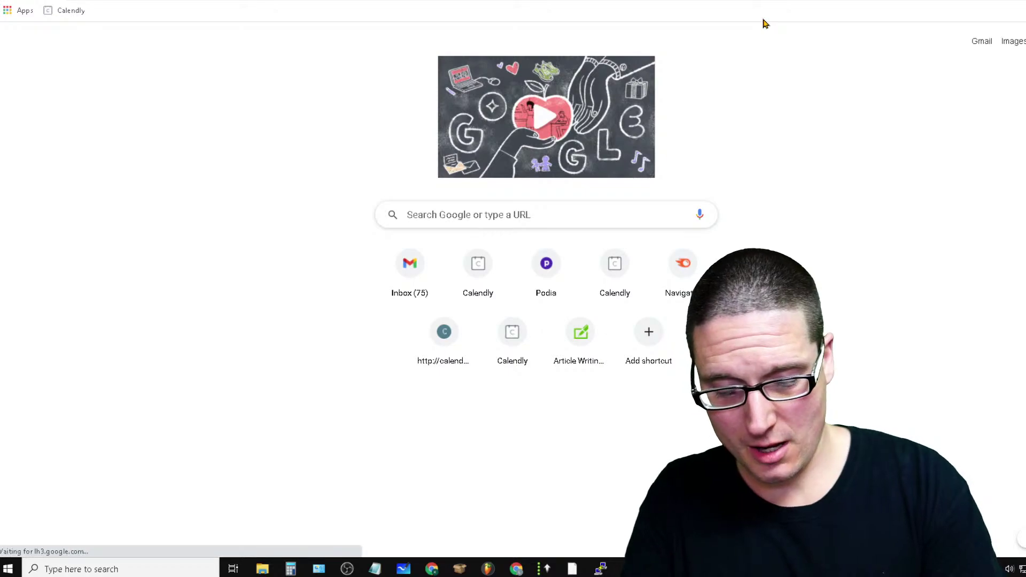
pyautogui.write('page')
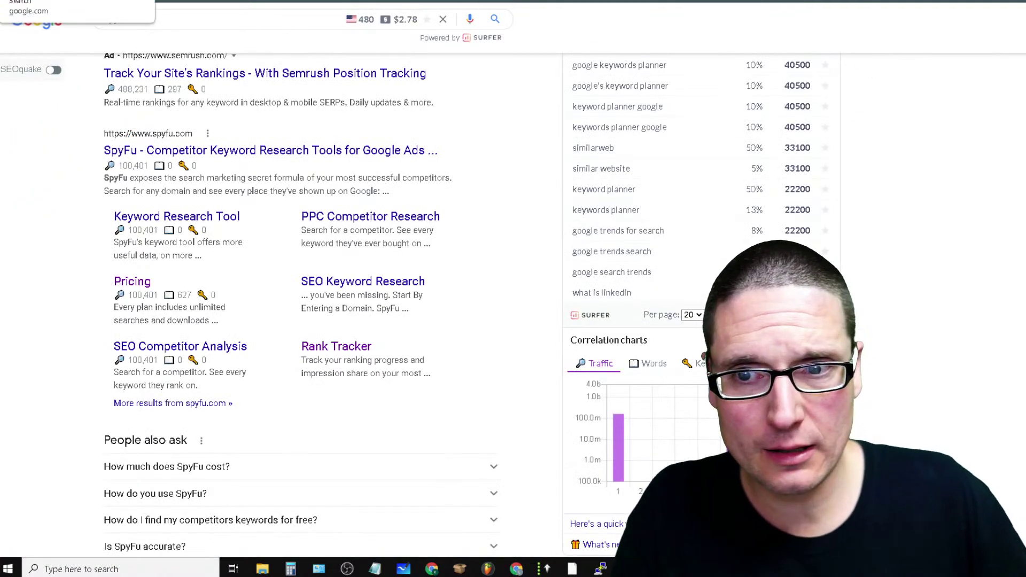
pyautogui.hotkey('ctrl', 'l')
# Open the PageOptimizer Pro site and go to its login page
pyautogui.write('page')
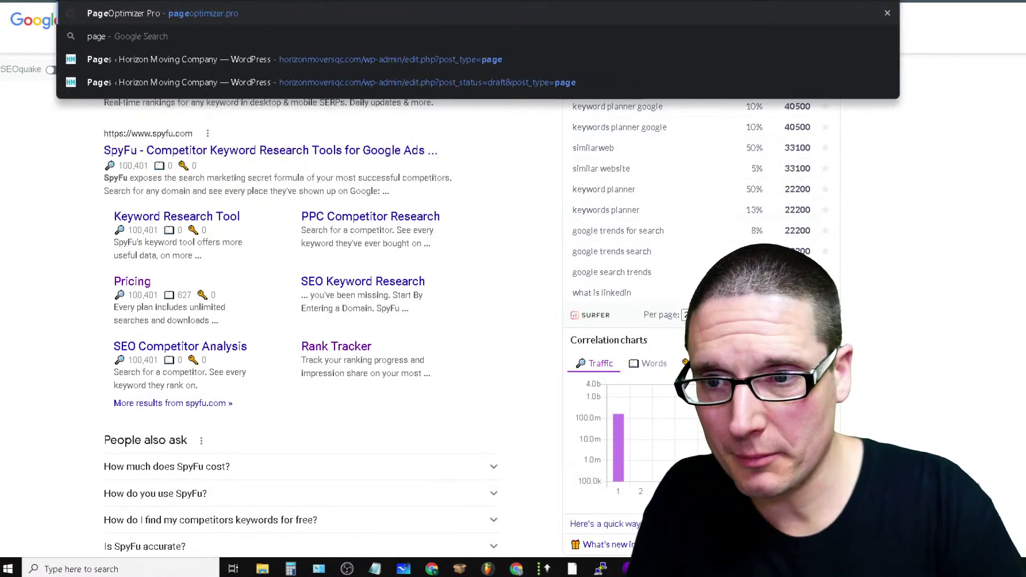
pyautogui.press('Return')
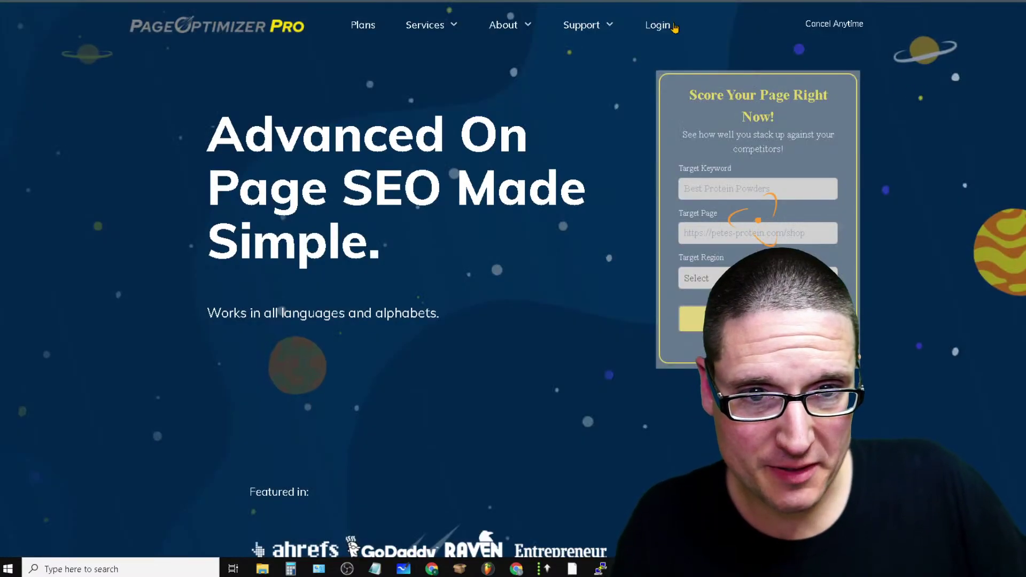
pyautogui.click(658, 25)
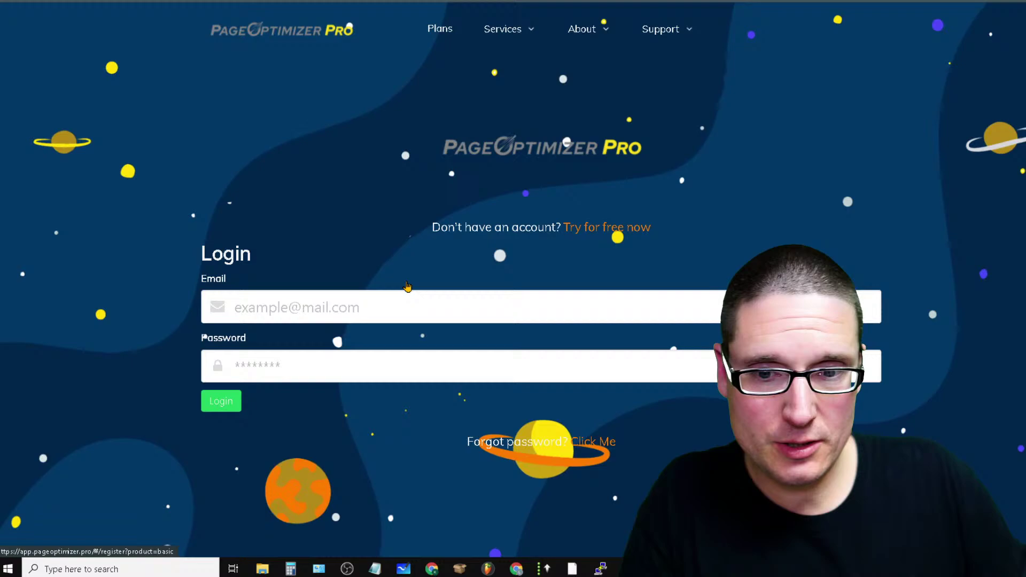
# Log in with the account email and password, then return to the 'article creation' Google results
pyautogui.click(321, 305)
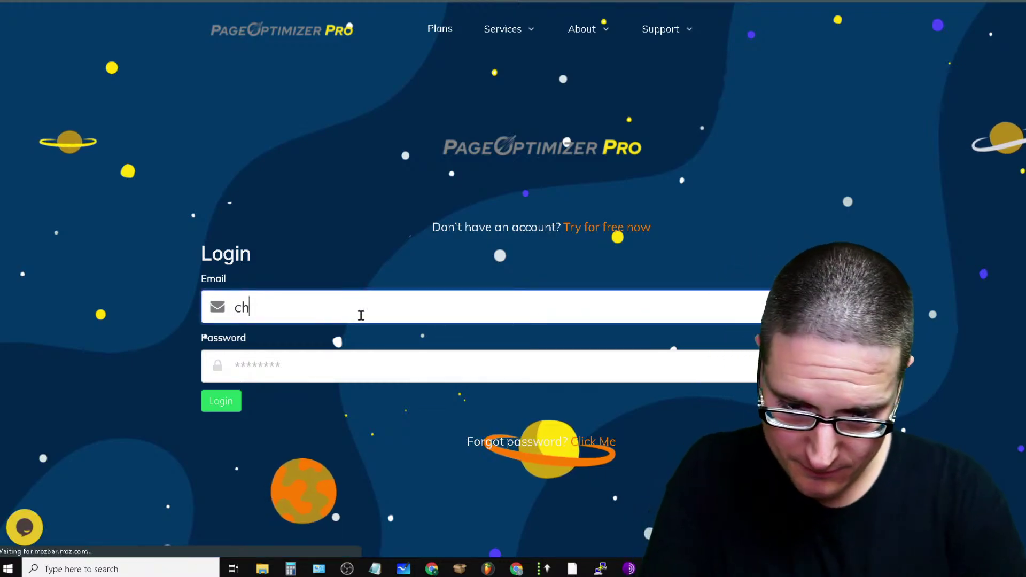
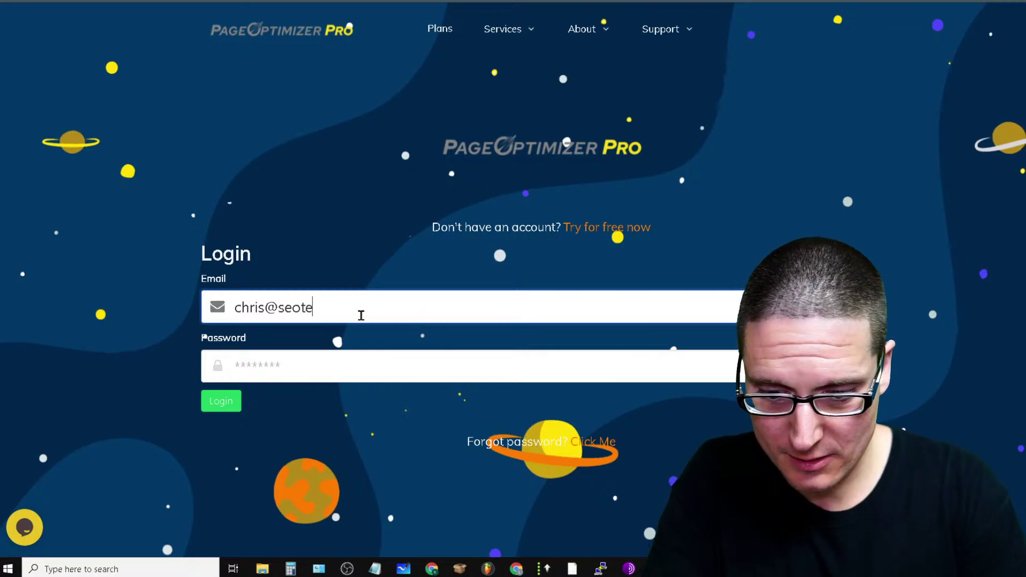
pyautogui.press('Tab')
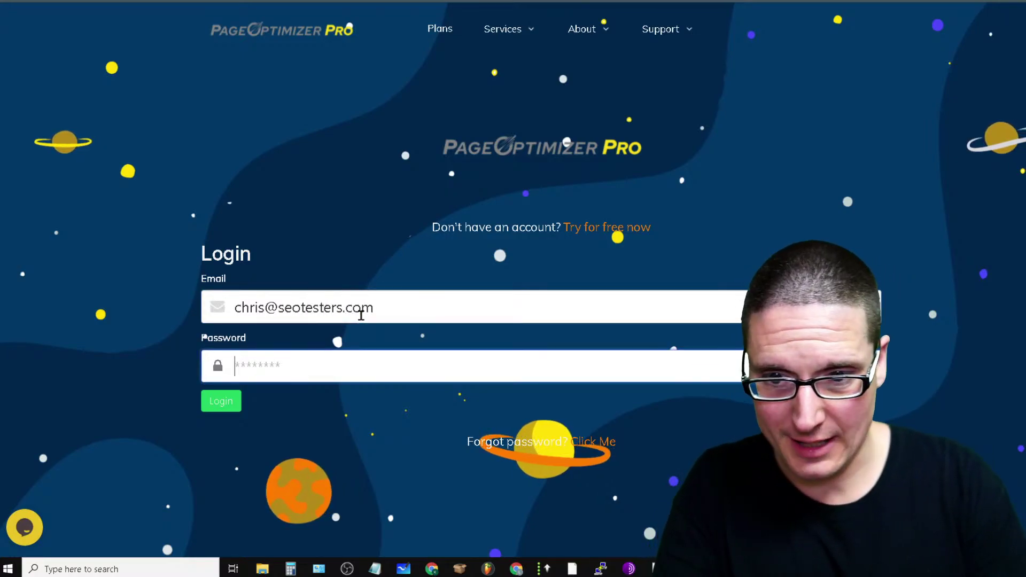
pyautogui.write('p*********')
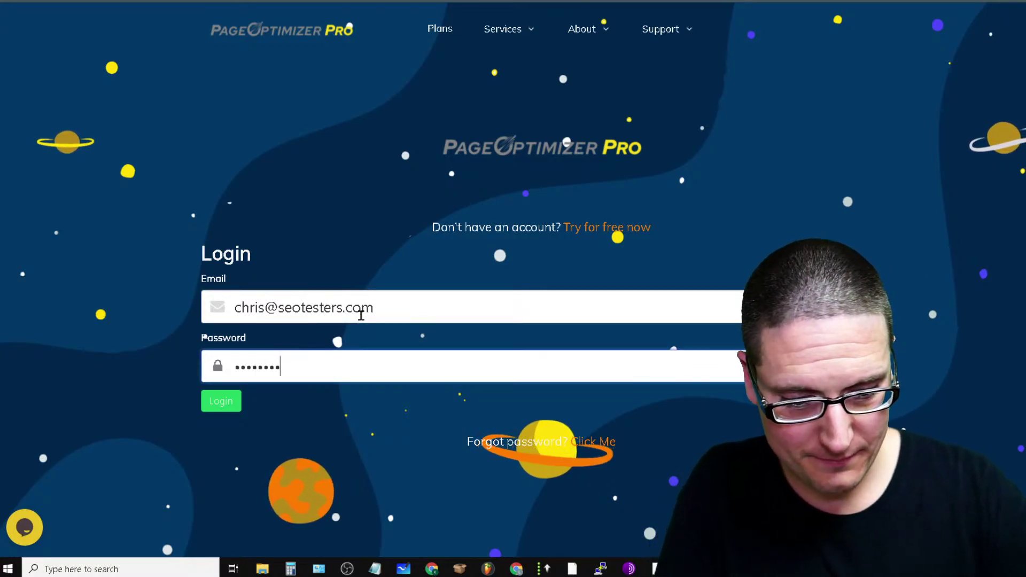
pyautogui.press('Return')
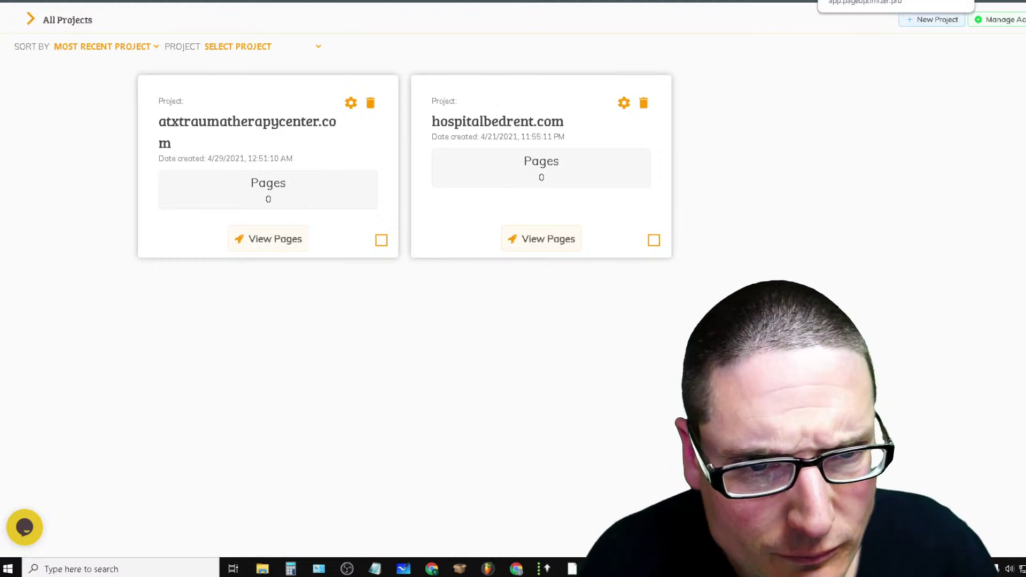
pyautogui.hotkey('ctrl', 'Tab')
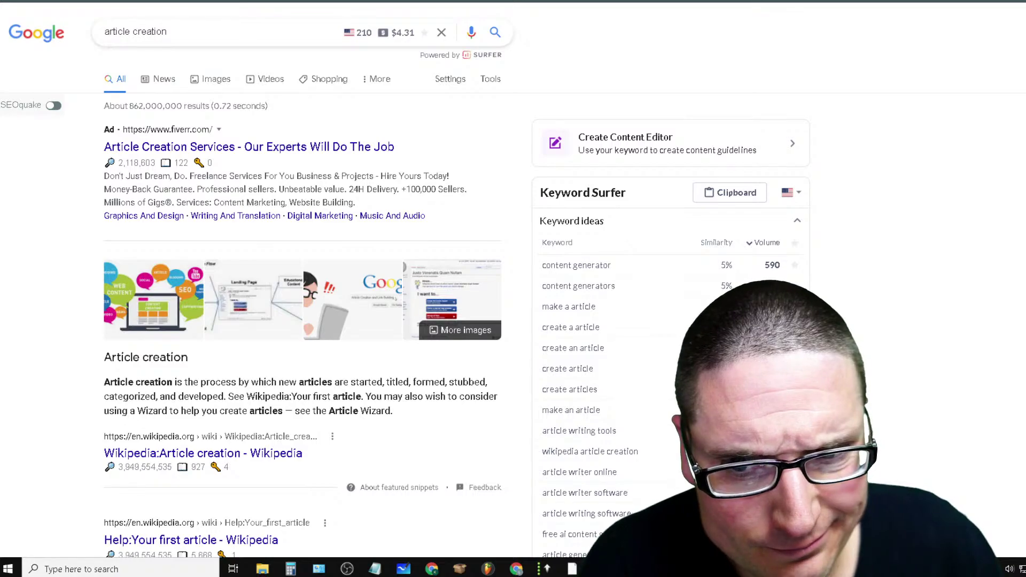
# Switch to the Flikover Serpstat account page and open its list of shared tools
pyautogui.hotkey('ctrl', 'Tab')
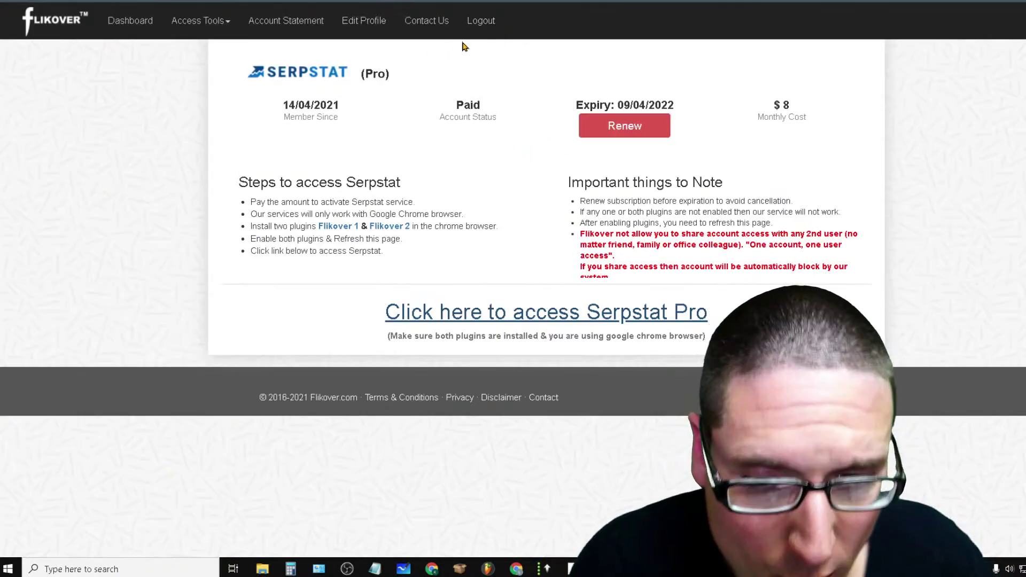
pyautogui.click(194, 22)
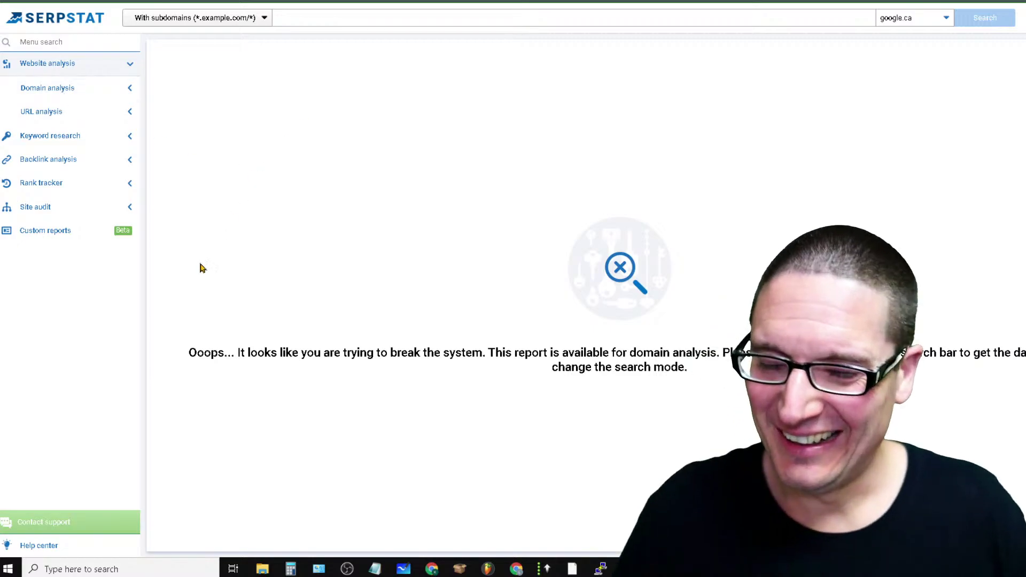
# Open Rank tracker's URLs report, browse the MJ and 19-project groups, then close the project dialog
pyautogui.click(89, 184)
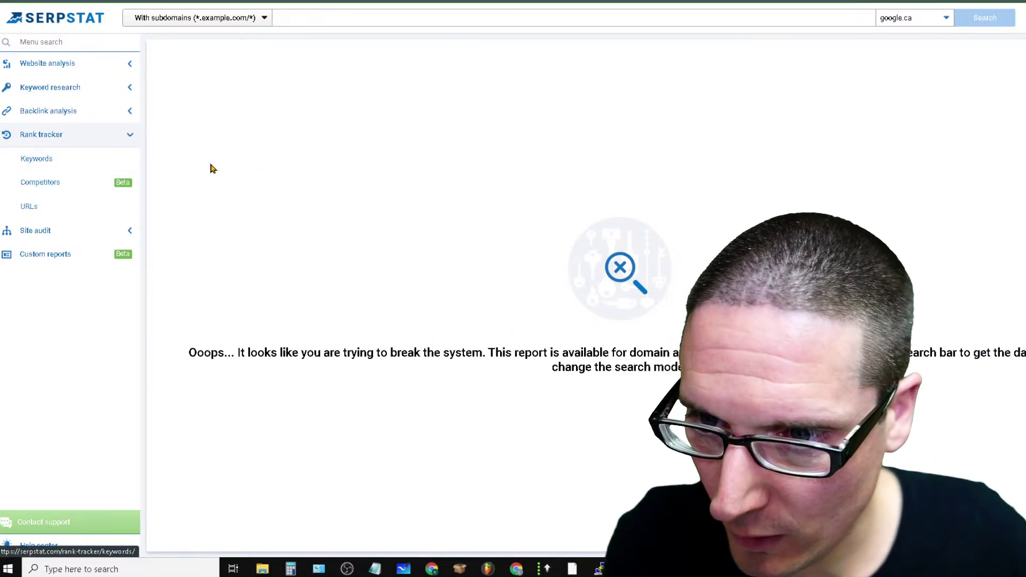
pyautogui.click(46, 206)
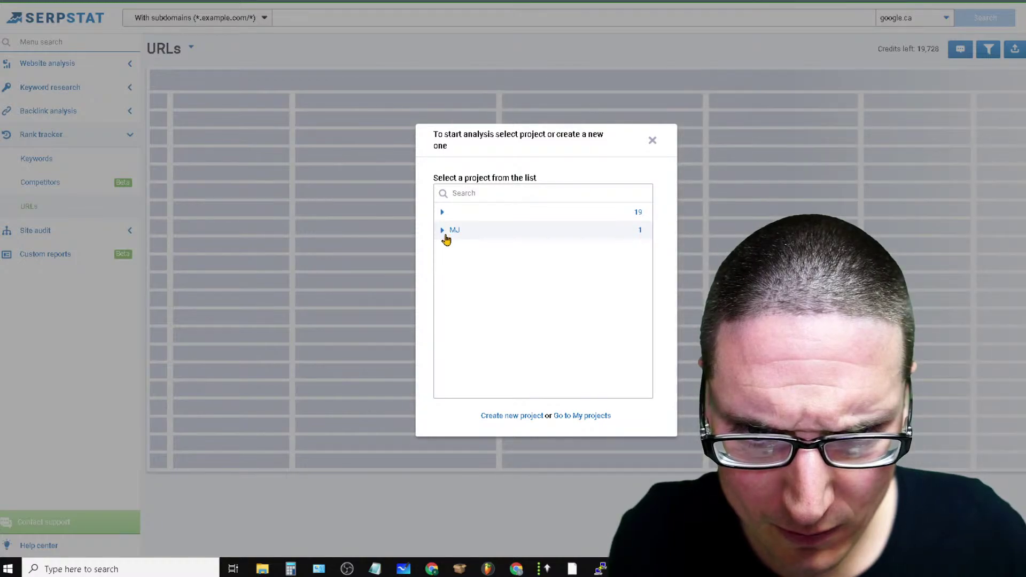
pyautogui.click(443, 231)
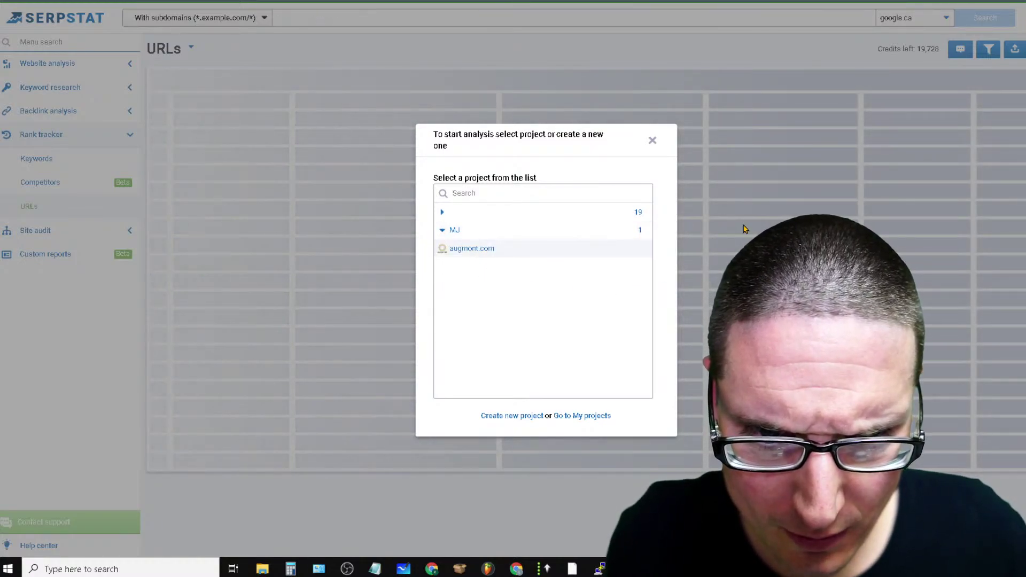
pyautogui.click(443, 213)
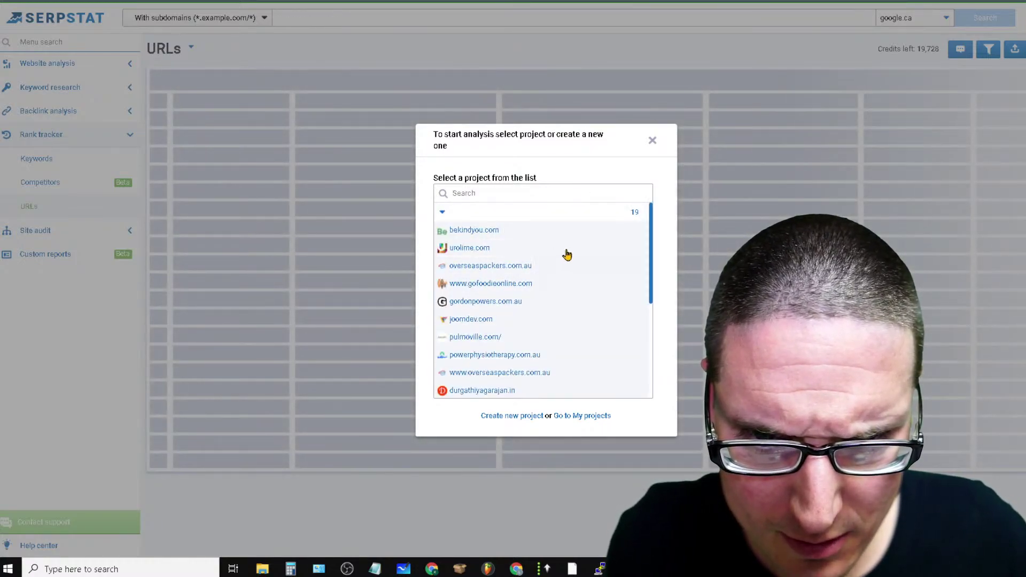
pyautogui.scroll(-3, 565, 292)
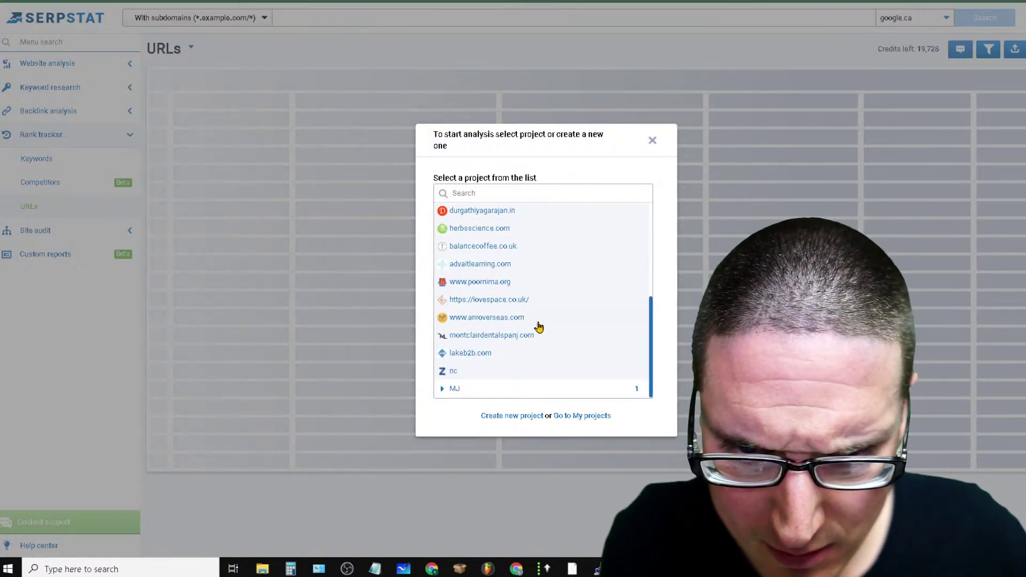
pyautogui.scroll(3, 486, 229)
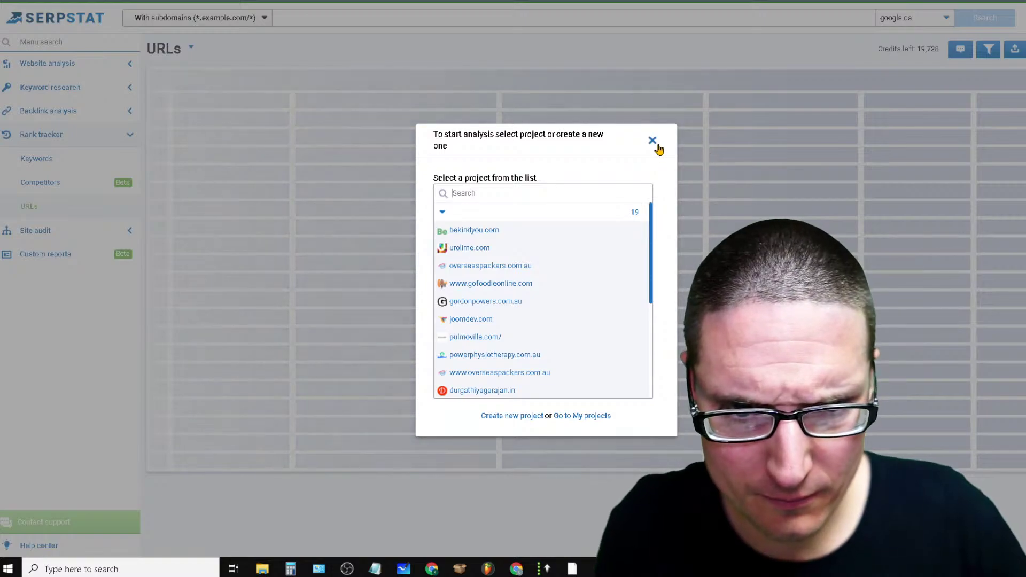
pyautogui.click(653, 140)
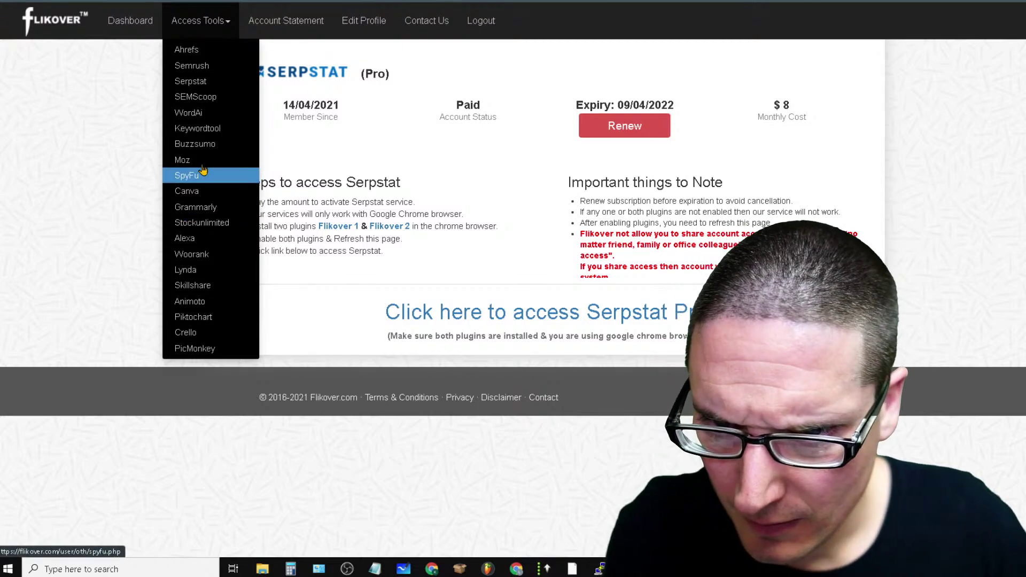
# Dismiss the shared tools list and relaunch Serpstat Pro from the Flikover account
pyautogui.click(182, 94)
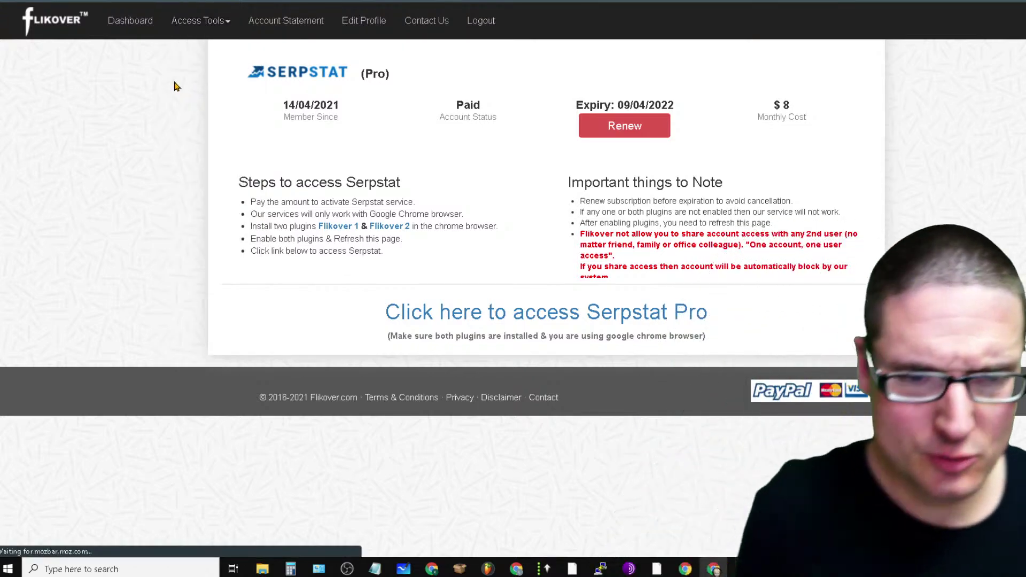
pyautogui.click(512, 316)
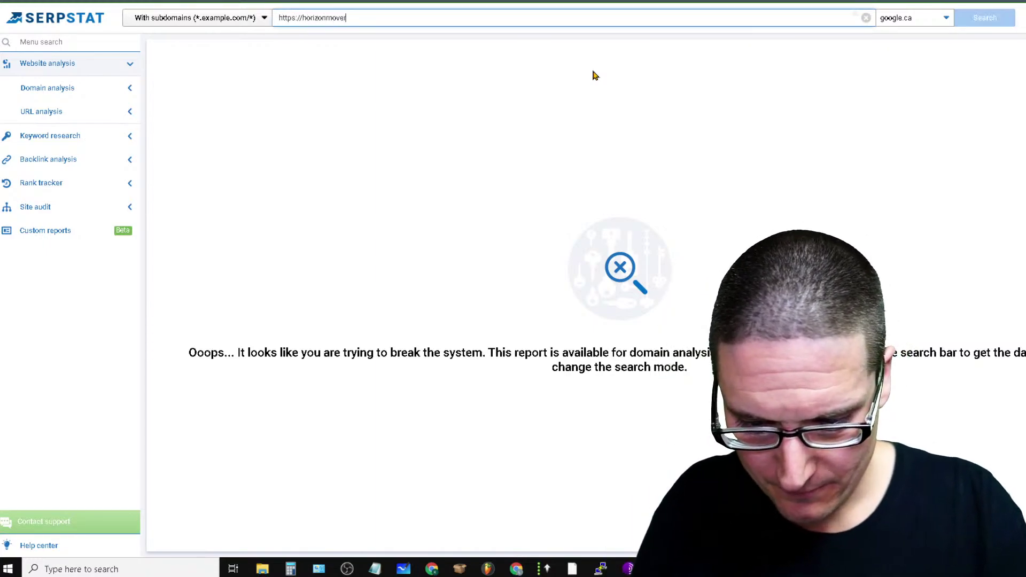
# Run the horizonmoversqc.com overview and open its full Organic keywords table
pyautogui.press('Return')
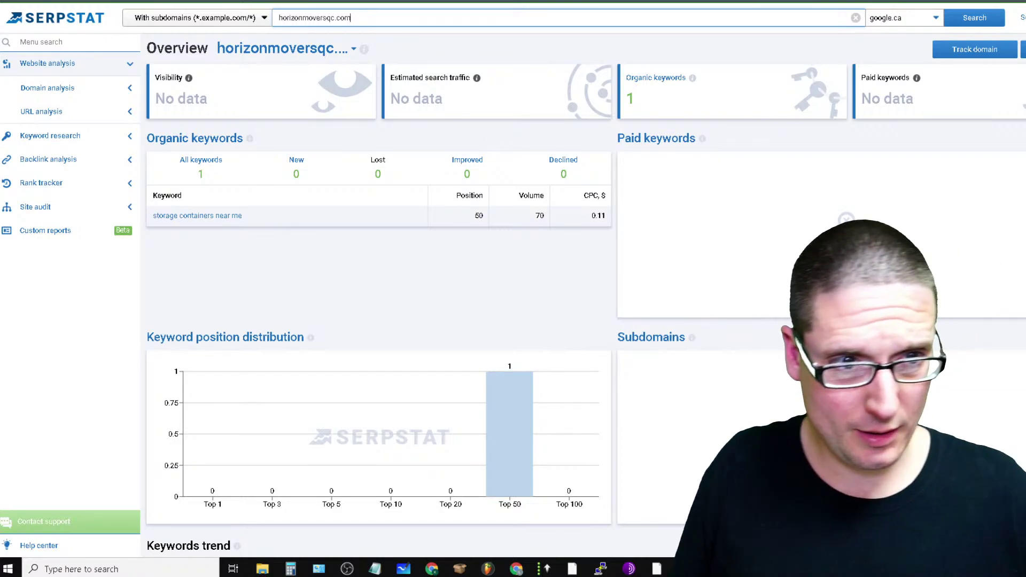
pyautogui.scroll(-15, 583, 293)
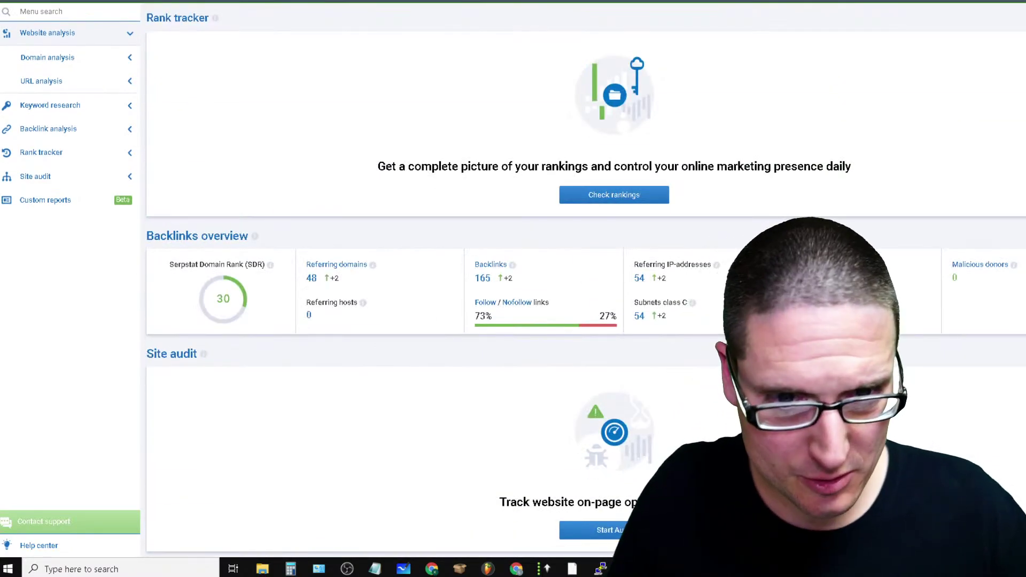
pyautogui.scroll(2, 582, 294)
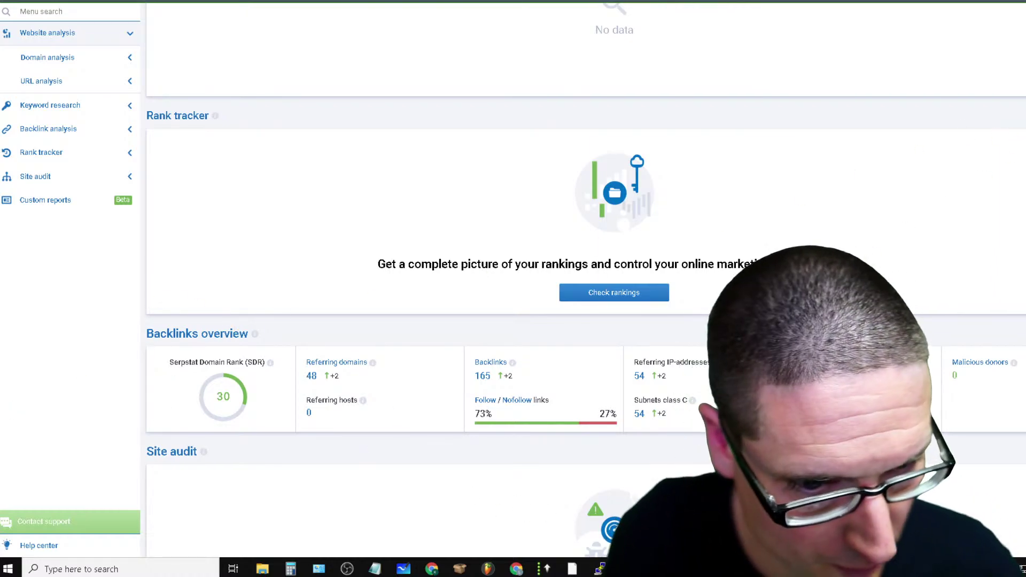
pyautogui.scroll(-2, 585, 300)
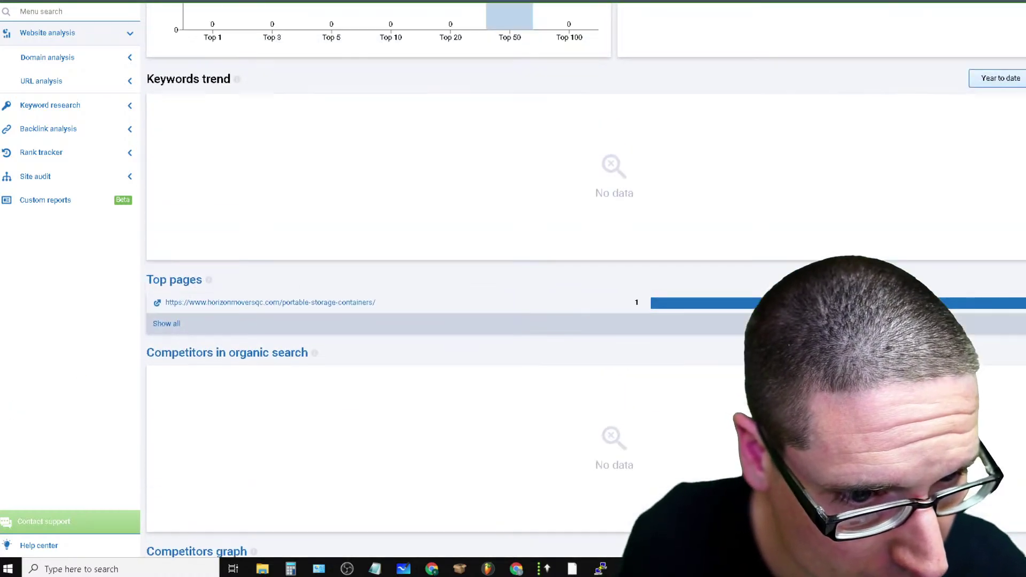
pyautogui.scroll(10, 1015, 83)
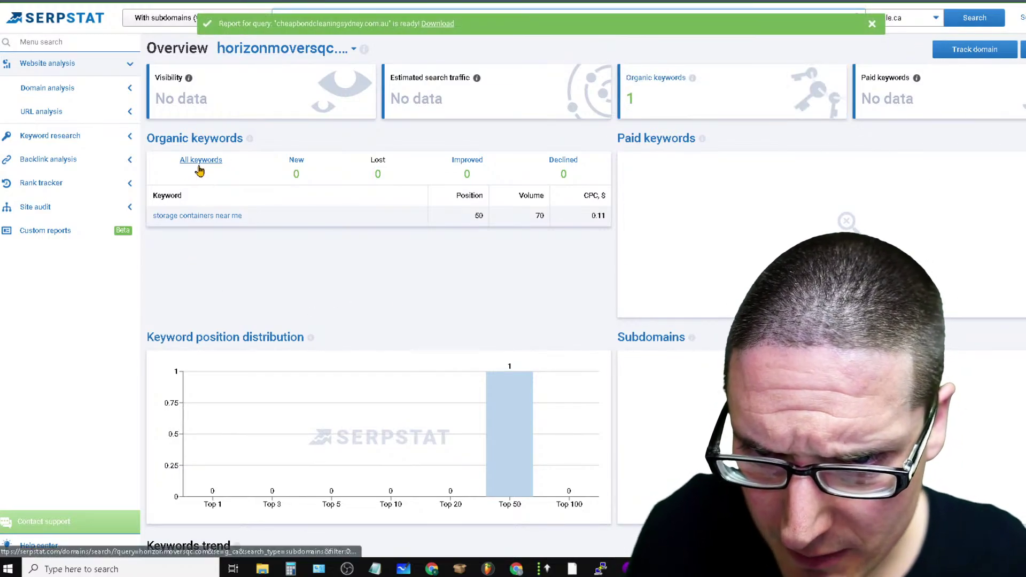
pyautogui.click(199, 171)
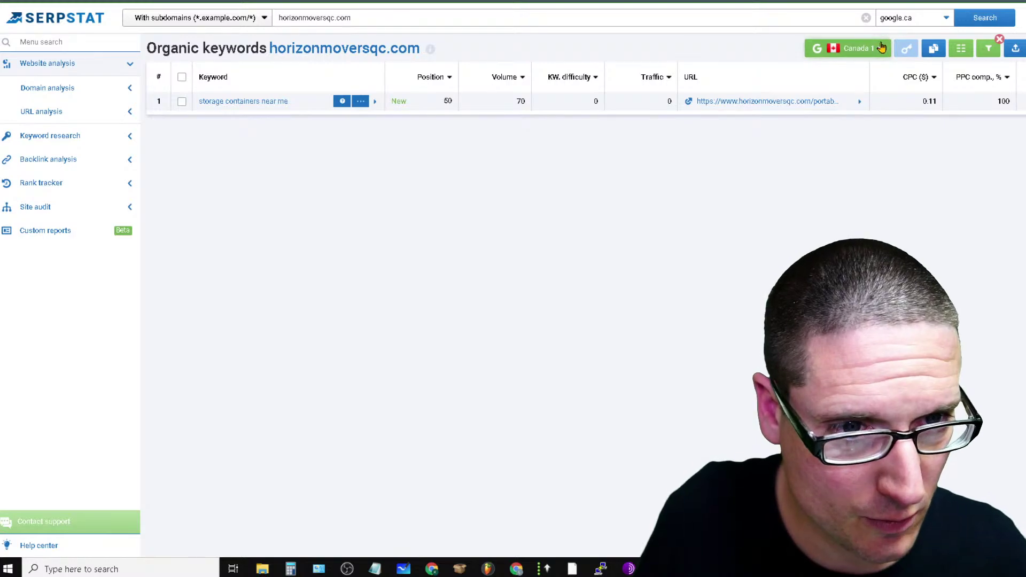
# Switch to the USA database and highlight 'quad city moving companies' and 'moving companies quad cities'
pyautogui.click(882, 47)
pyautogui.click(898, 118)
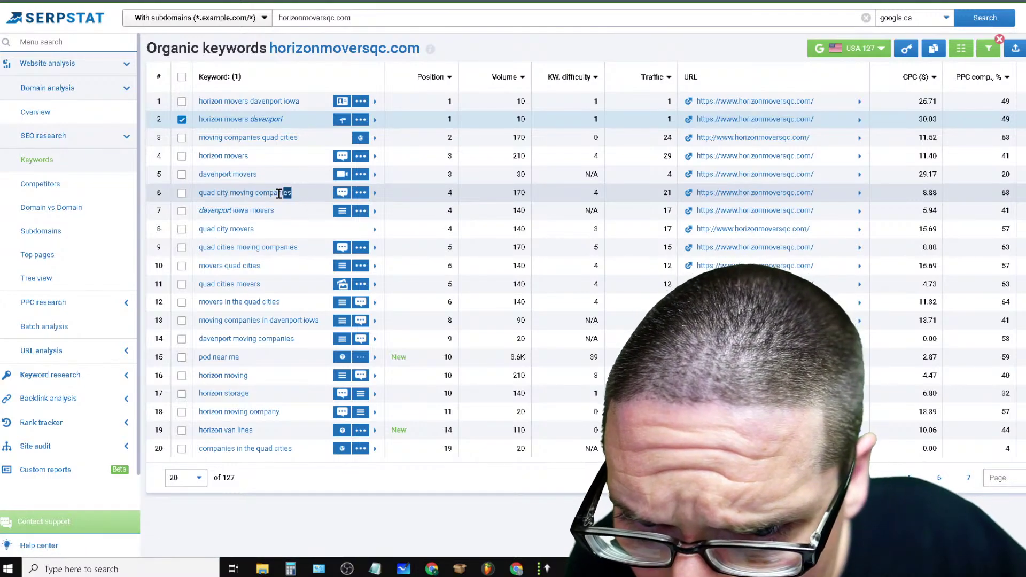
pyautogui.moveTo(279, 193); pyautogui.dragTo(193, 193)
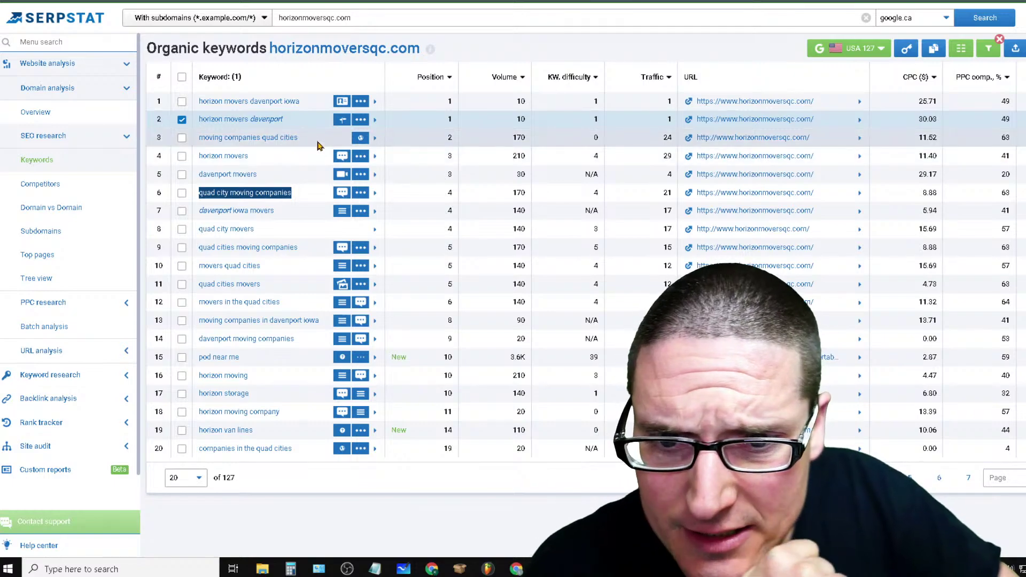
pyautogui.moveTo(299, 137); pyautogui.dragTo(190, 145)
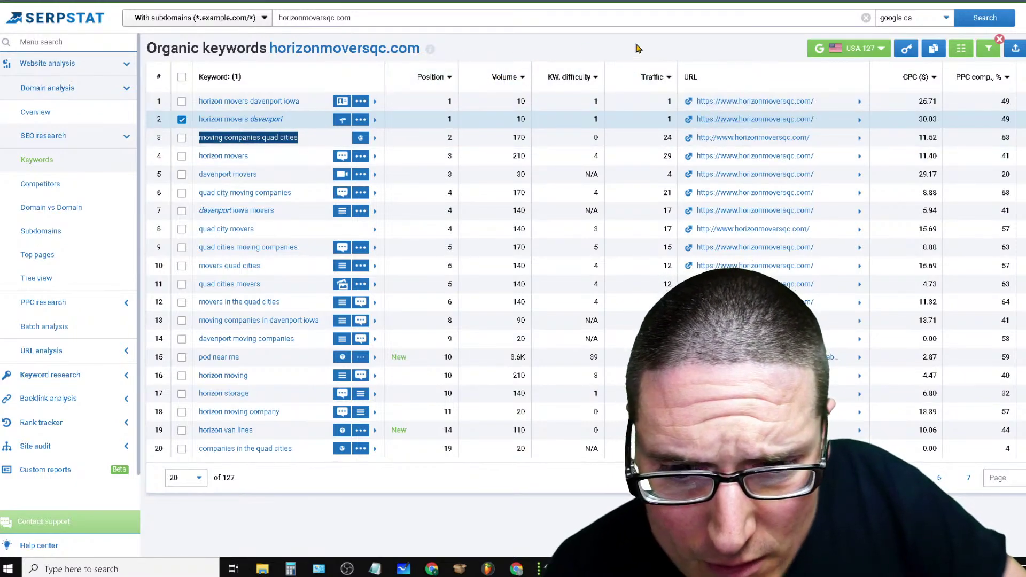
# Sort the organic keywords by Volume, highest first
pyautogui.click(667, 79)
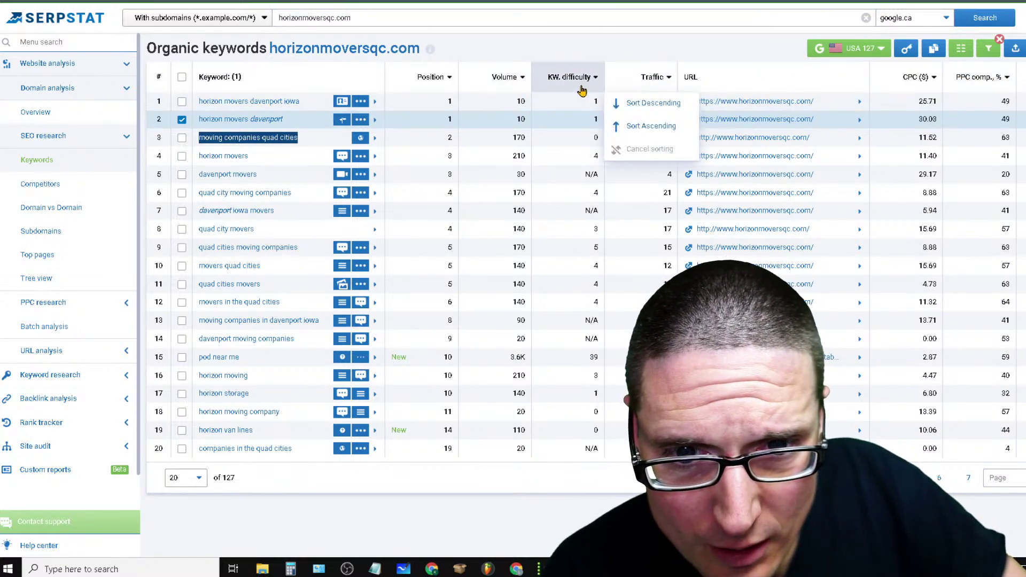
pyautogui.click(584, 84)
pyautogui.click(517, 79)
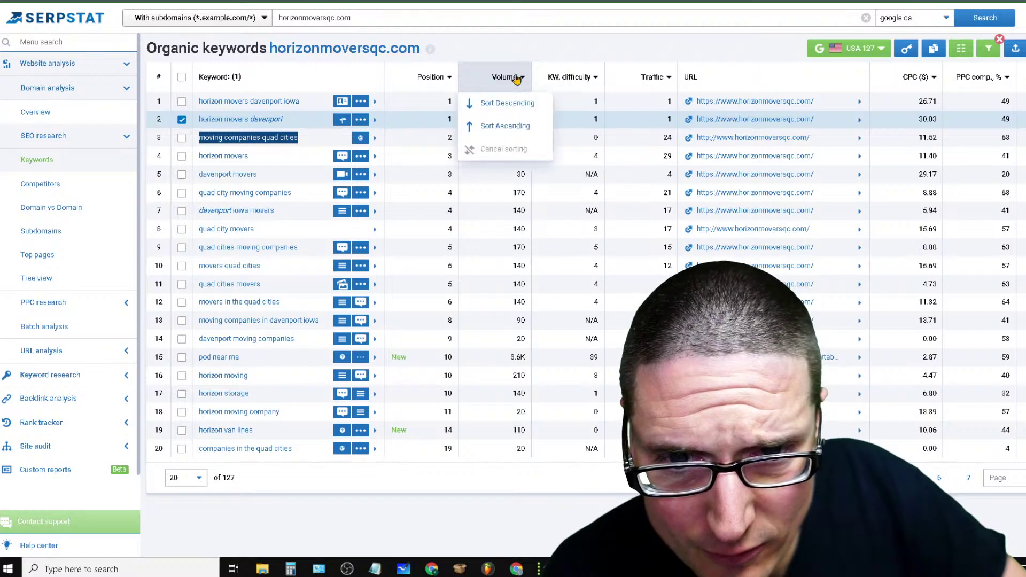
pyautogui.click(491, 86)
pyautogui.click(496, 84)
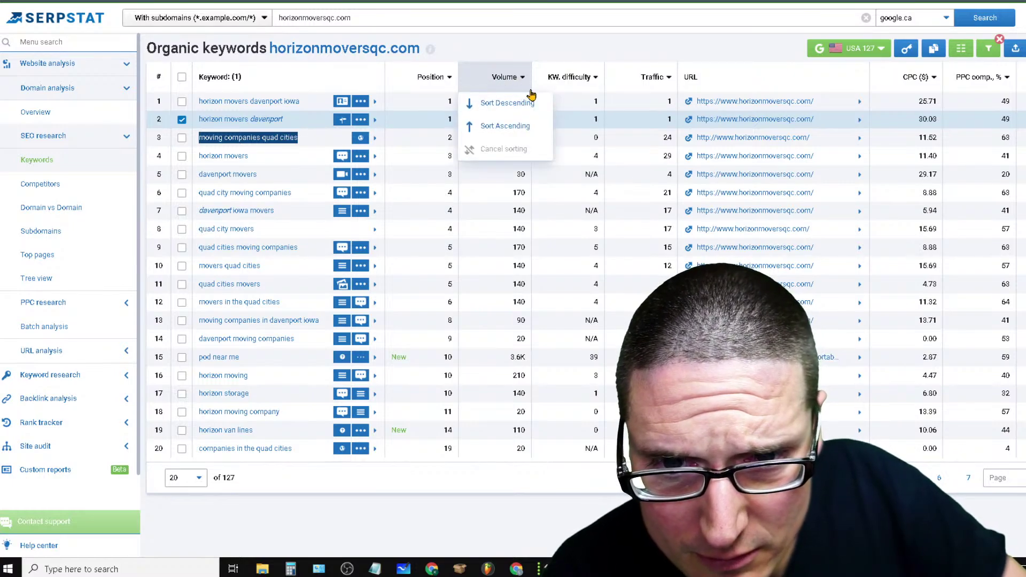
pyautogui.click(508, 129)
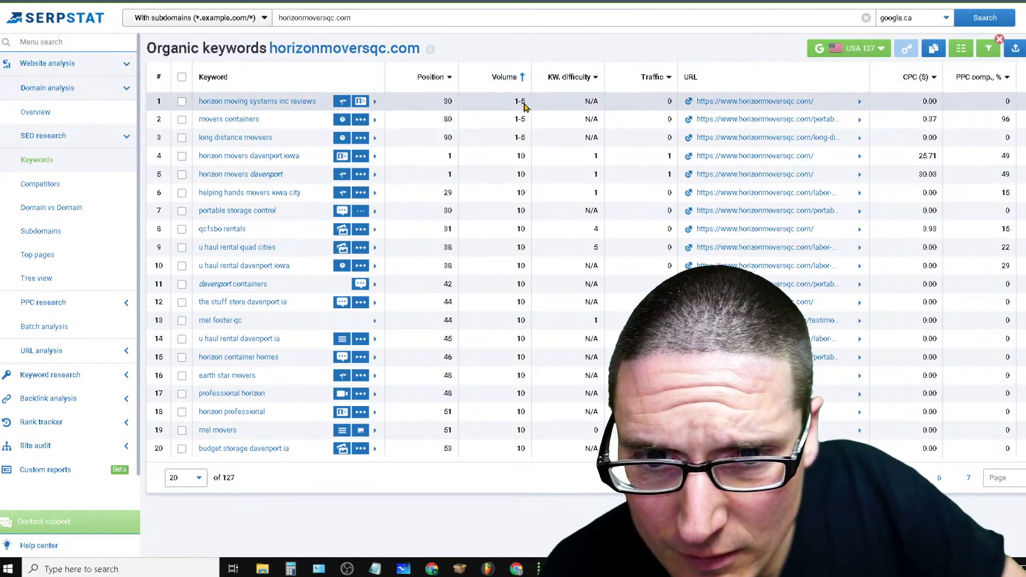
pyautogui.click(499, 79)
pyautogui.click(490, 107)
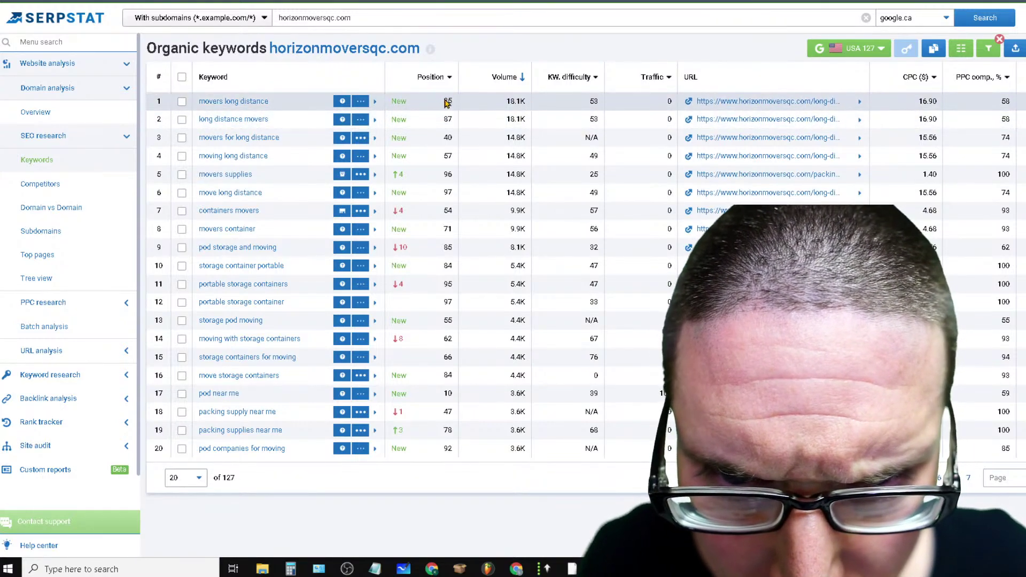
# Select the top keyword 'movers long distance' and show 200 keywords per page
pyautogui.moveTo(402, 111)
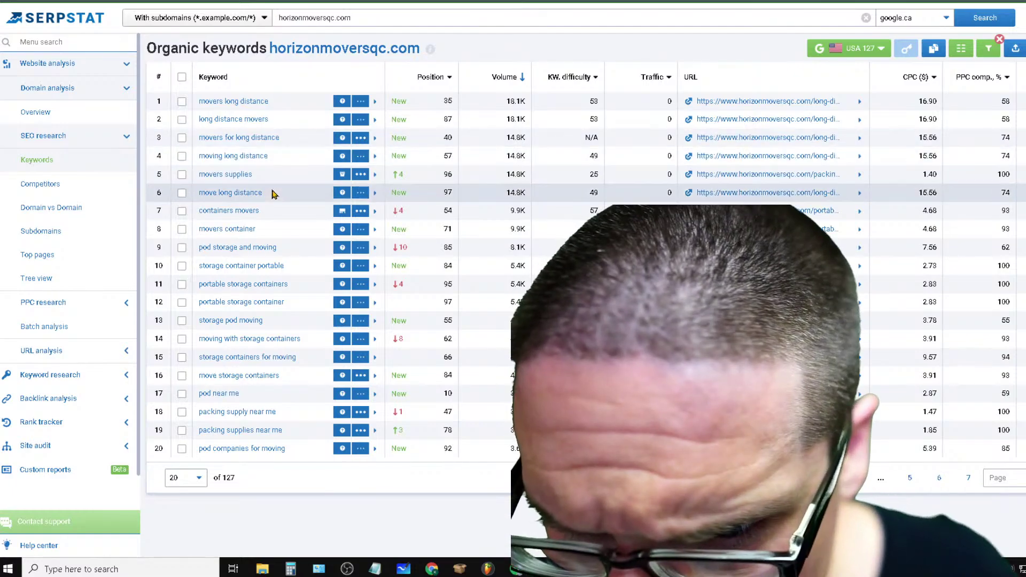
pyautogui.moveTo(271, 103); pyautogui.dragTo(200, 117)
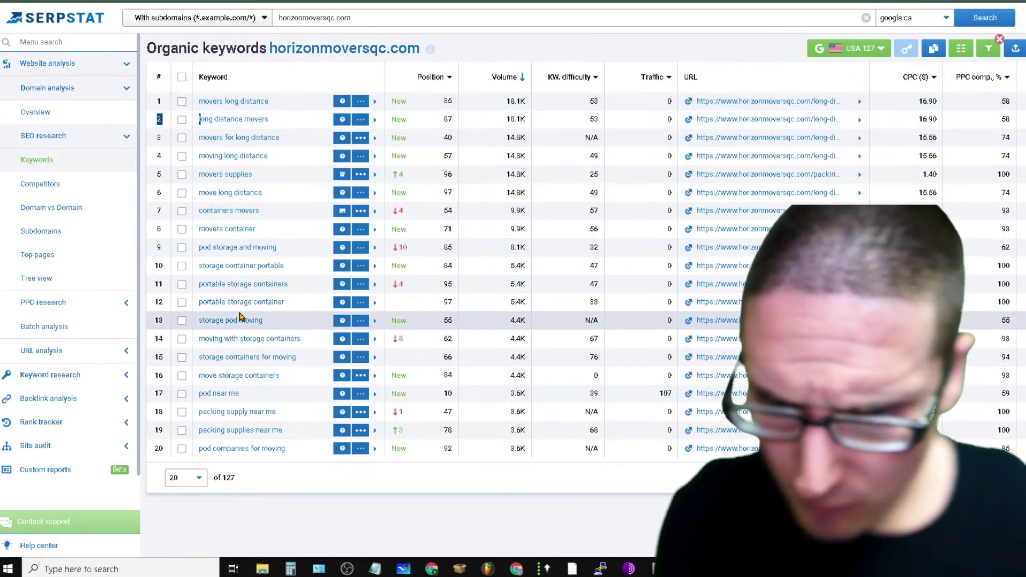
pyautogui.click(202, 479)
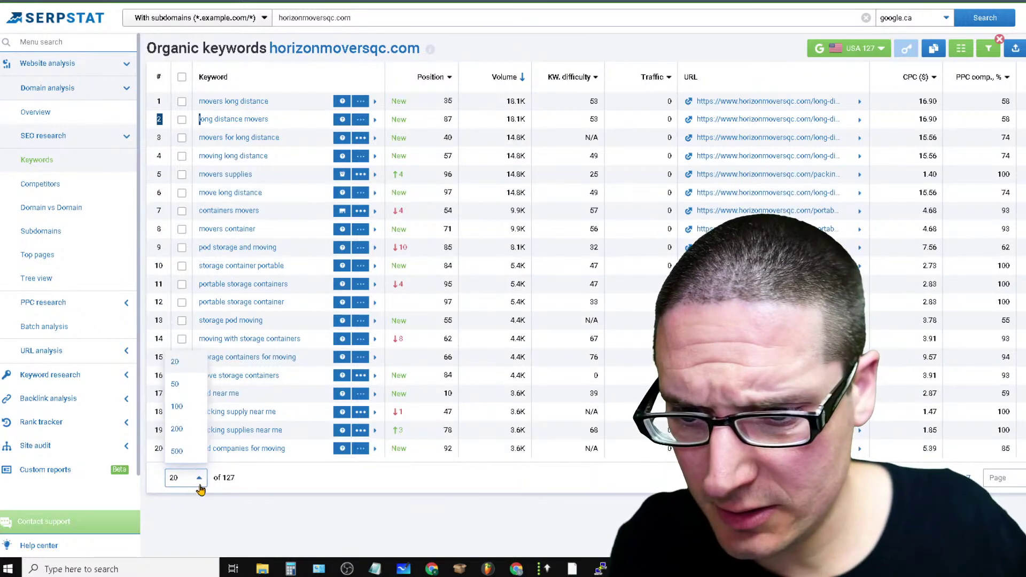
pyautogui.click(179, 433)
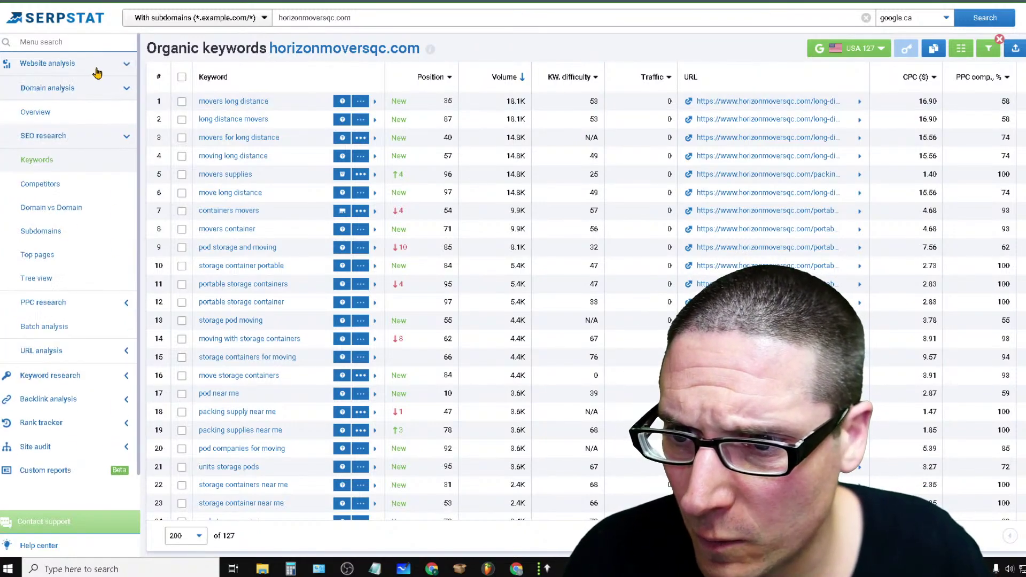
# Collapse Website analysis, open Site audit's All issues, close its project dialog, and expand Backlink analysis
pyautogui.click(58, 91)
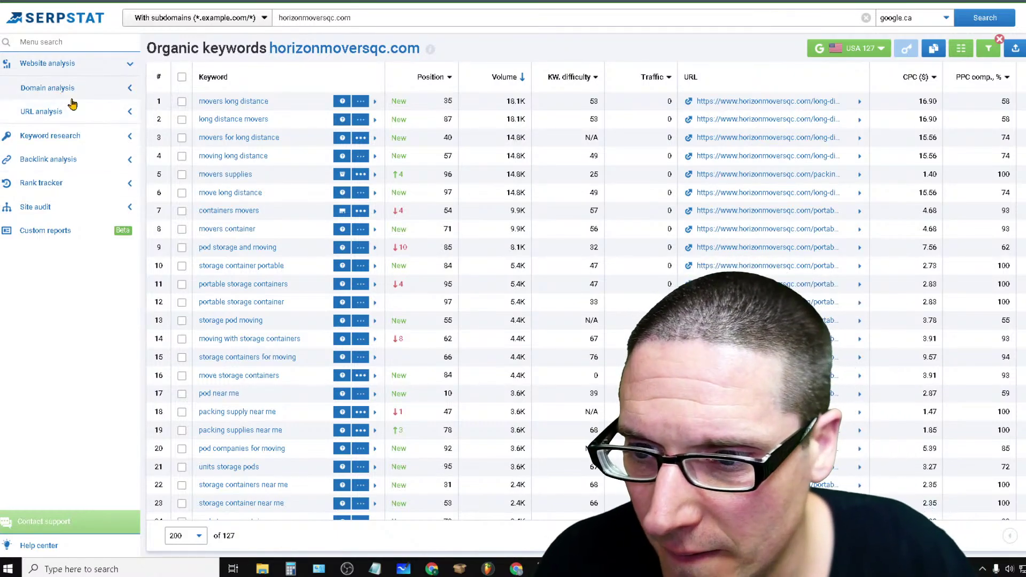
pyautogui.click(40, 185)
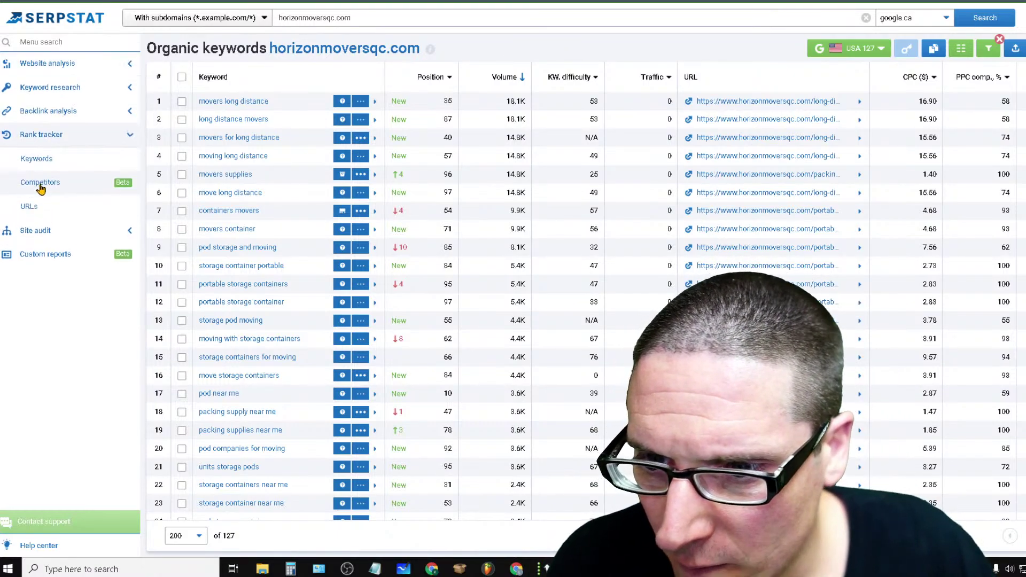
pyautogui.click(32, 234)
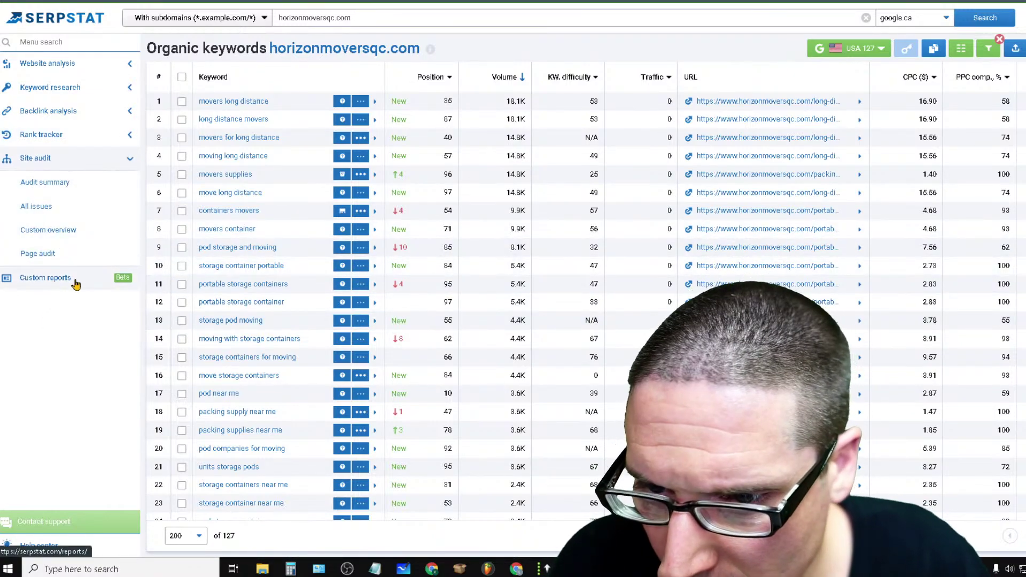
pyautogui.click(36, 206)
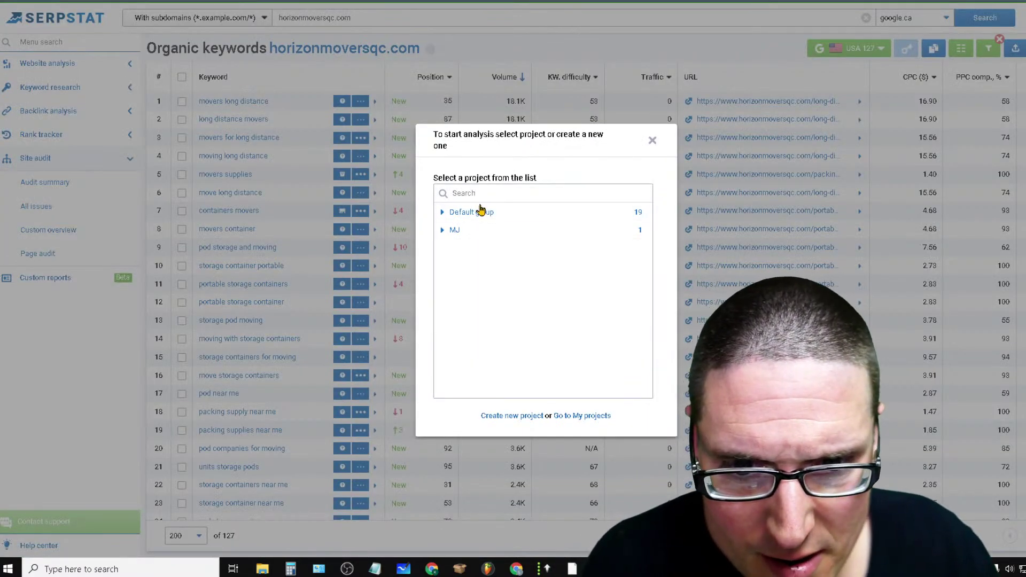
pyautogui.click(501, 195)
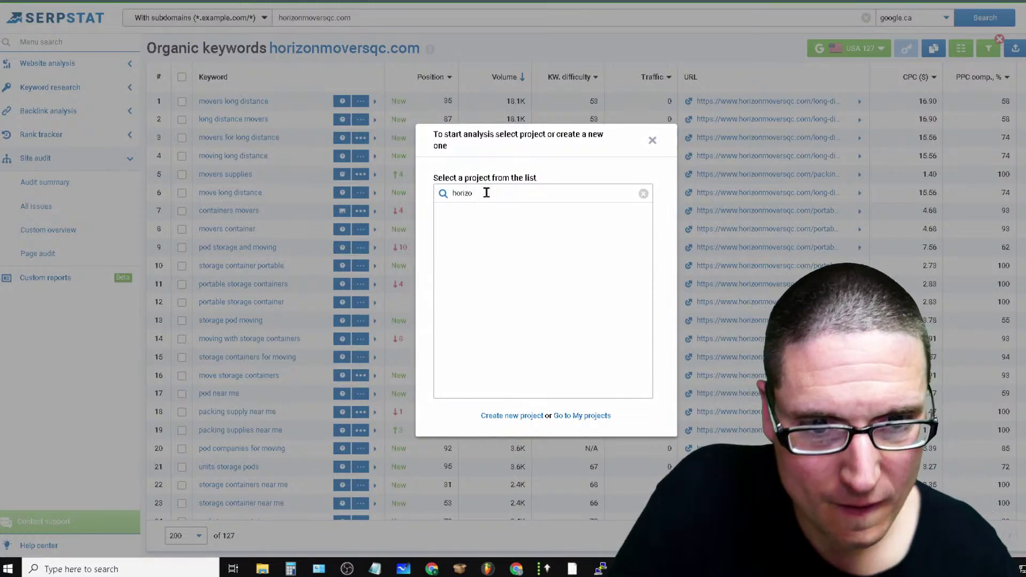
pyautogui.click(653, 141)
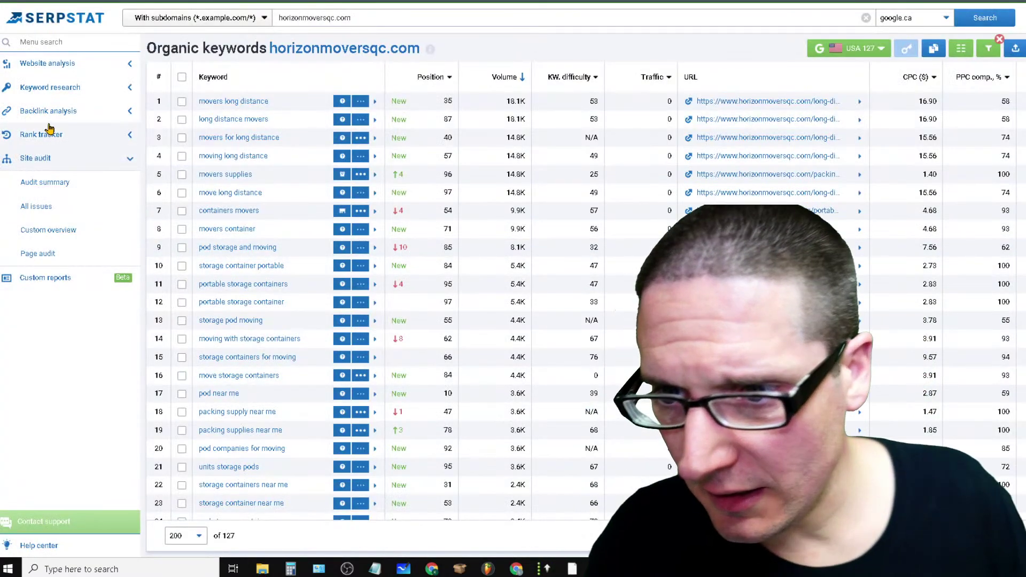
pyautogui.click(46, 110)
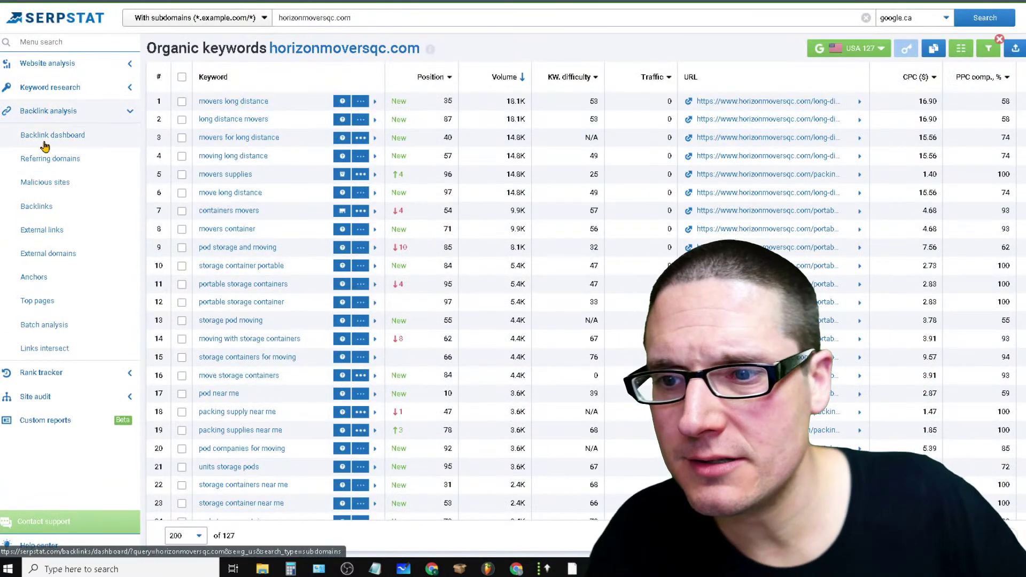
# Open the Backlink dashboard (SDR 30, 48 referring domains, 165 backlinks) and view Linking page dynamics info
pyautogui.click(48, 137)
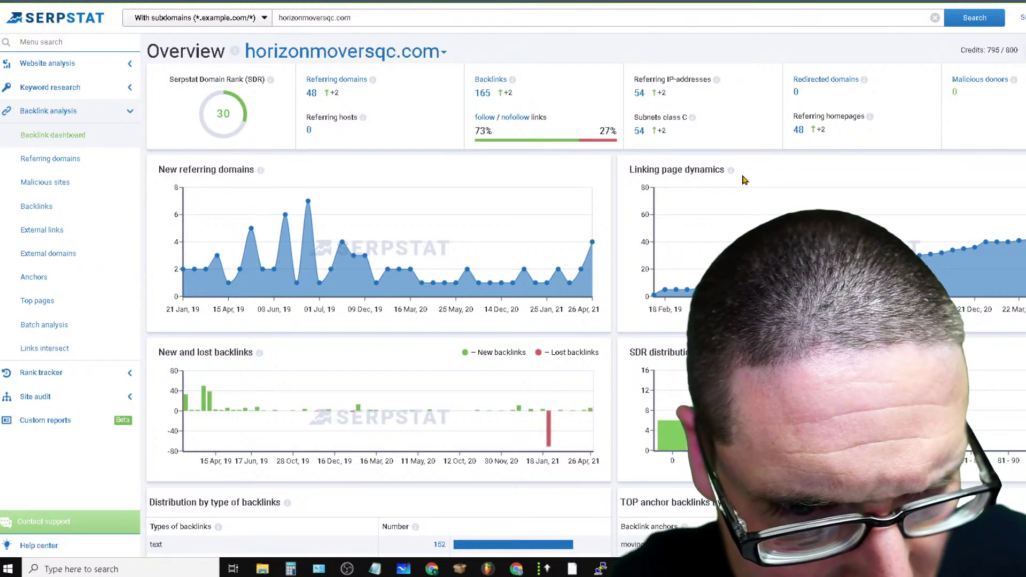
pyautogui.moveTo(733, 173)
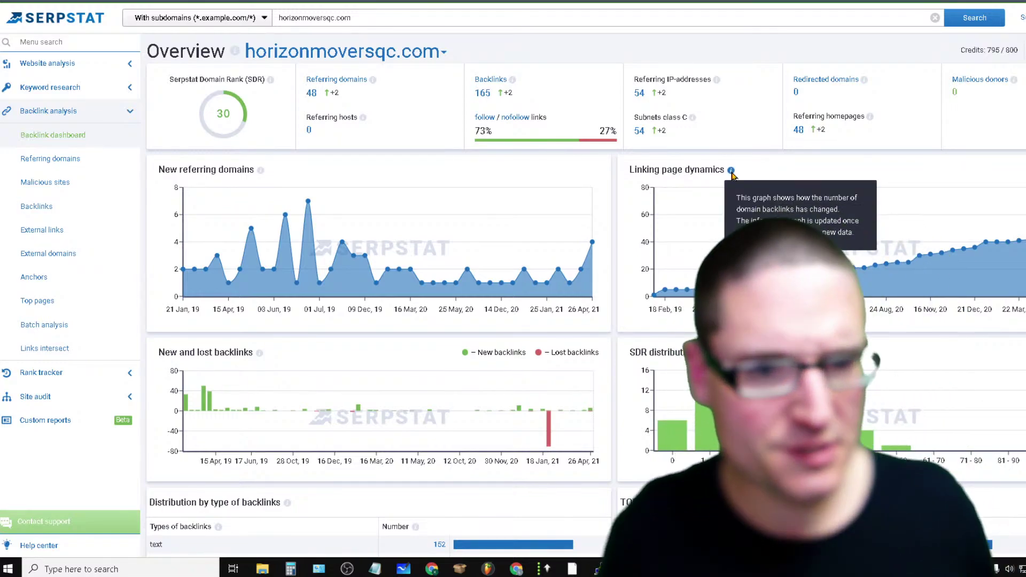
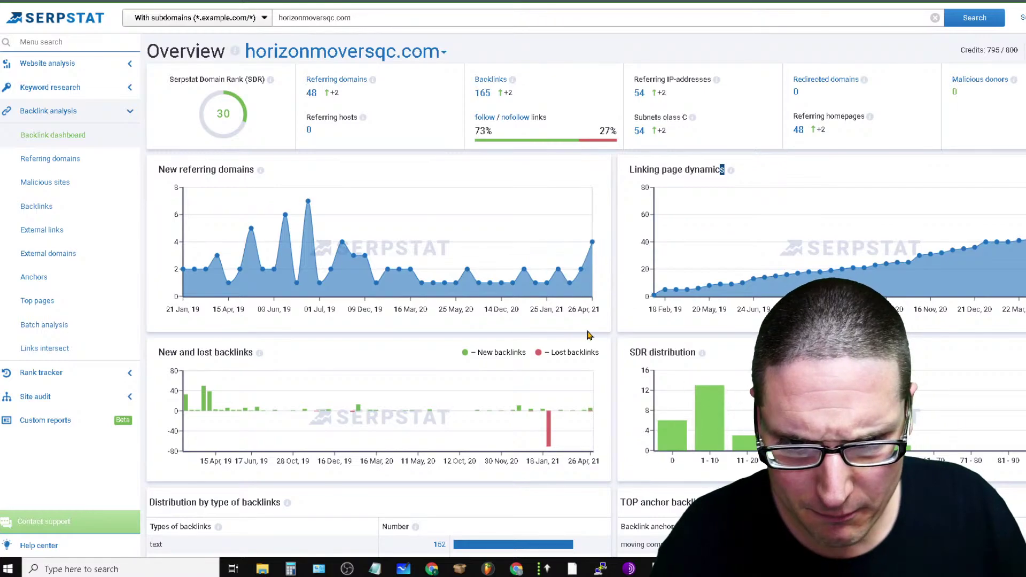
# Highlight the moving company anchors across the backlink and anchor tables for review
pyautogui.scroll(-7, 264, 470)
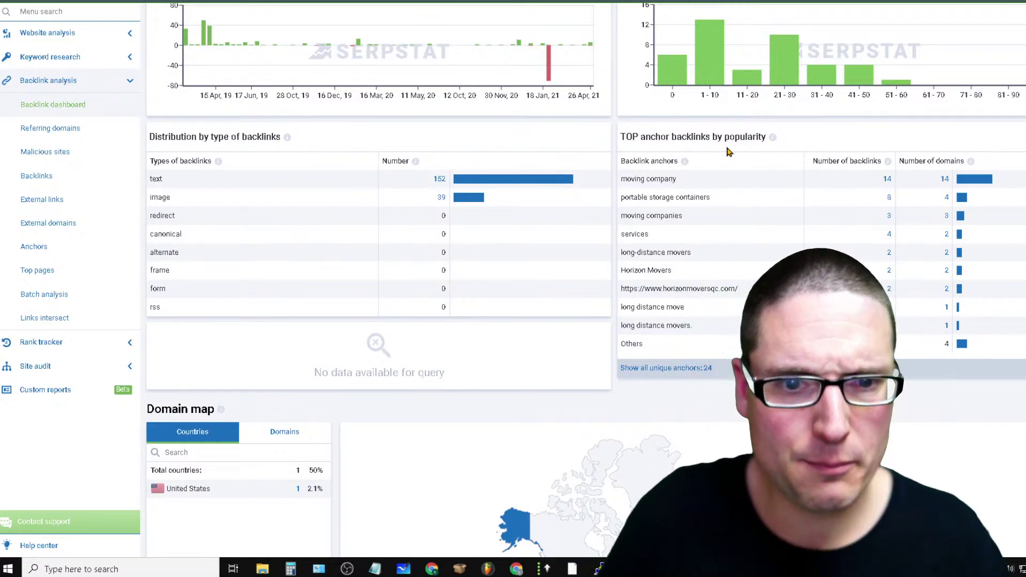
pyautogui.moveTo(696, 184); pyautogui.dragTo(599, 180)
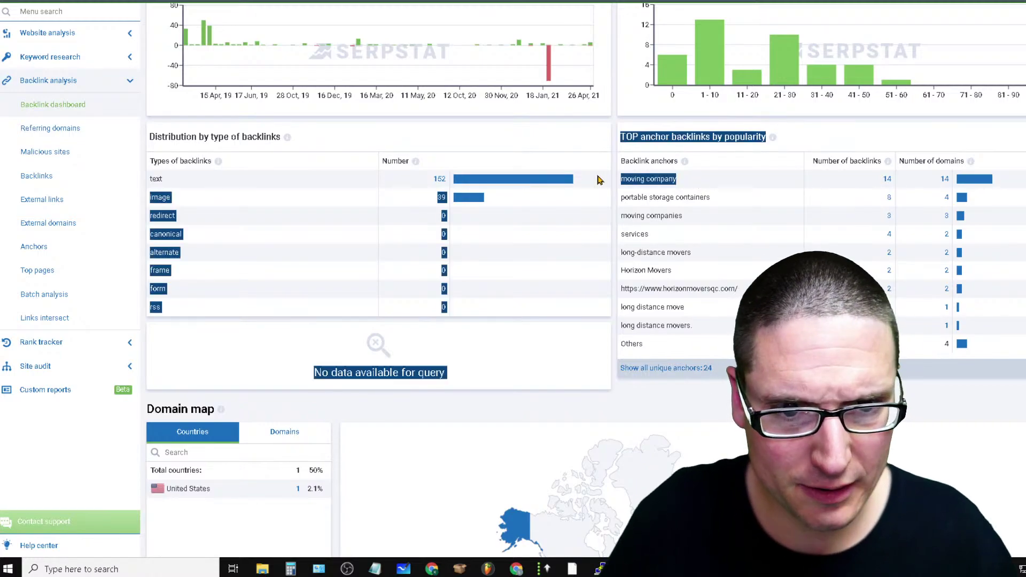
pyautogui.click(809, 136)
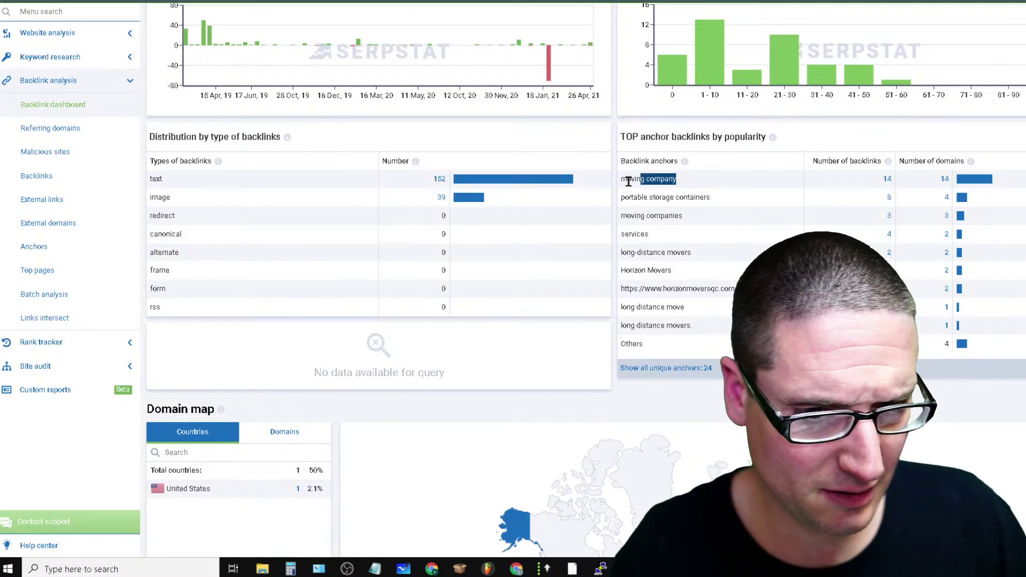
pyautogui.moveTo(628, 182); pyautogui.dragTo(607, 184)
pyautogui.click(708, 185)
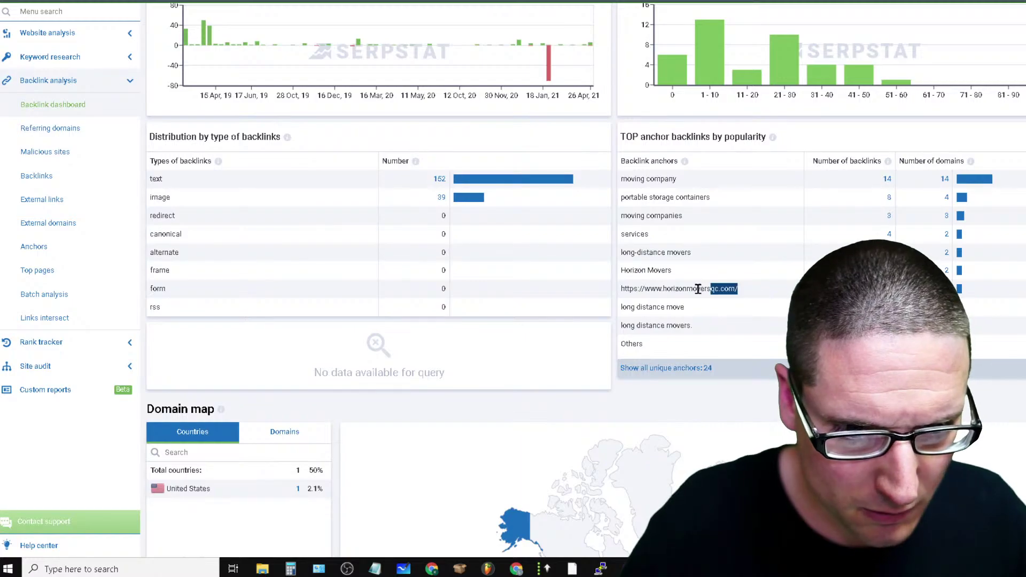
pyautogui.moveTo(698, 289); pyautogui.dragTo(619, 295)
pyautogui.click(749, 286)
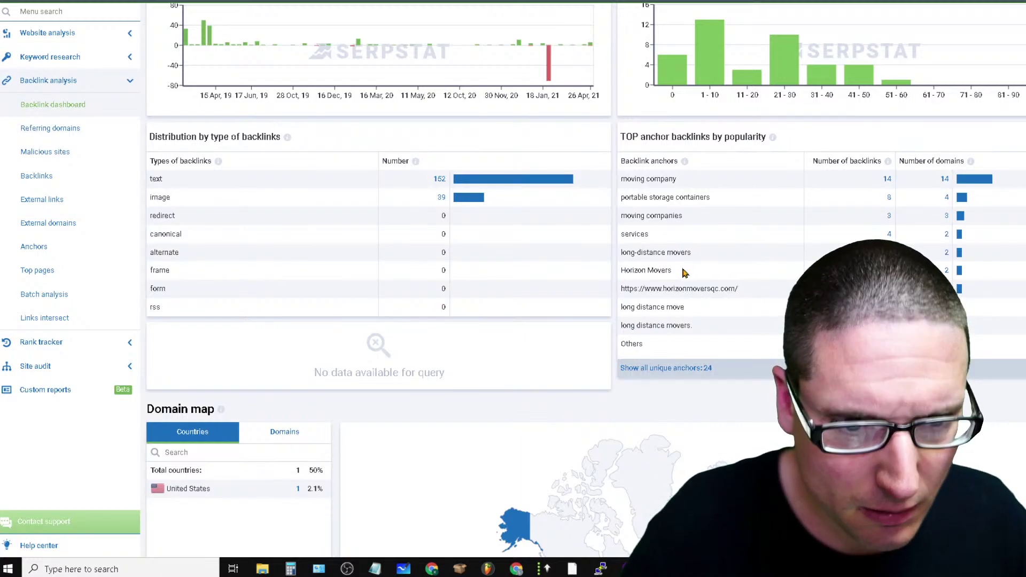
pyautogui.moveTo(684, 272); pyautogui.dragTo(602, 232)
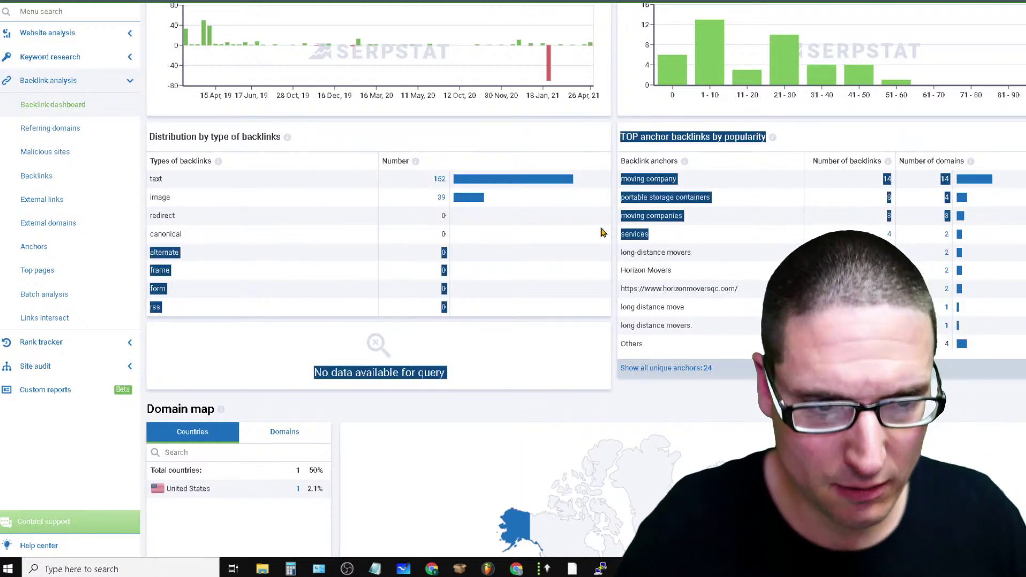
pyautogui.click(731, 232)
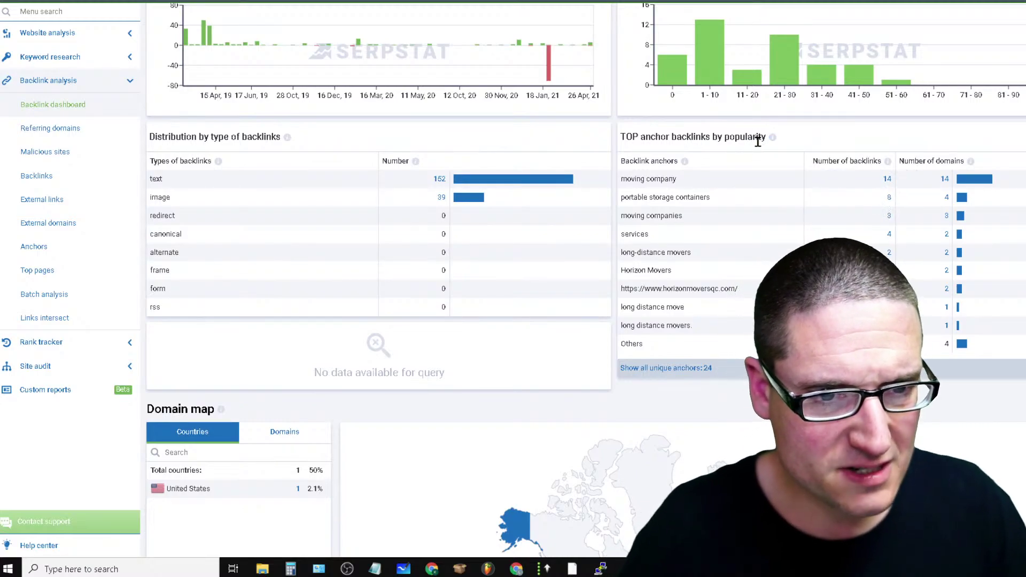
pyautogui.moveTo(772, 139)
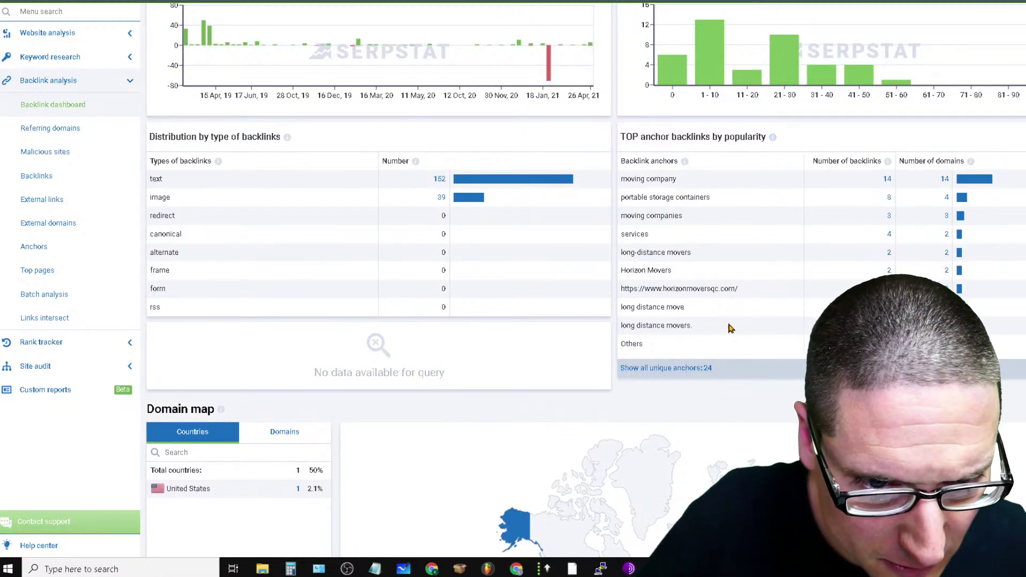
# Review the anchor counts, including the long distance move anchor and the top three rows
pyautogui.moveTo(730, 328); pyautogui.dragTo(613, 335)
pyautogui.click(701, 320)
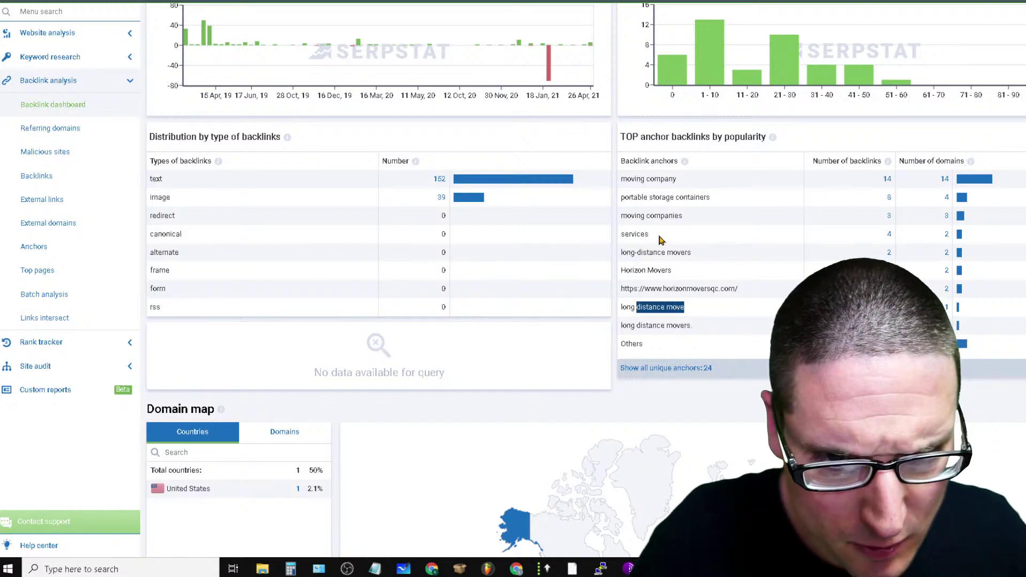
pyautogui.moveTo(661, 240); pyautogui.dragTo(592, 236)
pyautogui.click(717, 233)
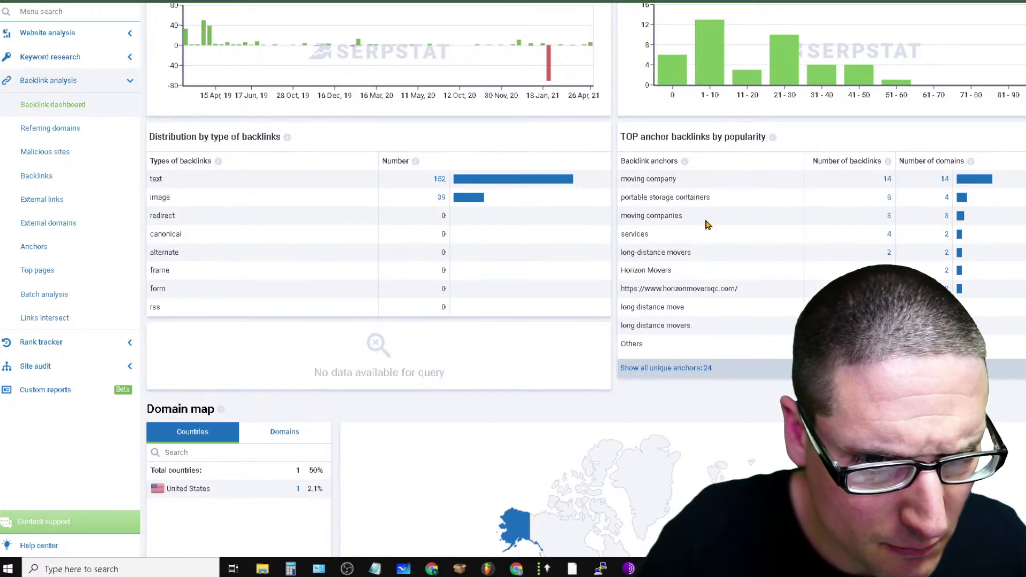
pyautogui.moveTo(666, 225); pyautogui.dragTo(710, 268)
pyautogui.click(744, 288)
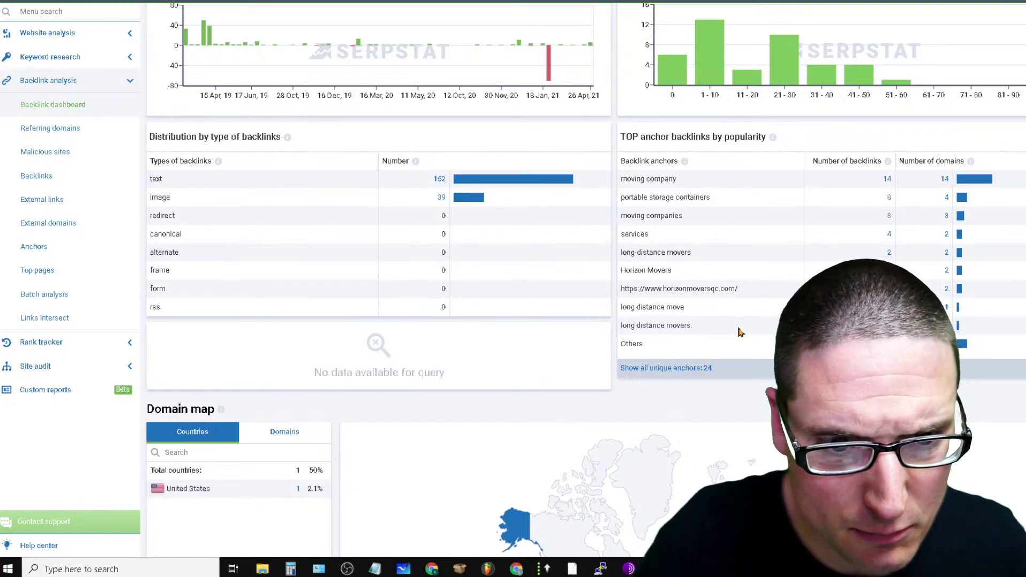
pyautogui.moveTo(688, 181); pyautogui.dragTo(607, 190)
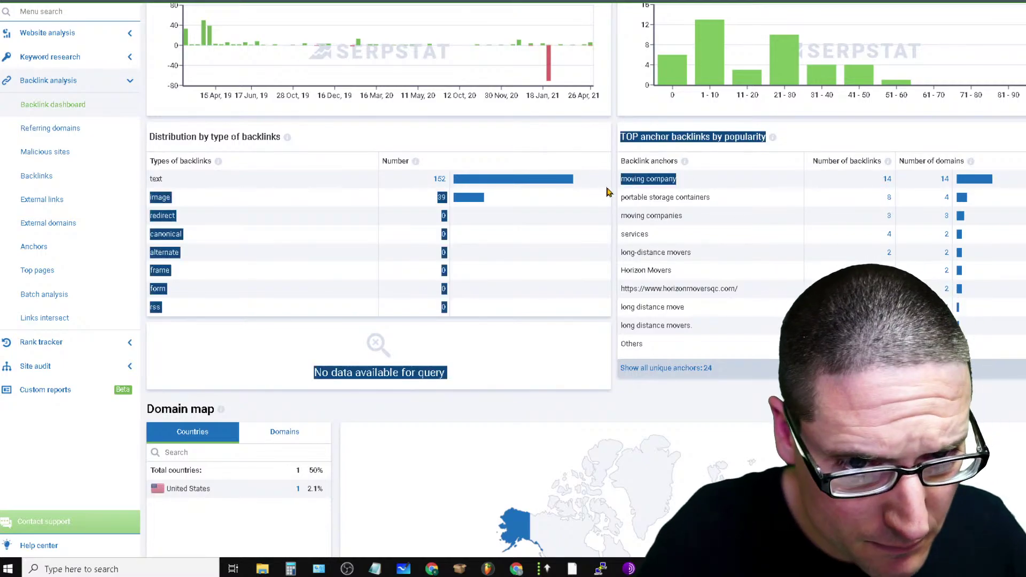
pyautogui.click(796, 214)
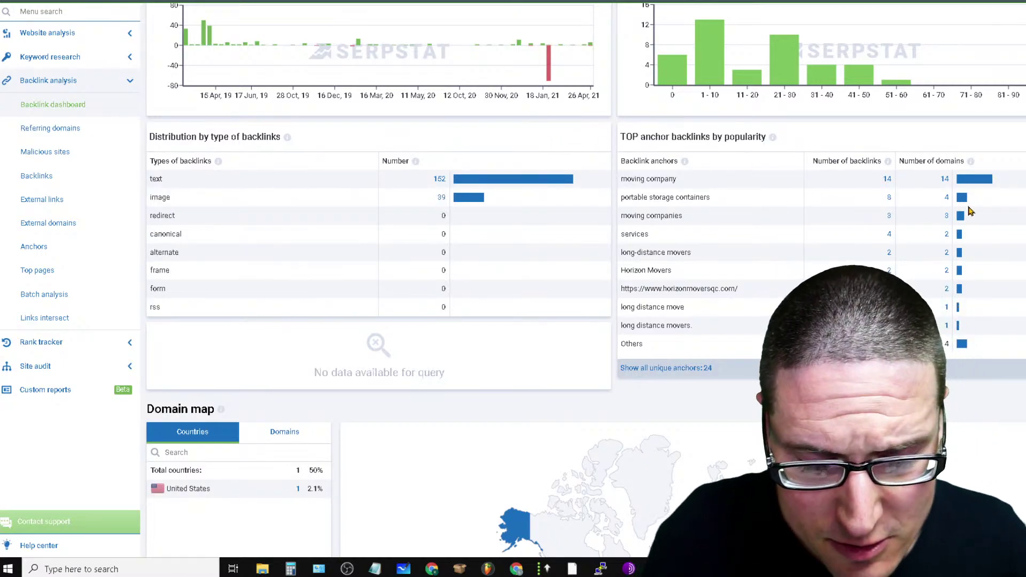
pyautogui.scroll(-3, 321, 264)
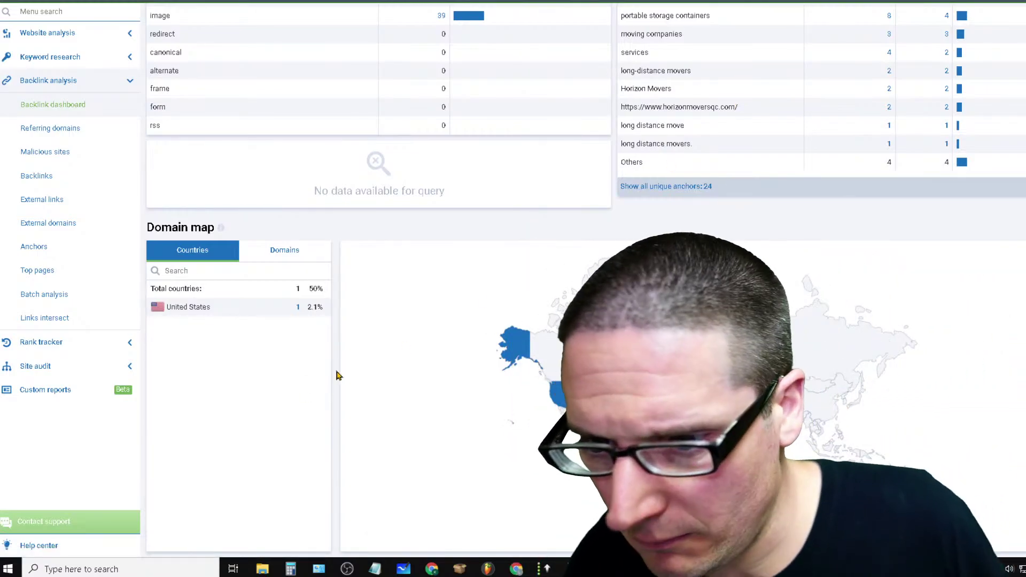
pyautogui.scroll(10, 283, 262)
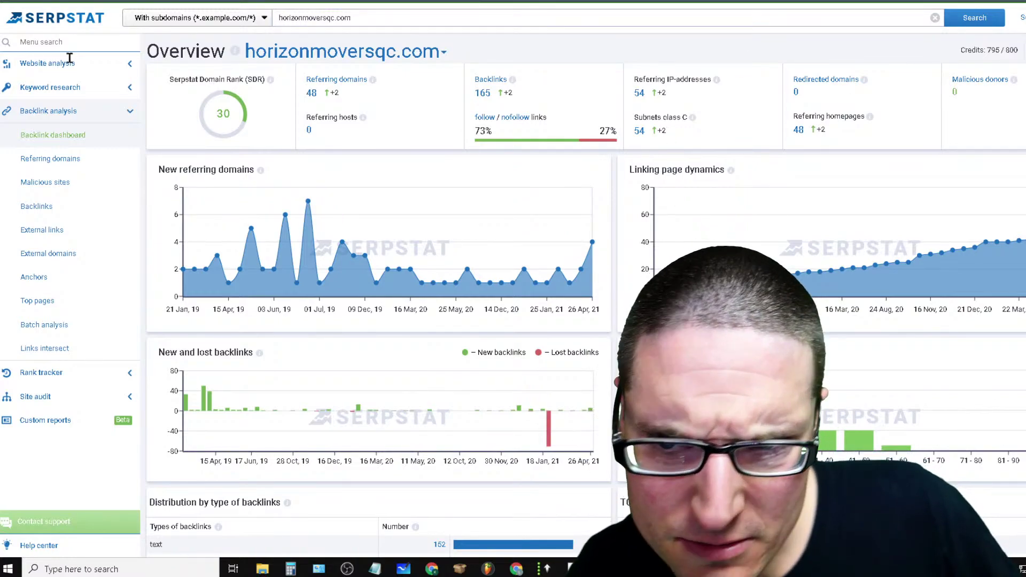
# Check Malicious sites, then scroll through the External links table of active backlinks
pyautogui.click(45, 182)
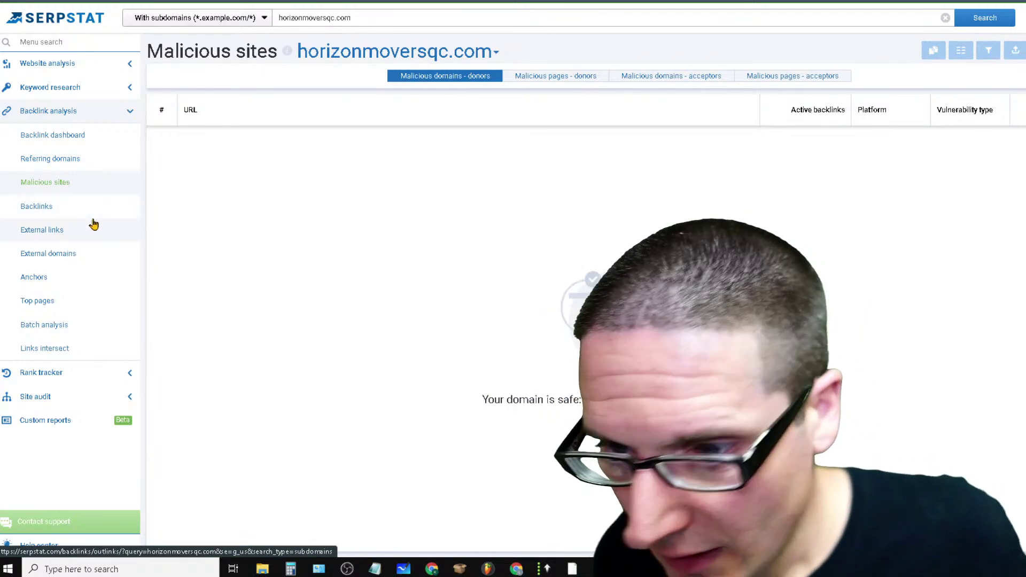
pyautogui.click(96, 233)
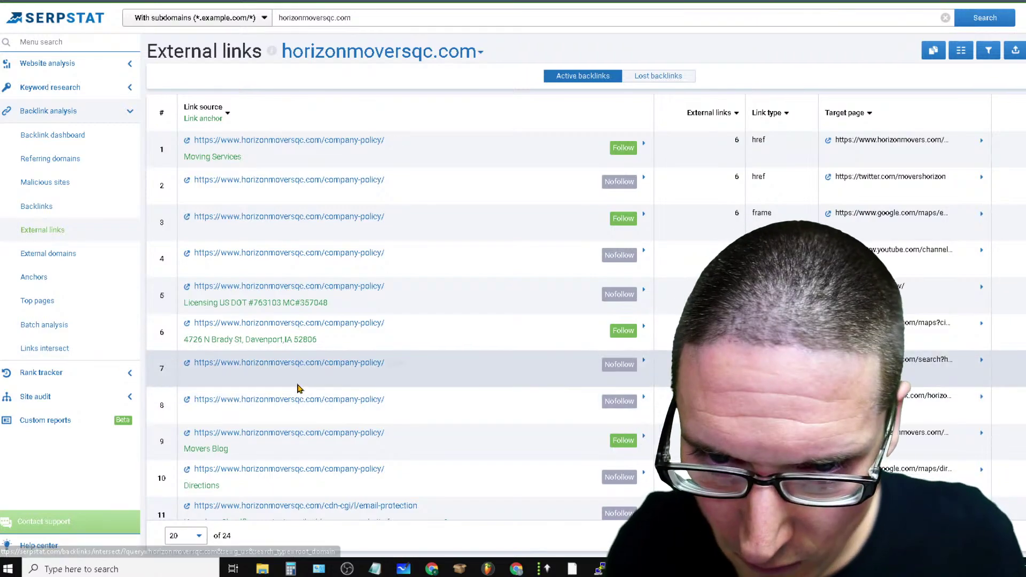
pyautogui.scroll(-6, 401, 328)
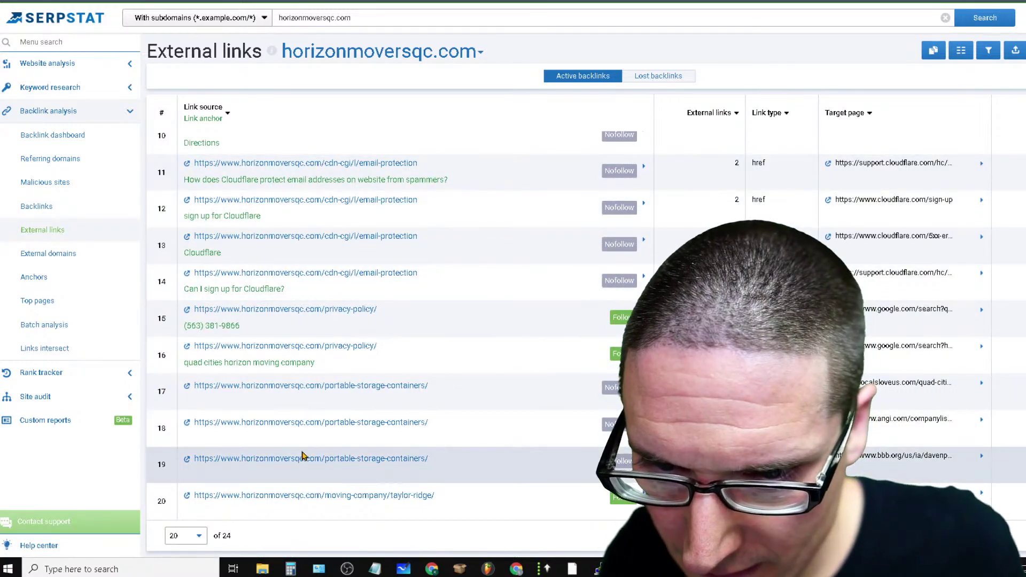
pyautogui.scroll(6, 570, 401)
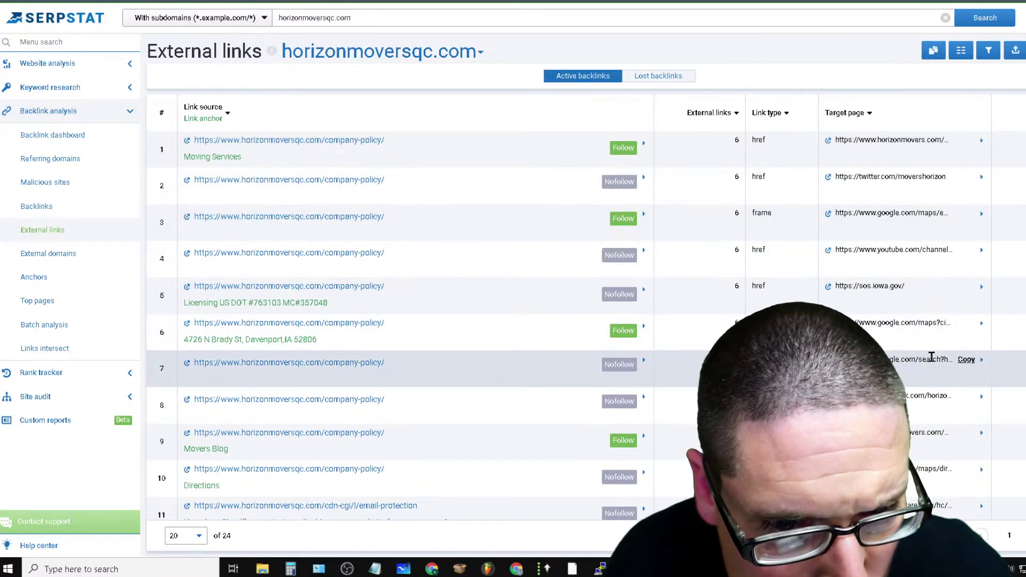
pyautogui.scroll(-5, 939, 360)
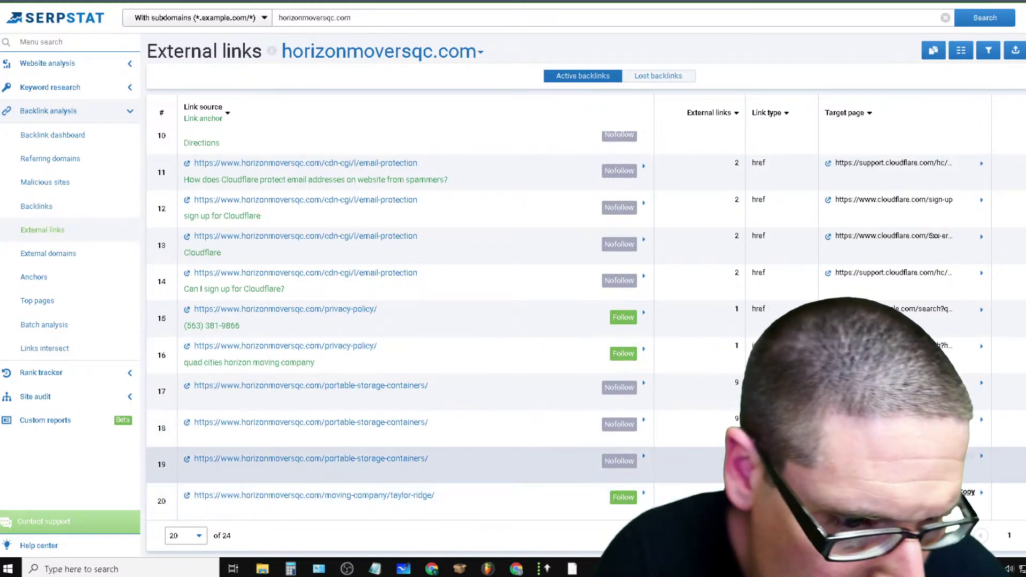
pyautogui.scroll(5, 907, 428)
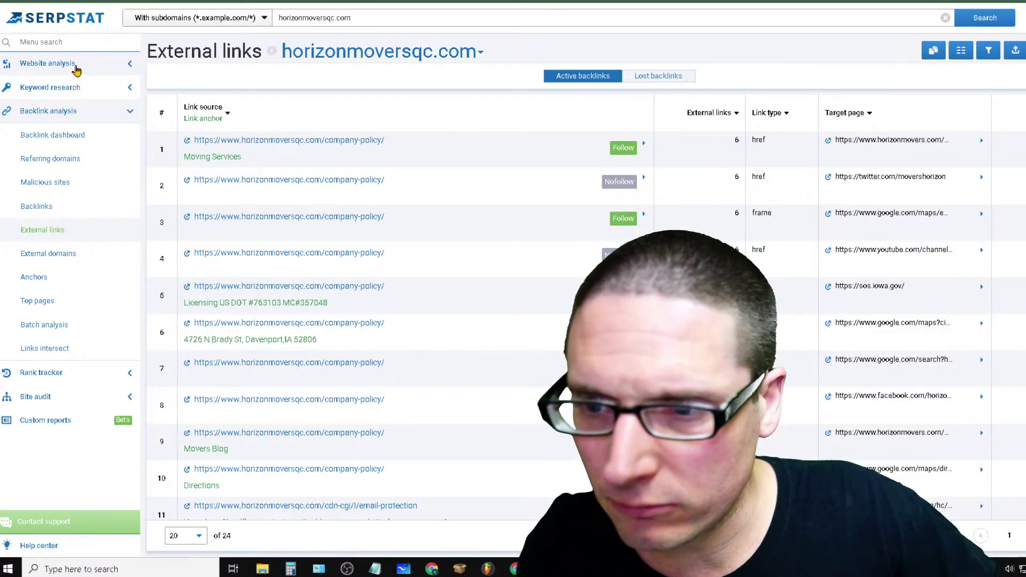
pyautogui.moveTo(76, 65); pyautogui.dragTo(70, 64)
# Expand Domain analysis, briefly visit the Google tab typing 'serp', and return to Serpstat
pyautogui.click(64, 91)
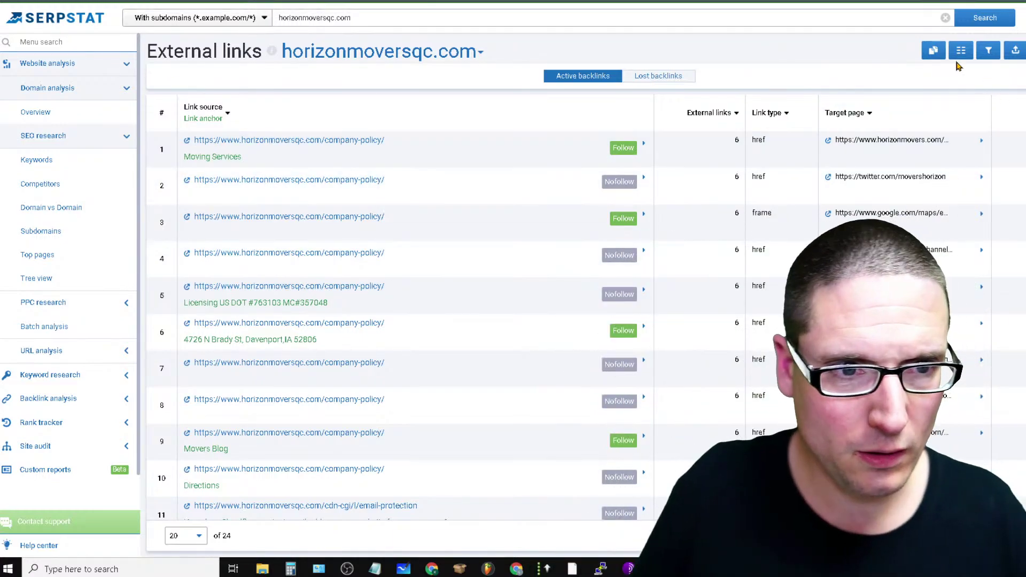
pyautogui.click(833, 1)
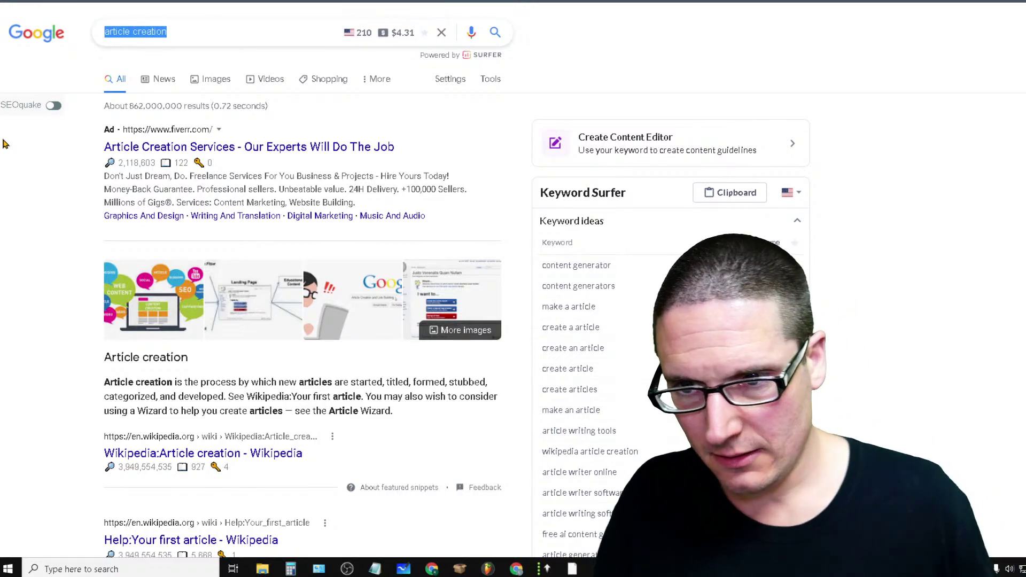
pyautogui.write('serp')
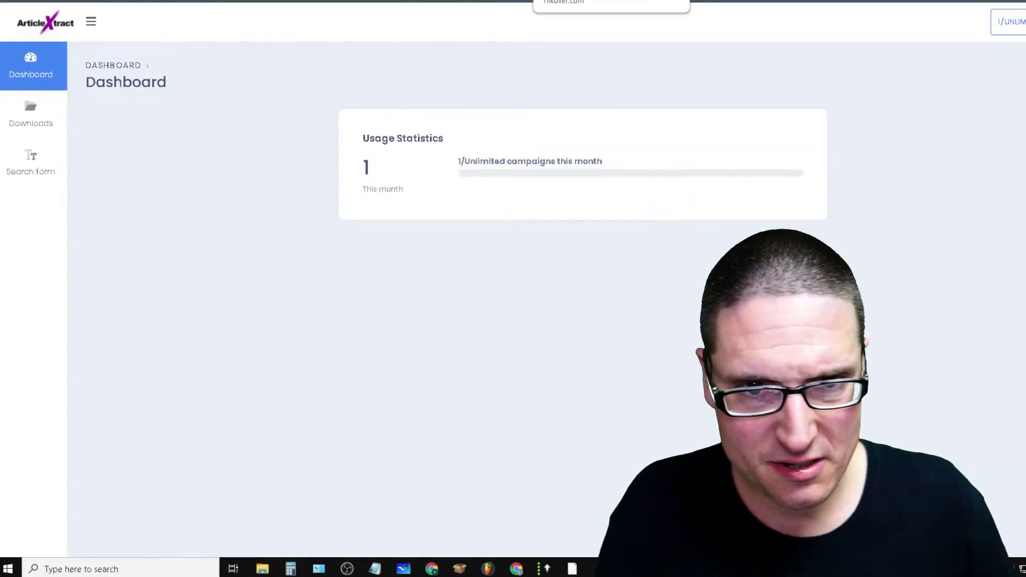
pyautogui.click(579, 0)
pyautogui.click(711, 0)
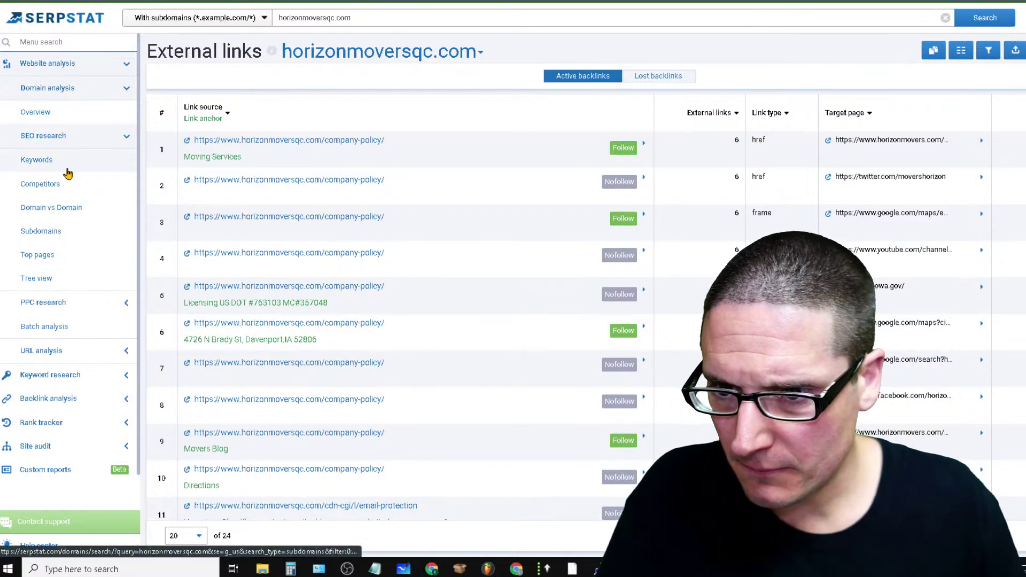
# Open the Organic keywords report and scroll through horizonmoversqc.com's 127 ranking keywords
pyautogui.click(67, 168)
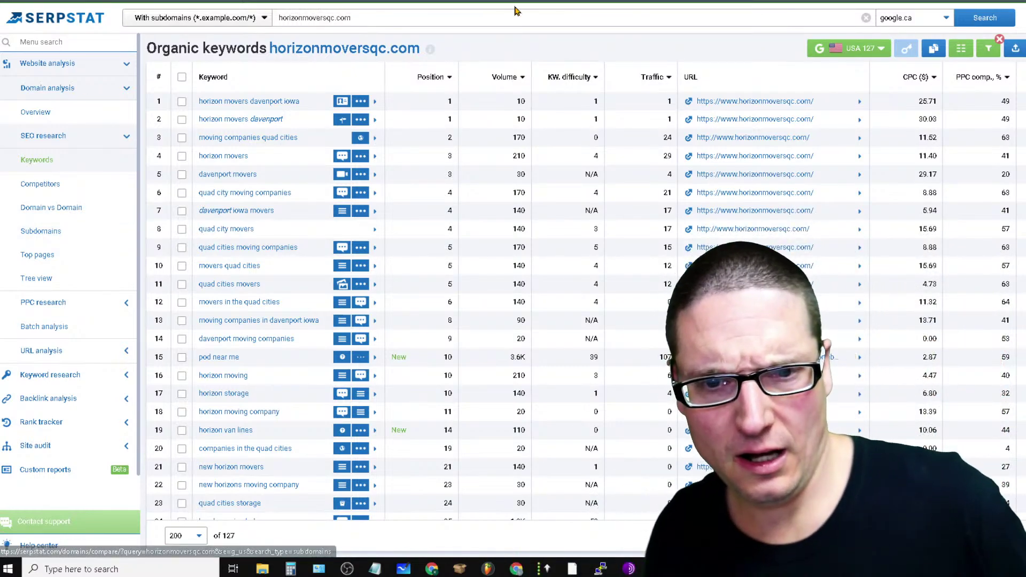
pyautogui.scroll(-20, 535, 406)
pyautogui.scroll(-10, 534, 406)
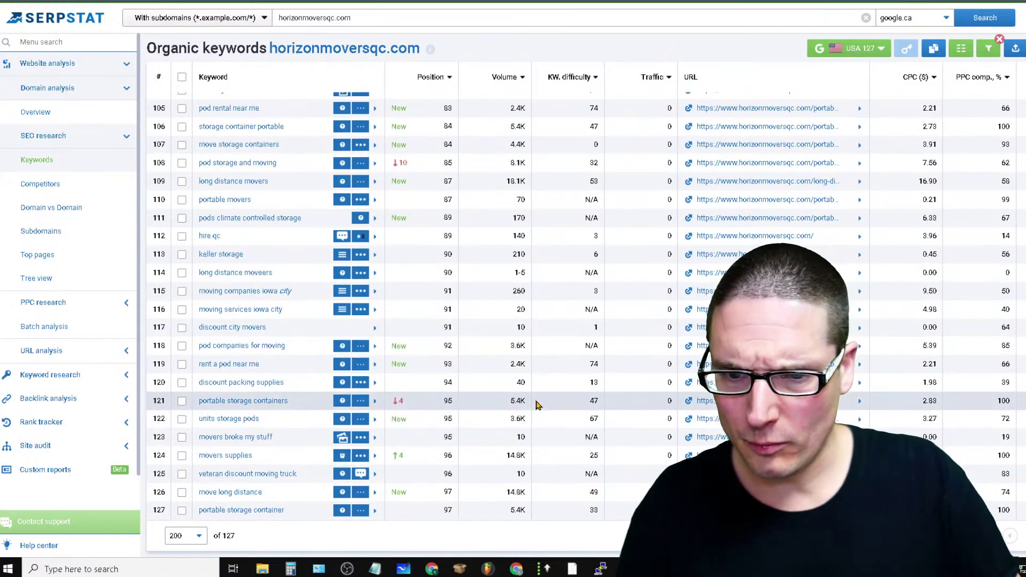
pyautogui.scroll(20, 537, 404)
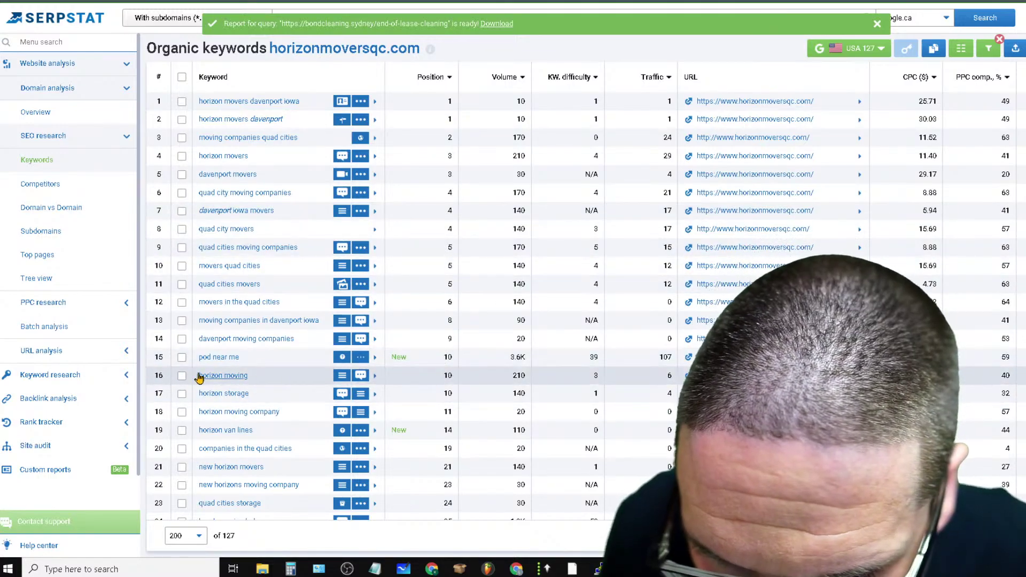
# Sort keywords by Position ascending then descending, and scroll through all 127 rows
pyautogui.click(448, 85)
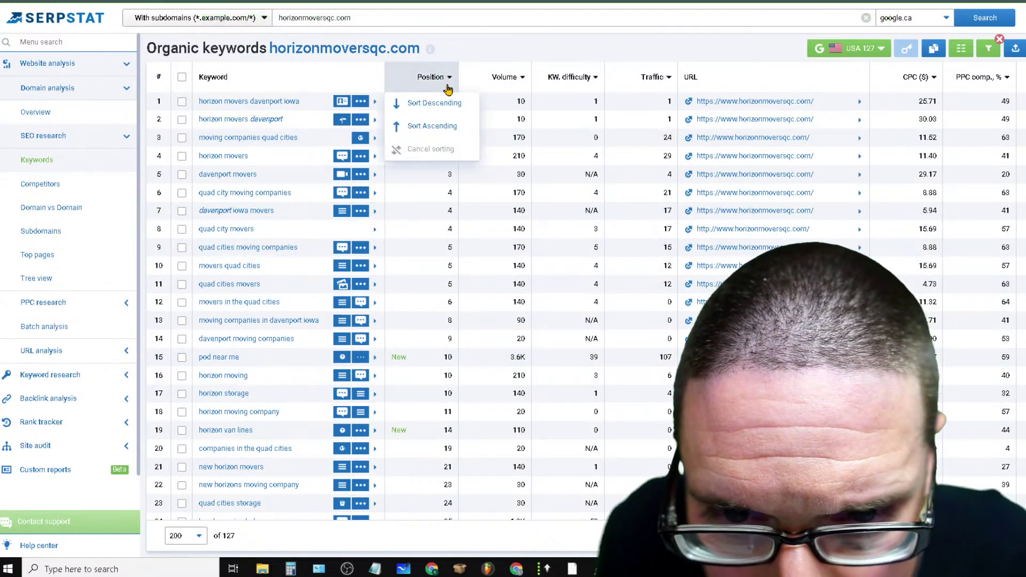
pyautogui.click(454, 138)
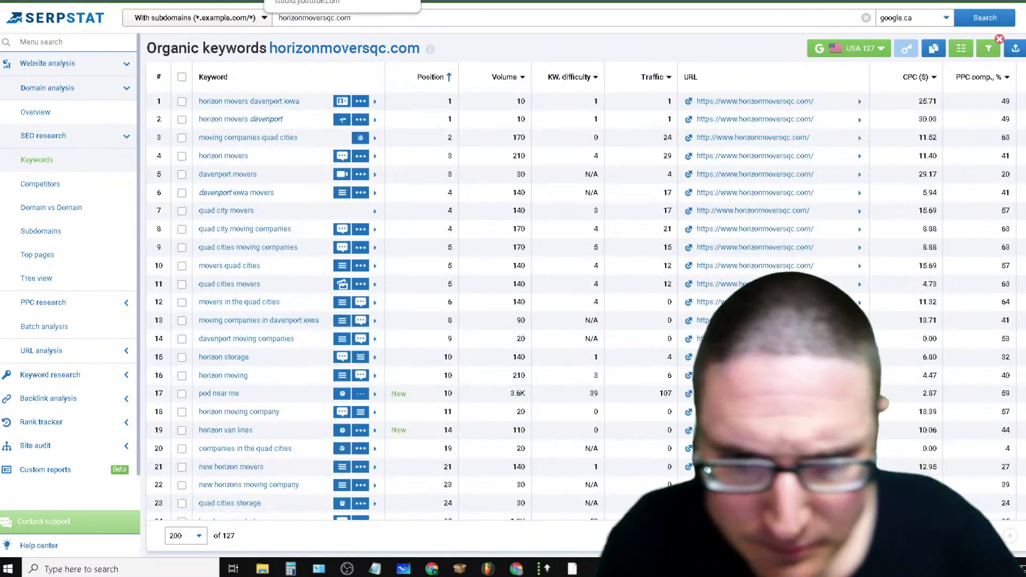
pyautogui.click(438, 85)
pyautogui.click(433, 103)
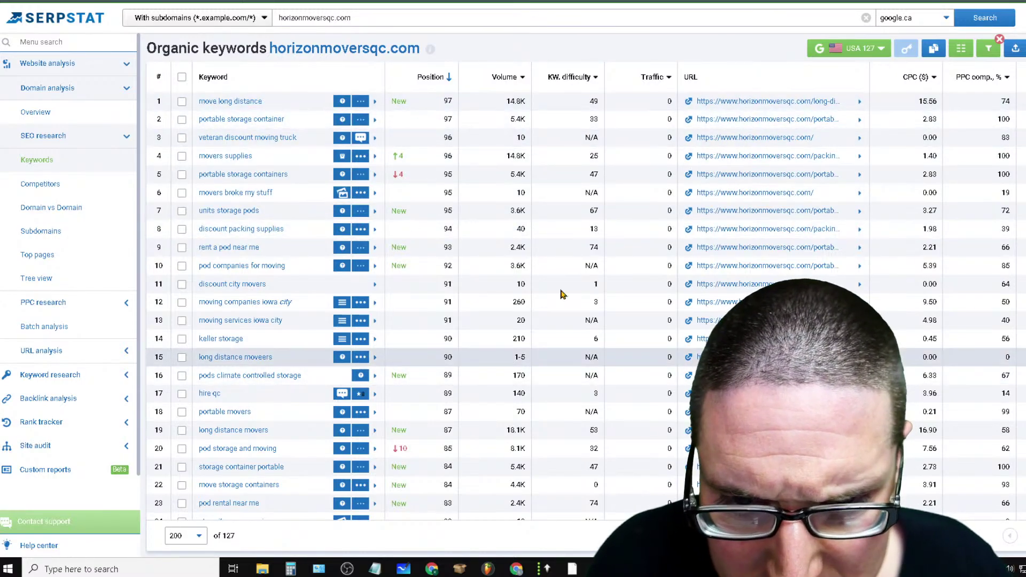
pyautogui.scroll(-3, 474, 254)
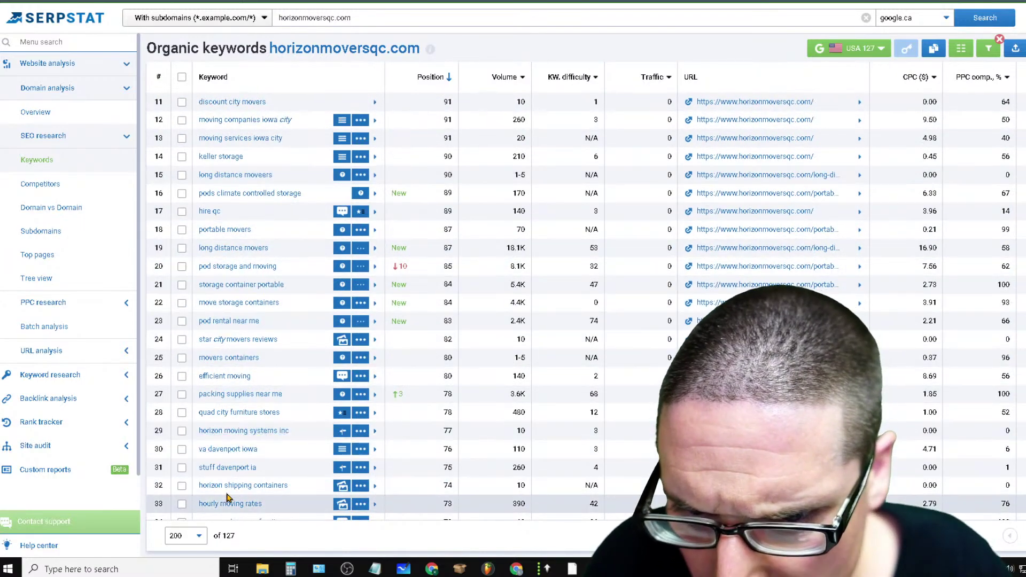
pyautogui.scroll(-12, 417, 429)
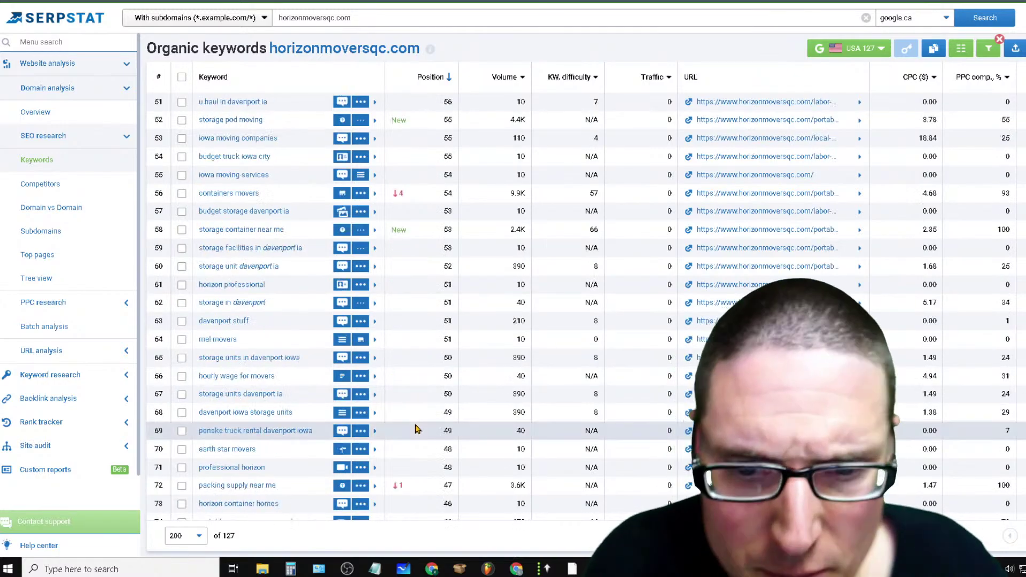
pyautogui.scroll(-3, 416, 429)
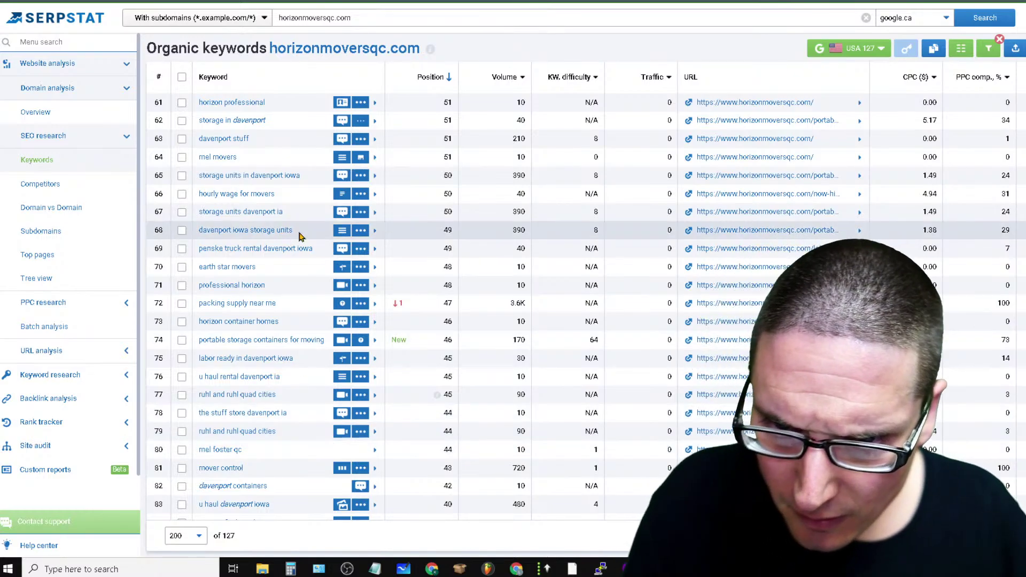
pyautogui.scroll(-9, 300, 236)
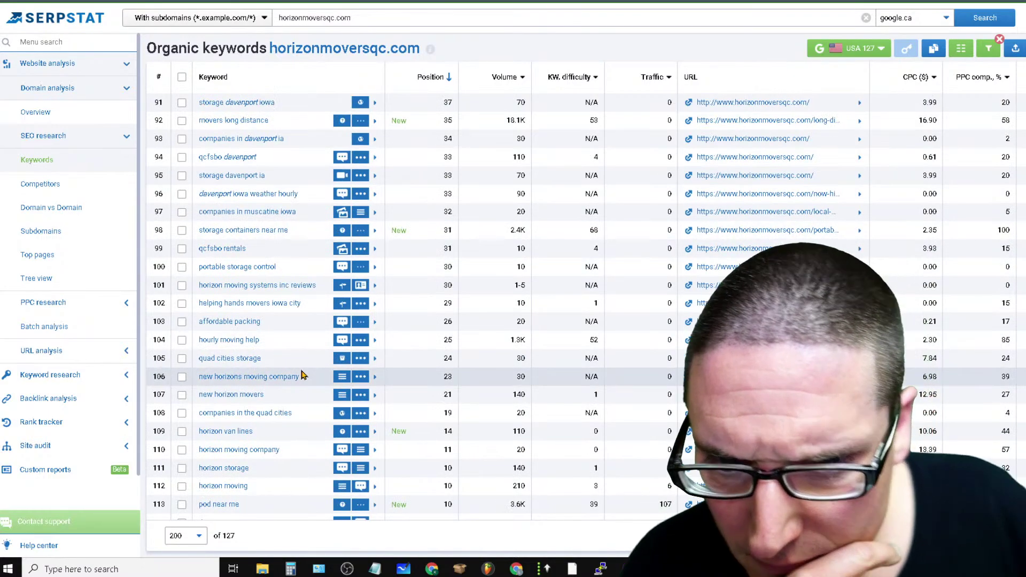
pyautogui.scroll(-4, 302, 376)
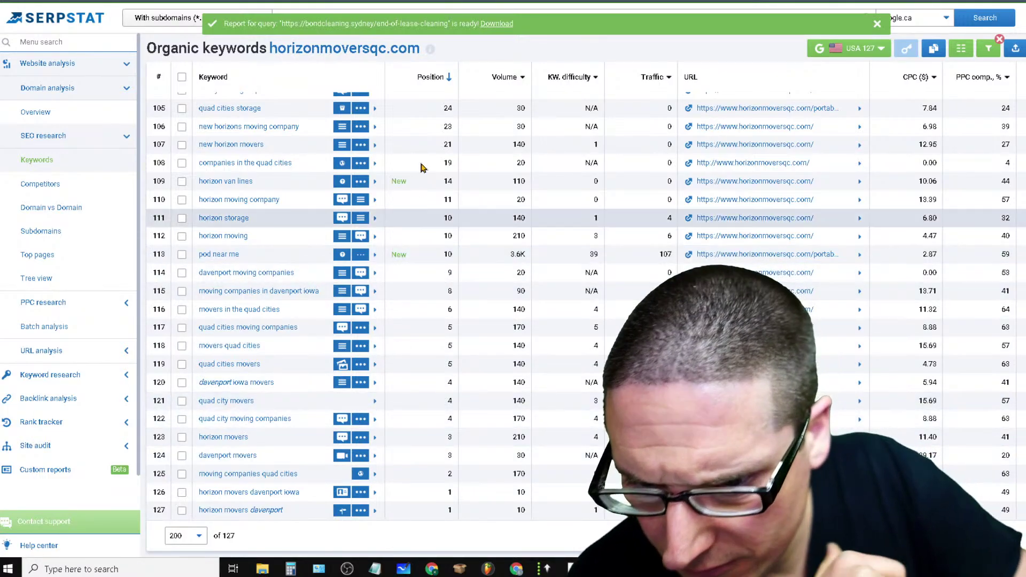
pyautogui.scroll(12, 535, 454)
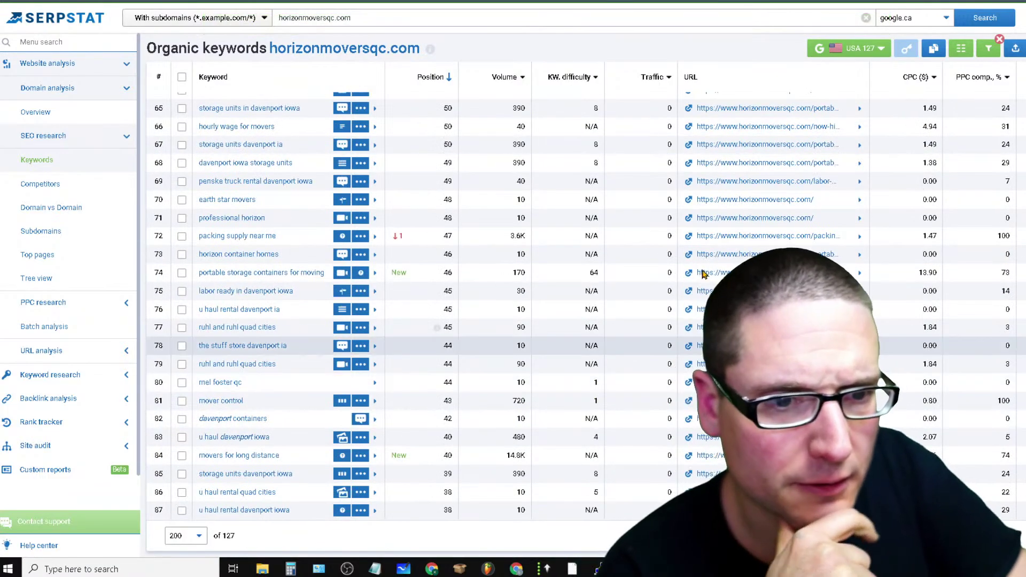
pyautogui.scroll(18, 702, 273)
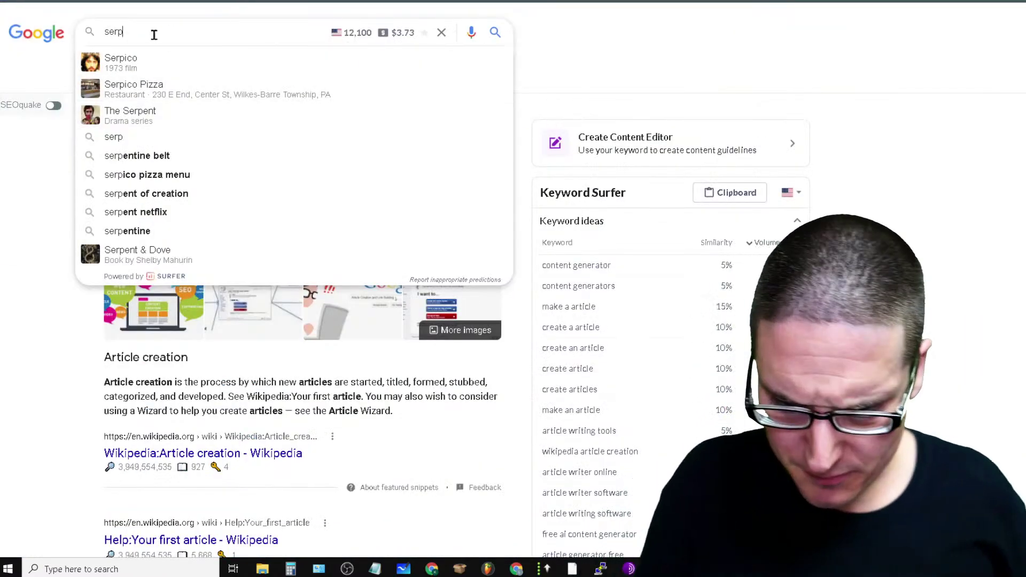
# Search Google for 'serpstat', hit the blocked site, and try its Pricing link
pyautogui.write('stat')
pyautogui.press('Return')
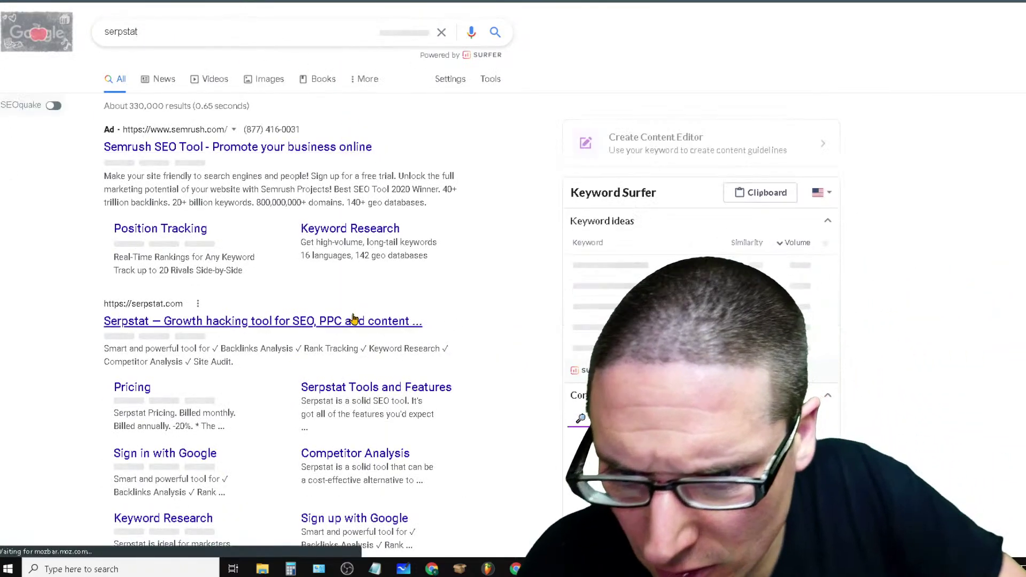
pyautogui.click(351, 321)
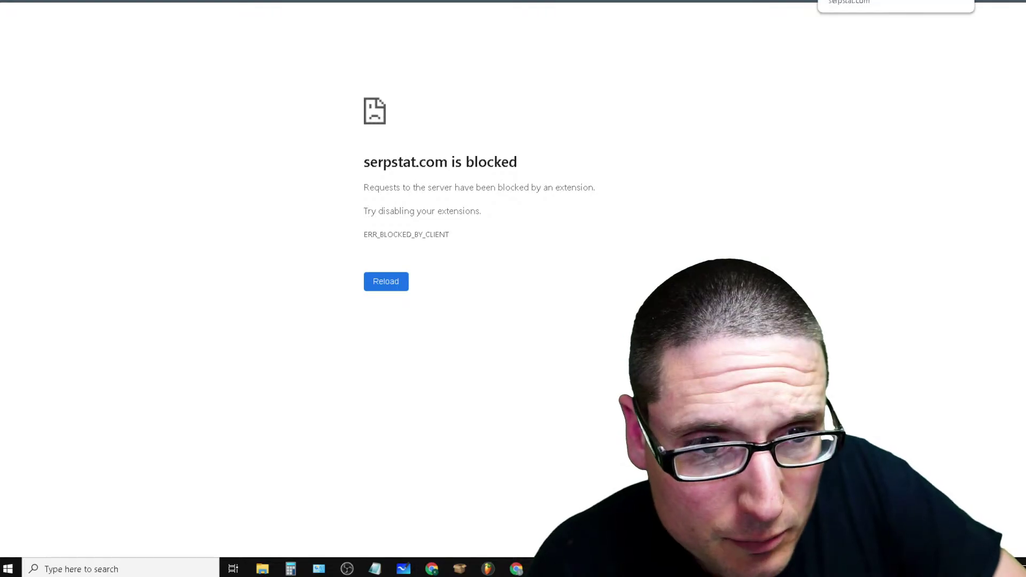
pyautogui.hotkey('alt', 'Left')
pyautogui.click(133, 388)
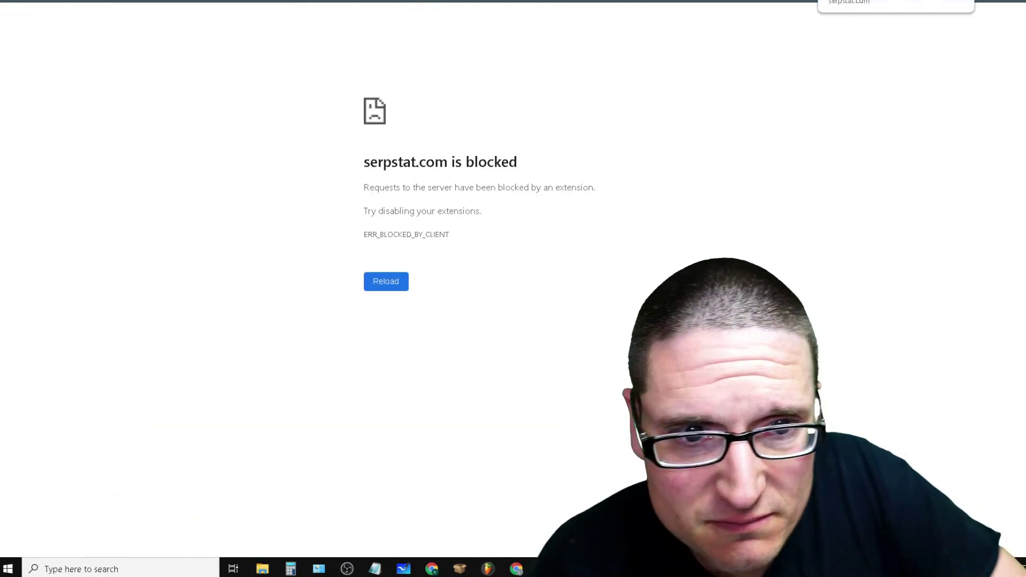
# In an incognito window, open Serpstat Pricing and view annual-billing prices, like the $69 Lite plan
pyautogui.hotkey('alt', 'f')
pyautogui.click(967, 36)
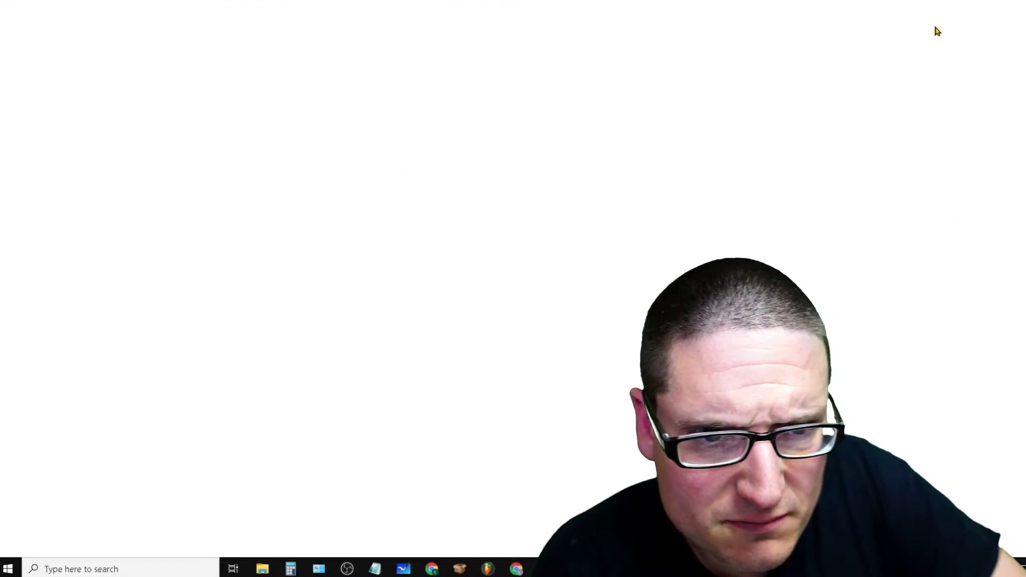
pyautogui.write('ser')
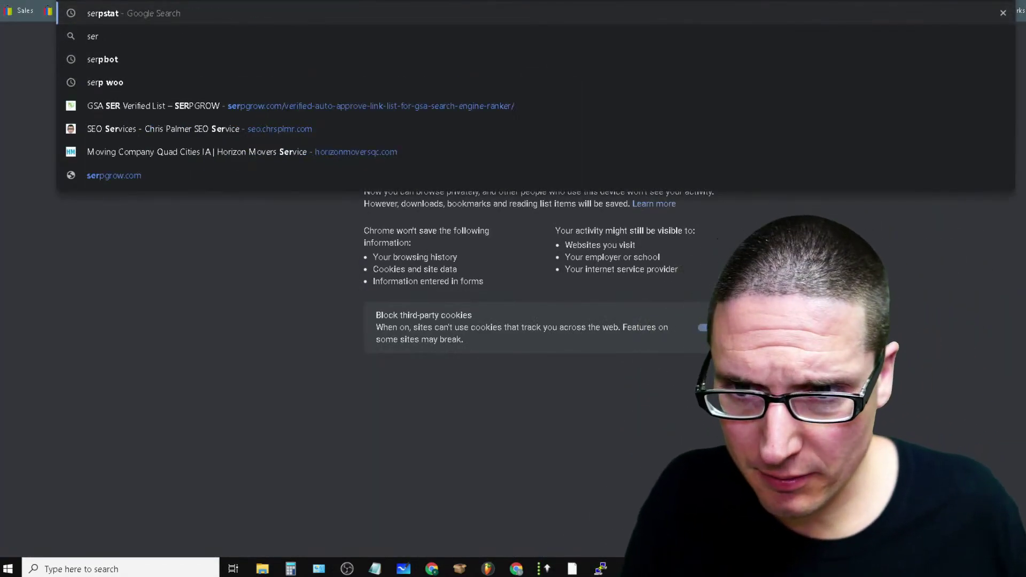
pyautogui.press('Return')
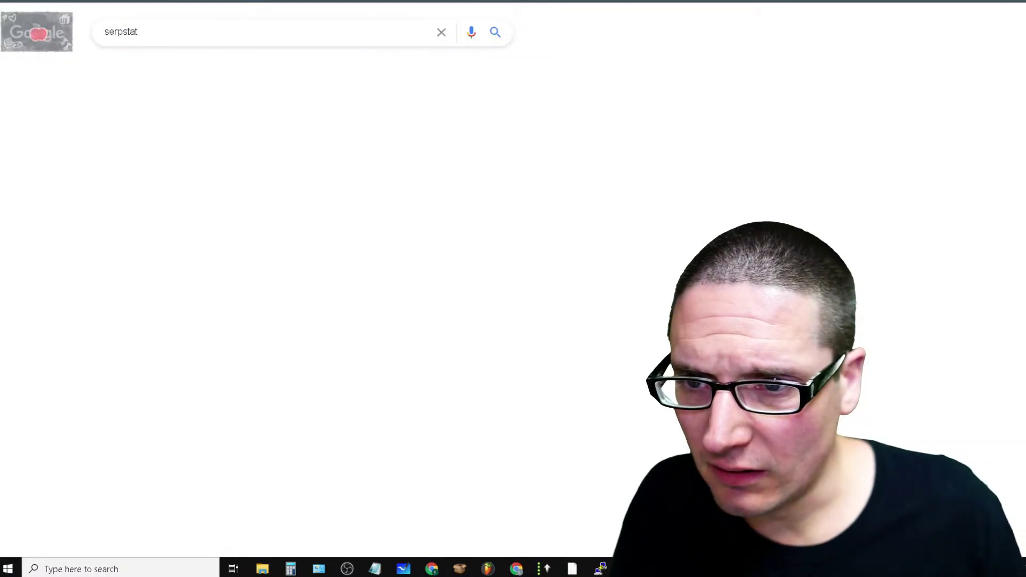
pyautogui.click(130, 198)
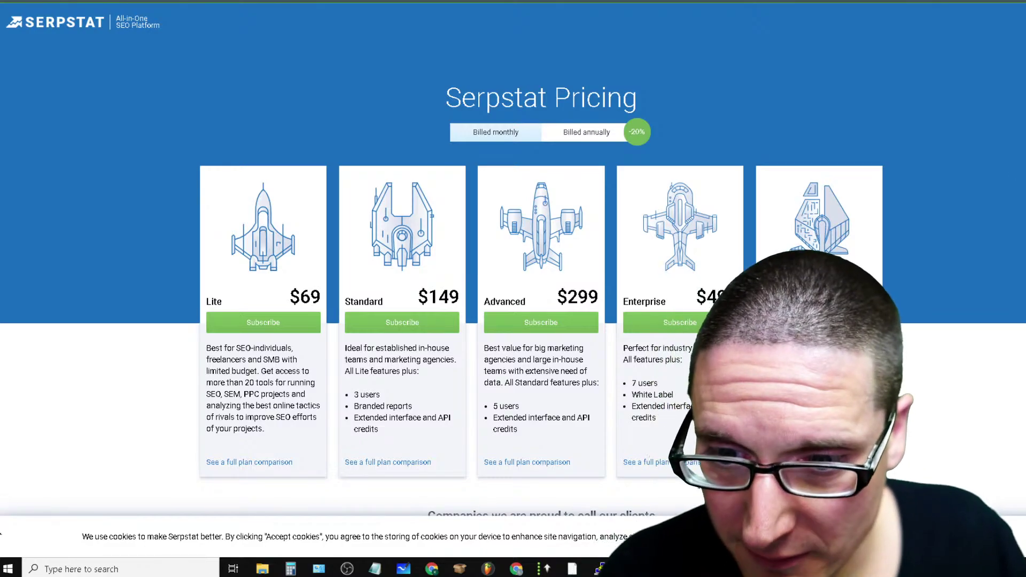
pyautogui.doubleClick(309, 297)
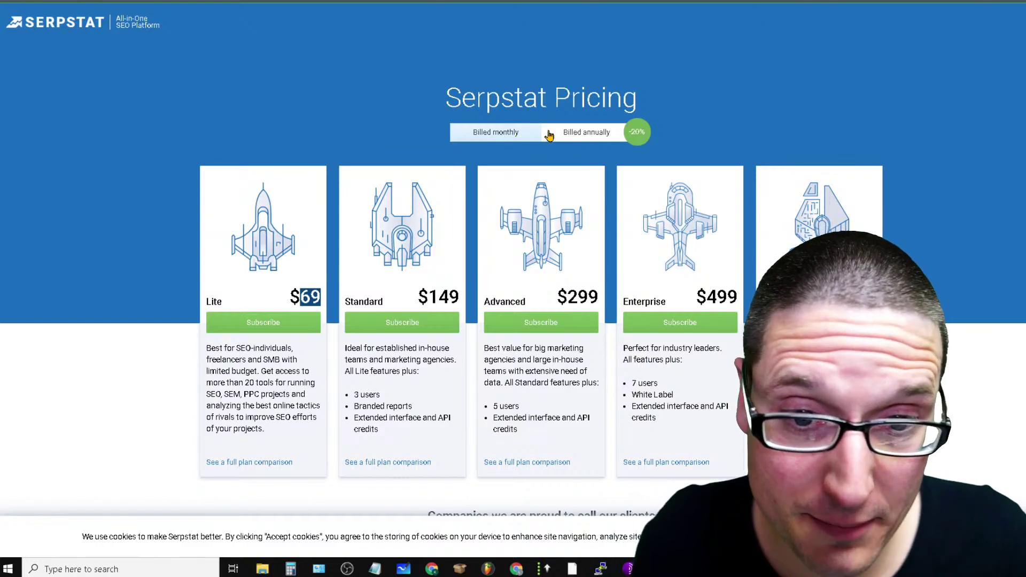
pyautogui.click(595, 137)
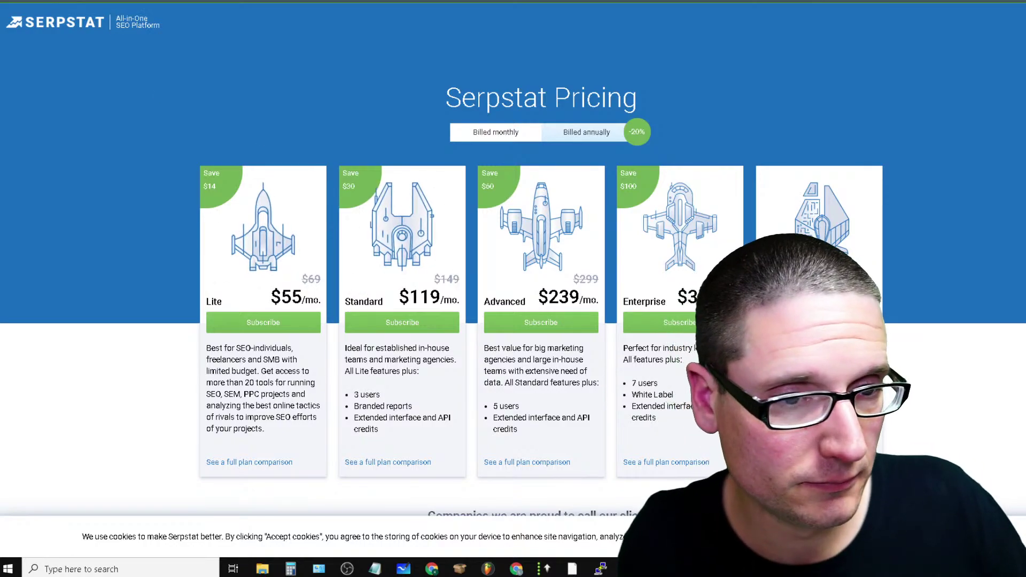
pyautogui.hotkey('ctrl', 'Tab')
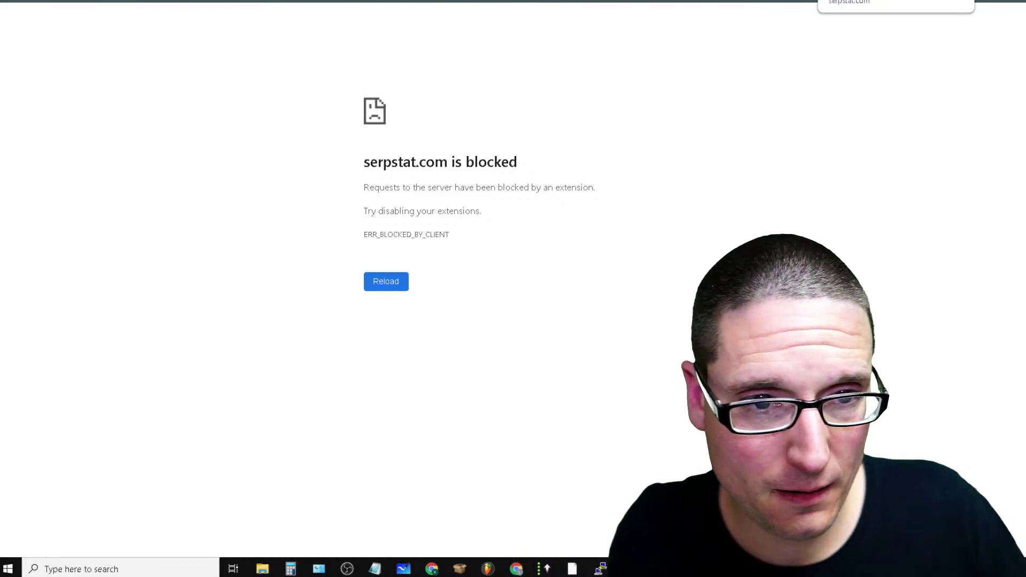
# Cycle through tabs to the Flikover Serpstat access page and open the Access Tools list
pyautogui.hotkey('ctrl', 'Tab')
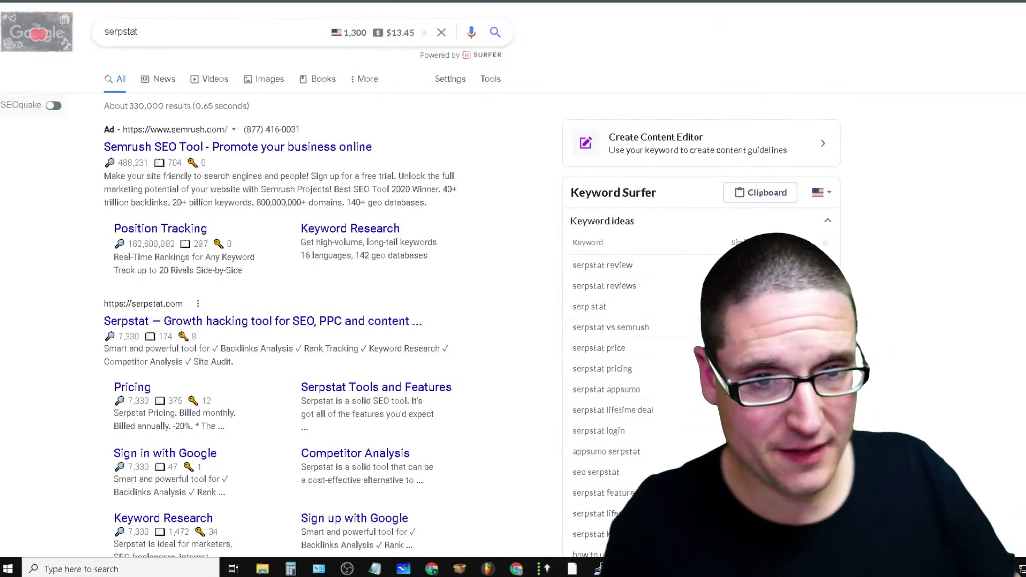
pyautogui.hotkey('ctrl', 'Tab')
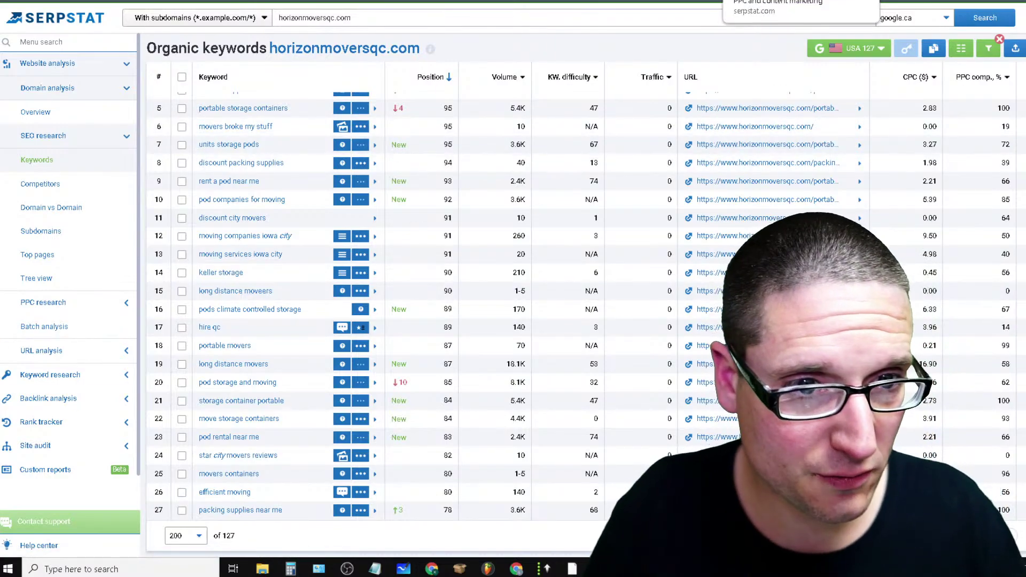
pyautogui.hotkey('ctrl', 'Tab')
pyautogui.hotkey('ctrl', 'Tab')
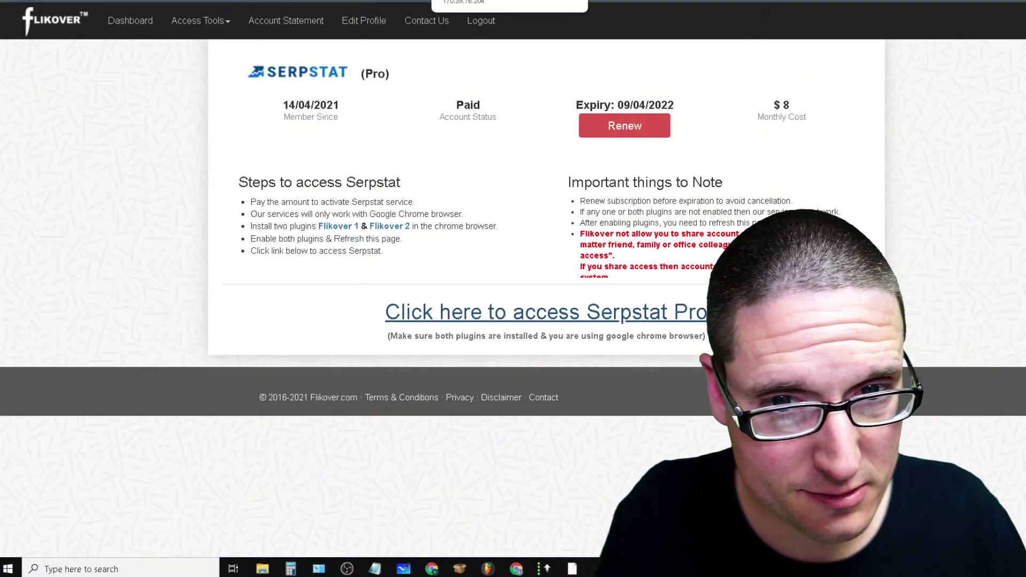
pyautogui.hotkey('ctrl', 'shift', 'Tab')
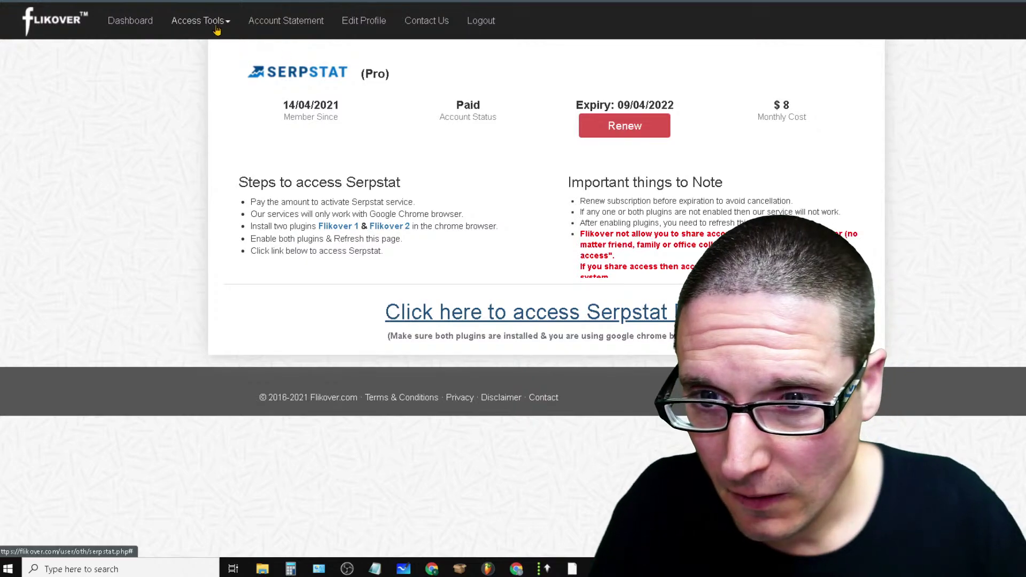
pyautogui.click(211, 21)
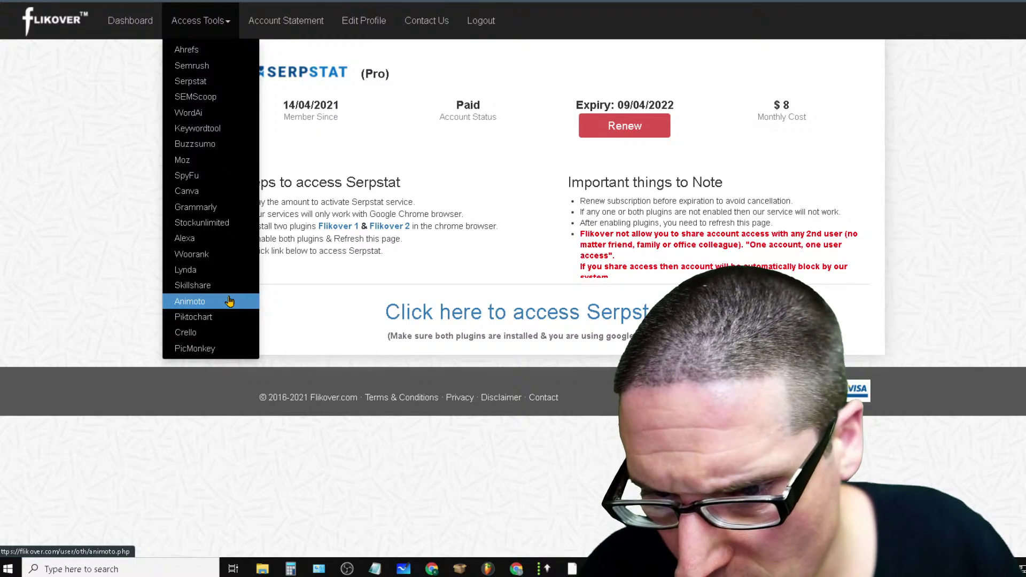
# Launch Piktochart from Flikover's tools list and browse the dashboard's folders
pyautogui.click(238, 319)
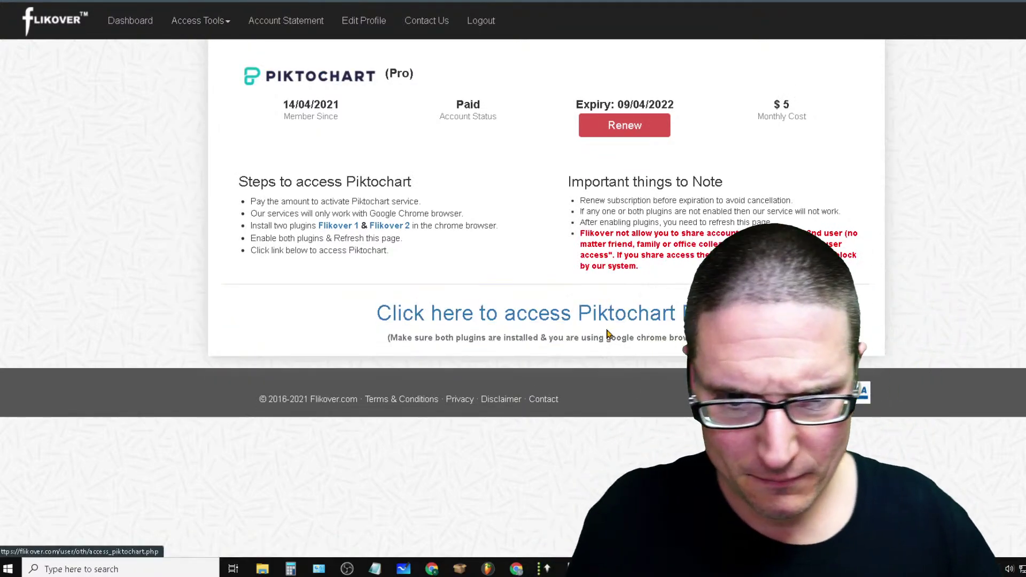
pyautogui.click(609, 321)
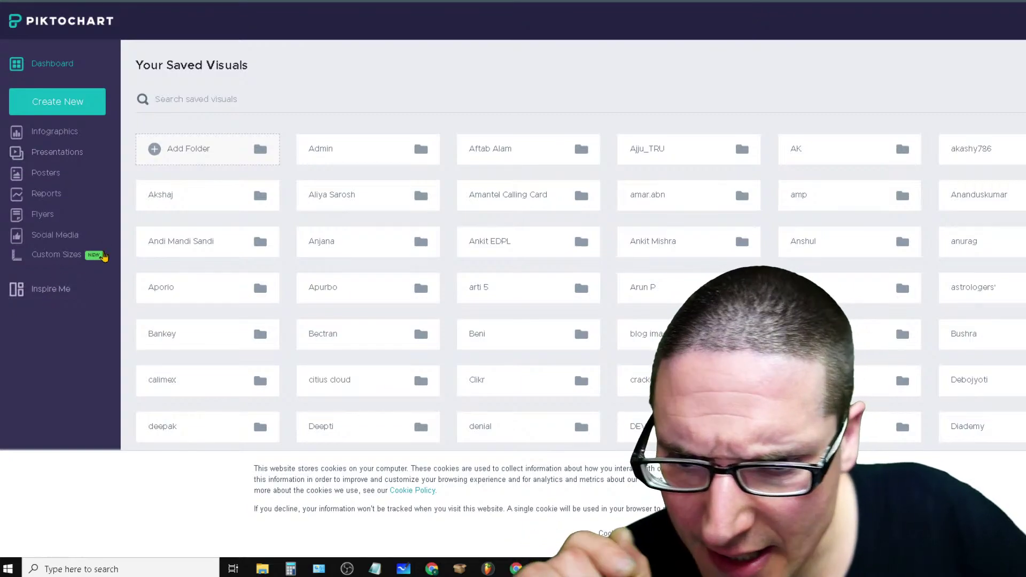
pyautogui.scroll(-20, 476, 354)
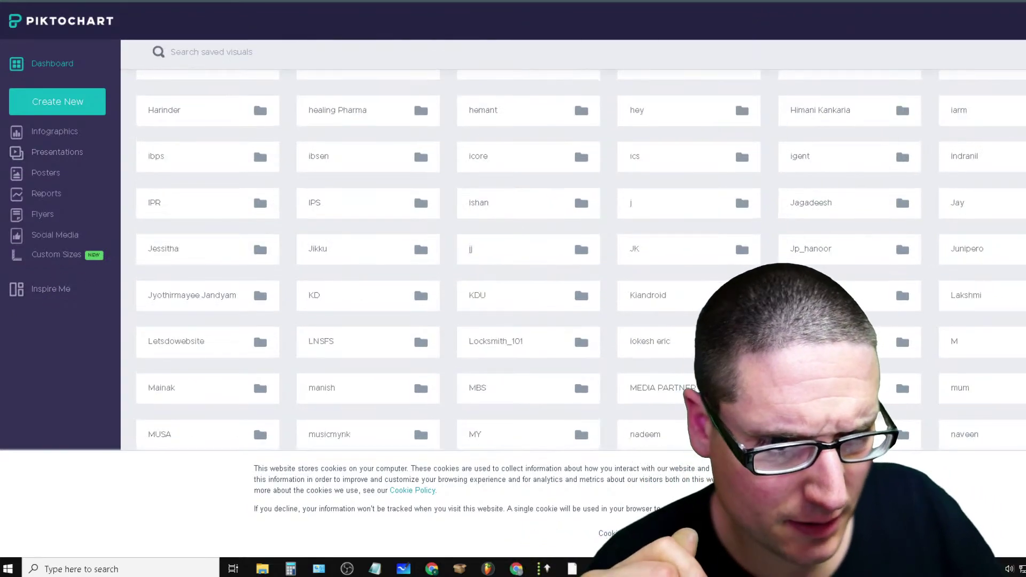
pyautogui.scroll(12, 903, 386)
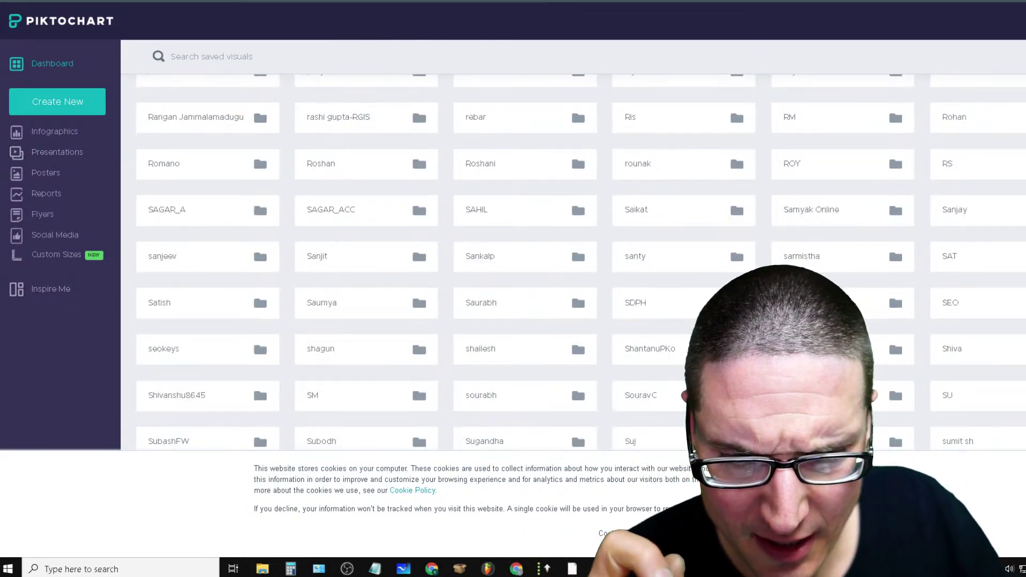
pyautogui.scroll(8, 904, 386)
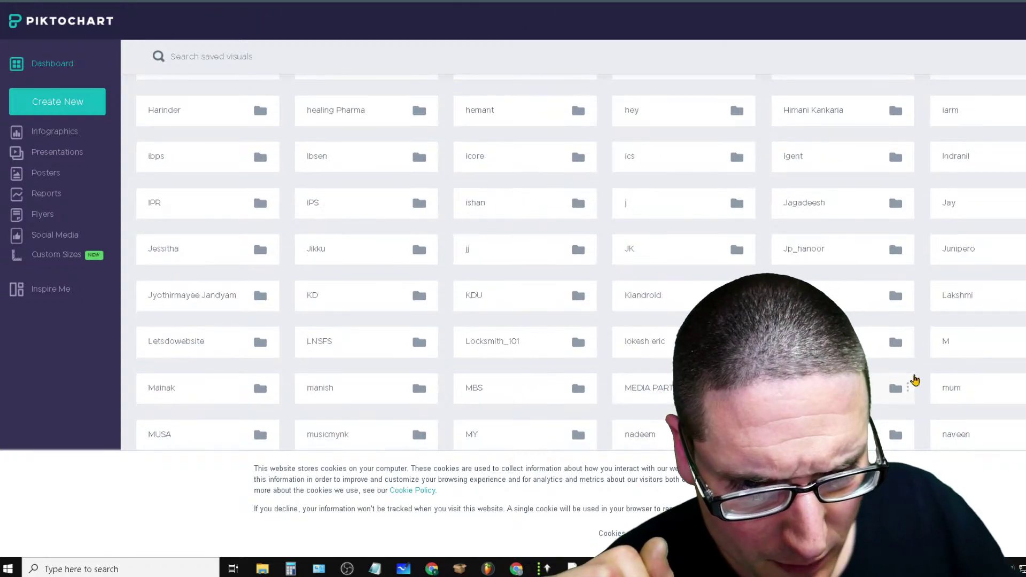
pyautogui.scroll(-3, 915, 380)
pyautogui.scroll(-3, 603, 405)
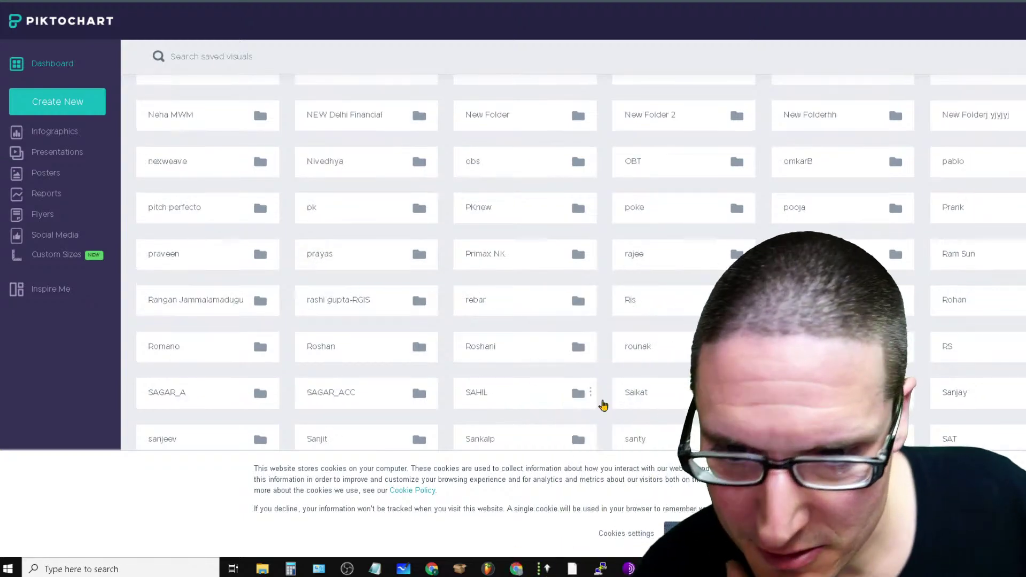
pyautogui.scroll(-7, 334, 257)
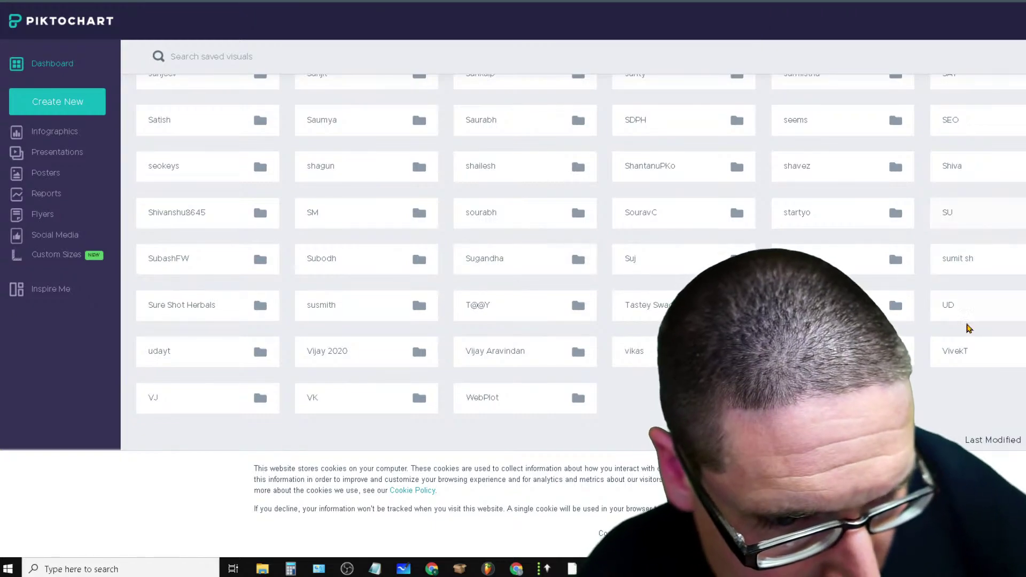
pyautogui.scroll(10, 969, 329)
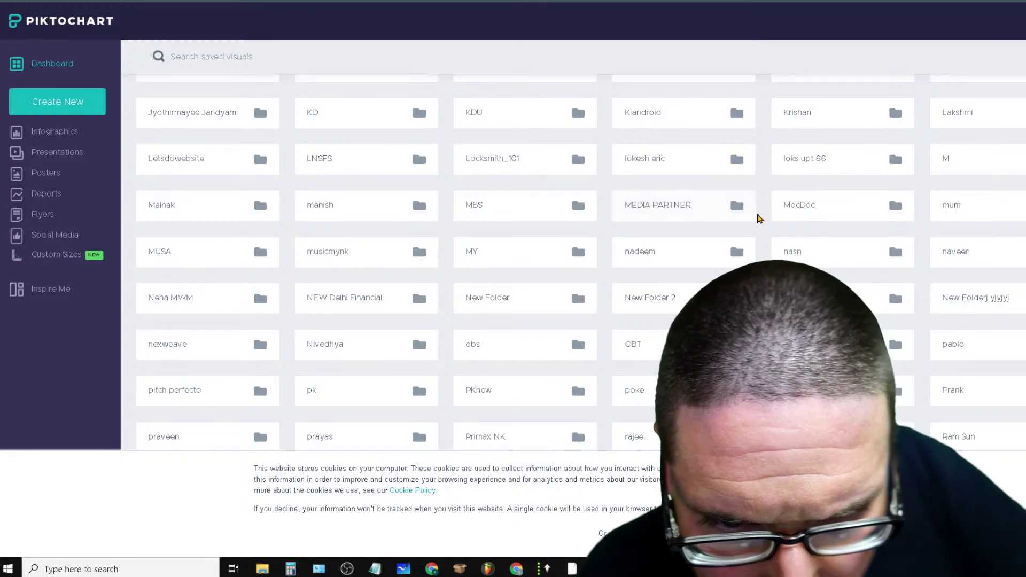
# Open the MEDIA PARTNER folder, then the Locksmith_101 folder, and start a new visual
pyautogui.click(663, 214)
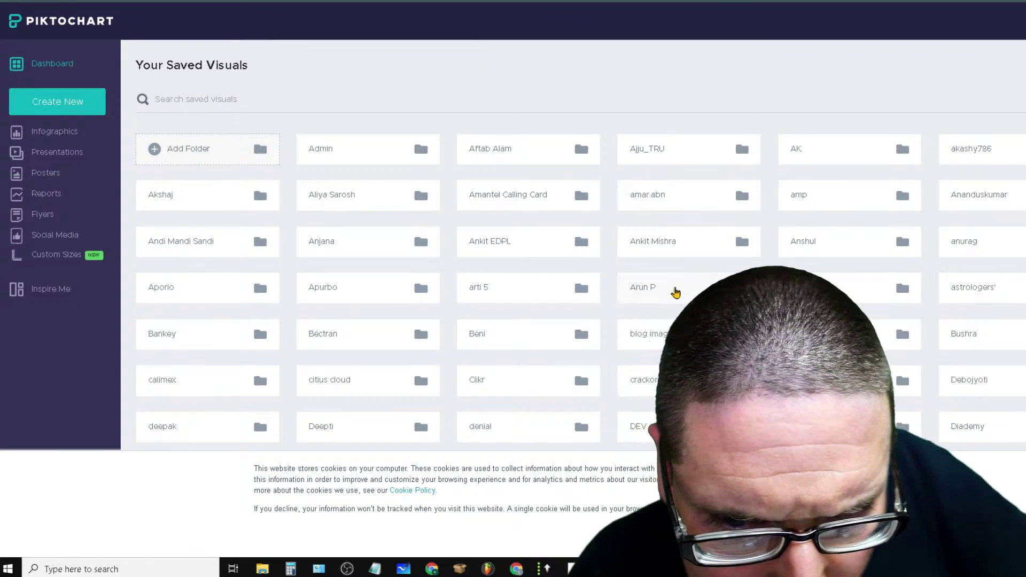
pyautogui.scroll(-10, 639, 317)
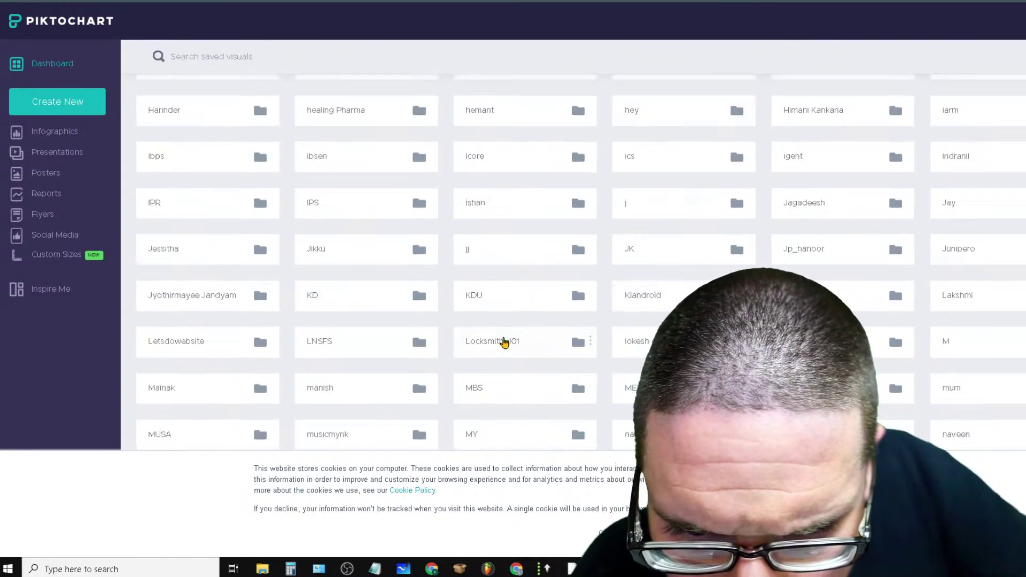
pyautogui.click(591, 345)
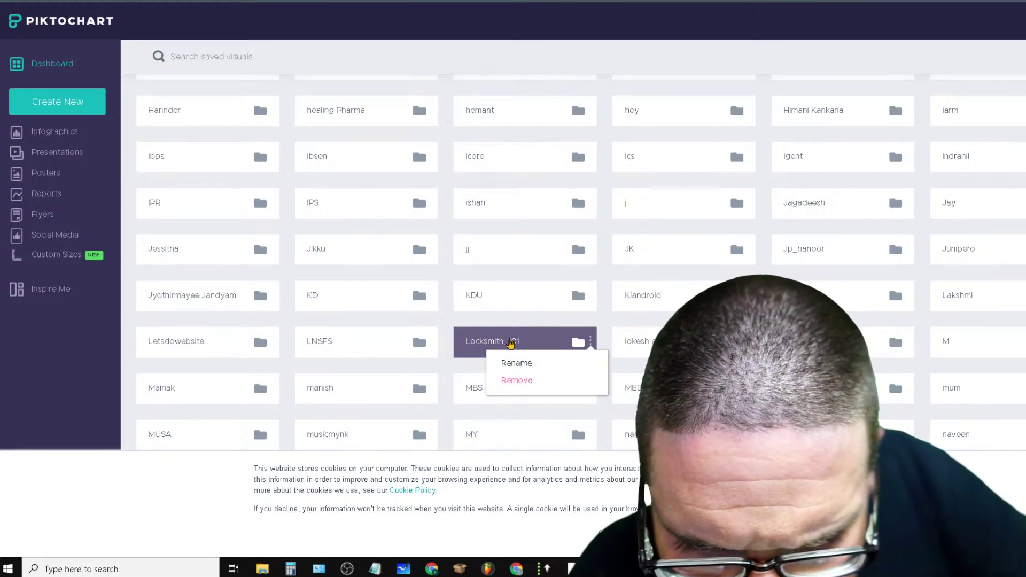
pyautogui.click(538, 344)
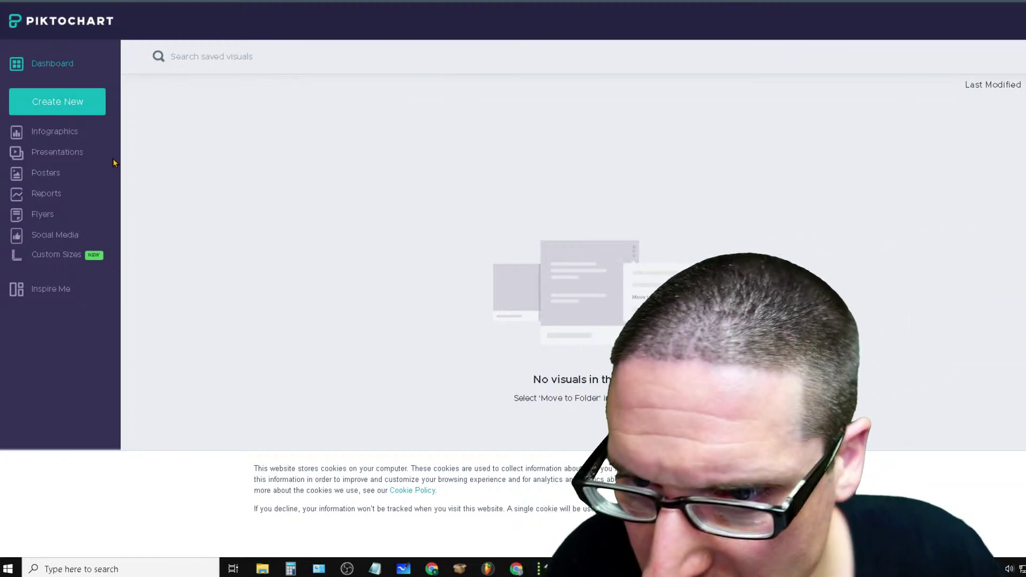
pyautogui.click(47, 95)
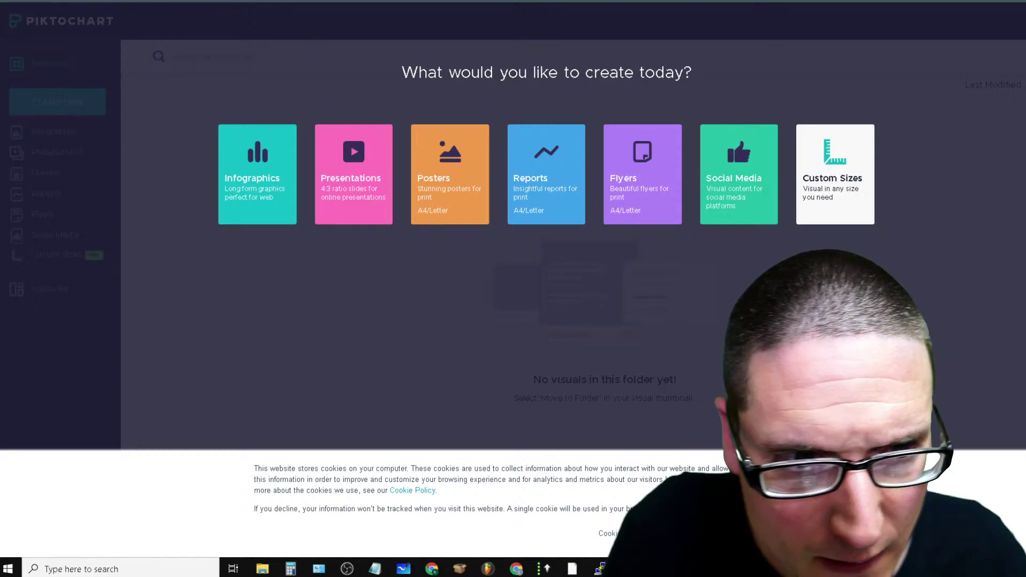
# Dismiss the create chooser and search Google for 'piktochart' in a new tab, opening its site
pyautogui.press('Escape')
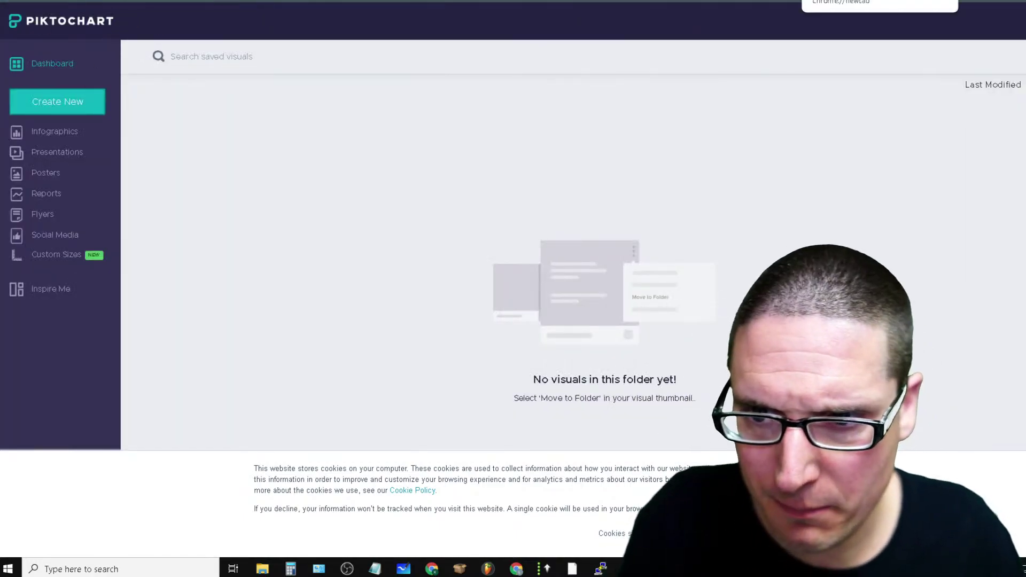
pyautogui.hotkey('ctrl', 't')
pyautogui.click(531, 208)
pyautogui.write('p')
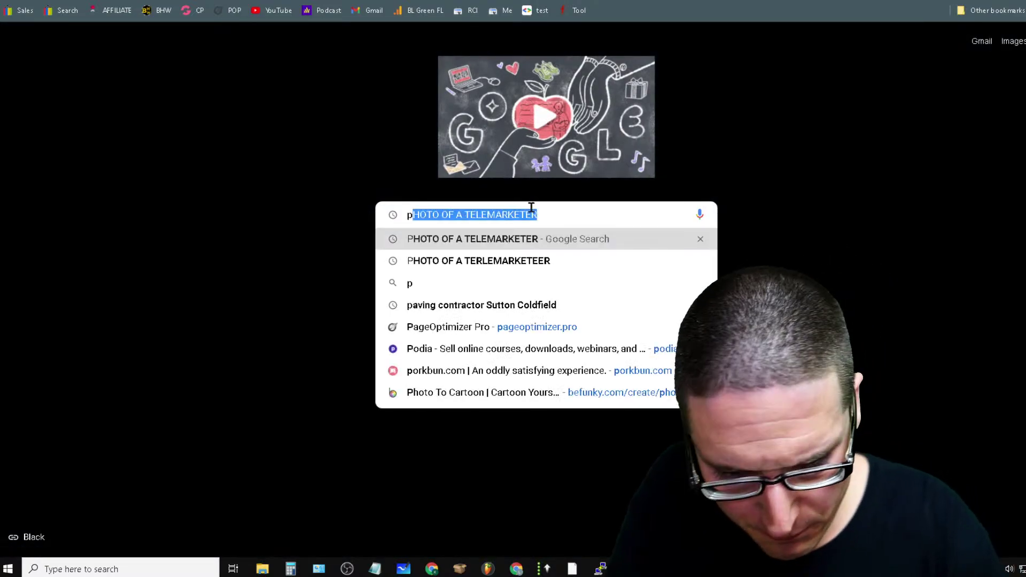
pyautogui.write('iktoc')
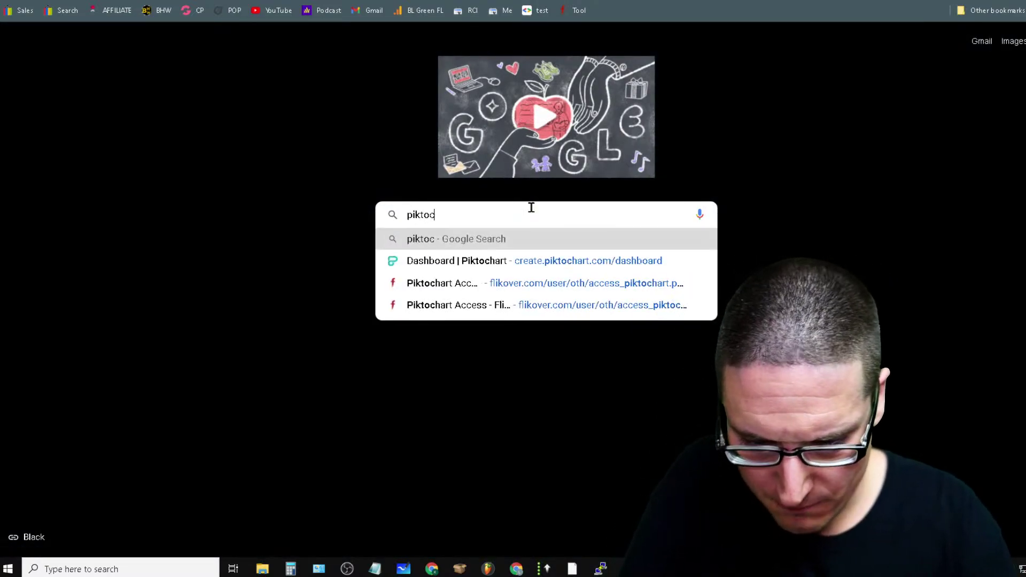
pyautogui.write('hart')
pyautogui.press('Return')
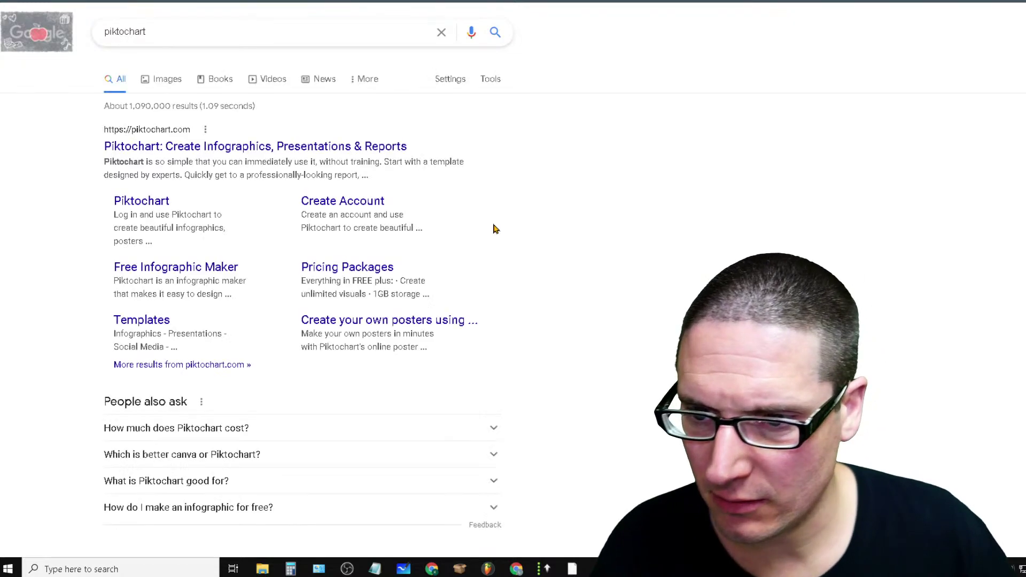
pyautogui.click(150, 144)
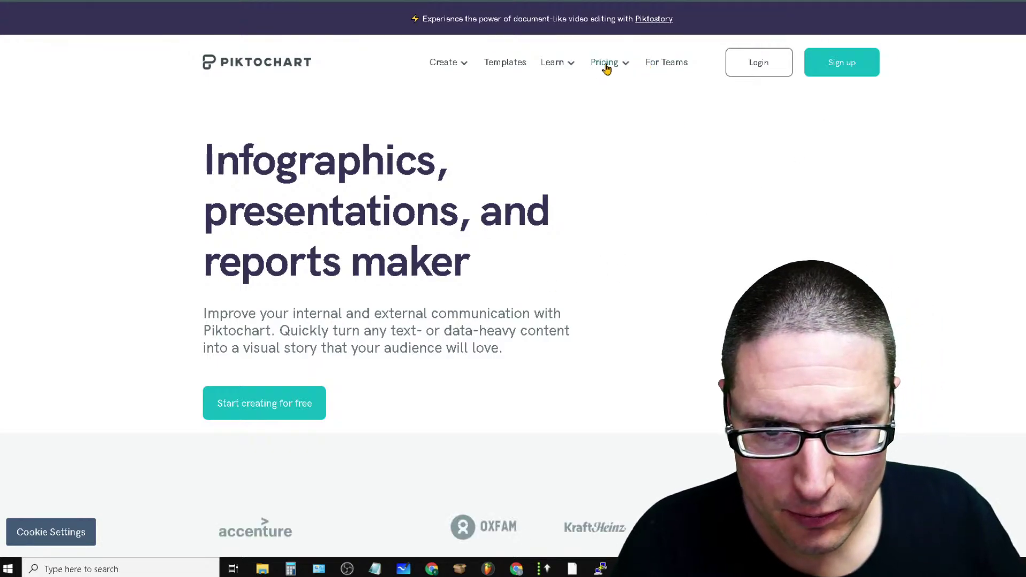
# Review Pricing Packages, highlighting the Free plan's $0 and 5 active visuals and the Pro features
pyautogui.moveTo(618, 64)
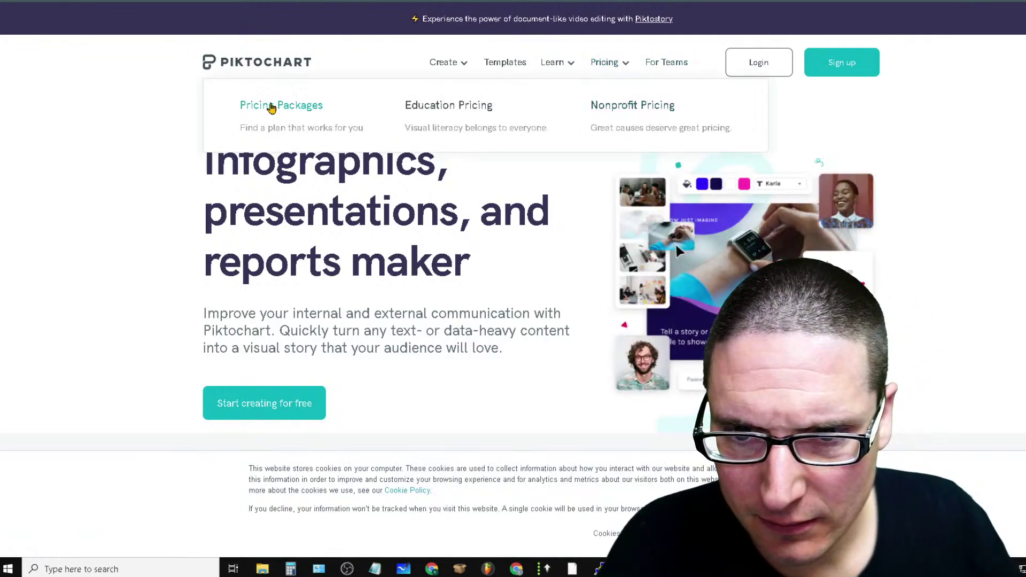
pyautogui.click(291, 109)
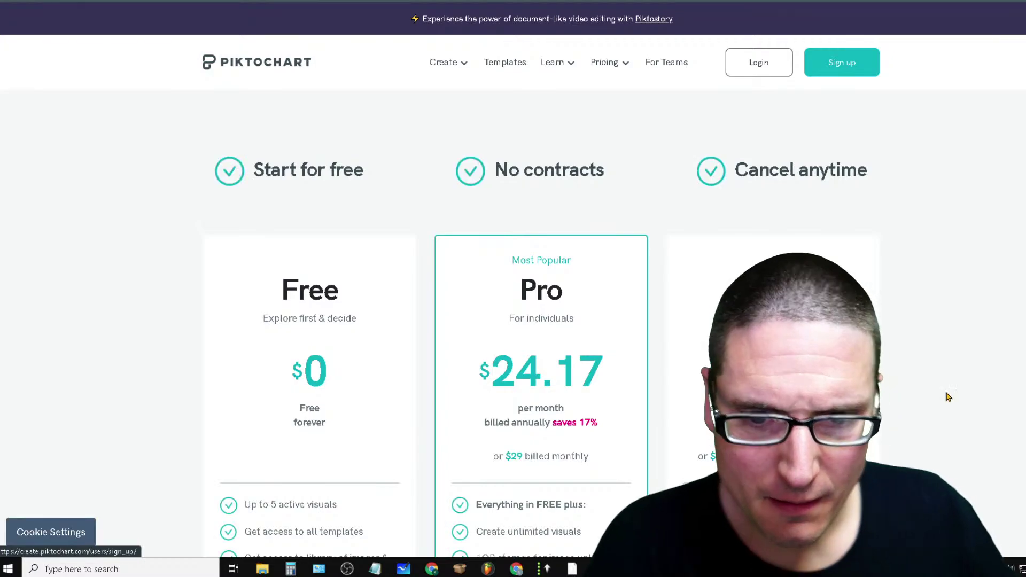
pyautogui.moveTo(350, 377); pyautogui.dragTo(234, 379)
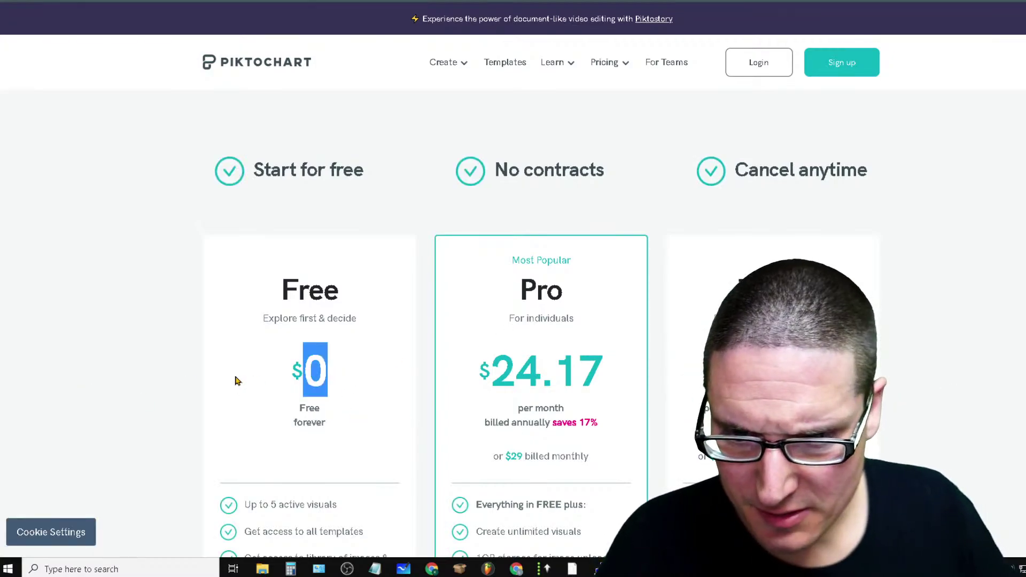
pyautogui.scroll(-10, 323, 401)
pyautogui.scroll(7, 308, 374)
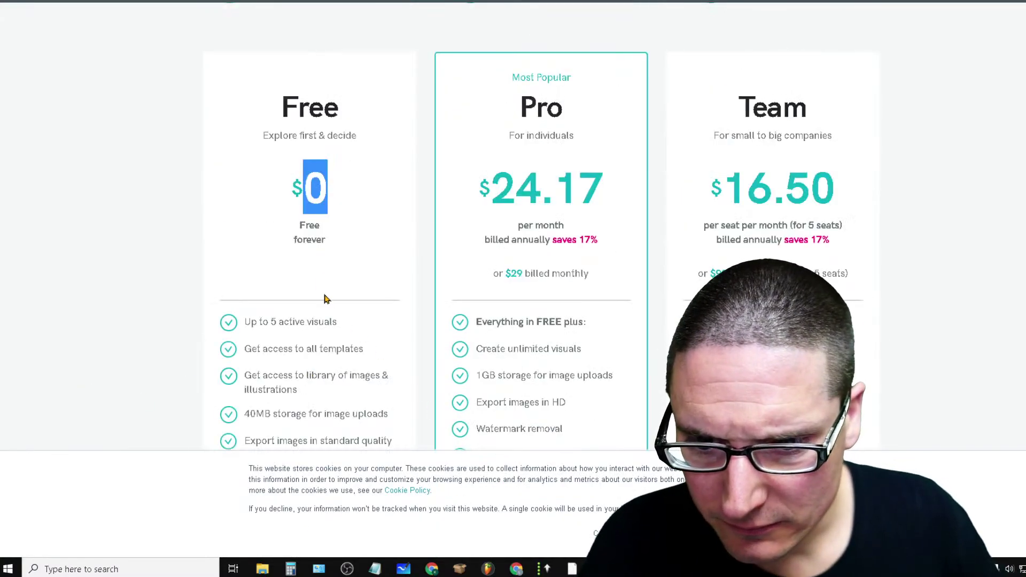
pyautogui.moveTo(360, 334); pyautogui.dragTo(225, 334)
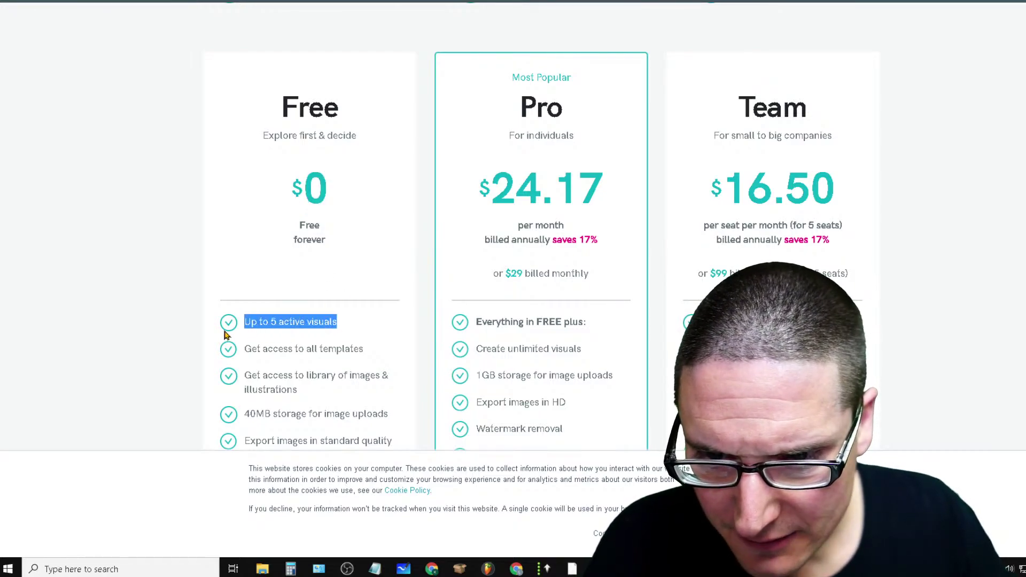
pyautogui.moveTo(621, 322); pyautogui.dragTo(452, 325)
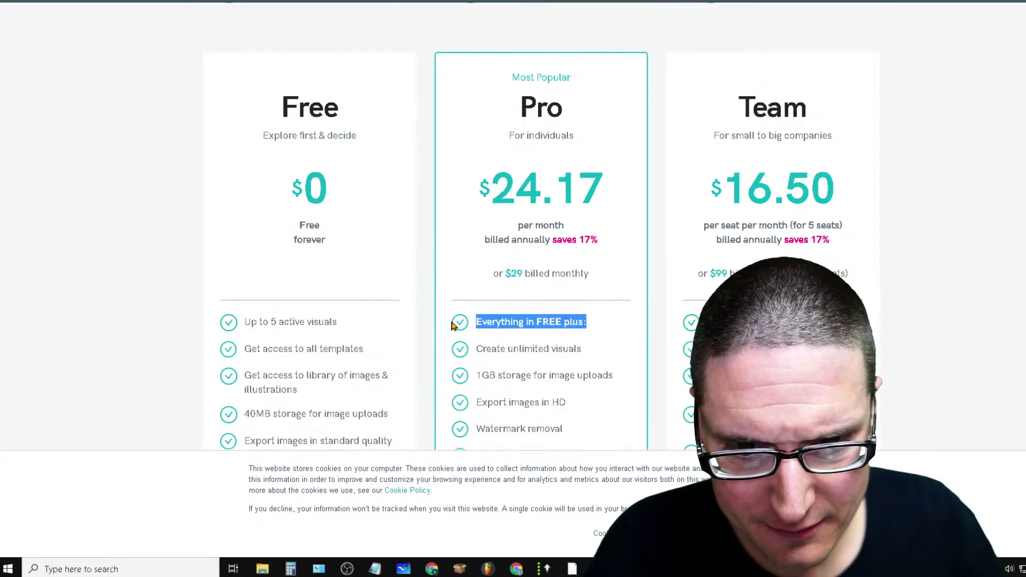
pyautogui.moveTo(585, 354); pyautogui.dragTo(576, 214)
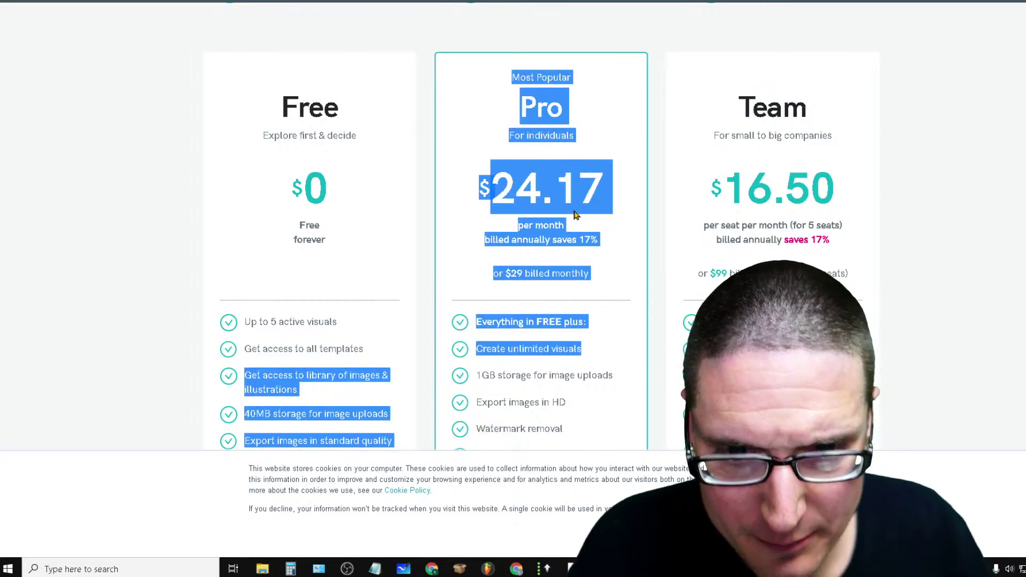
pyautogui.click(464, 105)
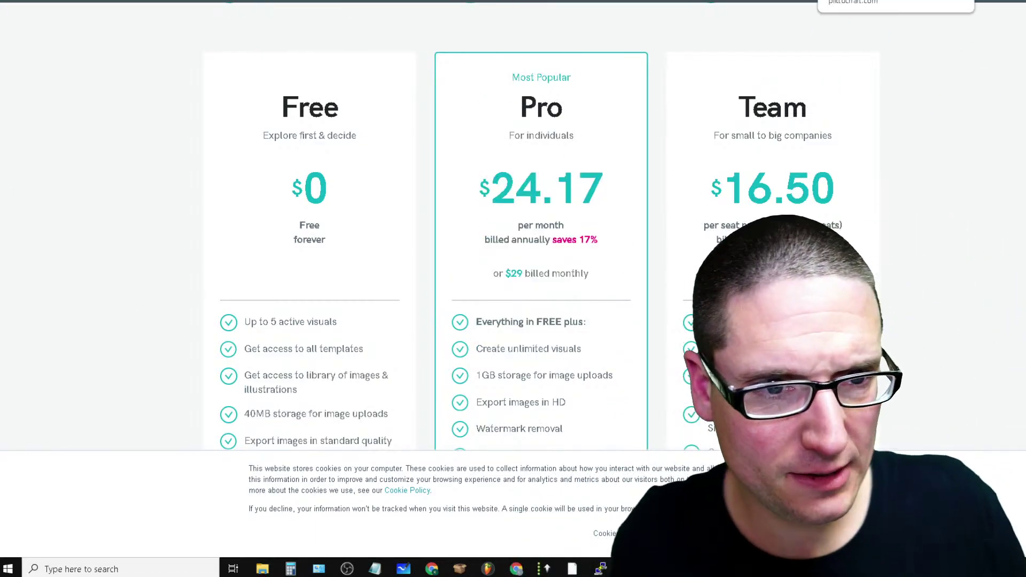
pyautogui.hotkey('ctrl', 'w')
pyautogui.hotkey('ctrl', 'Tab')
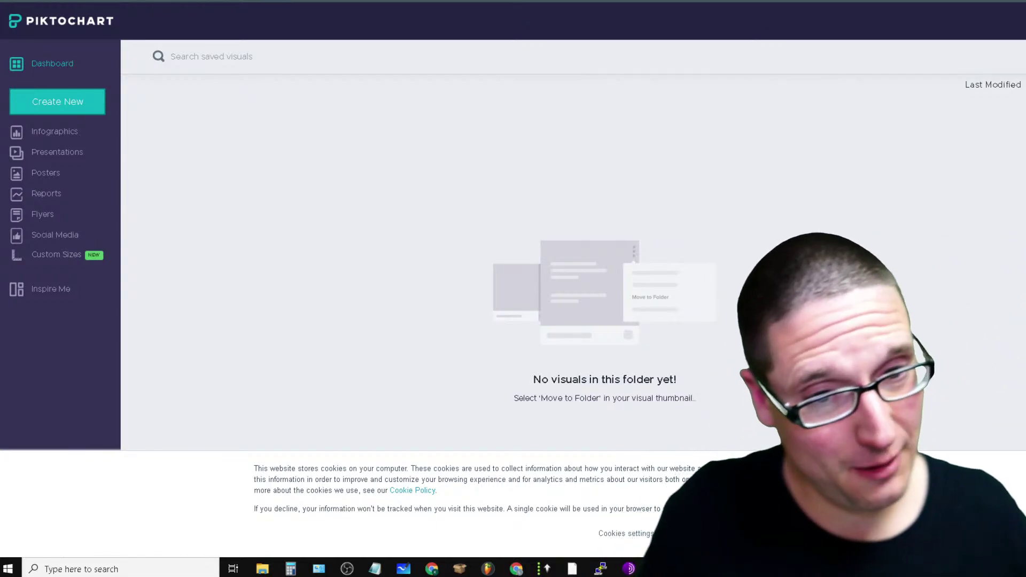
# Launch Stockunlimited from Flikover's tools list and search for 'article creation'
pyautogui.click(715, 13)
pyautogui.click(201, 24)
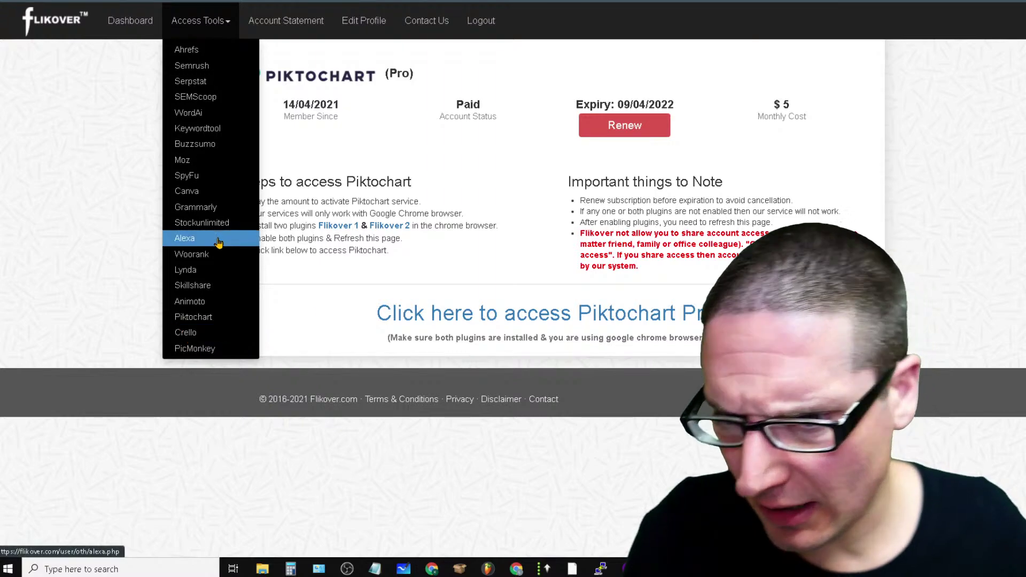
pyautogui.click(220, 223)
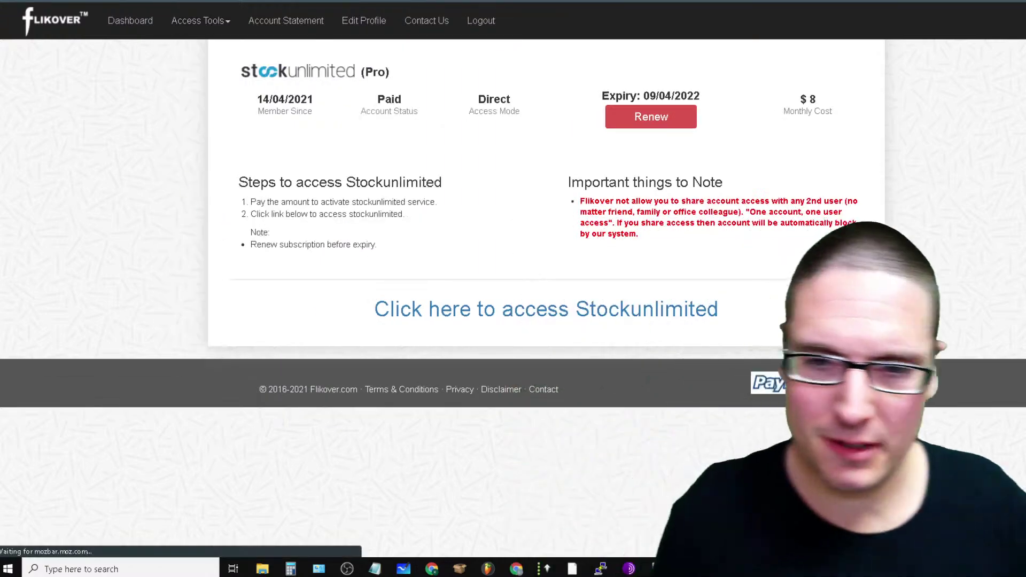
pyautogui.click(606, 311)
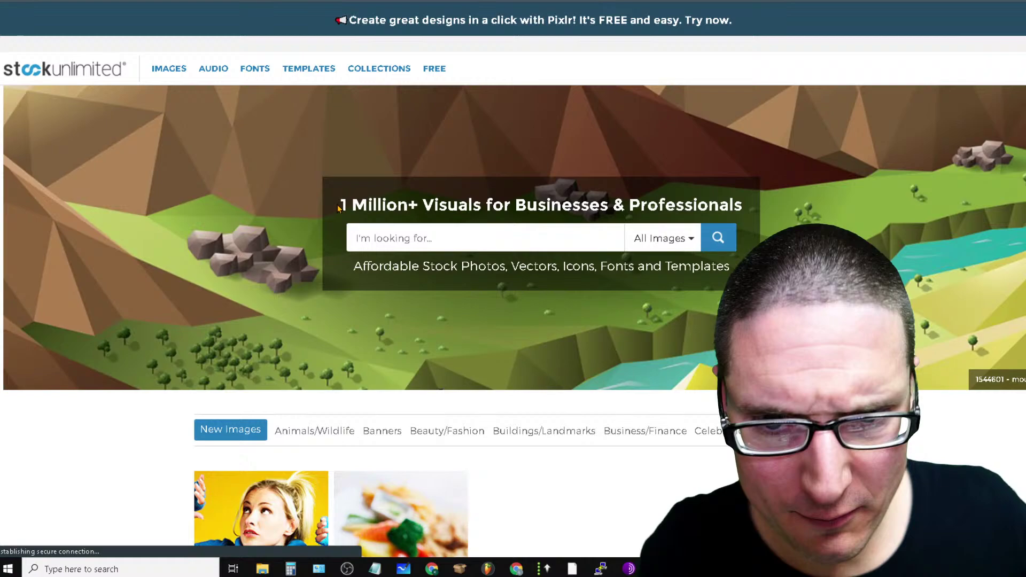
pyautogui.moveTo(339, 208); pyautogui.dragTo(737, 211)
pyautogui.click(448, 252)
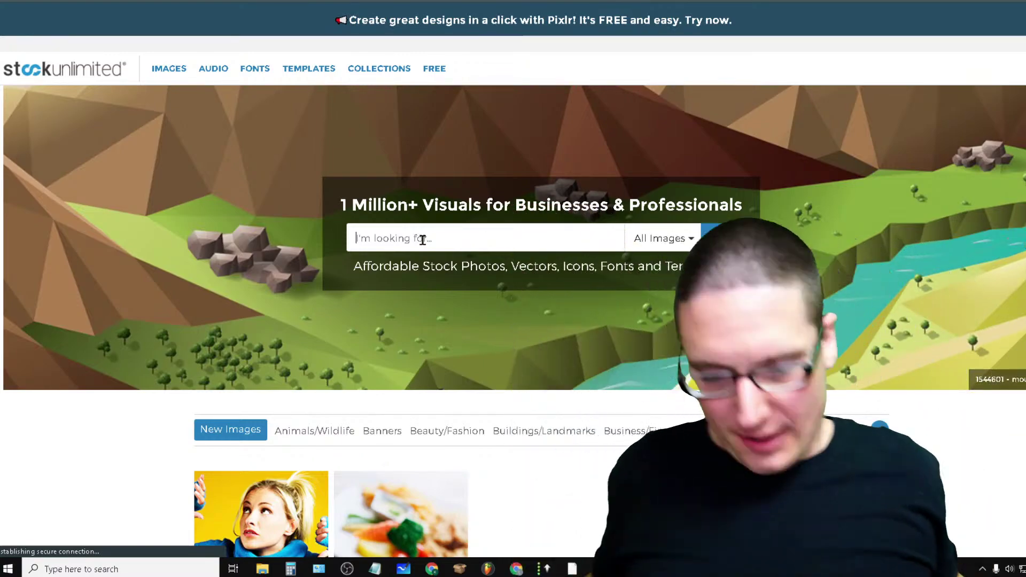
pyautogui.write('art')
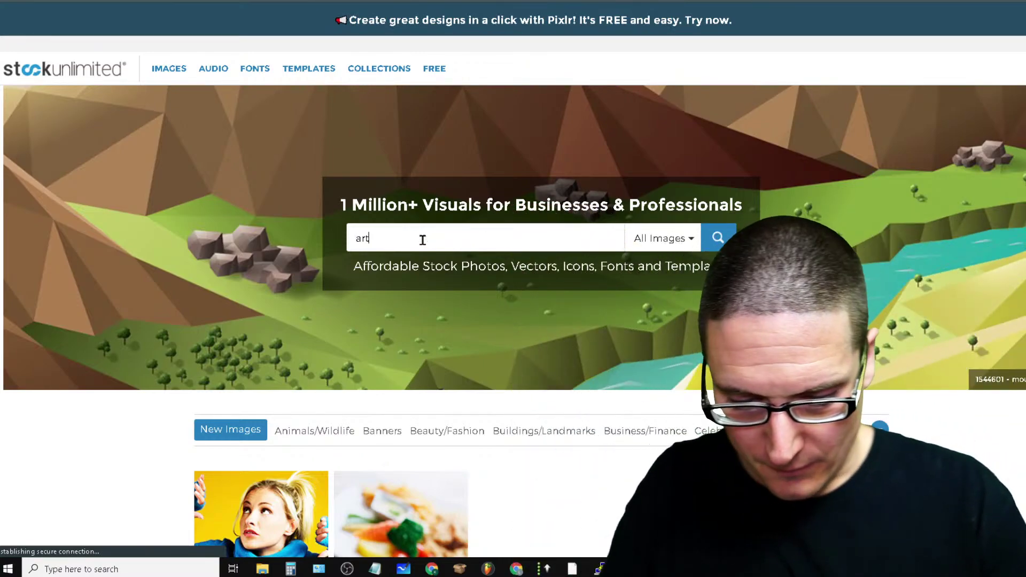
pyautogui.write('icle creation')
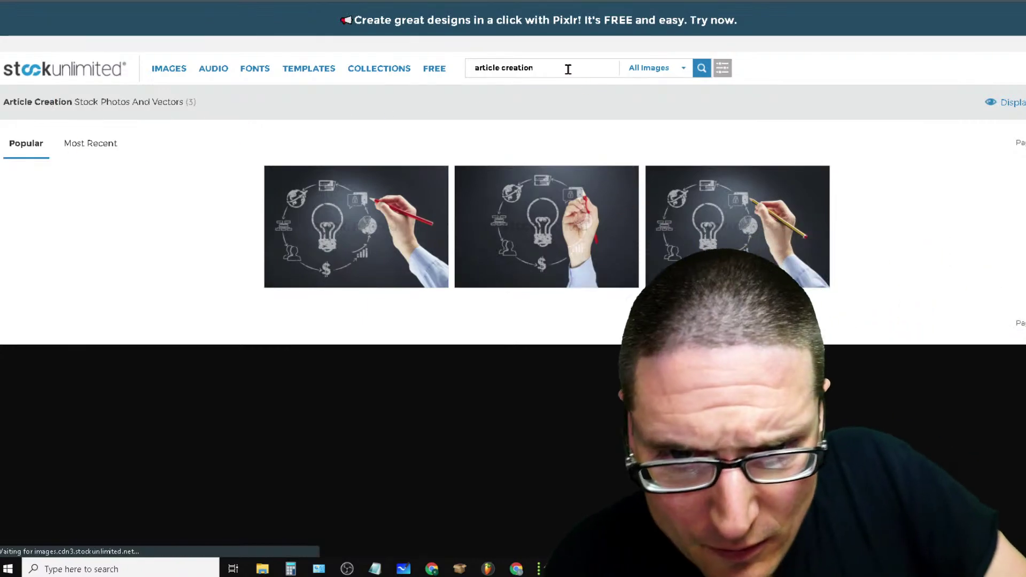
# Search 'a.i' instead and download the blue 'Various objects' illustration as 1237305.jpg
pyautogui.tripleClick(567, 74)
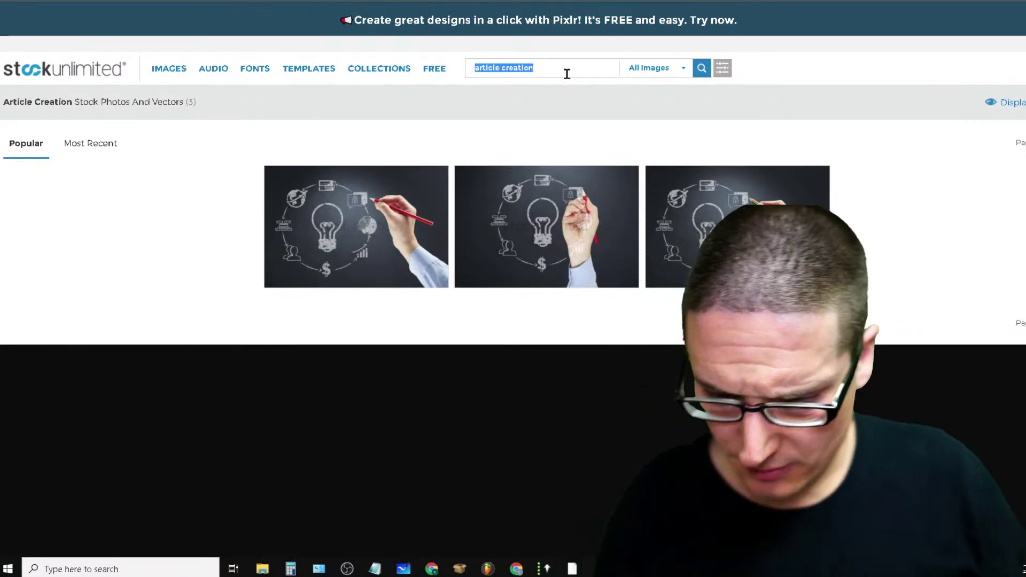
pyautogui.write('a')
pyautogui.write('.i')
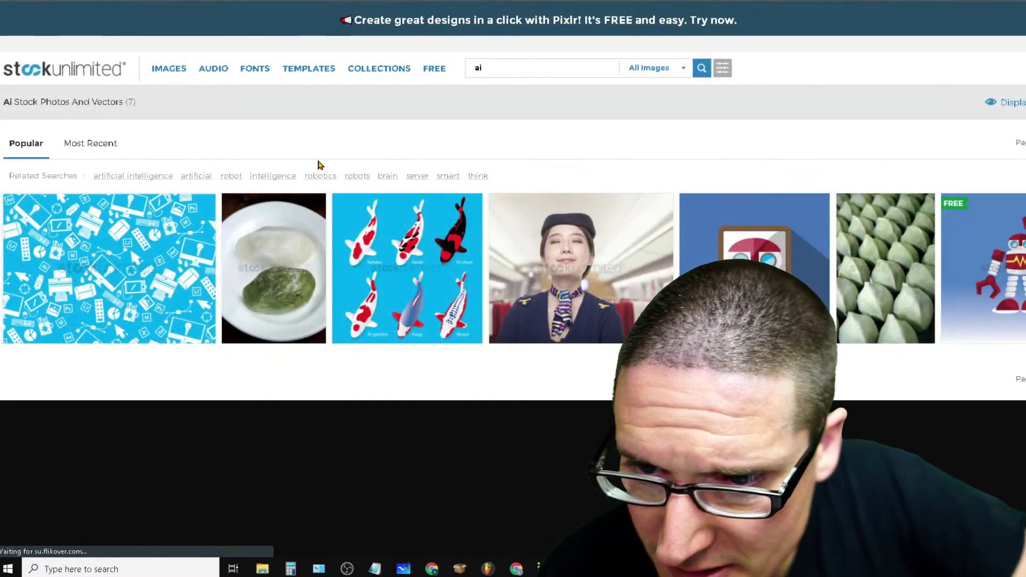
pyautogui.moveTo(111, 236)
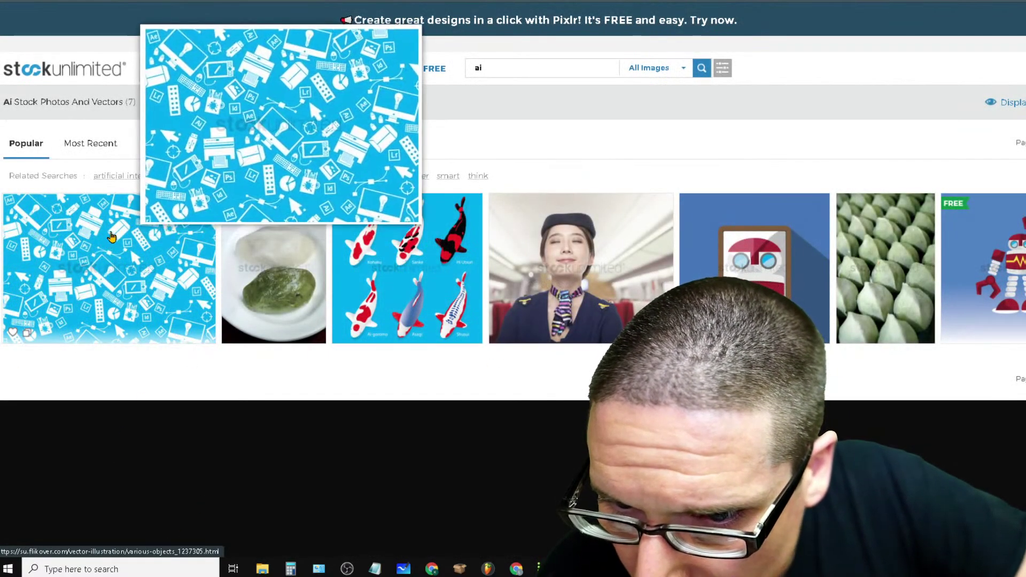
pyautogui.click(104, 304)
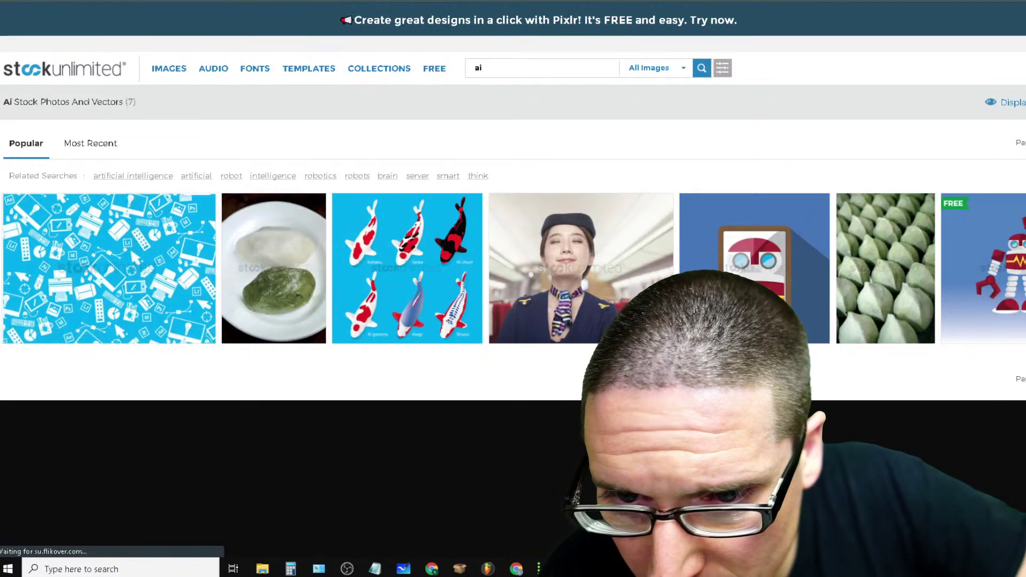
pyautogui.moveTo(114, 267)
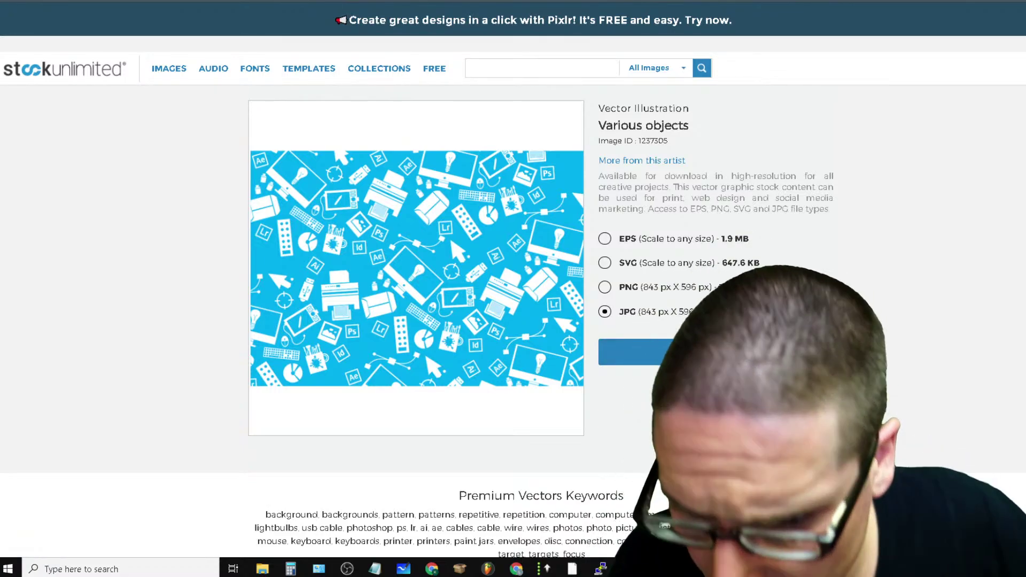
pyautogui.click(615, 356)
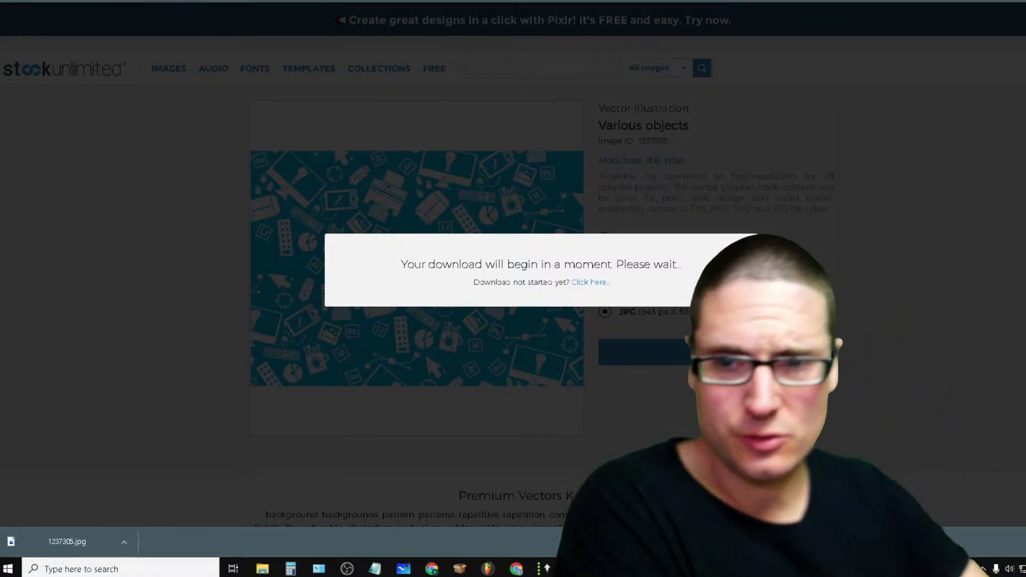
pyautogui.hotkey('ctrl', 't')
# Search Google for 'stockunlimited' and check its Pricing page
pyautogui.click(531, 219)
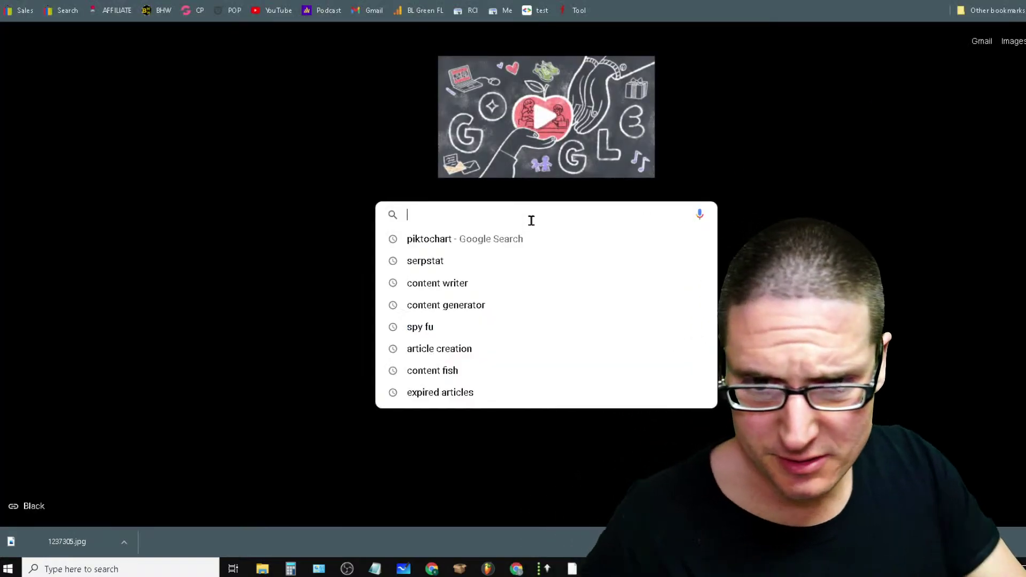
pyautogui.write('stockun')
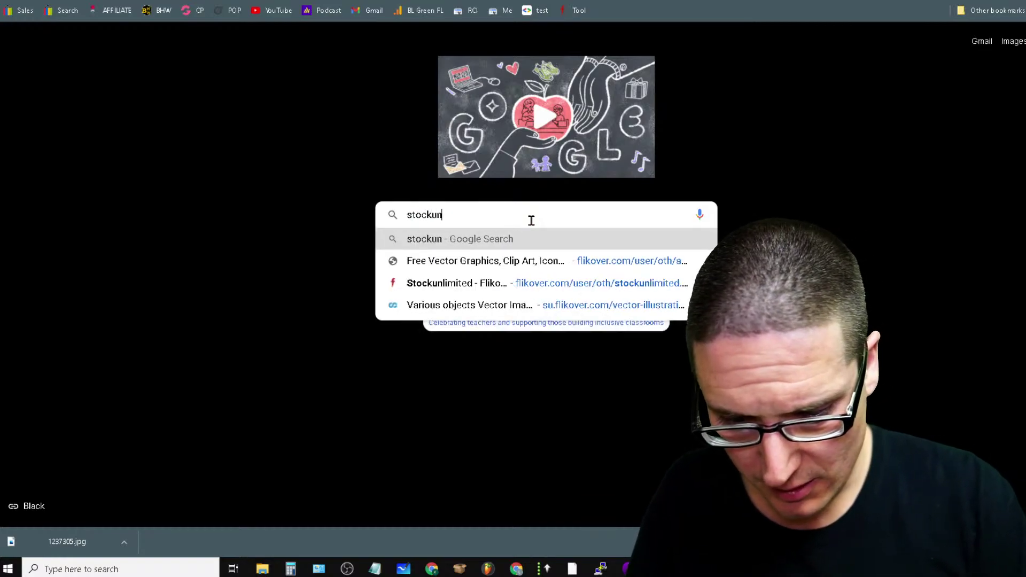
pyautogui.write('limited')
pyautogui.press('Return')
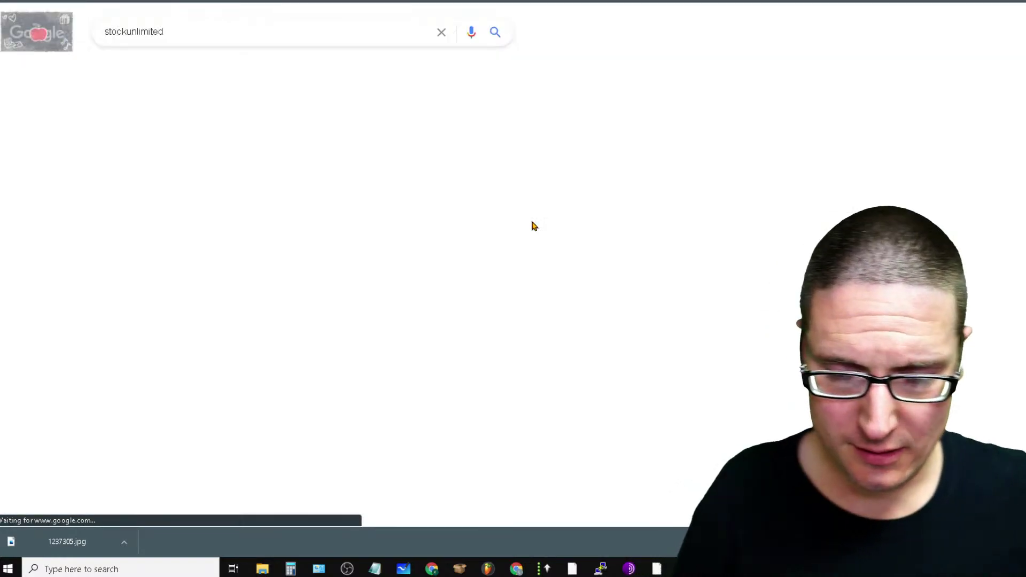
pyautogui.scroll(-5, 189, 289)
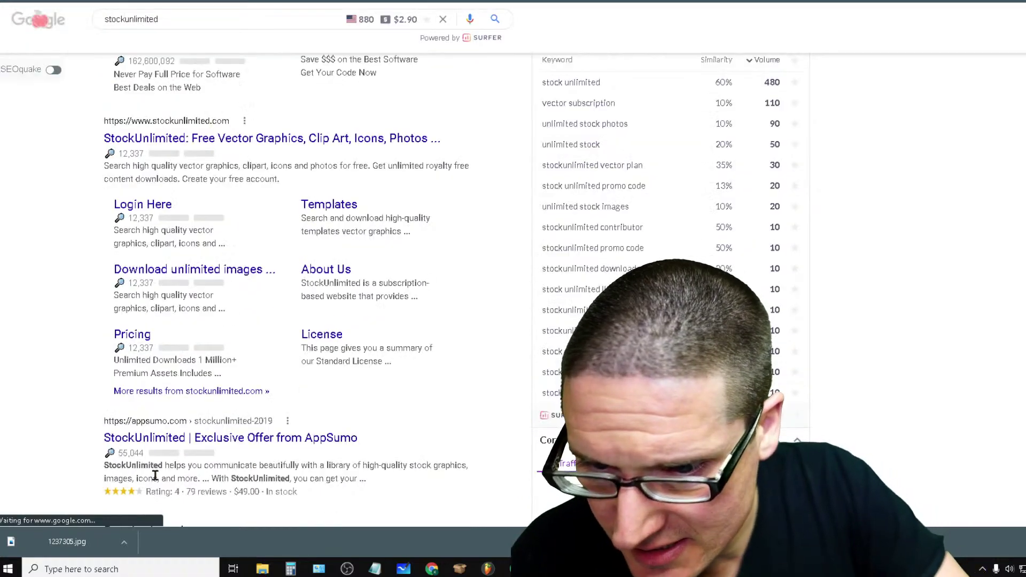
pyautogui.click(132, 335)
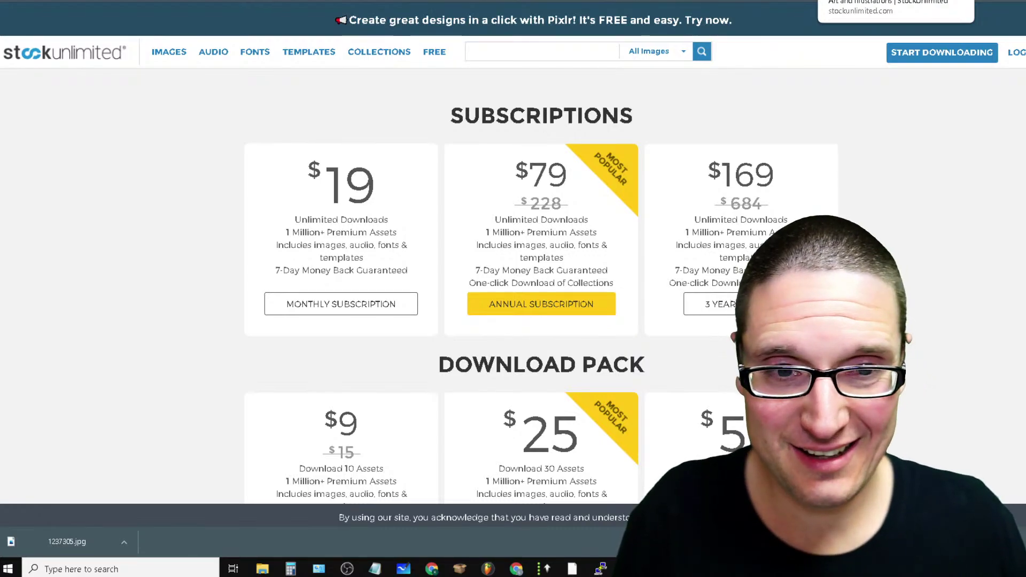
pyautogui.hotkey('ctrl', 'w')
# Preview the downloaded 1237305.jpg in Photos, close it, and open a fresh tab
pyautogui.click(62, 543)
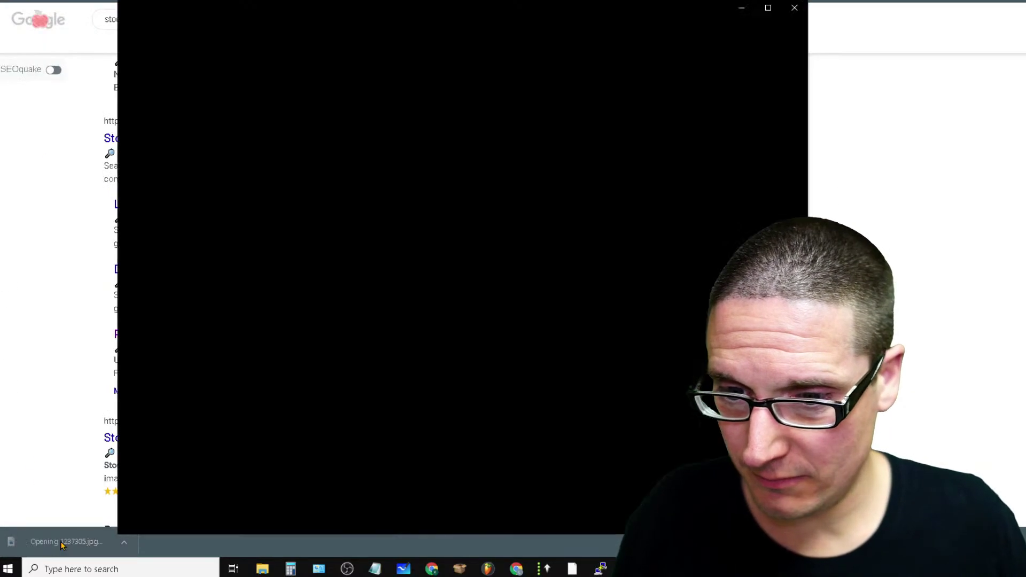
pyautogui.click(795, 7)
pyautogui.hotkey('ctrl', 'n')
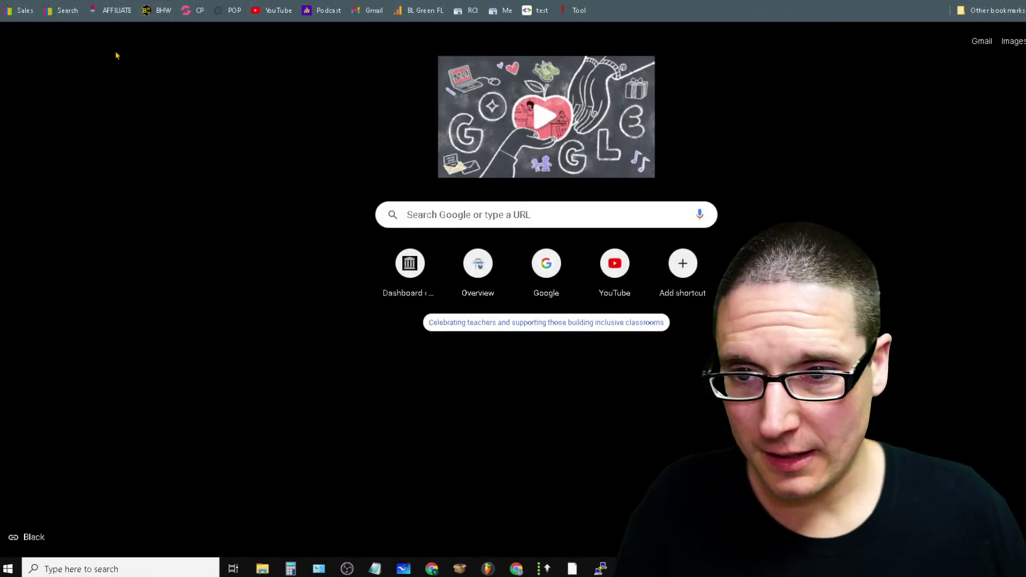
# Log in to GrooveFunnels and launch the GrooveBlog app
pyautogui.click(189, 6)
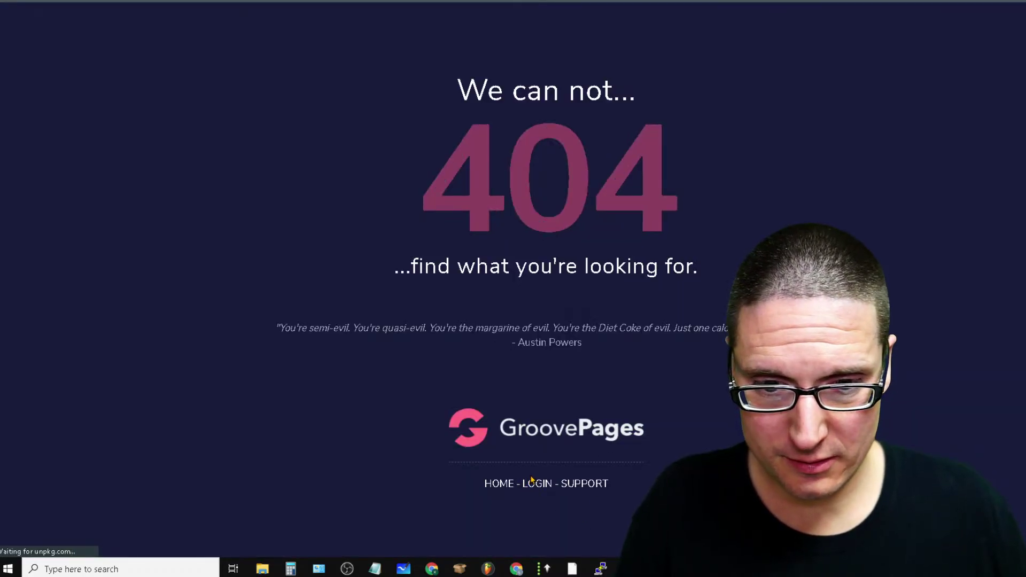
pyautogui.click(534, 488)
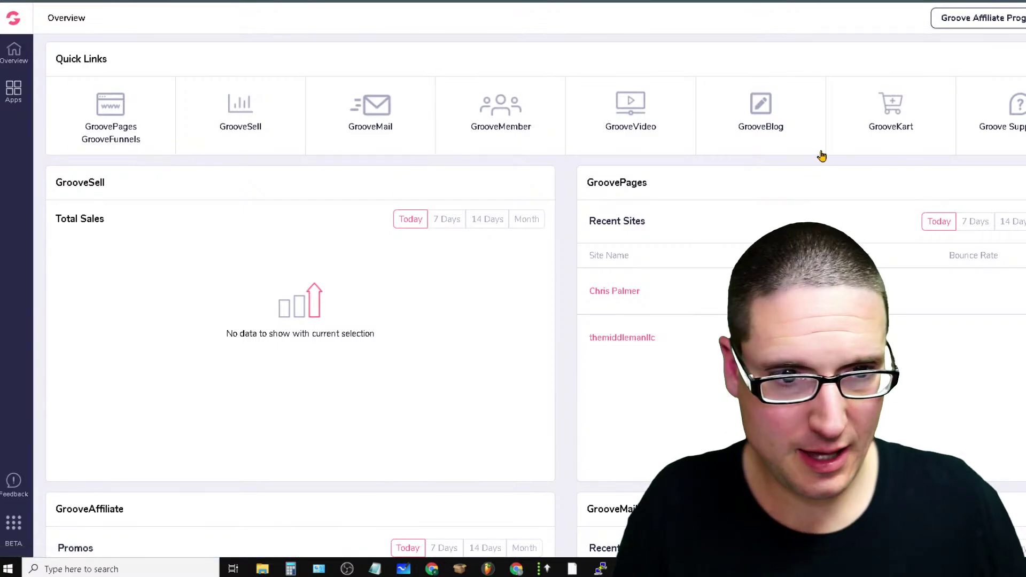
pyautogui.moveTo(766, 129); pyautogui.dragTo(772, 149)
pyautogui.click(772, 148)
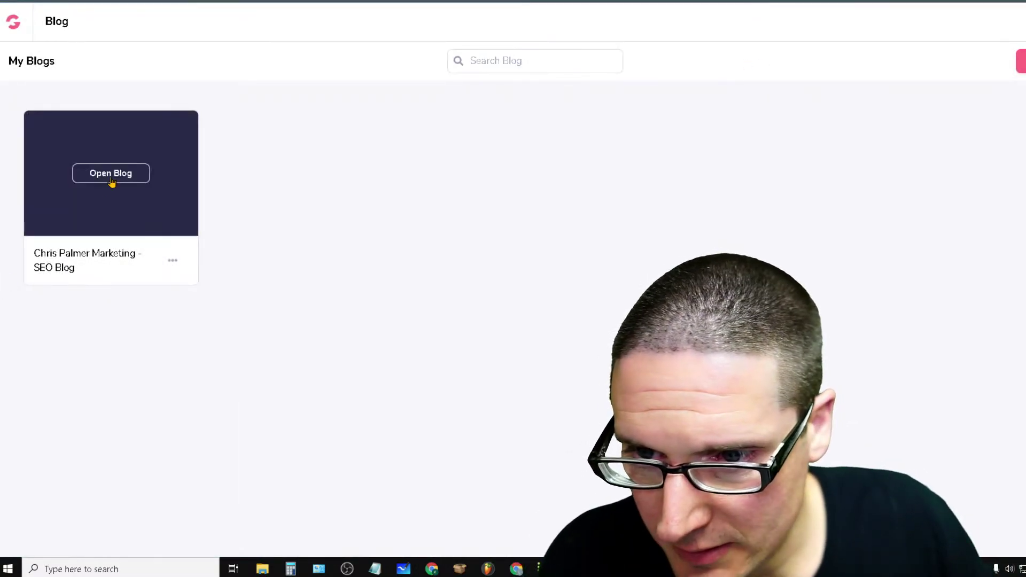
# In the SEO blog, check the logo and domain settings, then edit the 'Article Creation' post
pyautogui.click(111, 174)
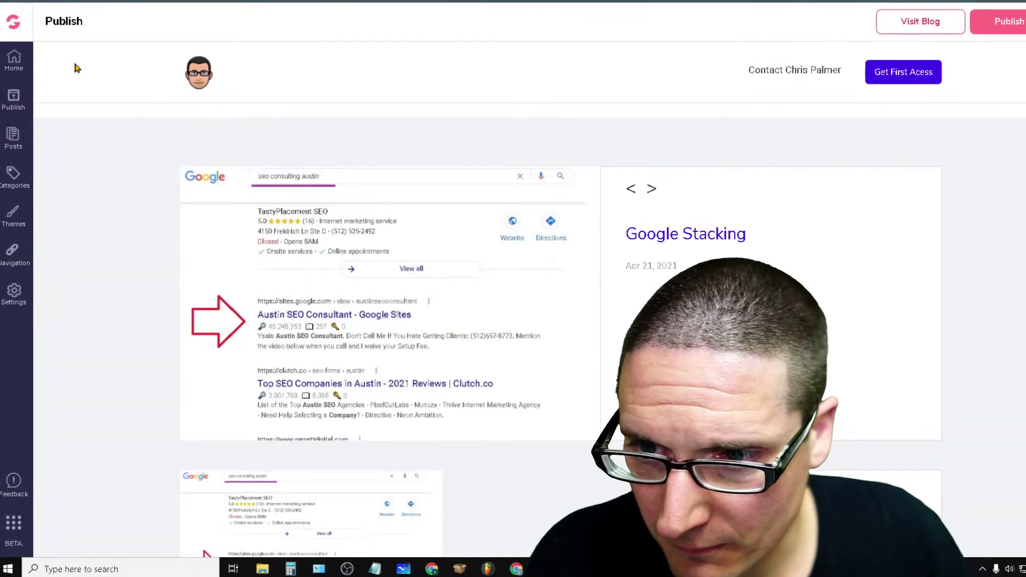
pyautogui.click(14, 294)
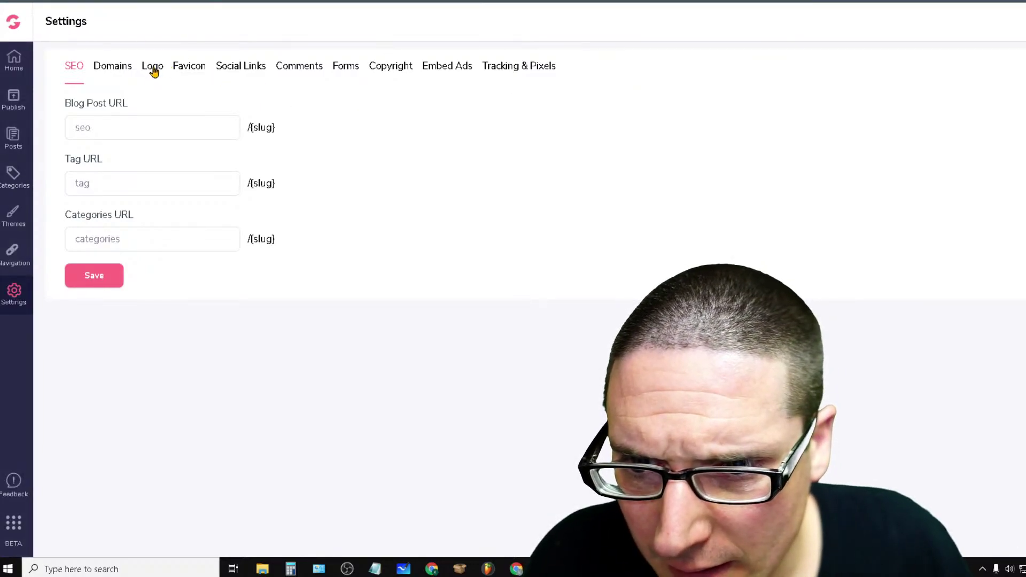
pyautogui.click(152, 68)
pyautogui.click(111, 71)
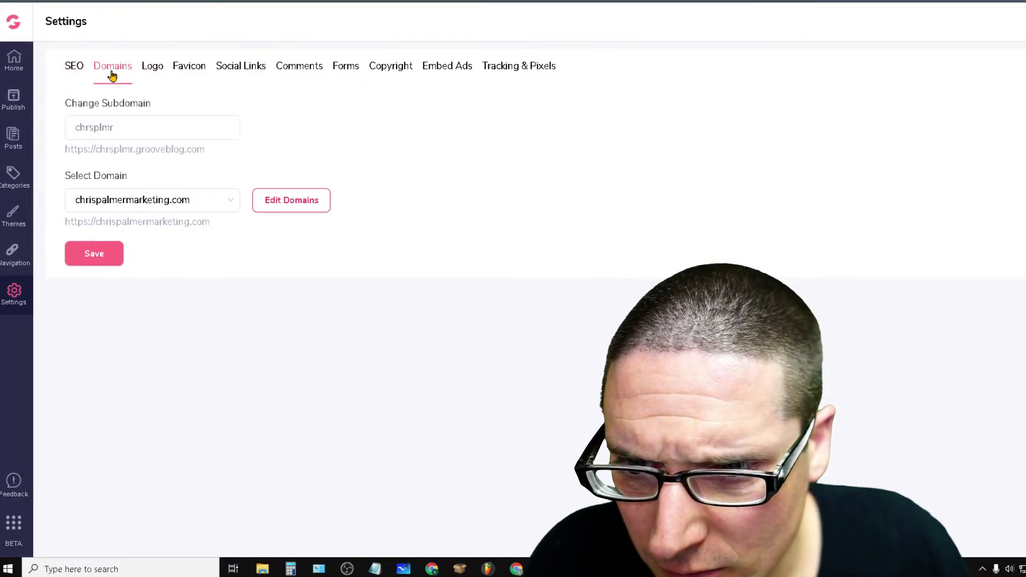
pyautogui.click(14, 103)
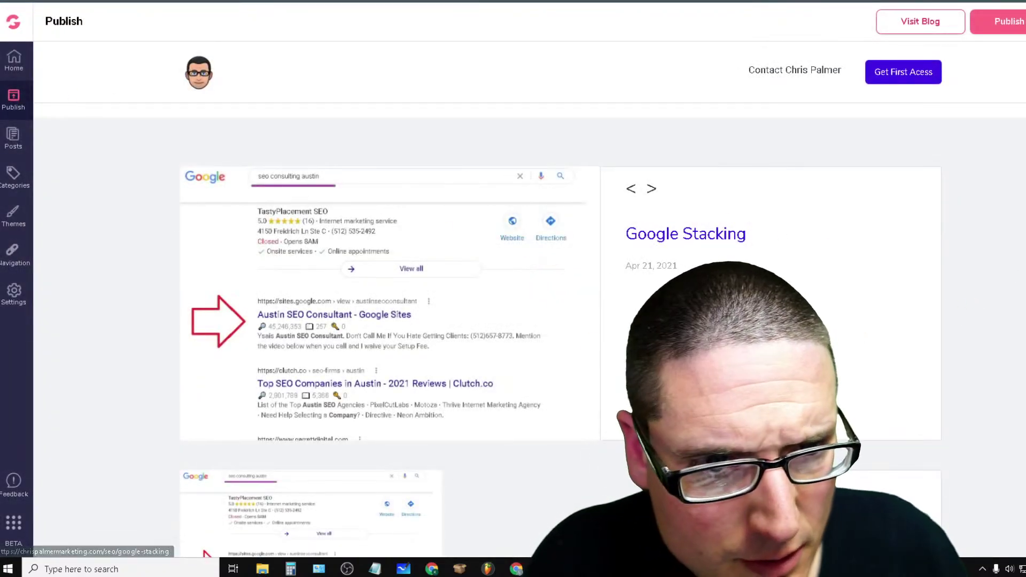
pyautogui.scroll(-10, 529, 300)
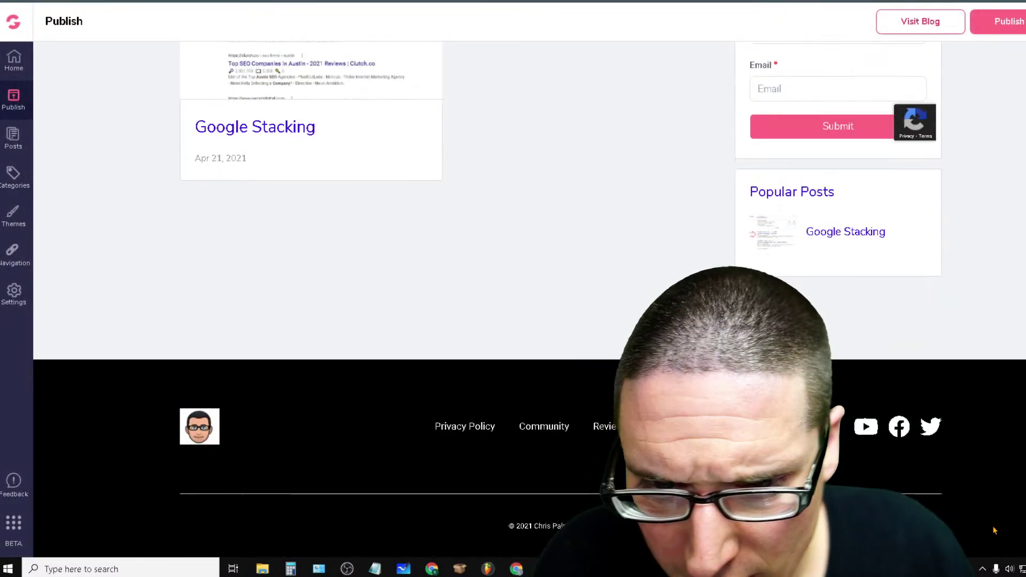
pyautogui.scroll(10, 976, 427)
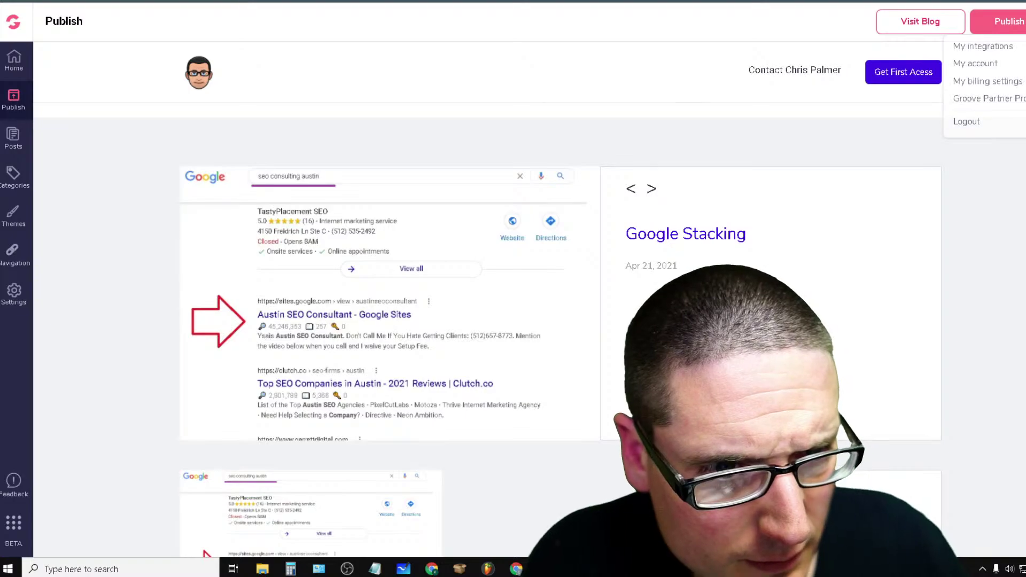
pyautogui.click(13, 138)
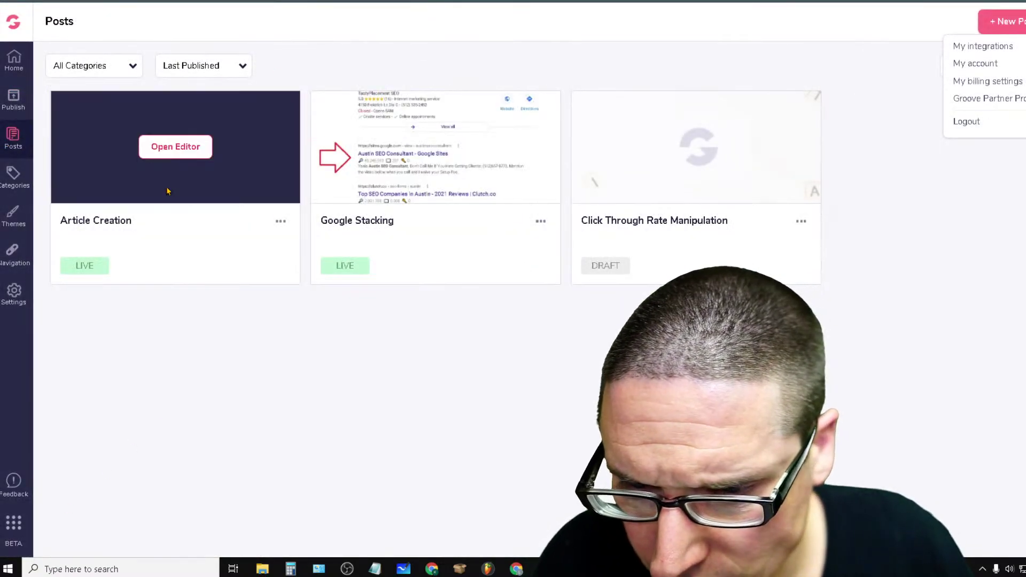
pyautogui.click(183, 152)
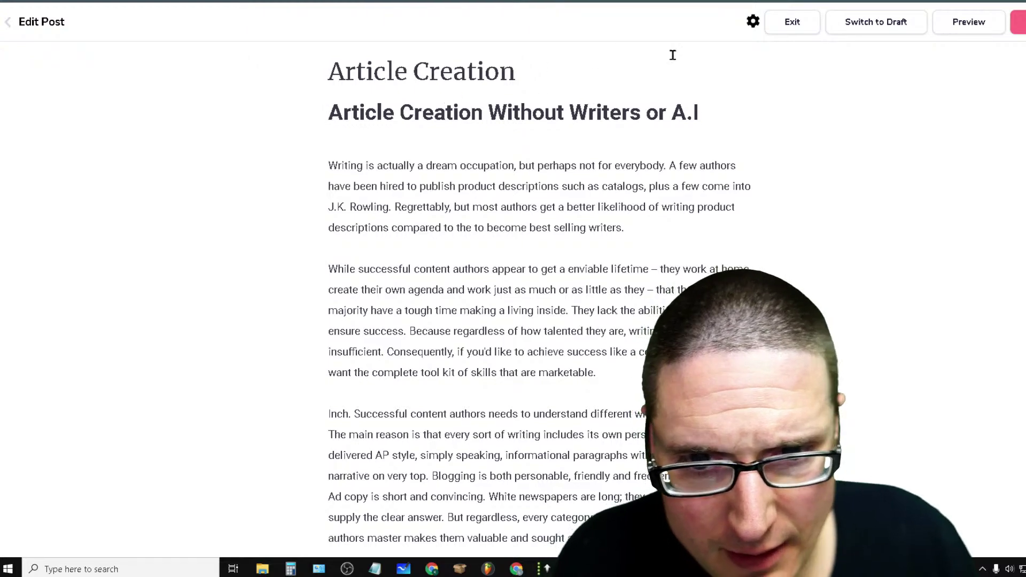
# Add an empty paragraph below the subheading, start an image upload and select downloaded file 1237305
pyautogui.click(541, 72)
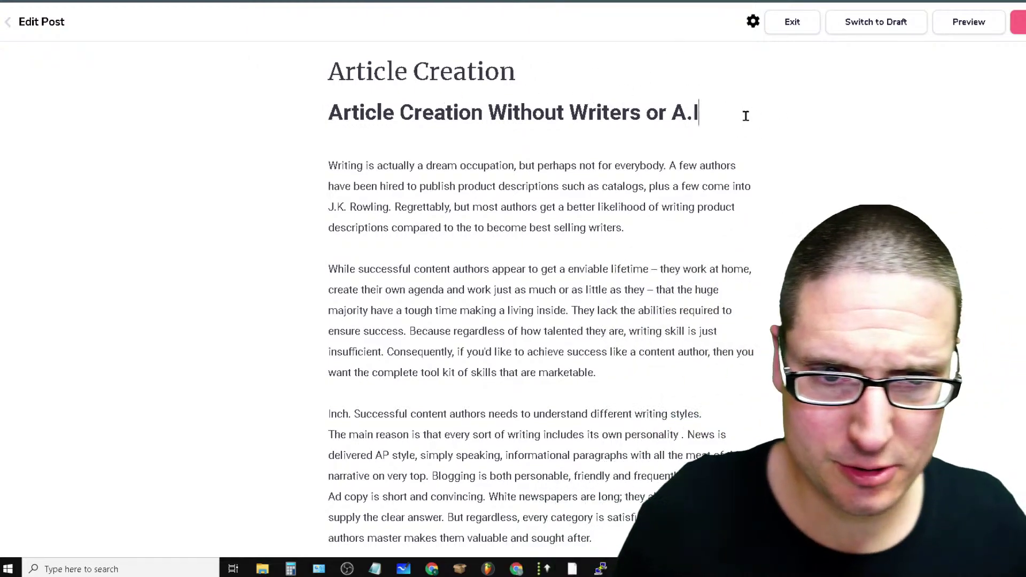
pyautogui.press('Return')
pyautogui.click(315, 159)
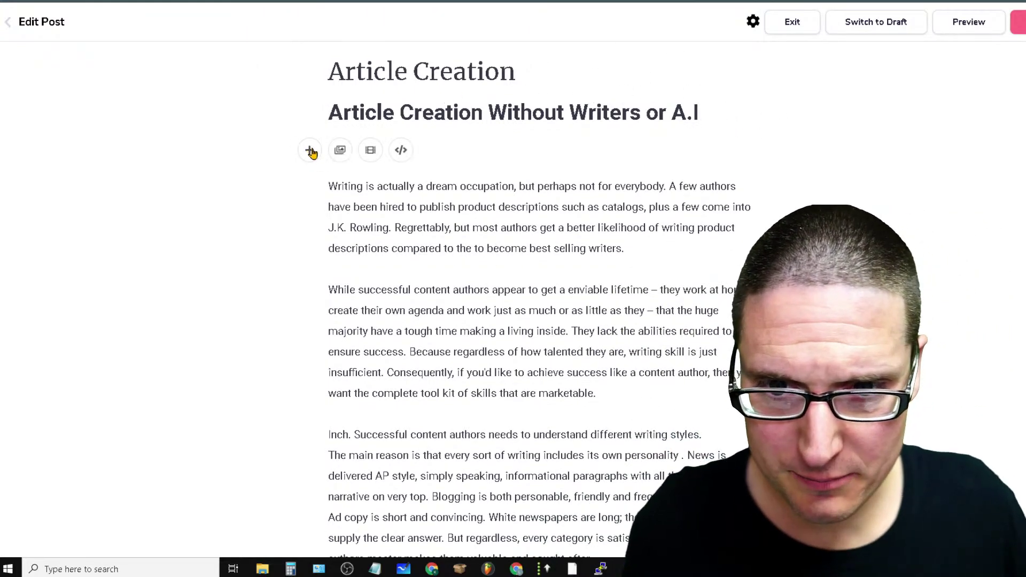
pyautogui.click(340, 152)
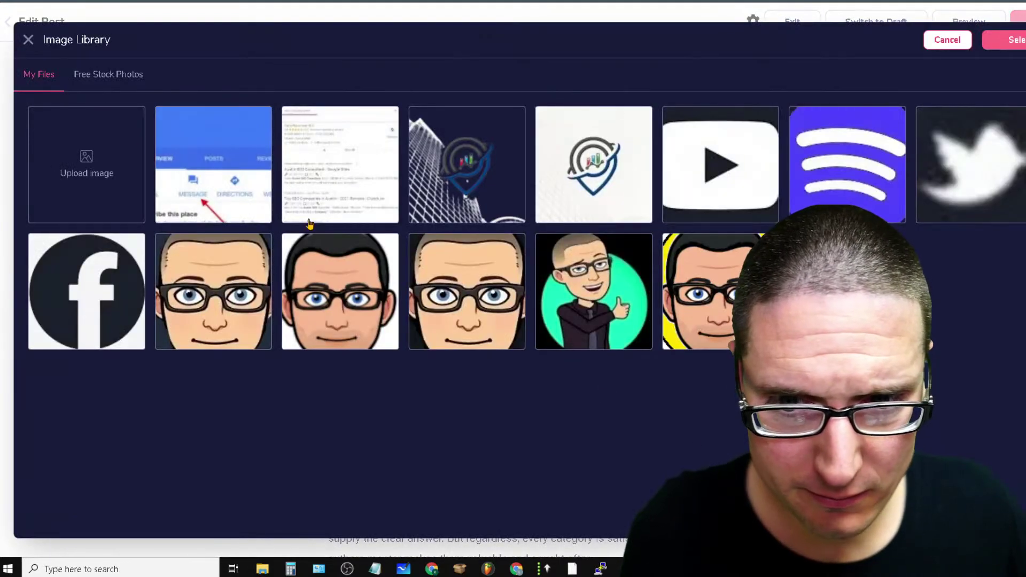
pyautogui.click(69, 183)
pyautogui.click(620, 251)
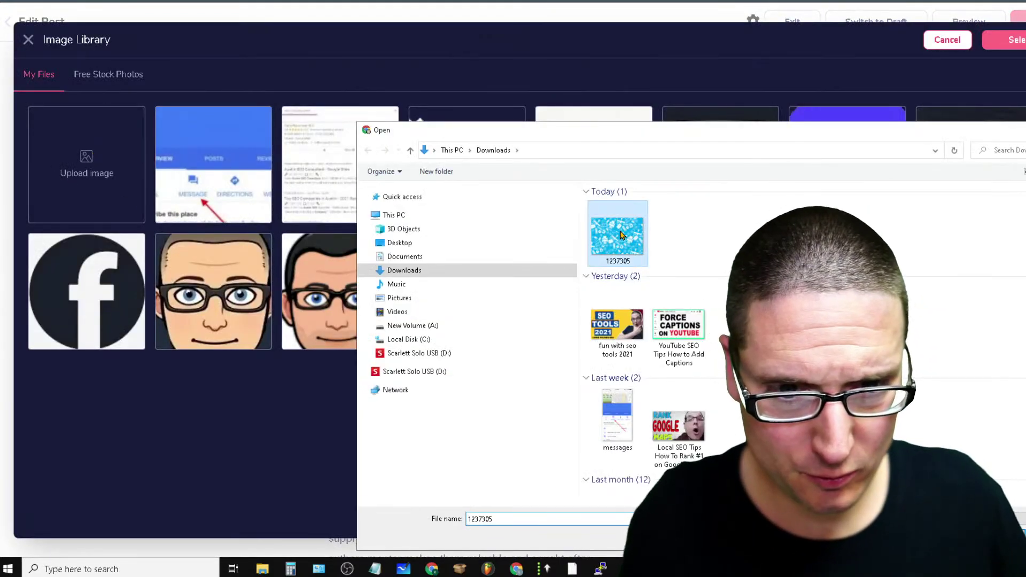
# Rename the downloaded image file to 'Article Creation Header Image'
pyautogui.click(618, 261)
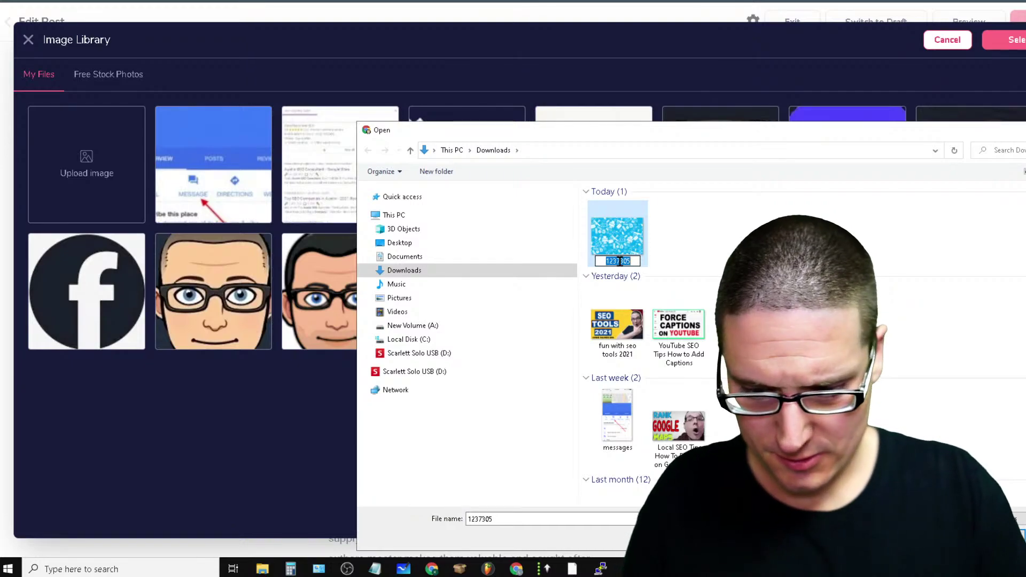
pyautogui.write('Art')
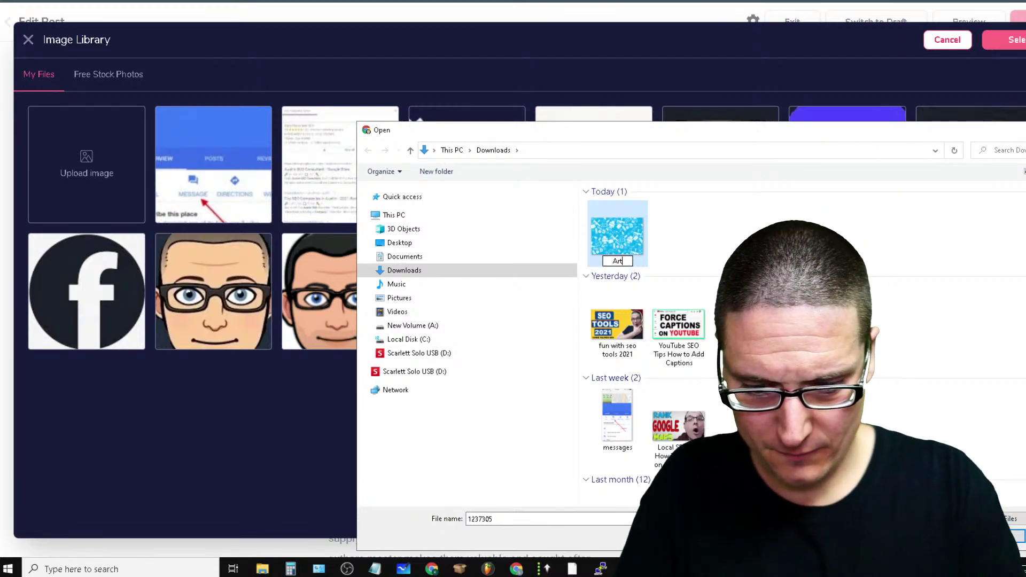
pyautogui.write('icle')
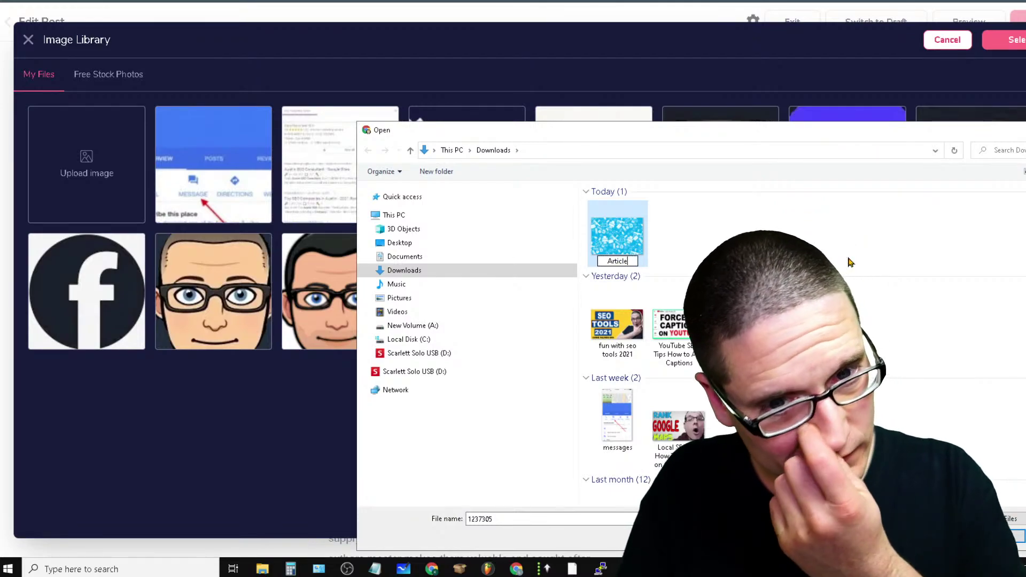
pyautogui.write(' Creation')
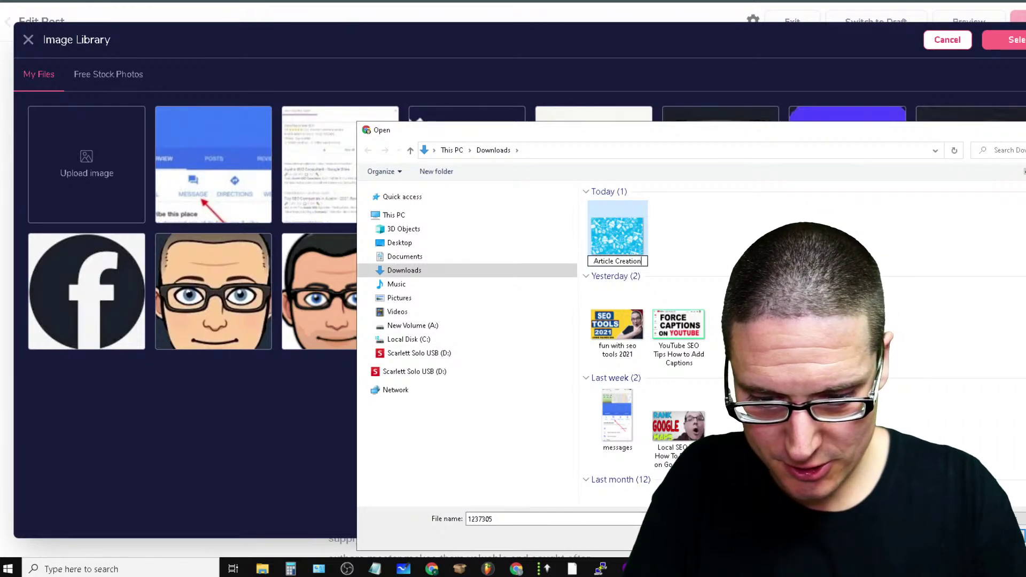
pyautogui.write(' H')
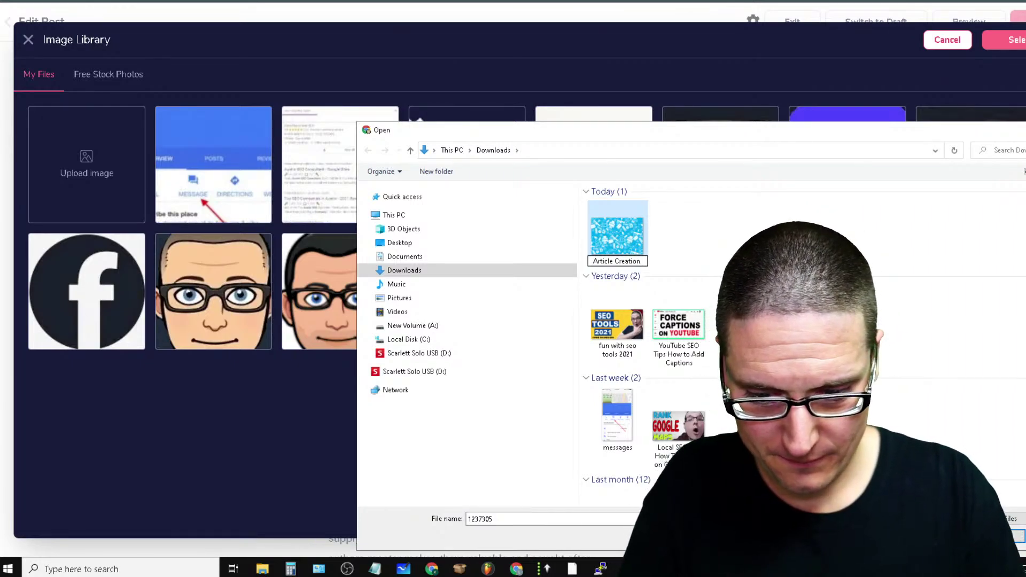
pyautogui.write('eader')
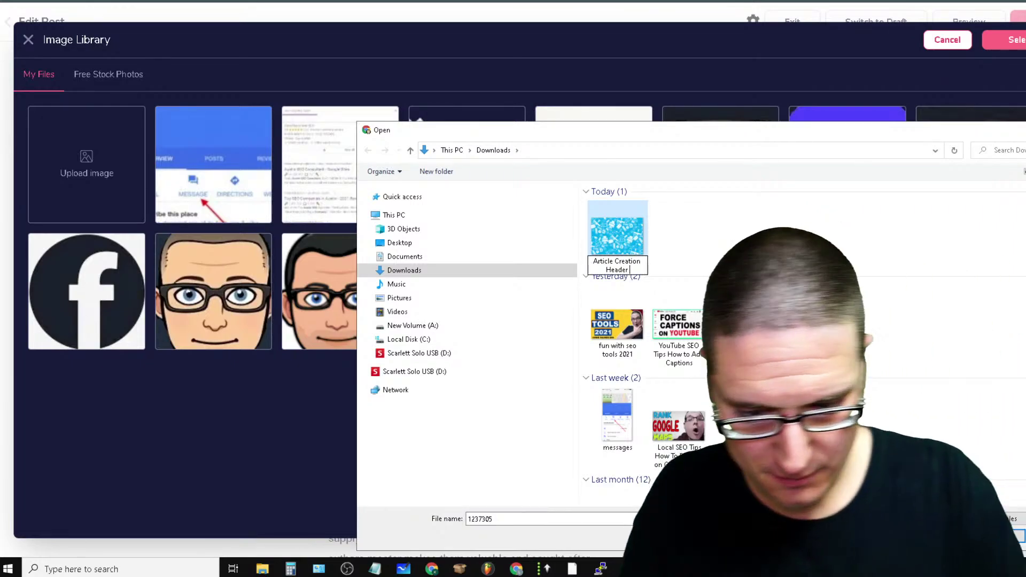
pyautogui.write(' Image')
pyautogui.click(593, 234)
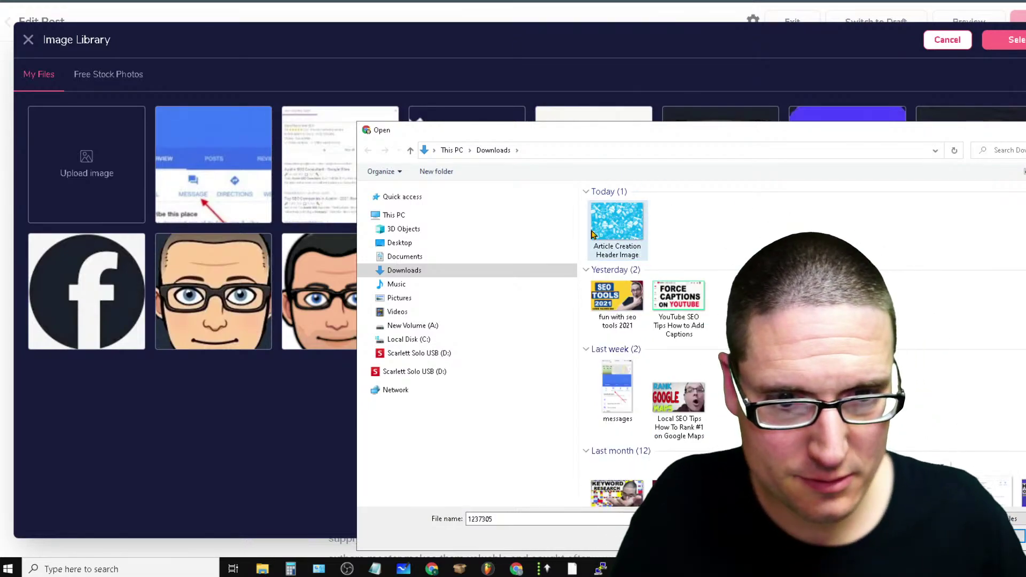
# In the image's Properties details, set Title 'article creation header image' and Subject 'article creation'
pyautogui.rightClick(609, 223)
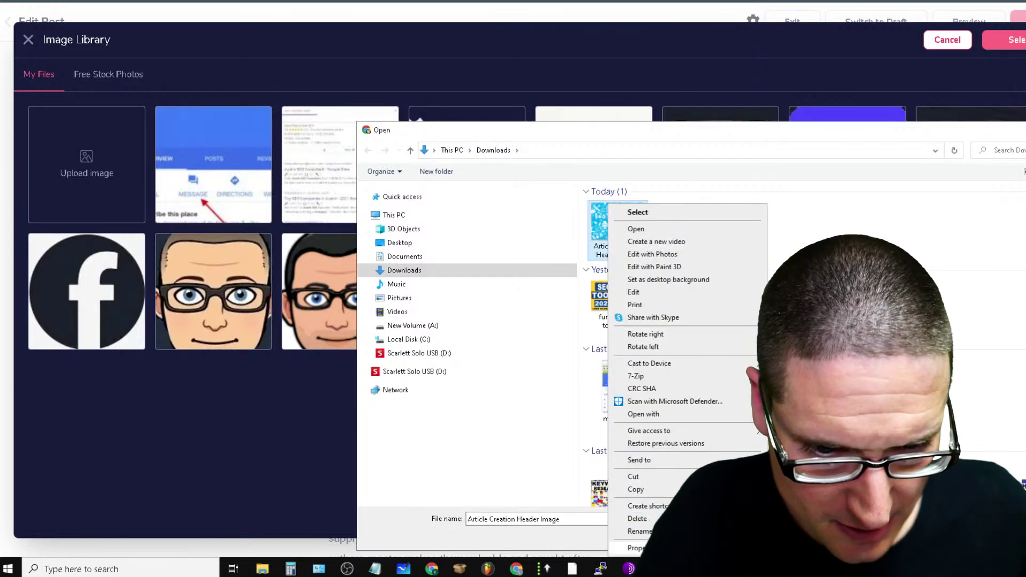
pyautogui.click(625, 540)
pyautogui.click(682, 244)
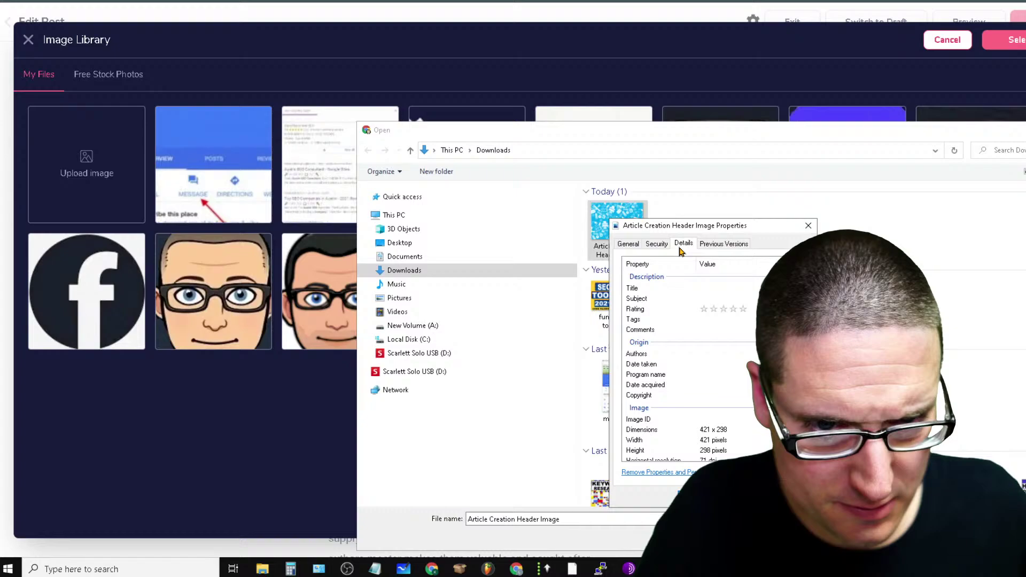
pyautogui.click(719, 289)
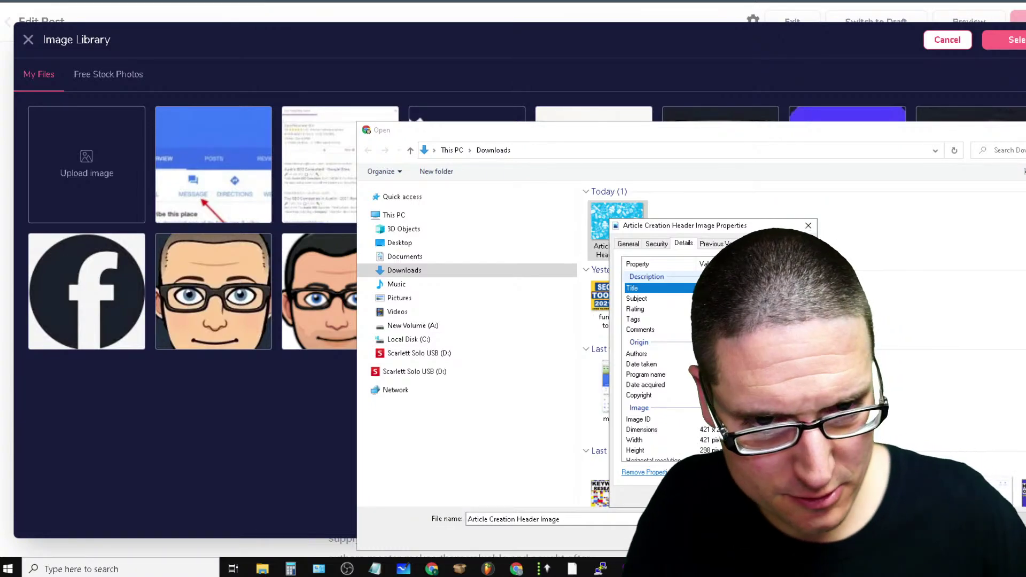
pyautogui.click(726, 298)
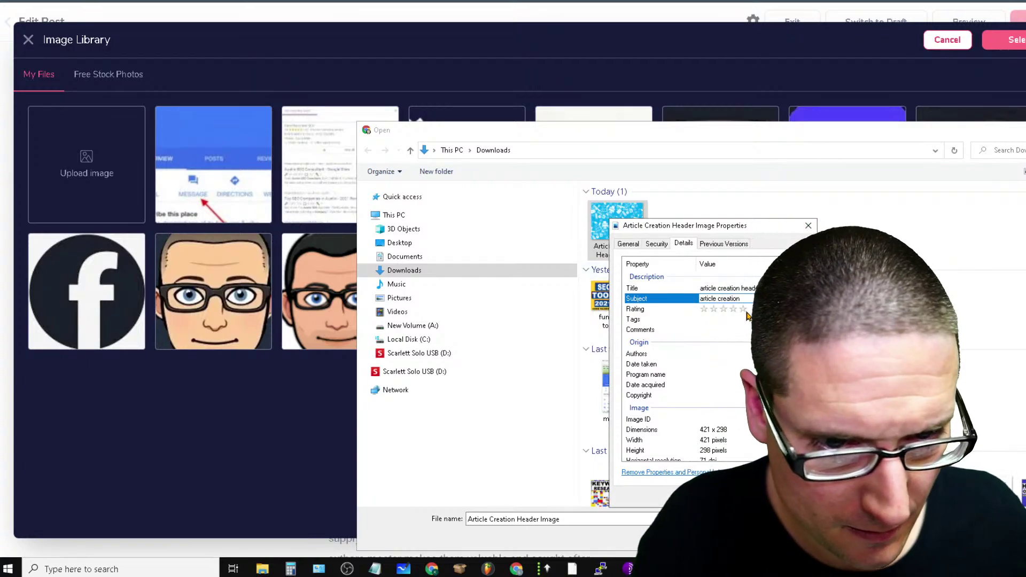
pyautogui.click(743, 309)
# Add tag 'article', fill in Comments and the author's name, and clear Date taken
pyautogui.click(728, 319)
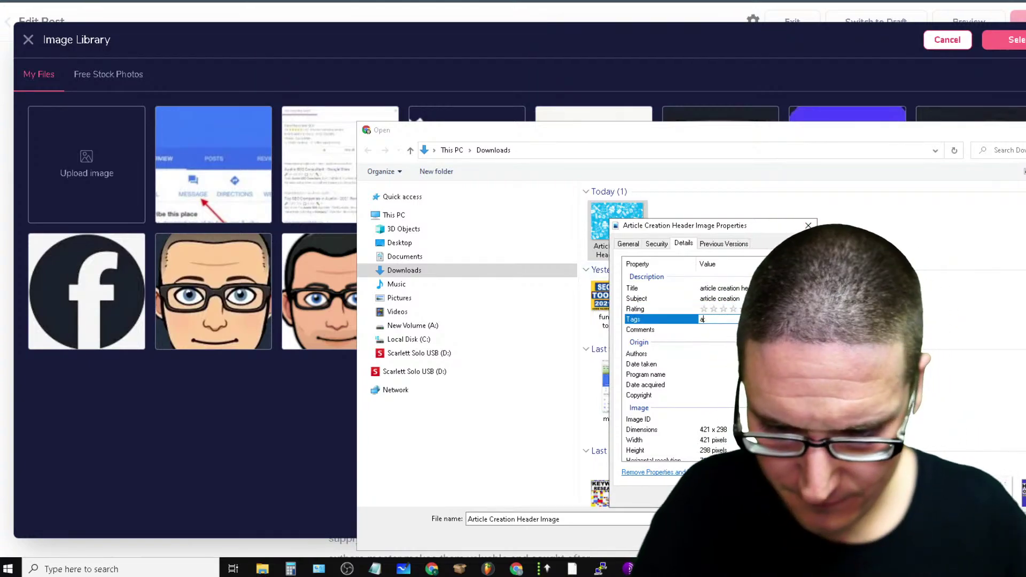
pyautogui.write('article;')
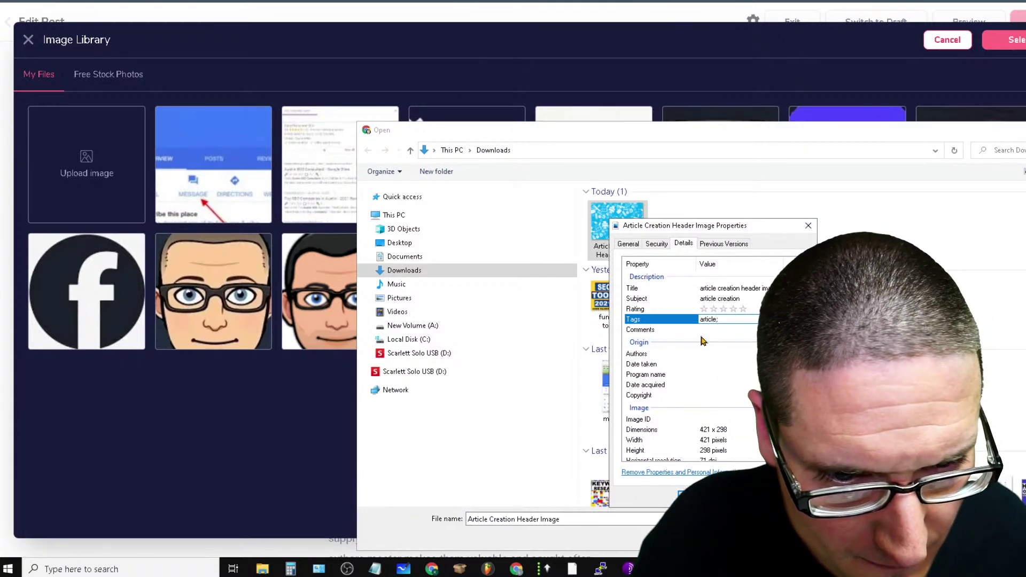
pyautogui.click(701, 327)
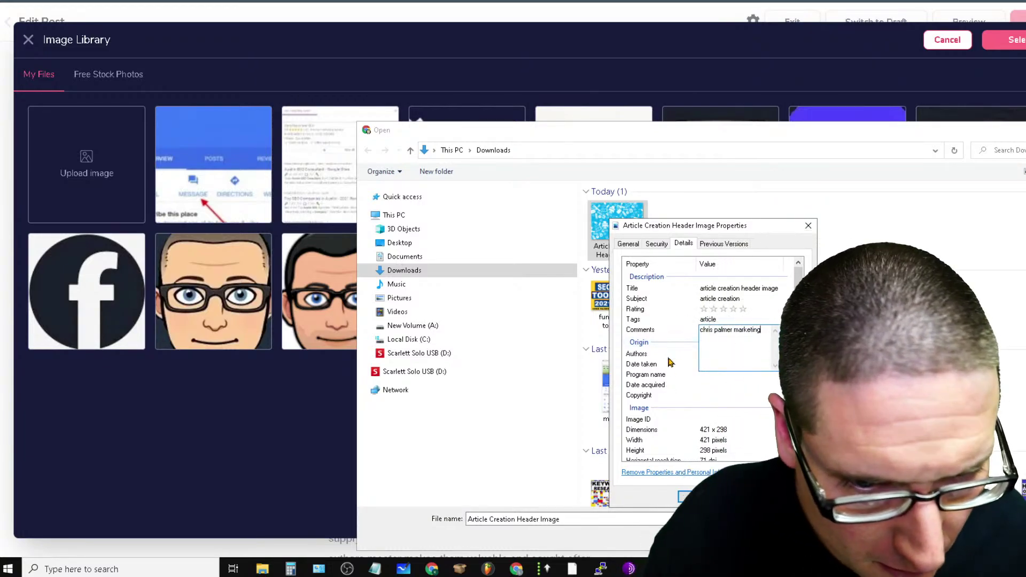
pyautogui.click(716, 354)
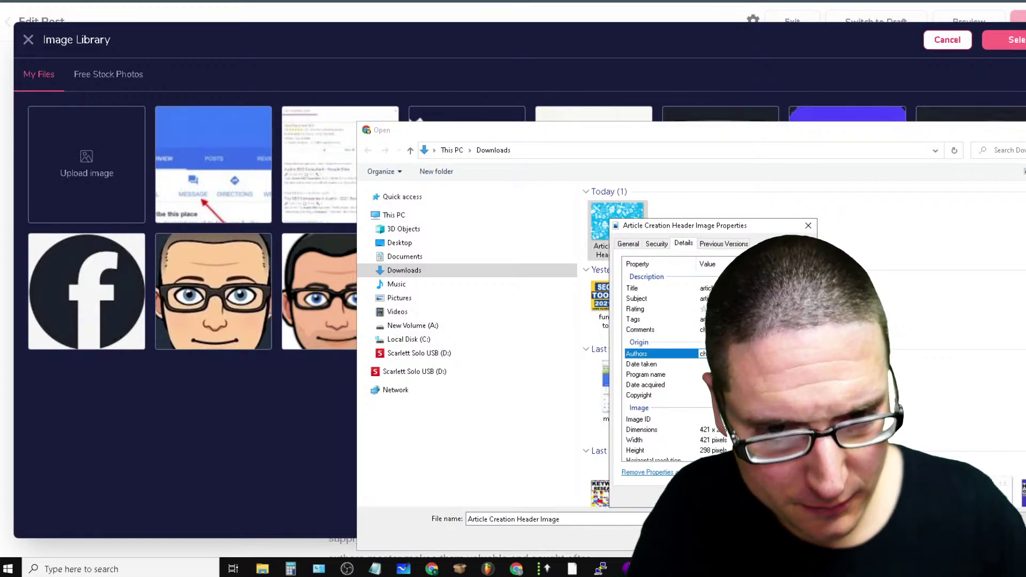
pyautogui.click(715, 364)
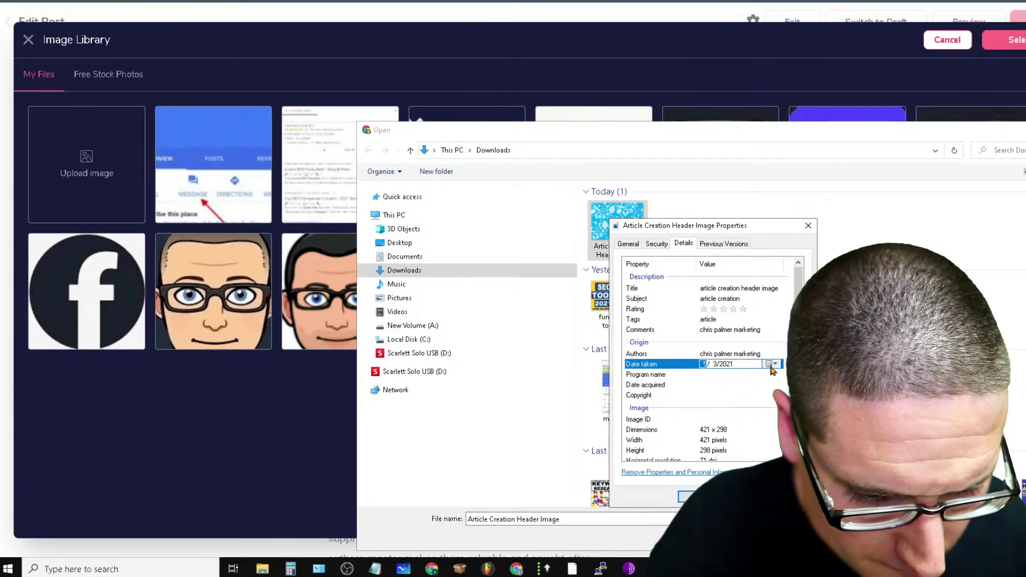
pyautogui.press('Delete')
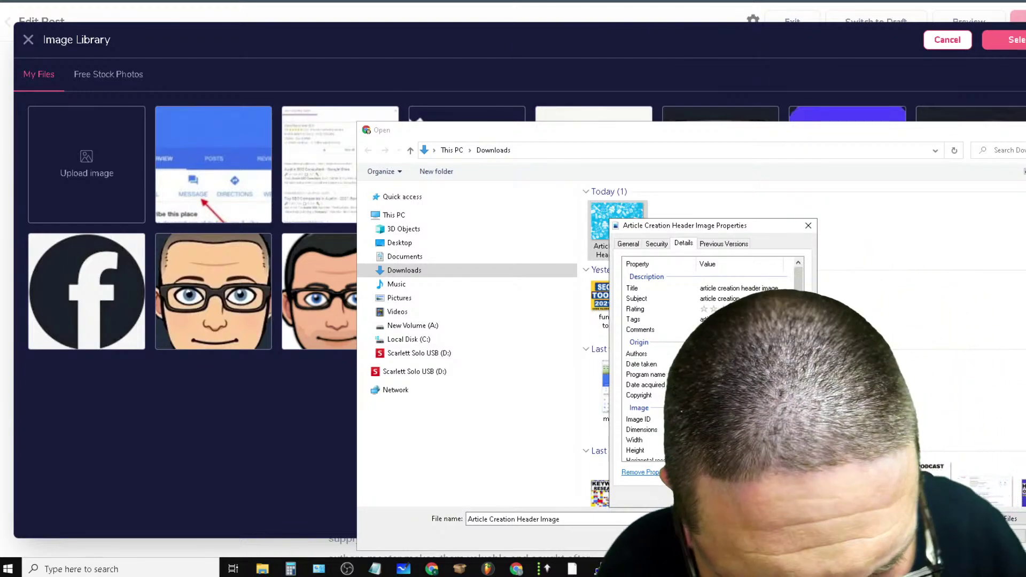
# Upload the Article Creation Header Image to the Image Library and insert it into the post
pyautogui.press('Return')
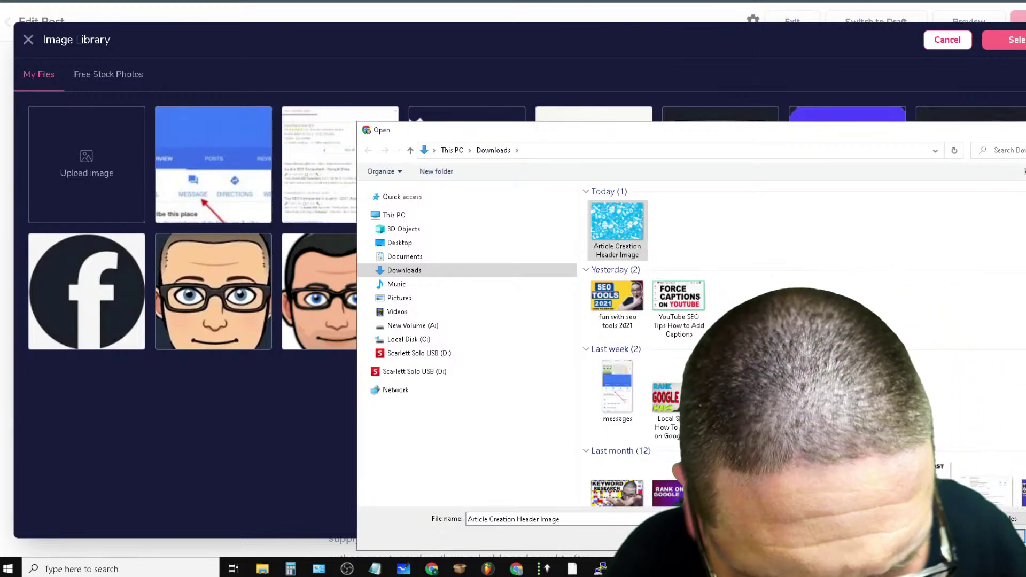
pyautogui.rightClick(632, 222)
pyautogui.press('Escape')
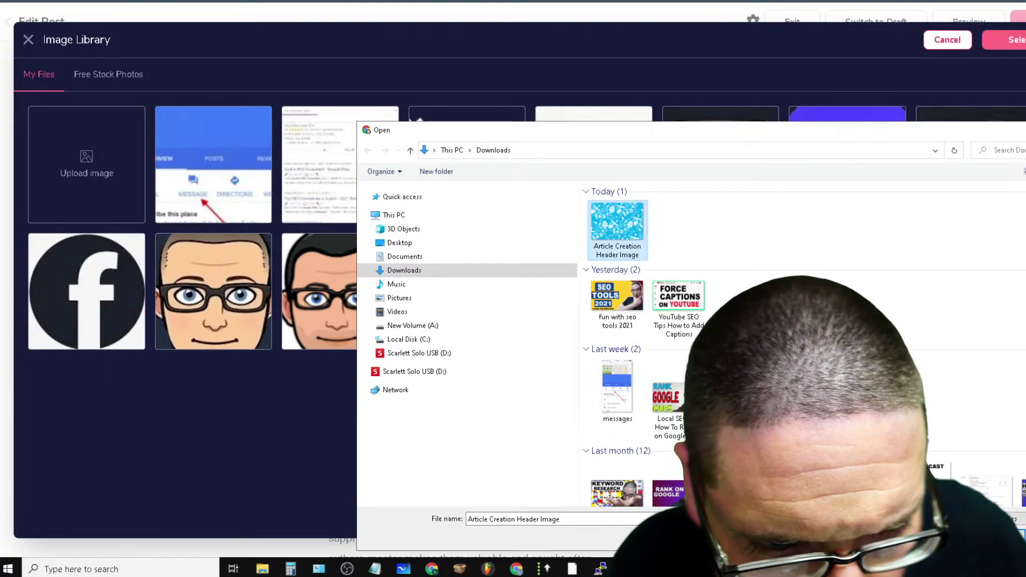
pyautogui.press('Return')
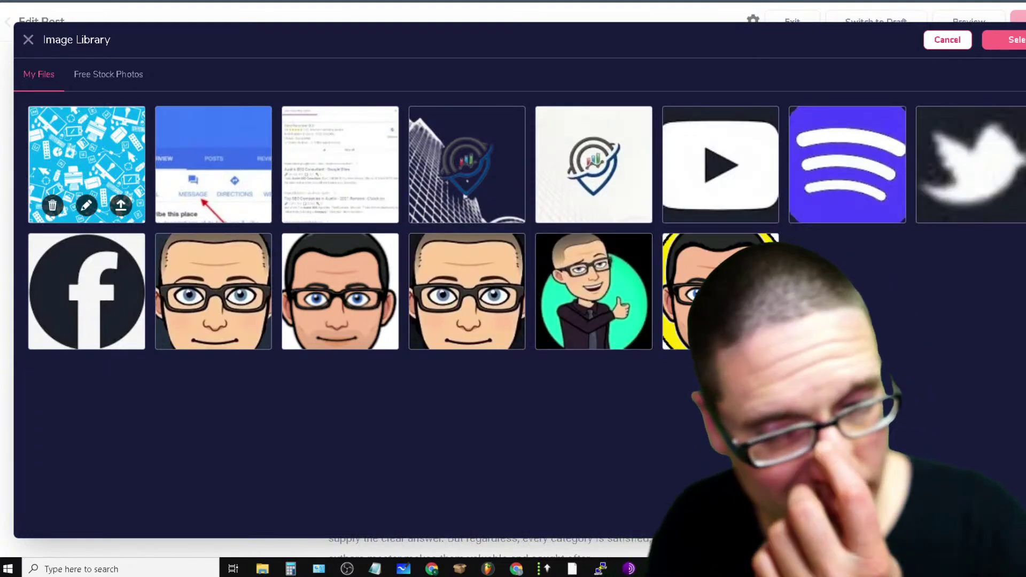
pyautogui.click(122, 208)
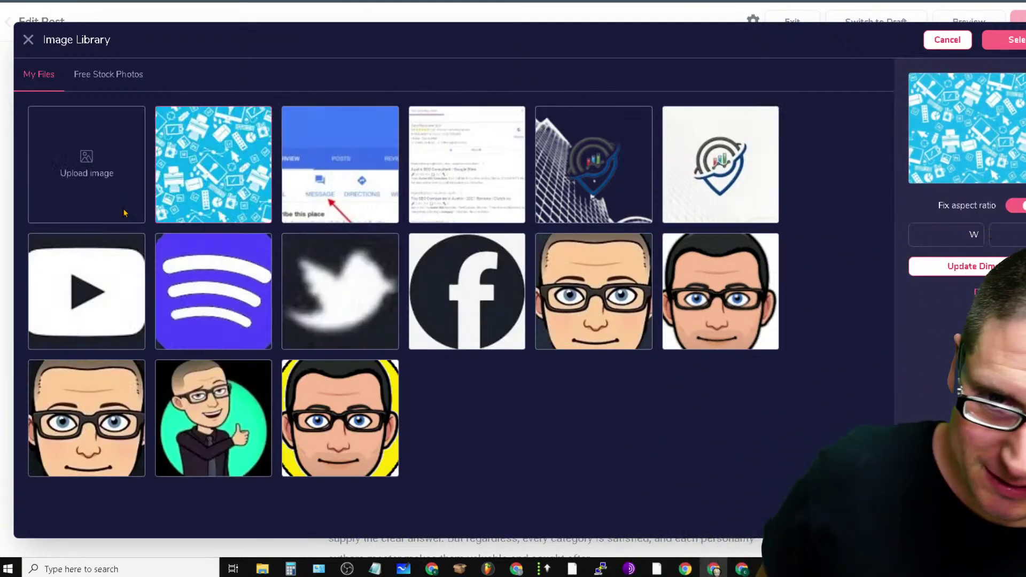
pyautogui.click(1010, 39)
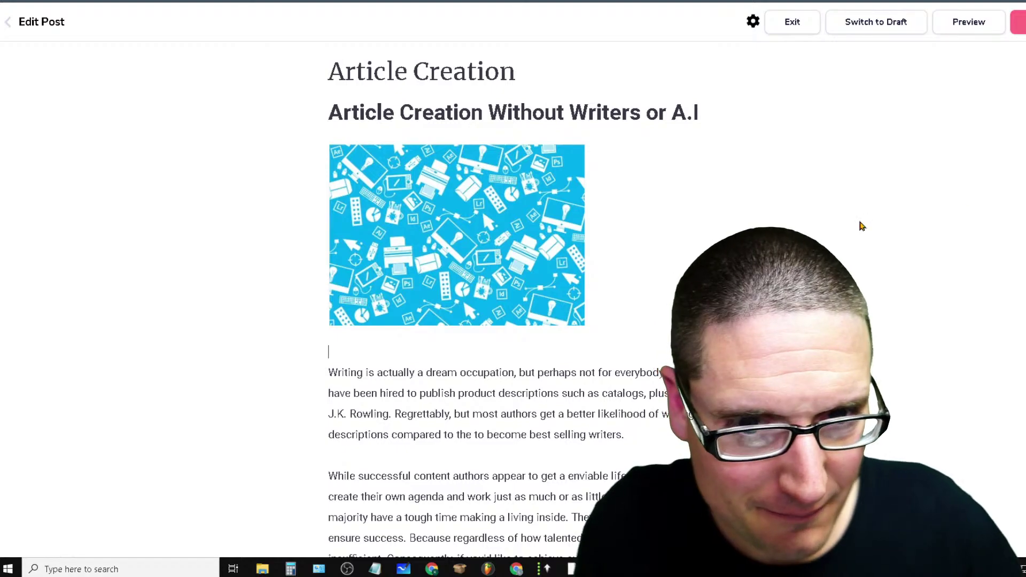
# Tidy the line below the title and select the header image block
pyautogui.click(716, 110)
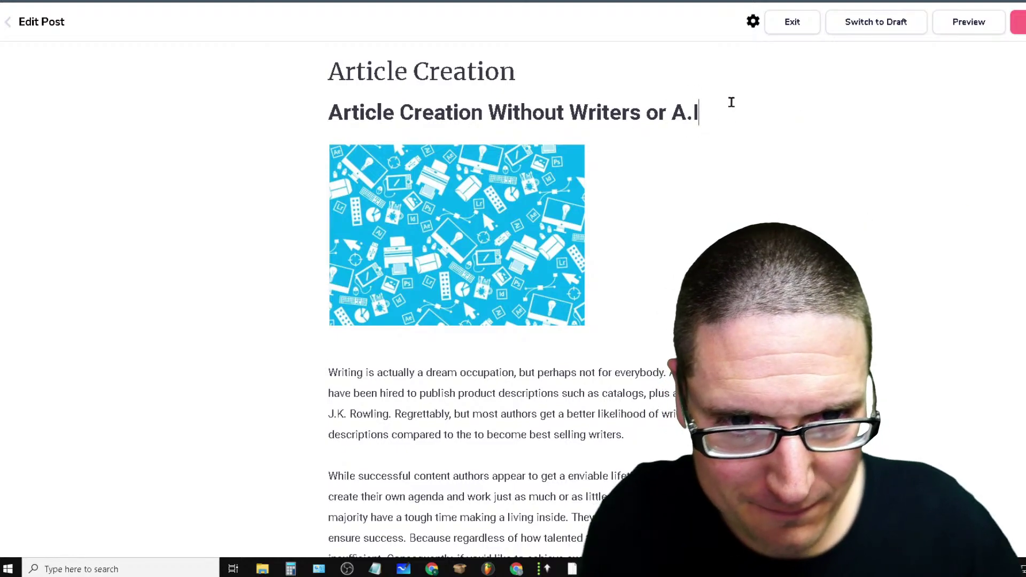
pyautogui.press('Return')
pyautogui.press('BackSpace')
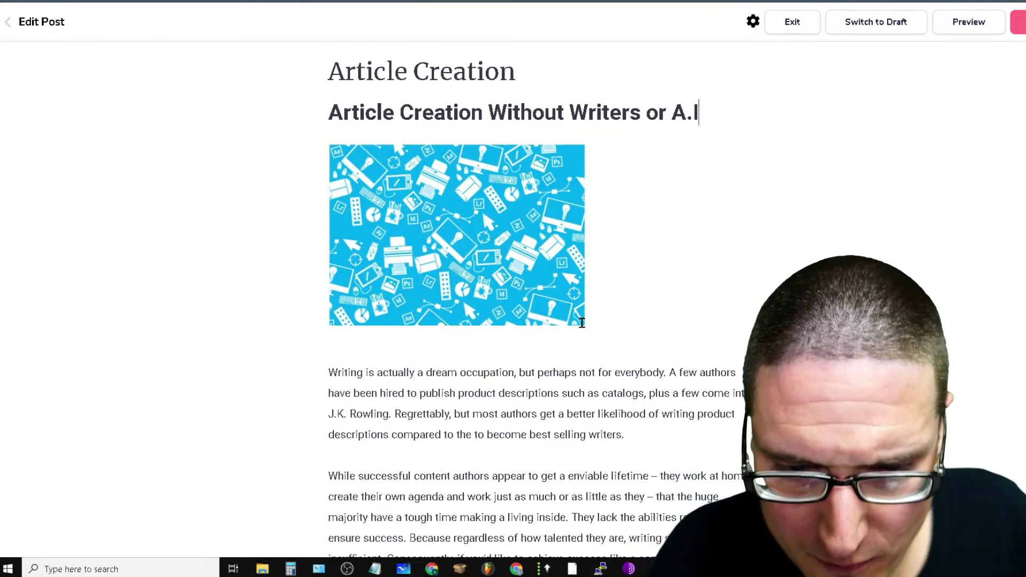
pyautogui.click(568, 182)
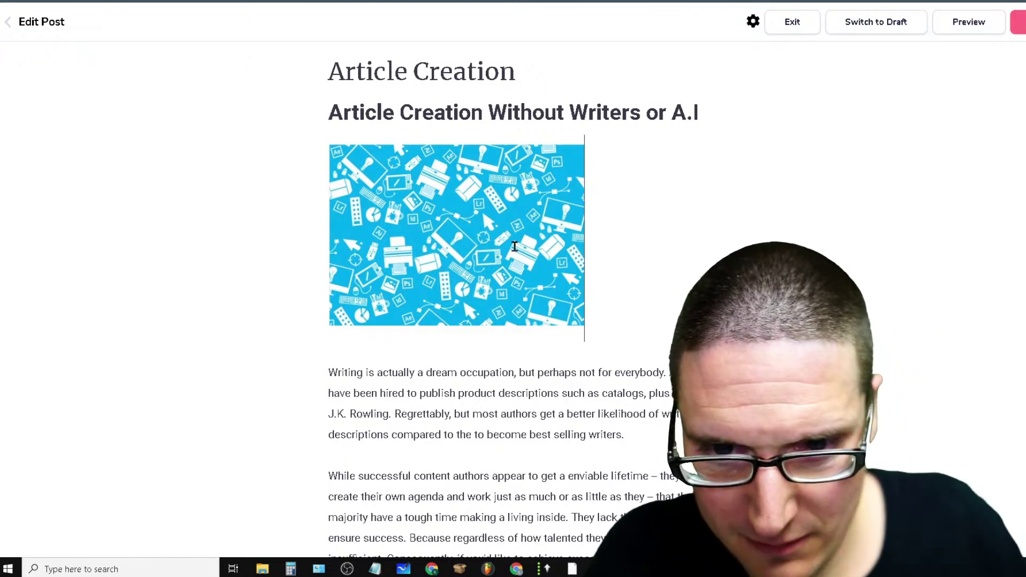
pyautogui.rightClick(514, 246)
pyautogui.press('Escape')
pyautogui.moveTo(350, 267); pyautogui.dragTo(421, 267)
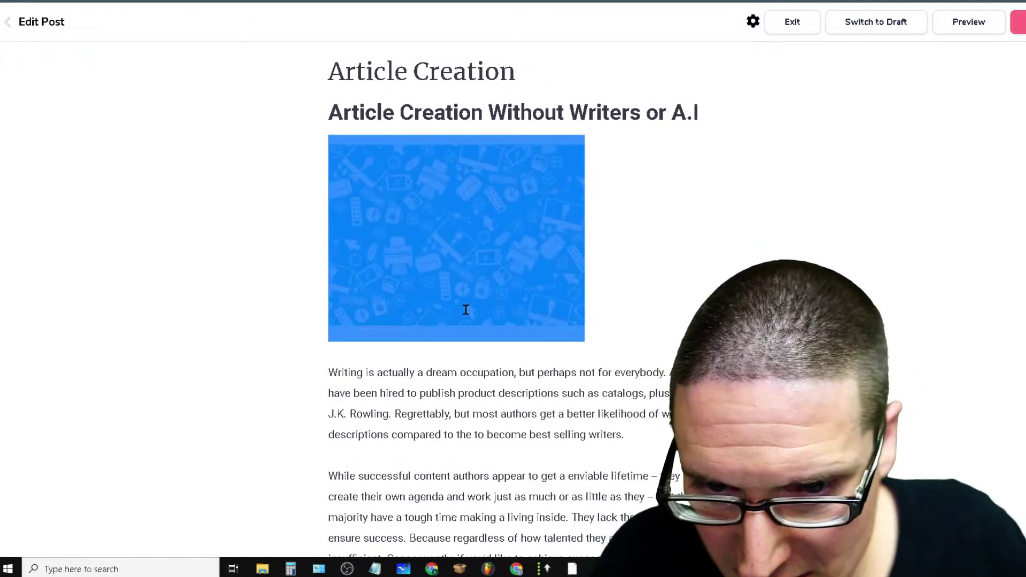
pyautogui.moveTo(466, 310); pyautogui.dragTo(694, 283)
pyautogui.click(486, 296)
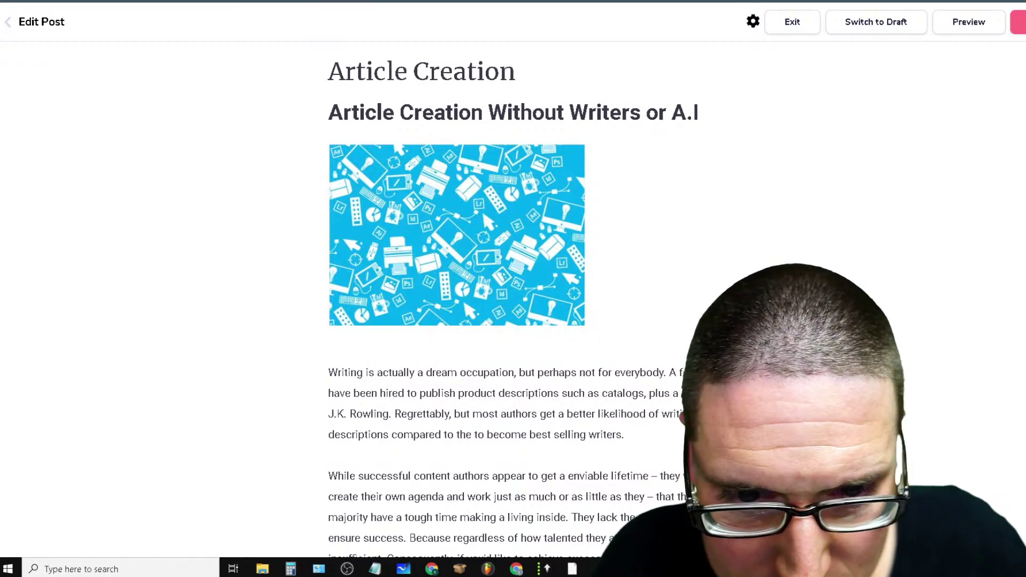
pyautogui.moveTo(431, 210); pyautogui.dragTo(361, 222)
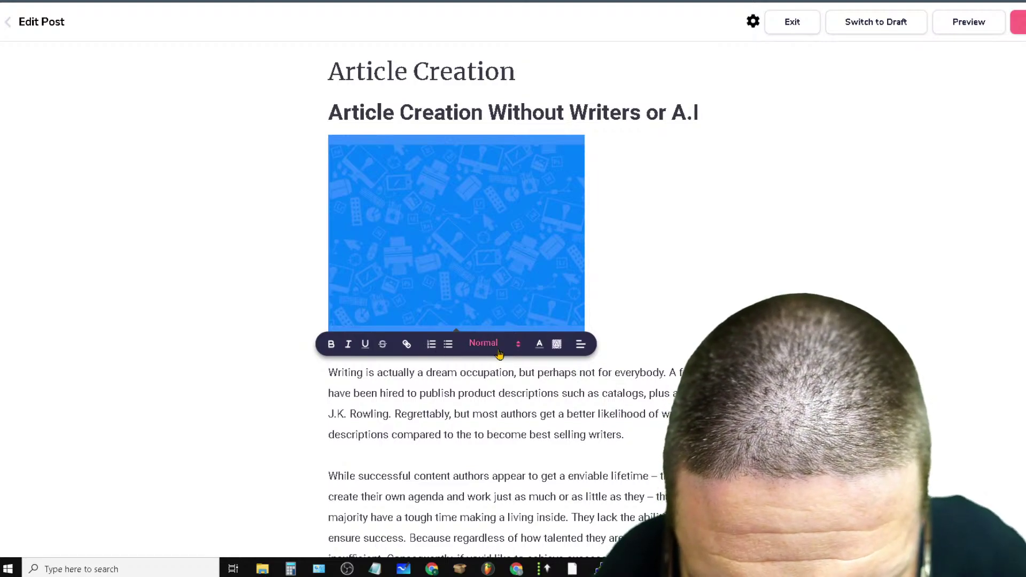
# Change the header image block's format from Heading 1 to Normal and reselect the image
pyautogui.click(498, 352)
pyautogui.click(530, 374)
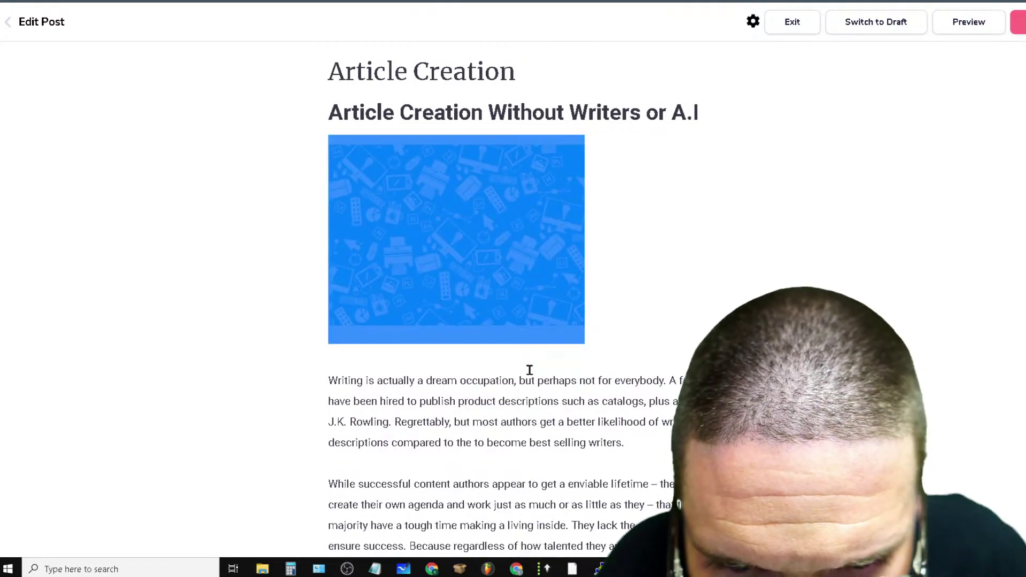
pyautogui.click(586, 377)
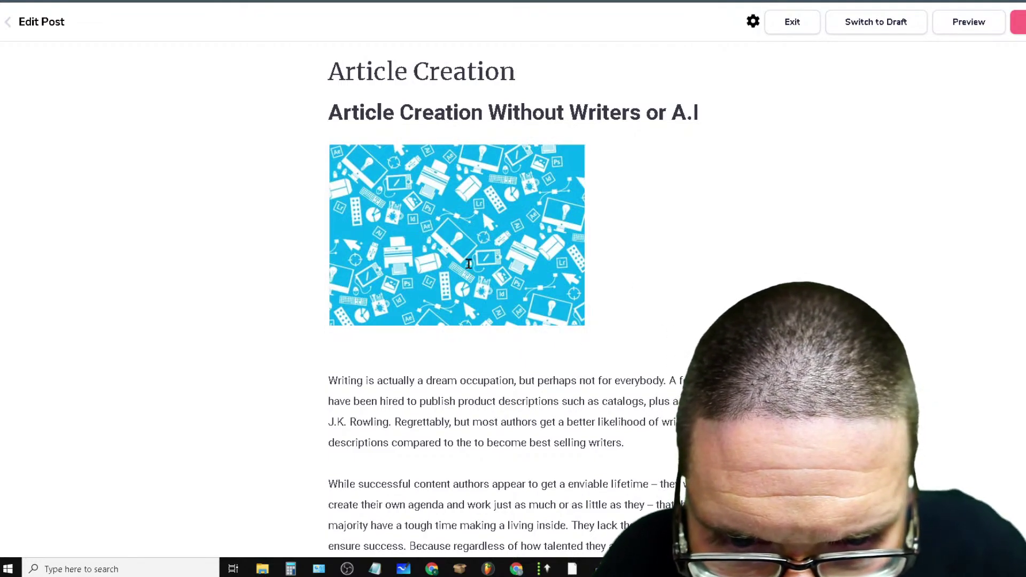
pyautogui.click(316, 265)
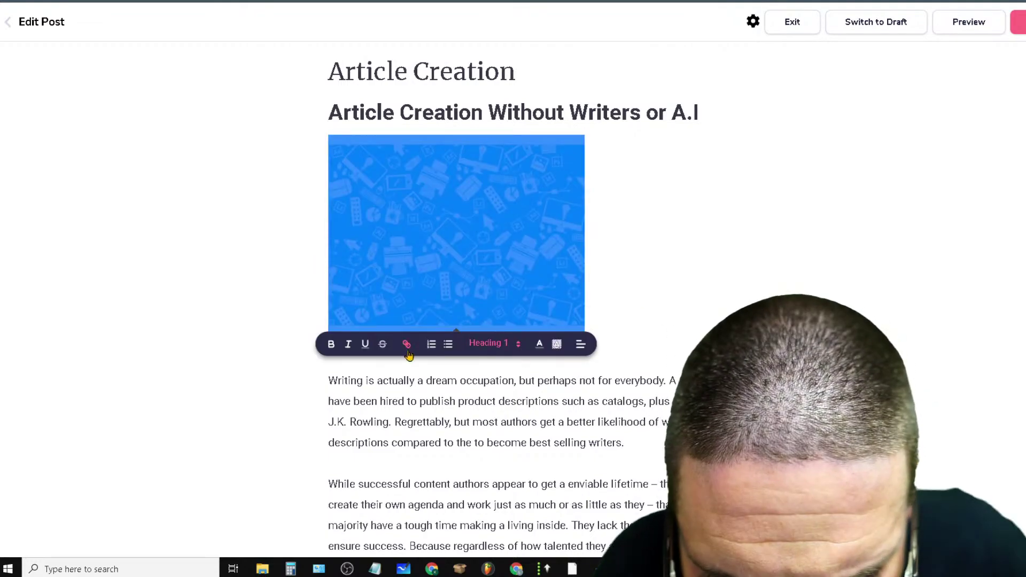
pyautogui.click(500, 344)
pyautogui.click(490, 536)
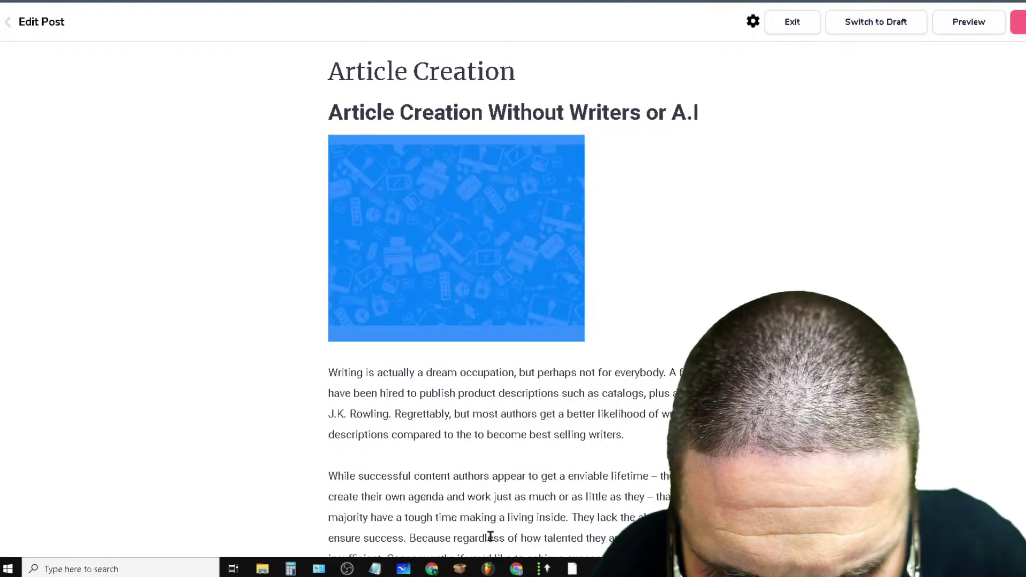
pyautogui.click(730, 277)
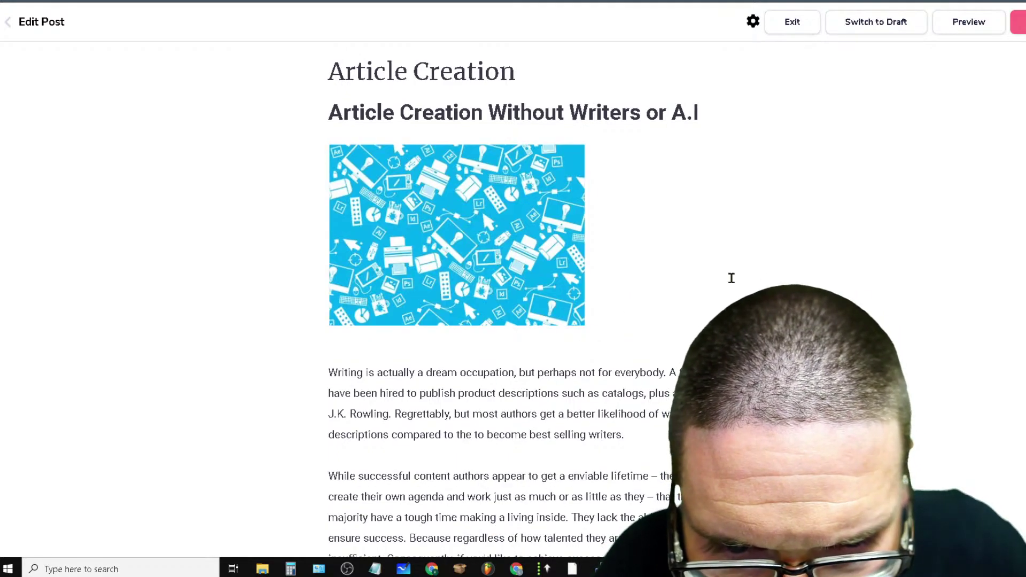
pyautogui.moveTo(731, 278); pyautogui.dragTo(324, 272)
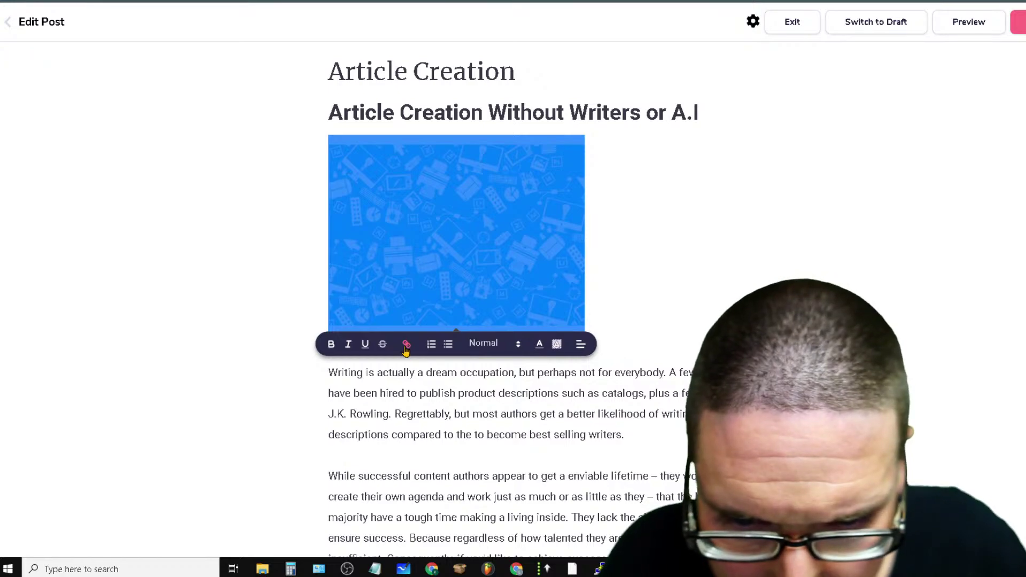
# Link the header image to the author's marketing website URL, correcting a typo in the address
pyautogui.click(407, 344)
pyautogui.write('htt')
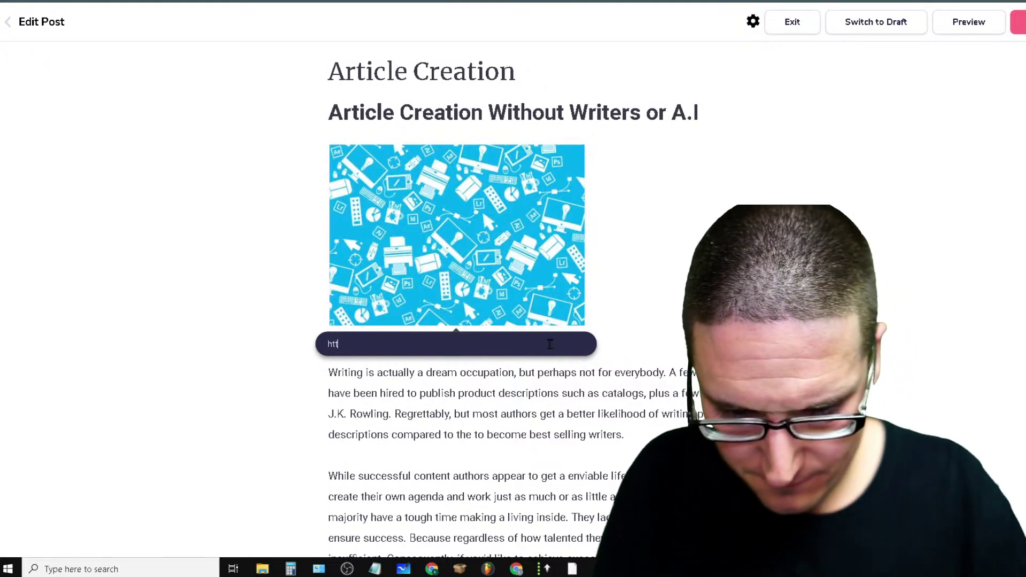
pyautogui.write('ps://chrios')
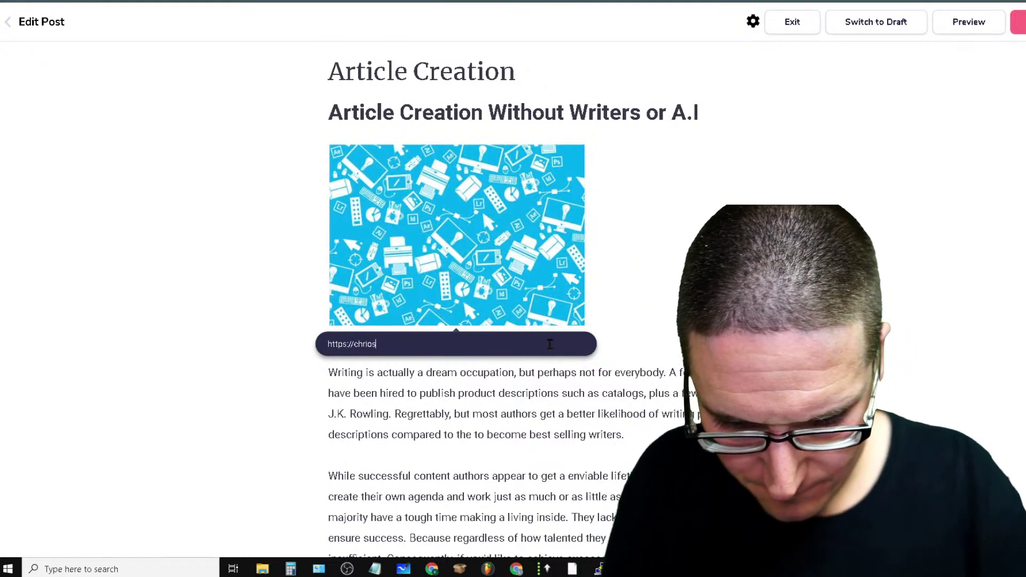
pyautogui.press('BackSpace')
pyautogui.press('BackSpace')
pyautogui.press('BackSpace')
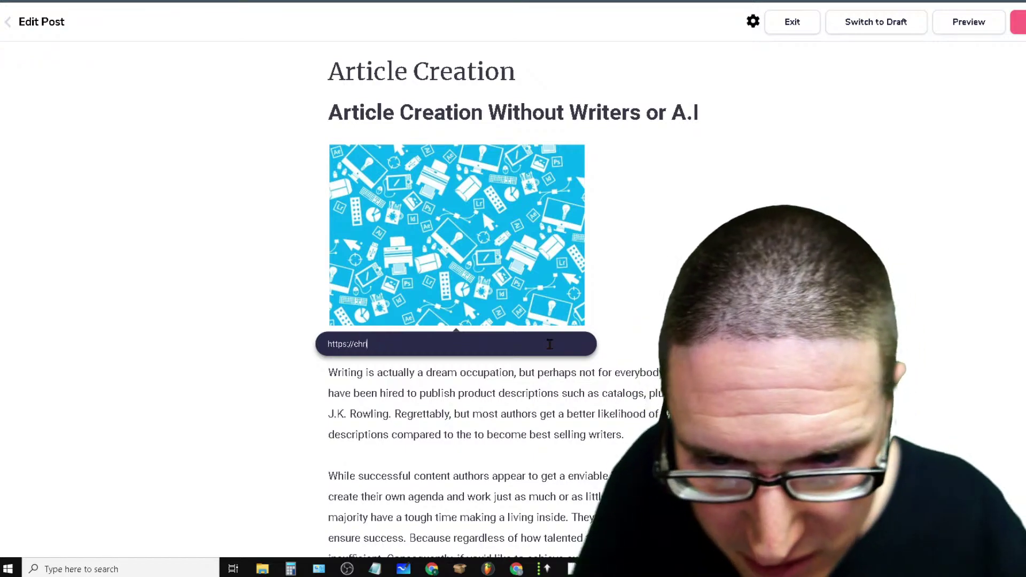
pyautogui.write('ispalm')
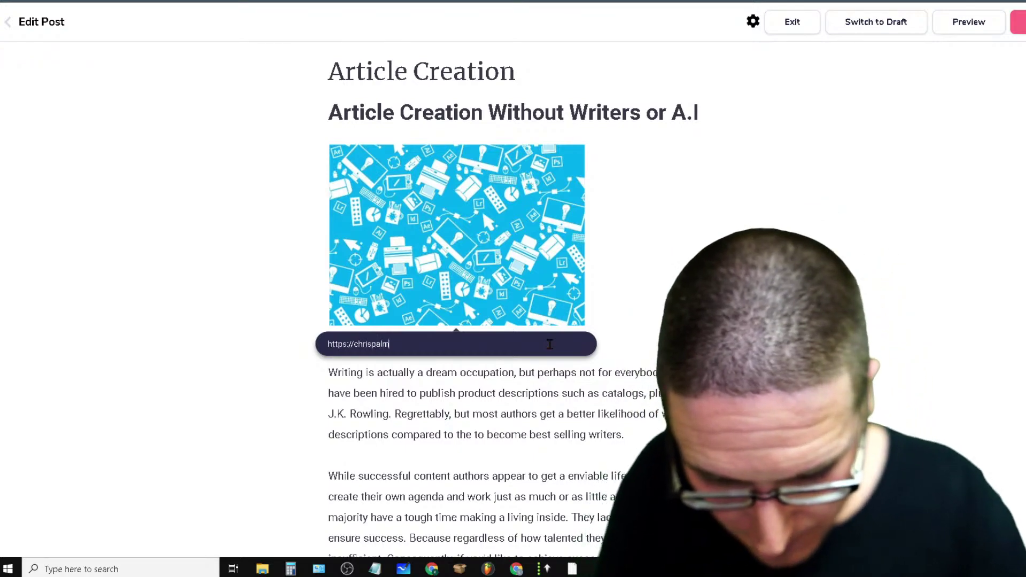
pyautogui.write('ermarketing.com')
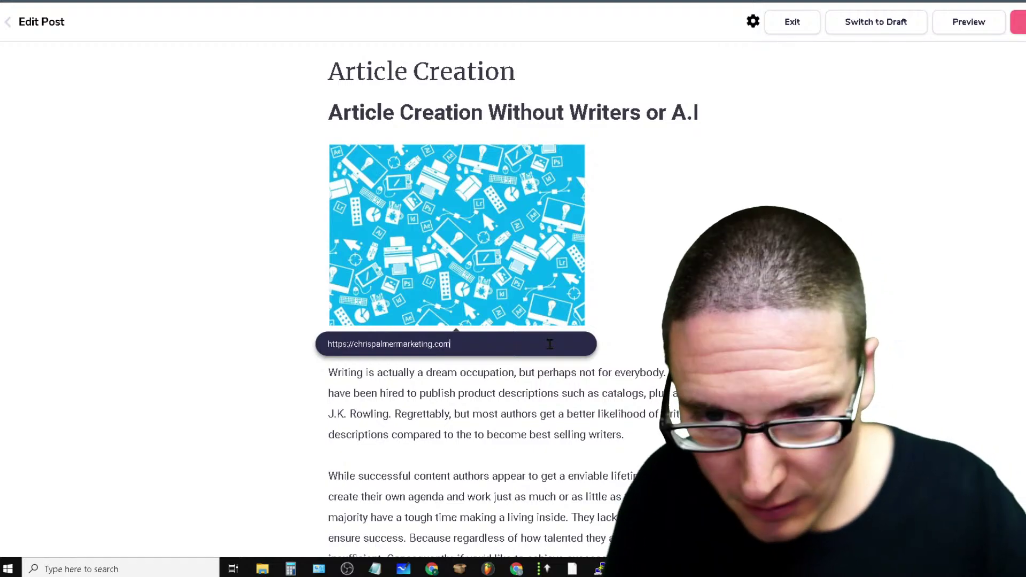
pyautogui.press('Return')
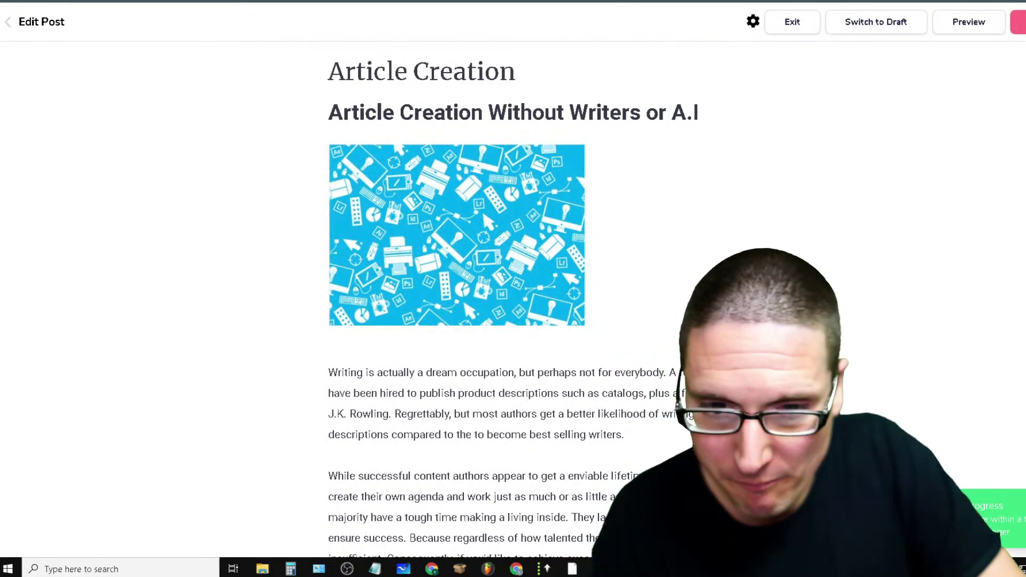
pyautogui.scroll(-20, 745, 195)
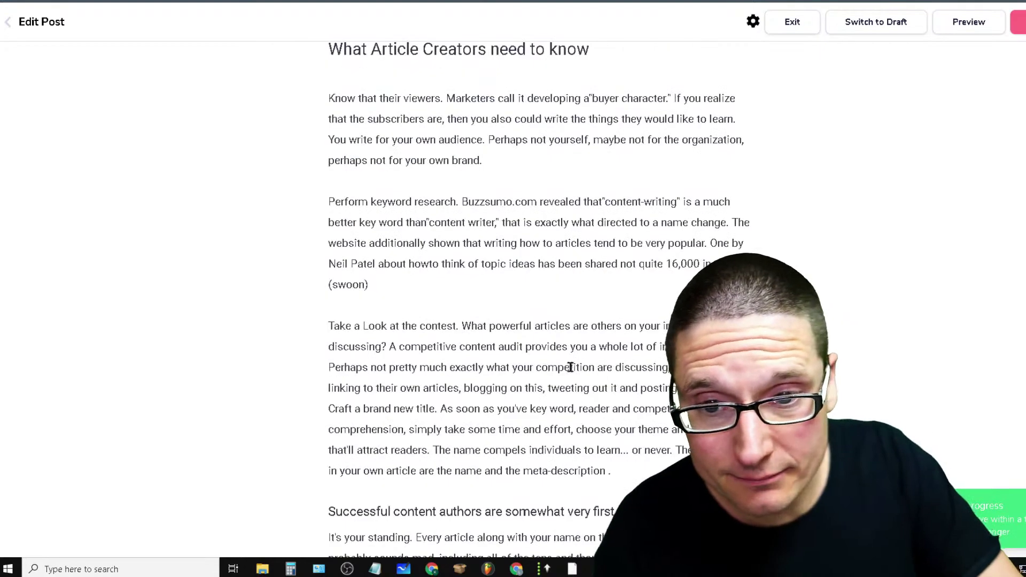
pyautogui.scroll(20, 630, 386)
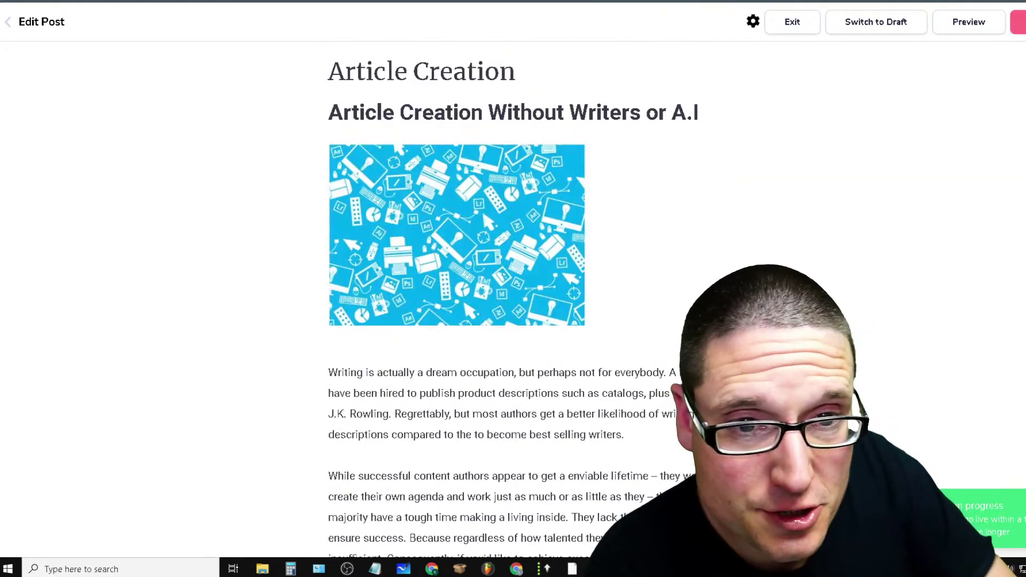
# Move from the GroovePages 404 tab past the stock image results to the YouTube Studio live dashboard
pyautogui.click(877, 1)
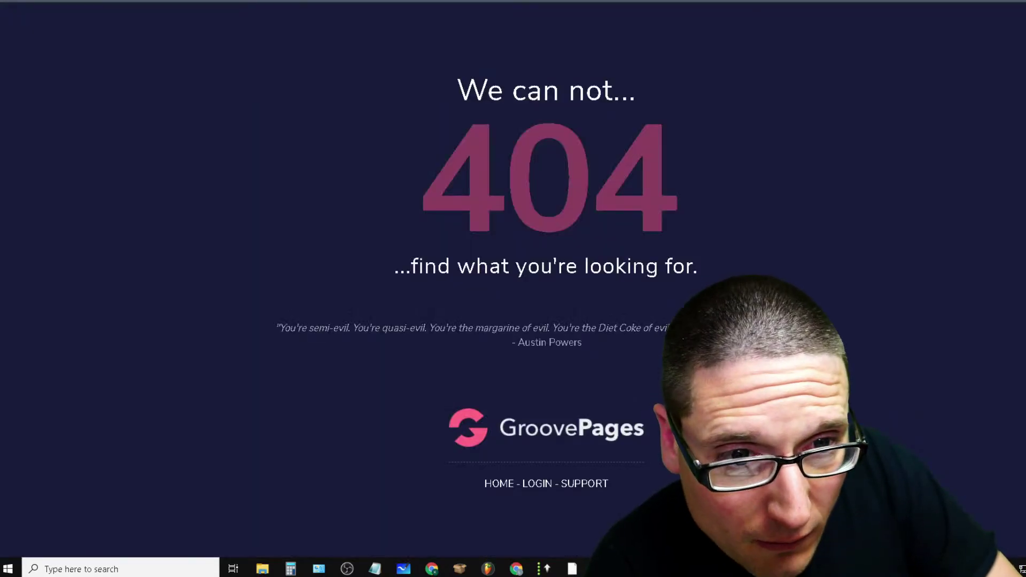
pyautogui.click(770, 0)
pyautogui.click(283, 1)
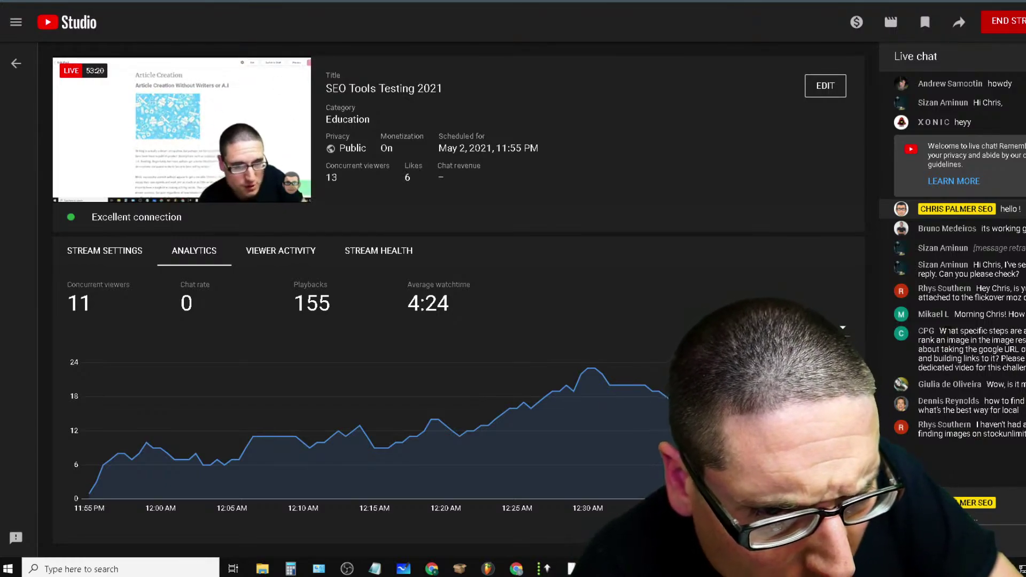
pyautogui.moveTo(946, 332); pyautogui.dragTo(1019, 374)
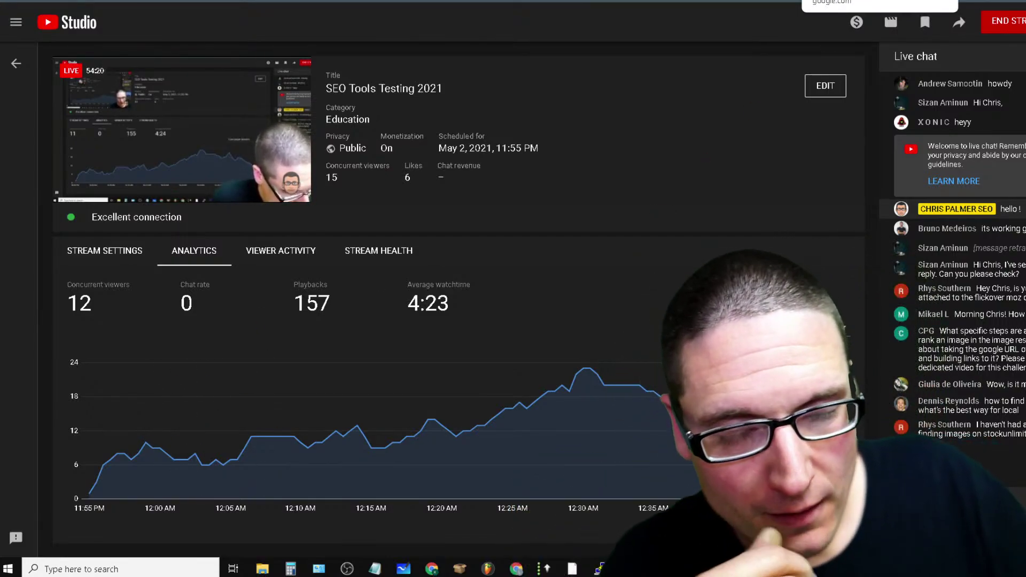
# Move past the StockUnlimited and Flikover tabs to the SendGrid Two-Factor Authentication settings
pyautogui.click(839, 1)
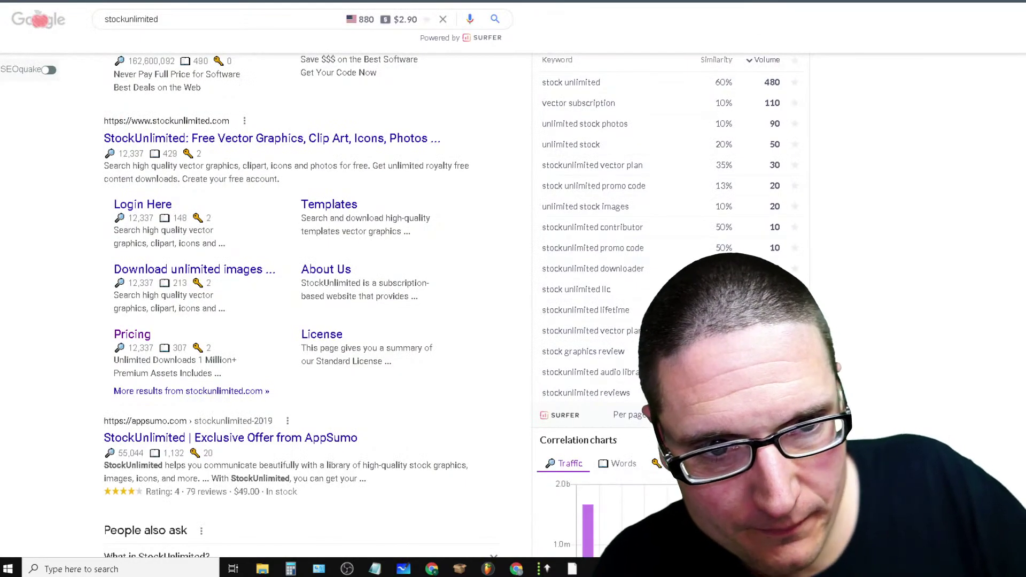
pyautogui.click(908, 1)
pyautogui.click(847, 1)
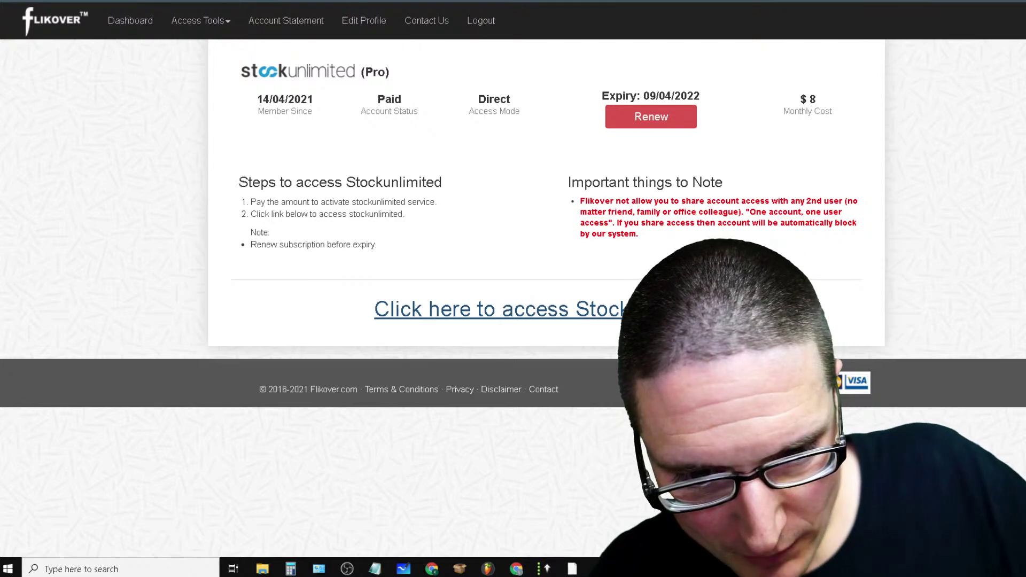
pyautogui.hotkey('ctrl', 't')
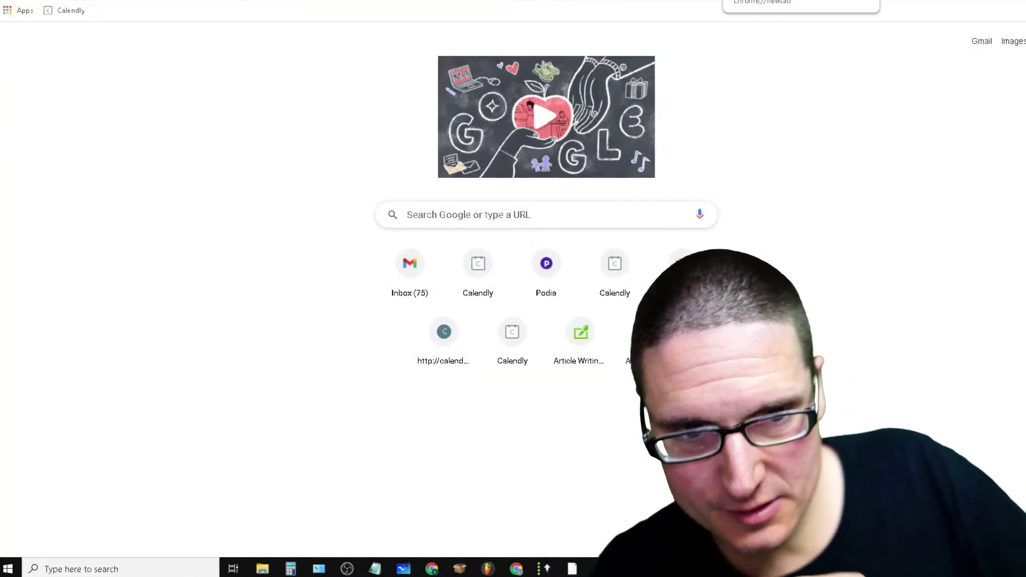
pyautogui.click(80, 1)
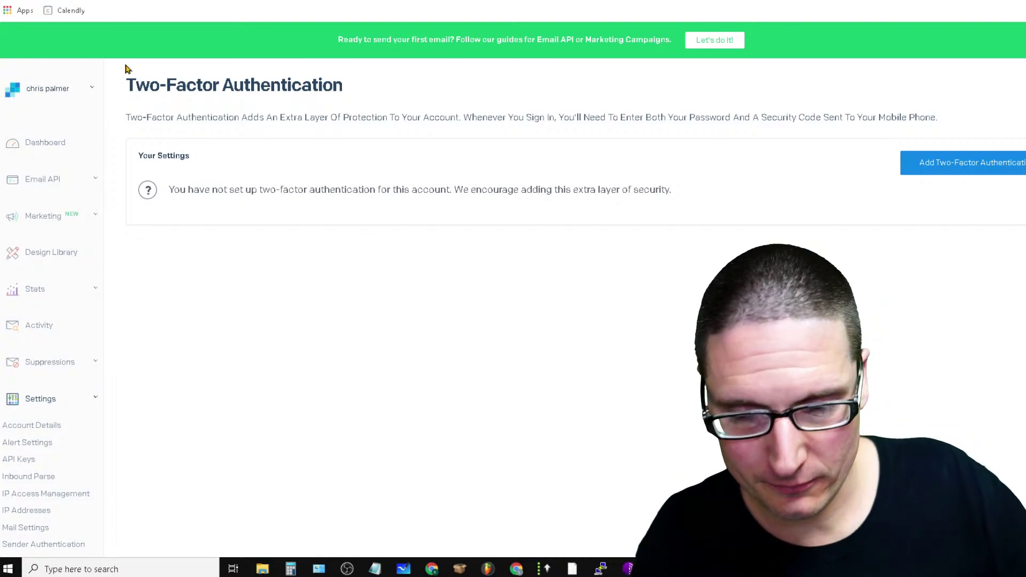
# Go to the SendGrid homepage by entering 'send' in the address bar, then scroll through it
pyautogui.hotkey('ctrl', 'l')
pyautogui.write('send')
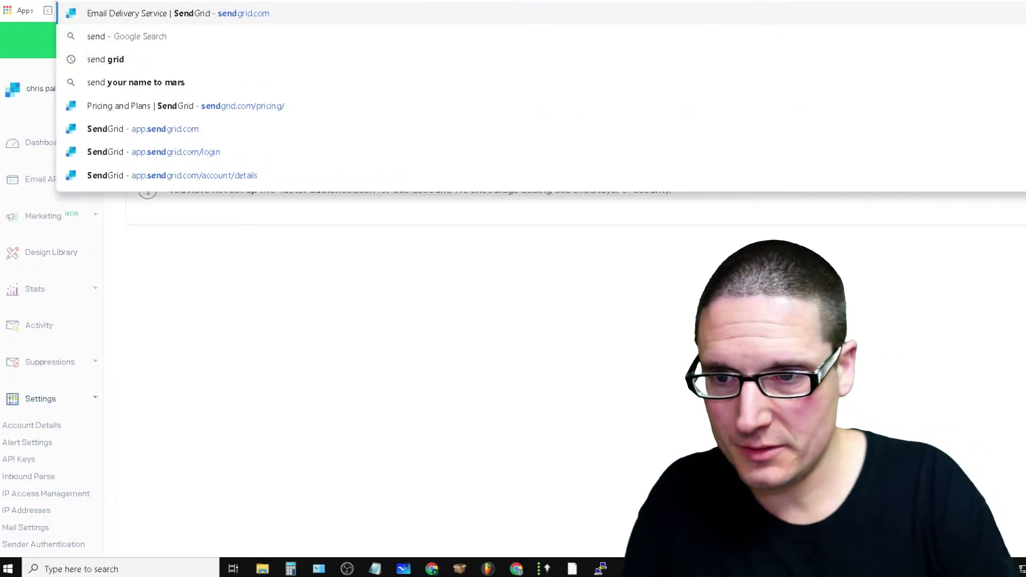
pyautogui.press('Return')
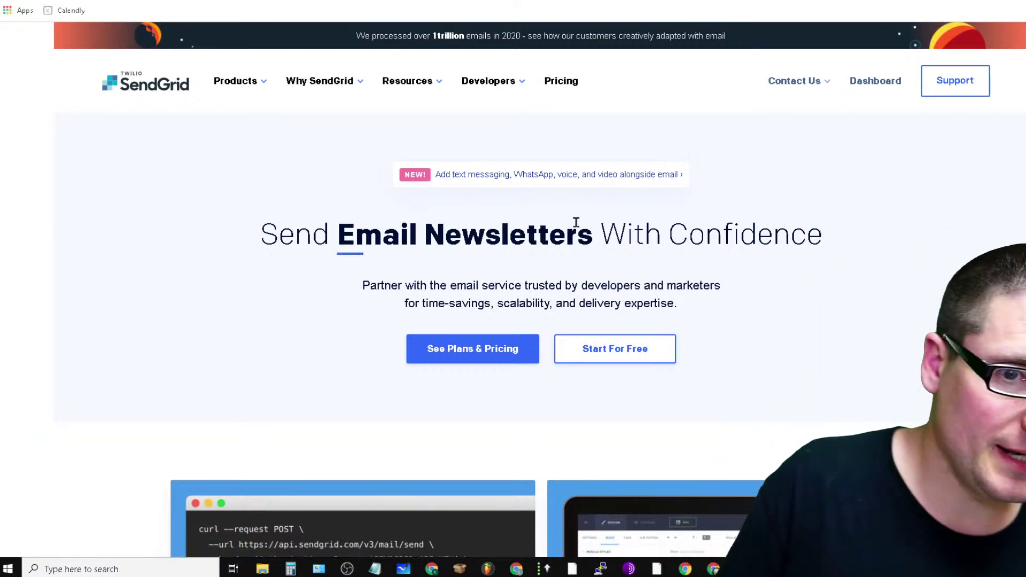
pyautogui.scroll(-15, 760, 287)
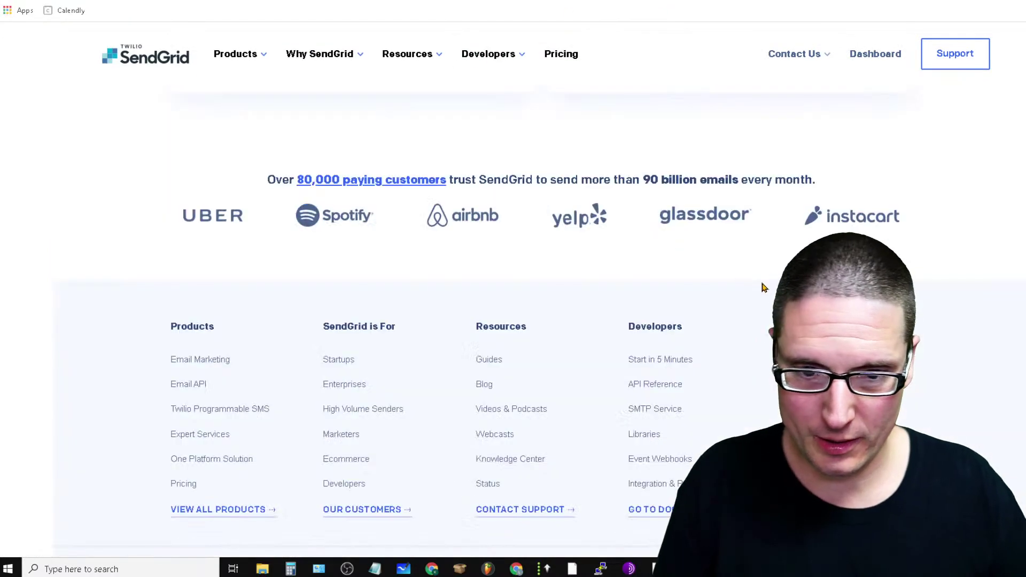
pyautogui.scroll(5, 176, 217)
pyautogui.scroll(-5, 410, 252)
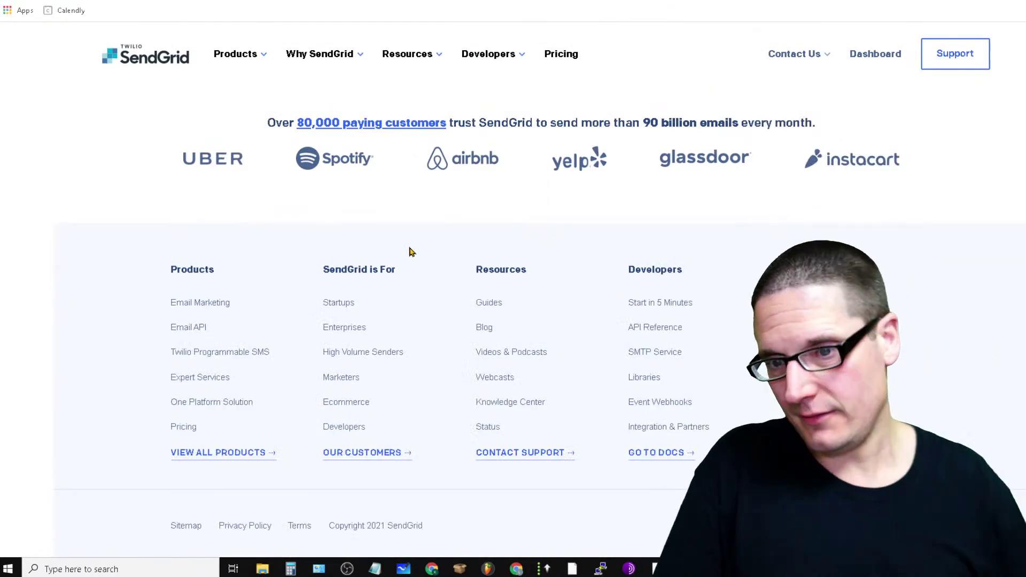
pyautogui.scroll(15, 410, 252)
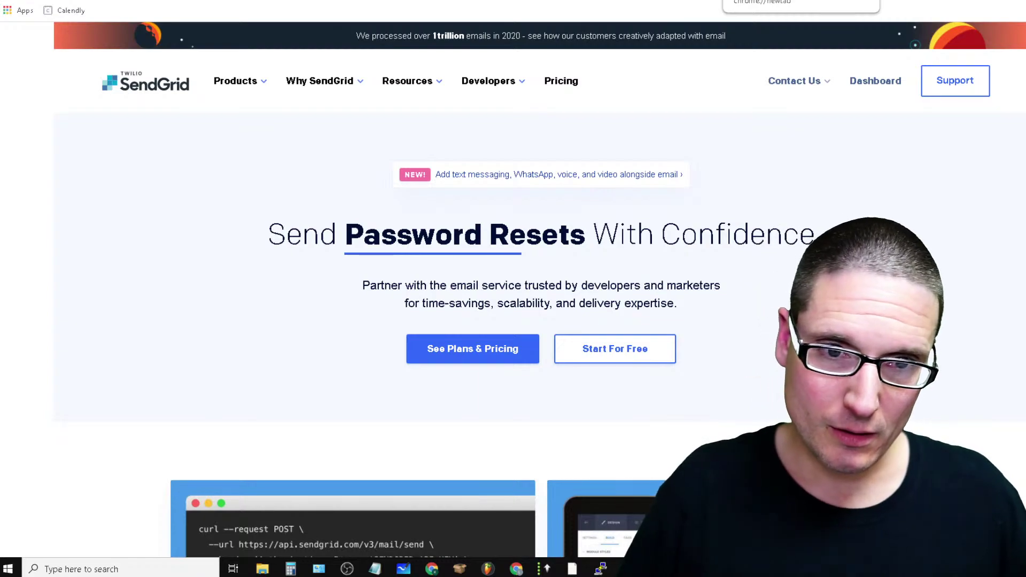
pyautogui.hotkey('ctrl', 'Tab')
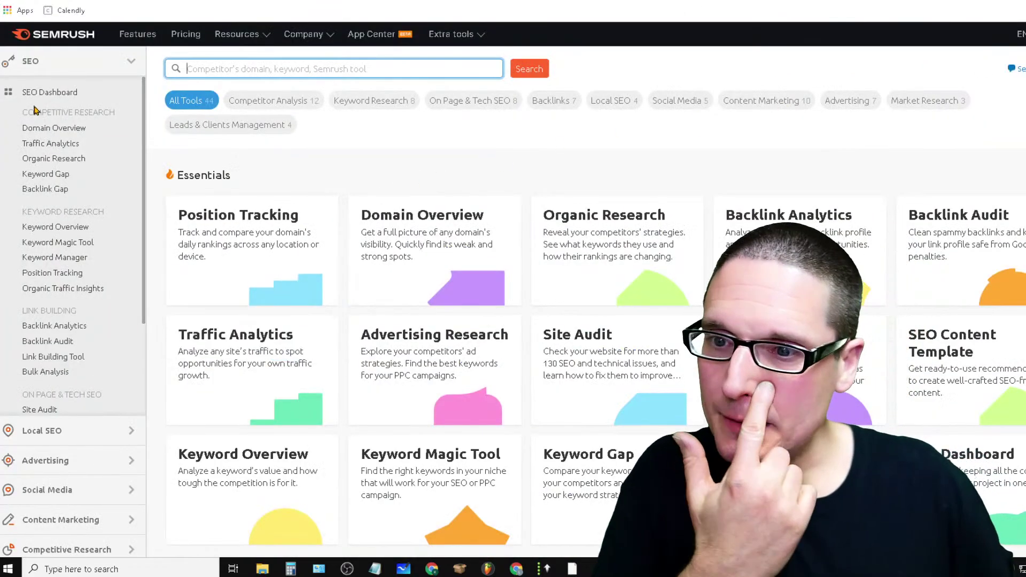
pyautogui.click(222, 69)
pyautogui.write('chrispalmermarketing.com')
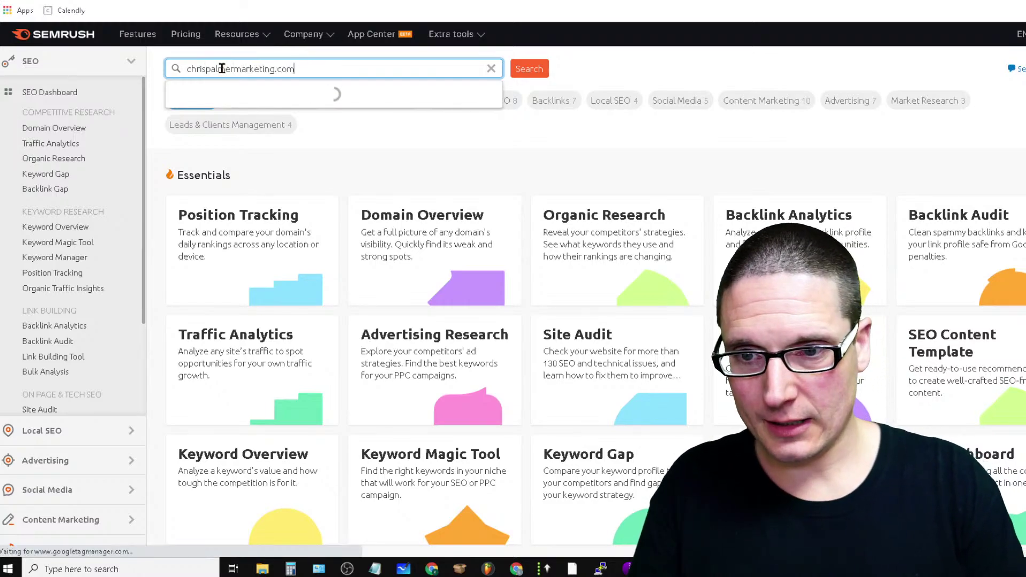
pyautogui.press('Return')
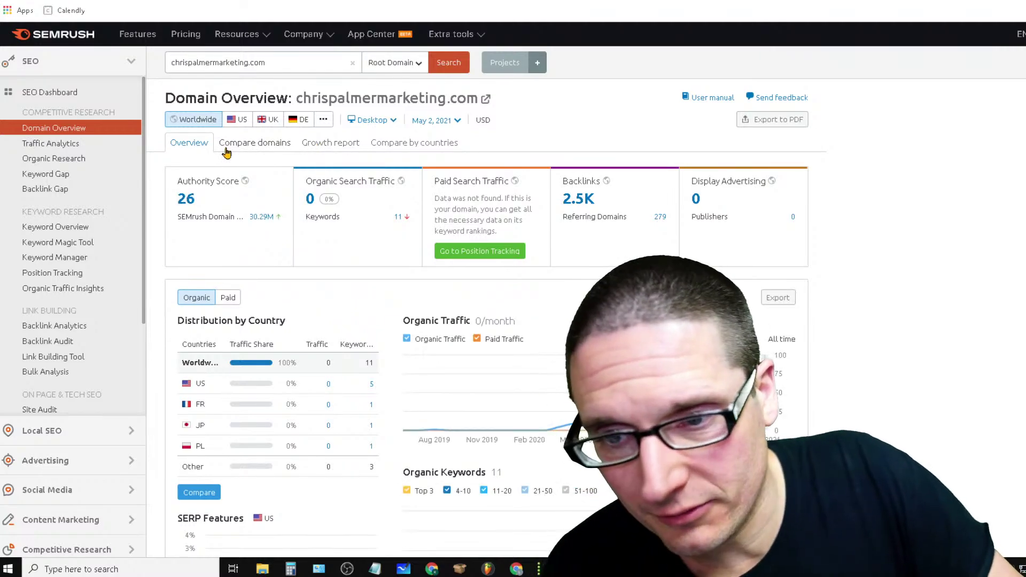
pyautogui.click(660, 219)
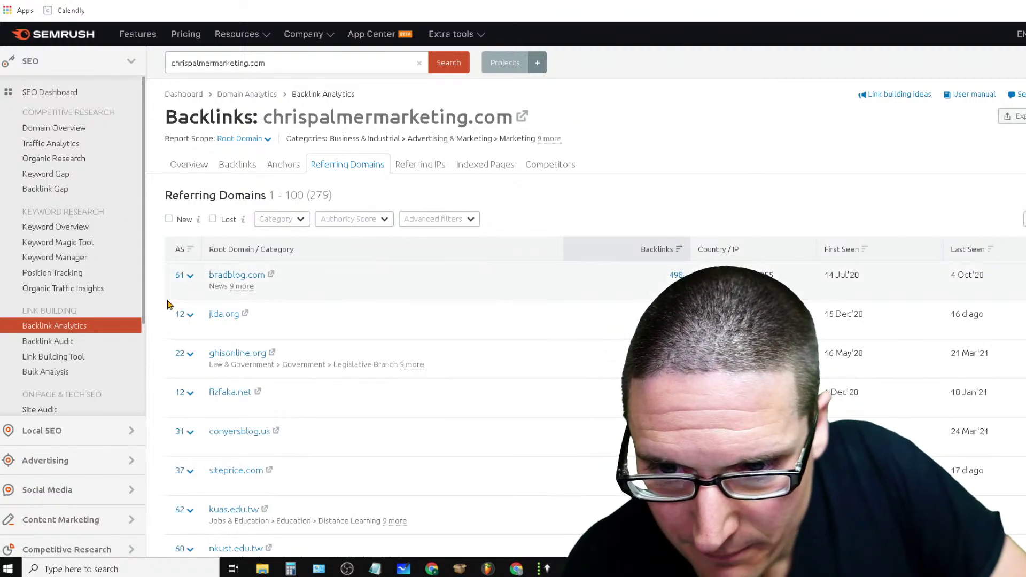
pyautogui.scroll(-7, 413, 266)
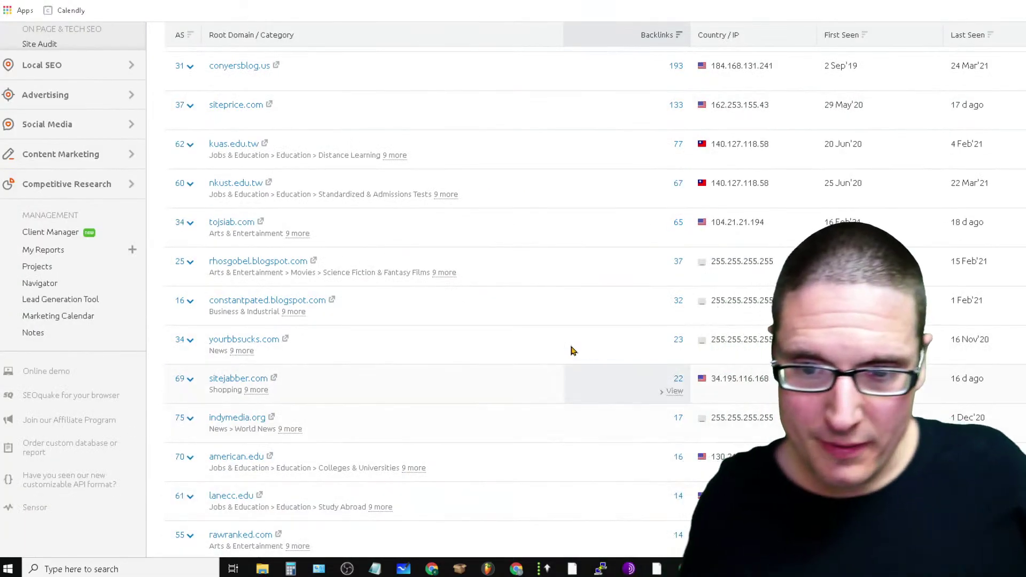
pyautogui.scroll(7, 570, 348)
pyautogui.scroll(-10, 536, 434)
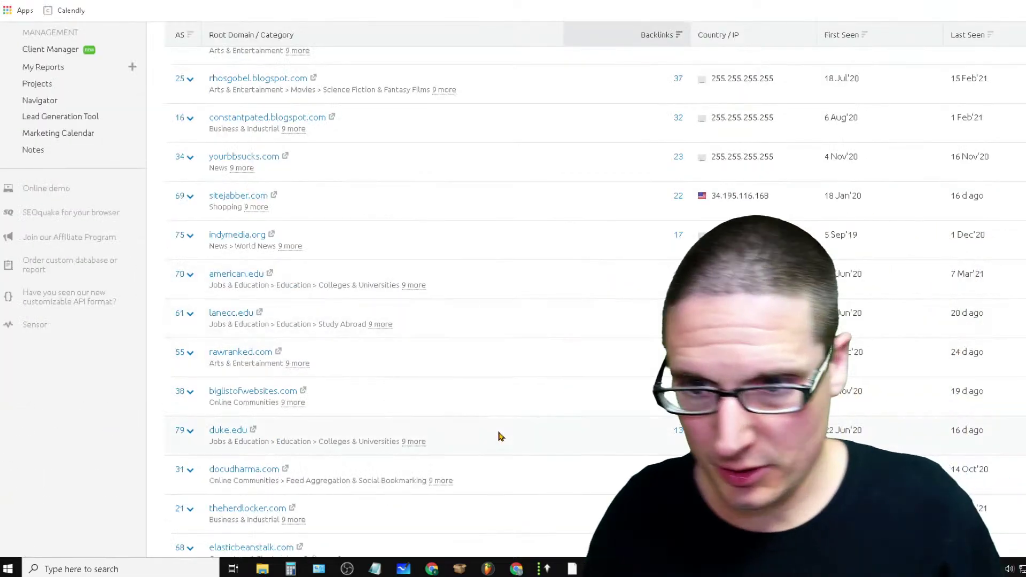
pyautogui.scroll(3, 499, 435)
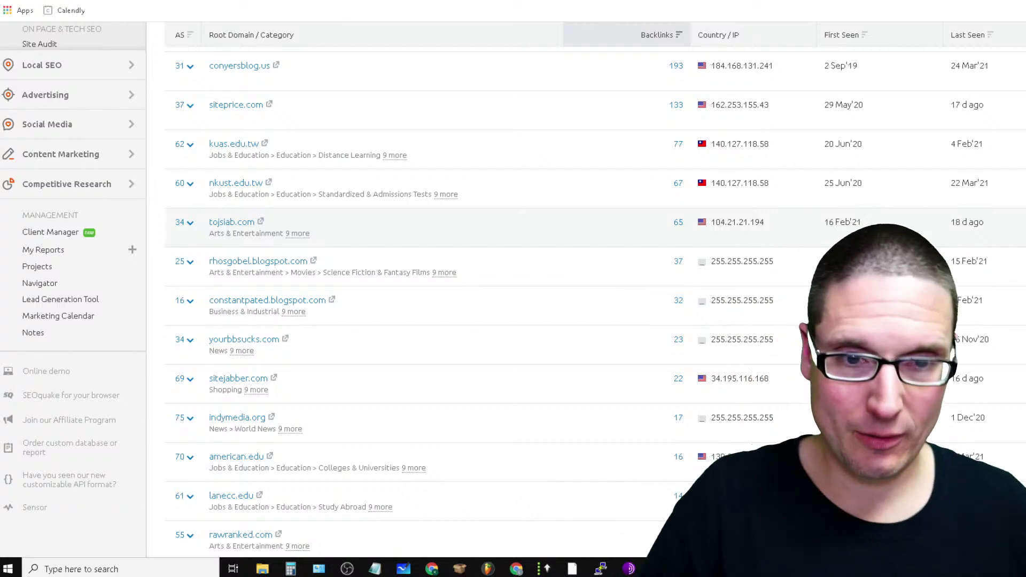
pyautogui.scroll(3, 371, 195)
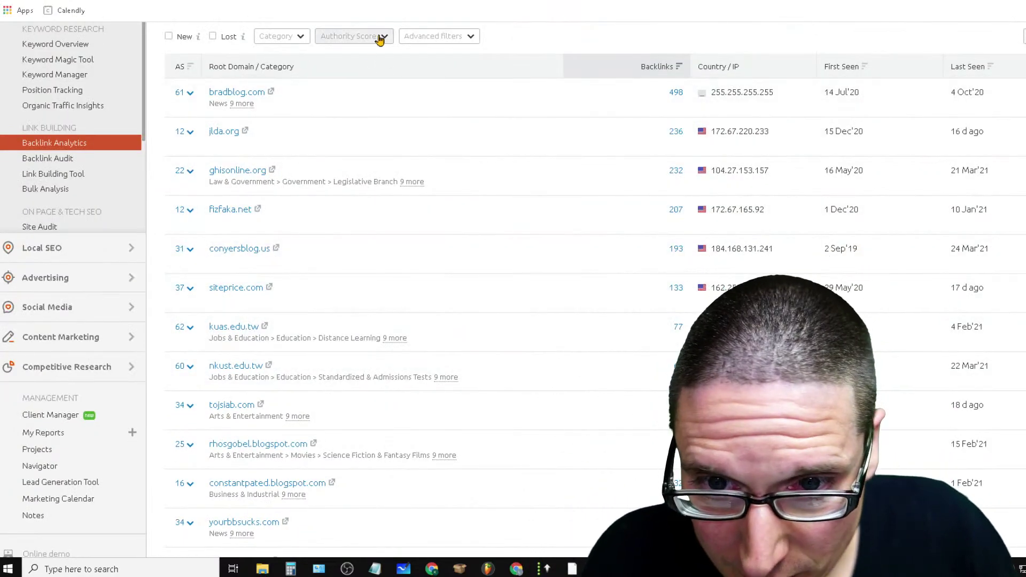
# Filter referring domains to Authority Score 40–100 and check the roughly 111 domains remaining
pyautogui.click(379, 37)
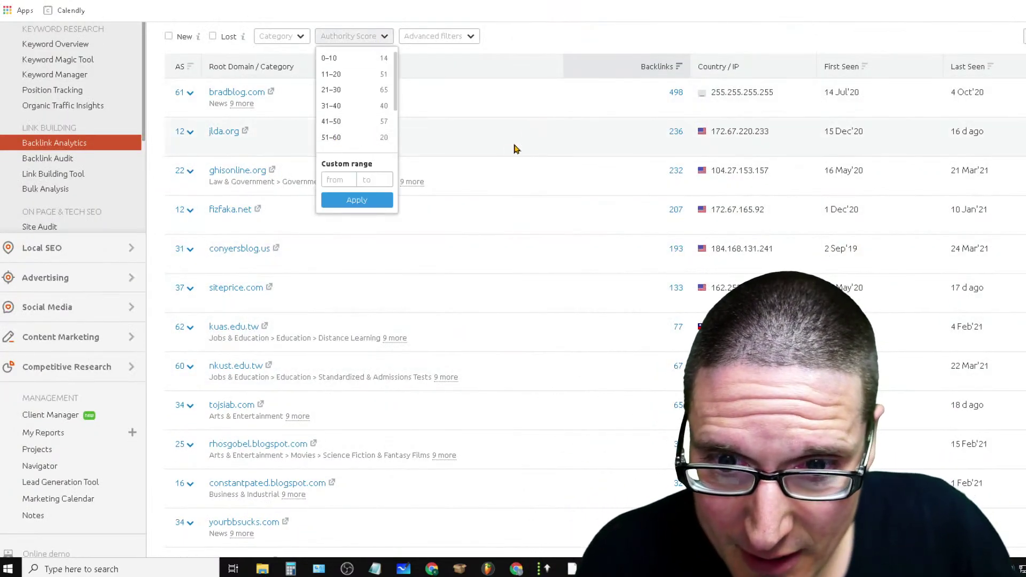
pyautogui.scroll(-8, 380, 98)
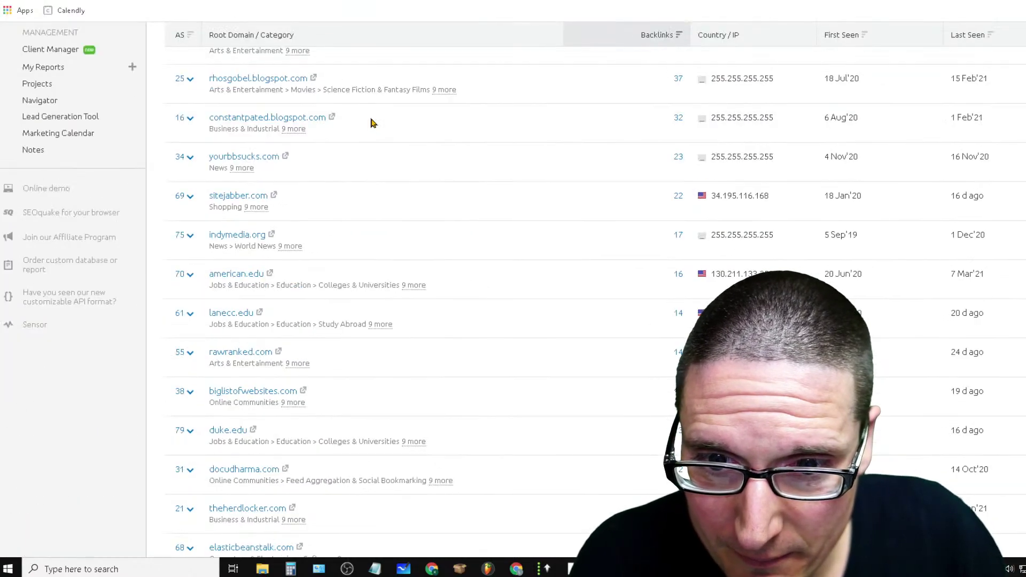
pyautogui.scroll(8, 373, 123)
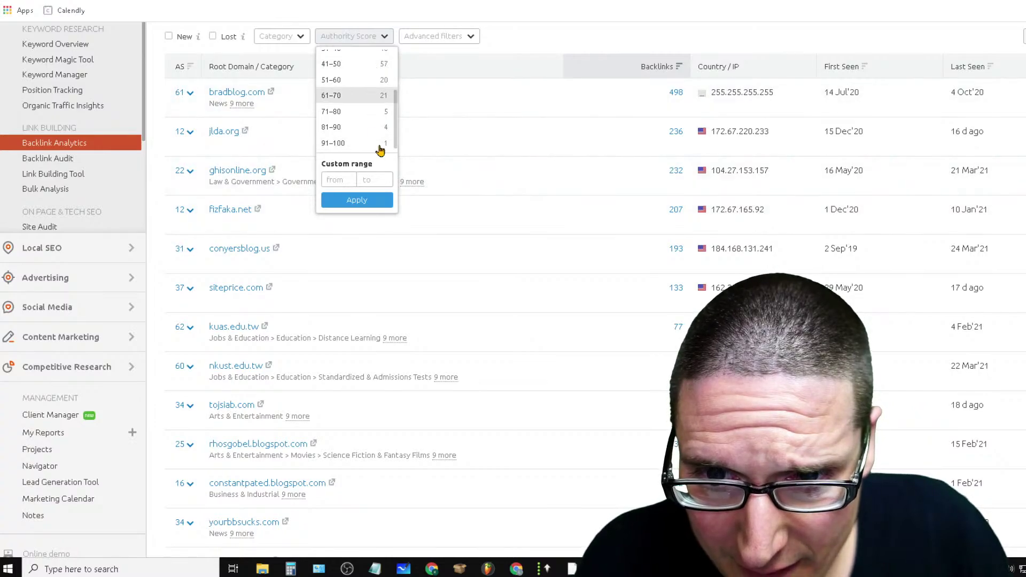
pyautogui.write('40')
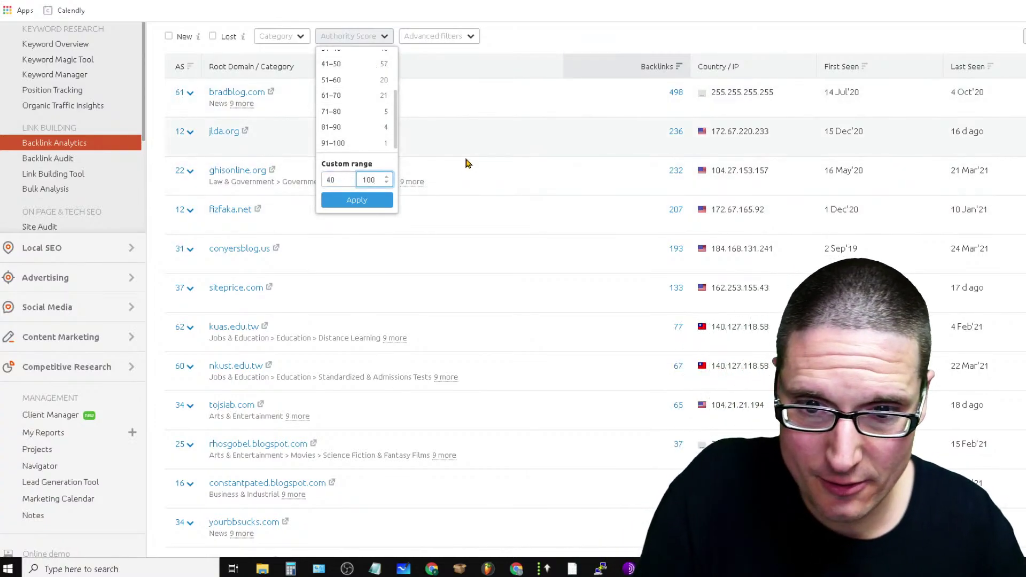
pyautogui.click(356, 200)
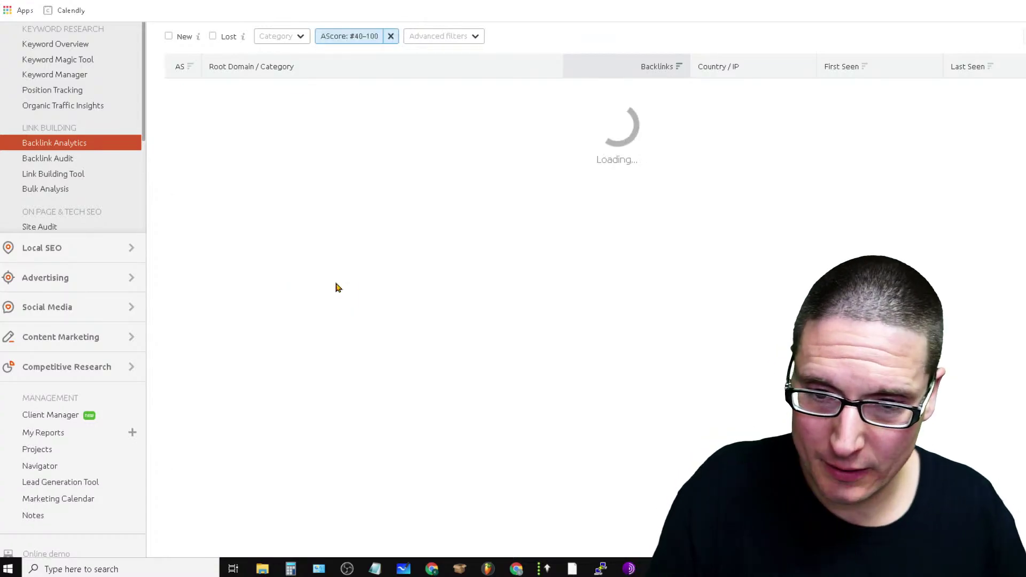
pyautogui.scroll(4, 496, 359)
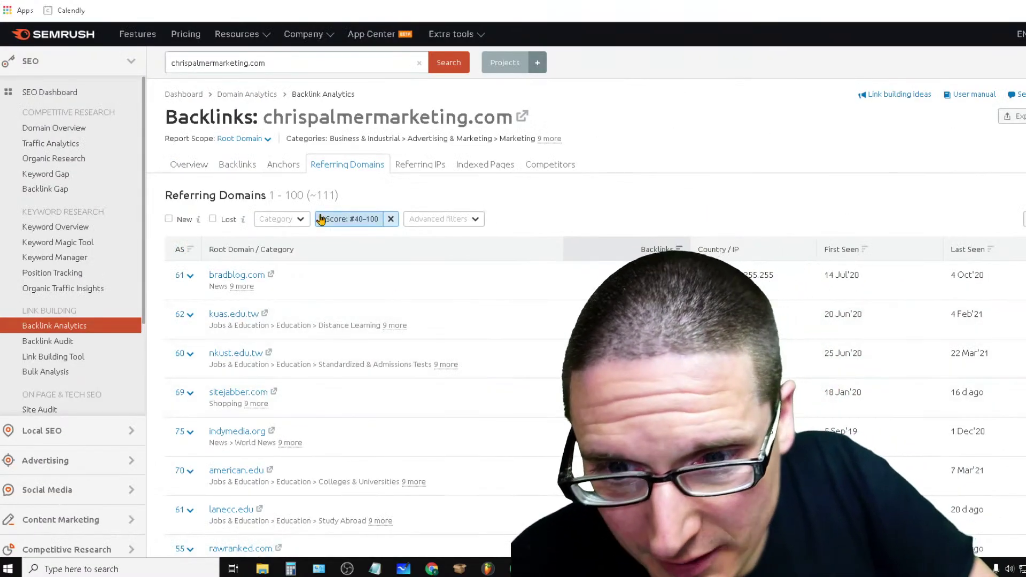
pyautogui.doubleClick(331, 197)
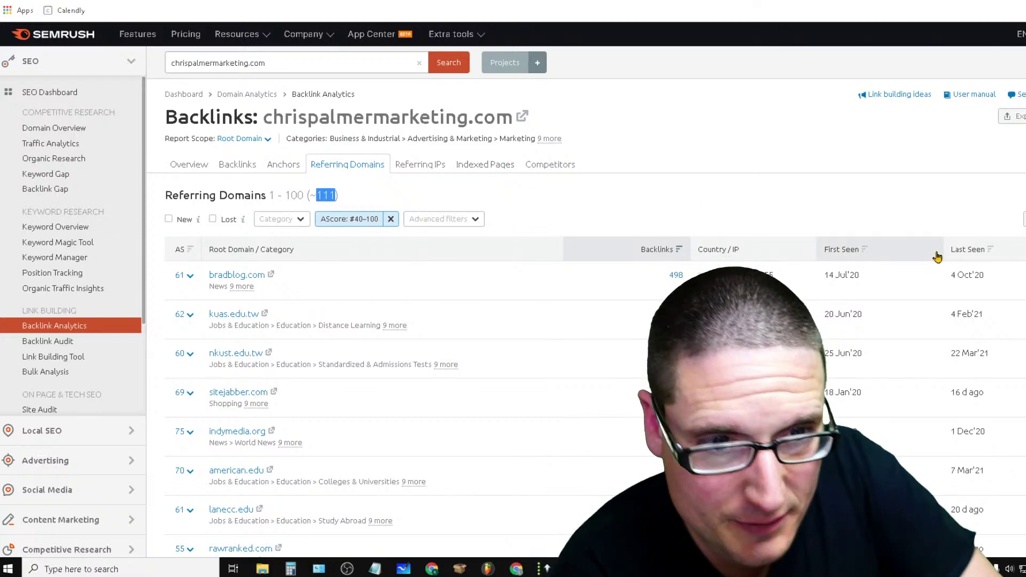
pyautogui.scroll(-3, 586, 299)
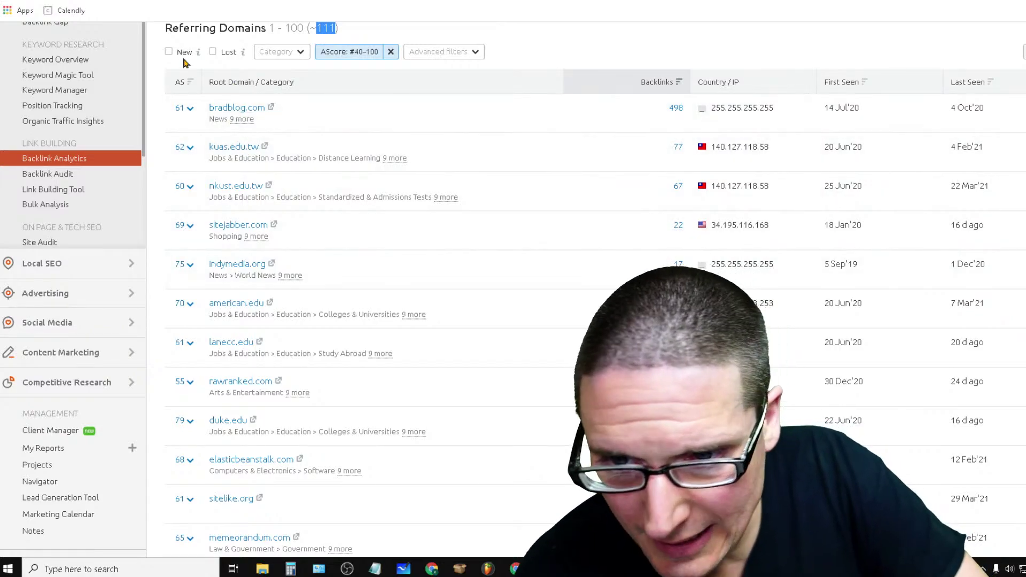
pyautogui.scroll(-15, 970, 180)
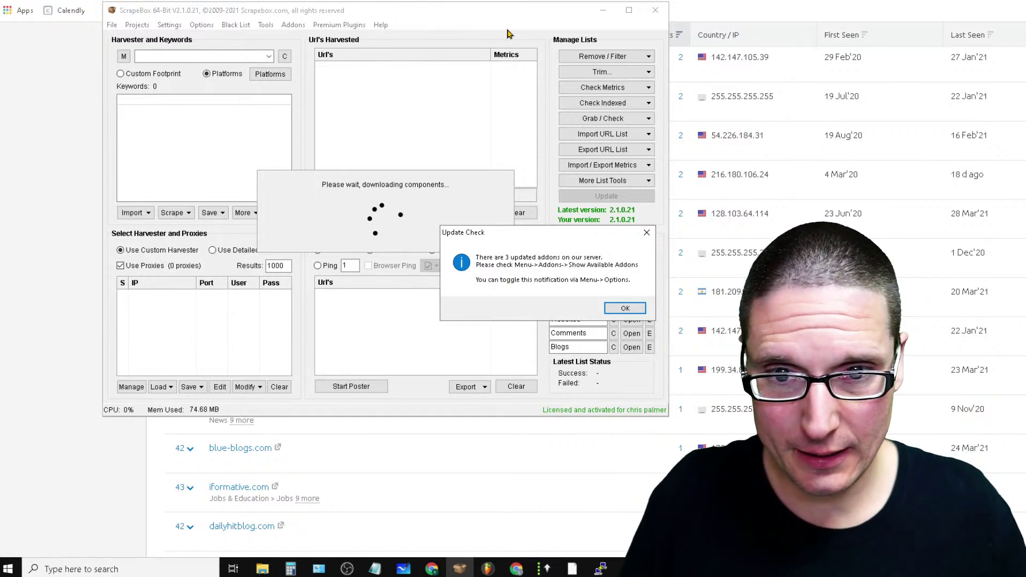
# Dismiss ScrapeBox's addon update notice, move its window aside and bring Semrush forward
pyautogui.click(629, 307)
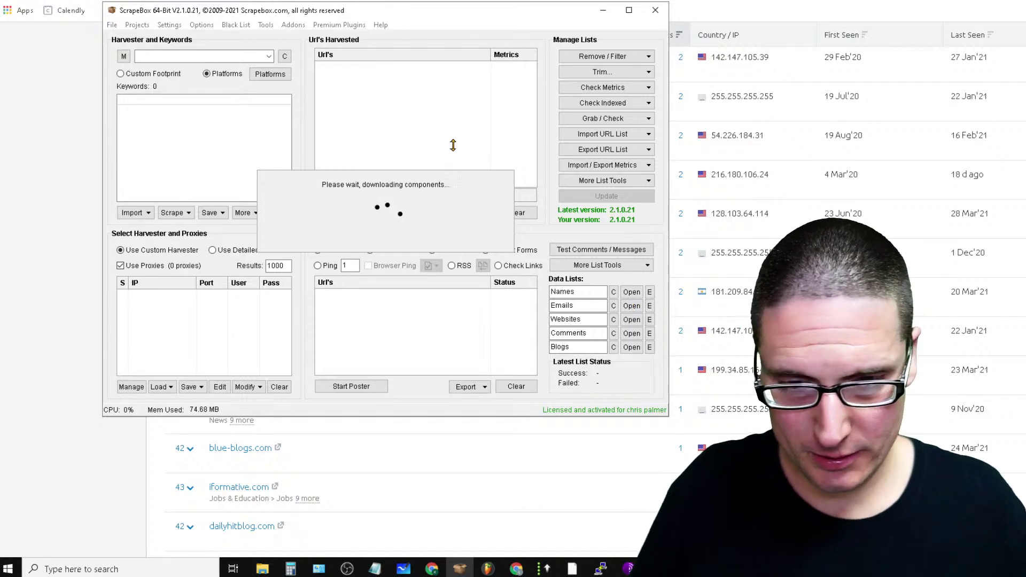
pyautogui.moveTo(454, 11); pyautogui.dragTo(734, 107)
pyautogui.click(37, 107)
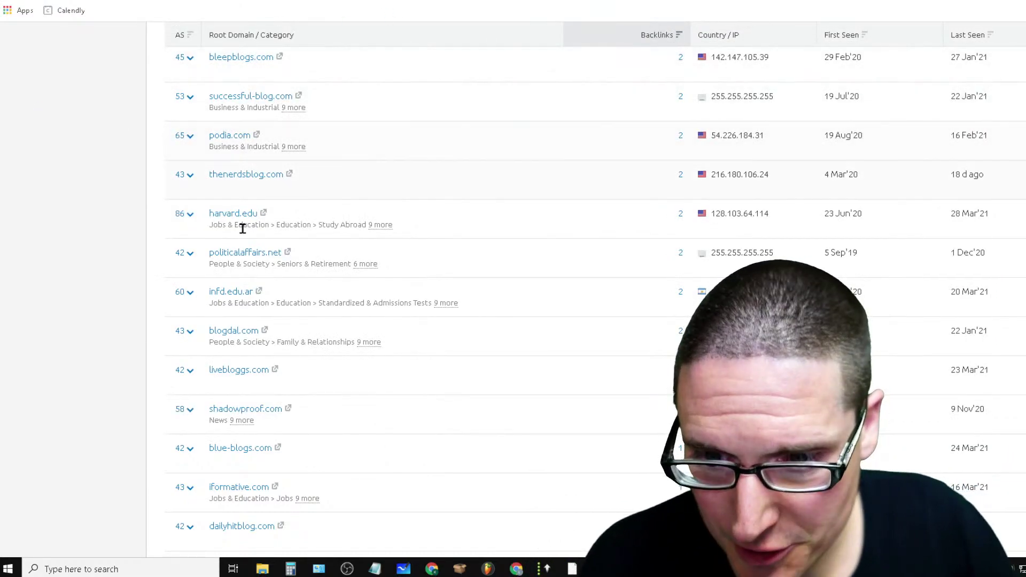
pyautogui.scroll(-10, 292, 454)
pyautogui.scroll(10, 292, 465)
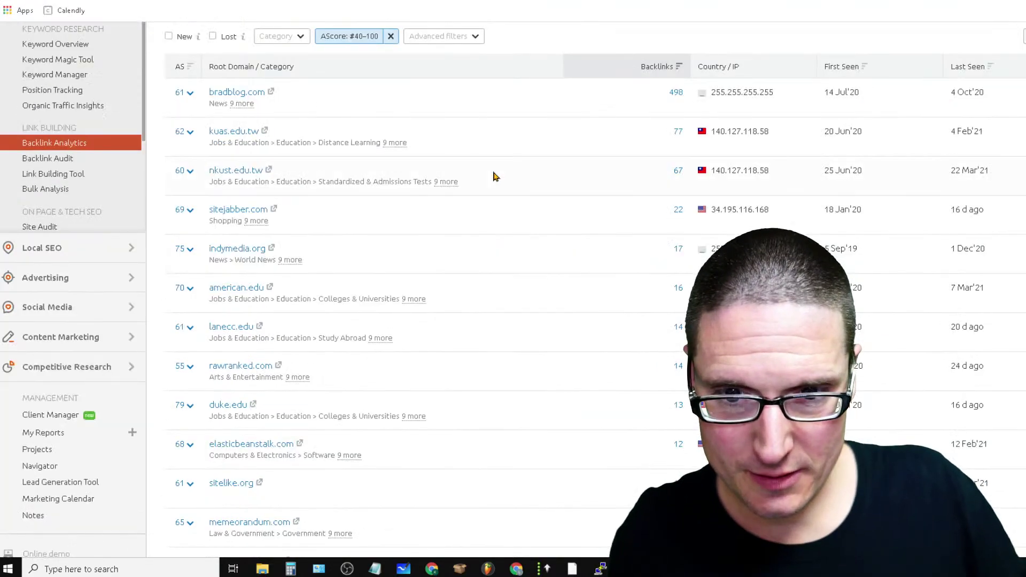
# Scroll through the roughly 111 referring domains with Authority Score 40–100
pyautogui.scroll(-10, 470, 294)
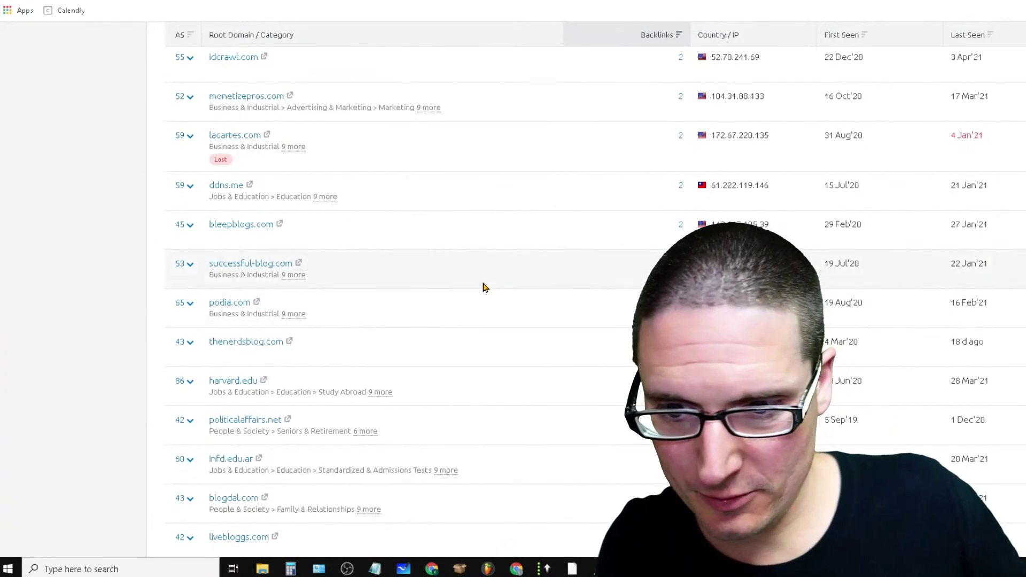
pyautogui.scroll(-5, 483, 287)
pyautogui.scroll(-7, 357, 301)
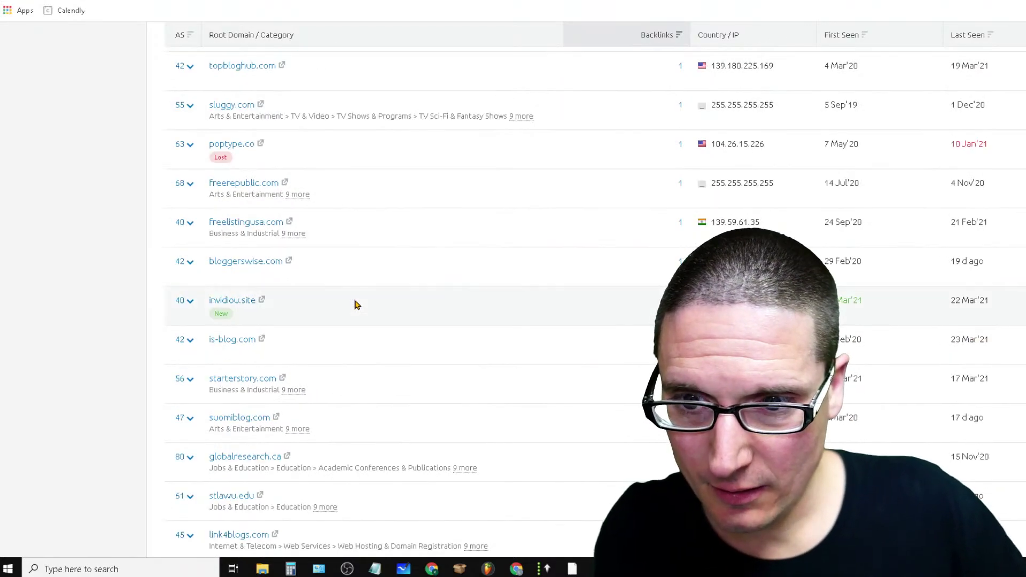
pyautogui.scroll(3, 355, 301)
pyautogui.scroll(-3, 354, 300)
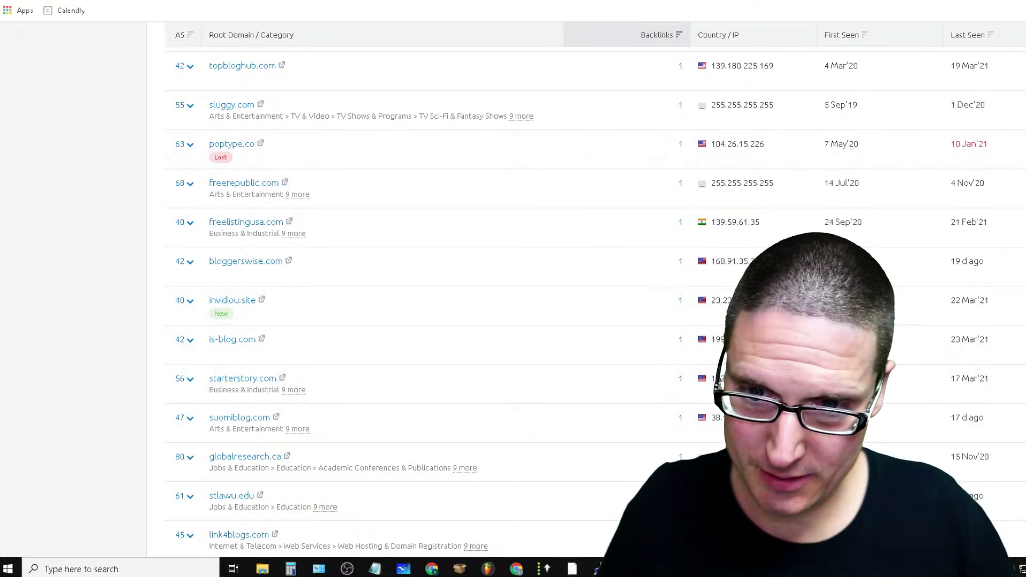
pyautogui.scroll(-3, 225, 286)
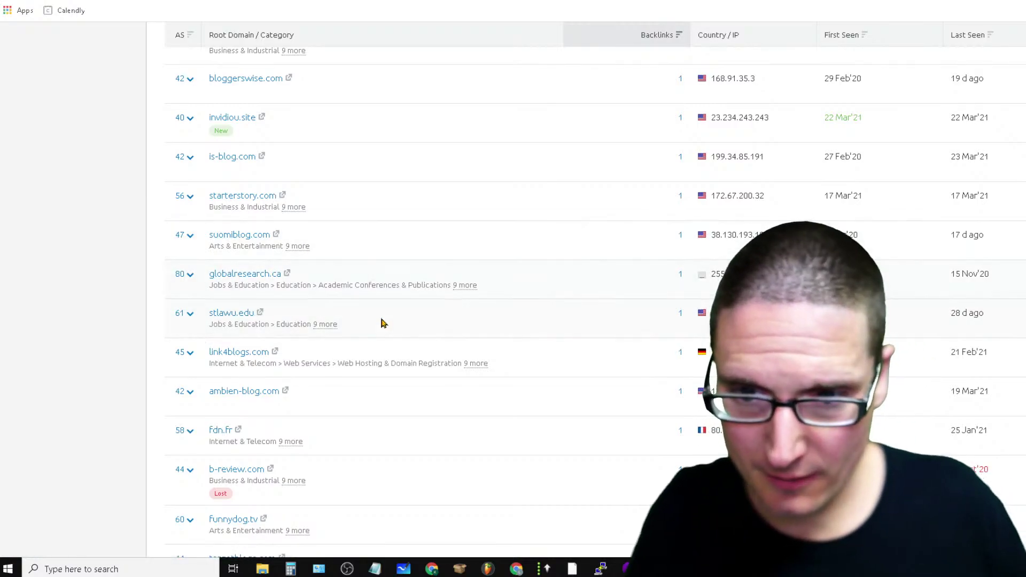
pyautogui.scroll(-6, 374, 342)
pyautogui.scroll(-3, 417, 331)
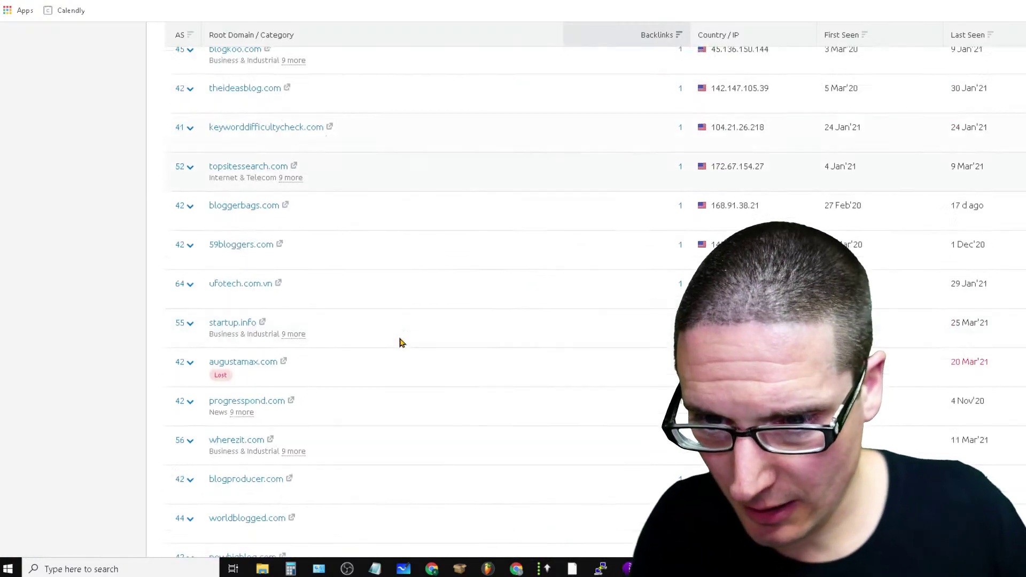
pyautogui.scroll(-8, 399, 343)
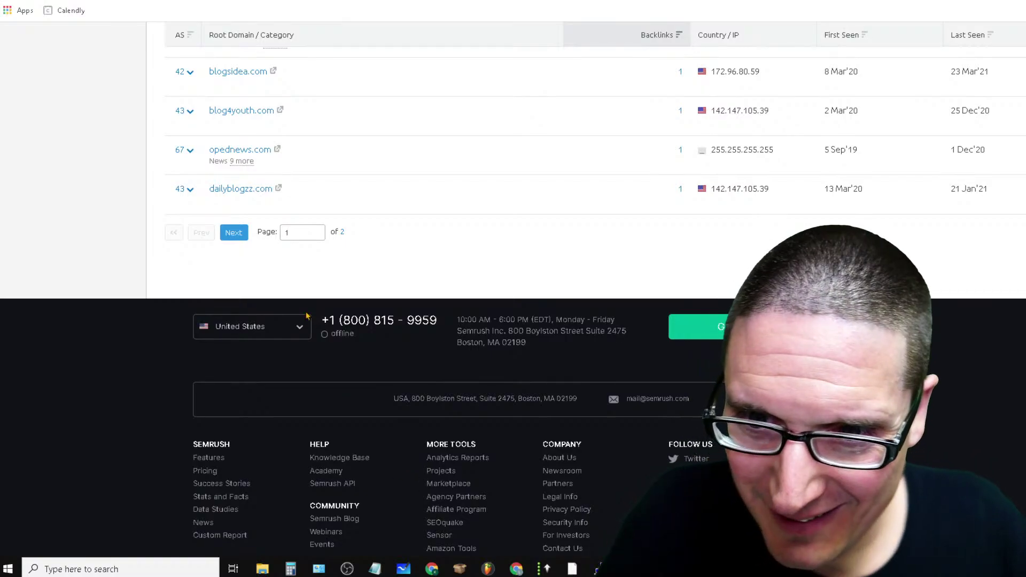
pyautogui.scroll(8, 307, 316)
pyautogui.scroll(-8, 319, 348)
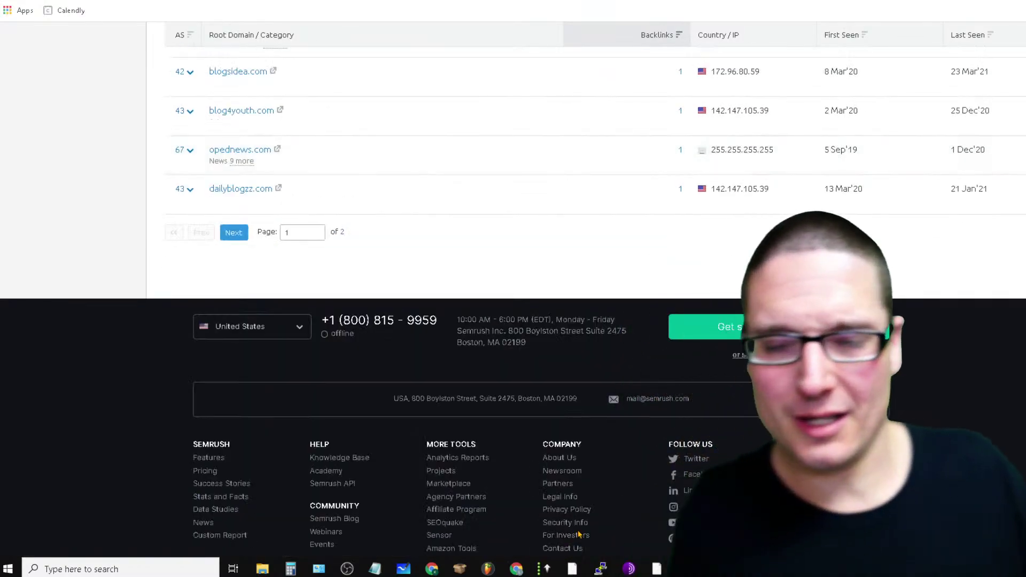
pyautogui.scroll(20, 201, 314)
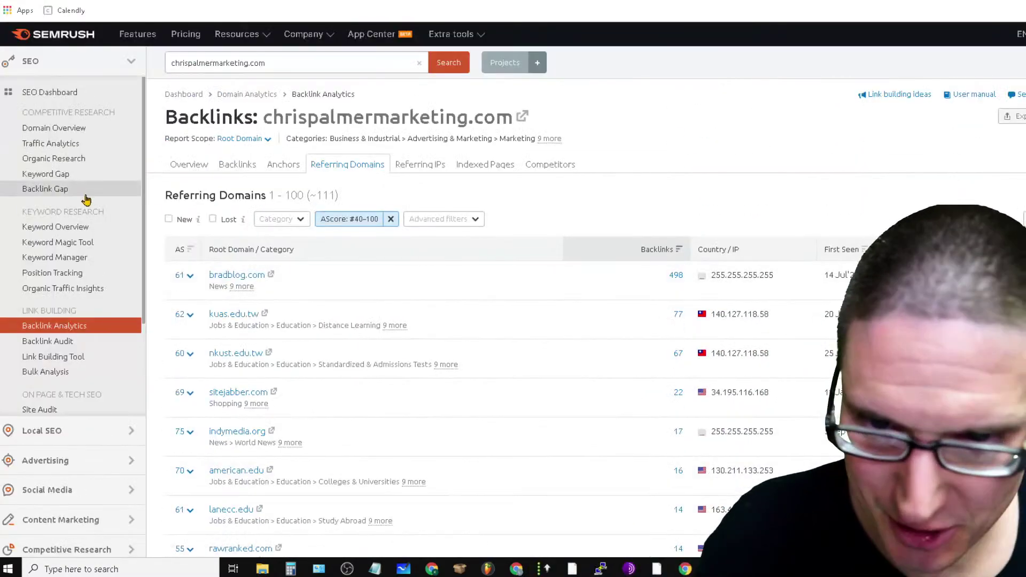
# Filter the referring domains to an Authority Score range of 60–100
pyautogui.click(352, 220)
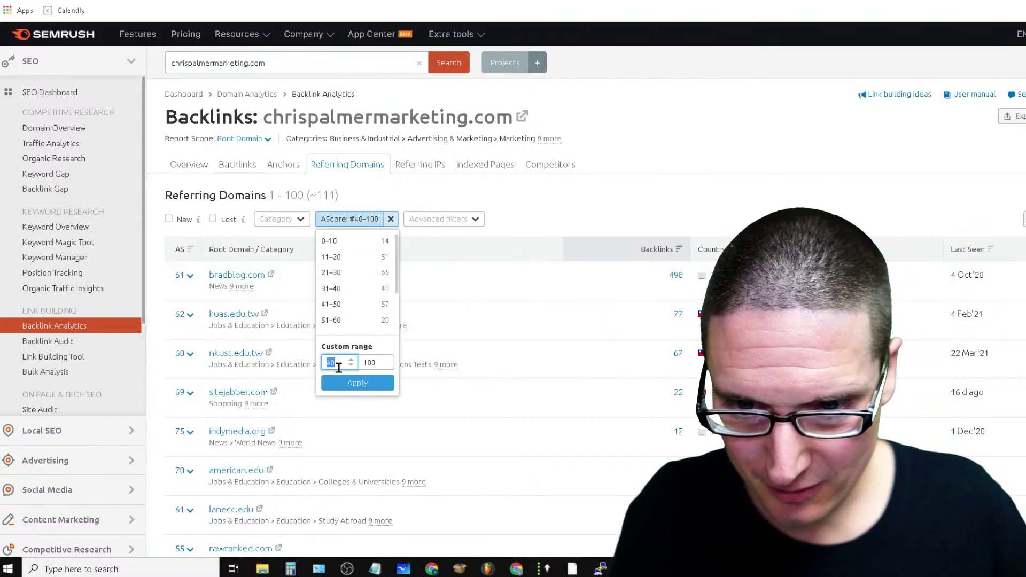
pyautogui.write('60')
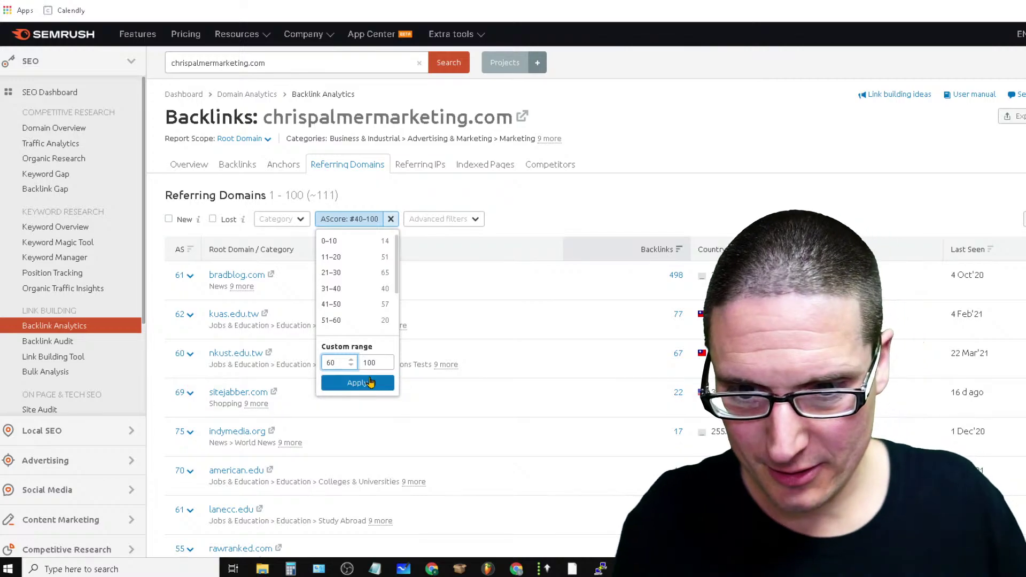
pyautogui.click(369, 383)
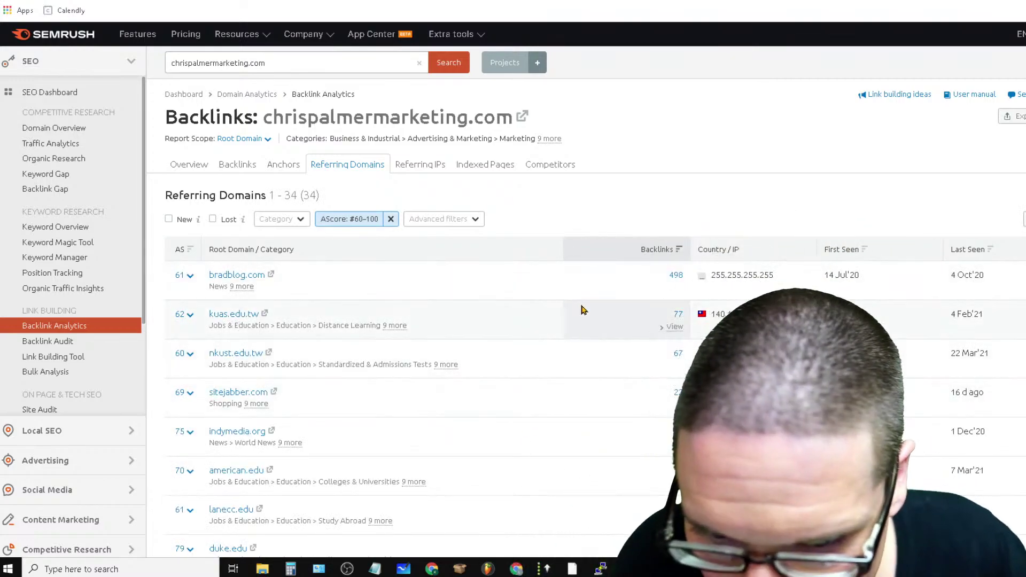
# Scroll through the 34 filtered referring domains and clear the stray text selection
pyautogui.scroll(-10, 614, 344)
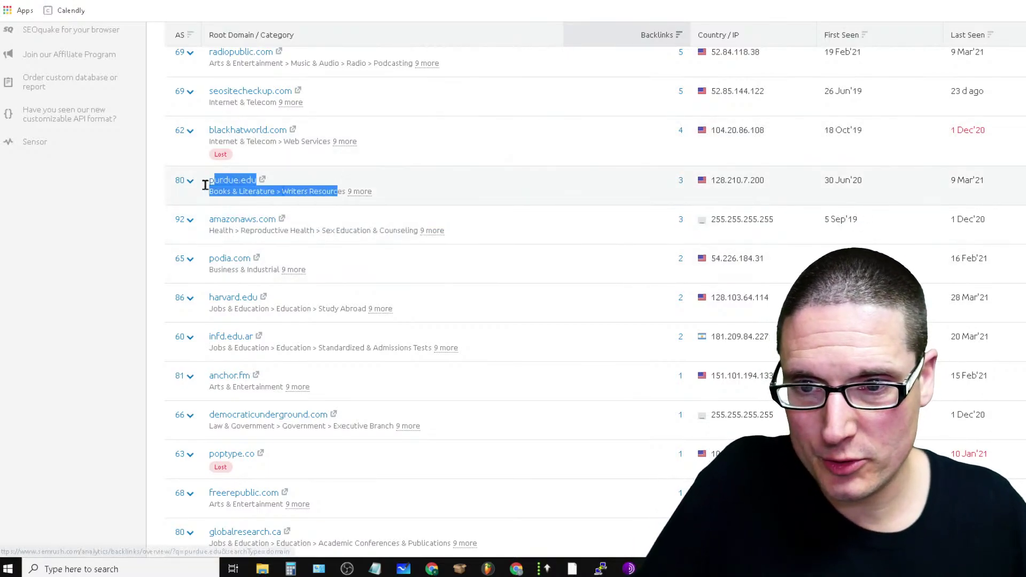
pyautogui.scroll(-3, 433, 204)
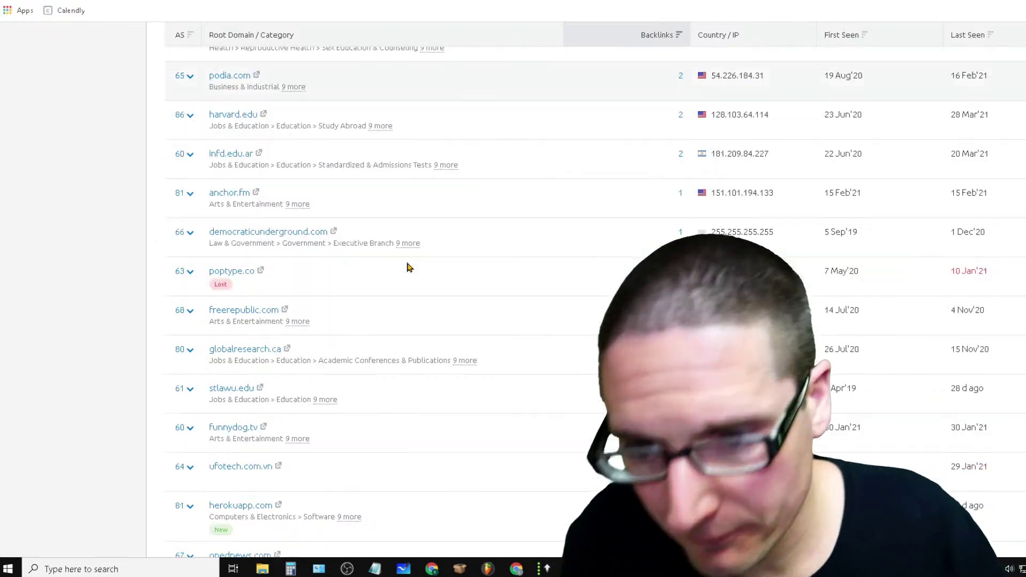
pyautogui.scroll(3, 426, 178)
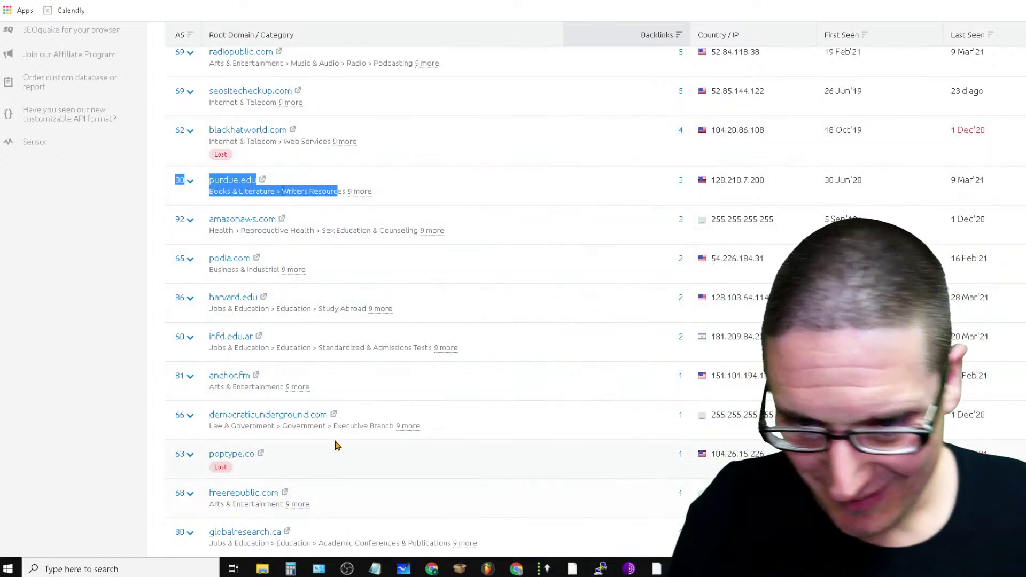
pyautogui.scroll(-3, 337, 445)
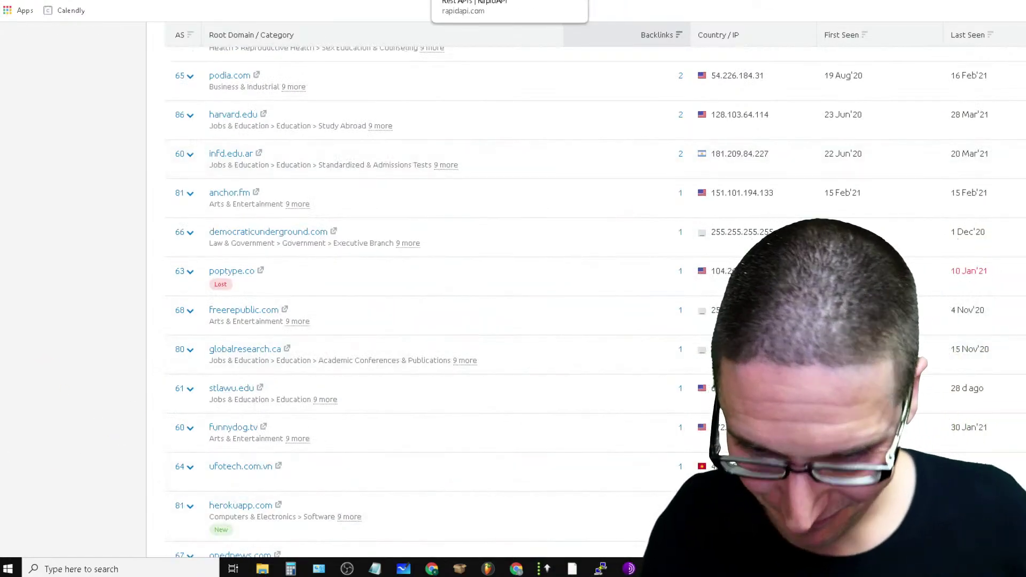
pyautogui.scroll(-6, 515, 283)
pyautogui.scroll(3, 502, 291)
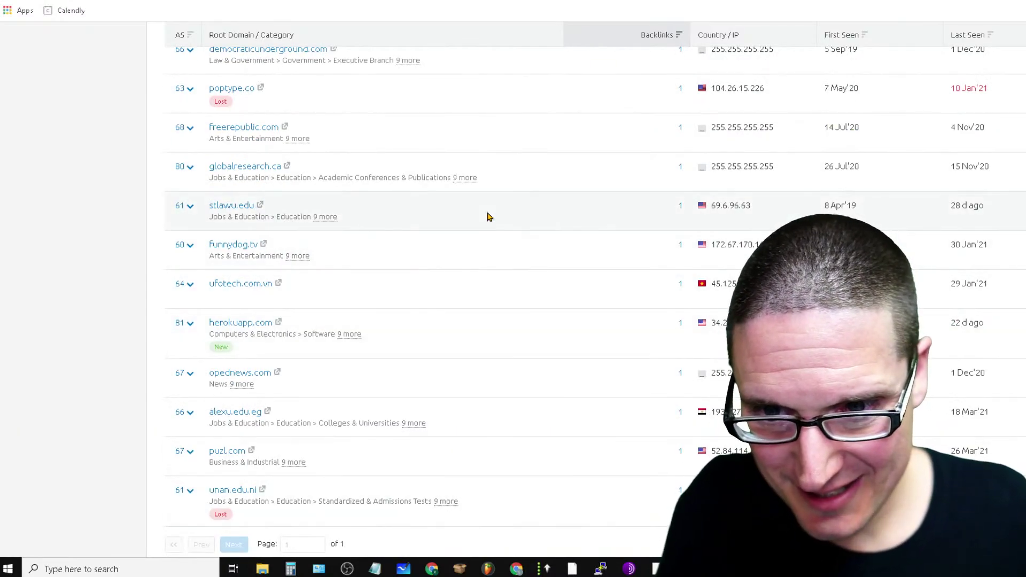
pyautogui.moveTo(489, 216); pyautogui.dragTo(110, 320)
pyautogui.scroll(-3, 110, 321)
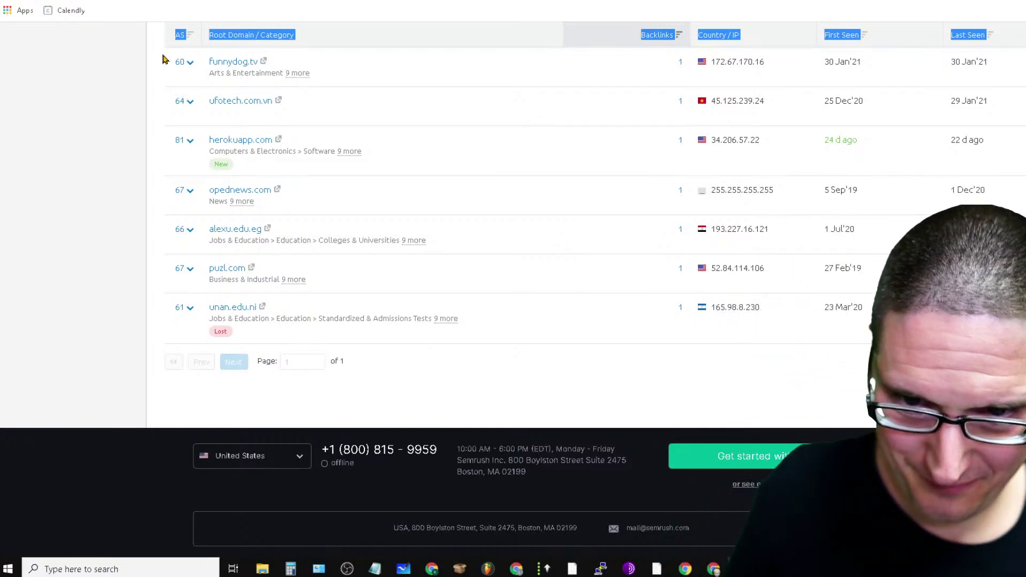
pyautogui.scroll(15, 539, 280)
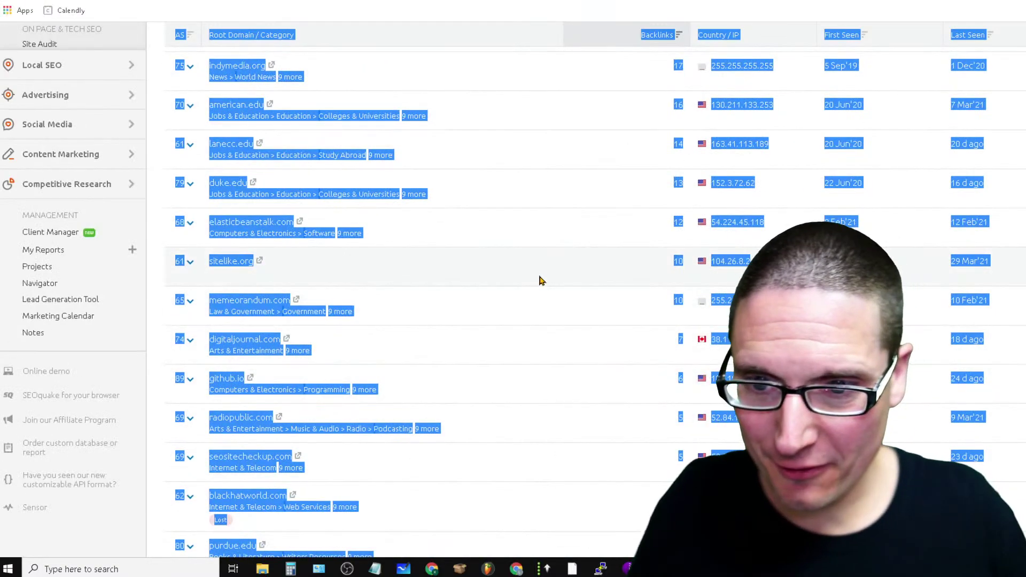
pyautogui.click(539, 281)
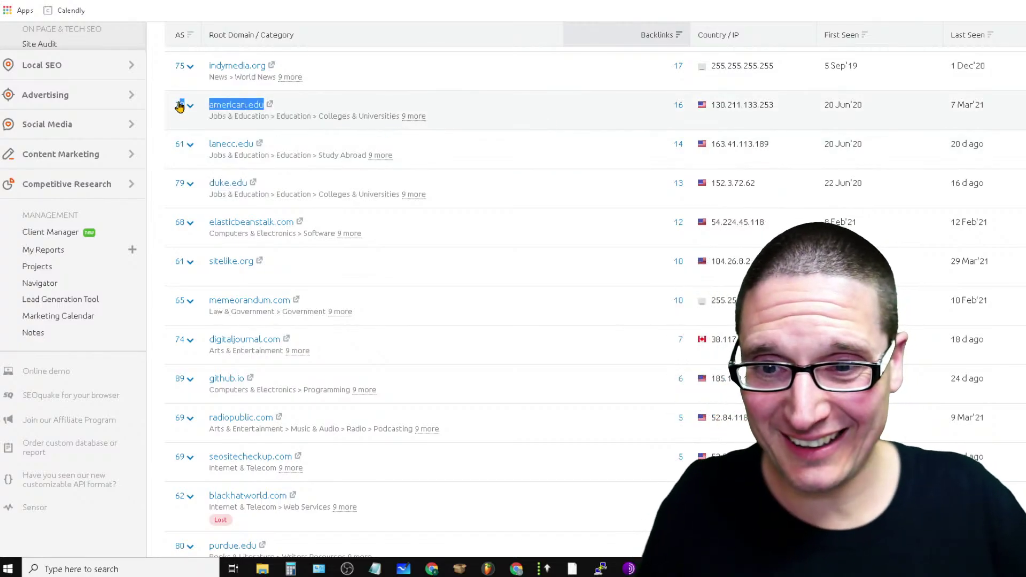
pyautogui.scroll(7, 636, 166)
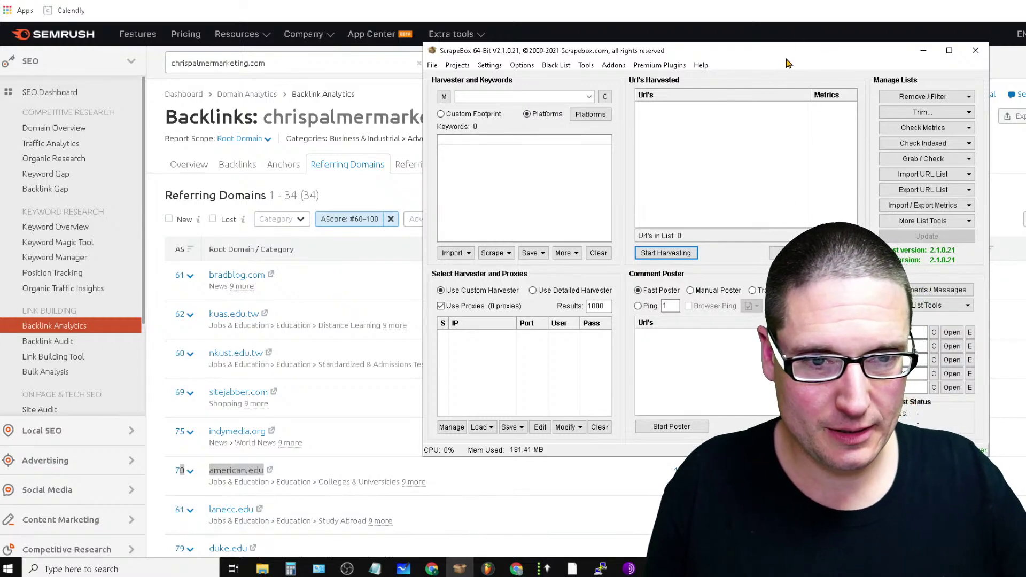
# Move the ScrapeBox window left and open SendGrid's pricing page
pyautogui.moveTo(786, 63); pyautogui.dragTo(607, 77)
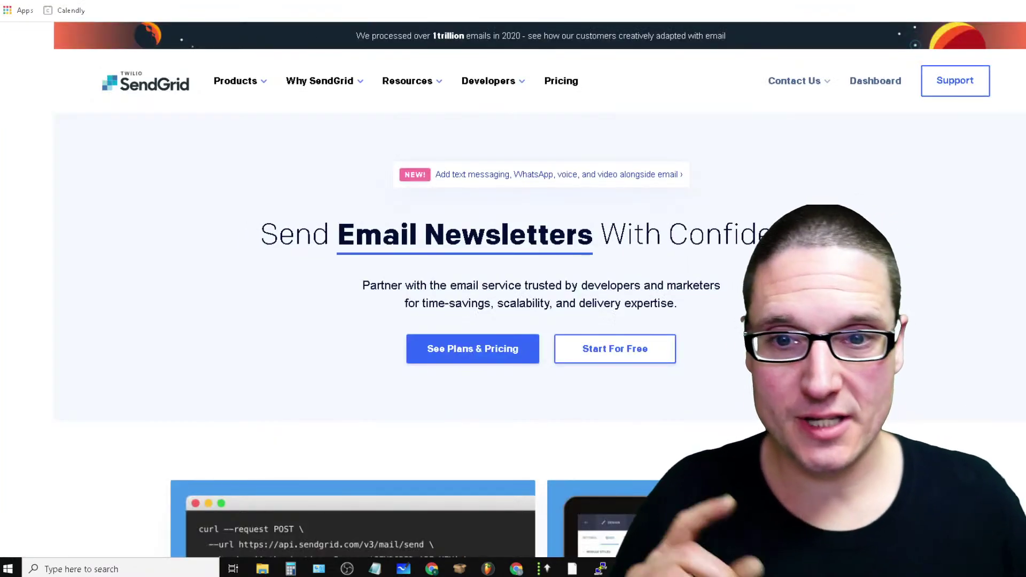
pyautogui.click(569, 89)
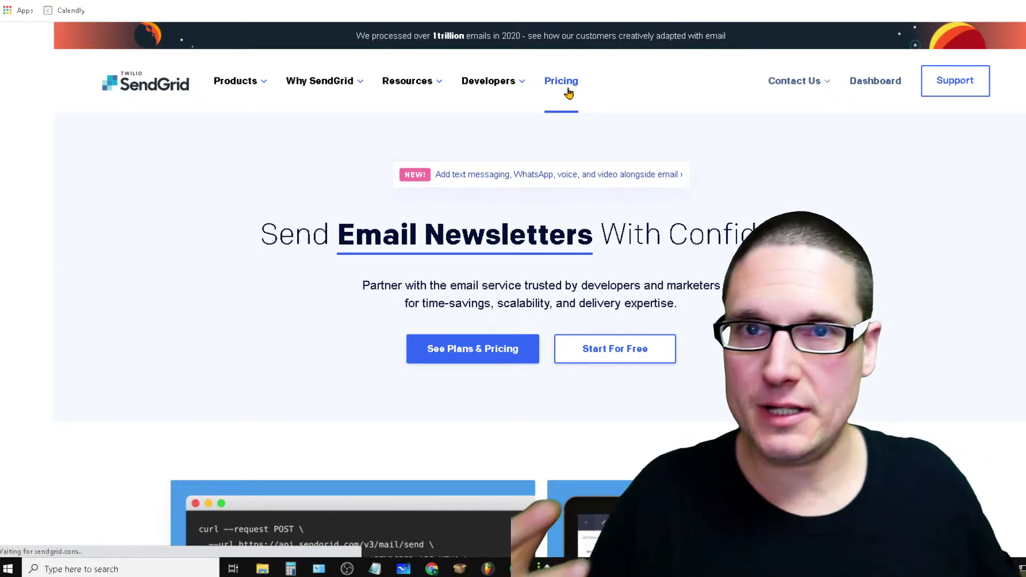
pyautogui.scroll(-6, 373, 332)
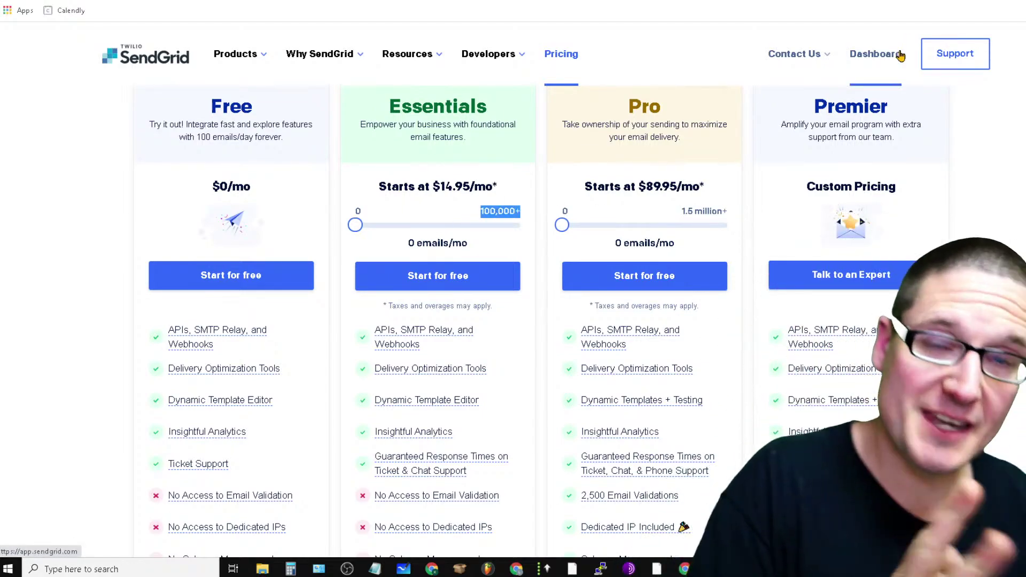
# In ScrapeBox, launch the Email Scraper Premium plugin from Premium Plugins, then close it
pyautogui.click(460, 570)
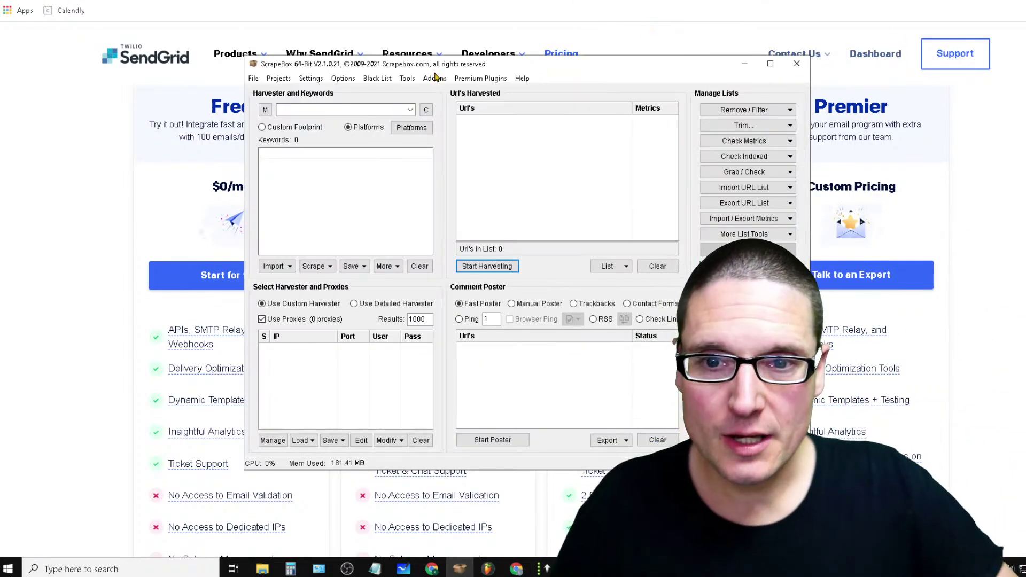
pyautogui.moveTo(573, 70); pyautogui.dragTo(524, 80)
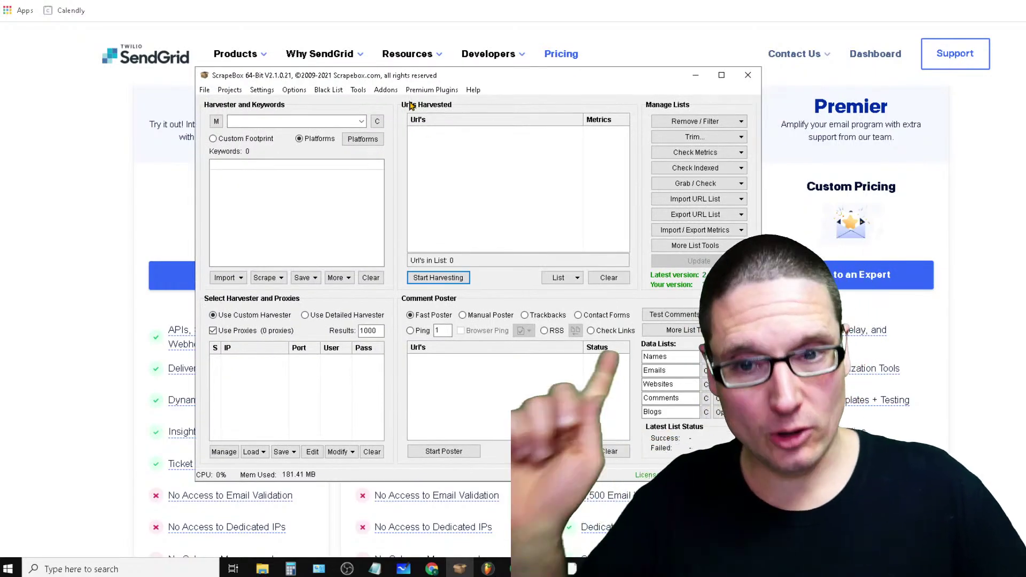
pyautogui.click(430, 90)
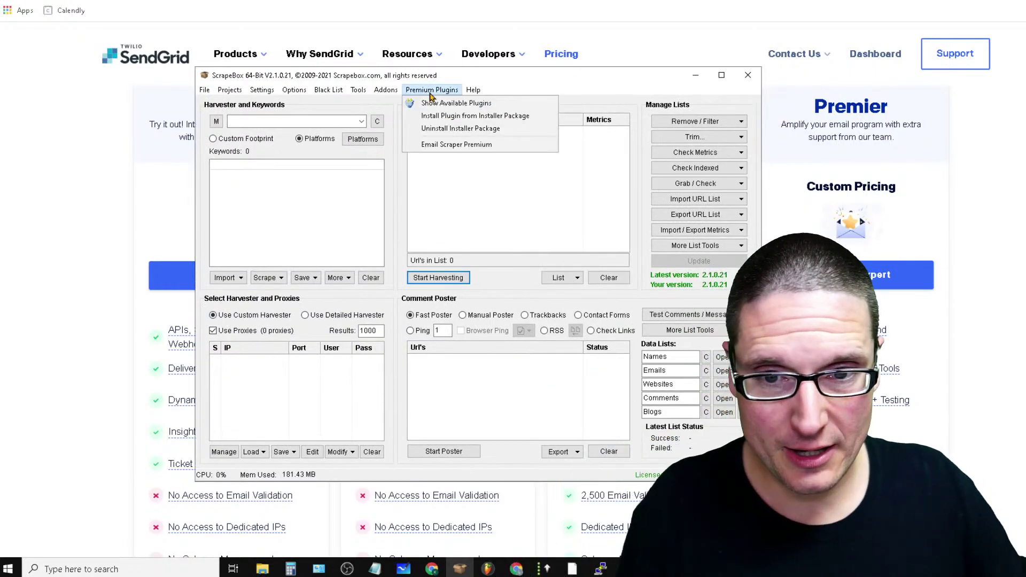
pyautogui.click(463, 145)
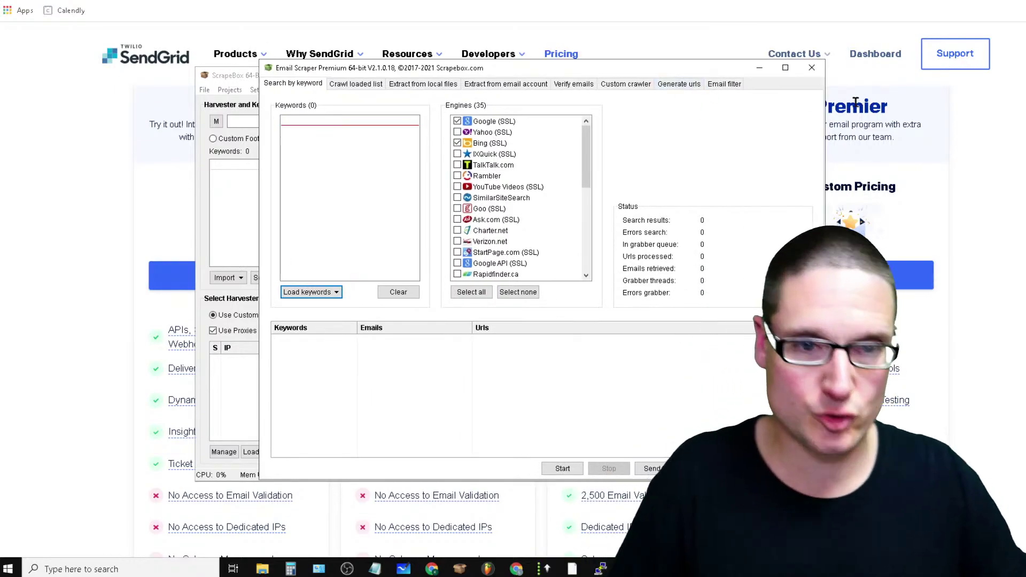
pyautogui.click(812, 67)
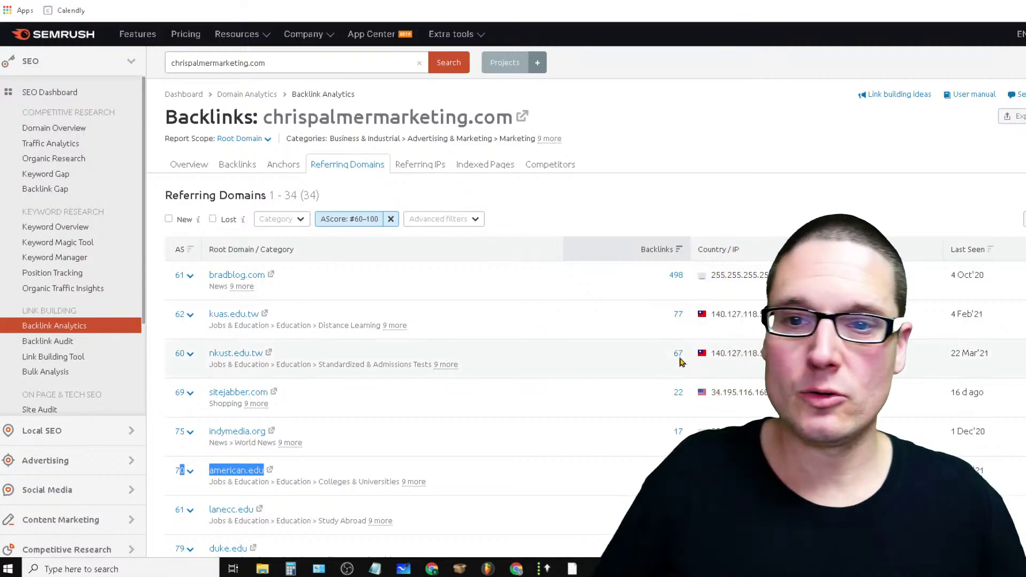
# Look over the Backlinks heading and domains table, then switch back to Email Scraper Premium
pyautogui.moveTo(568, 117); pyautogui.dragTo(175, 93)
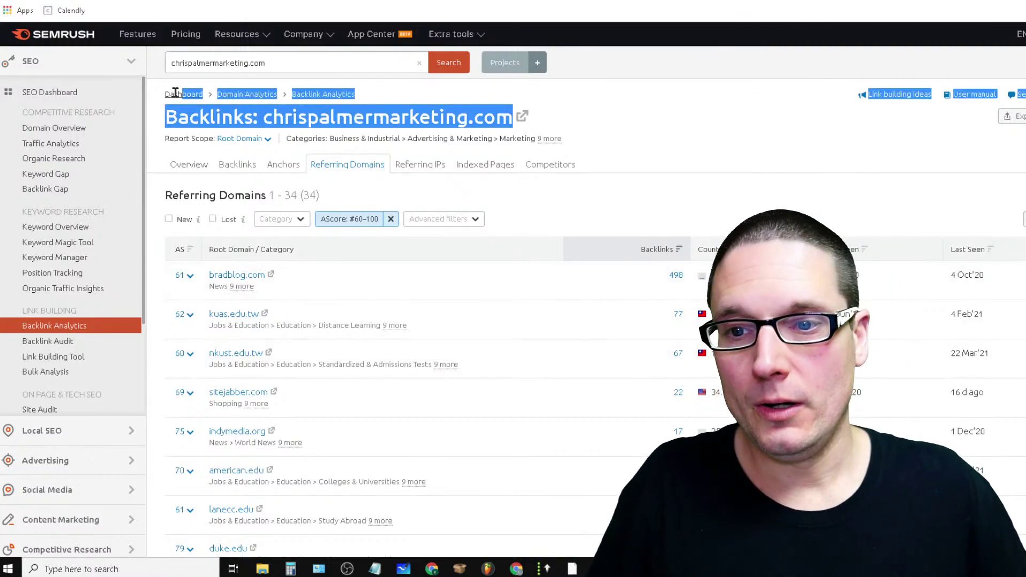
pyautogui.click(760, 142)
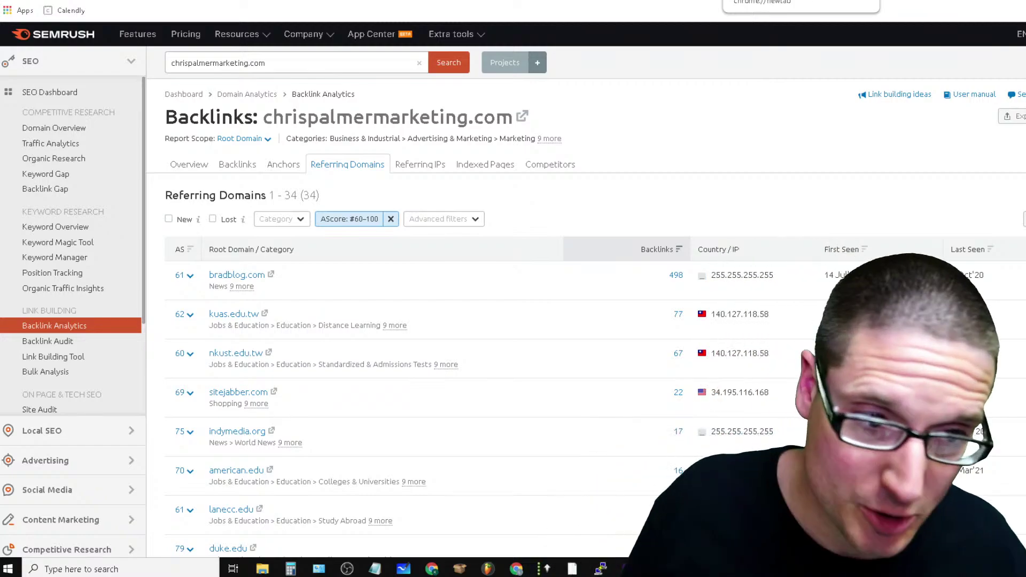
pyautogui.scroll(-3, 838, 249)
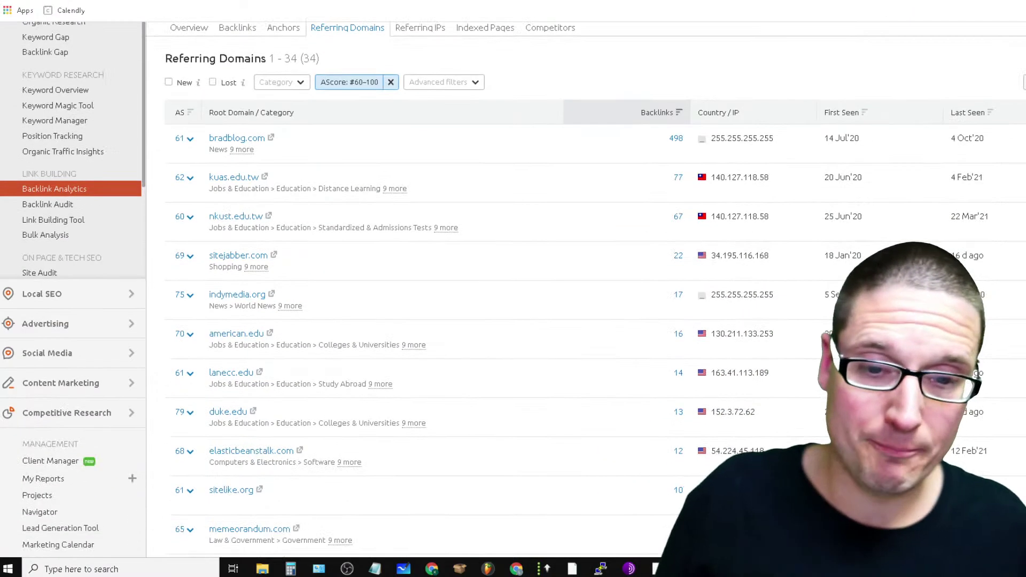
pyautogui.scroll(3, 960, 276)
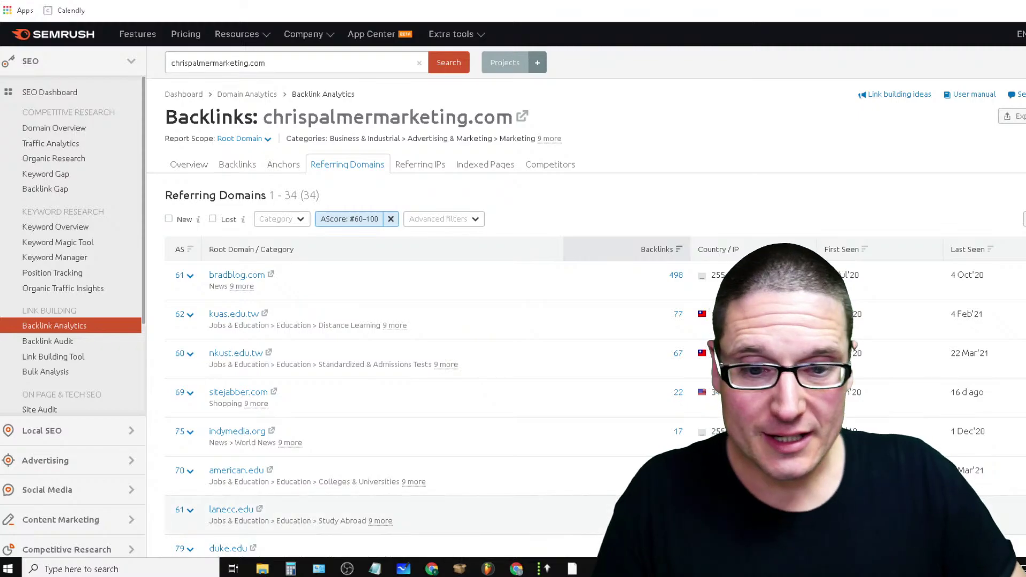
pyautogui.hotkey('alt', 'Tab')
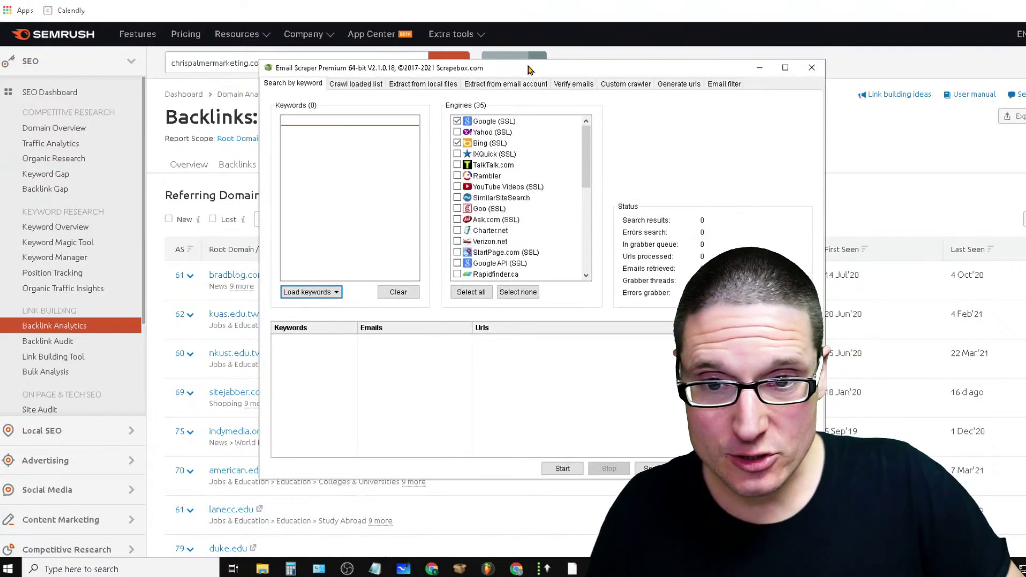
# Drag the Email Scraper window toward the top-left of the screen
pyautogui.moveTo(530, 69); pyautogui.dragTo(390, 27)
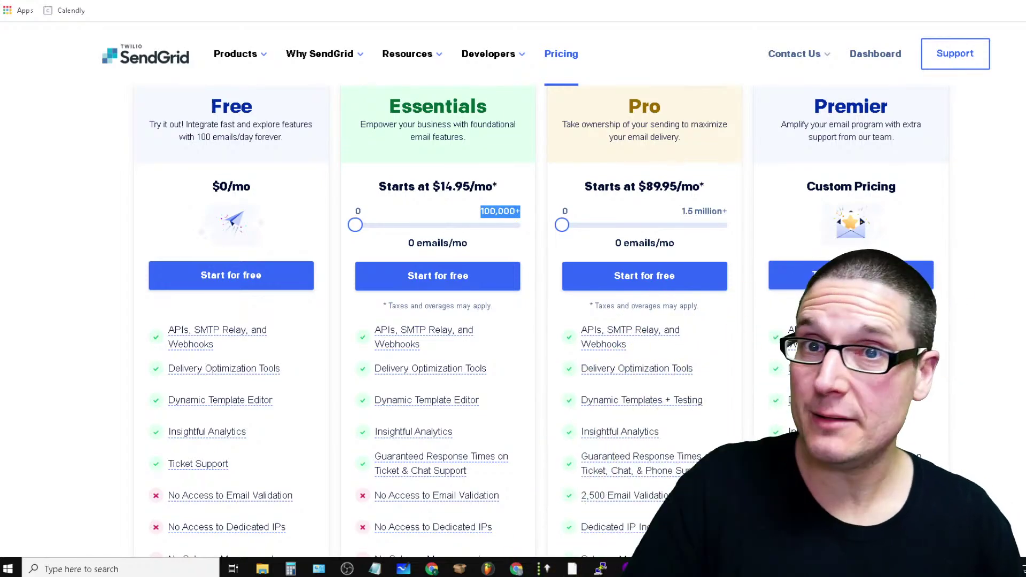
# Search Google for hunter.io in a new tab and go to the site
pyautogui.hotkey('ctrl', 't')
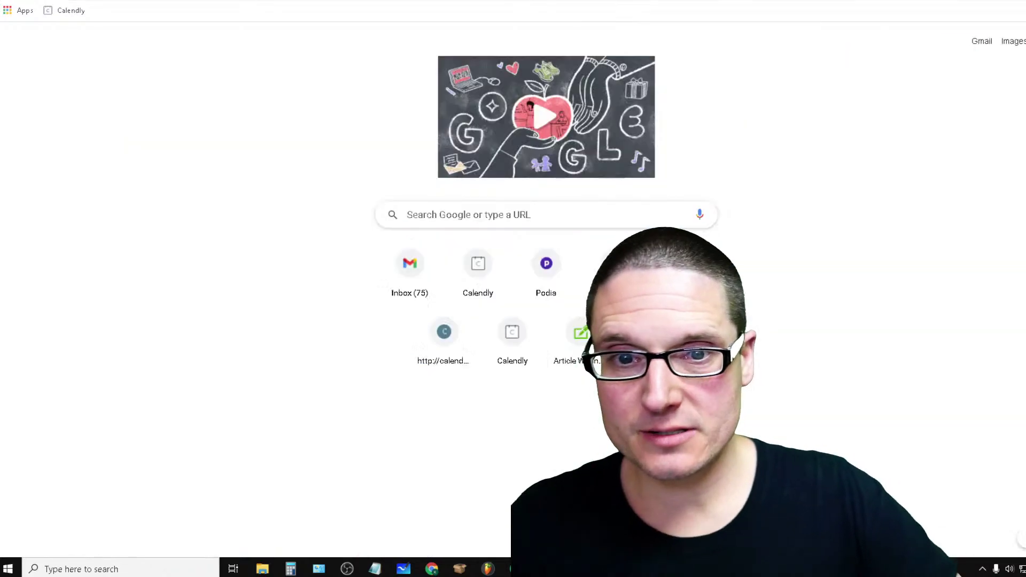
pyautogui.click(583, 215)
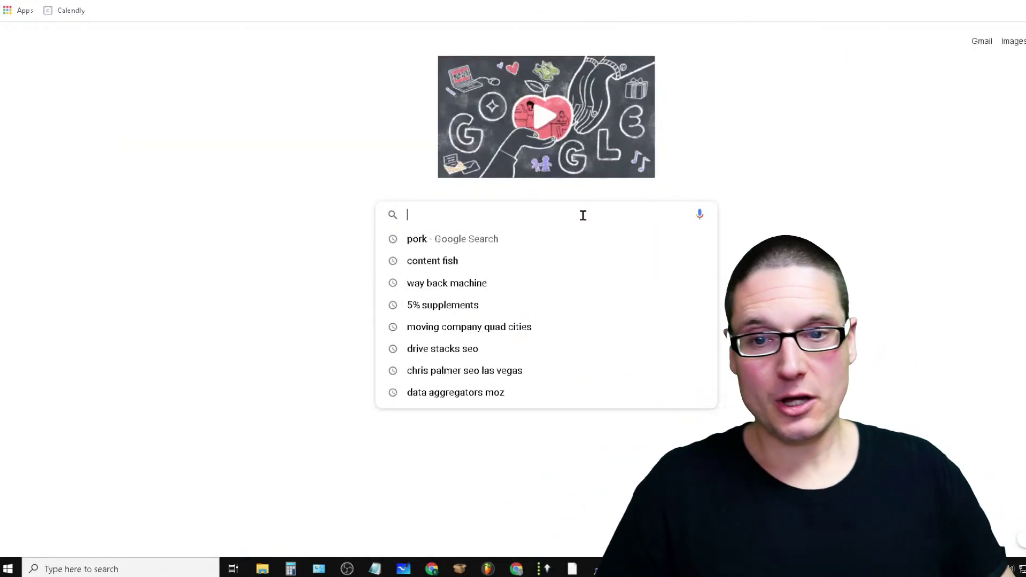
pyautogui.write('h')
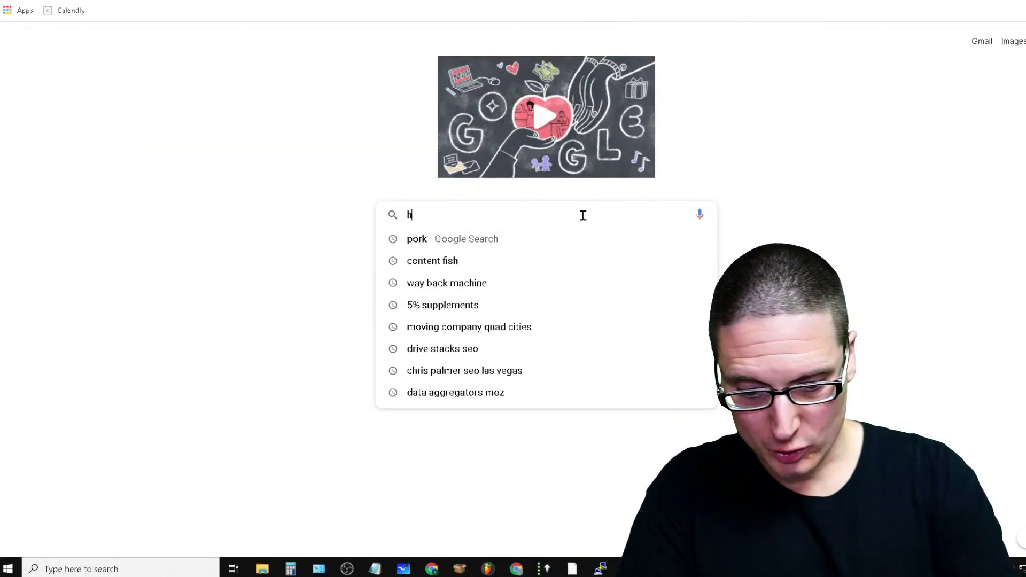
pyautogui.write('unter')
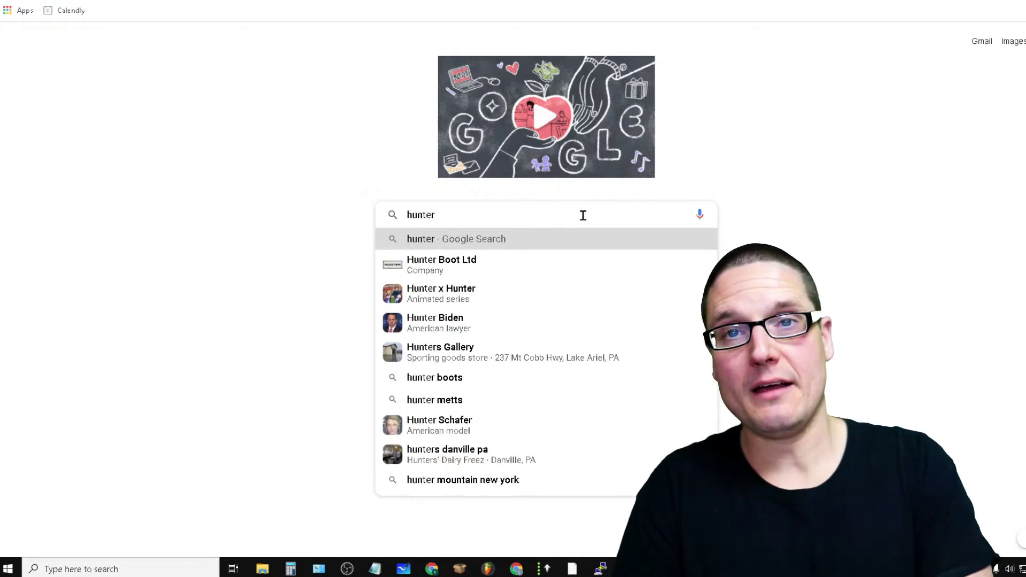
pyautogui.write('.io')
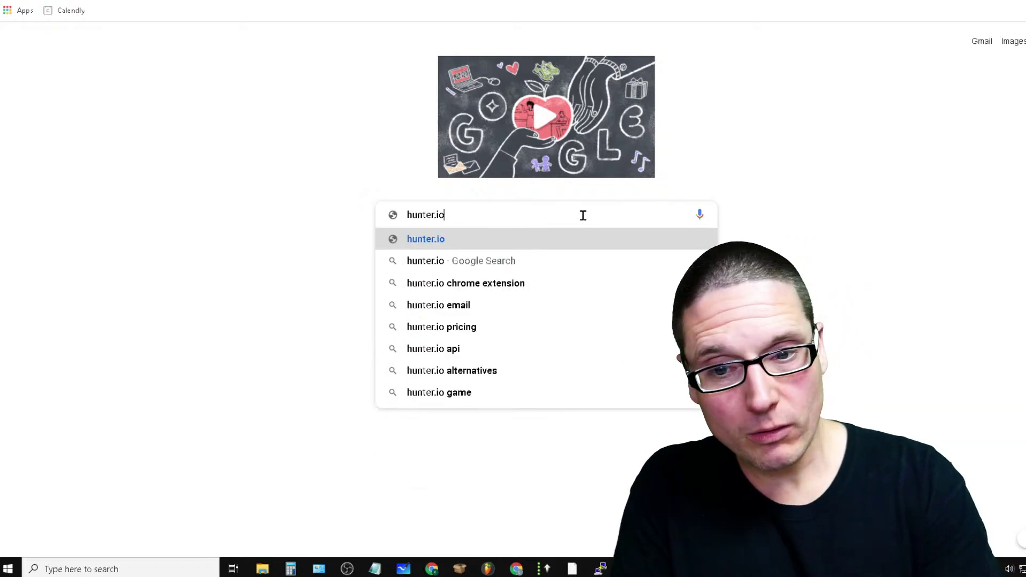
pyautogui.press('Return')
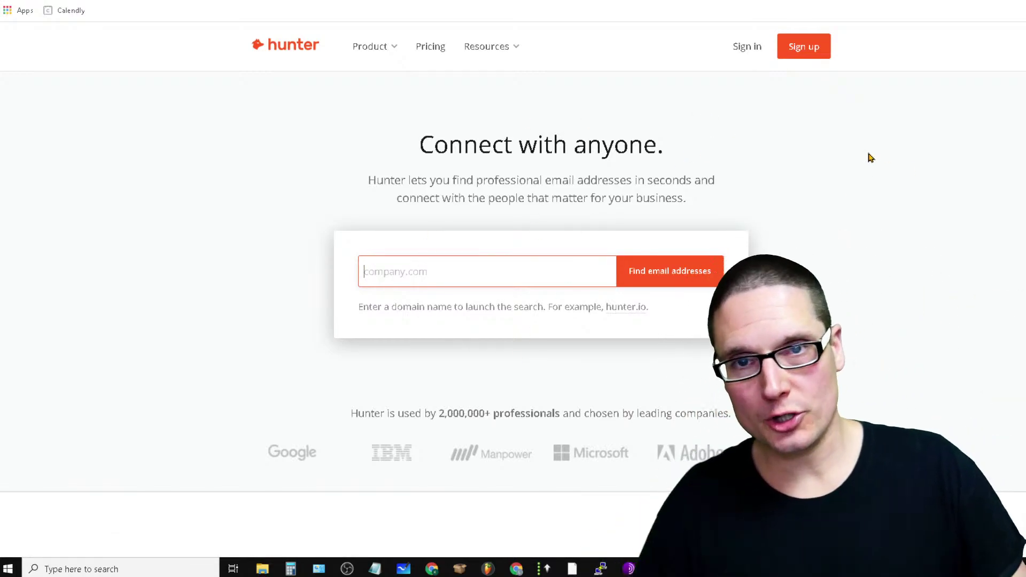
# Open Hunter's pricing page and dismiss the Add Hunter extension popup
pyautogui.moveTo(689, 155); pyautogui.dragTo(419, 144)
pyautogui.click(381, 91)
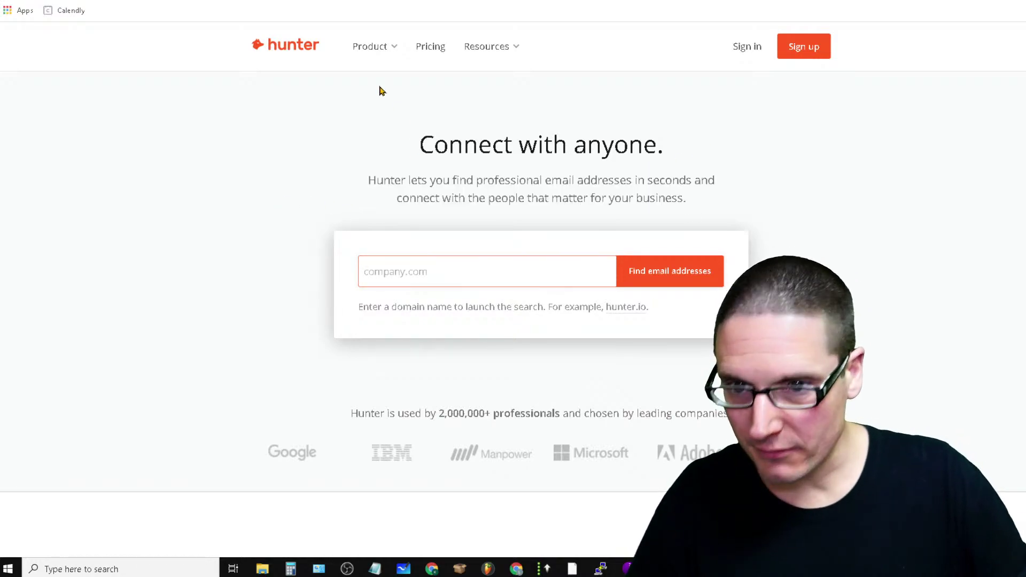
pyautogui.click(430, 48)
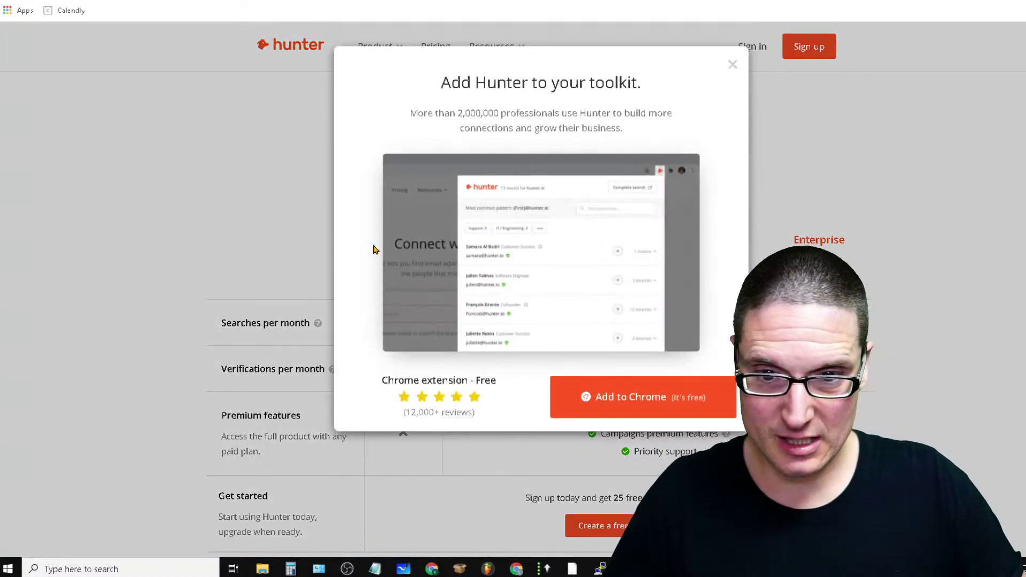
pyautogui.click(733, 65)
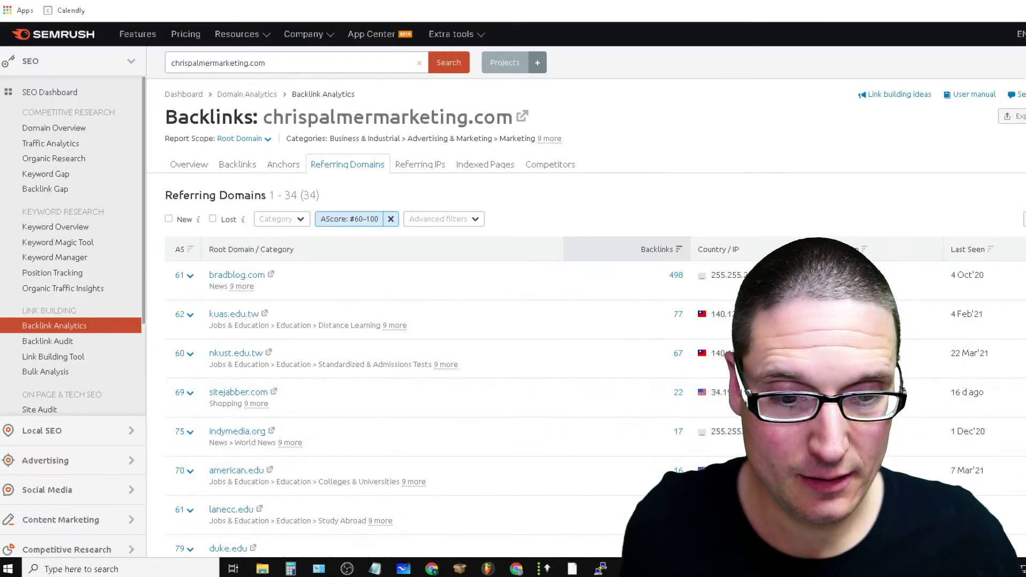
pyautogui.hotkey('alt', 'Tab')
pyautogui.click(673, 25)
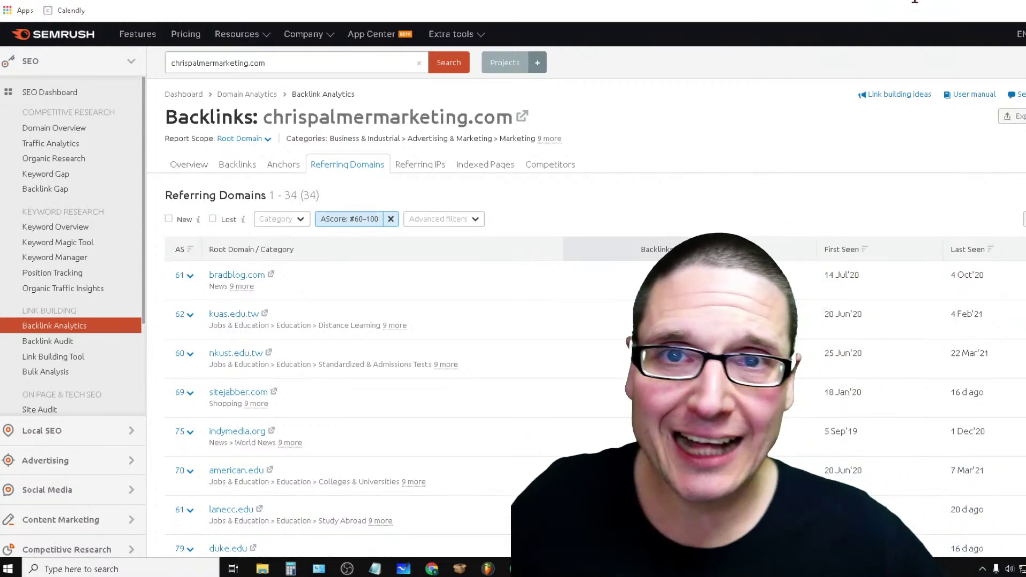
pyautogui.scroll(-10, 293, 477)
pyautogui.scroll(-15, 293, 478)
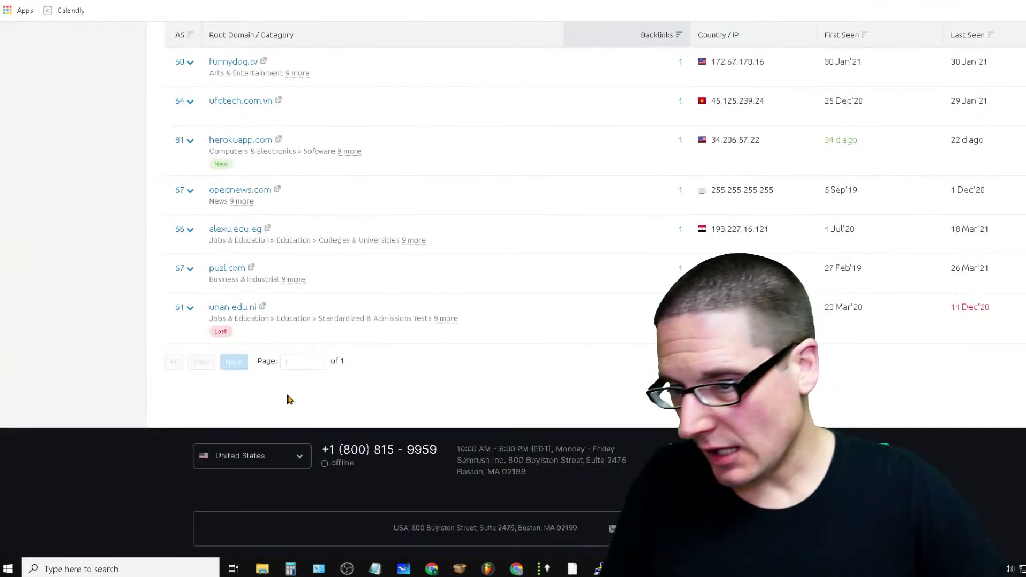
pyautogui.scroll(10, 453, 248)
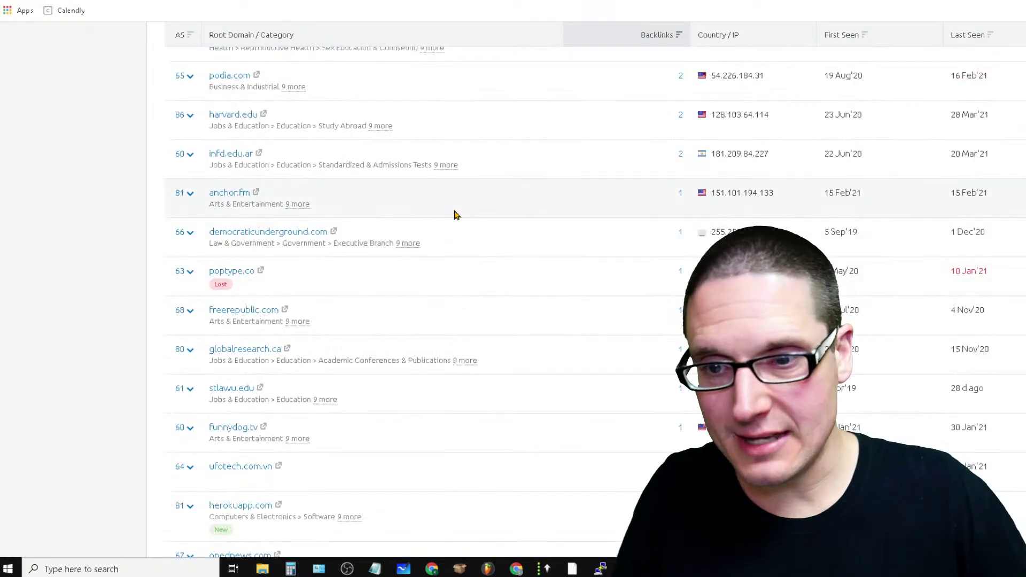
pyautogui.scroll(-3, 371, 435)
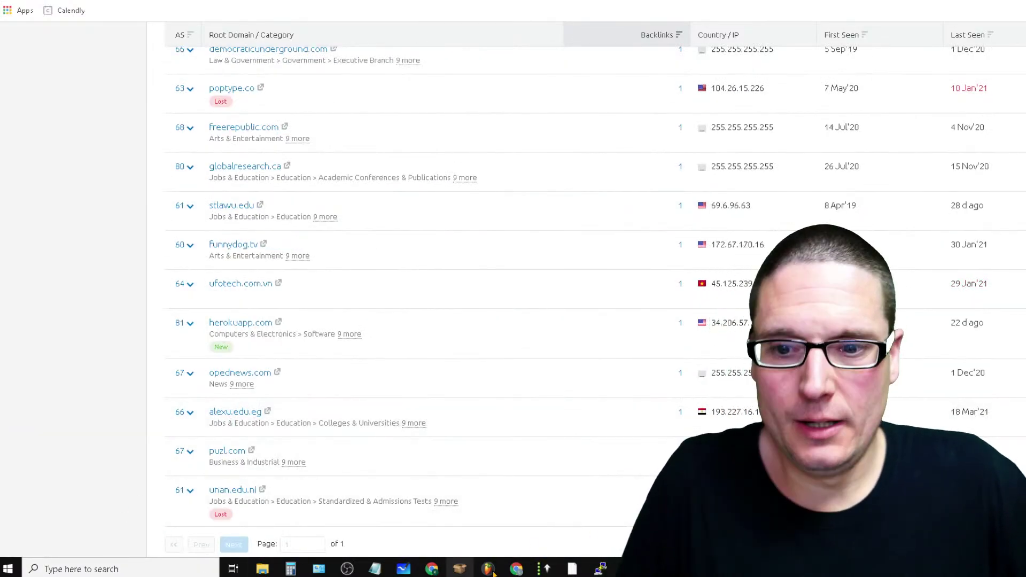
pyautogui.scroll(-6, 609, 431)
pyautogui.scroll(3, 447, 177)
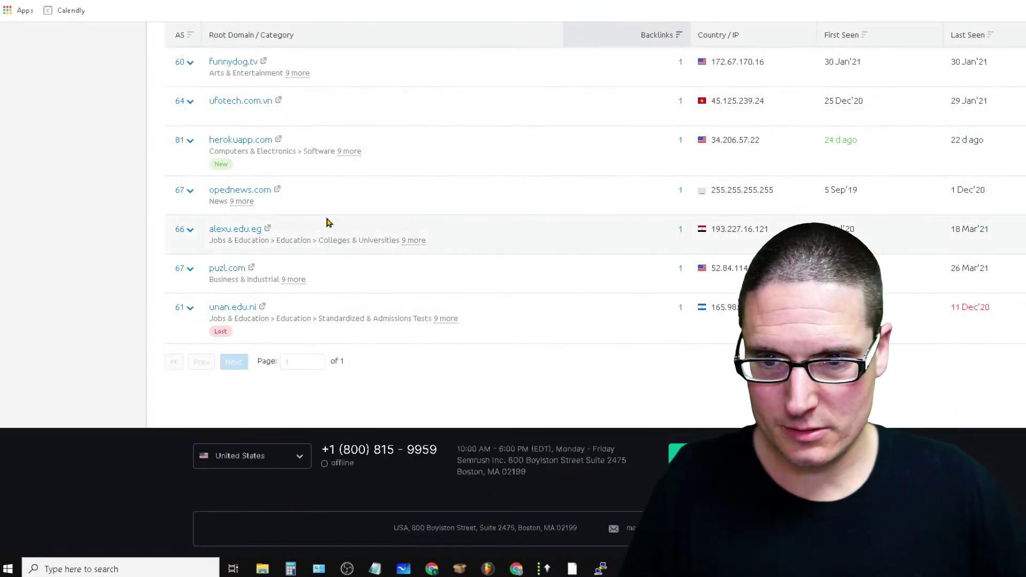
pyautogui.scroll(3, 592, 437)
pyautogui.scroll(6, 588, 430)
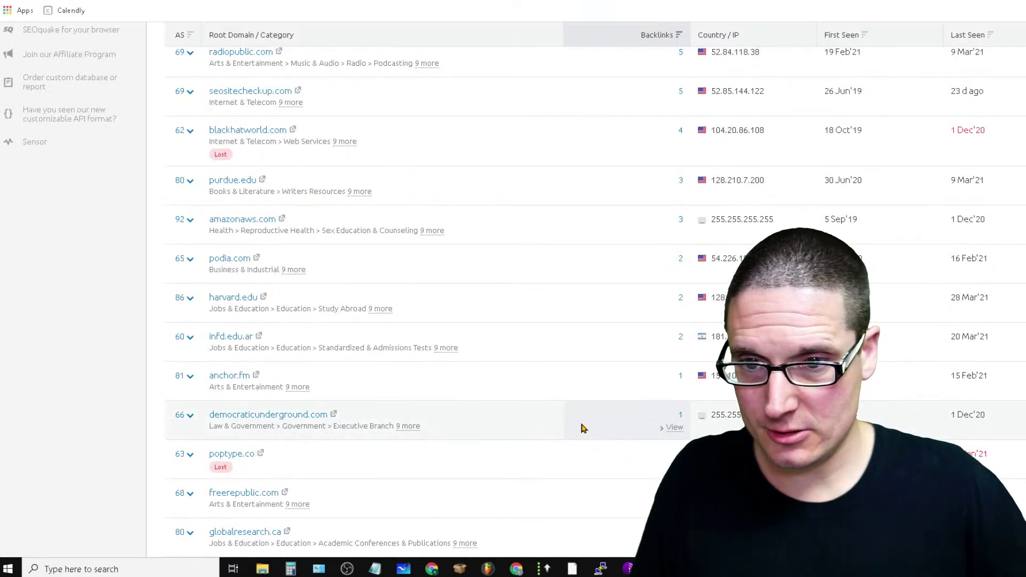
pyautogui.scroll(6, 424, 310)
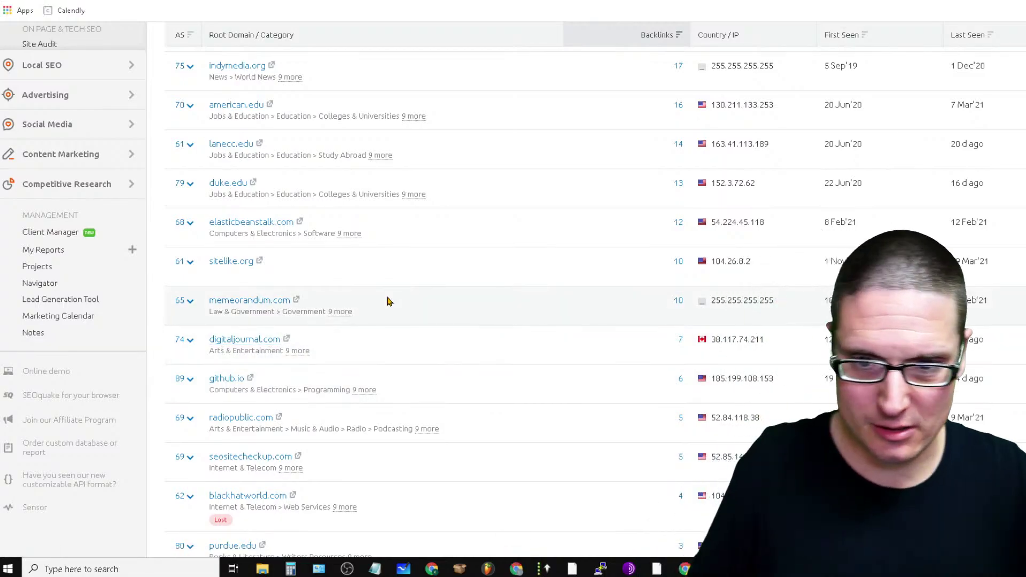
pyautogui.scroll(7, 416, 396)
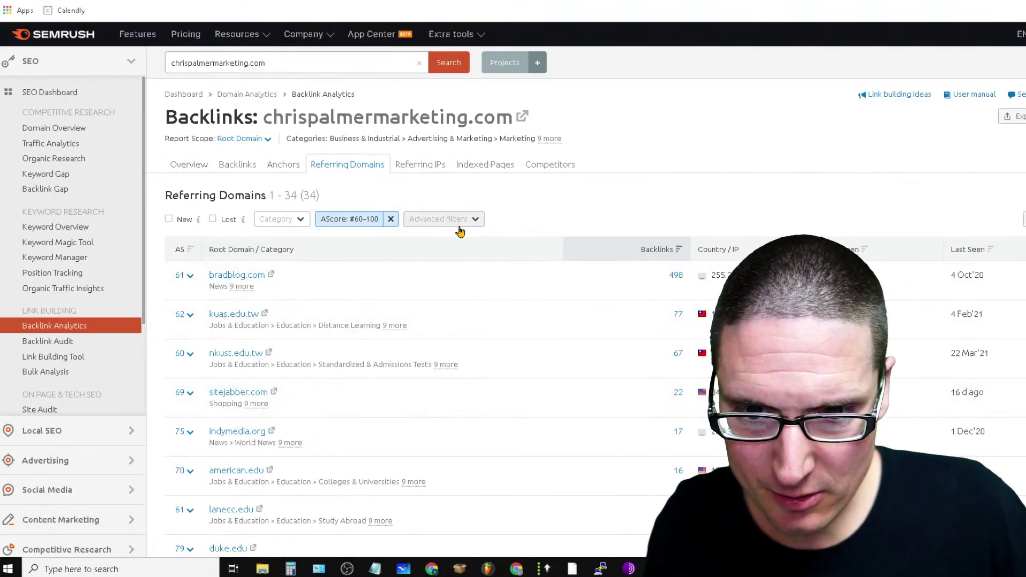
pyautogui.click(459, 232)
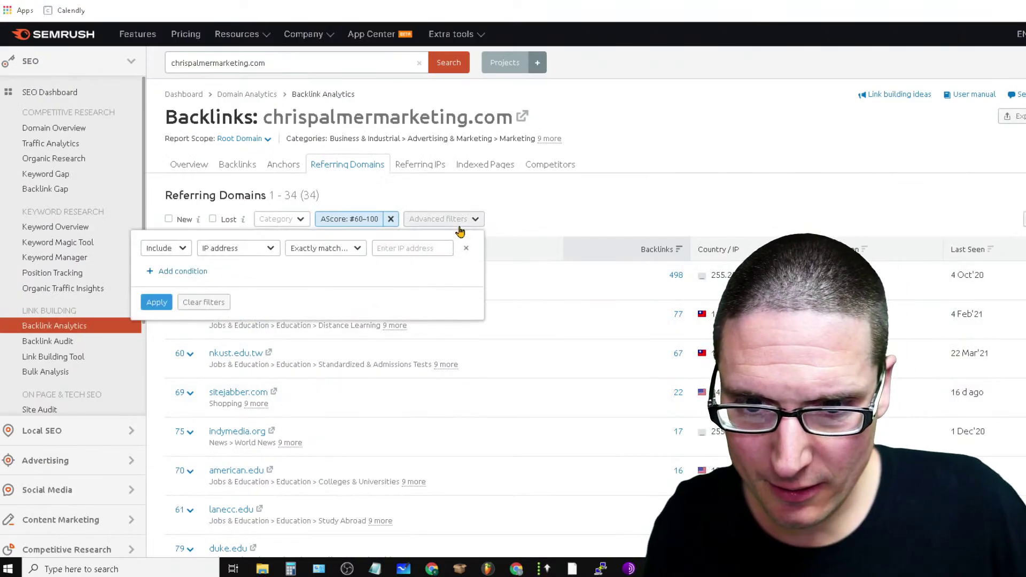
pyautogui.click(357, 250)
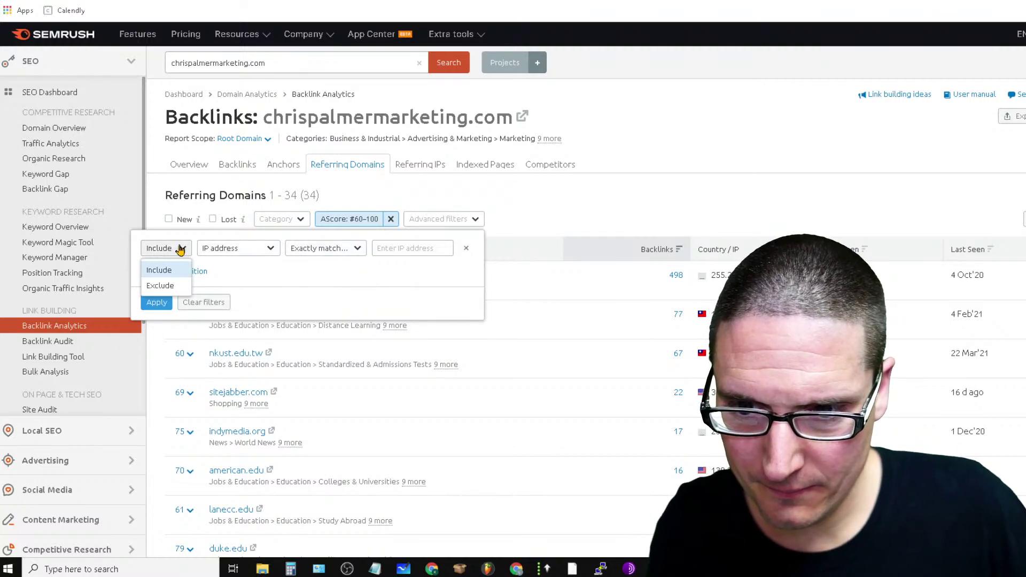
pyautogui.click(220, 246)
pyautogui.click(255, 251)
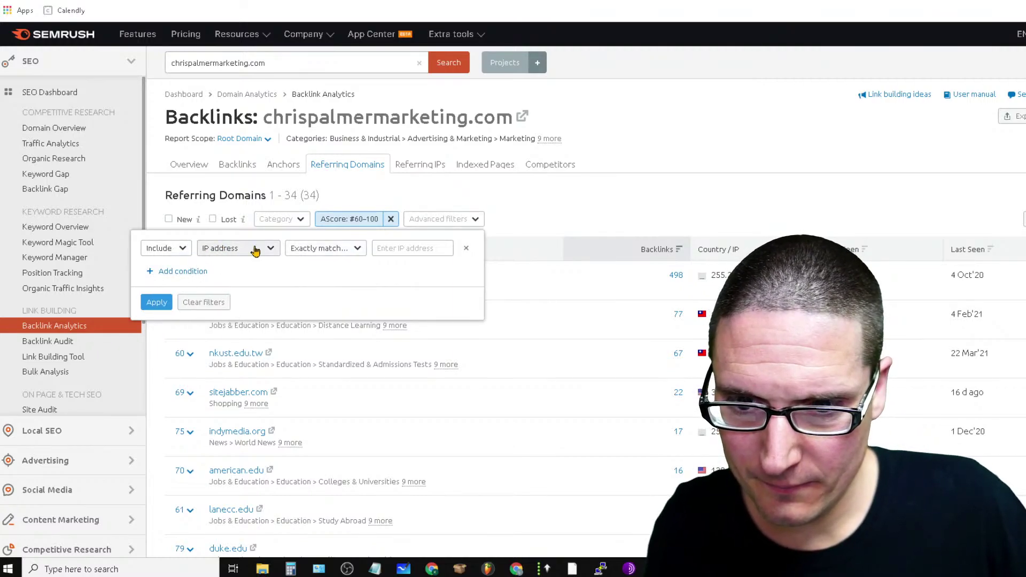
pyautogui.click(624, 186)
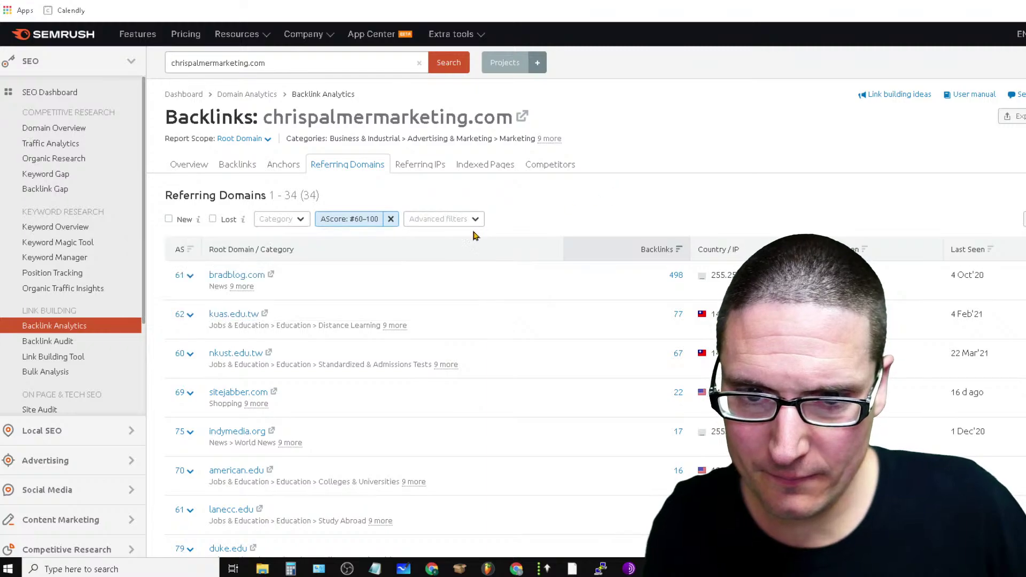
pyautogui.click(461, 224)
pyautogui.click(414, 226)
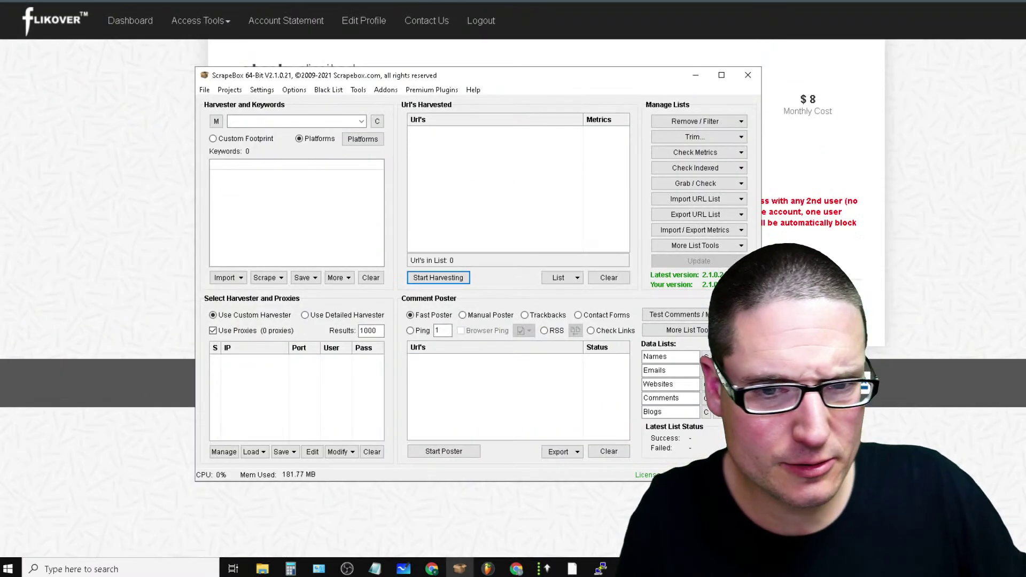
# Exit ScrapeBox, confirming Yes, and open a new Chrome tab
pyautogui.click(748, 76)
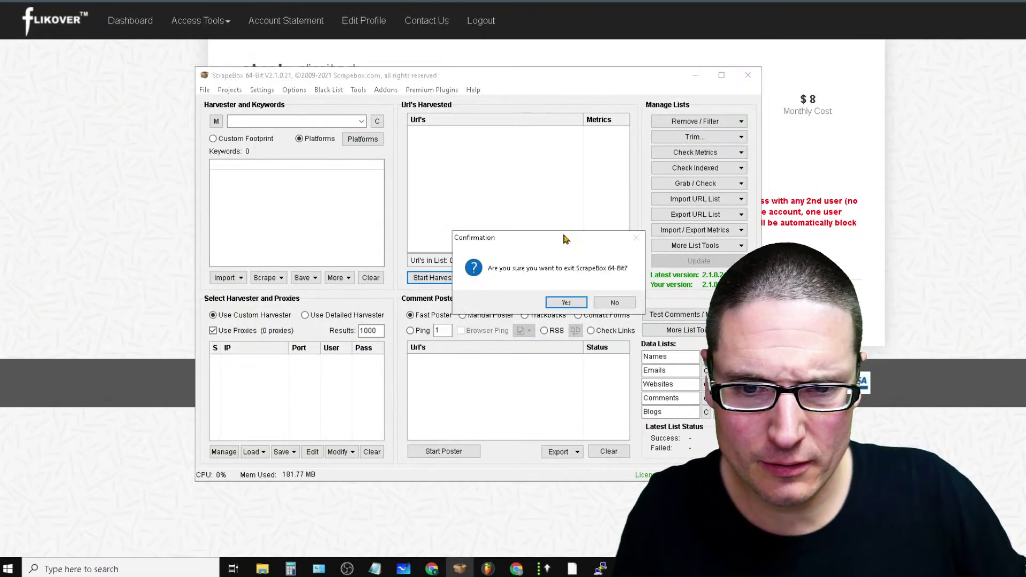
pyautogui.click(580, 304)
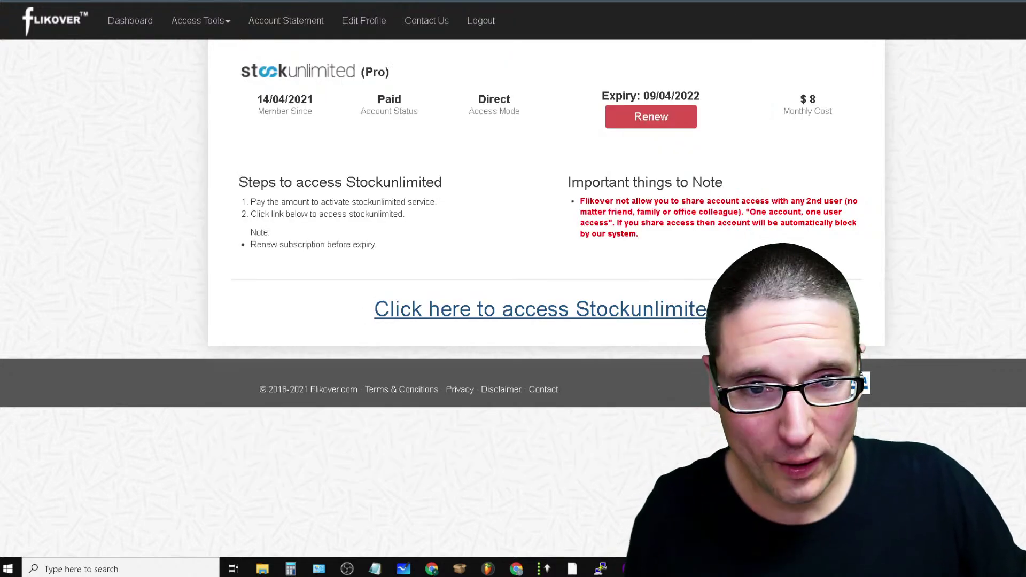
pyautogui.hotkey('ctrl', 't')
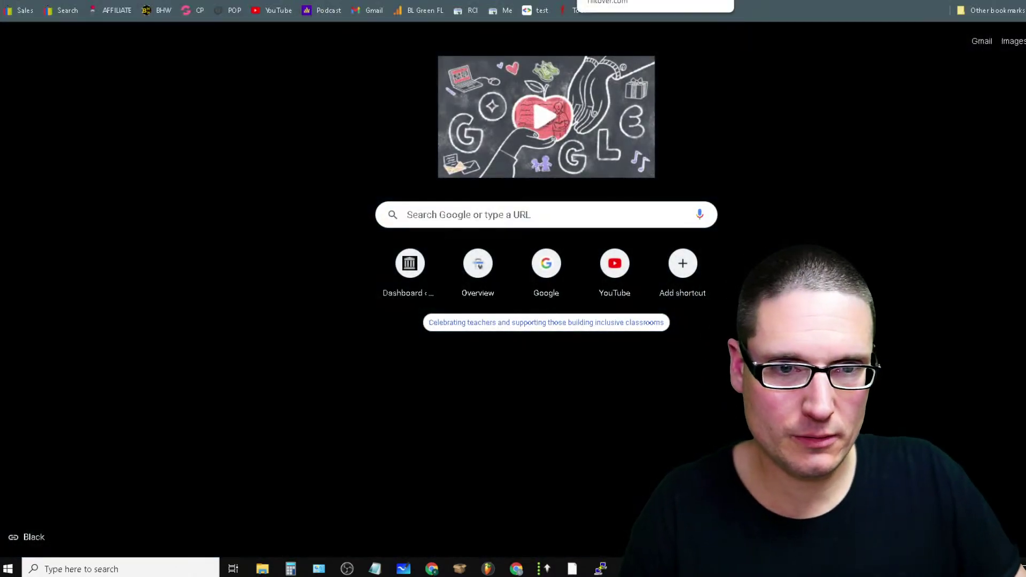
# Switch off the Flikover extension on Chrome's Extensions page, then return to YouTube Studio
pyautogui.hotkey('alt', 'f')
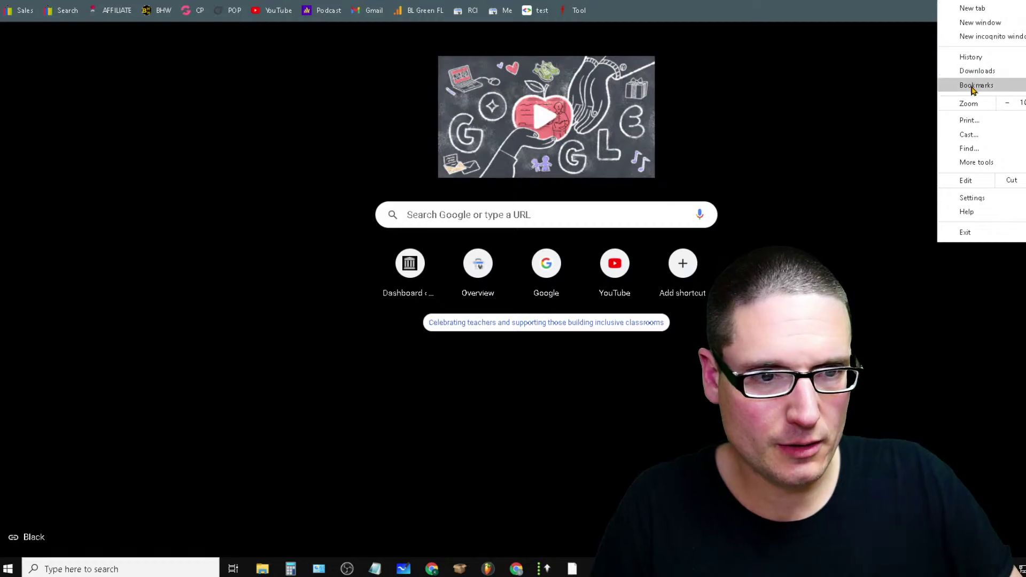
pyautogui.moveTo(972, 90)
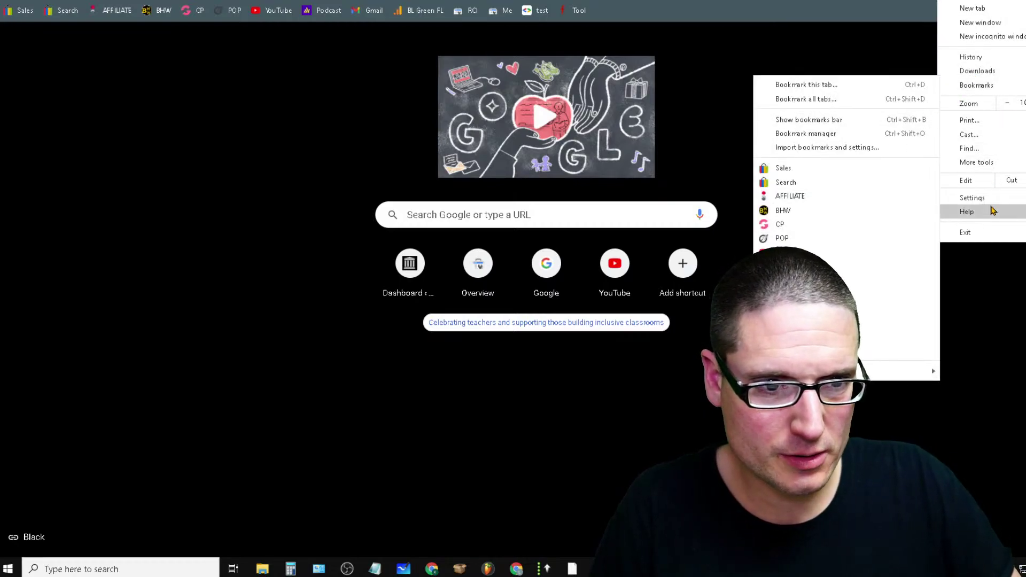
pyautogui.moveTo(1008, 167)
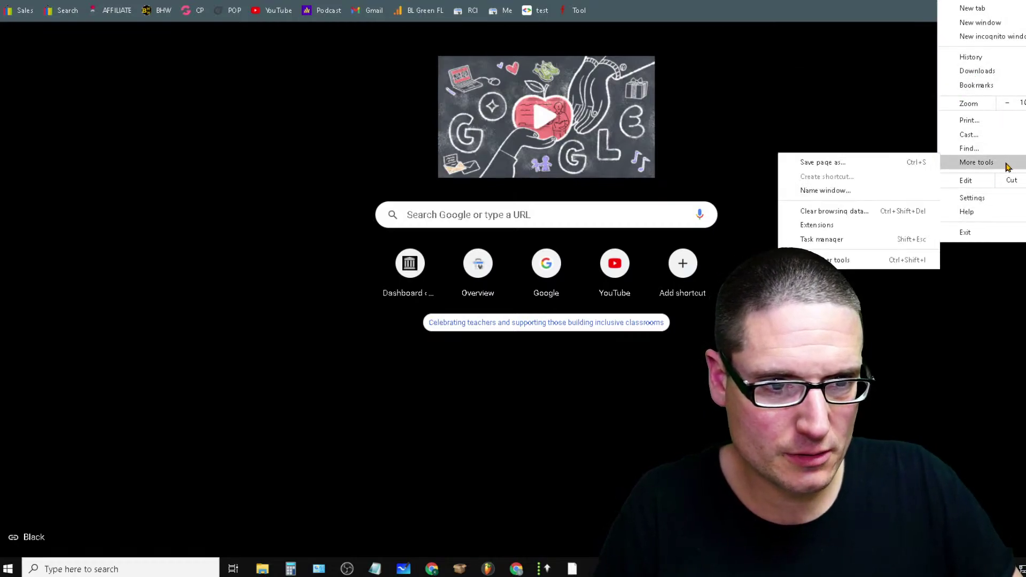
pyautogui.click(817, 225)
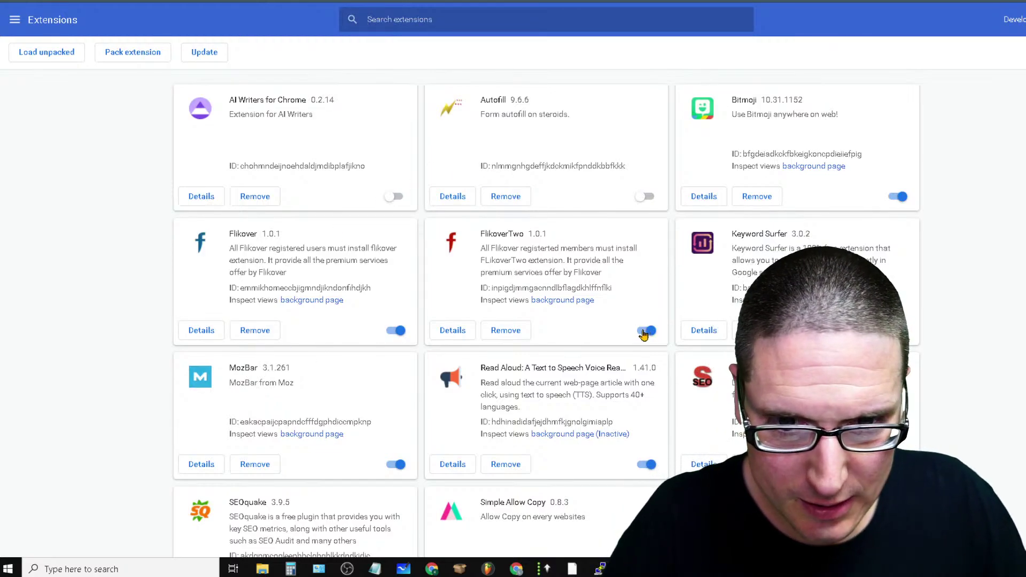
pyautogui.click(395, 331)
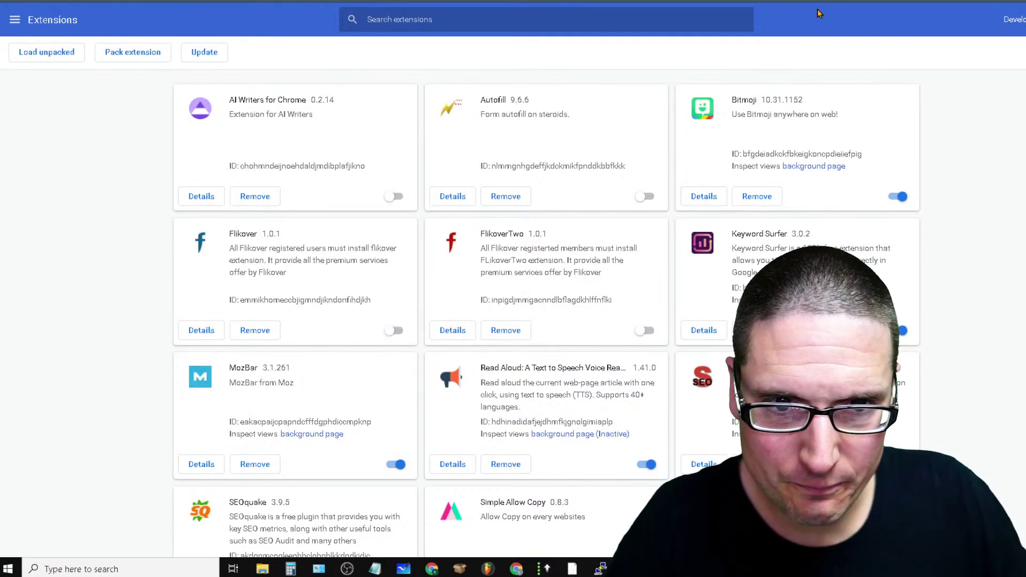
pyautogui.click(858, 0)
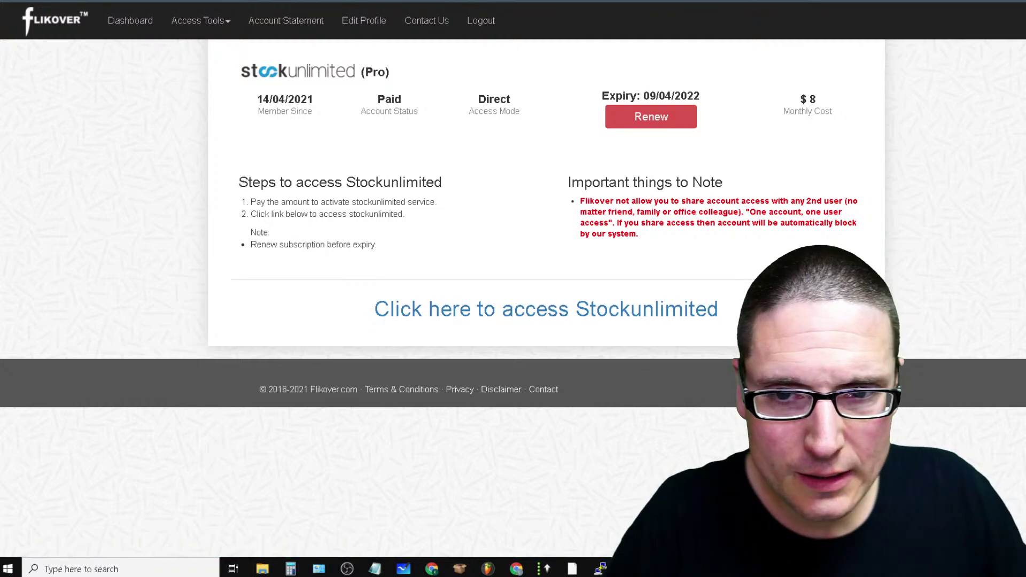
pyautogui.click(355, 0)
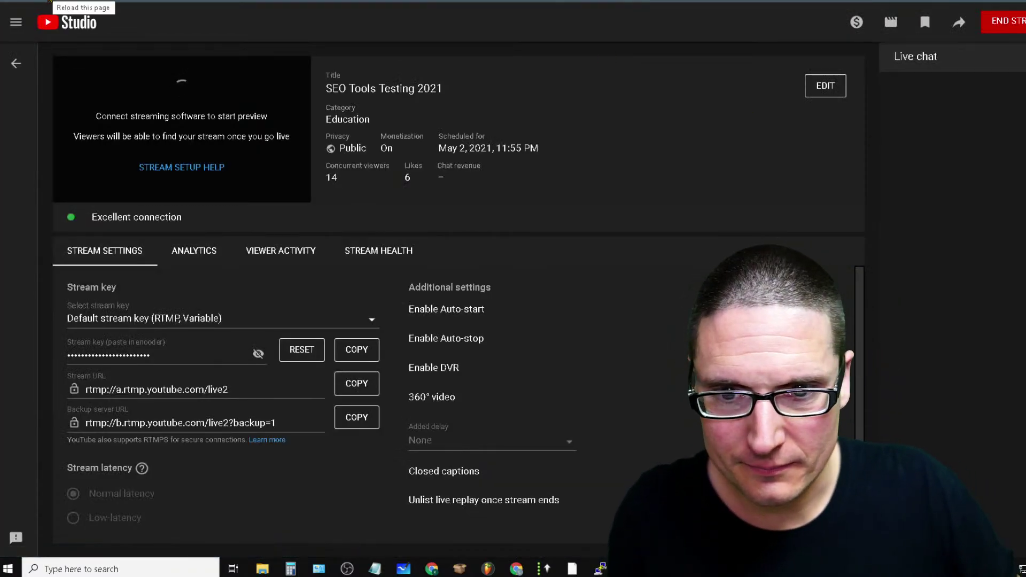
# Reload the YouTube Studio 'SEO Tools Testing 2021' live stream page
pyautogui.click(50, 1)
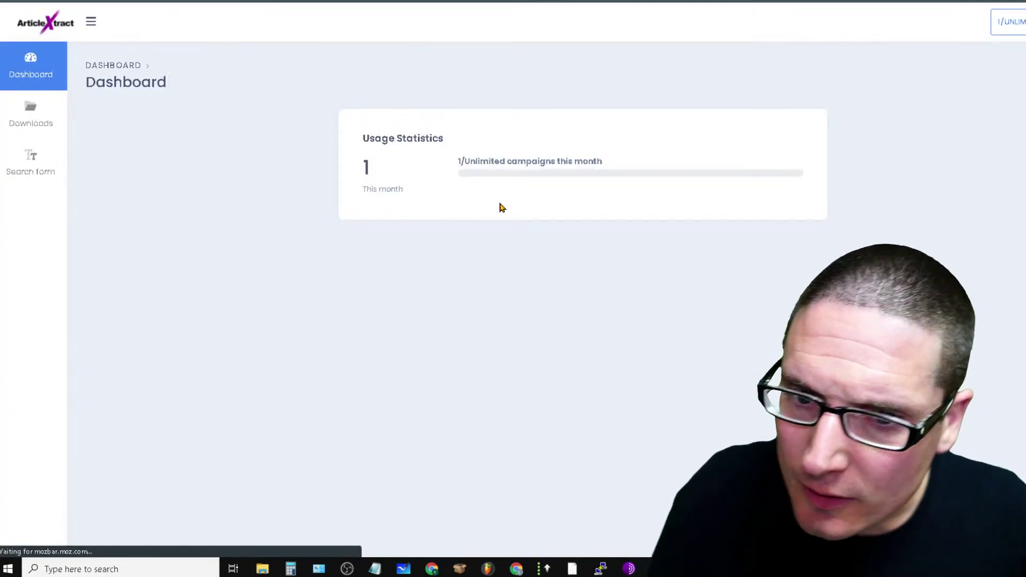
# In ArticleXtract, check Downloads, then start a new WBM Search campaign ready for search terms
pyautogui.click(16, 108)
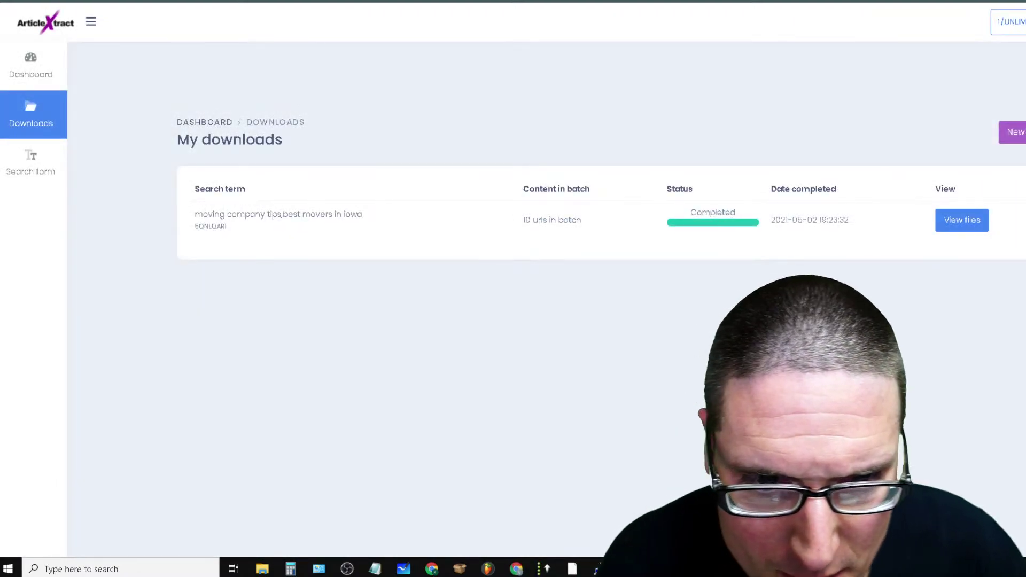
pyautogui.click(1017, 132)
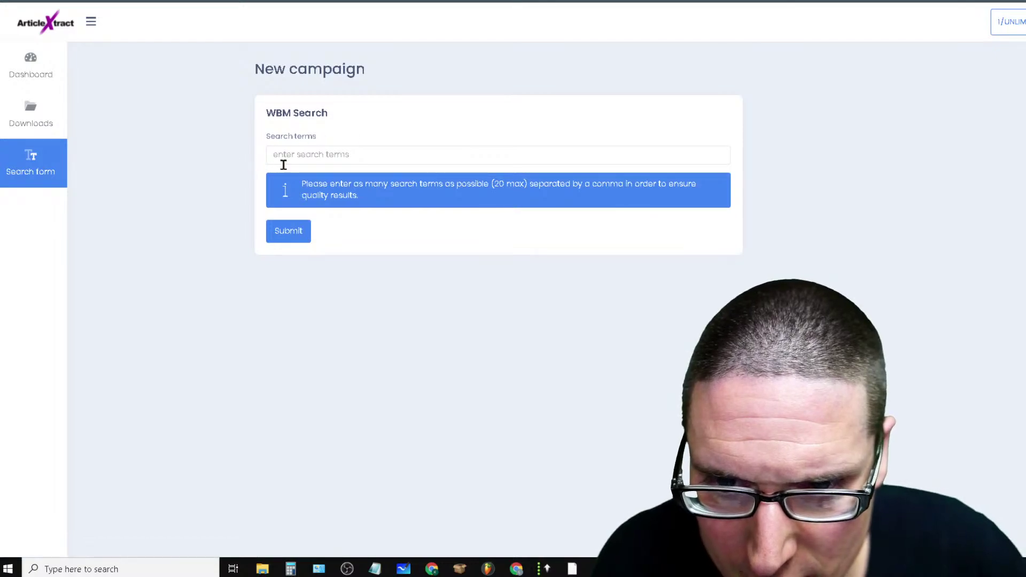
pyautogui.click(349, 159)
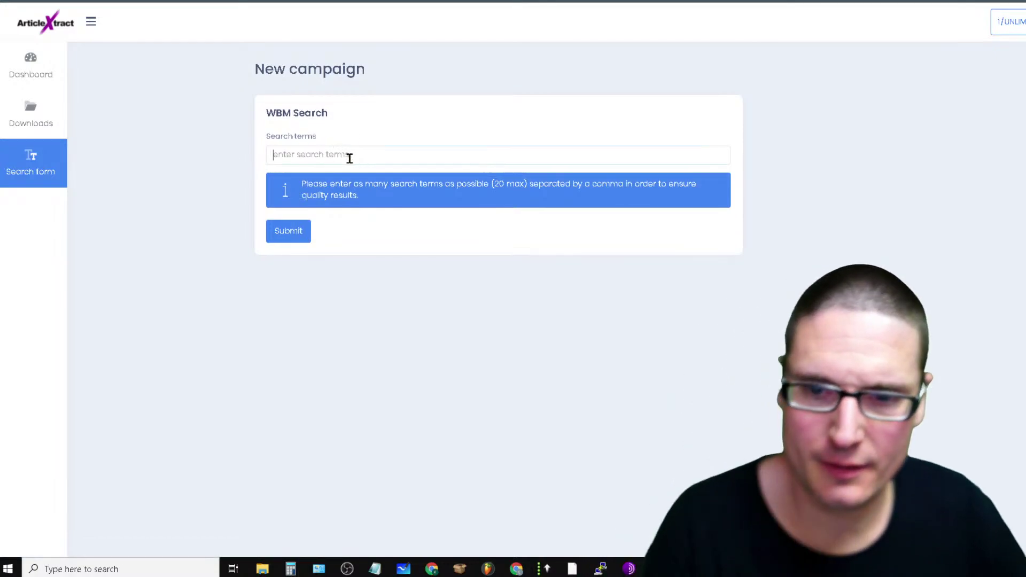
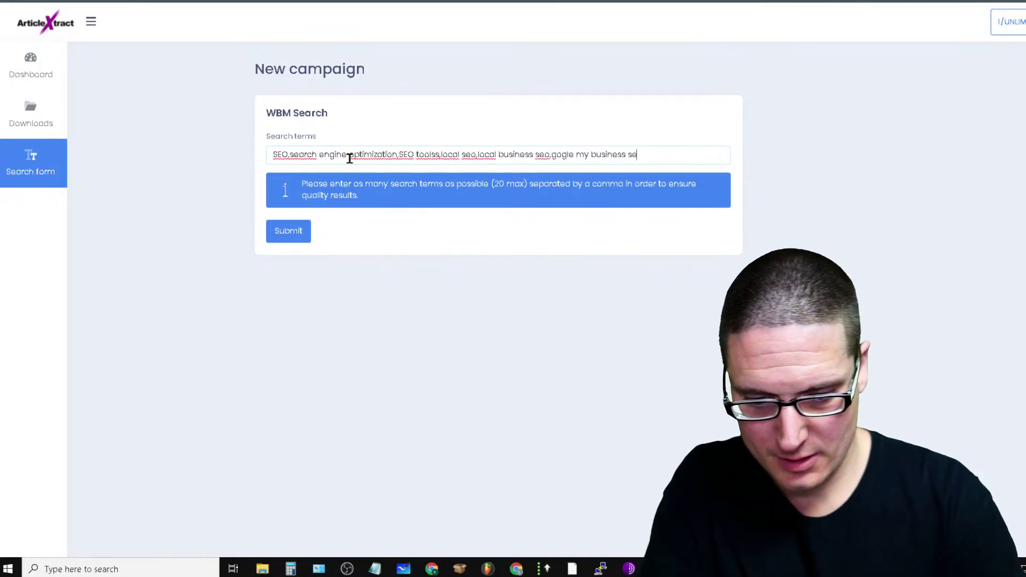
# Submit the SEO search-term campaign and reload ArticleXtract's downloads list
pyautogui.click(304, 230)
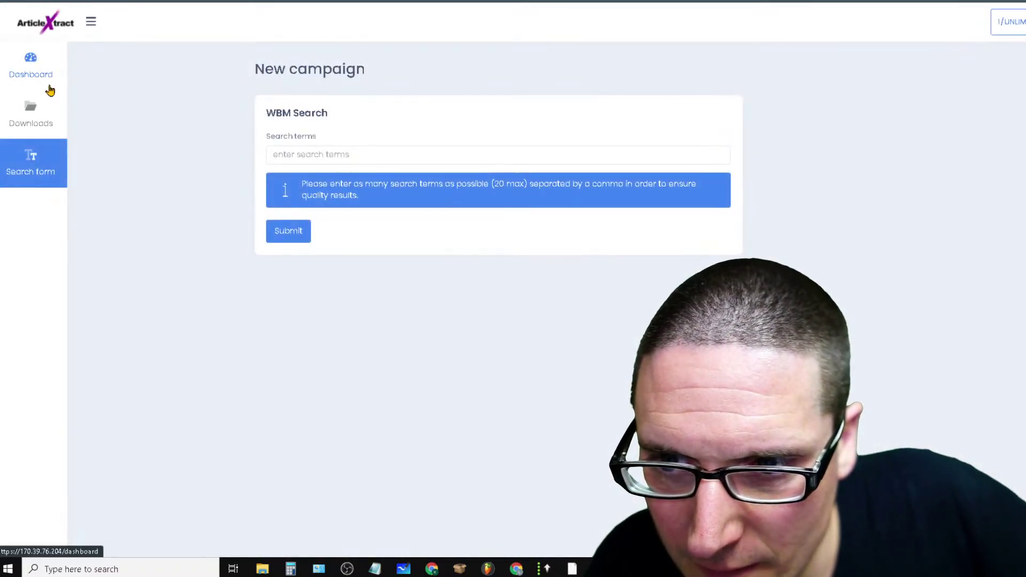
pyautogui.click(30, 115)
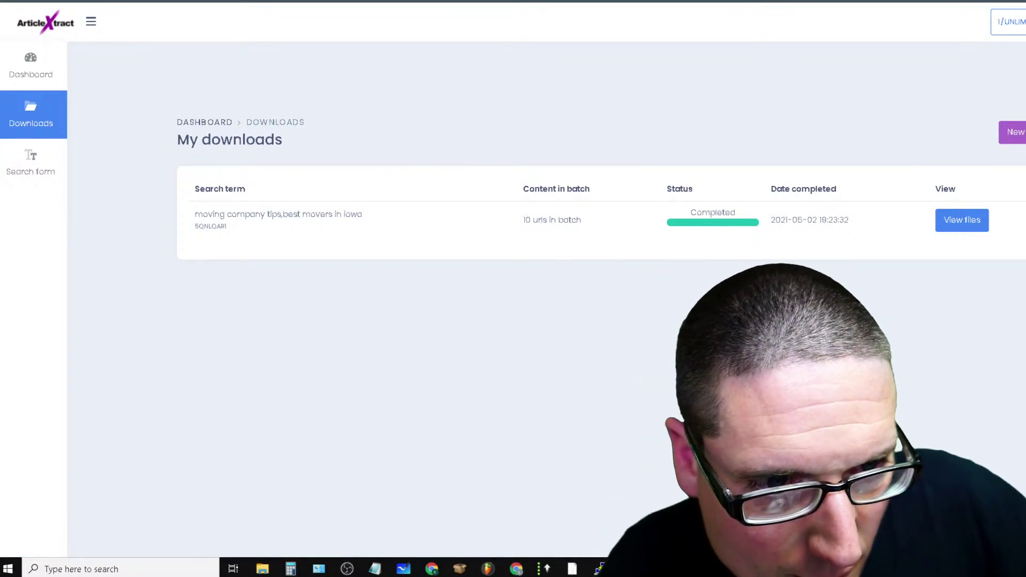
pyautogui.click(49, 2)
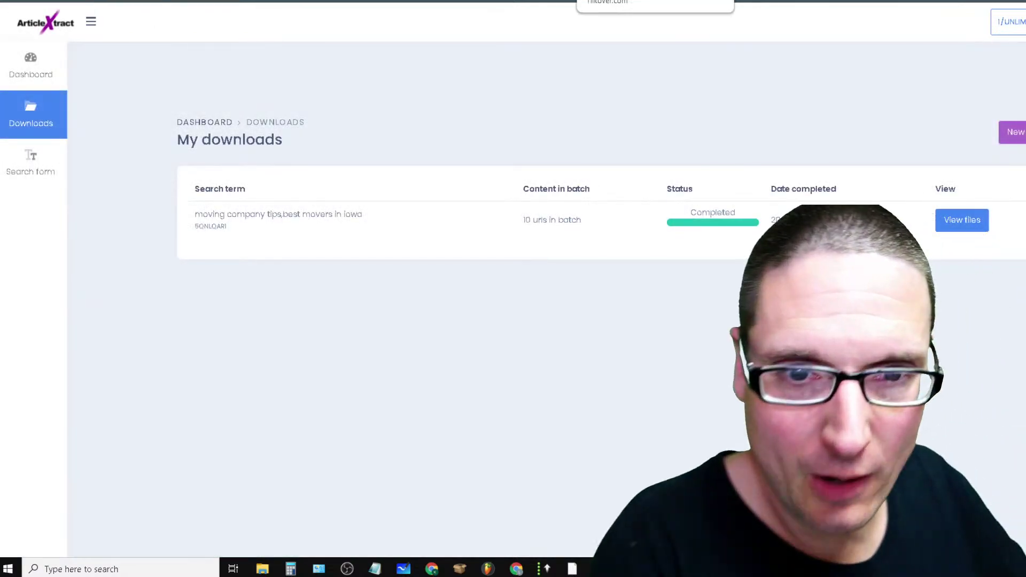
# Glance at the Stockunlimited tab, return to ArticleXtract downloads, and open a new browser tab
pyautogui.click(689, 2)
pyautogui.click(642, 2)
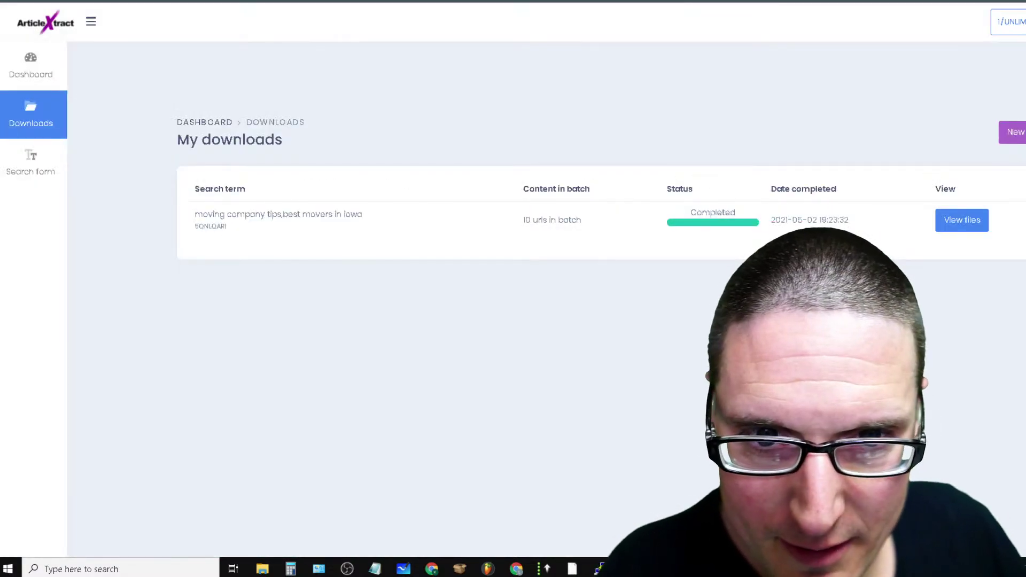
pyautogui.hotkey('ctrl', 't')
# Search Google for 'html css website', then refine the query to 'html css website free'
pyautogui.click(425, 211)
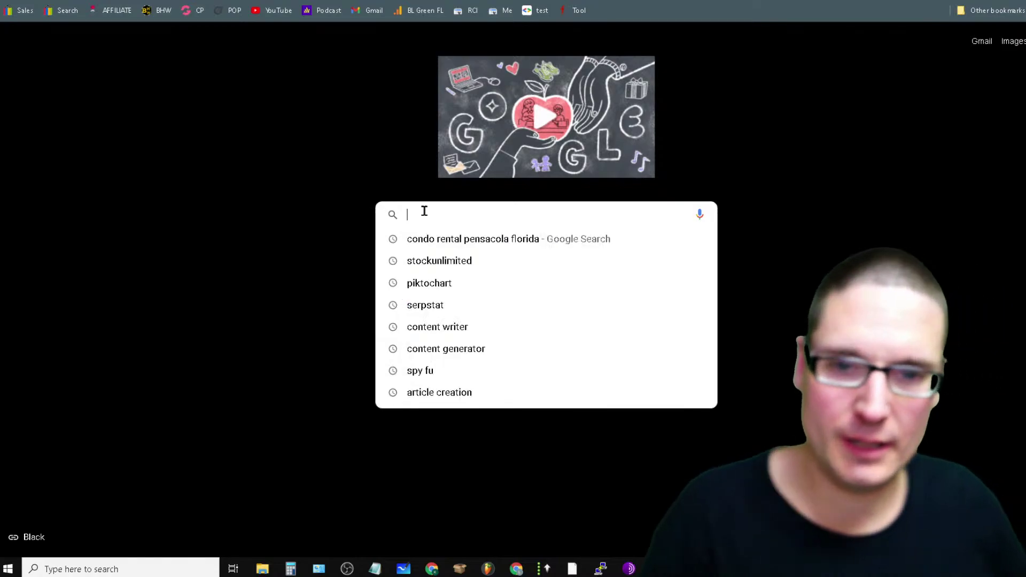
pyautogui.write('html css')
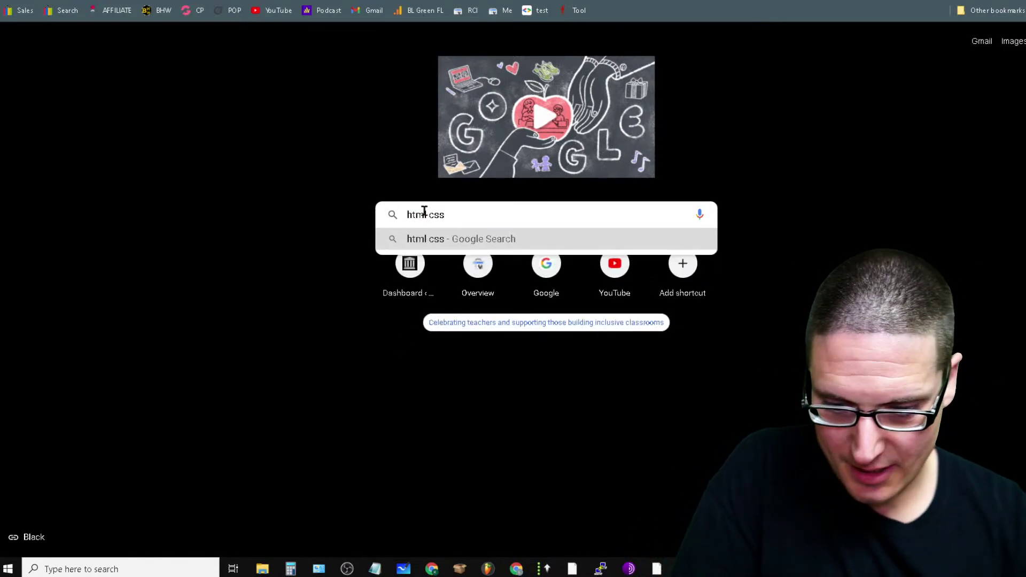
pyautogui.write(' website')
pyautogui.press('Return')
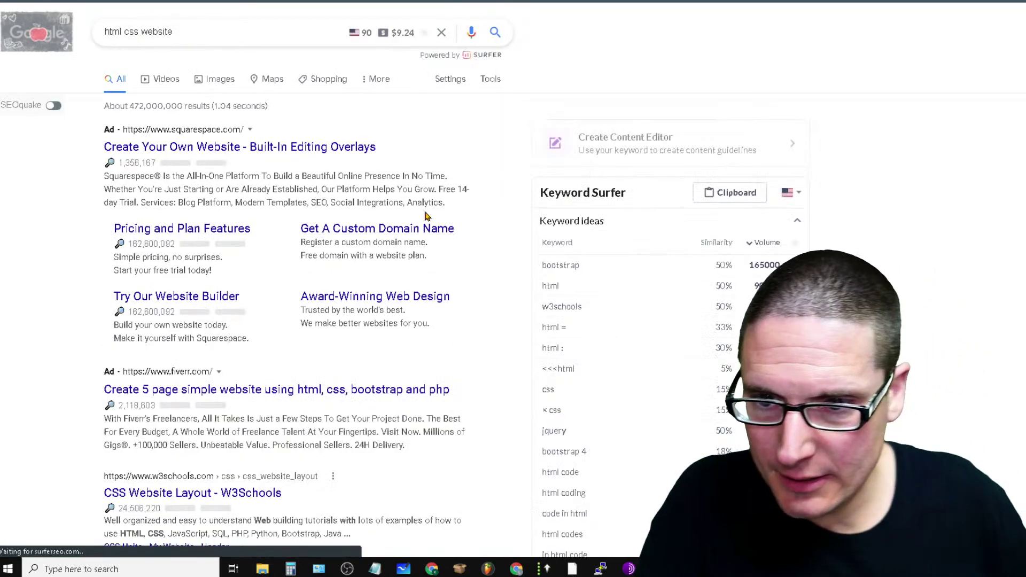
pyautogui.scroll(-7, 420, 463)
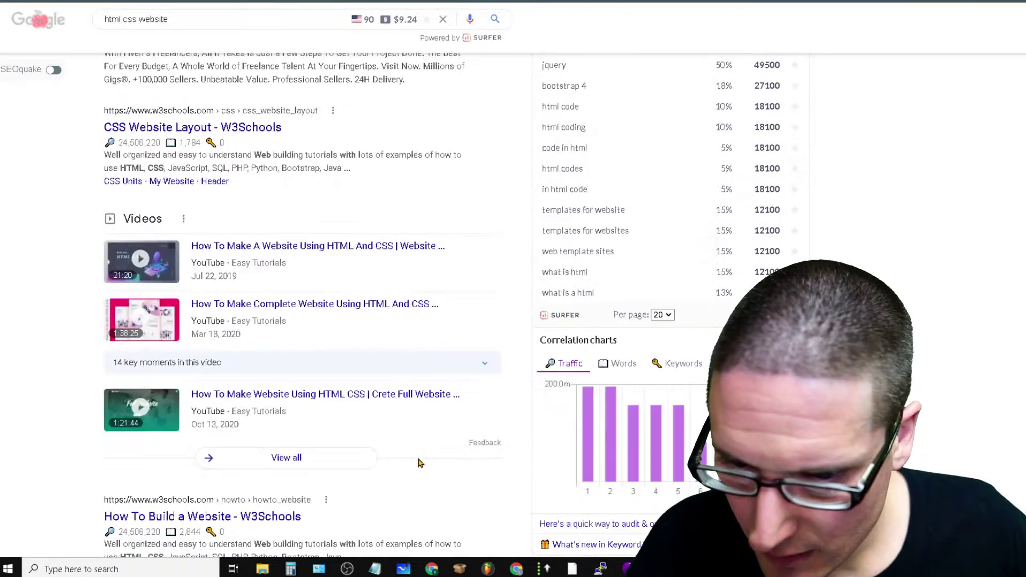
pyautogui.click(141, 22)
pyautogui.write('fre')
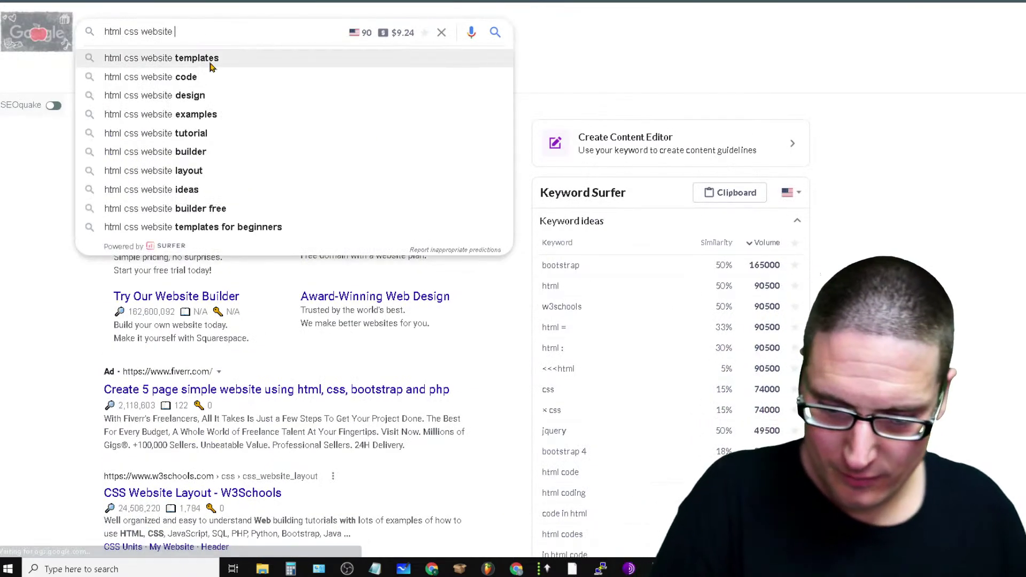
pyautogui.write('e')
pyautogui.press('Return')
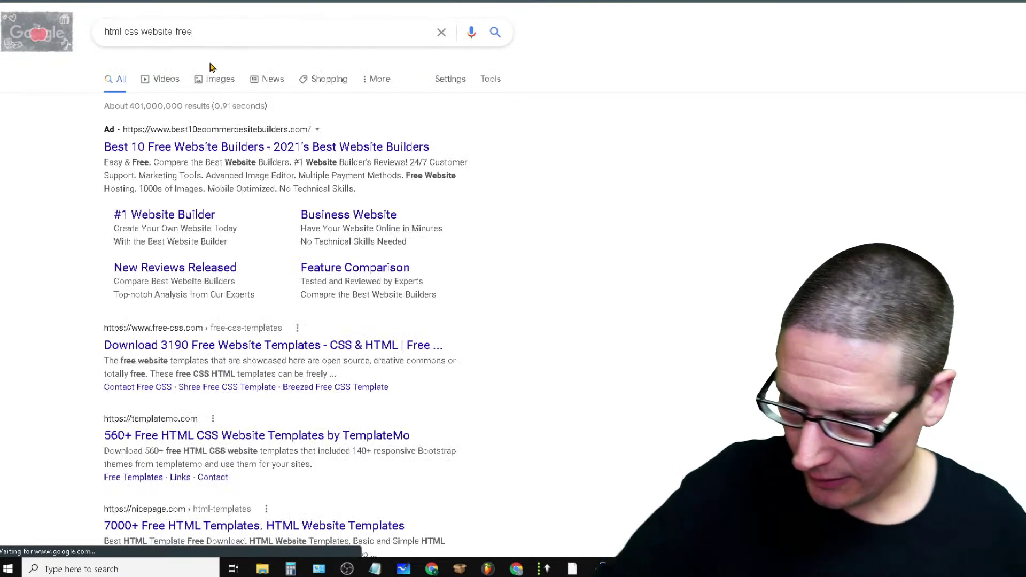
pyautogui.scroll(-3, 377, 483)
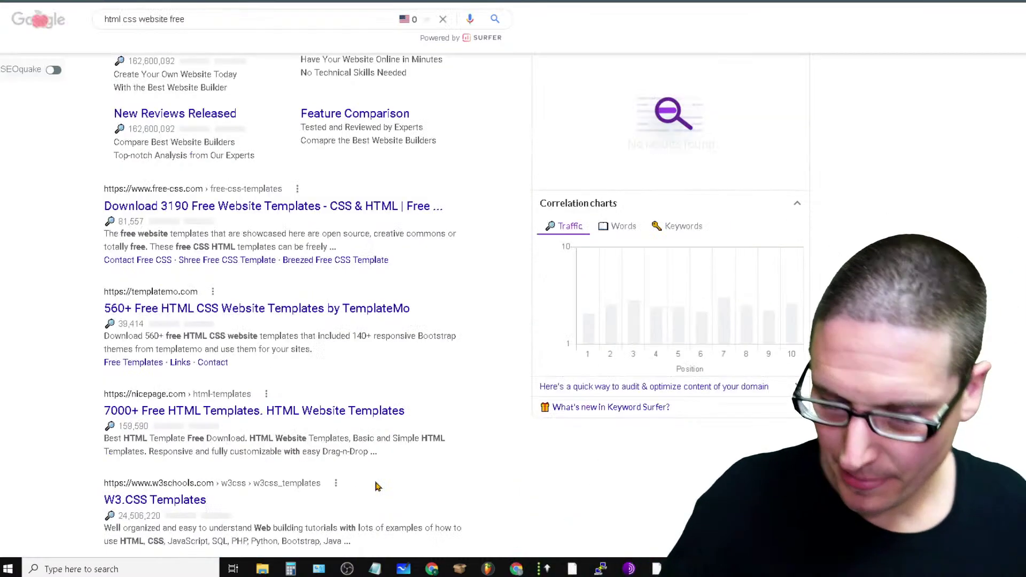
# Open TemplateMo from the results and filter to its one-page website templates
pyautogui.click(305, 310)
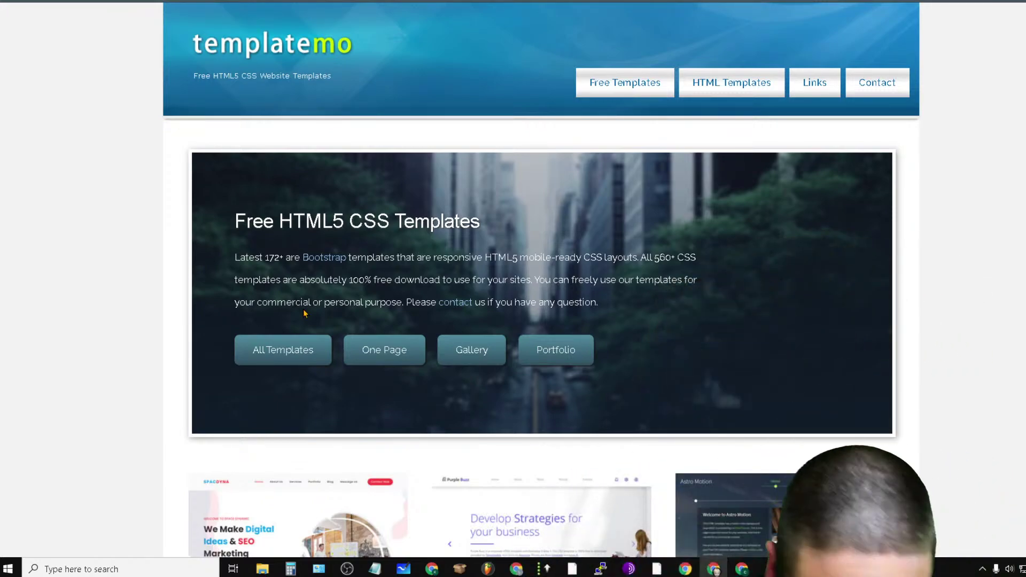
pyautogui.click(379, 349)
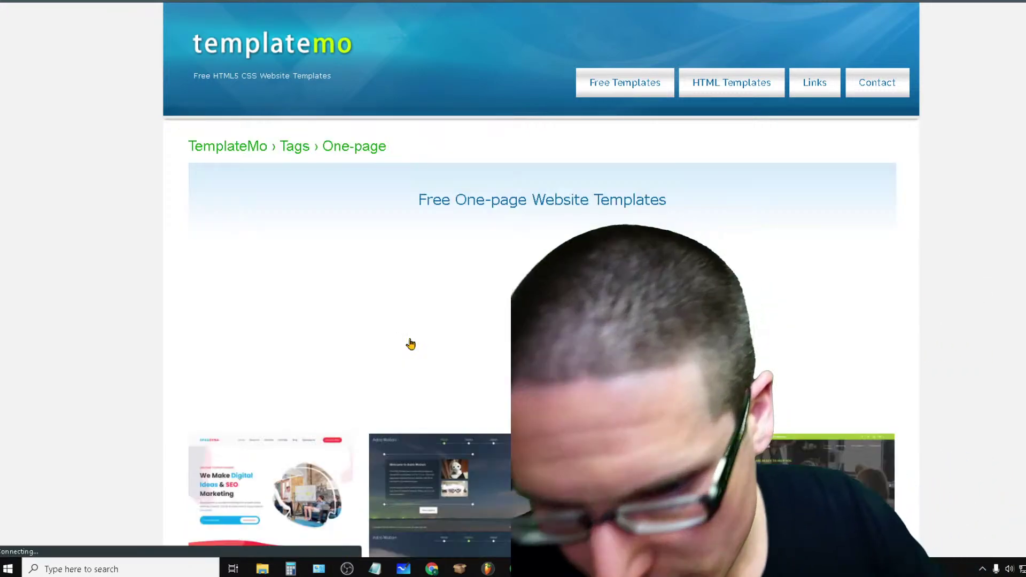
pyautogui.scroll(-7, 685, 344)
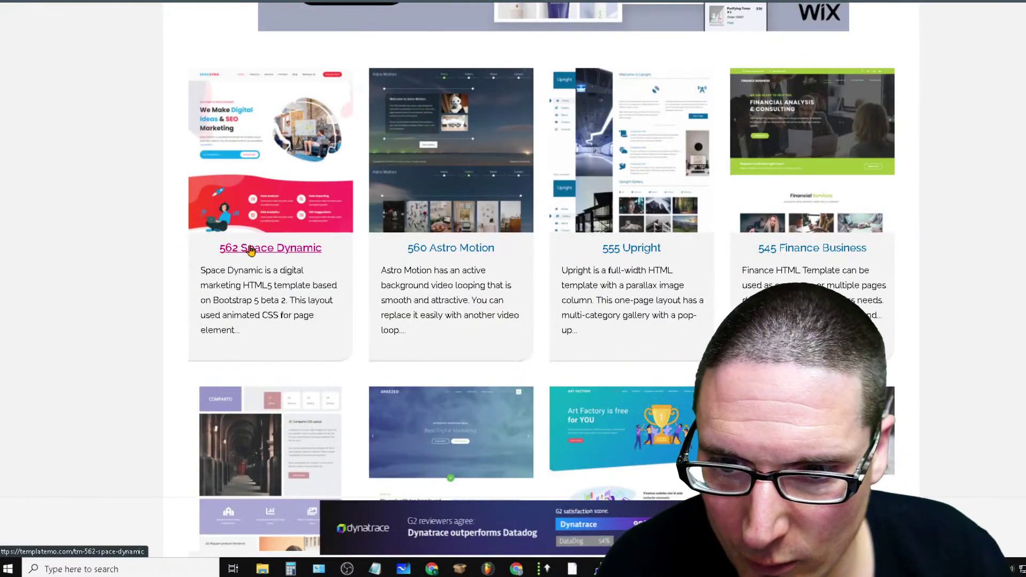
pyautogui.scroll(-10, 380, 302)
pyautogui.scroll(3, 748, 263)
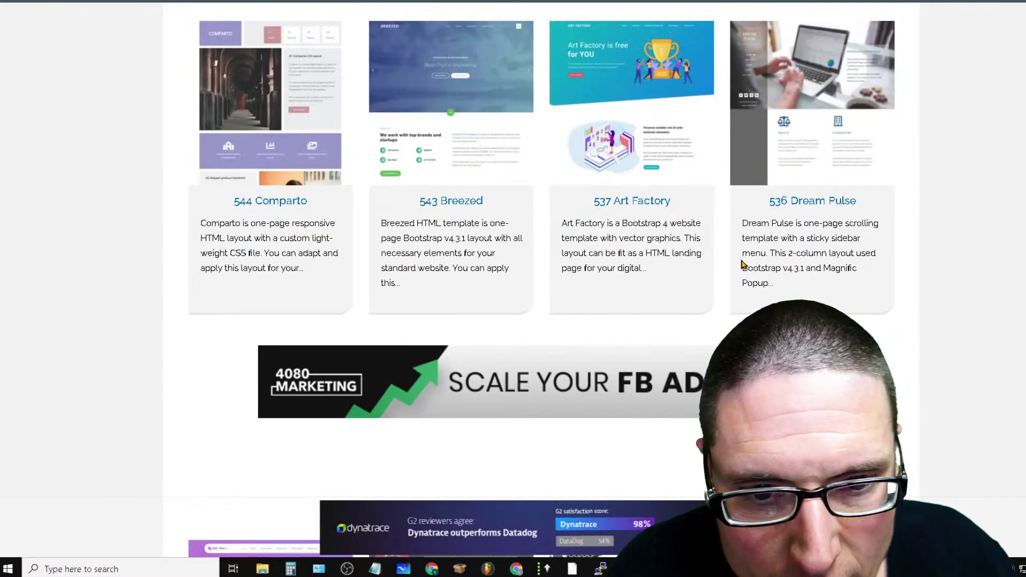
pyautogui.scroll(3, 998, 383)
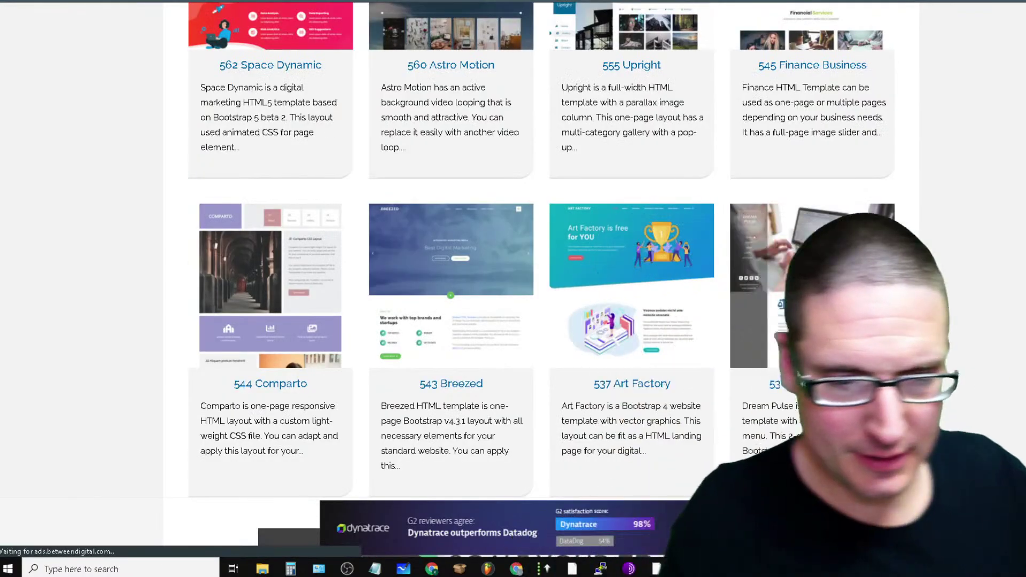
# Browse the one-page template cards such as Space Dynamic, Astro Motion and Upright
pyautogui.scroll(-7, 541, 268)
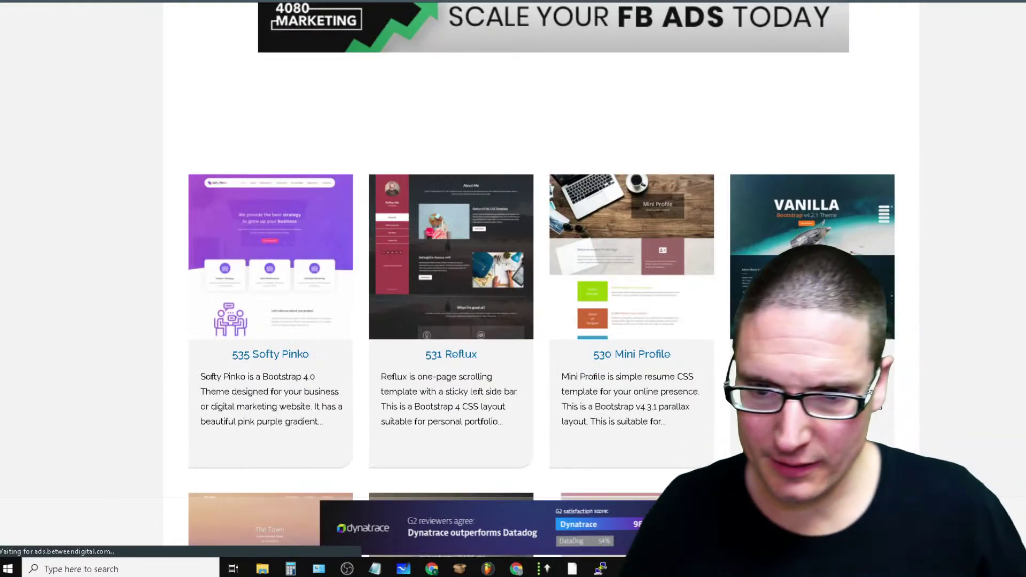
pyautogui.scroll(-20, 739, 37)
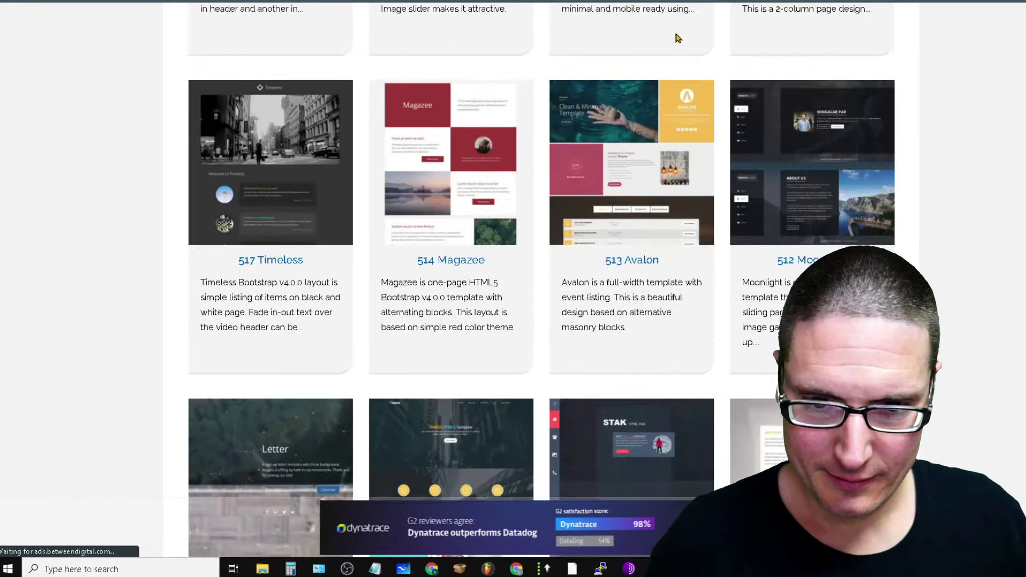
pyautogui.scroll(-14, 822, 214)
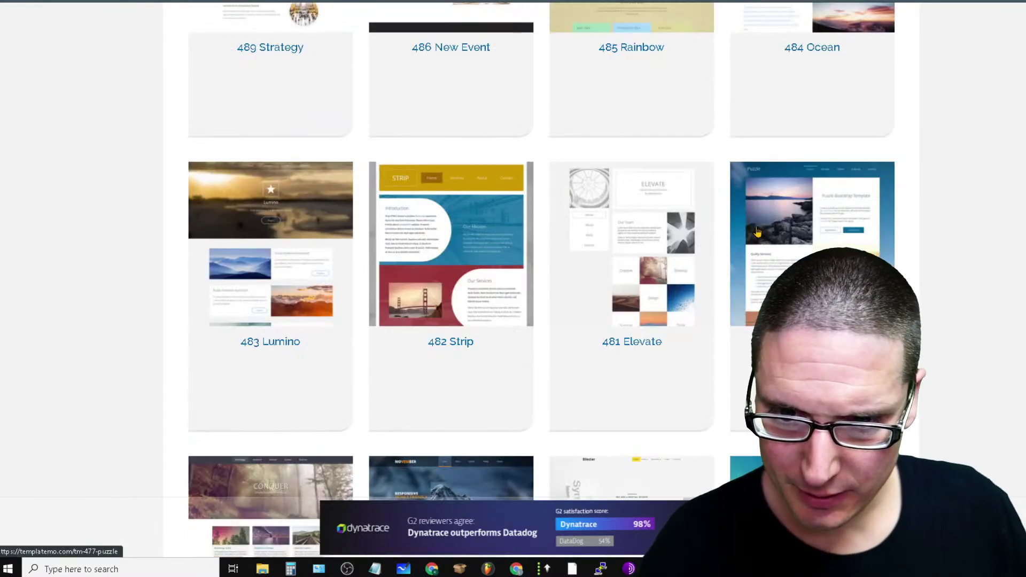
pyautogui.scroll(20, 958, 397)
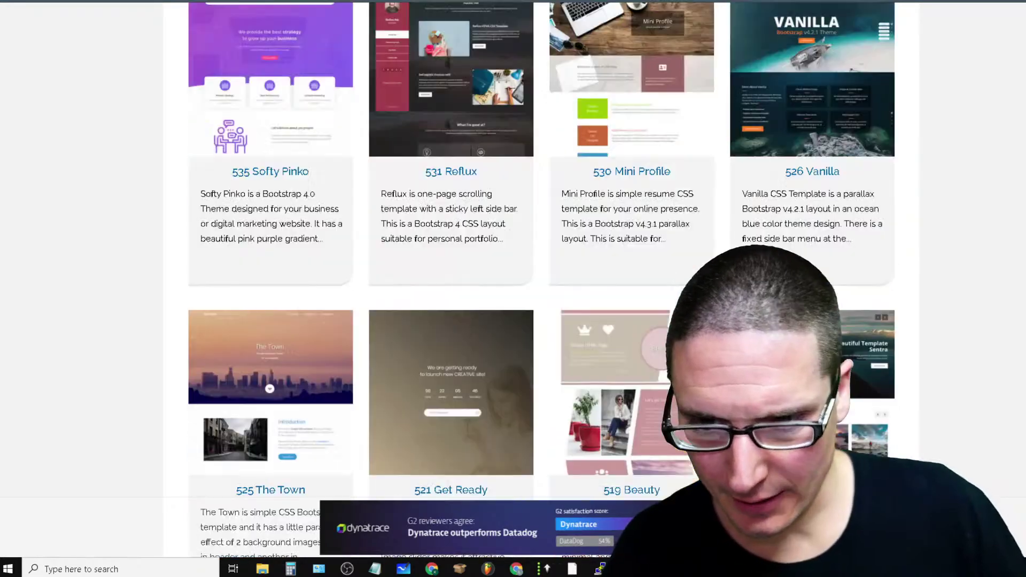
pyautogui.scroll(3, 171, 110)
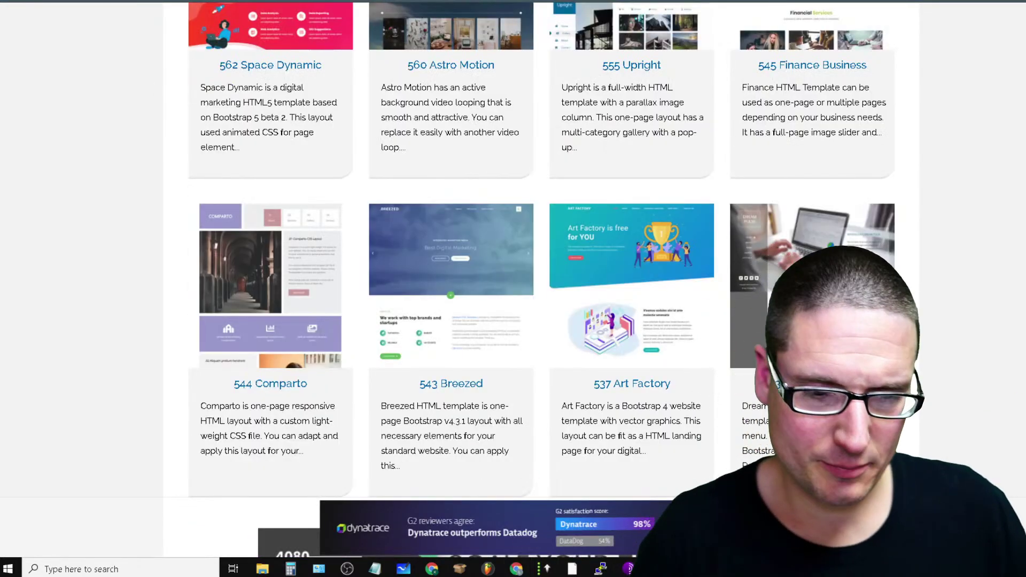
pyautogui.scroll(12, 451, 355)
pyautogui.scroll(-8, 529, 417)
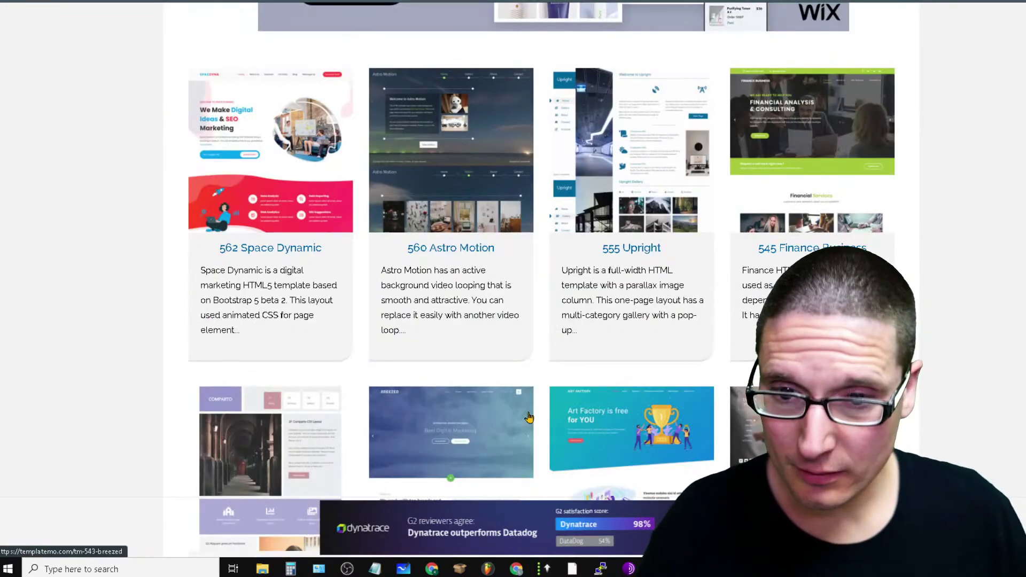
pyautogui.scroll(6, 314, 122)
pyautogui.scroll(-6, 422, 227)
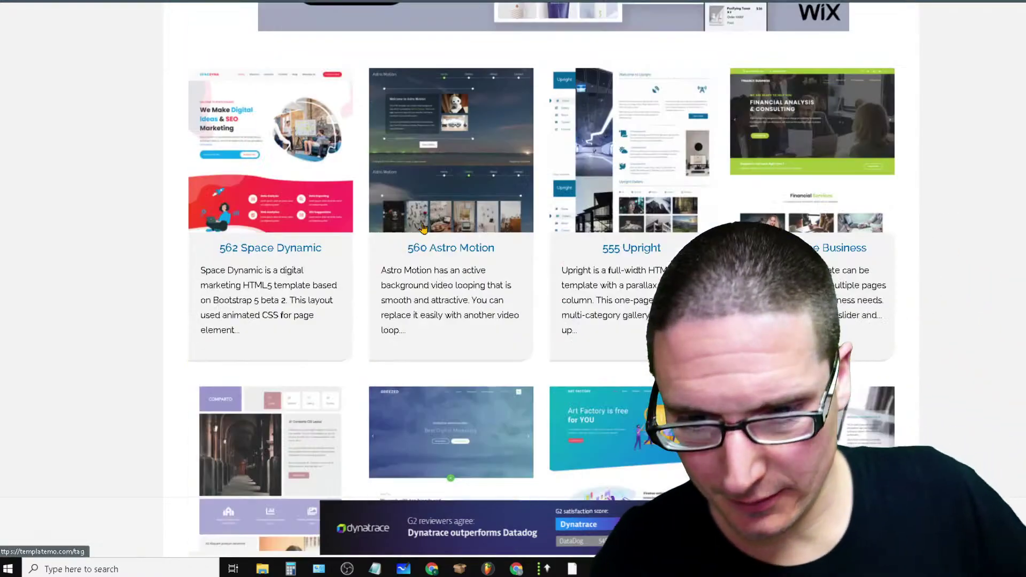
pyautogui.scroll(-3, 772, 200)
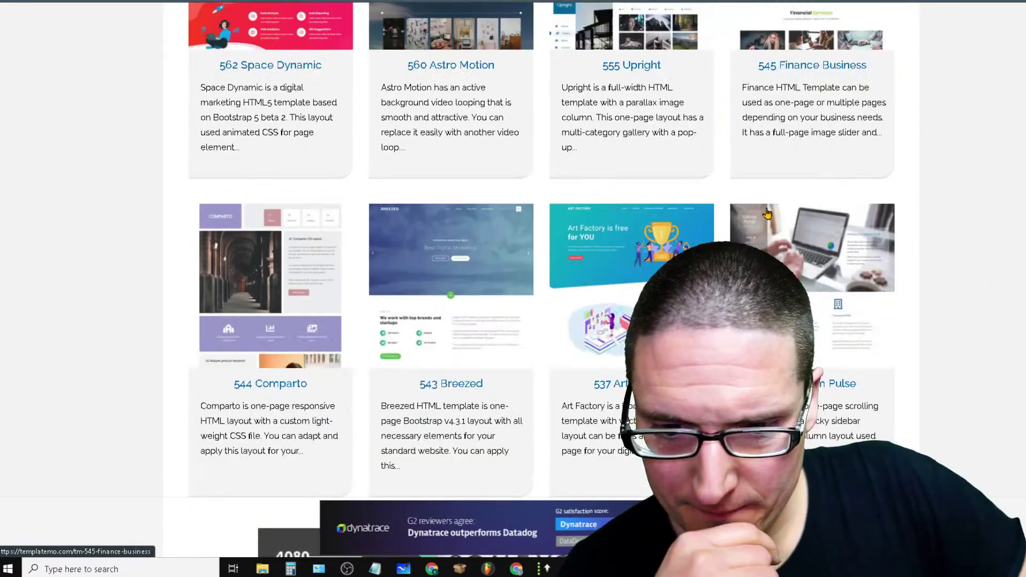
pyautogui.scroll(-6, 954, 365)
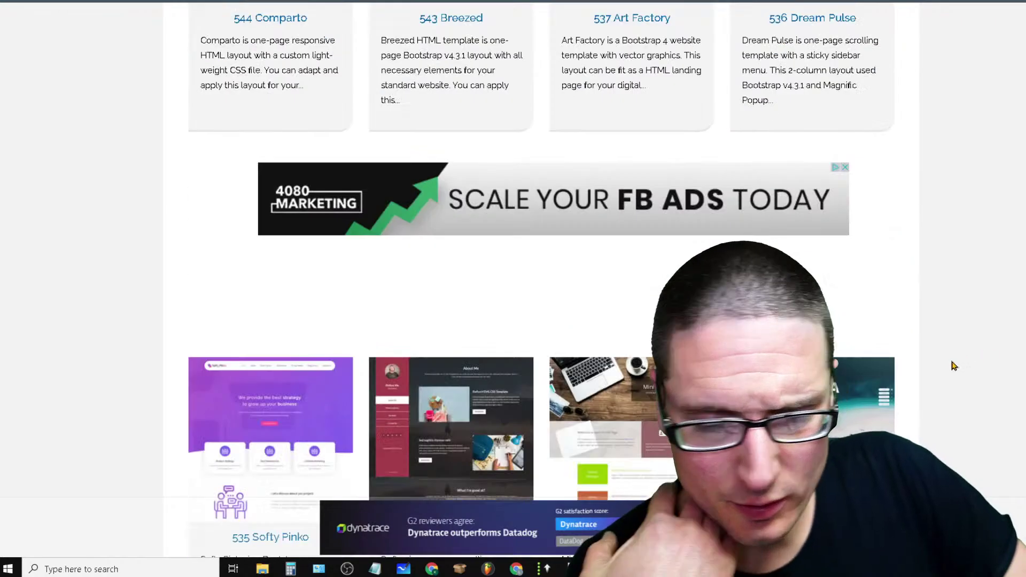
pyautogui.scroll(-3, 542, 342)
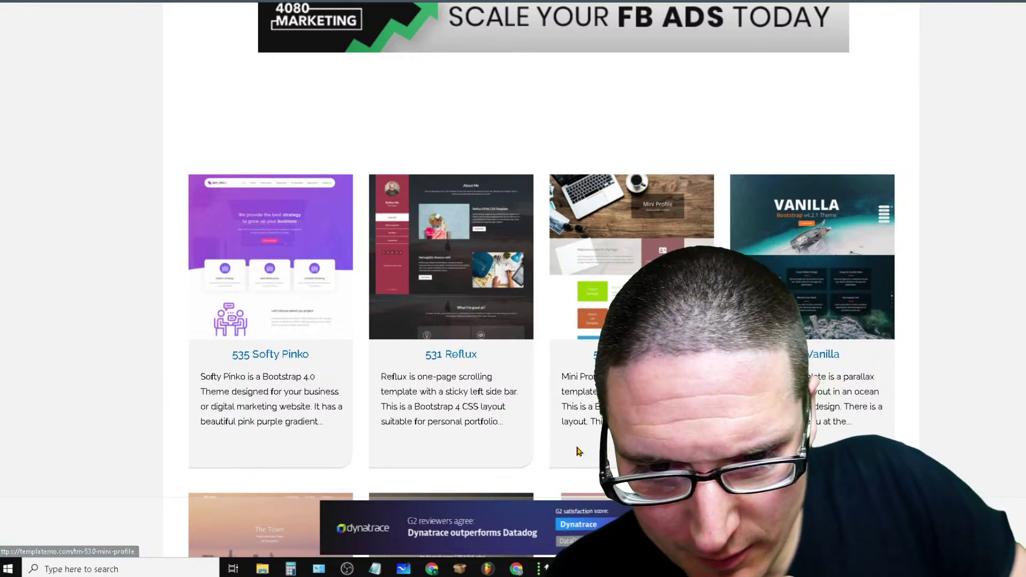
pyautogui.scroll(20, 301, 349)
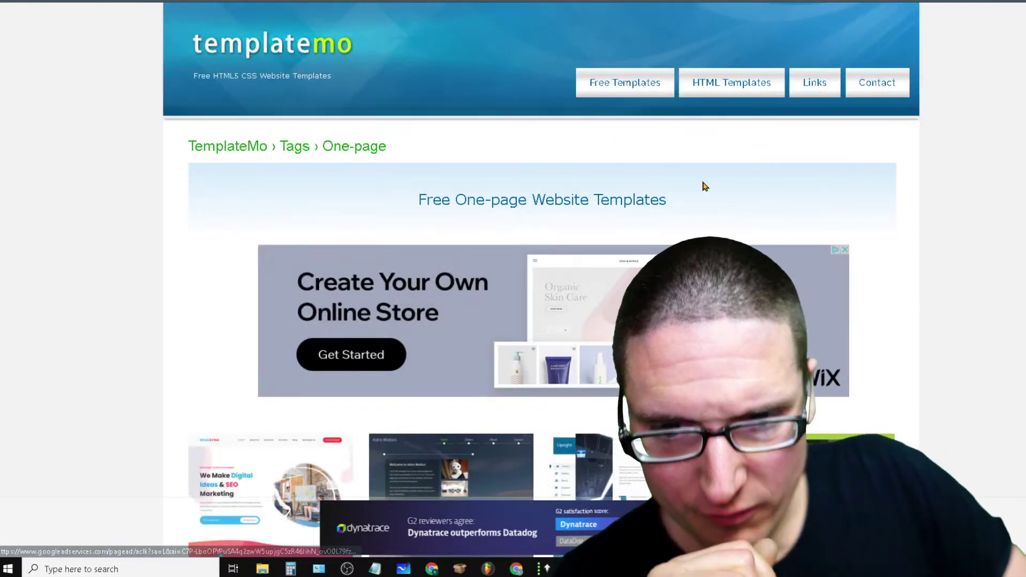
pyautogui.scroll(-3, 970, 106)
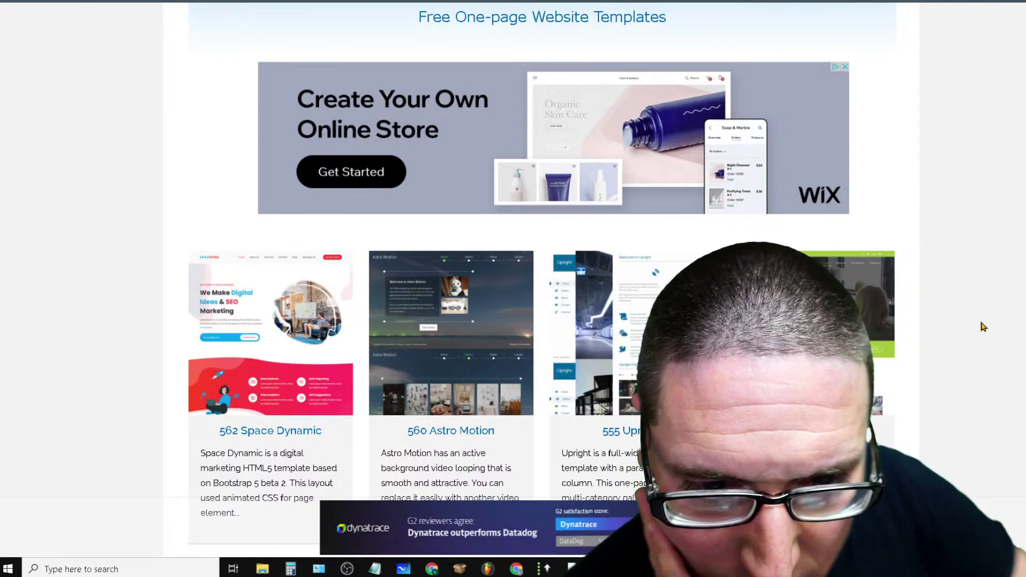
pyautogui.scroll(-3, 984, 326)
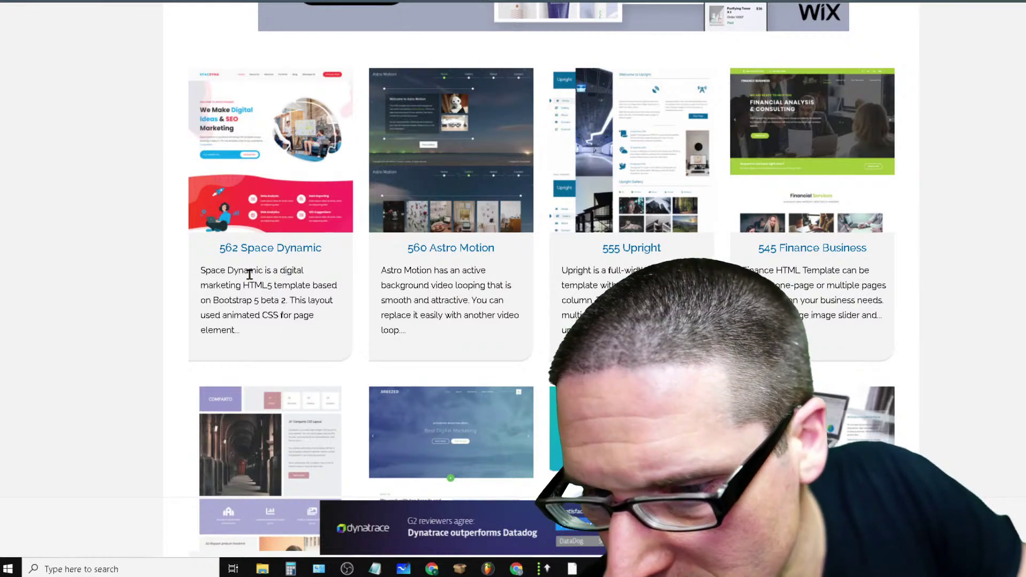
# Open the 562 Space Dynamic template page, dismiss the HostGator ad, and read through it
pyautogui.click(283, 253)
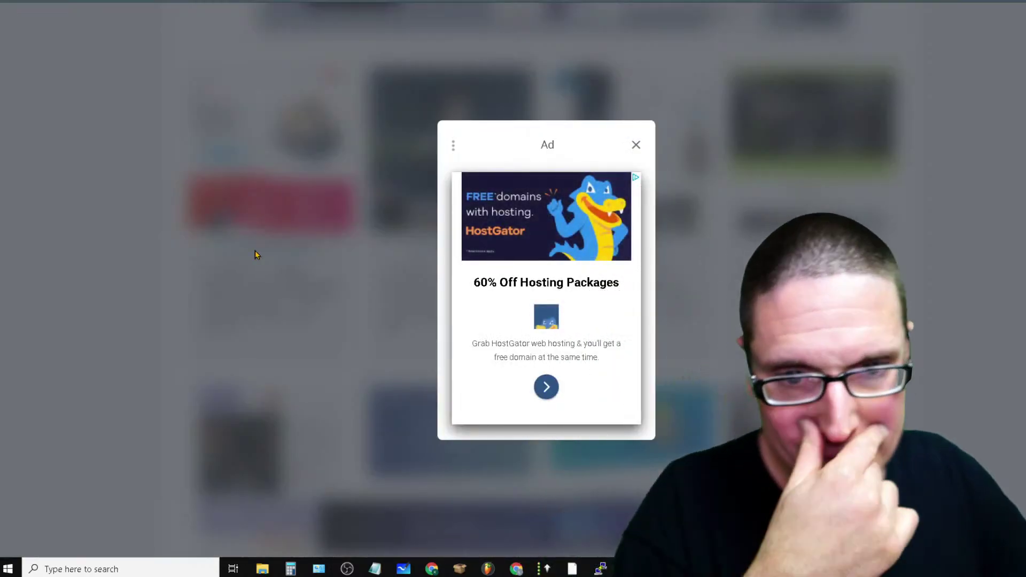
pyautogui.click(635, 145)
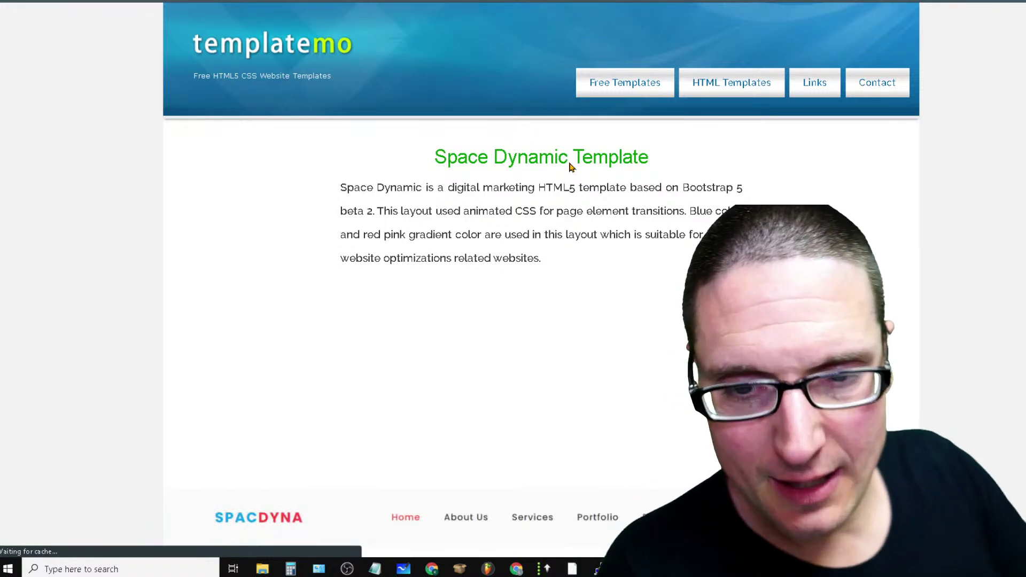
pyautogui.scroll(-20, 60, 405)
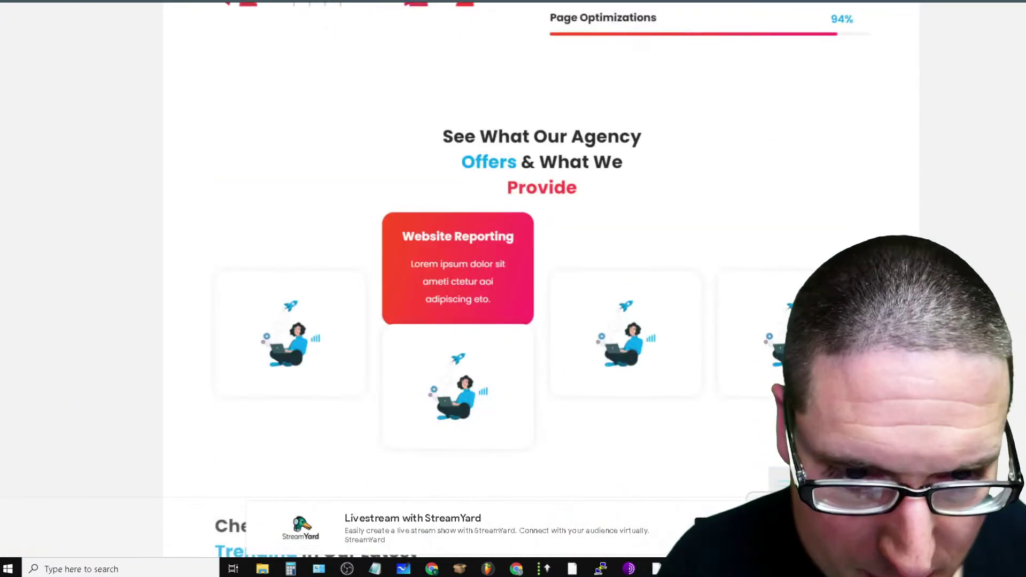
pyautogui.scroll(-5, 463, 309)
pyautogui.scroll(-15, 541, 278)
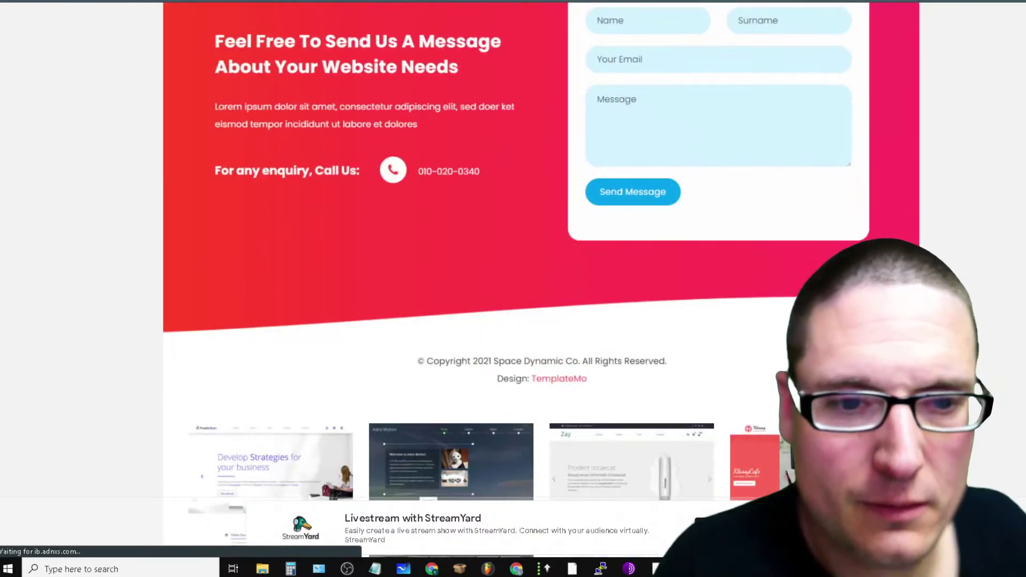
pyautogui.scroll(7, 541, 278)
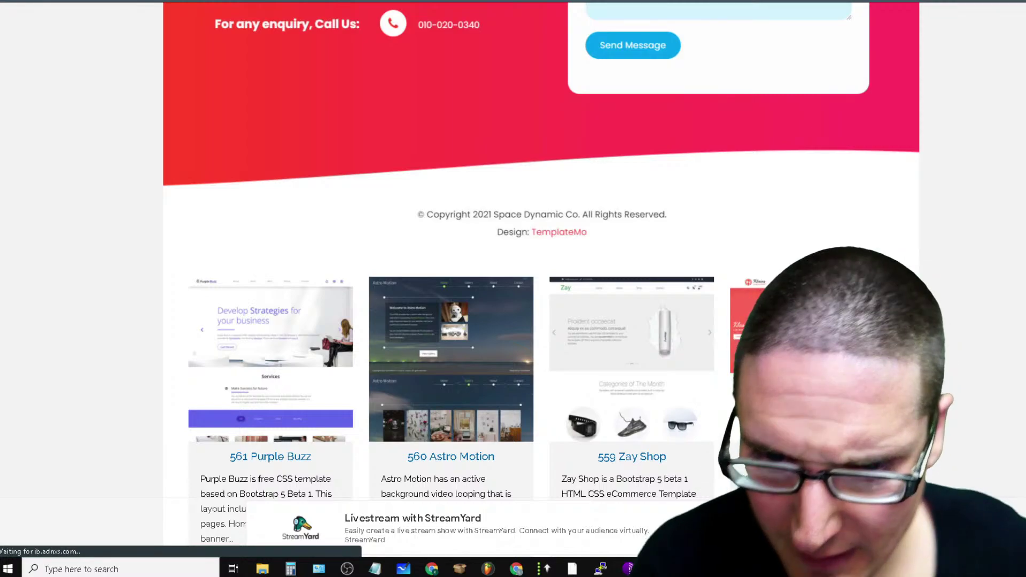
pyautogui.scroll(20, 614, 294)
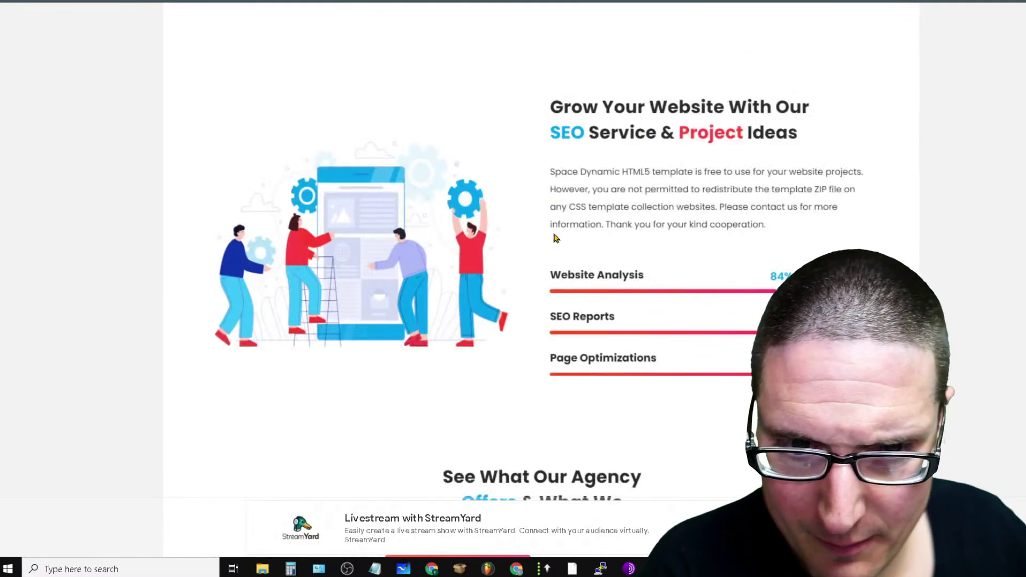
pyautogui.scroll(7, 641, 348)
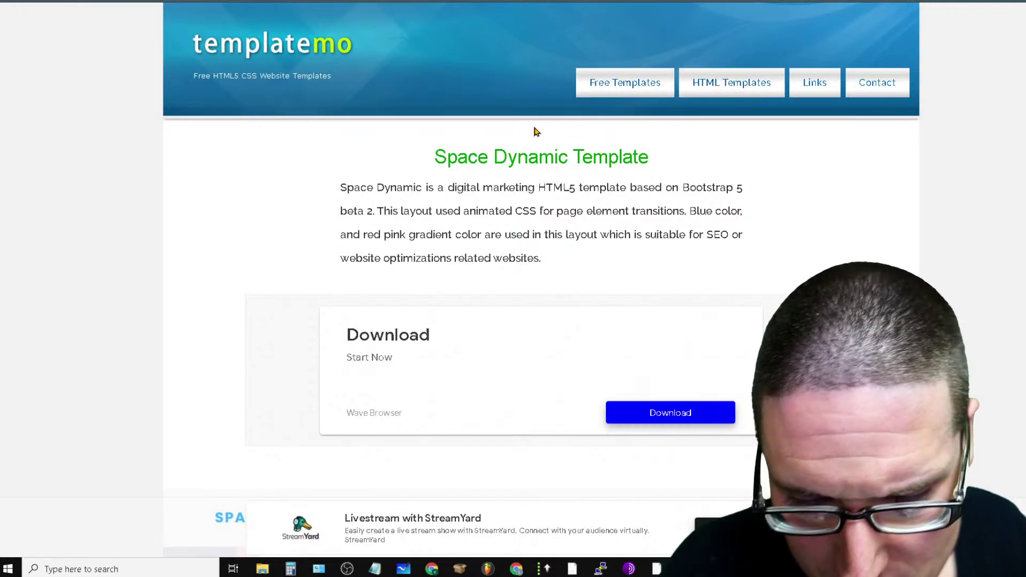
pyautogui.scroll(-7, 881, 211)
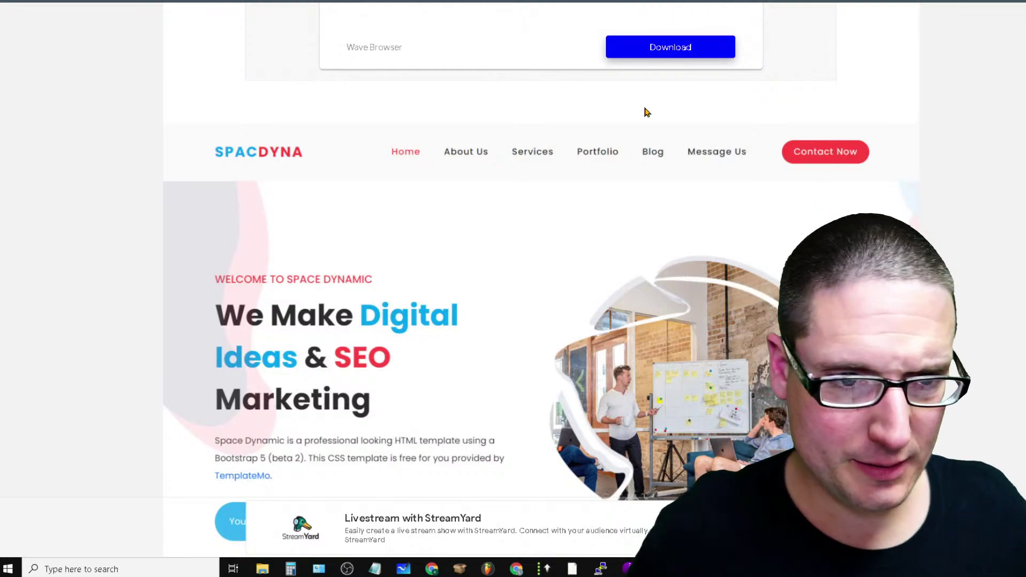
pyautogui.scroll(7, 621, 266)
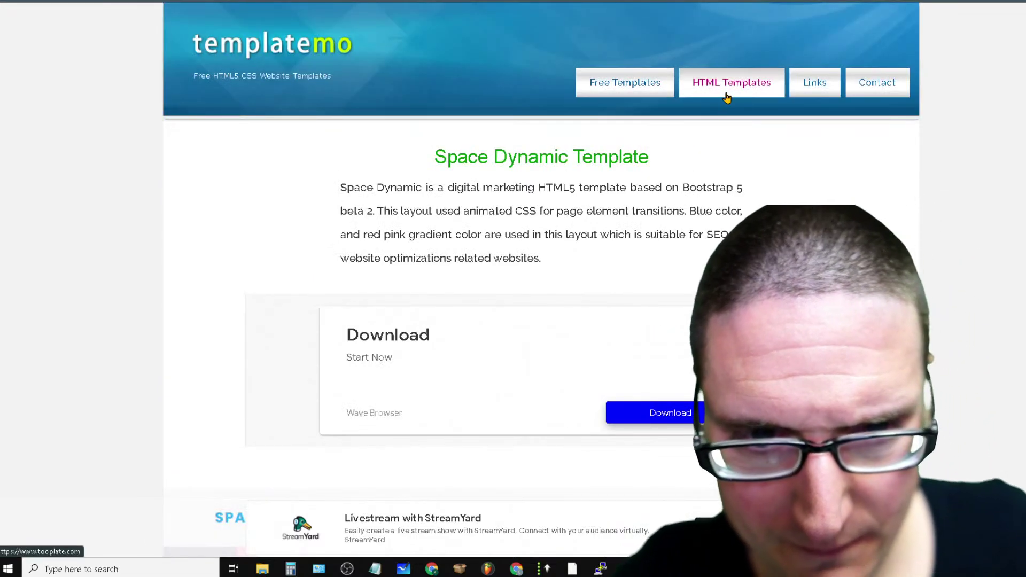
pyautogui.scroll(-10, 641, 426)
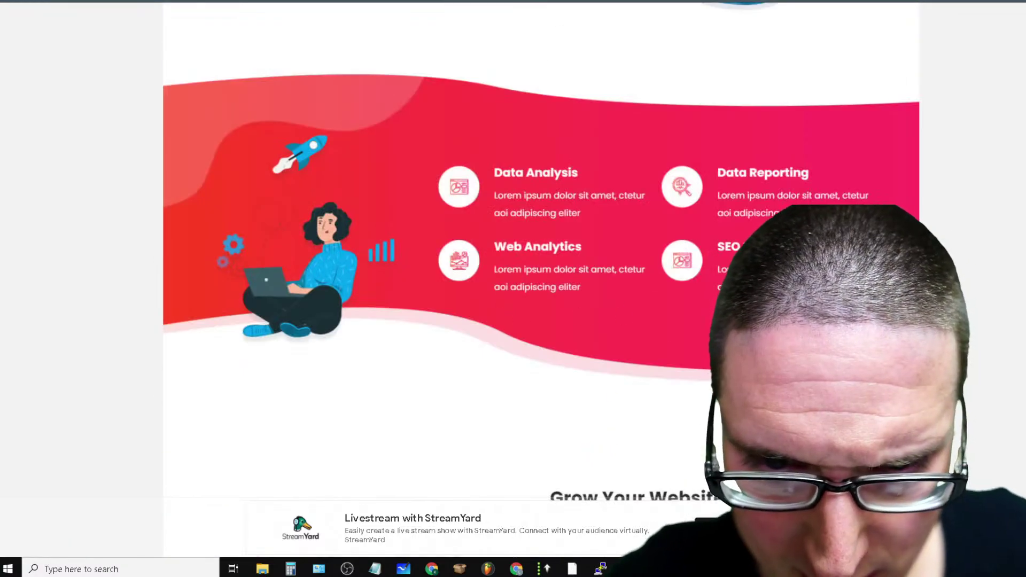
pyautogui.scroll(-20, 526, 203)
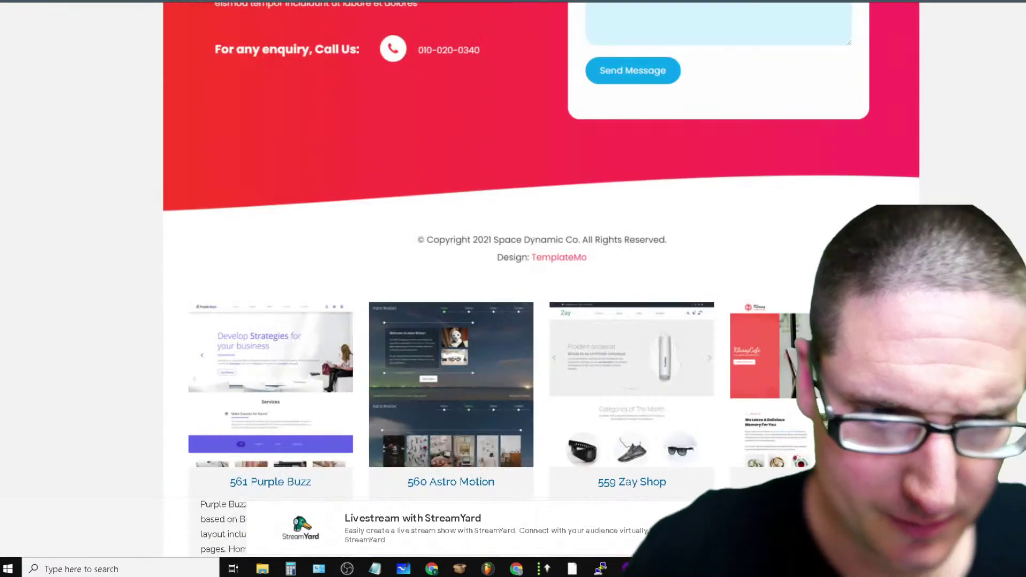
# Go back to the Space Dynamic details and view its live demo
pyautogui.hotkey('alt', 'Left')
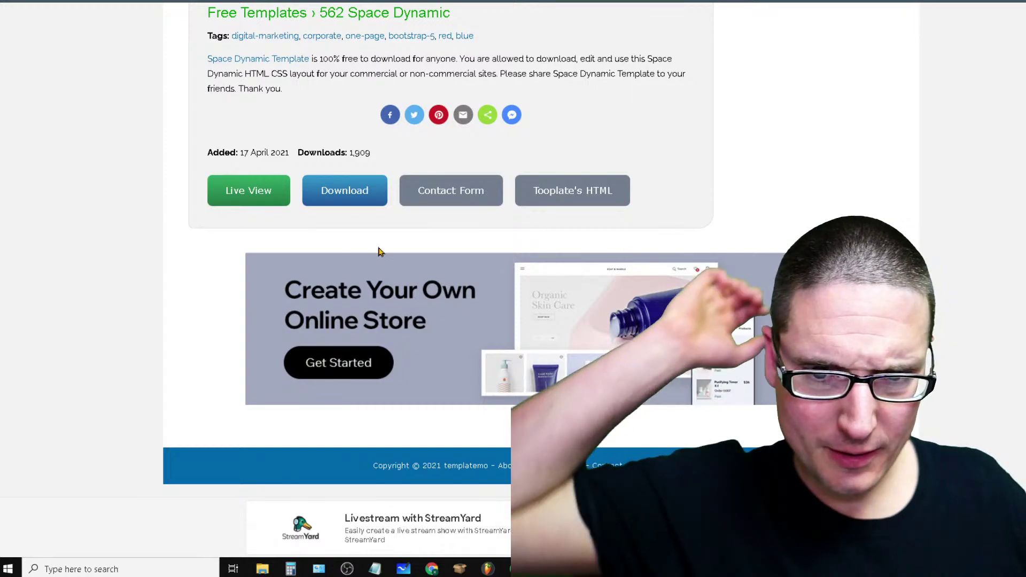
pyautogui.click(229, 201)
pyautogui.scroll(7, 619, 276)
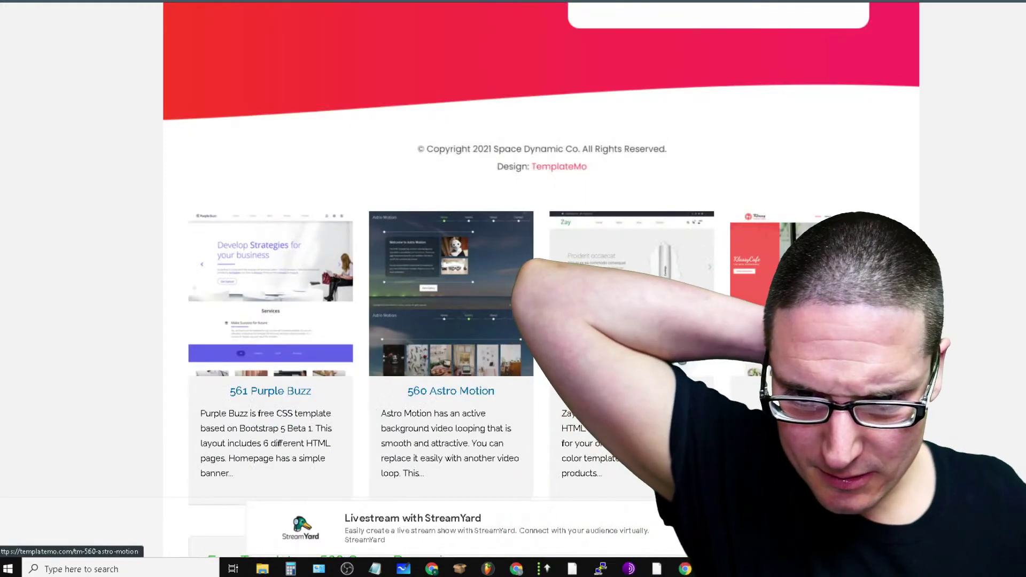
pyautogui.scroll(20, 620, 275)
pyautogui.scroll(5, 620, 275)
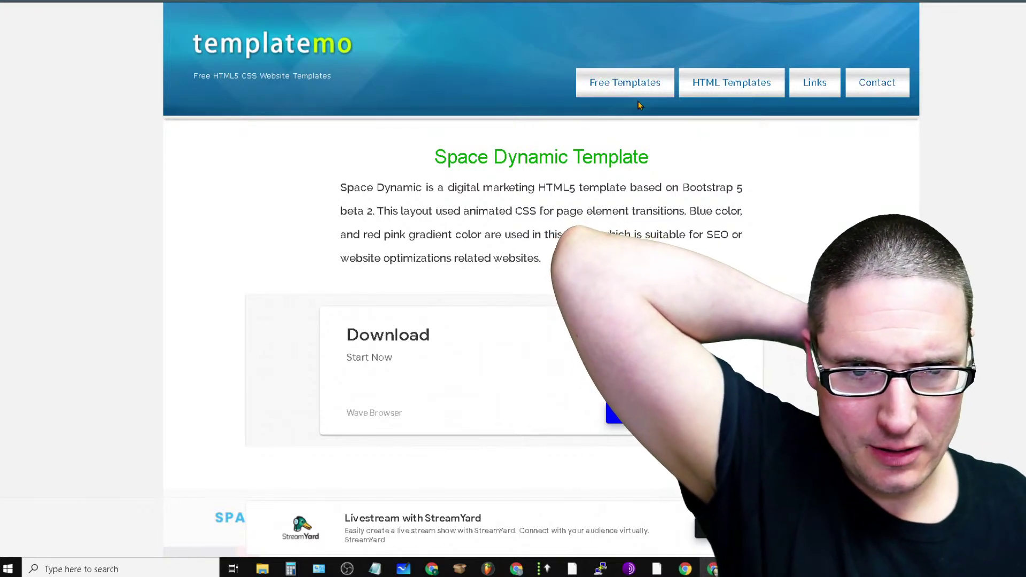
# Leave the demo for tooplate.com and open its full Free HTML CSS Templates list
pyautogui.click(746, 83)
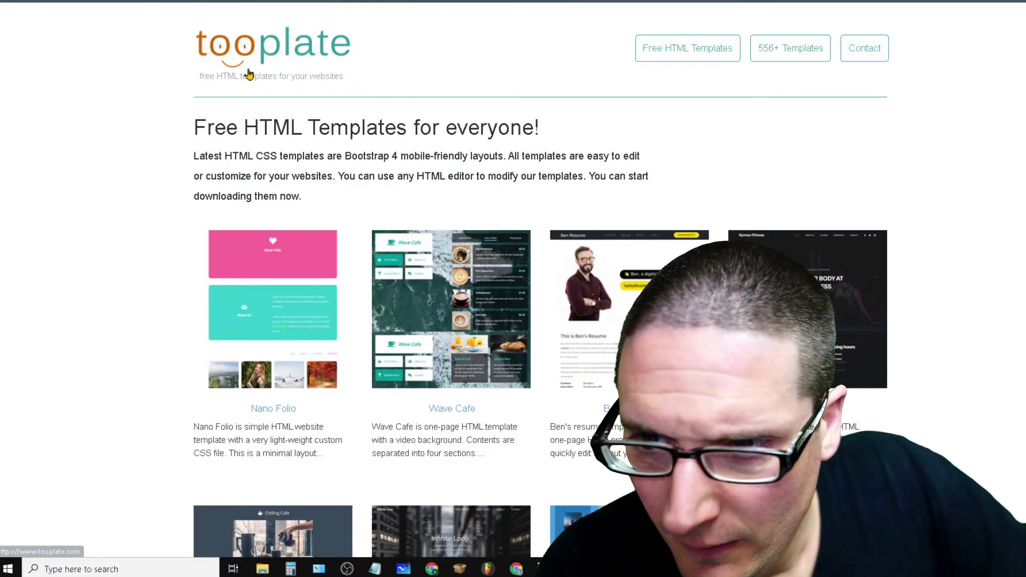
pyautogui.scroll(-7, 956, 218)
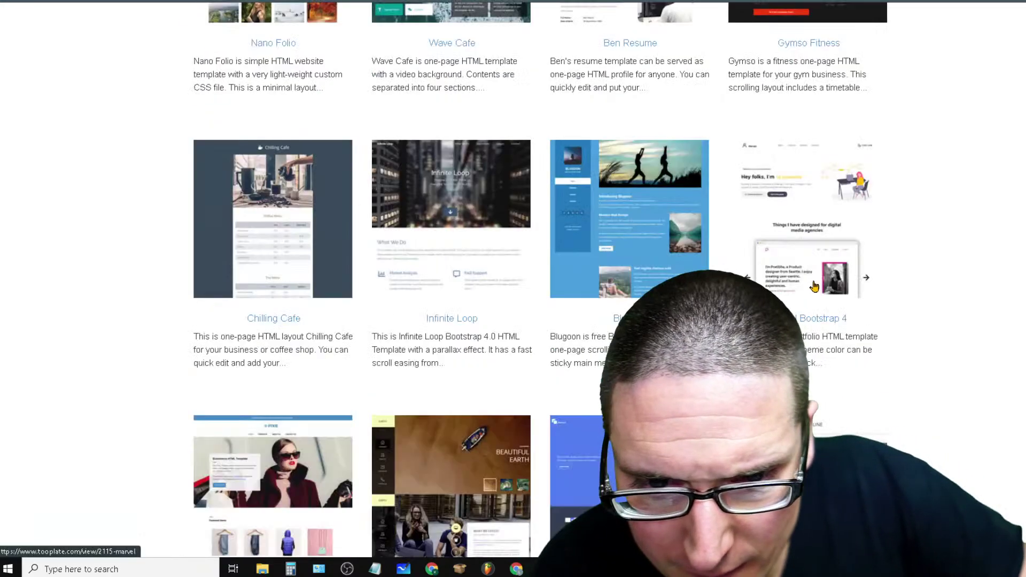
pyautogui.scroll(3, 956, 218)
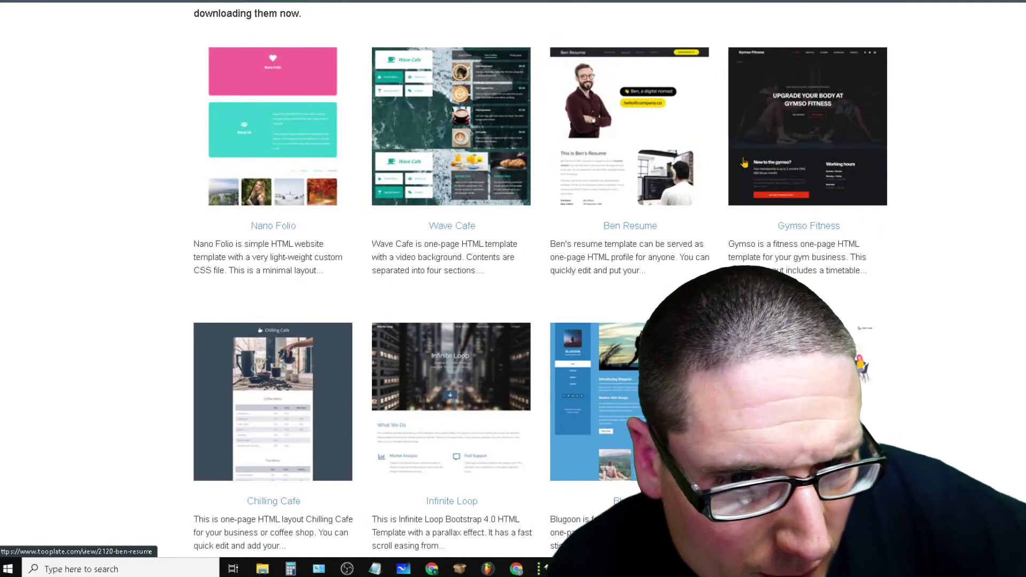
pyautogui.scroll(-15, 887, 214)
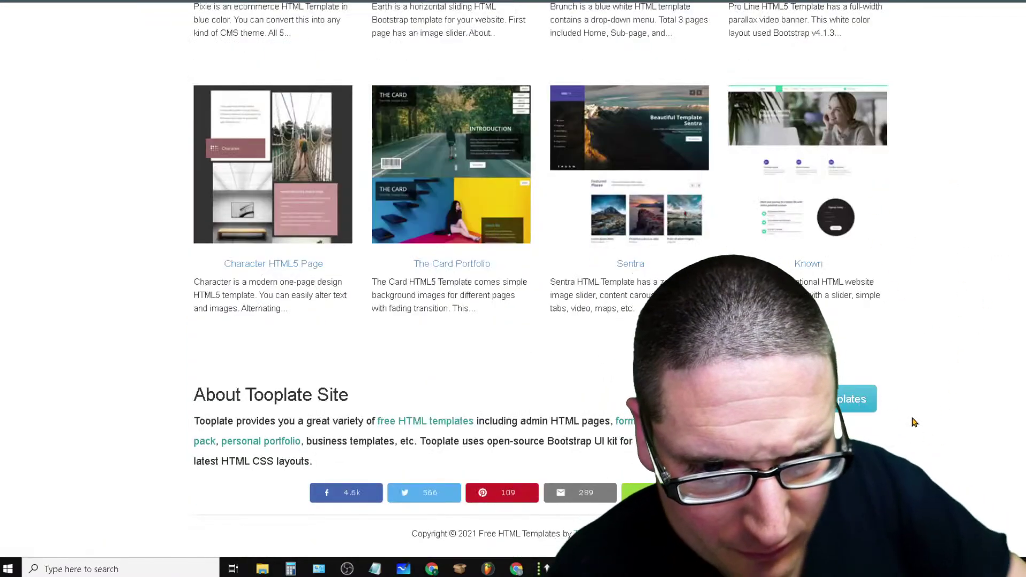
pyautogui.click(855, 400)
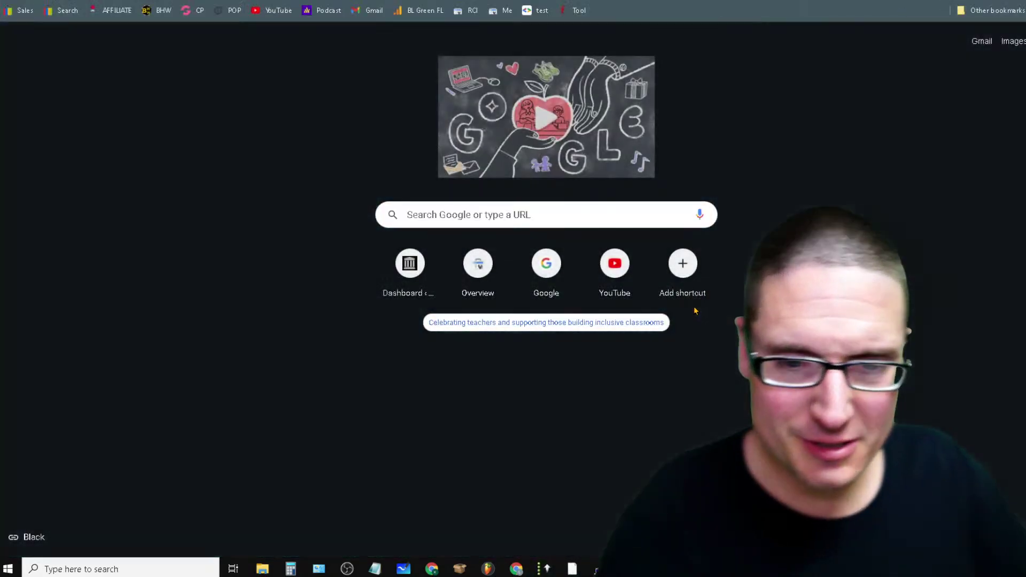
# In a new tab, search Google for 'best html websites list'
pyautogui.click(615, 211)
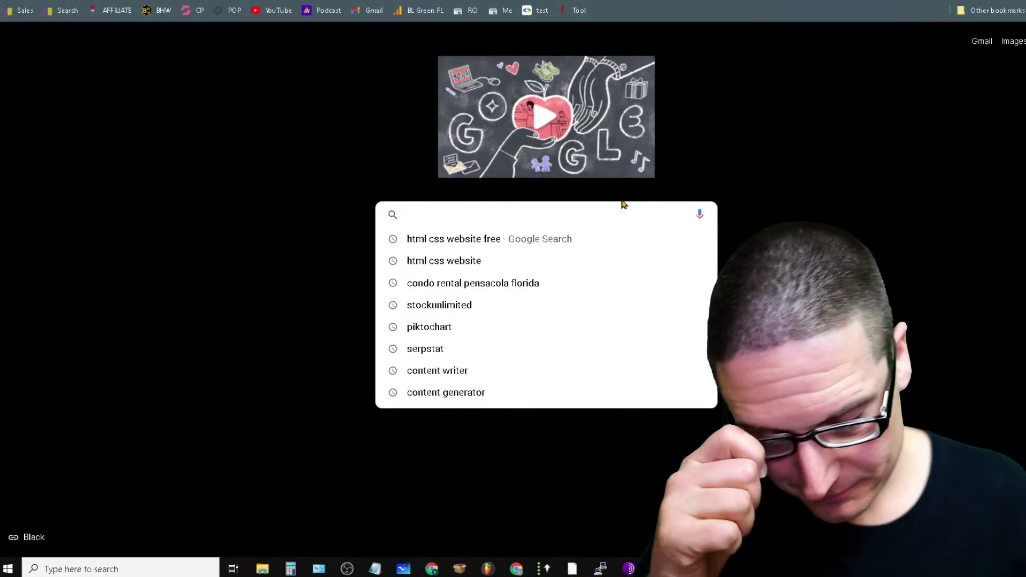
pyautogui.write('inst')
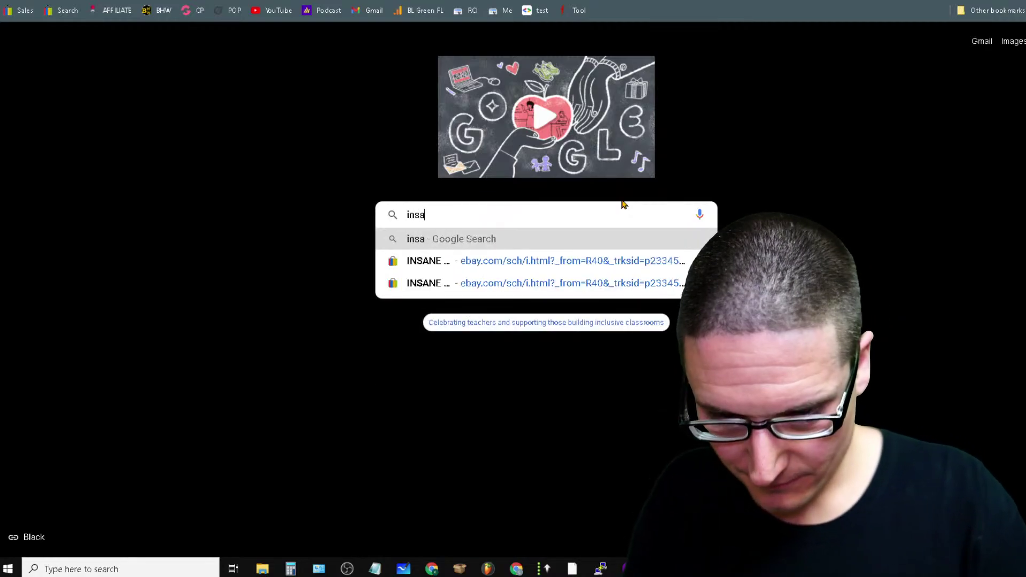
pyautogui.press('BackSpace')
pyautogui.press('BackSpace')
pyautogui.press('BackSpace')
pyautogui.press('BackSpace')
pyautogui.write('best')
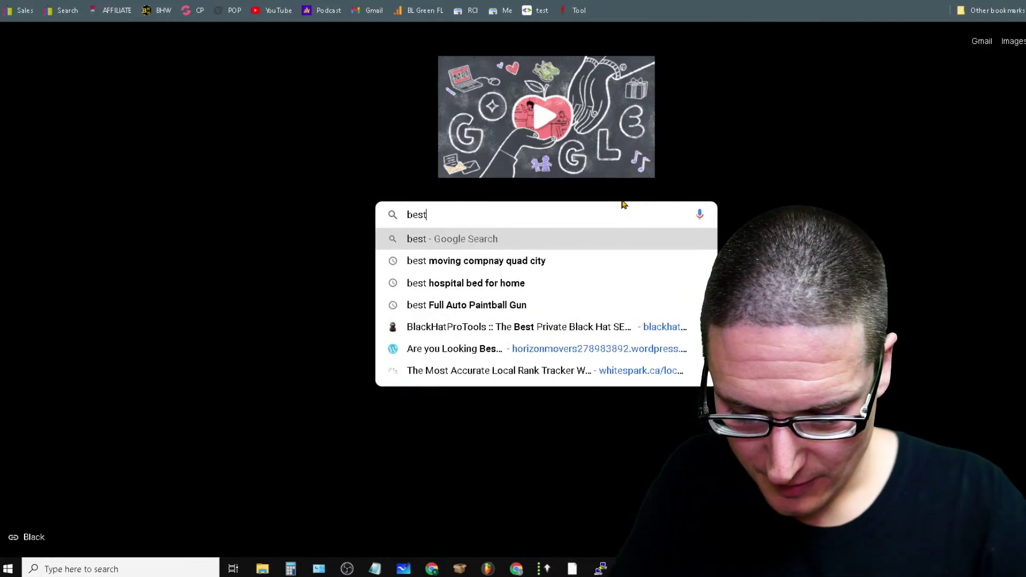
pyautogui.write(' h')
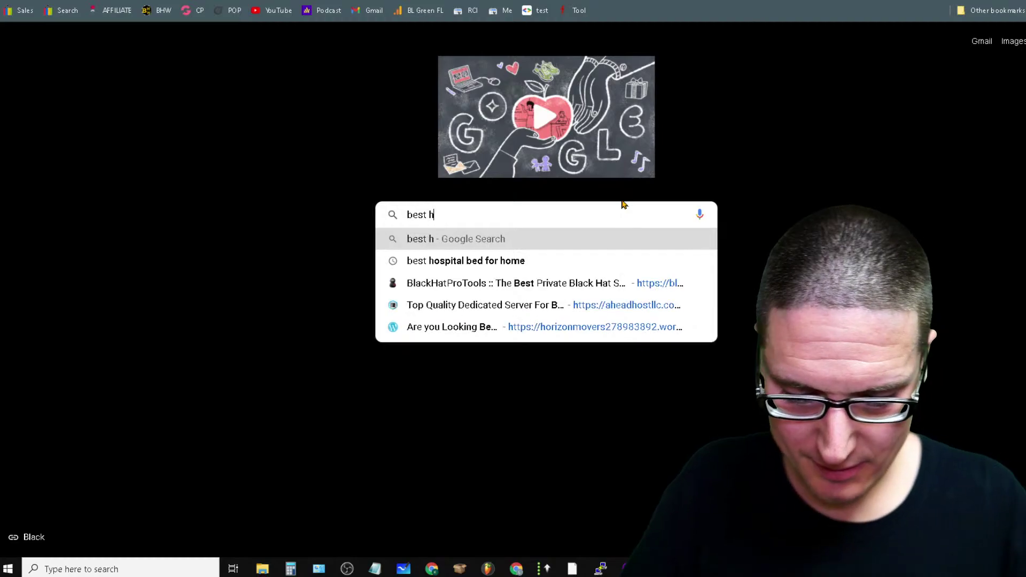
pyautogui.write('tml websites')
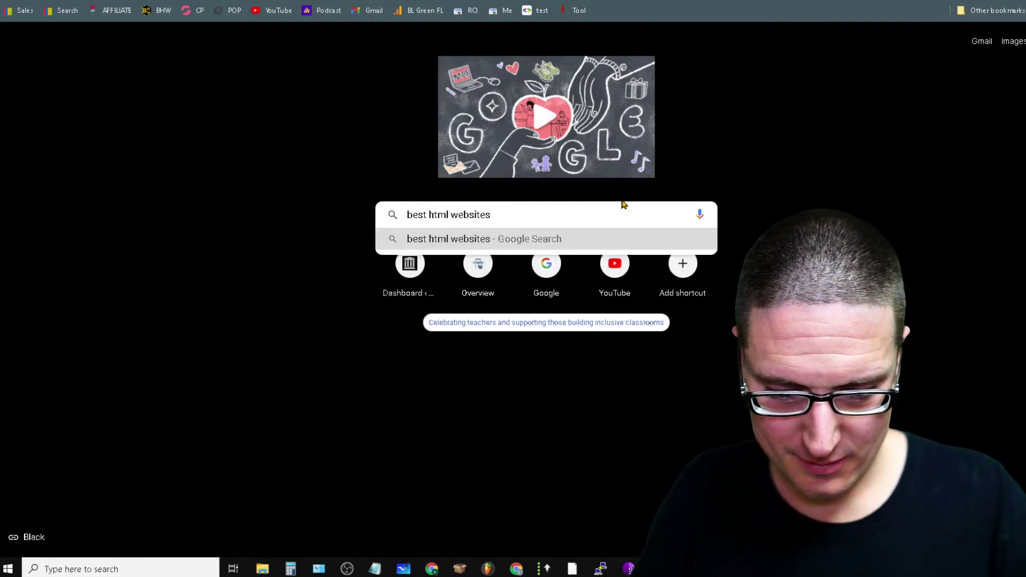
pyautogui.write(' list')
pyautogui.press('Return')
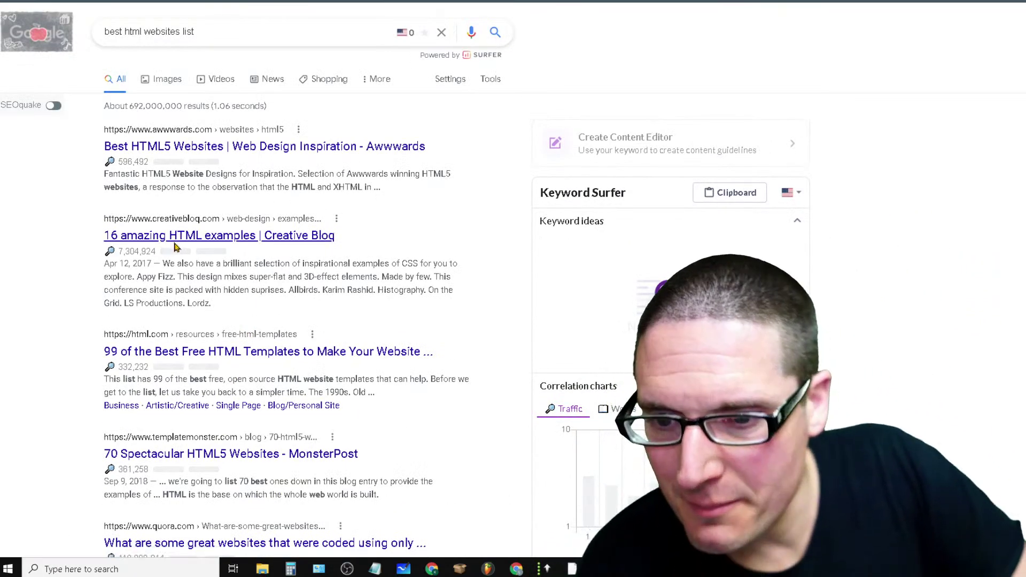
# Open Creative Bloq's 16 amazing HTML examples article and skim its opening entries
pyautogui.click(176, 243)
pyautogui.scroll(-5, 602, 418)
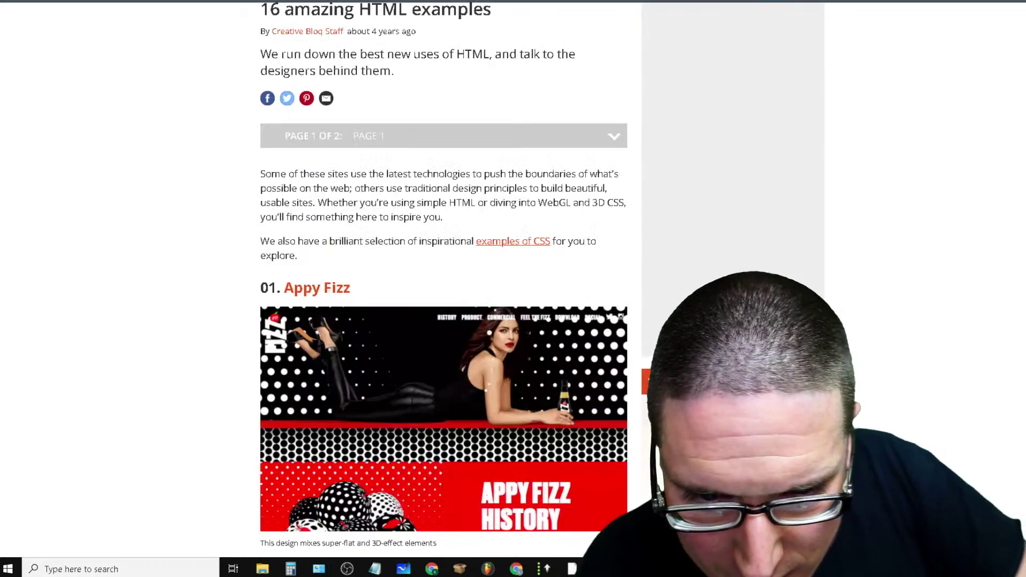
pyautogui.scroll(-10, 605, 269)
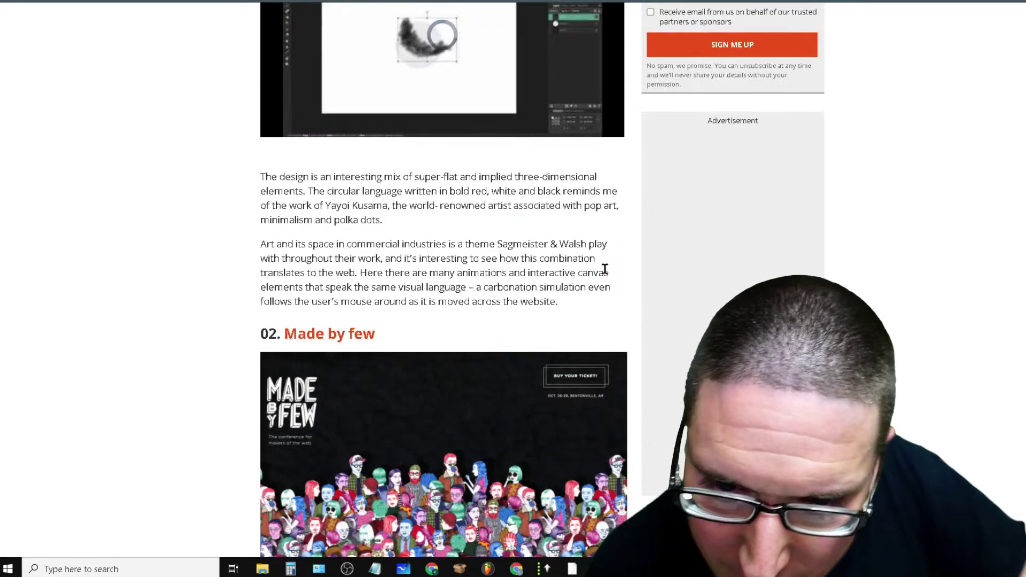
pyautogui.scroll(3, 604, 269)
pyautogui.scroll(3, 395, 278)
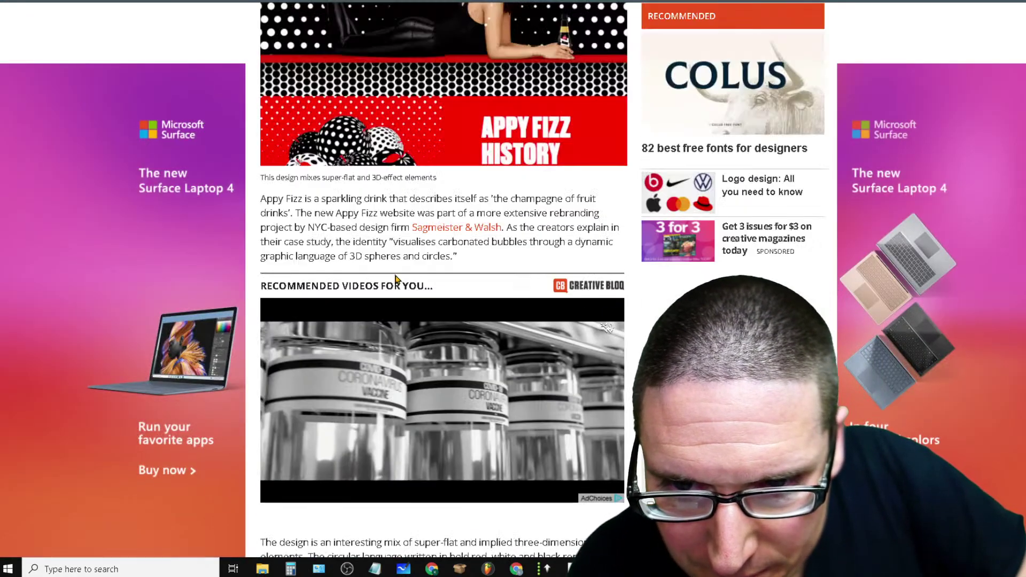
pyautogui.scroll(-8, 396, 278)
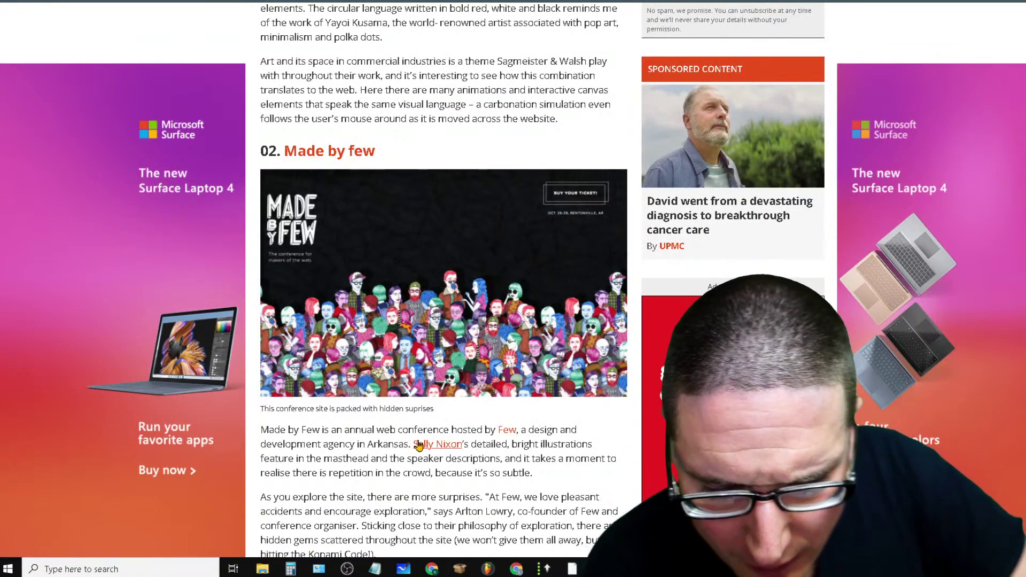
pyautogui.scroll(-6, 419, 445)
pyautogui.scroll(6, 485, 108)
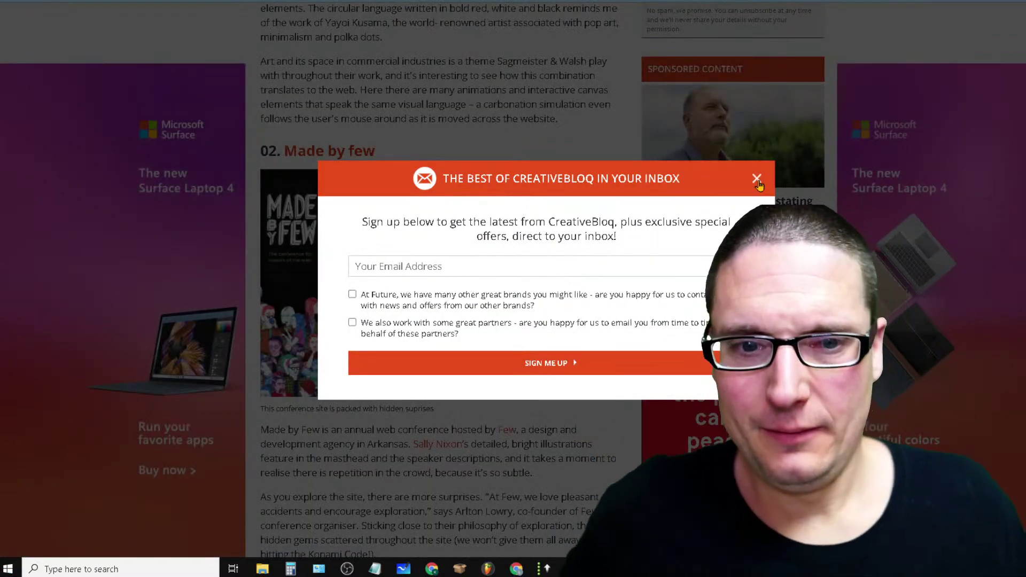
# Dismiss the newsletter pop-up and scroll down to entry 06, On the Grid
pyautogui.click(757, 179)
pyautogui.scroll(-10, 478, 238)
pyautogui.scroll(-15, 429, 296)
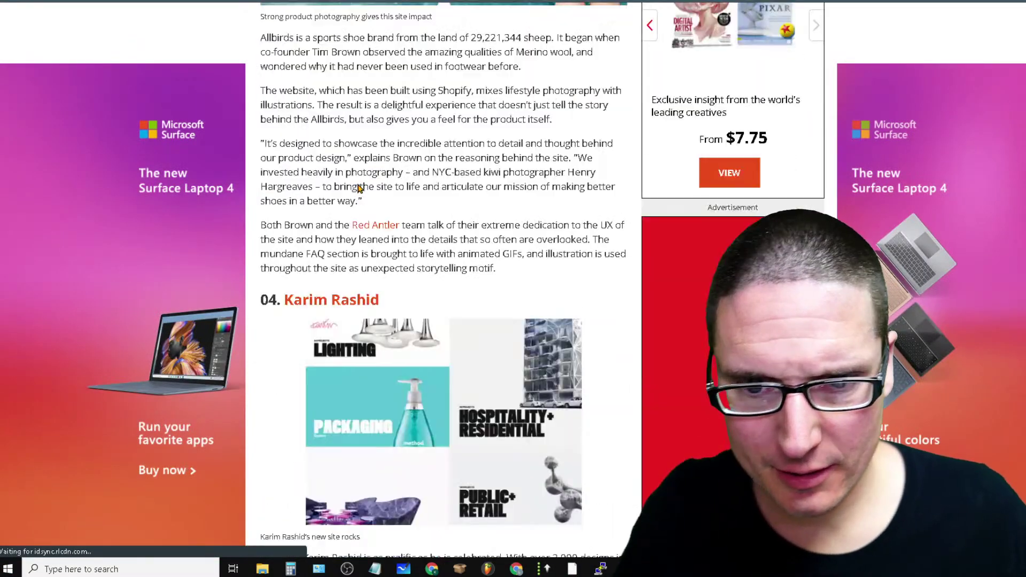
pyautogui.scroll(-10, 444, 289)
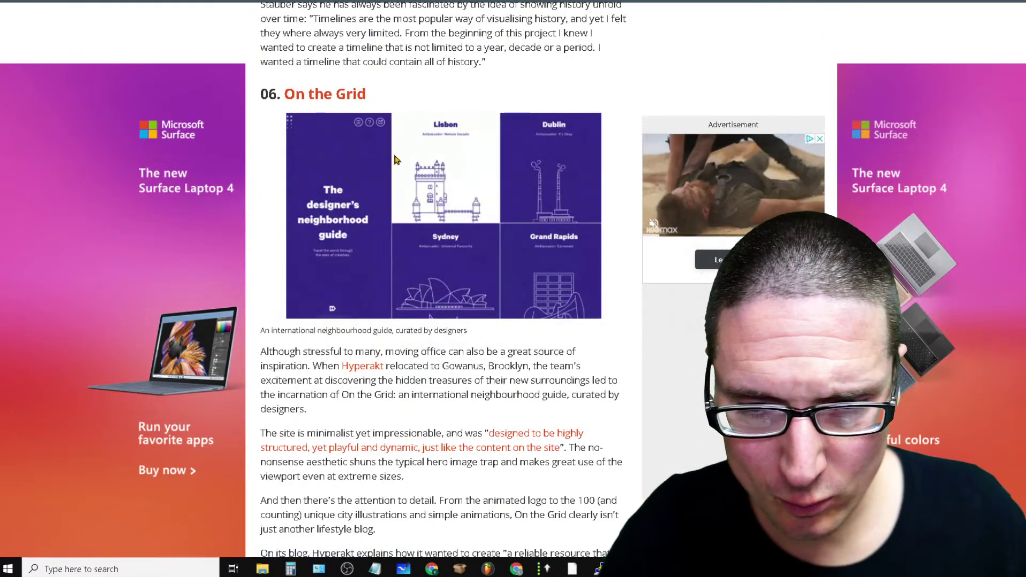
# Open the On the Grid neighbourhood guide site and scroll through its city grid
pyautogui.click(339, 96)
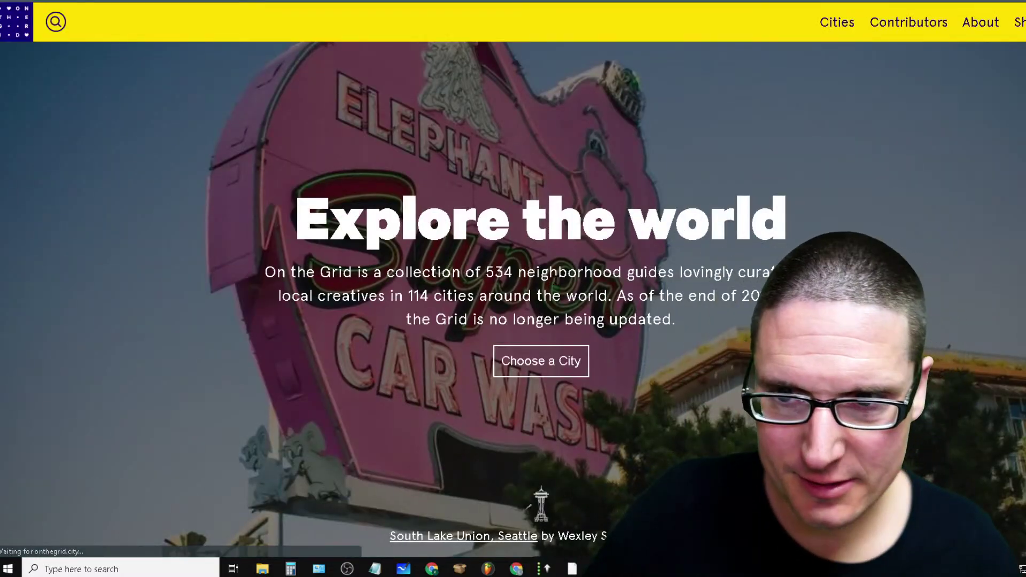
pyautogui.scroll(-10, 642, 267)
pyautogui.scroll(-7, 904, 266)
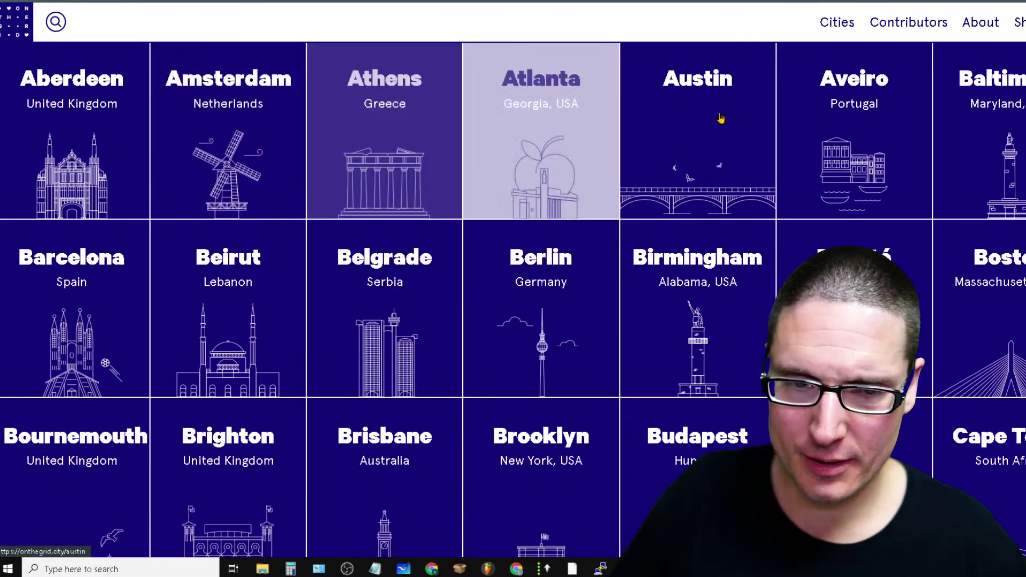
pyautogui.scroll(-20, 978, 321)
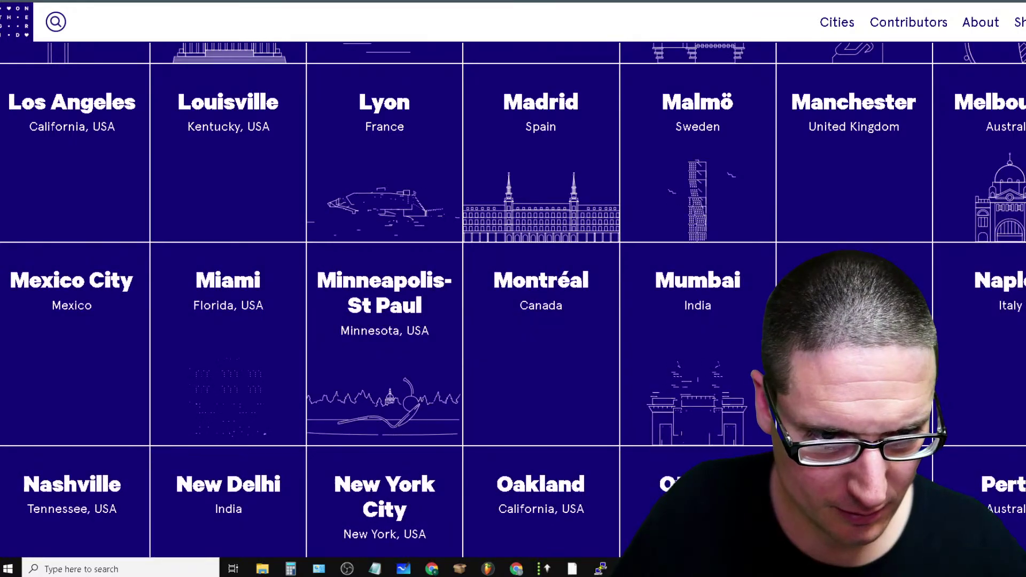
pyautogui.scroll(-20, 978, 320)
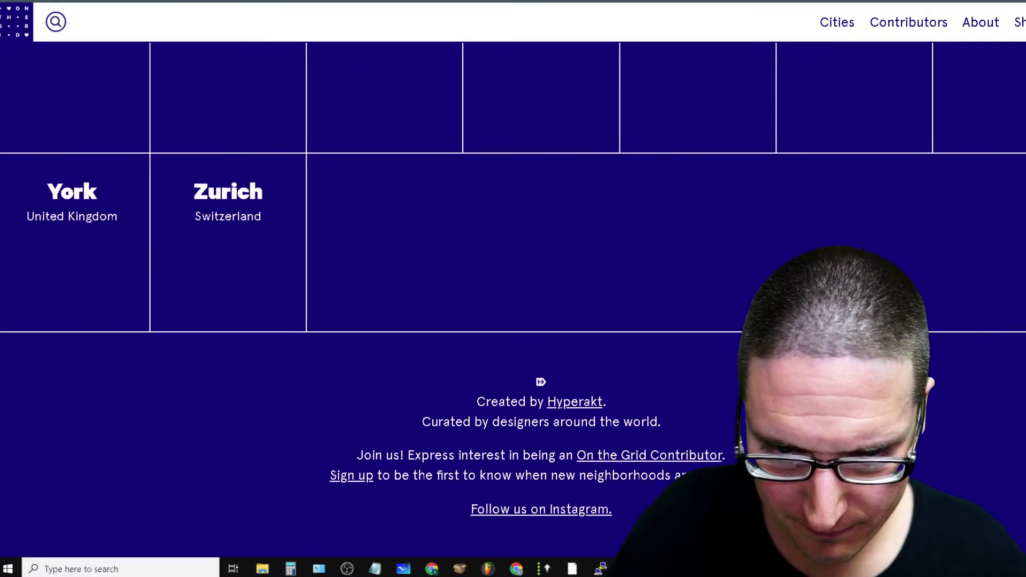
# Scroll back up to Newest Neighborhoods, then switch over to the live stream dashboard
pyautogui.scroll(20, 513, 299)
pyautogui.scroll(20, 817, 374)
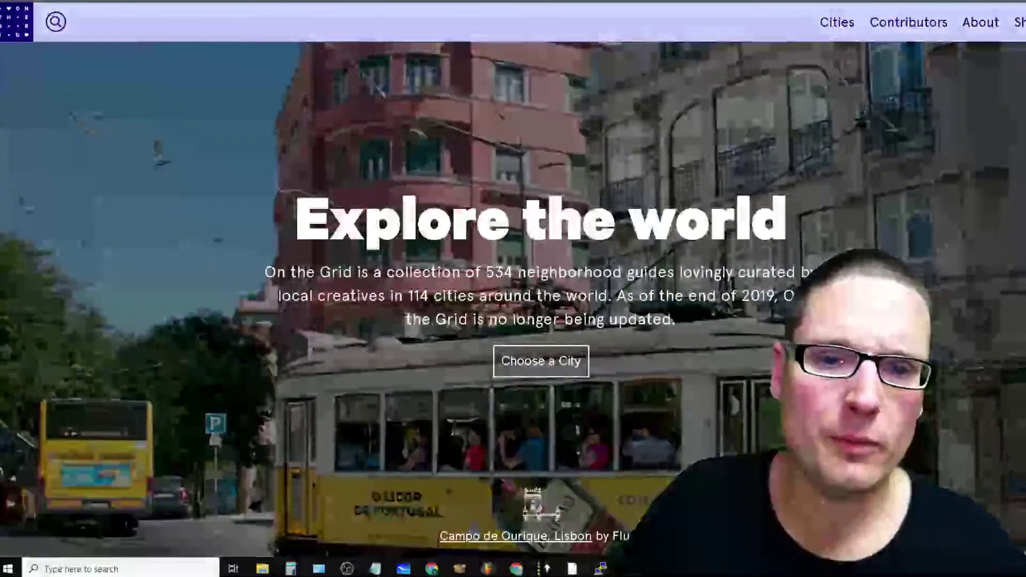
pyautogui.scroll(-9, 817, 374)
pyautogui.scroll(3, 818, 374)
pyautogui.scroll(3, 629, 481)
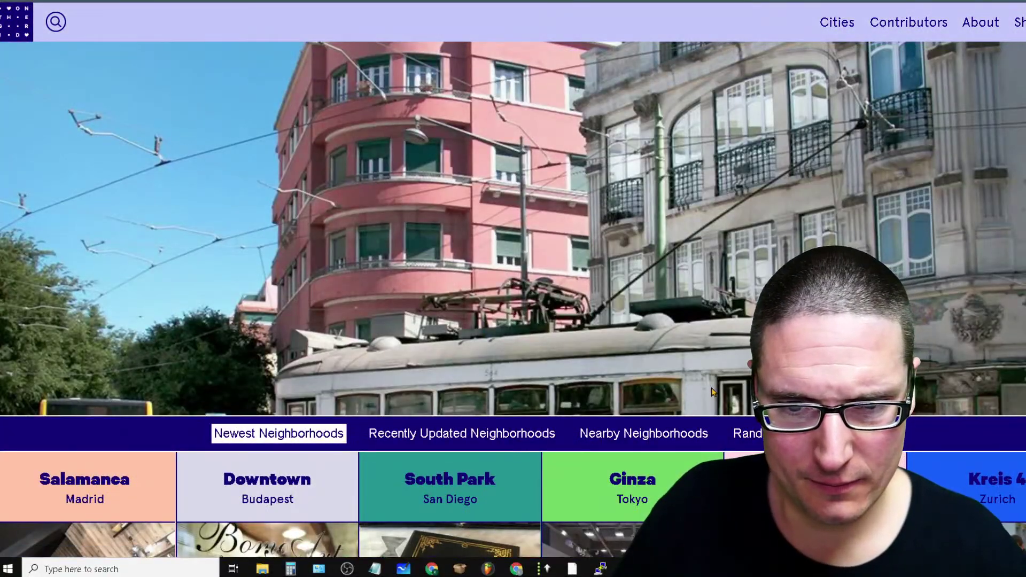
pyautogui.scroll(-14, 630, 481)
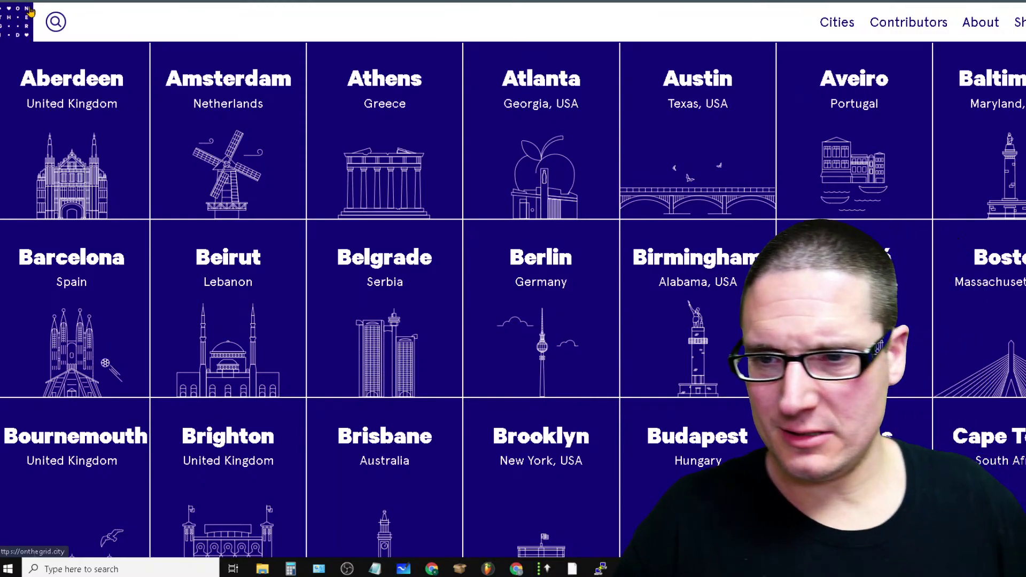
pyautogui.scroll(-10, 583, 297)
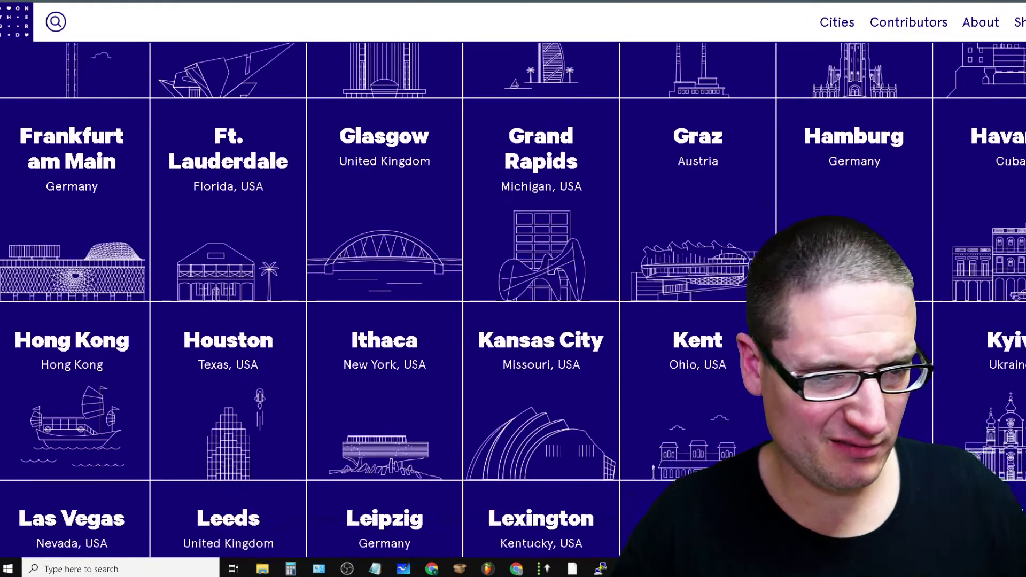
pyautogui.scroll(20, 582, 297)
pyautogui.scroll(-8, 581, 298)
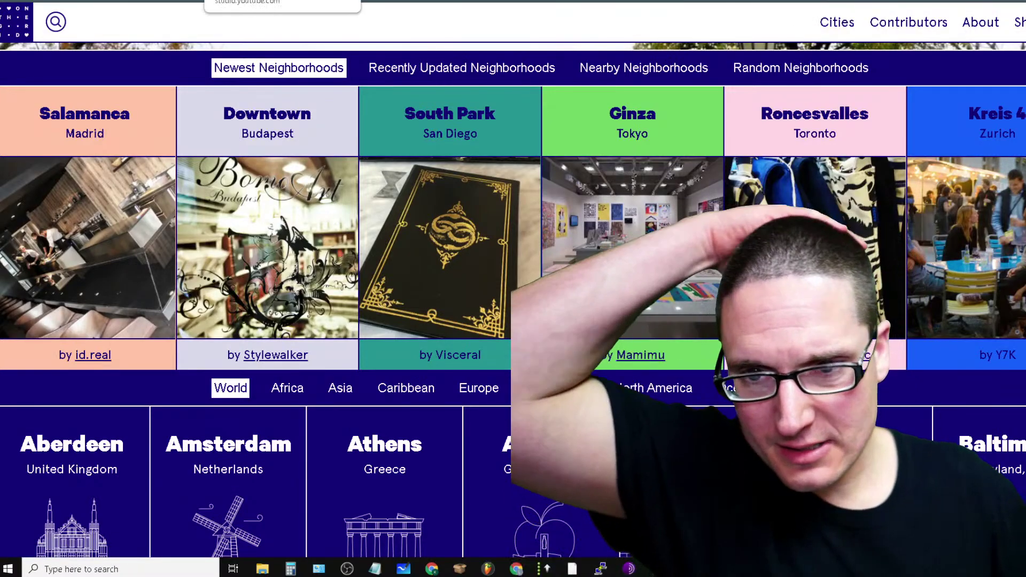
pyautogui.hotkey('alt', 'Tab')
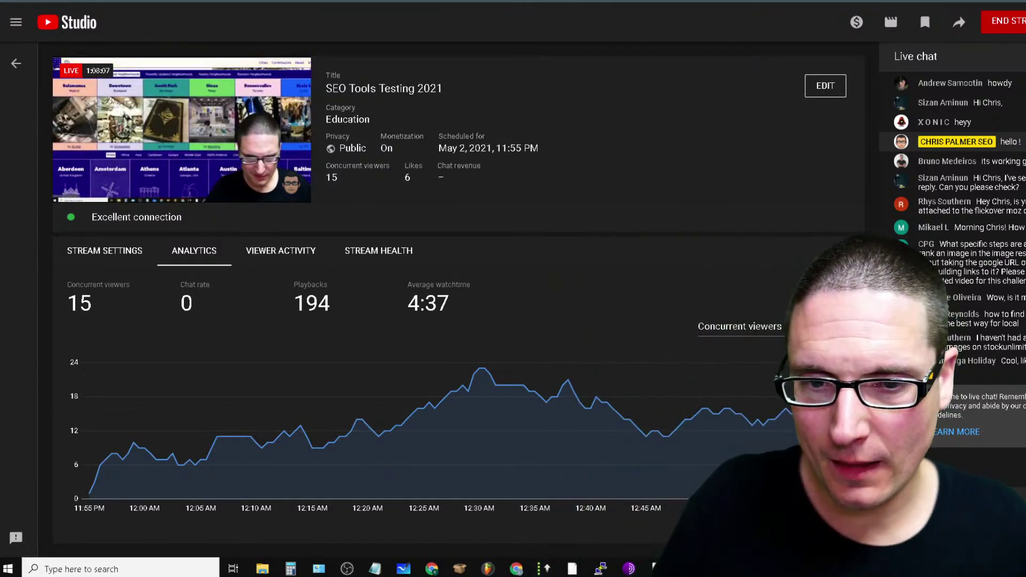
# Return to Chrome and cycle through the Tooplate, search, Creative Bloq and On the Grid tabs
pyautogui.hotkey('alt', 'Tab')
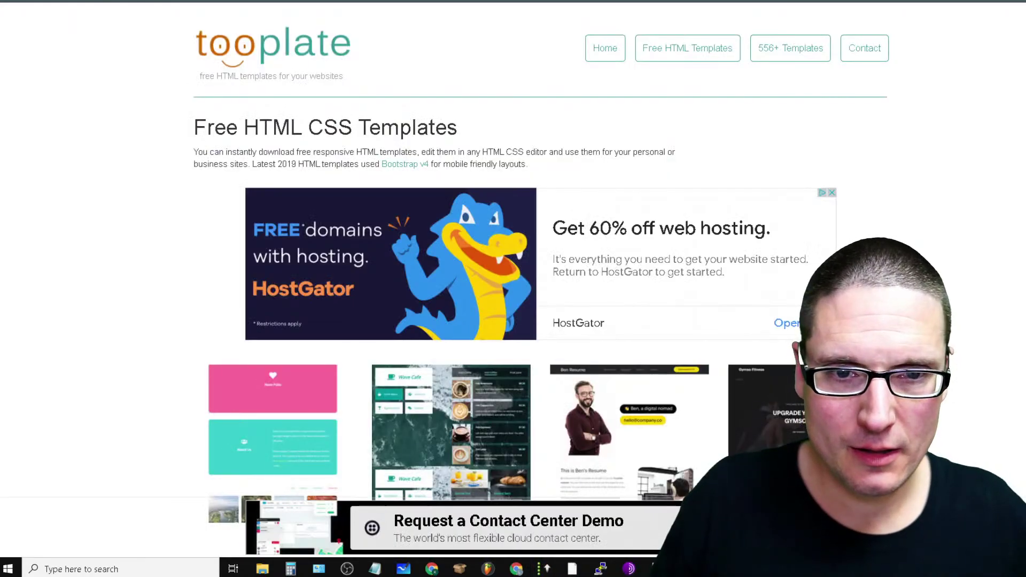
pyautogui.hotkey('ctrl', 'Tab')
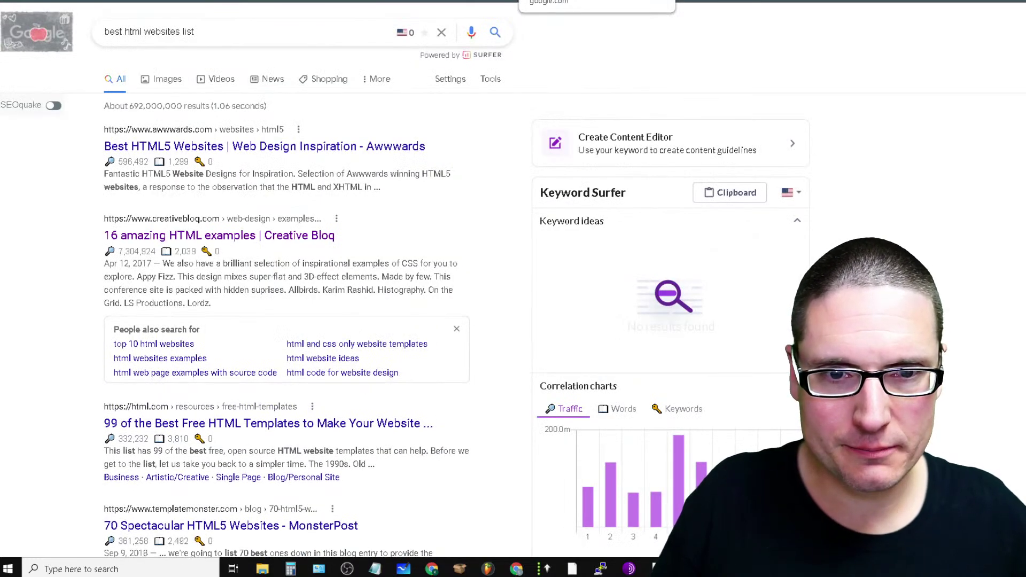
pyautogui.hotkey('ctrl', 'Tab')
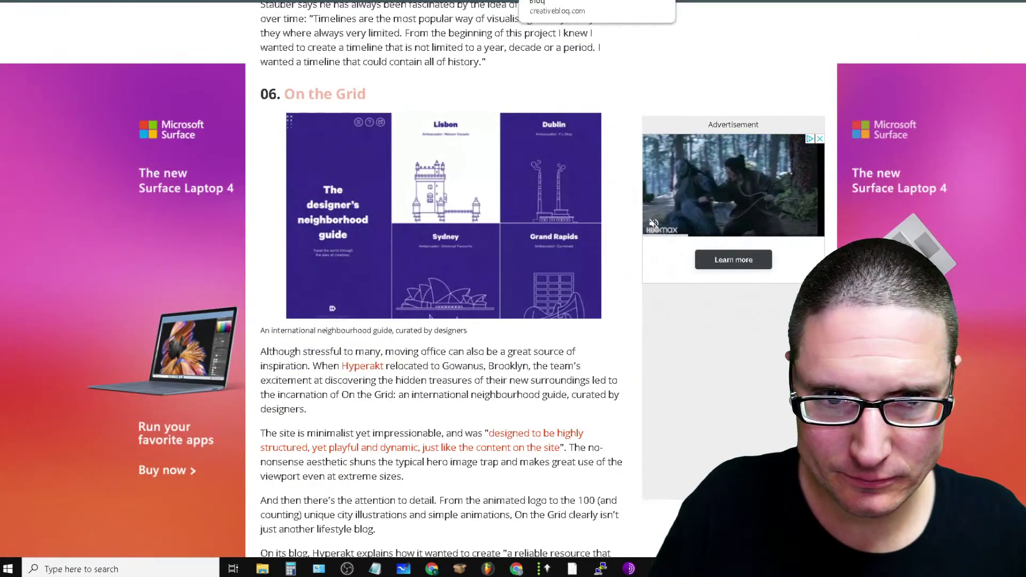
pyautogui.hotkey('ctrl', 'Tab')
pyautogui.hotkey('ctrl', 'Tab')
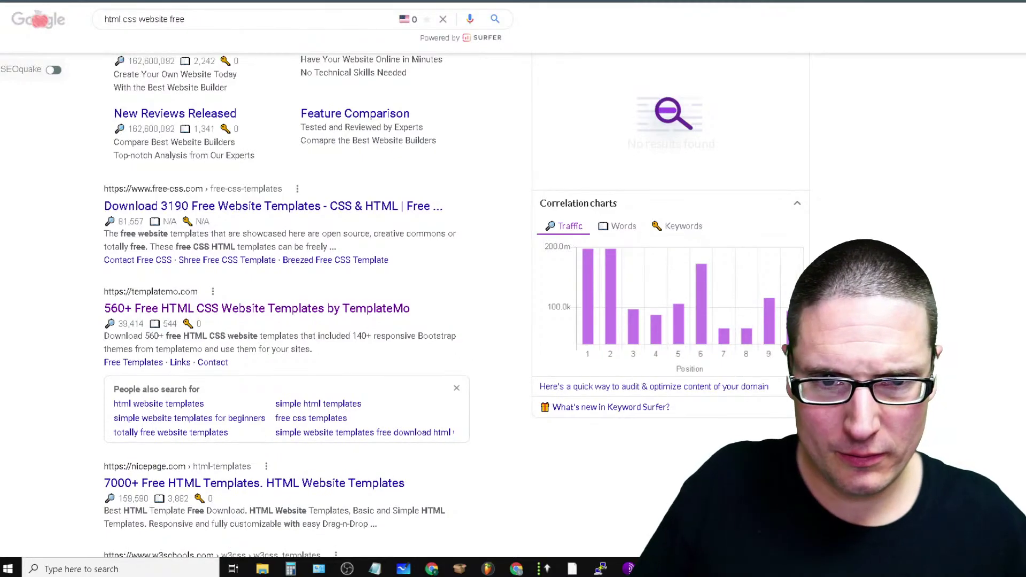
pyautogui.hotkey('ctrl', 'Tab')
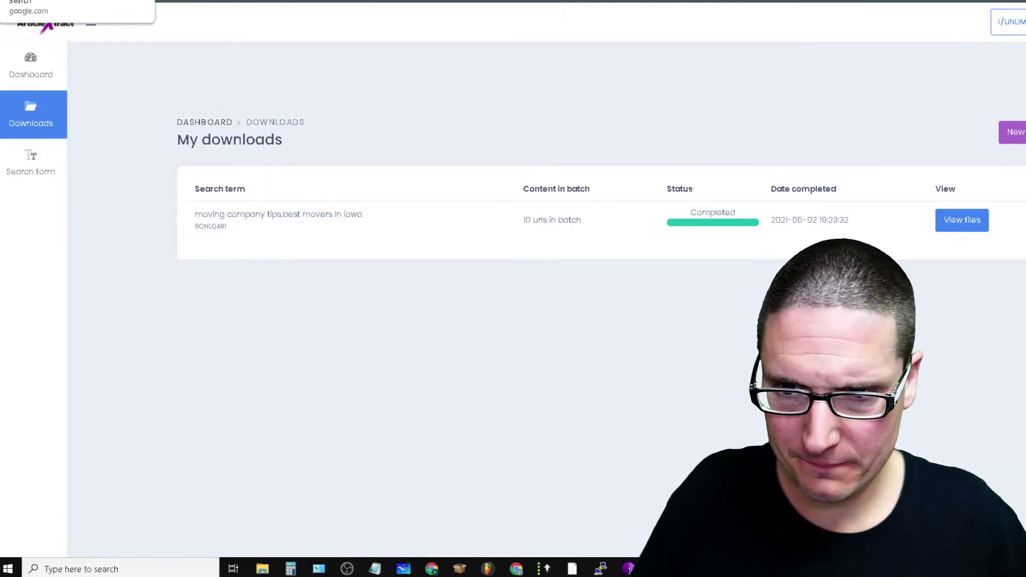
# Move past the Porkbun domain search tab to the 'SEO Tools Testing 2021' YouTube Studio dashboard
pyautogui.hotkey('ctrl', 'Tab')
pyautogui.hotkey('ctrl', 'Tab')
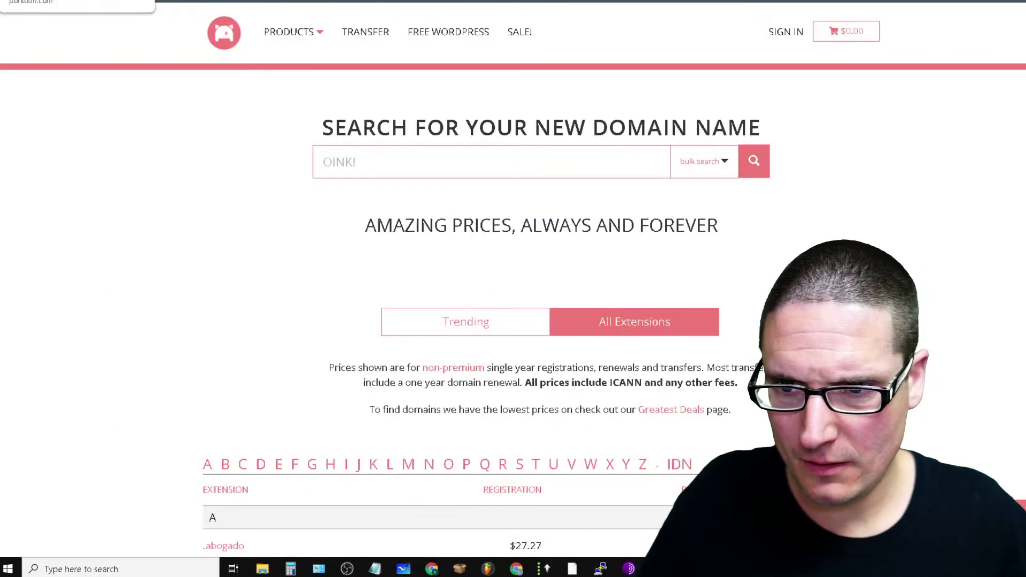
pyautogui.hotkey('ctrl', 'Tab')
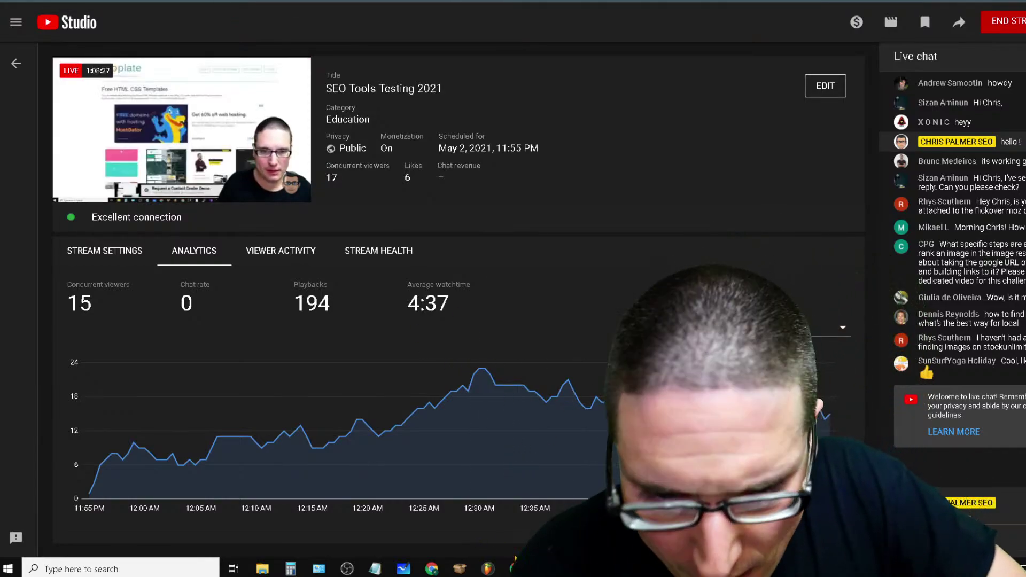
pyautogui.hotkey('alt', 'Tab')
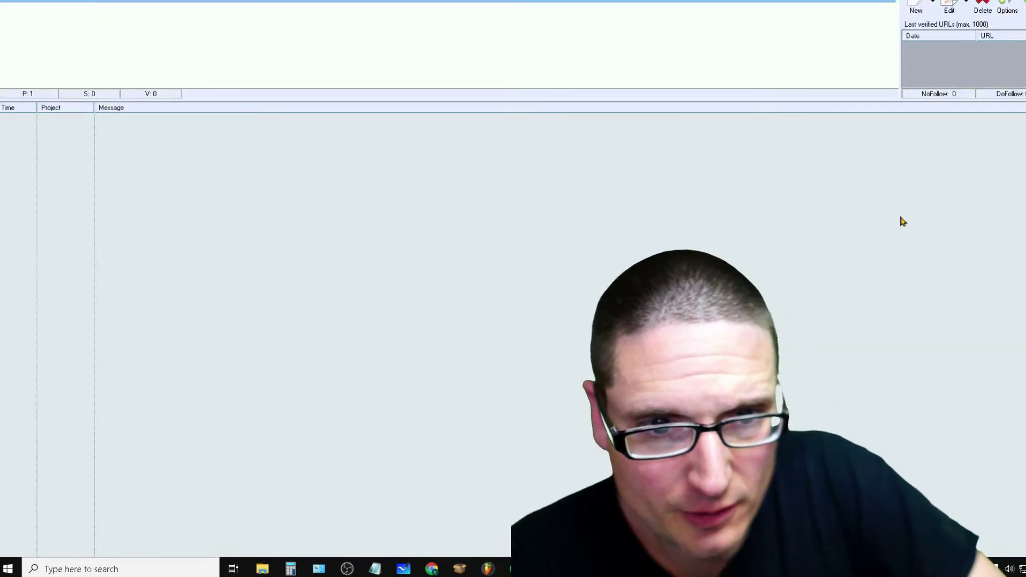
pyautogui.rightClick(105, 3)
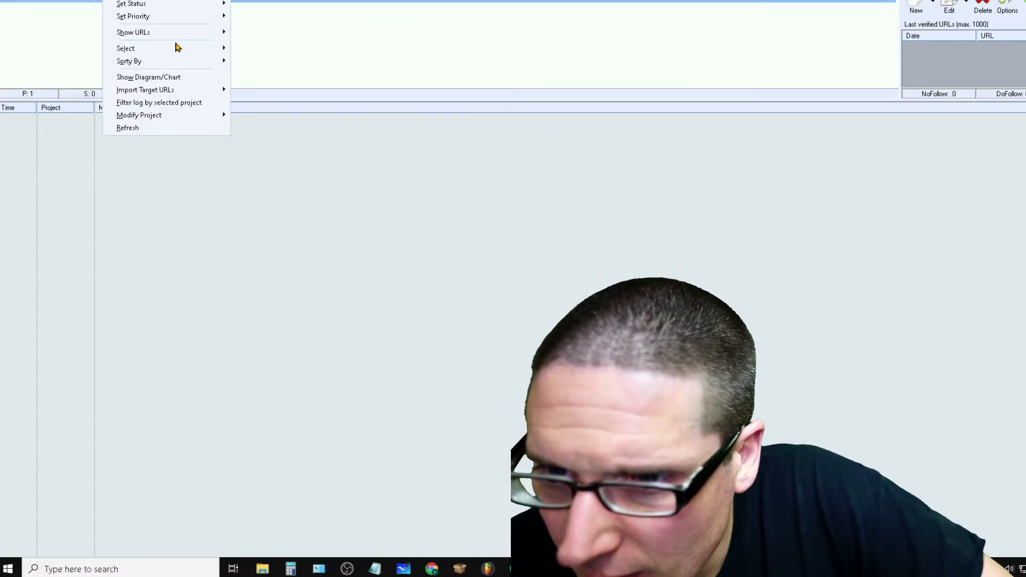
pyautogui.moveTo(159, 38)
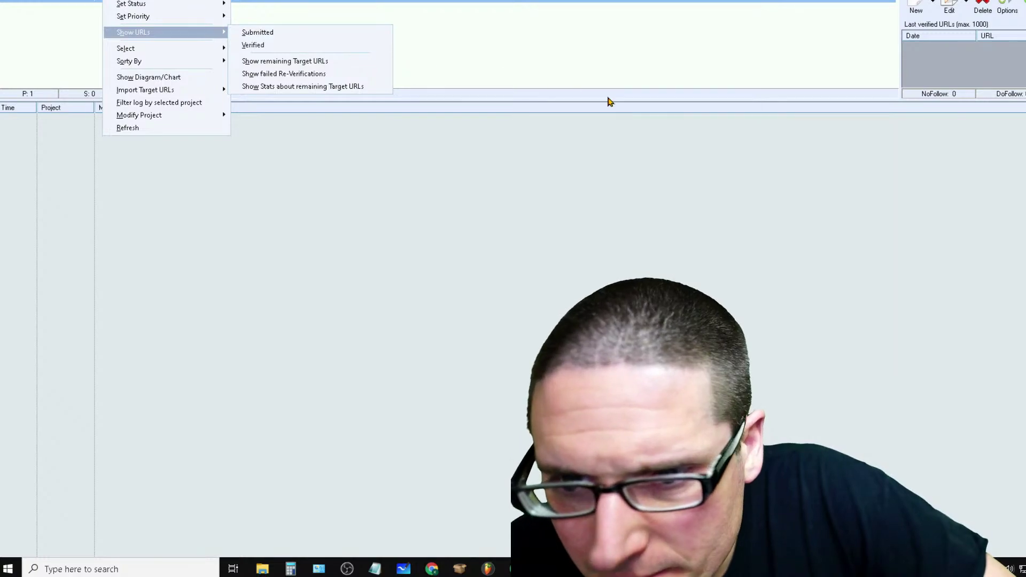
pyautogui.click(609, 101)
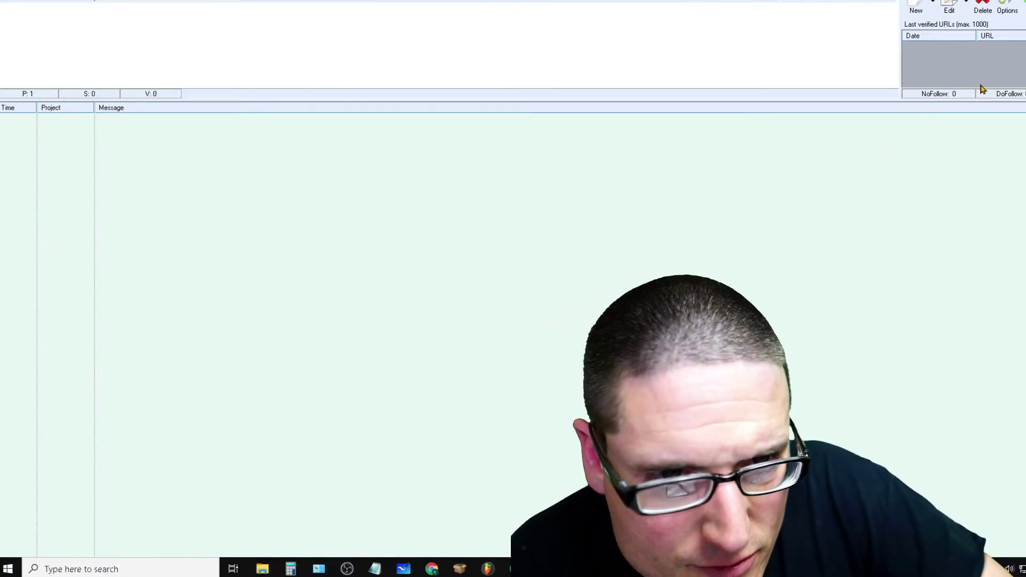
pyautogui.click(970, 7)
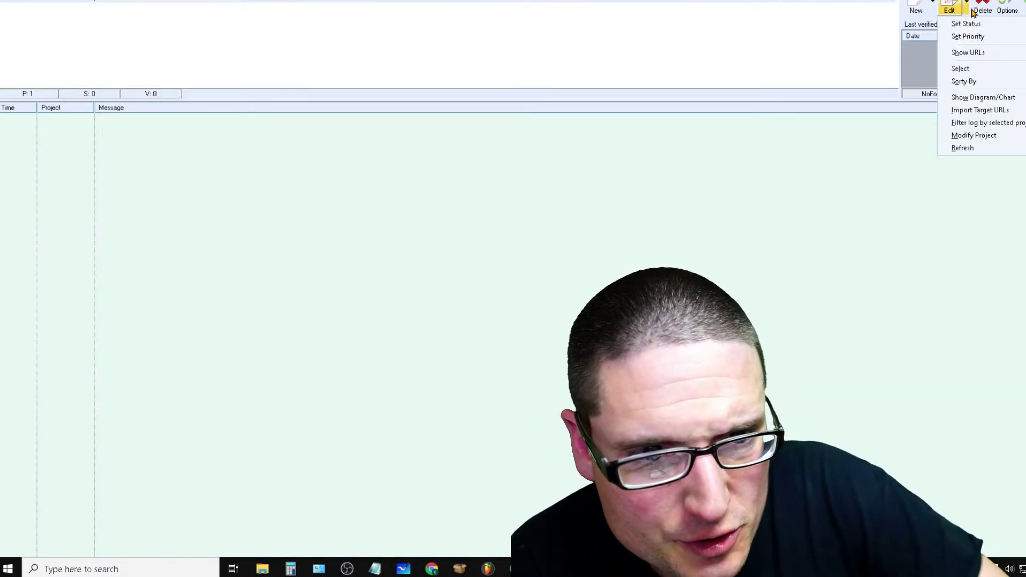
pyautogui.click(929, 9)
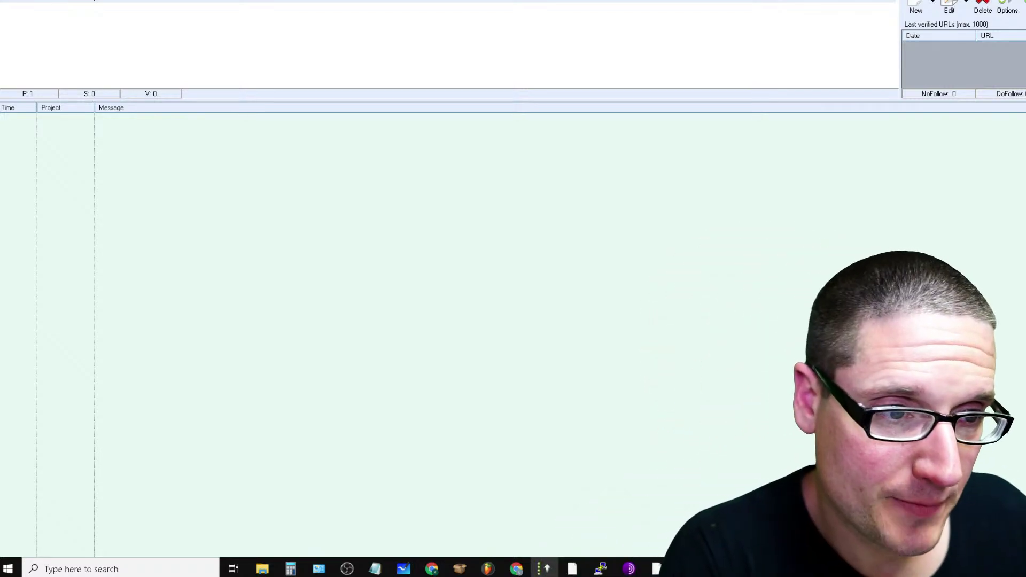
pyautogui.hotkey('alt', 'Tab')
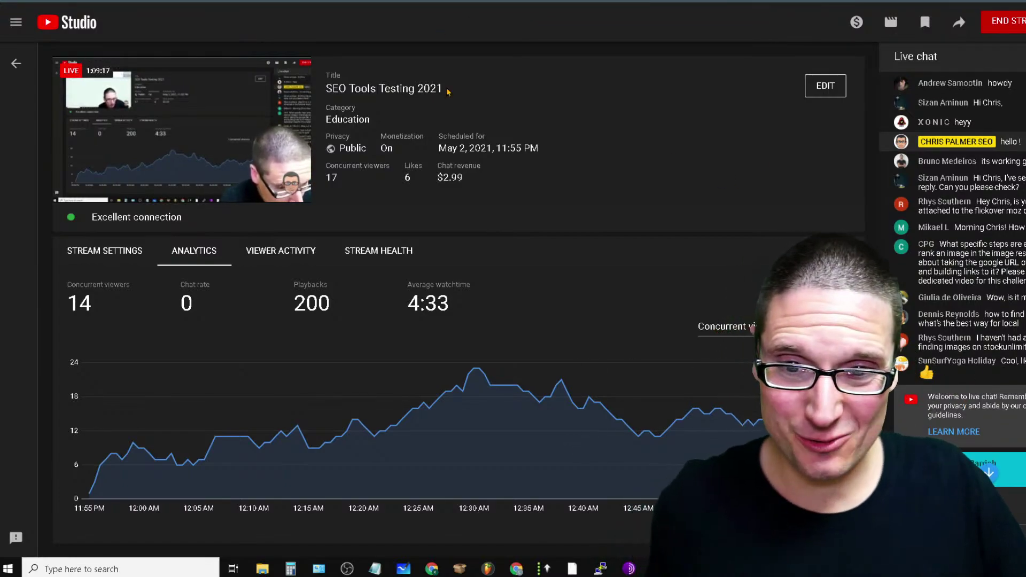
# Select the 'SEO Tools Testing 2021' stream title, then move from the search form and downloads to the ArticleXtract dashboard
pyautogui.moveTo(355, 87); pyautogui.dragTo(326, 88)
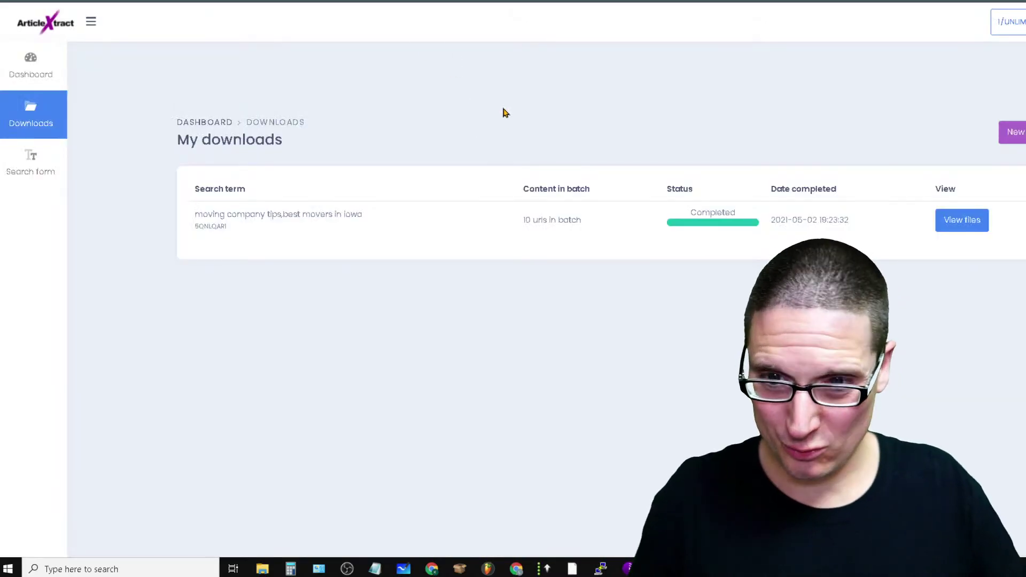
pyautogui.click(31, 159)
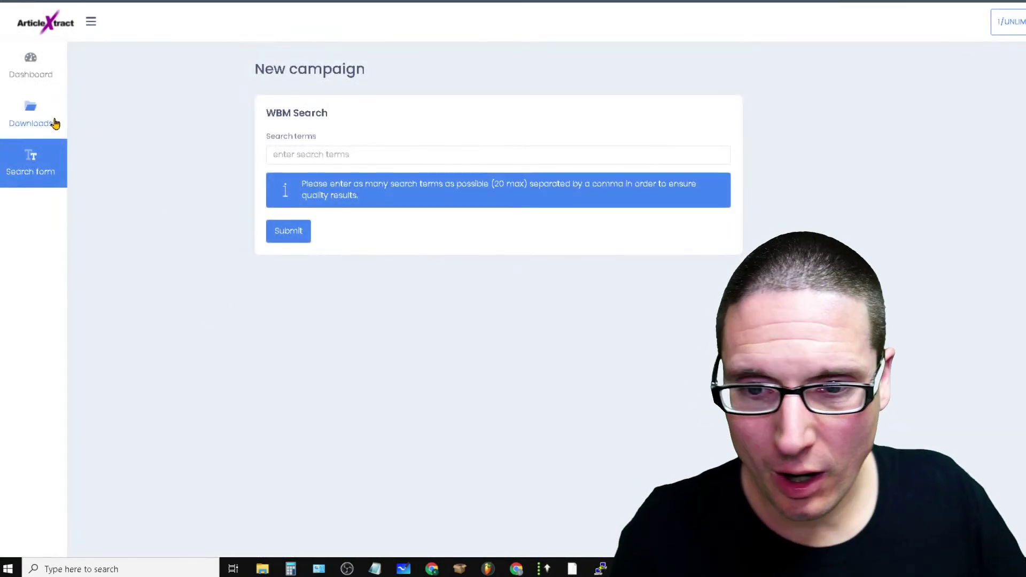
pyautogui.click(28, 125)
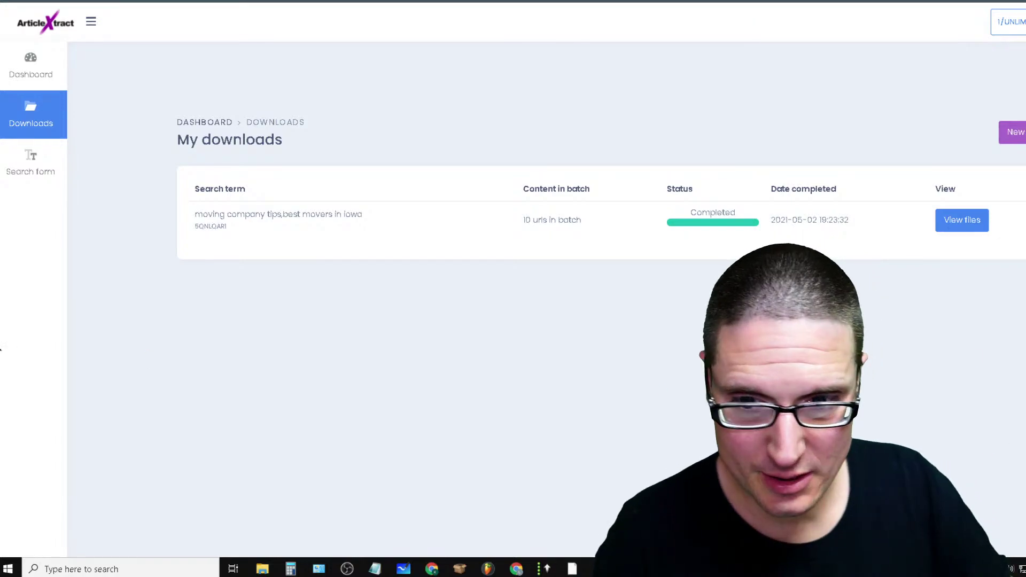
pyautogui.click(17, 61)
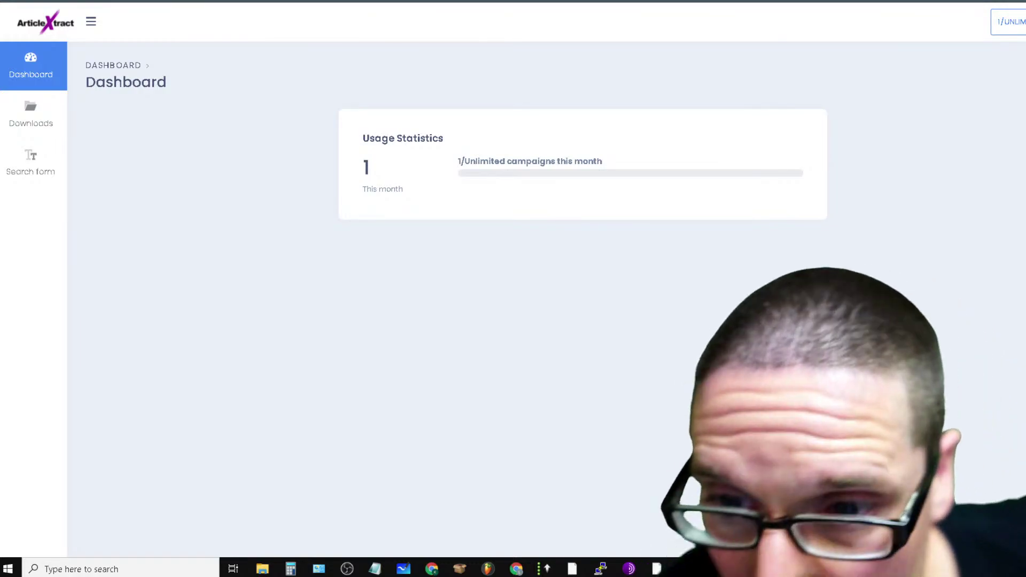
# Collapse the side navigation, reload the dashboard, and open the account menu
pyautogui.click(91, 21)
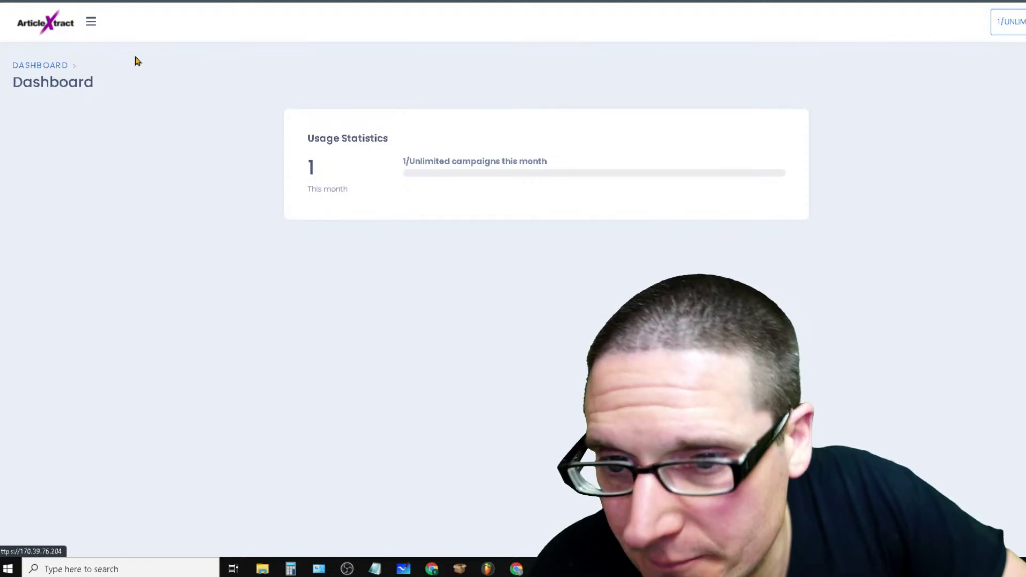
pyautogui.press('F5')
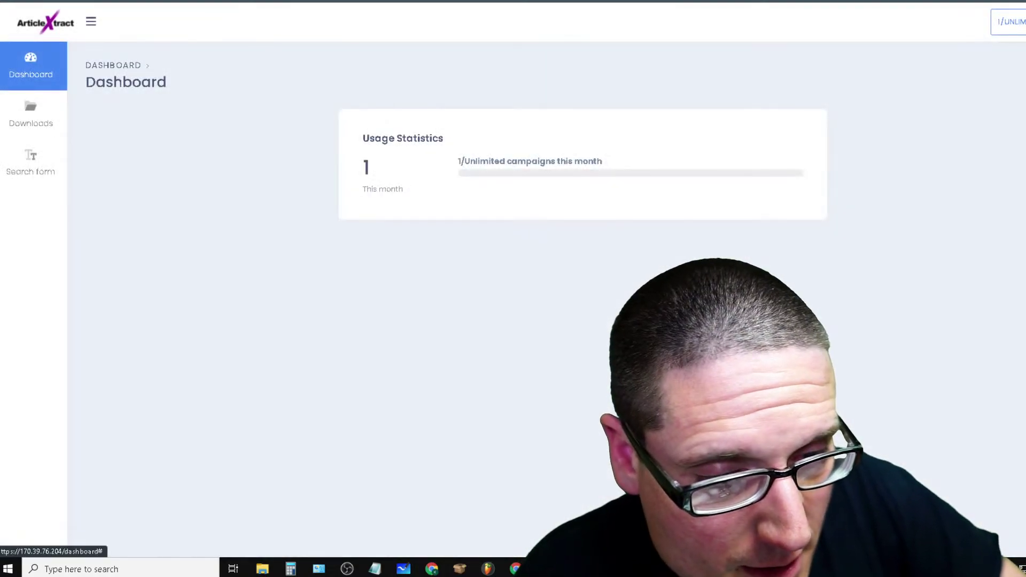
pyautogui.click(1024, 22)
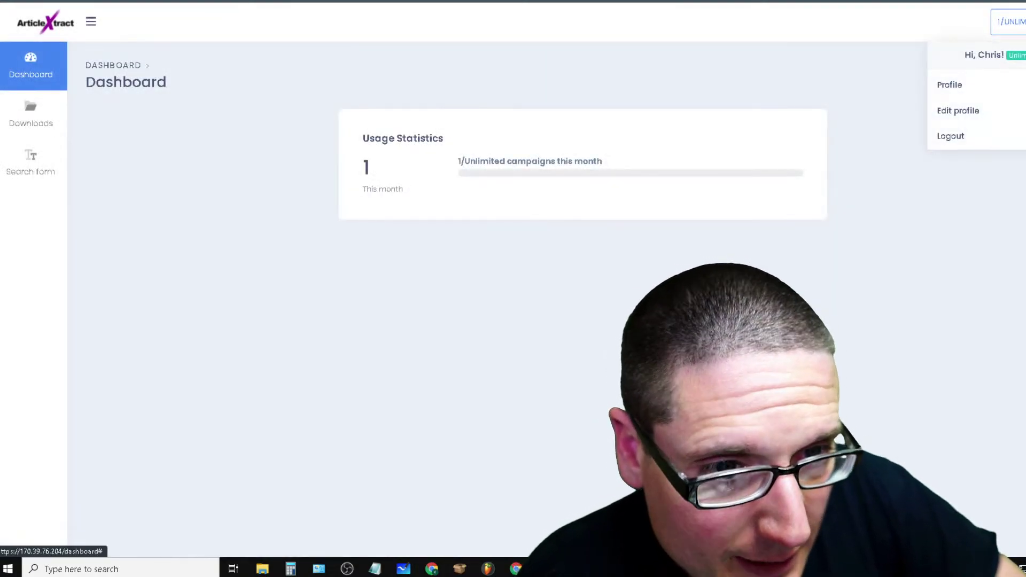
# In Edit profile, choose the cartoon avatar from Desktop > images > PHOTOS as the new picture
pyautogui.click(948, 86)
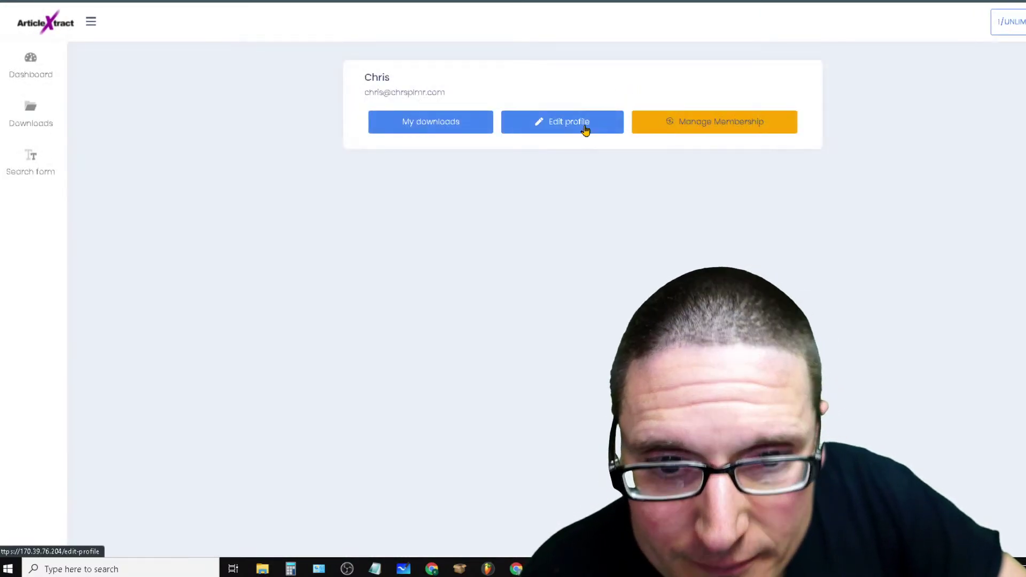
pyautogui.click(585, 129)
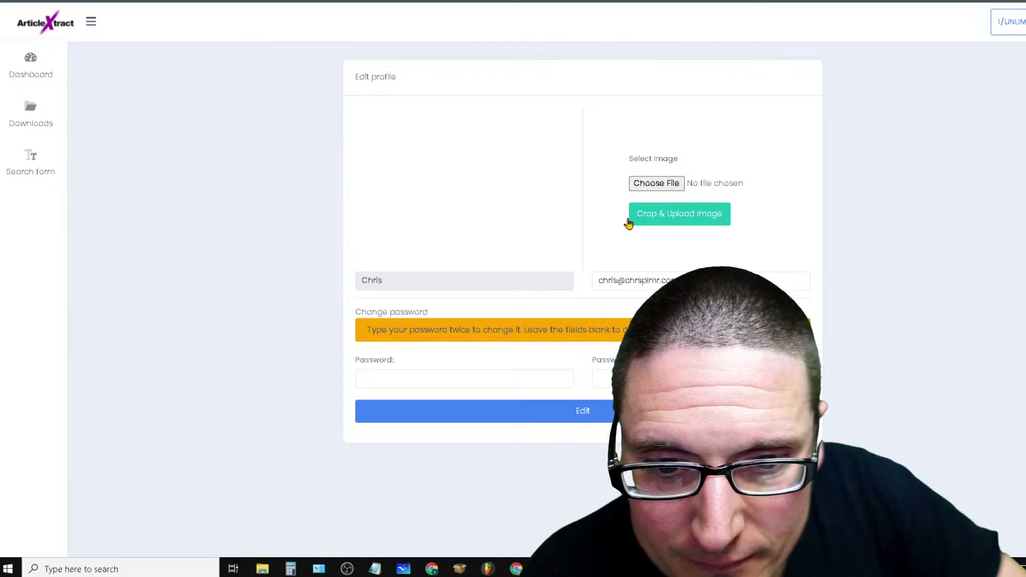
pyautogui.click(653, 184)
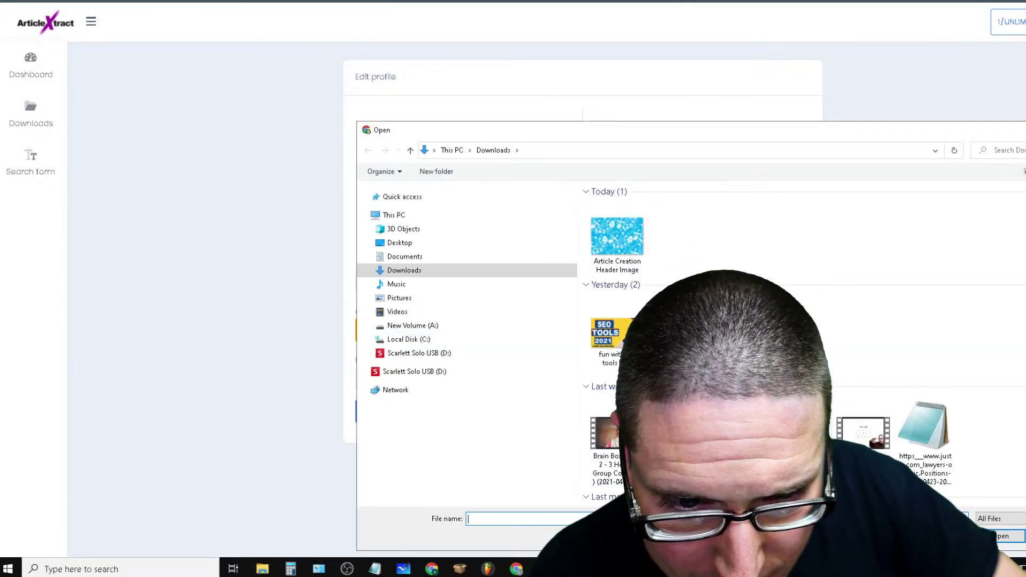
pyautogui.click(398, 244)
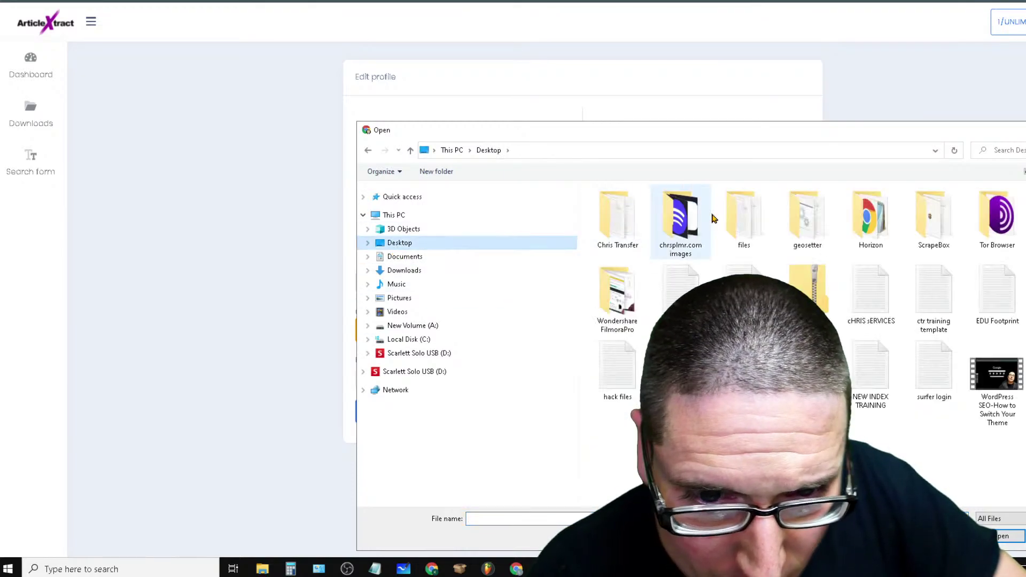
pyautogui.doubleClick(680, 219)
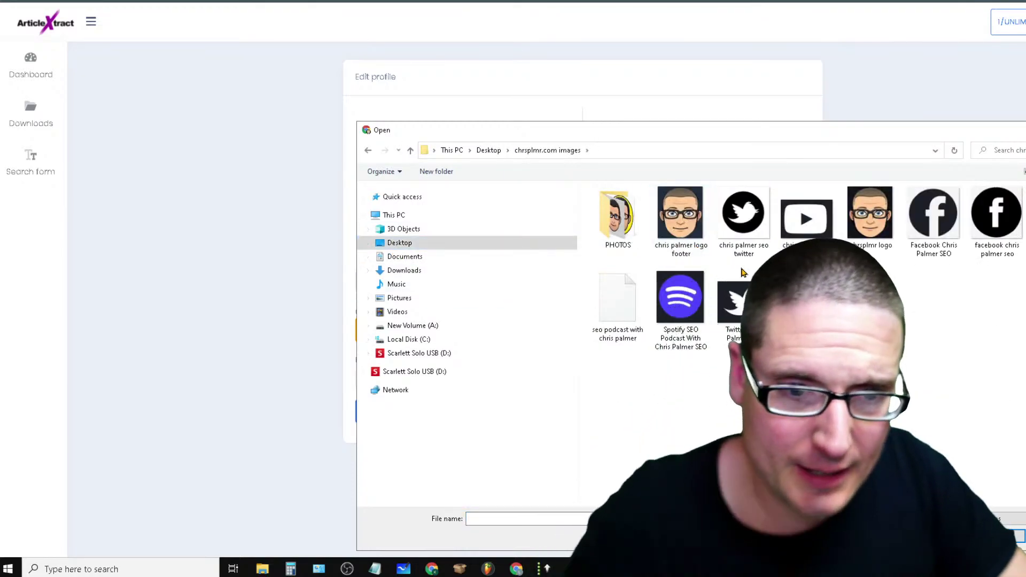
pyautogui.doubleClick(600, 201)
pyautogui.click(680, 235)
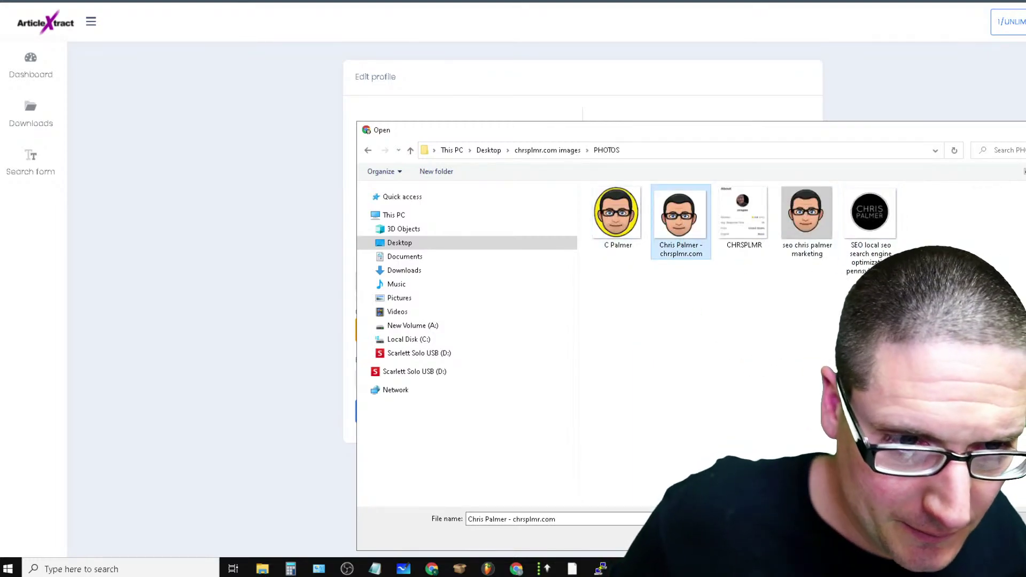
pyautogui.press('Return')
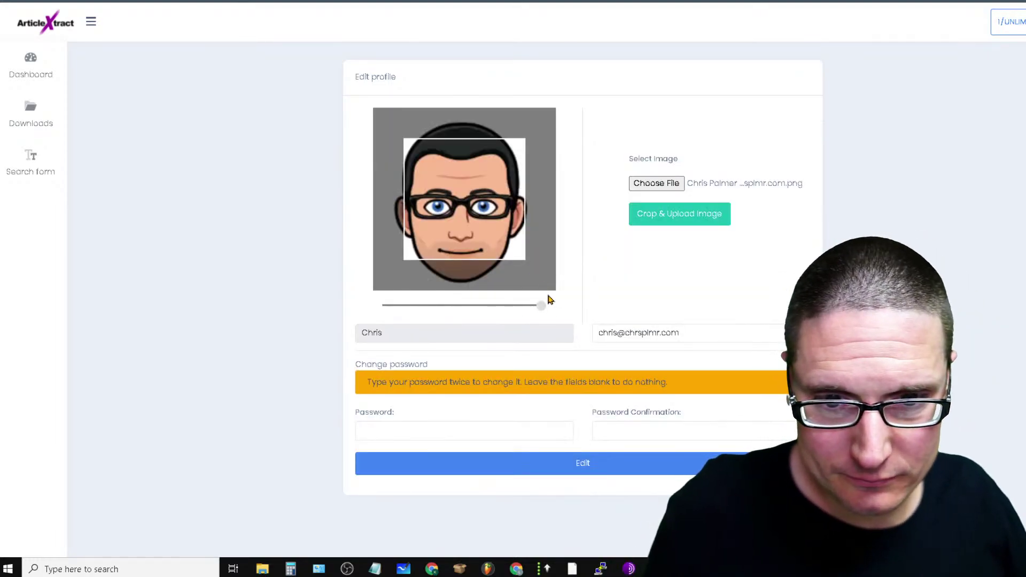
# Zoom the avatar out until the whole face shows, then save the profile
pyautogui.moveTo(542, 311); pyautogui.dragTo(258, 336)
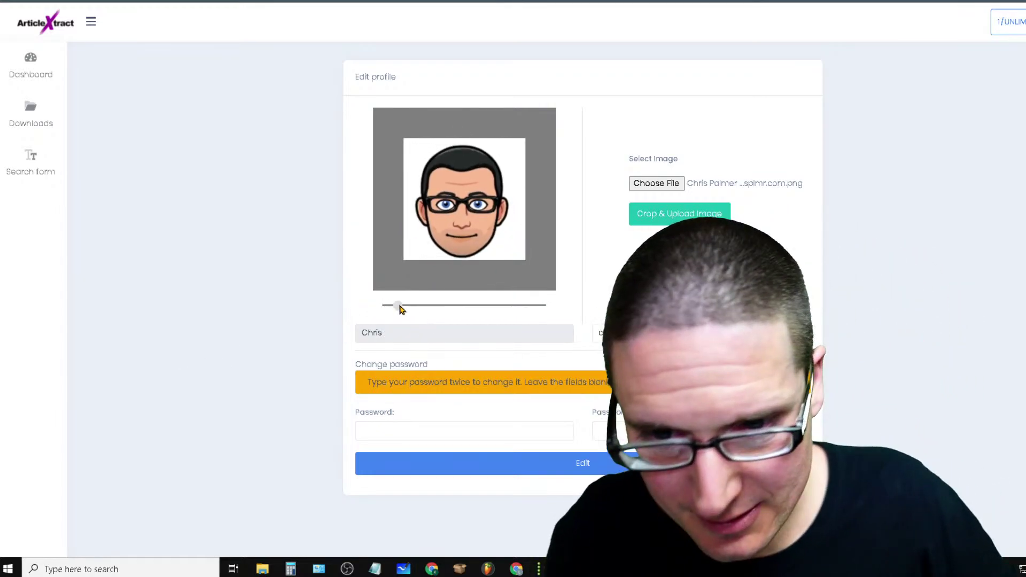
pyautogui.moveTo(401, 307); pyautogui.dragTo(387, 306)
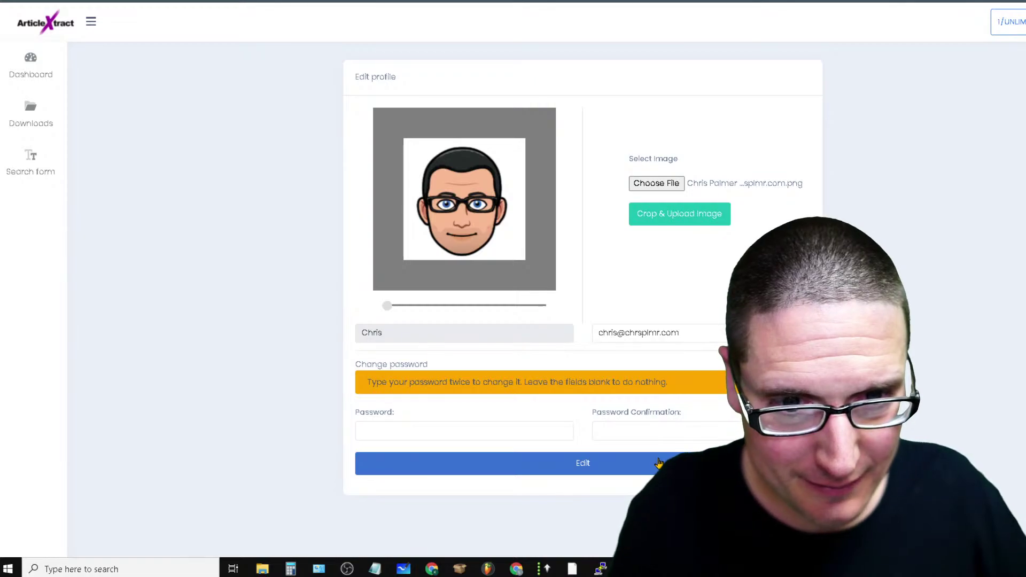
pyautogui.click(659, 463)
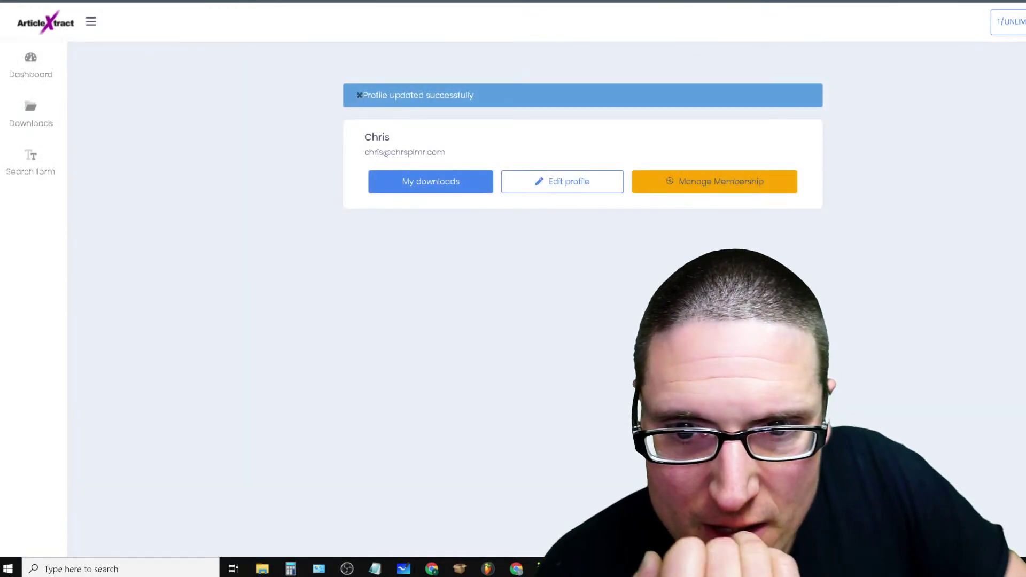
# Go to My downloads and look over the batch table and search term
pyautogui.click(408, 187)
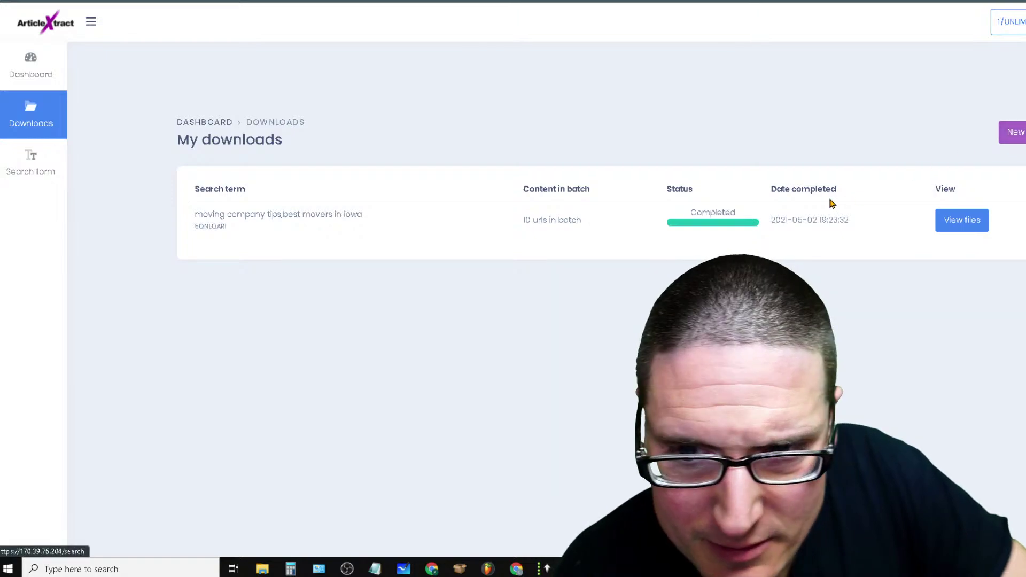
pyautogui.moveTo(300, 227); pyautogui.dragTo(165, 198)
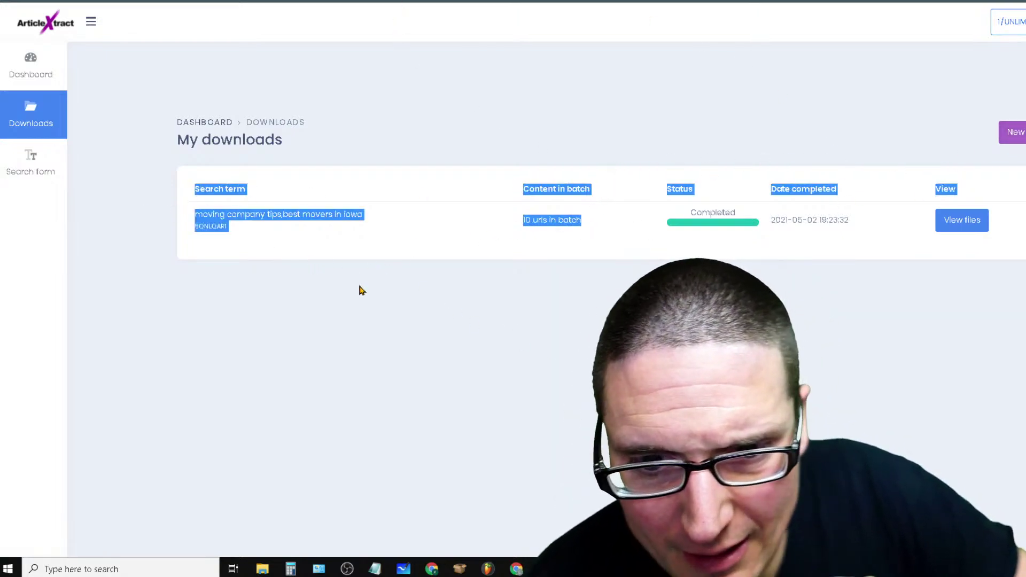
pyautogui.click(802, 247)
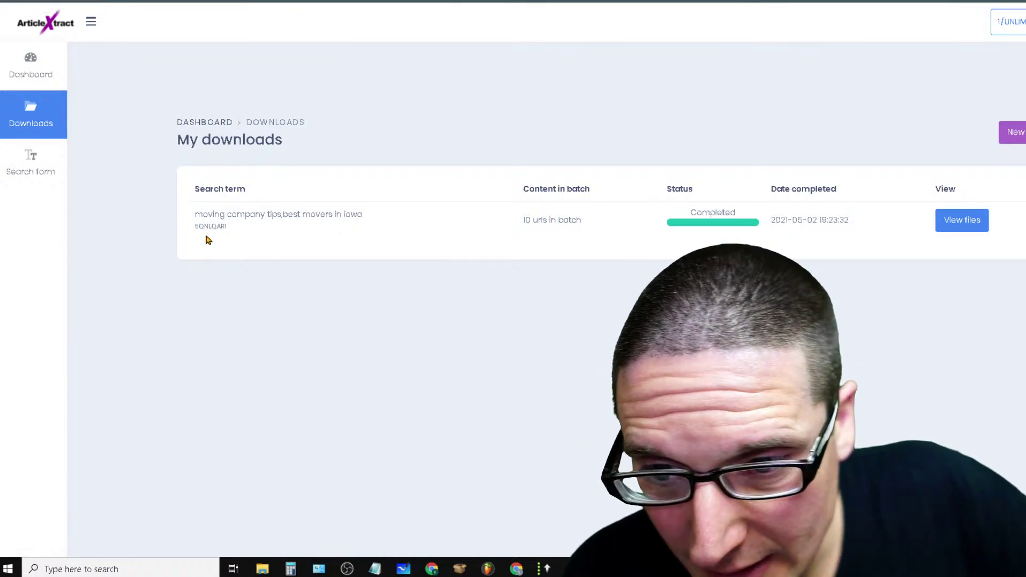
pyautogui.moveTo(337, 147); pyautogui.dragTo(346, 369)
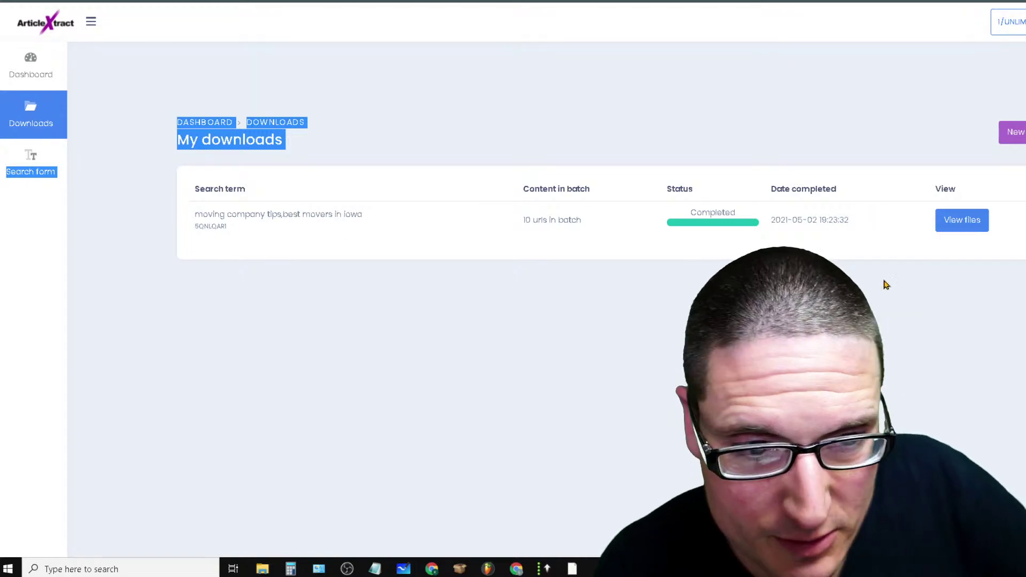
# Open batch 5QNLQAR1's files and inspect the spun article scraped from 3594.gsrzo4.info
pyautogui.click(966, 221)
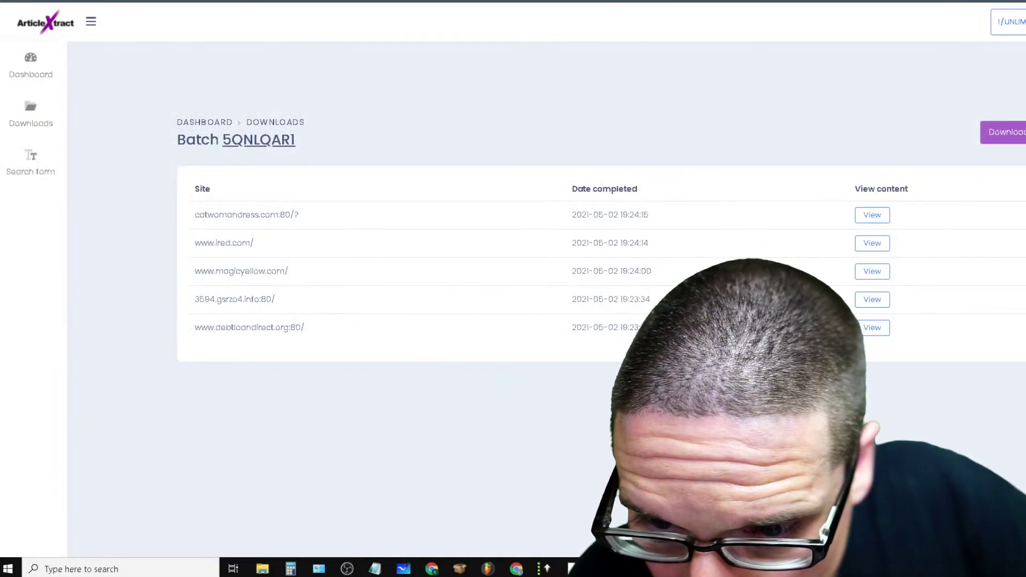
pyautogui.click(872, 299)
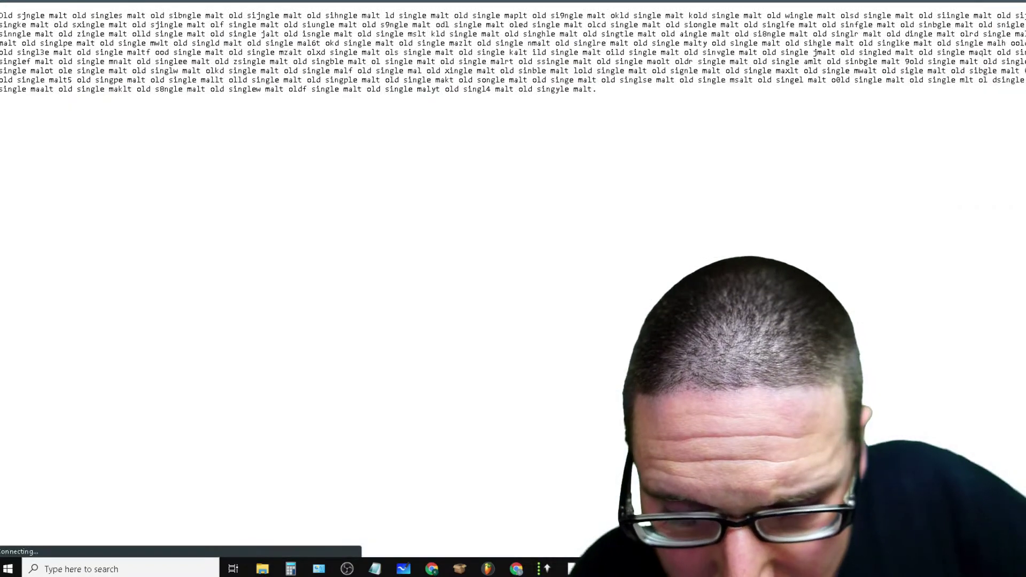
pyautogui.moveTo(679, 106); pyautogui.dragTo(18, 15)
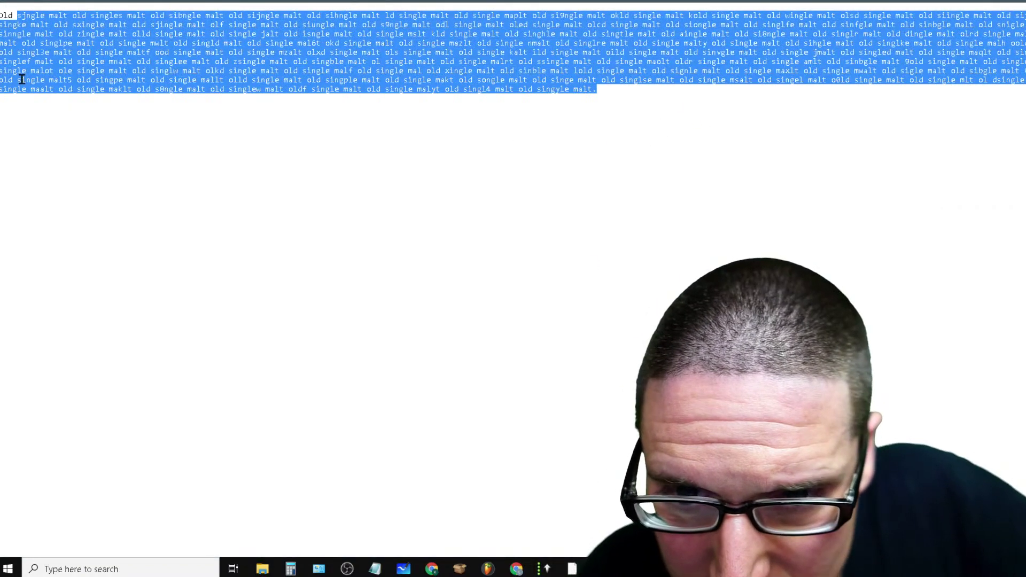
pyautogui.click(350, 40)
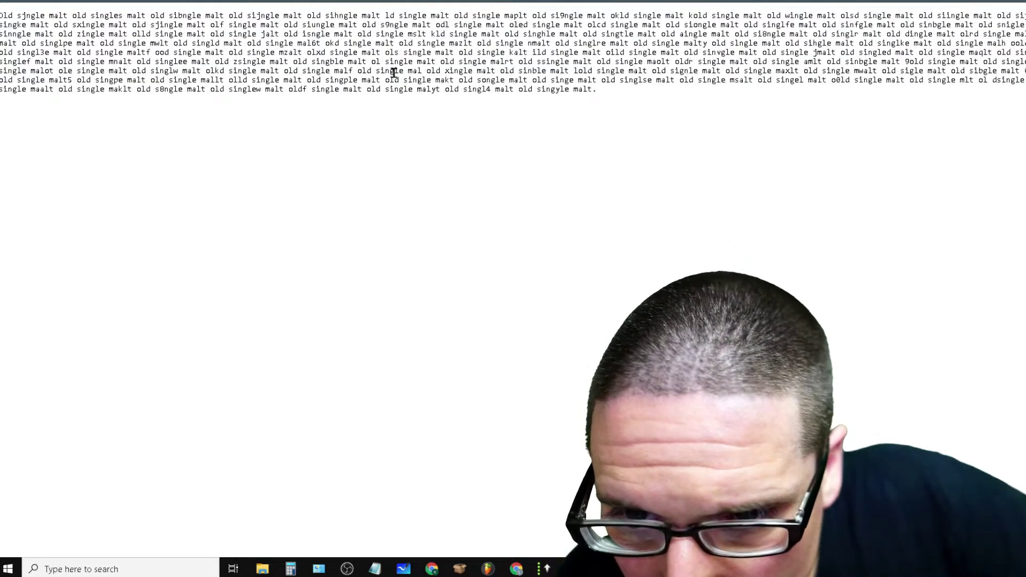
pyautogui.moveTo(303, 11); pyautogui.dragTo(727, 175)
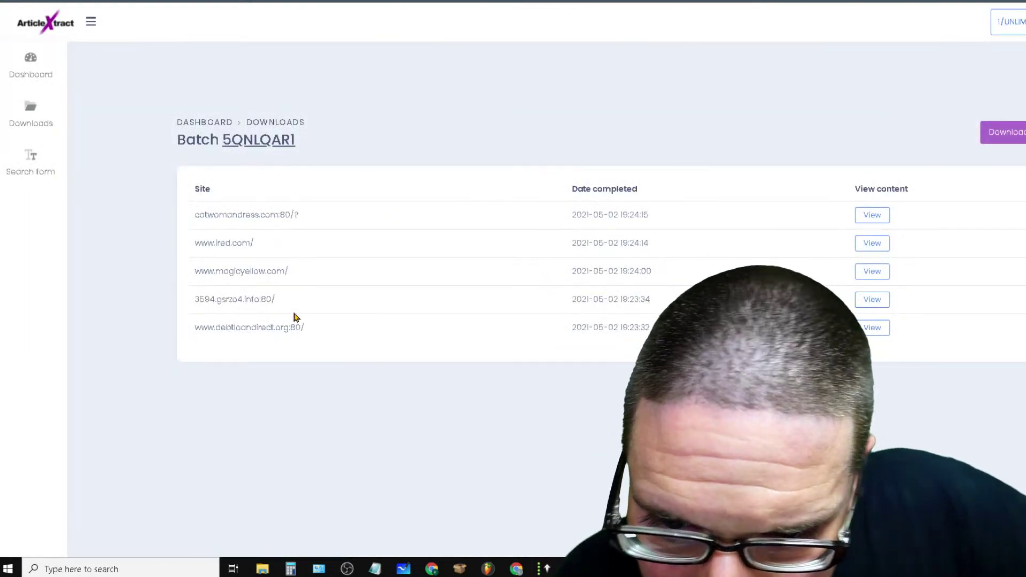
pyautogui.moveTo(300, 293); pyautogui.dragTo(172, 299)
pyautogui.click(226, 299)
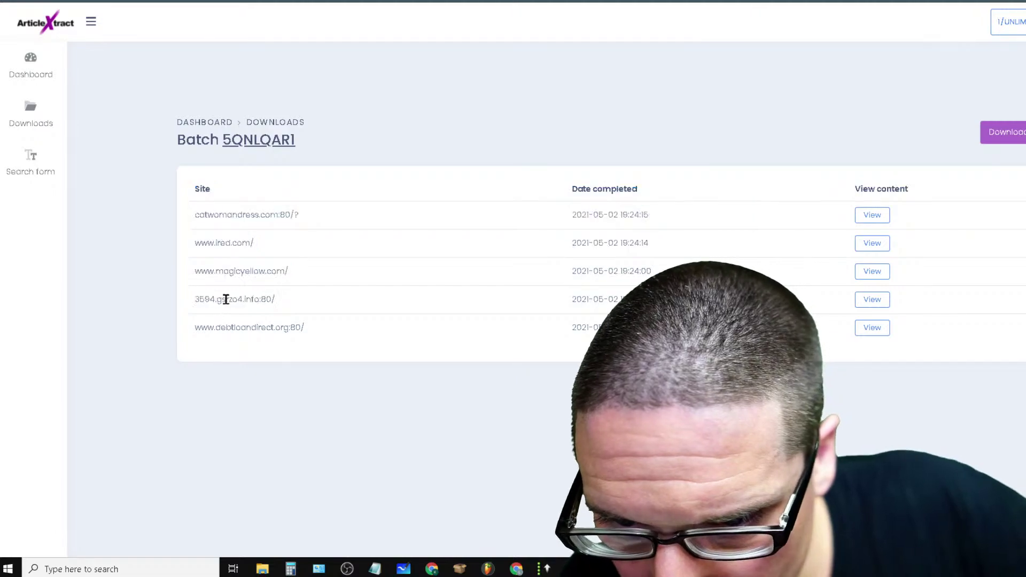
pyautogui.rightClick(233, 272)
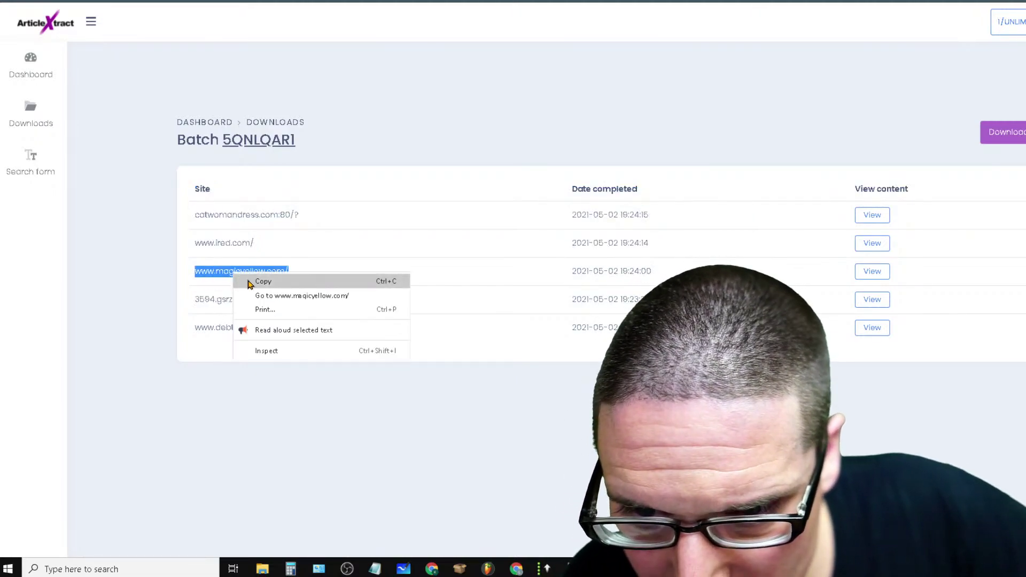
pyautogui.click(247, 280)
pyautogui.hotkey('ctrl', 't')
pyautogui.rightClick(98, 1)
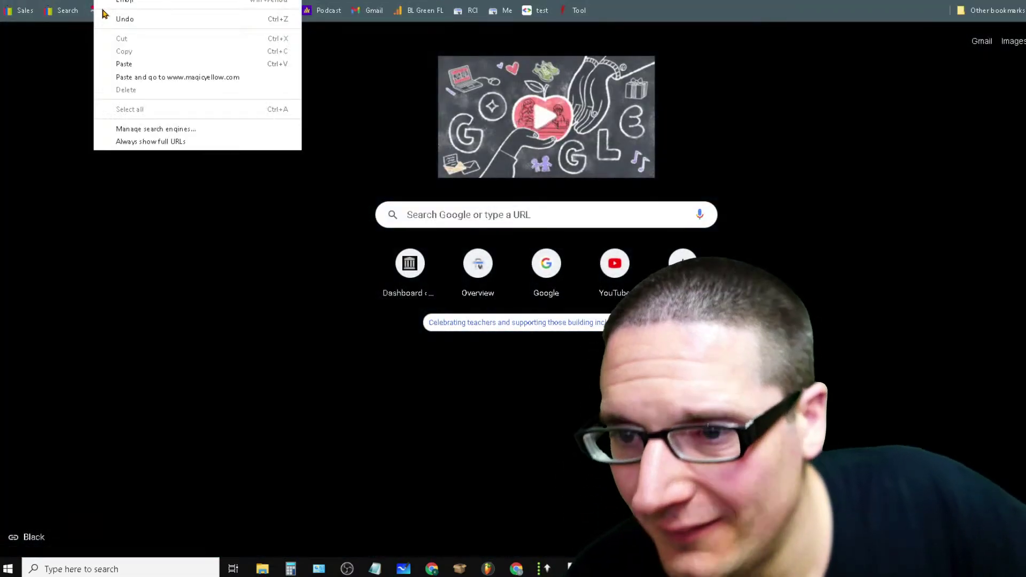
pyautogui.click(142, 66)
pyautogui.press('Return')
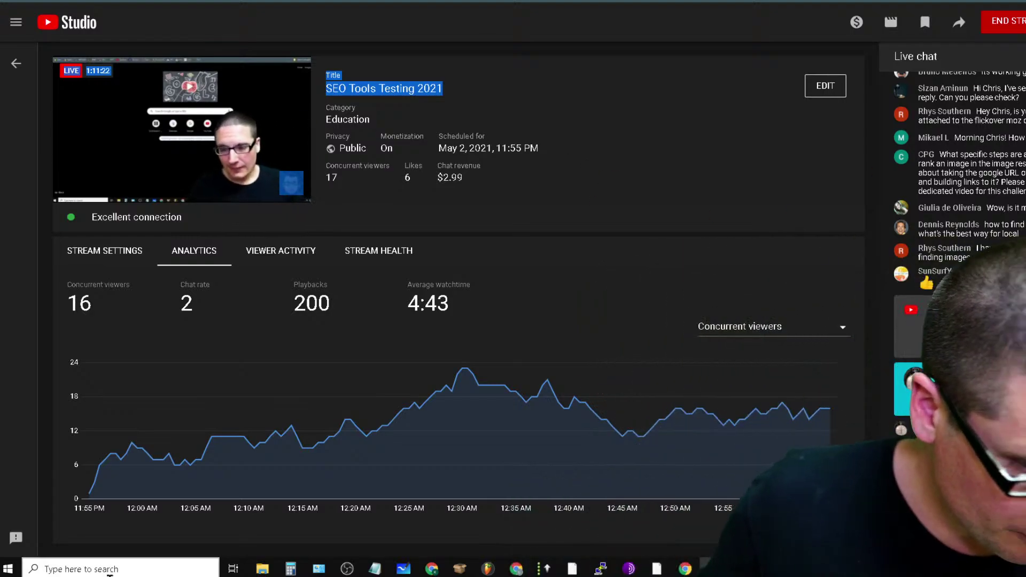
pyautogui.moveTo(308, 396)
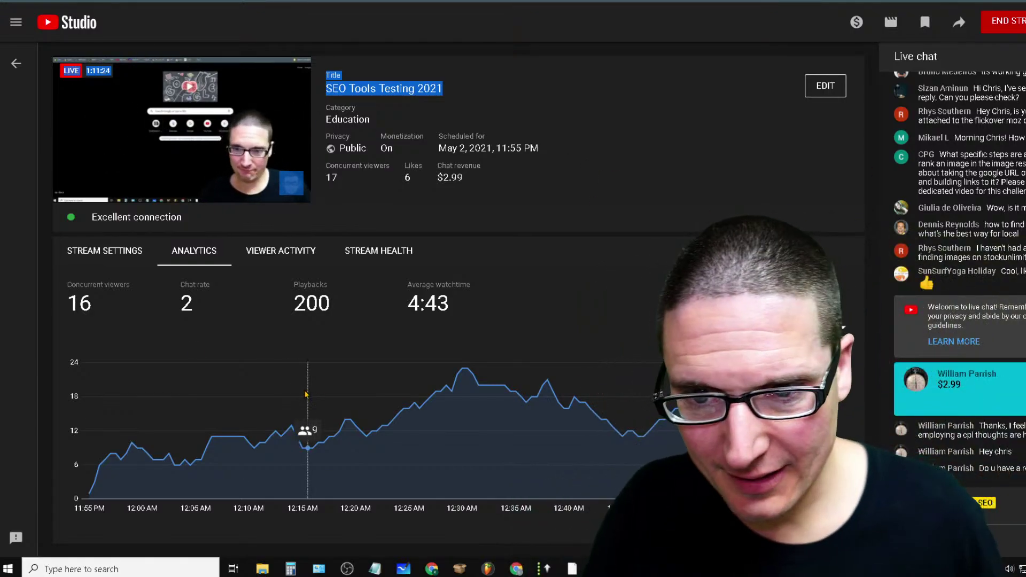
pyautogui.click(542, 198)
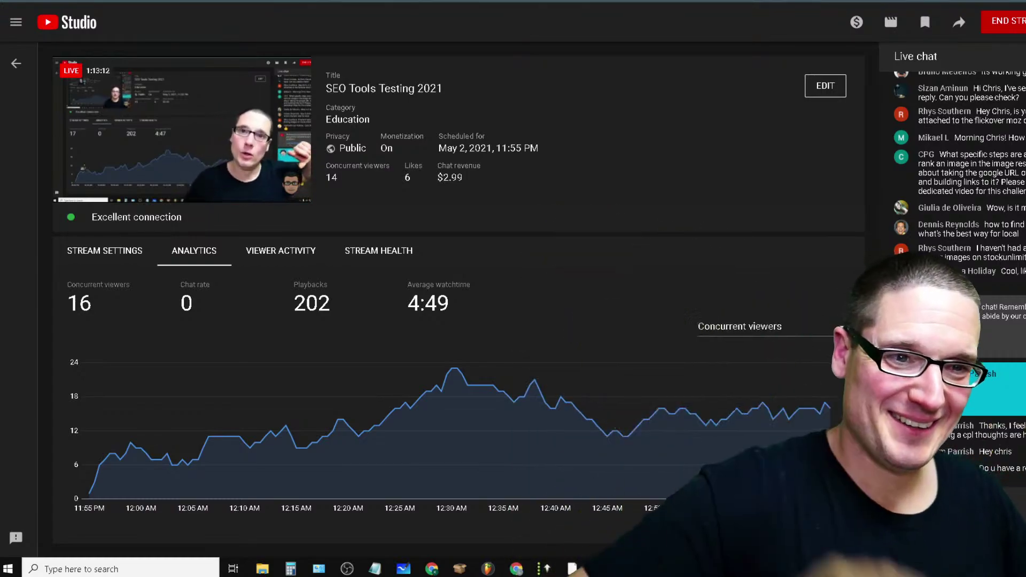
pyautogui.click(1004, 20)
pyautogui.click(655, 329)
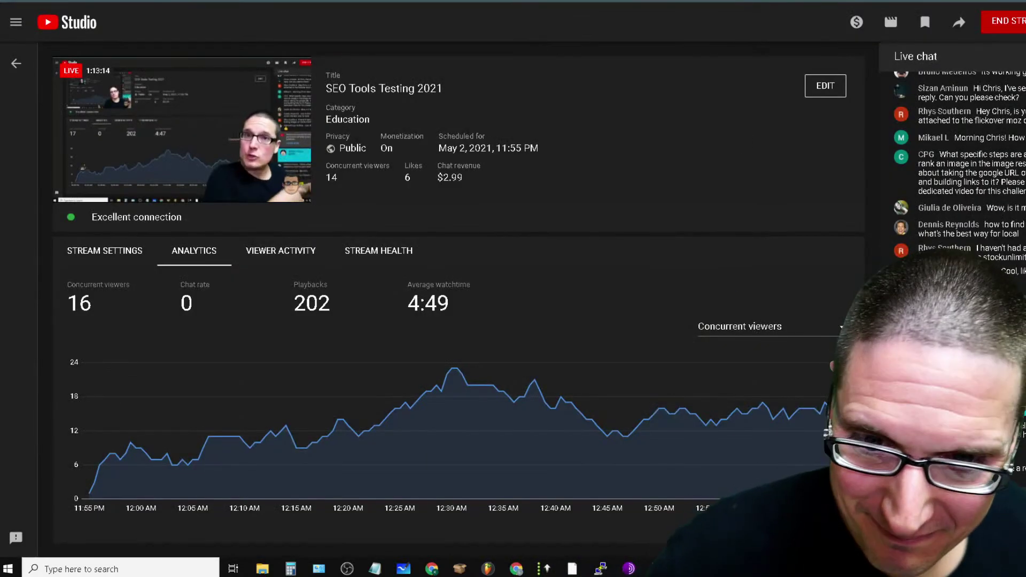